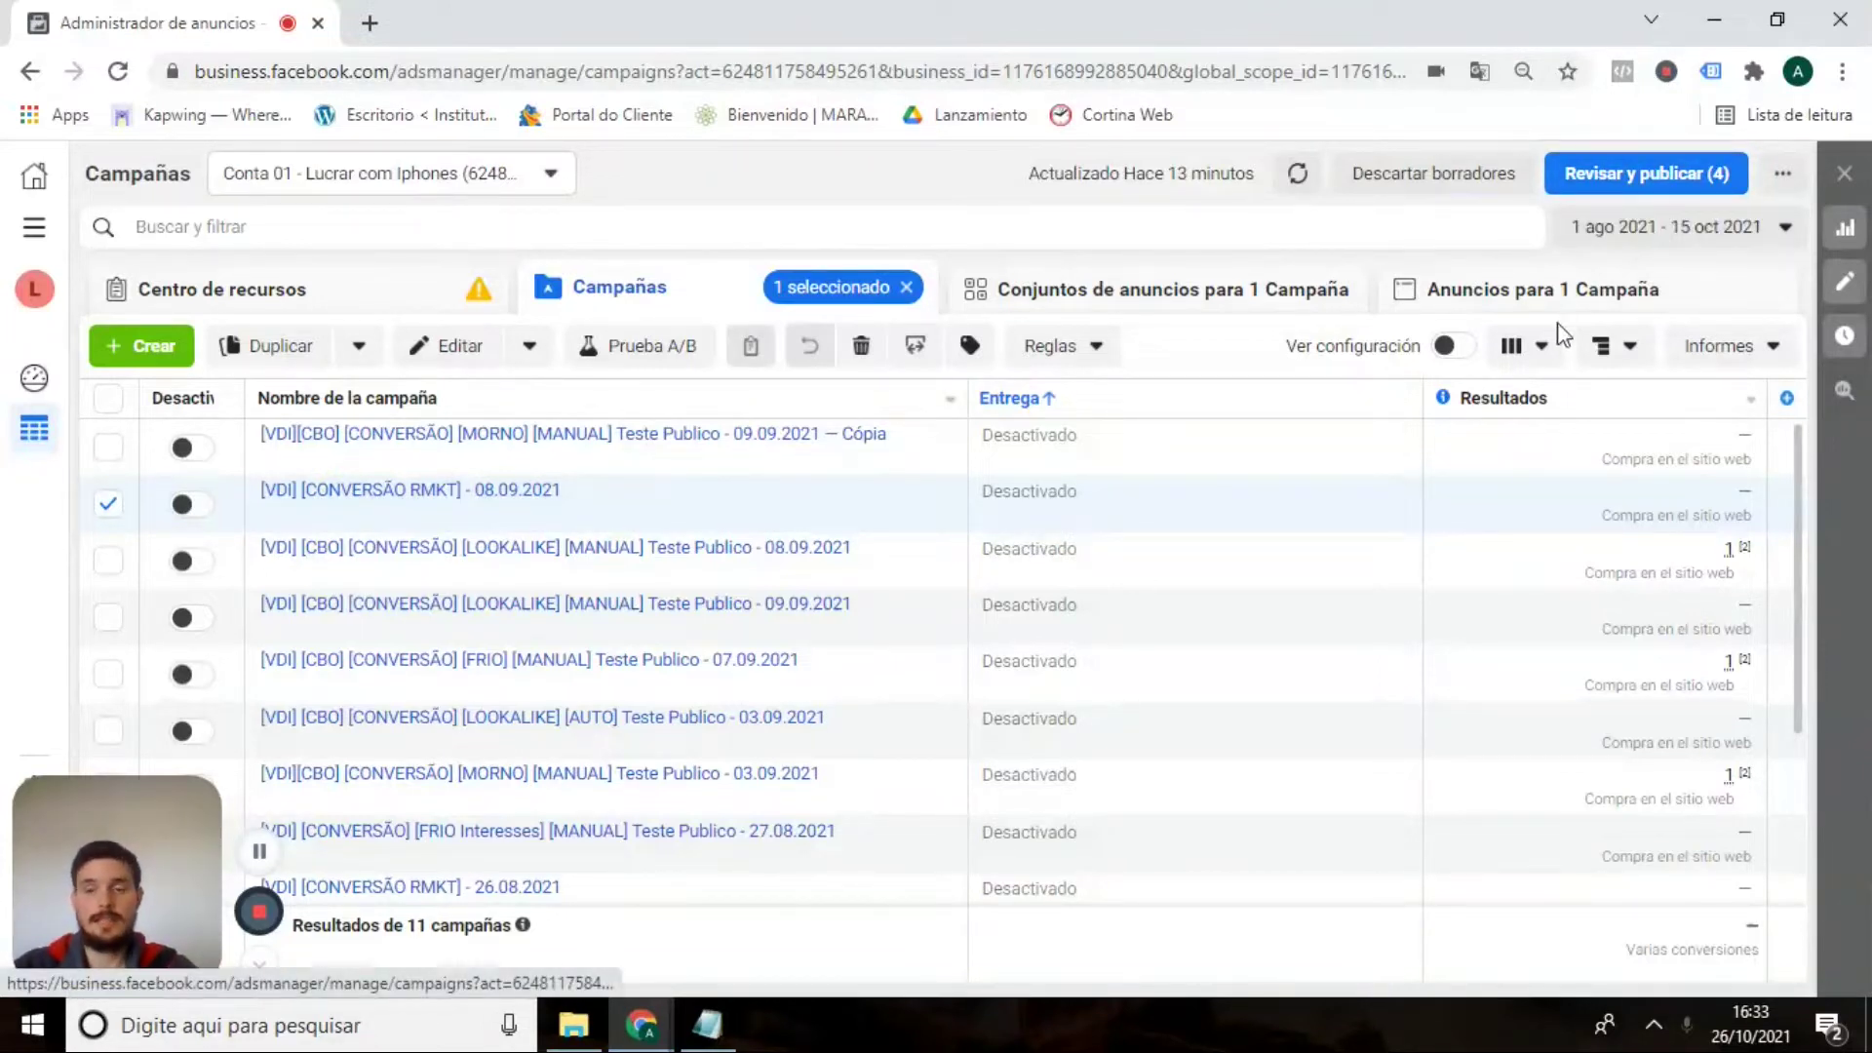
Open the column customization dialog for the campaigns table.
click(1527, 351)
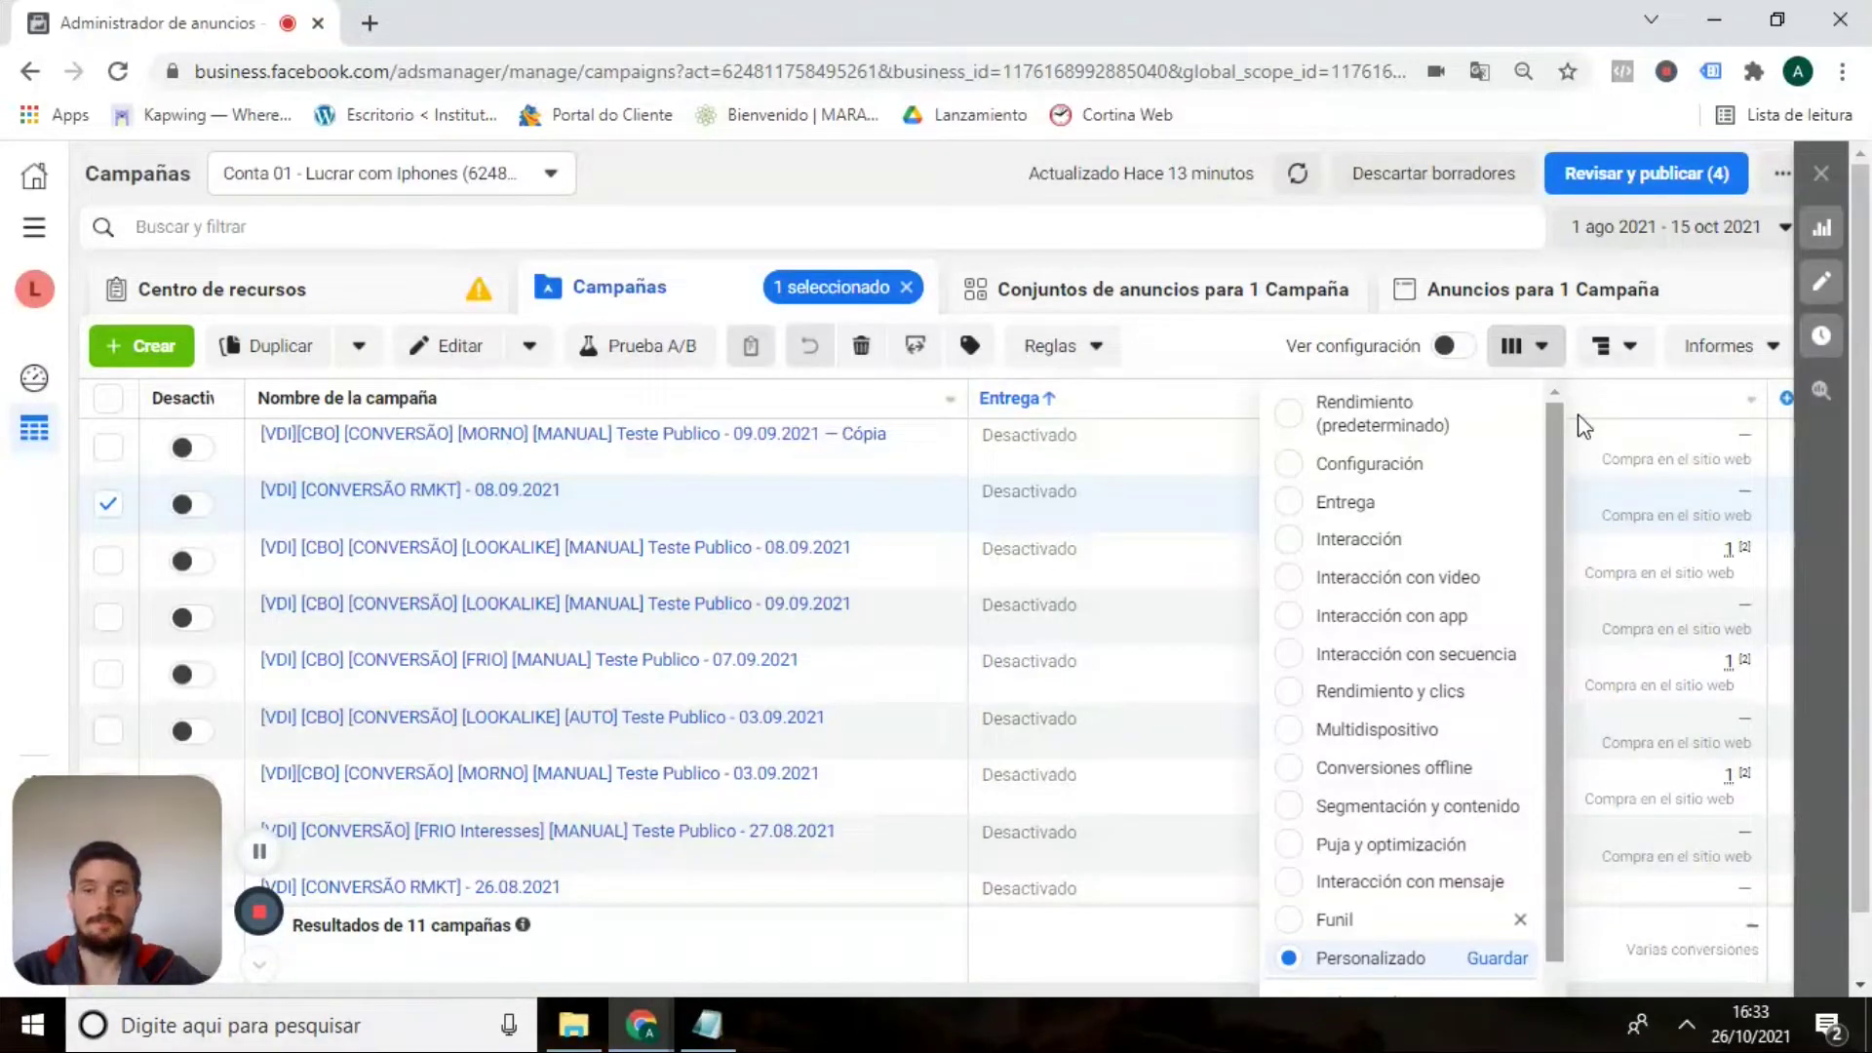
drag(1548, 464, 1553, 595)
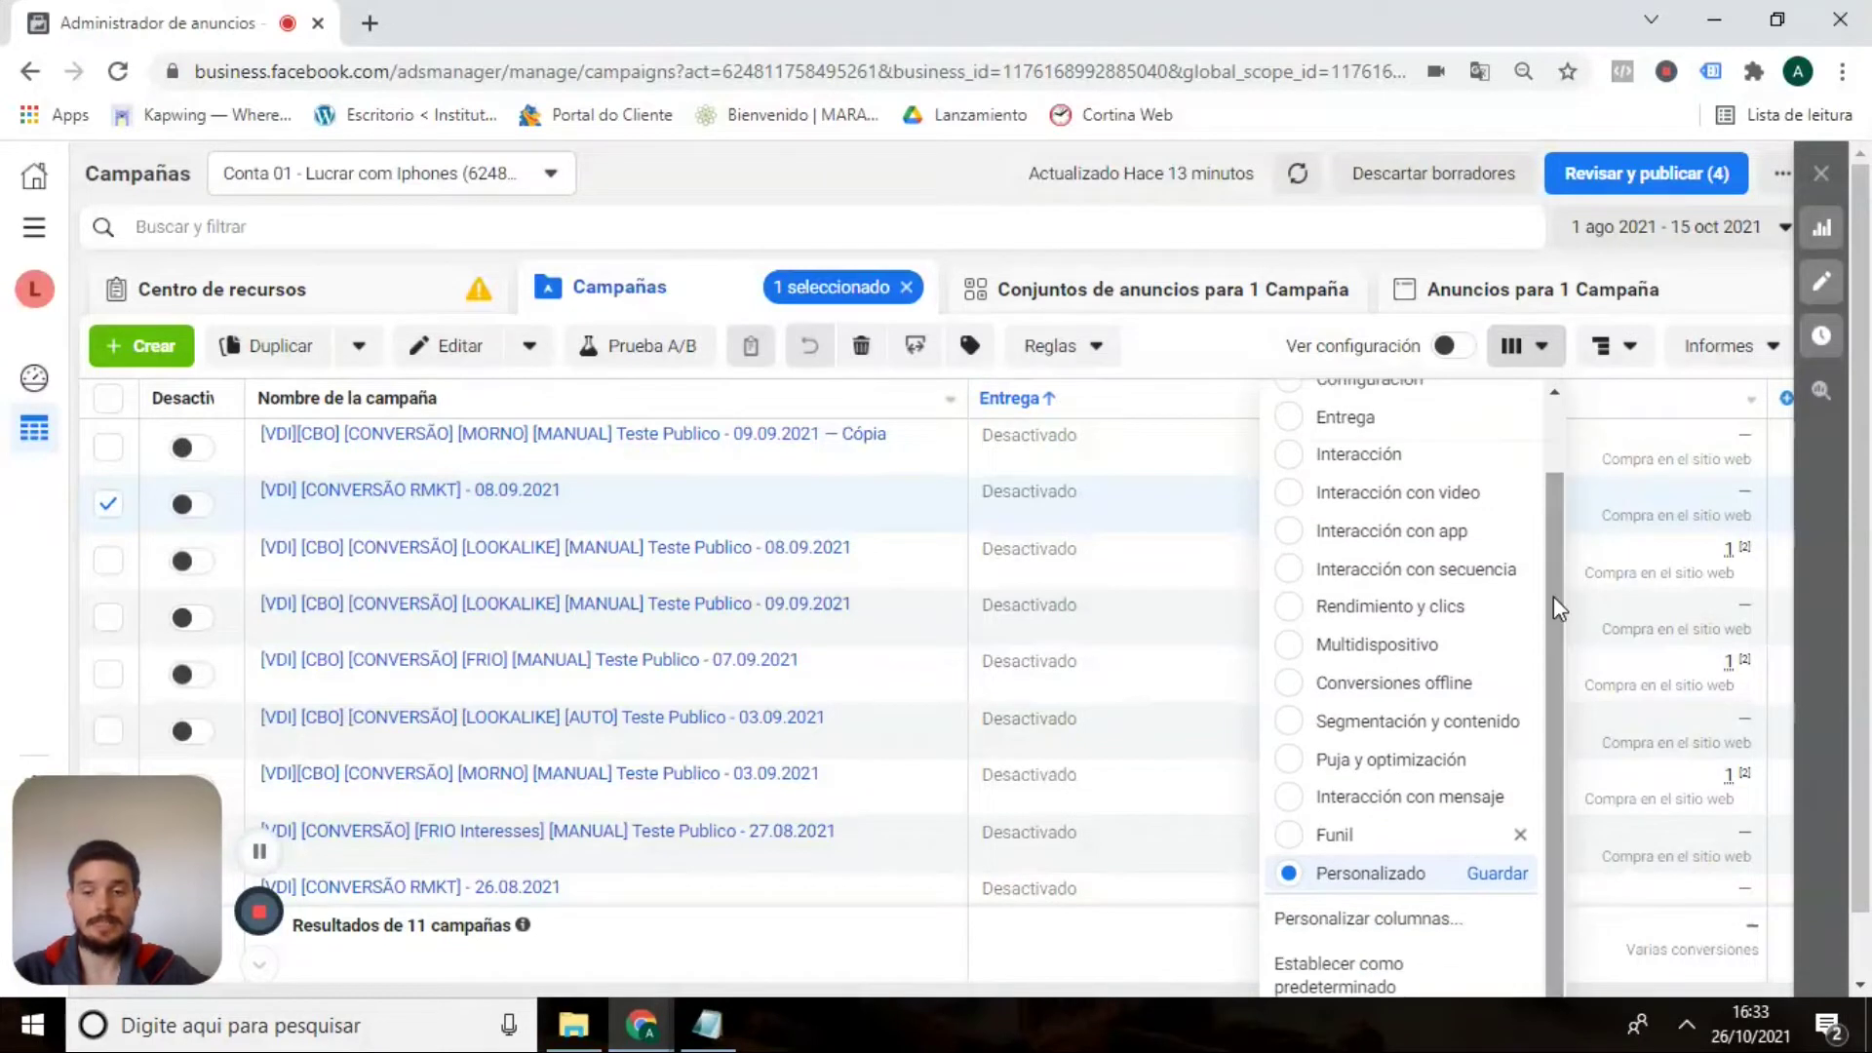
click(1295, 927)
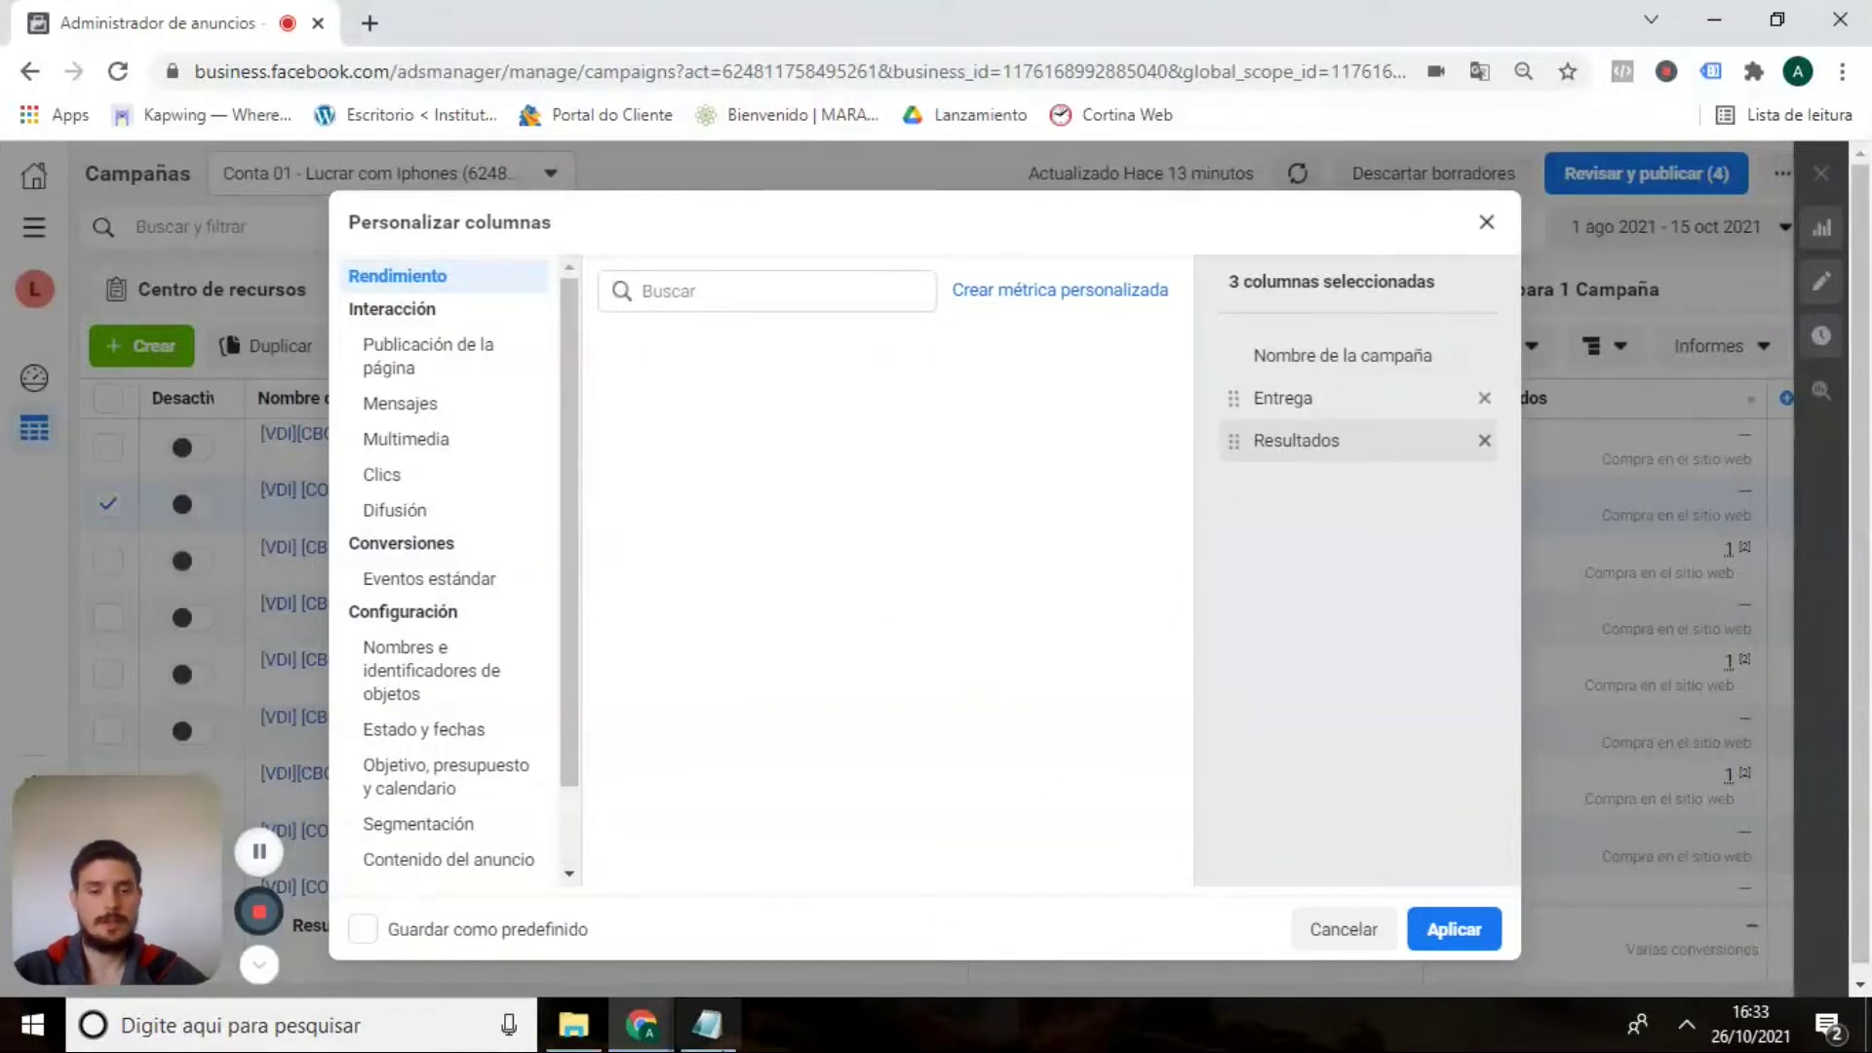
Switch to the Notepad note and review its list of metrics from the beginning.
click(722, 1031)
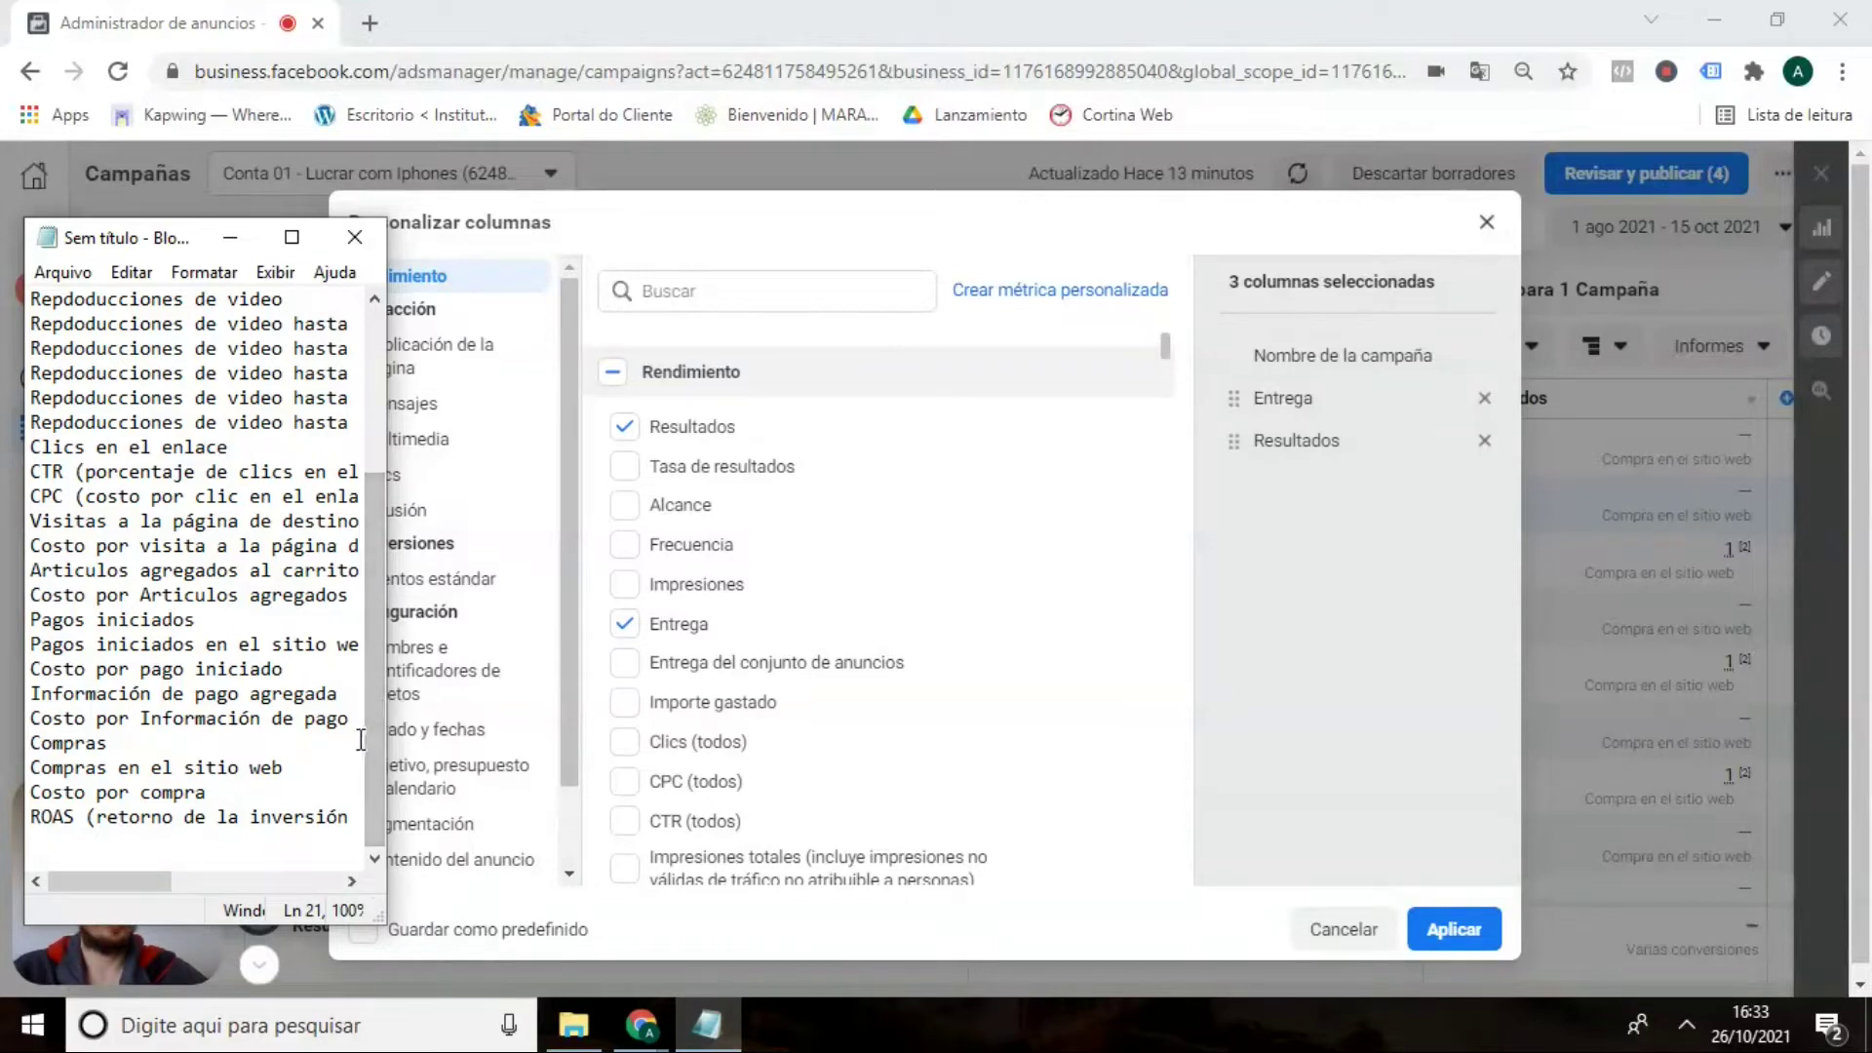
drag(367, 739, 367, 573)
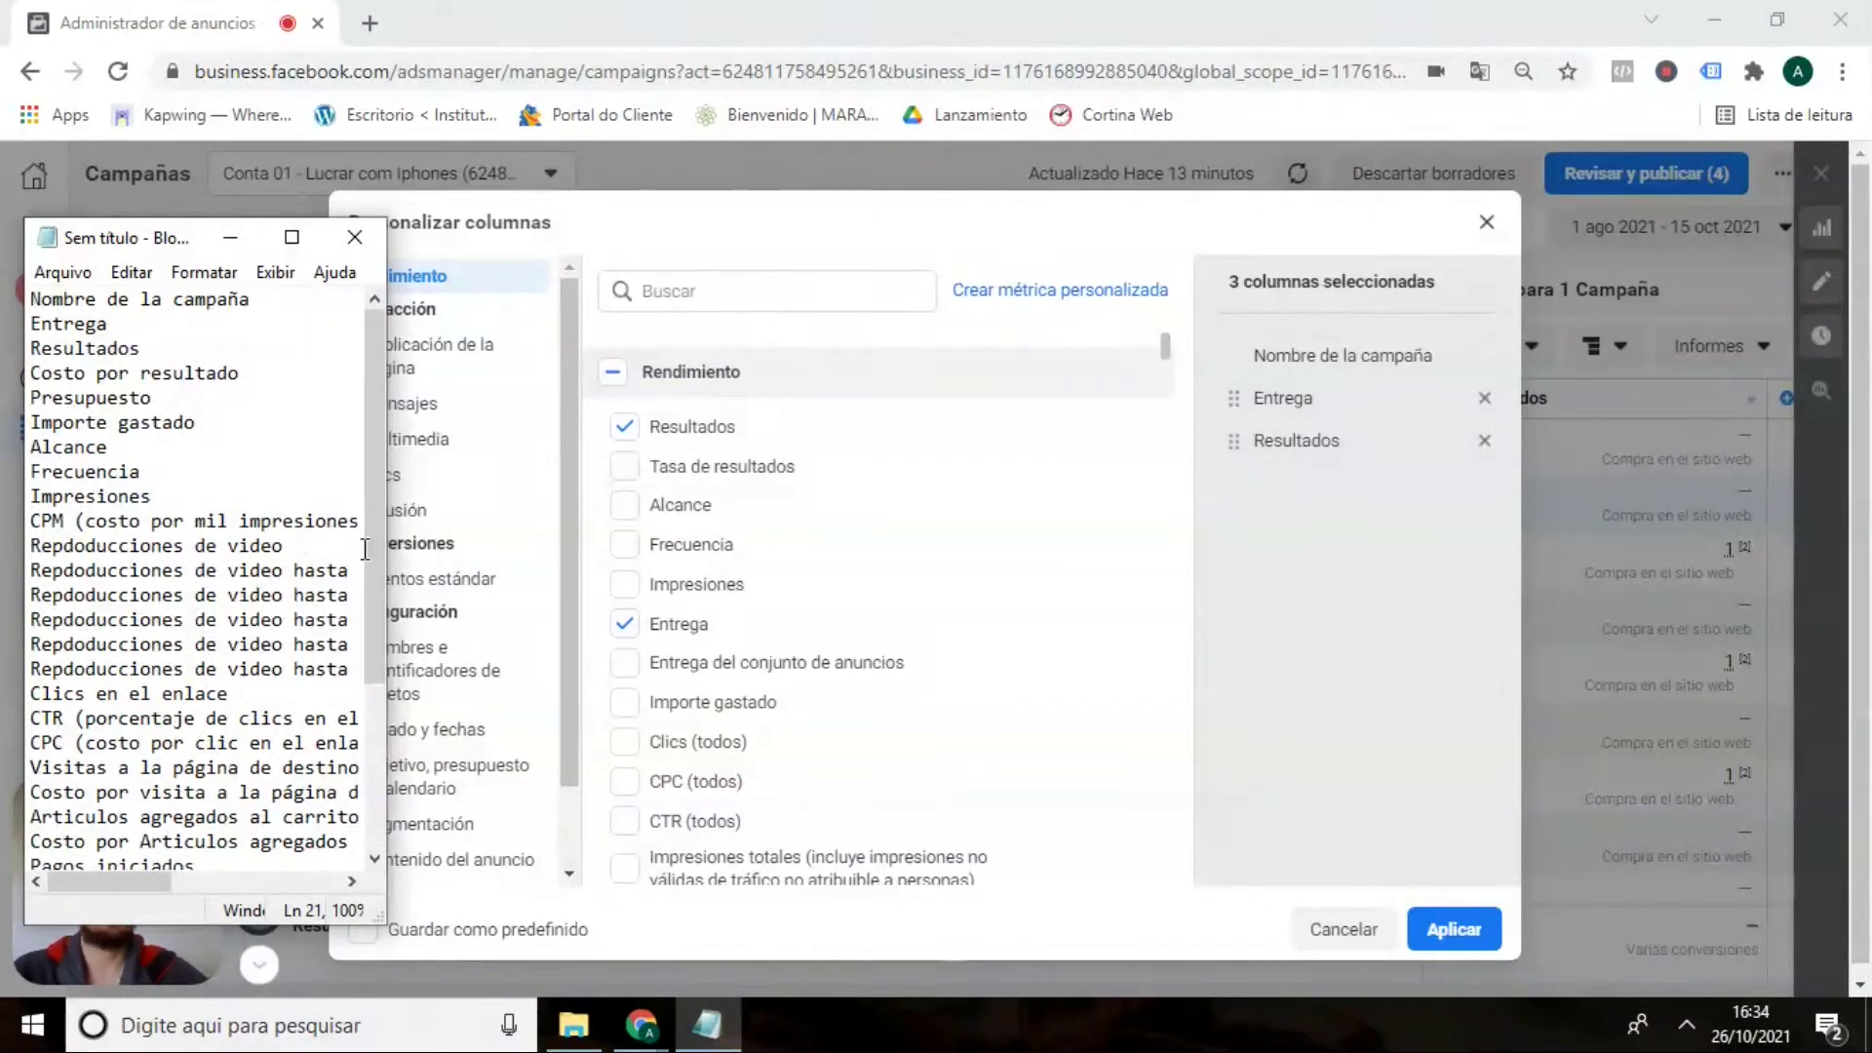
click(184, 351)
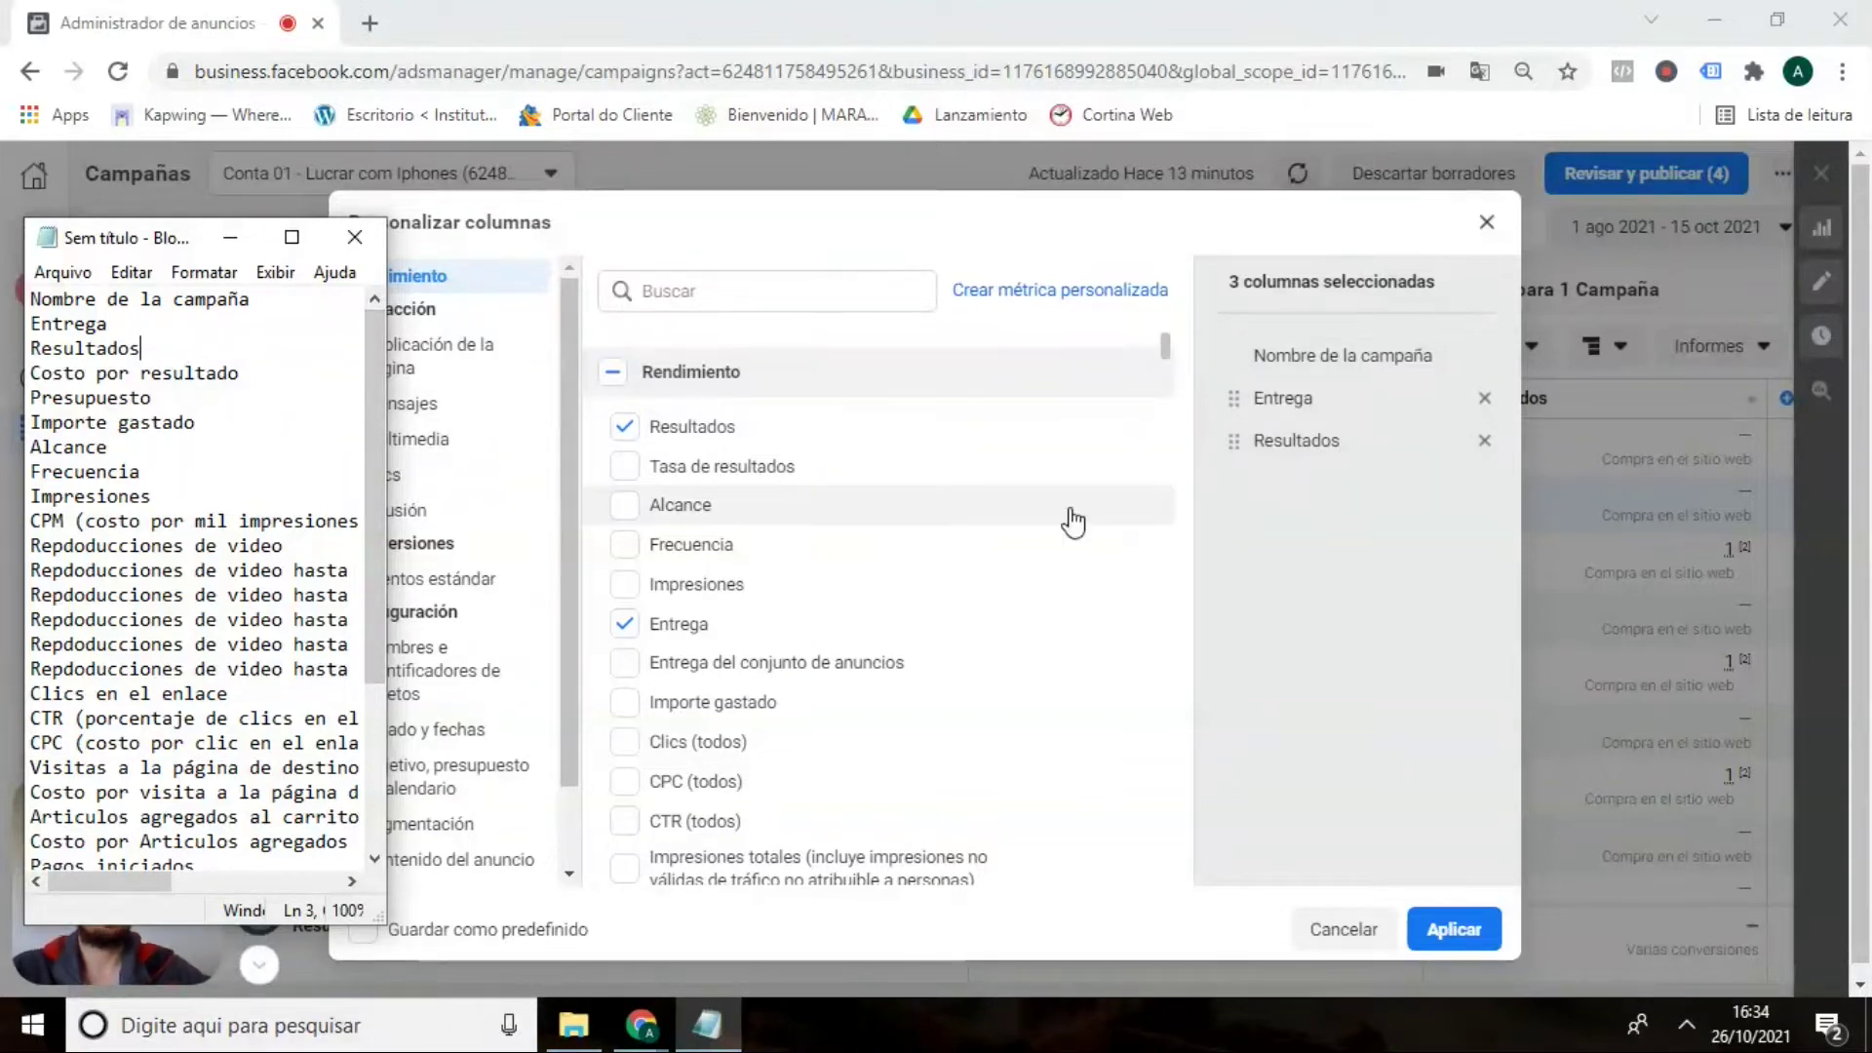
Search the available columns for "costo por" and add Costo por resultado to the selected columns.
mouse_move(818, 471)
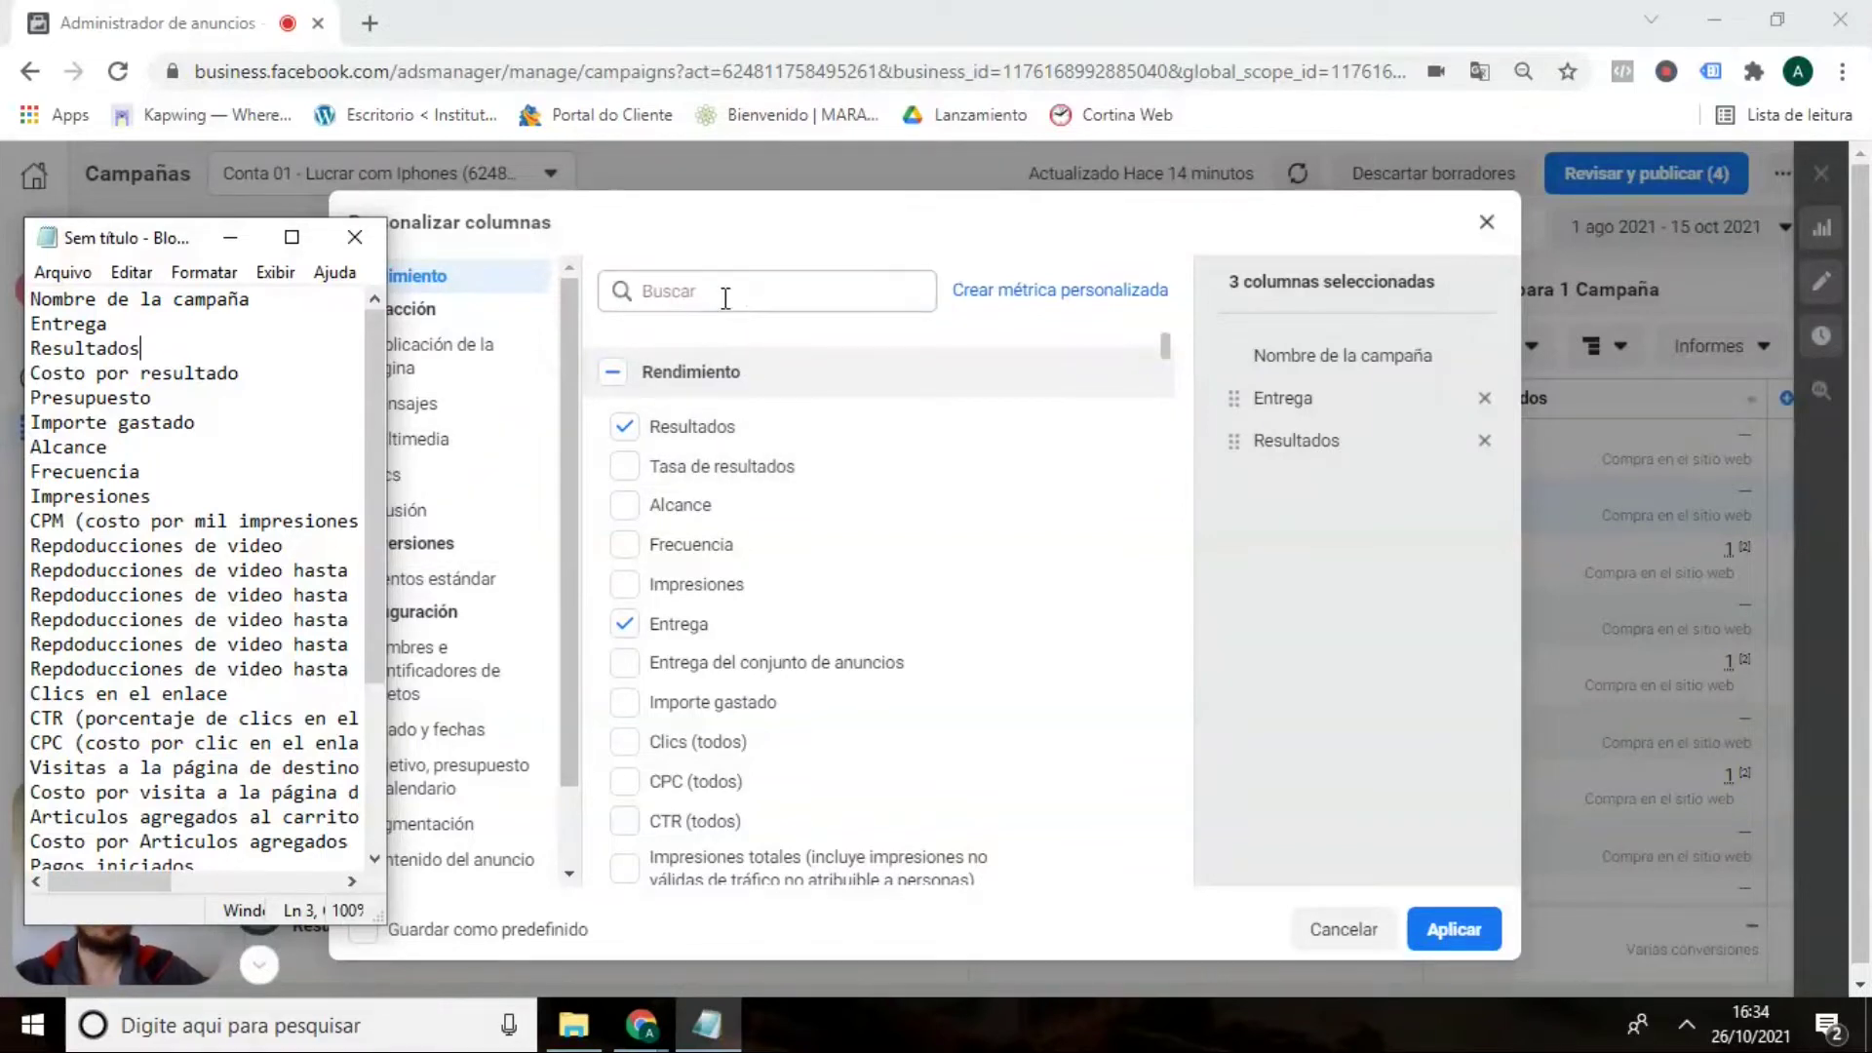
click(726, 295)
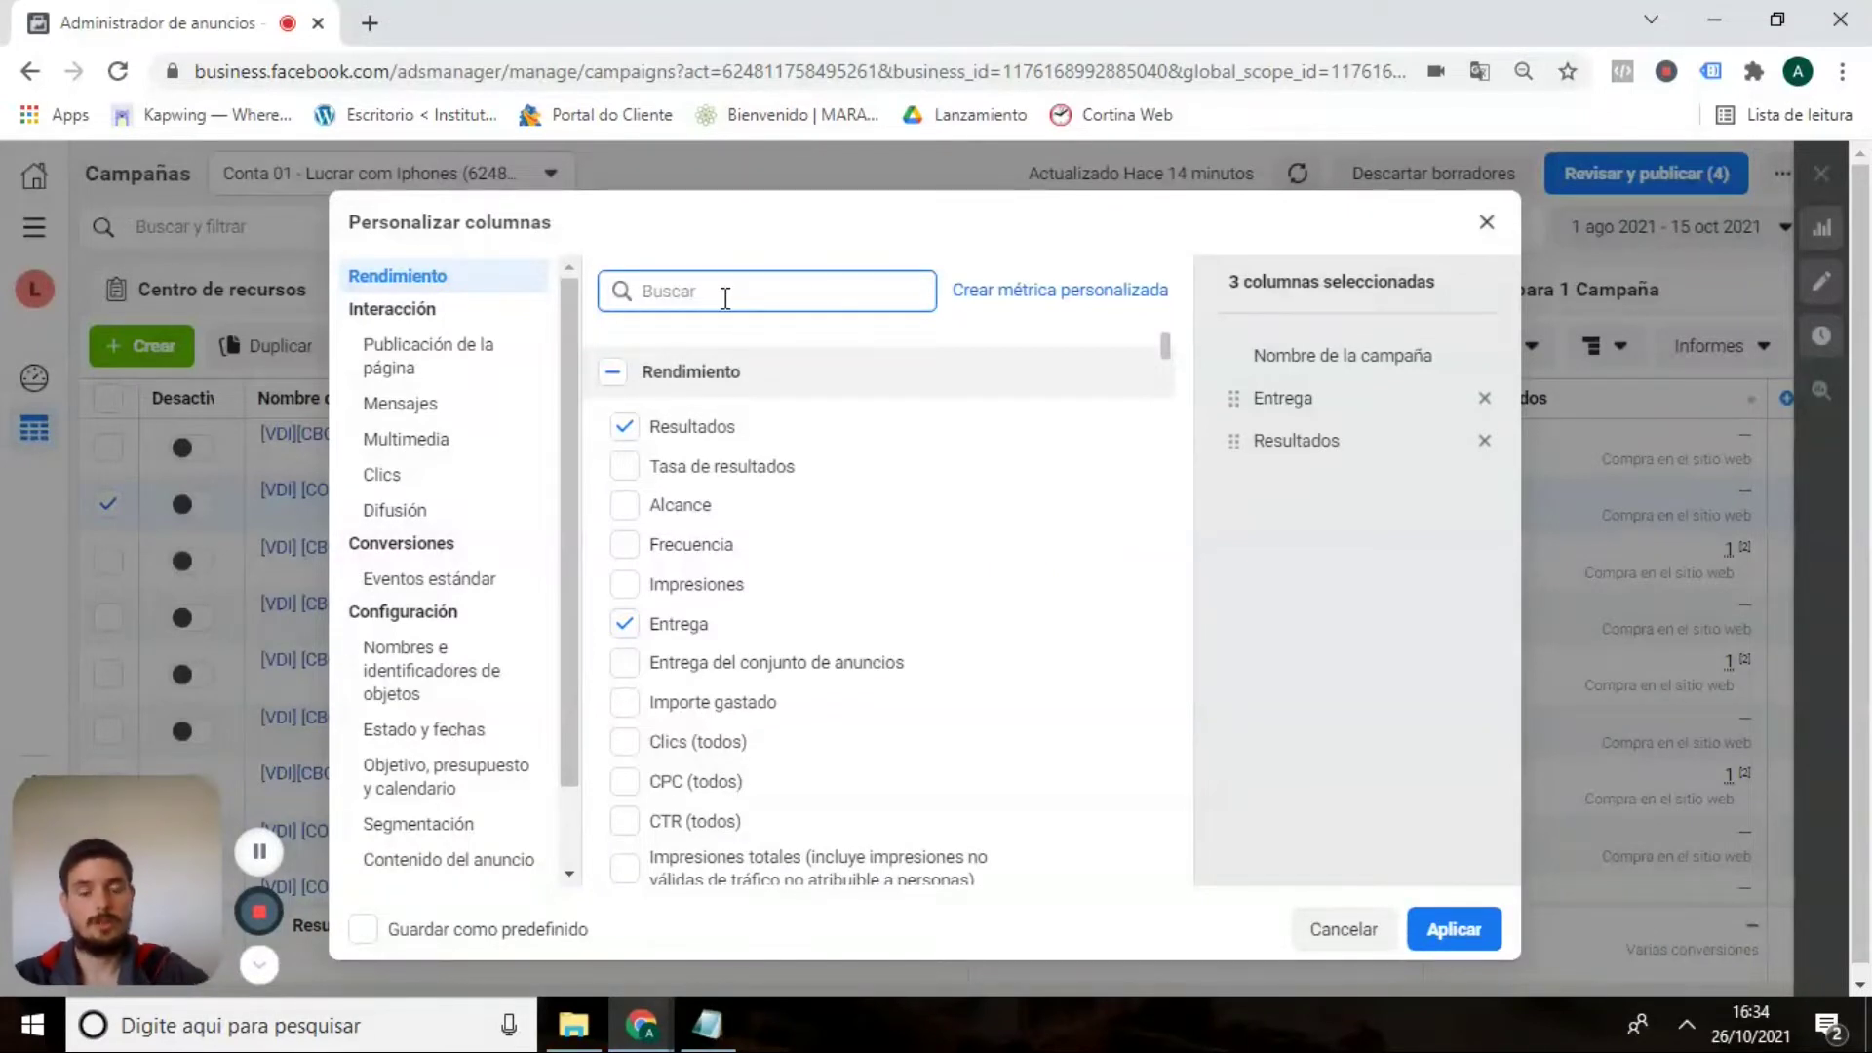
text(costo por)
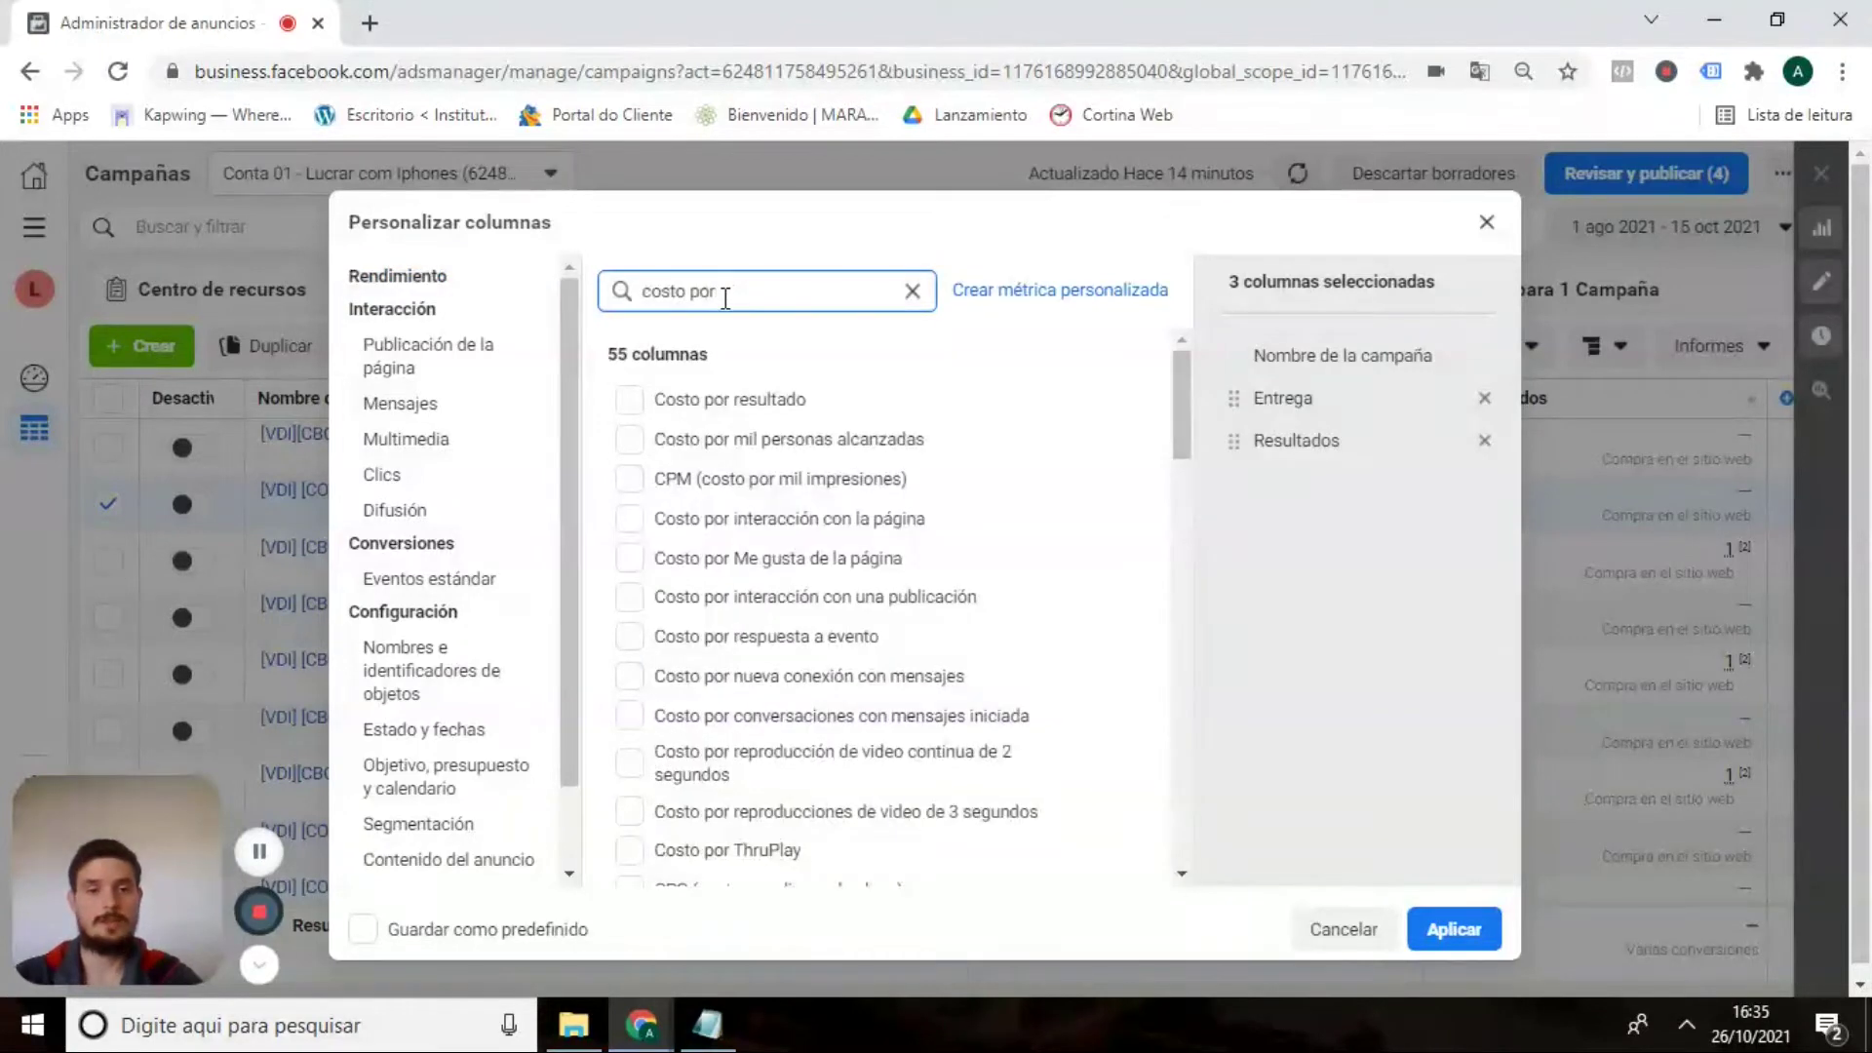
click(630, 402)
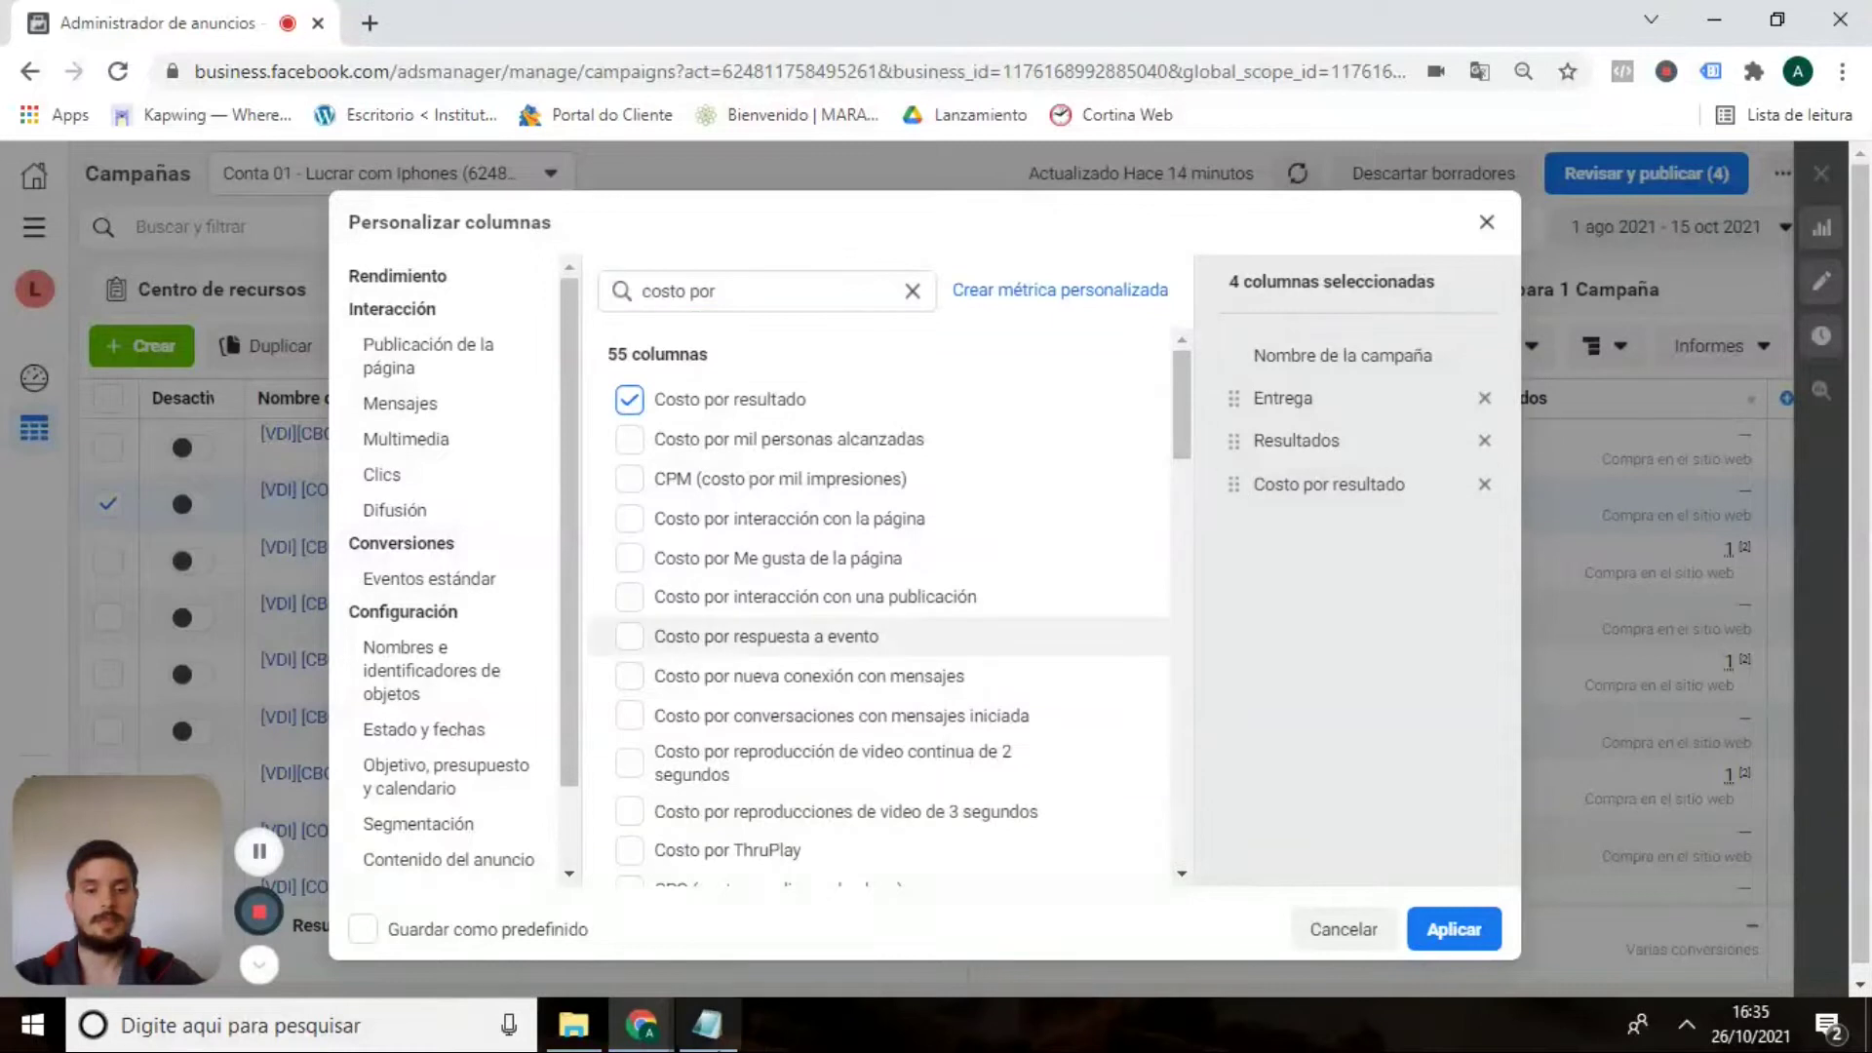
Check the Notepad metric list, then find and add the Presupuesto column.
click(707, 1024)
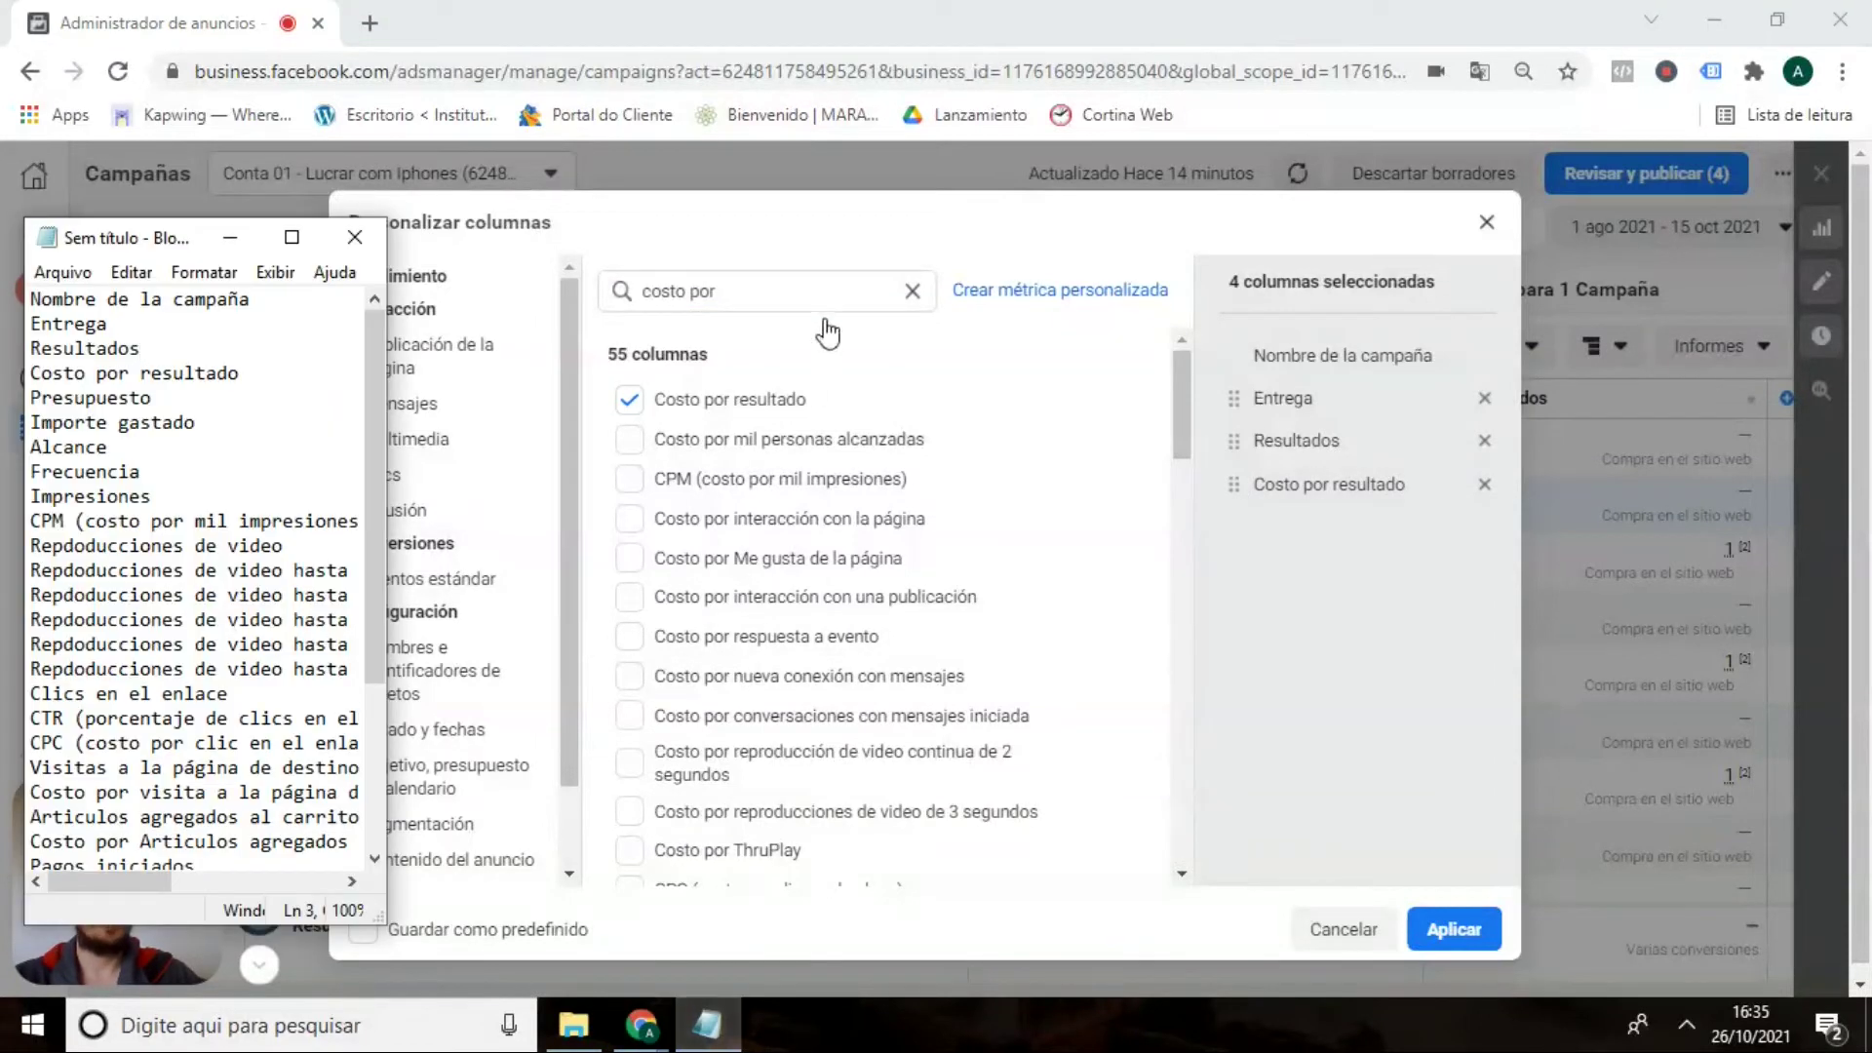
click(777, 288)
drag(778, 288, 618, 292)
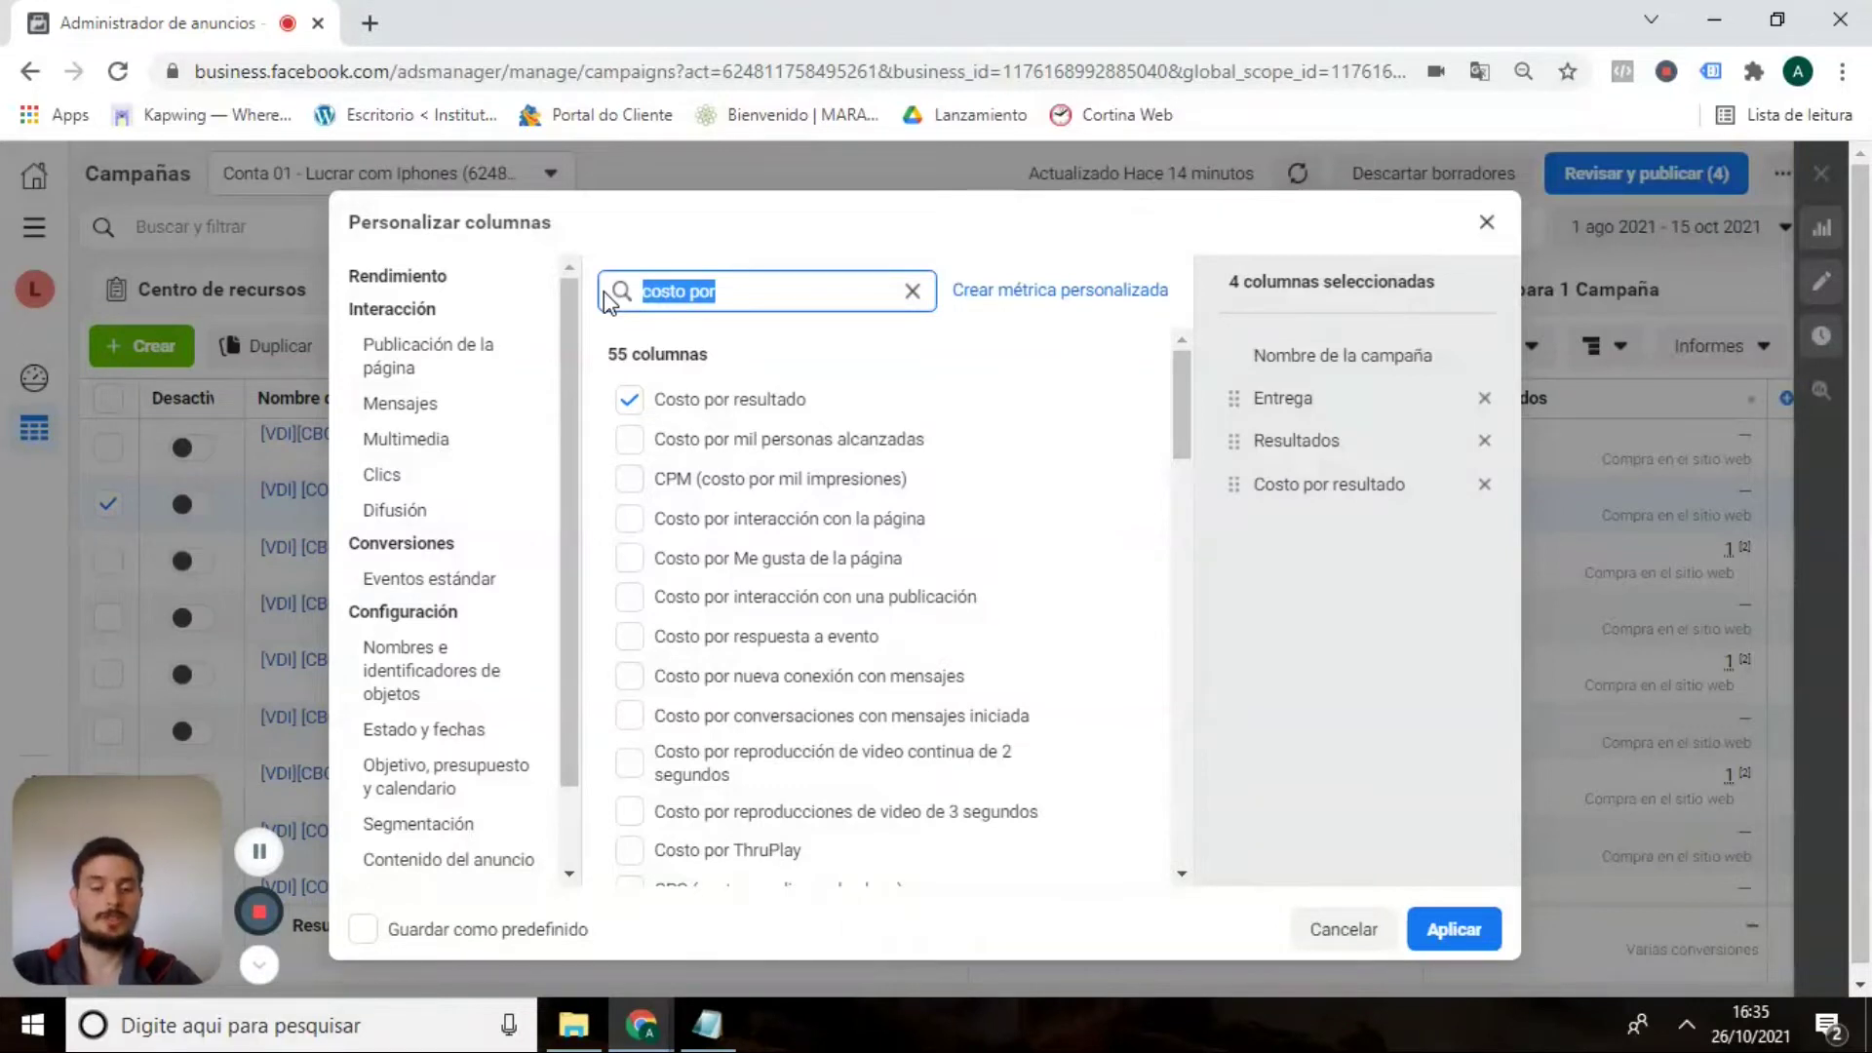
text(presupuest)
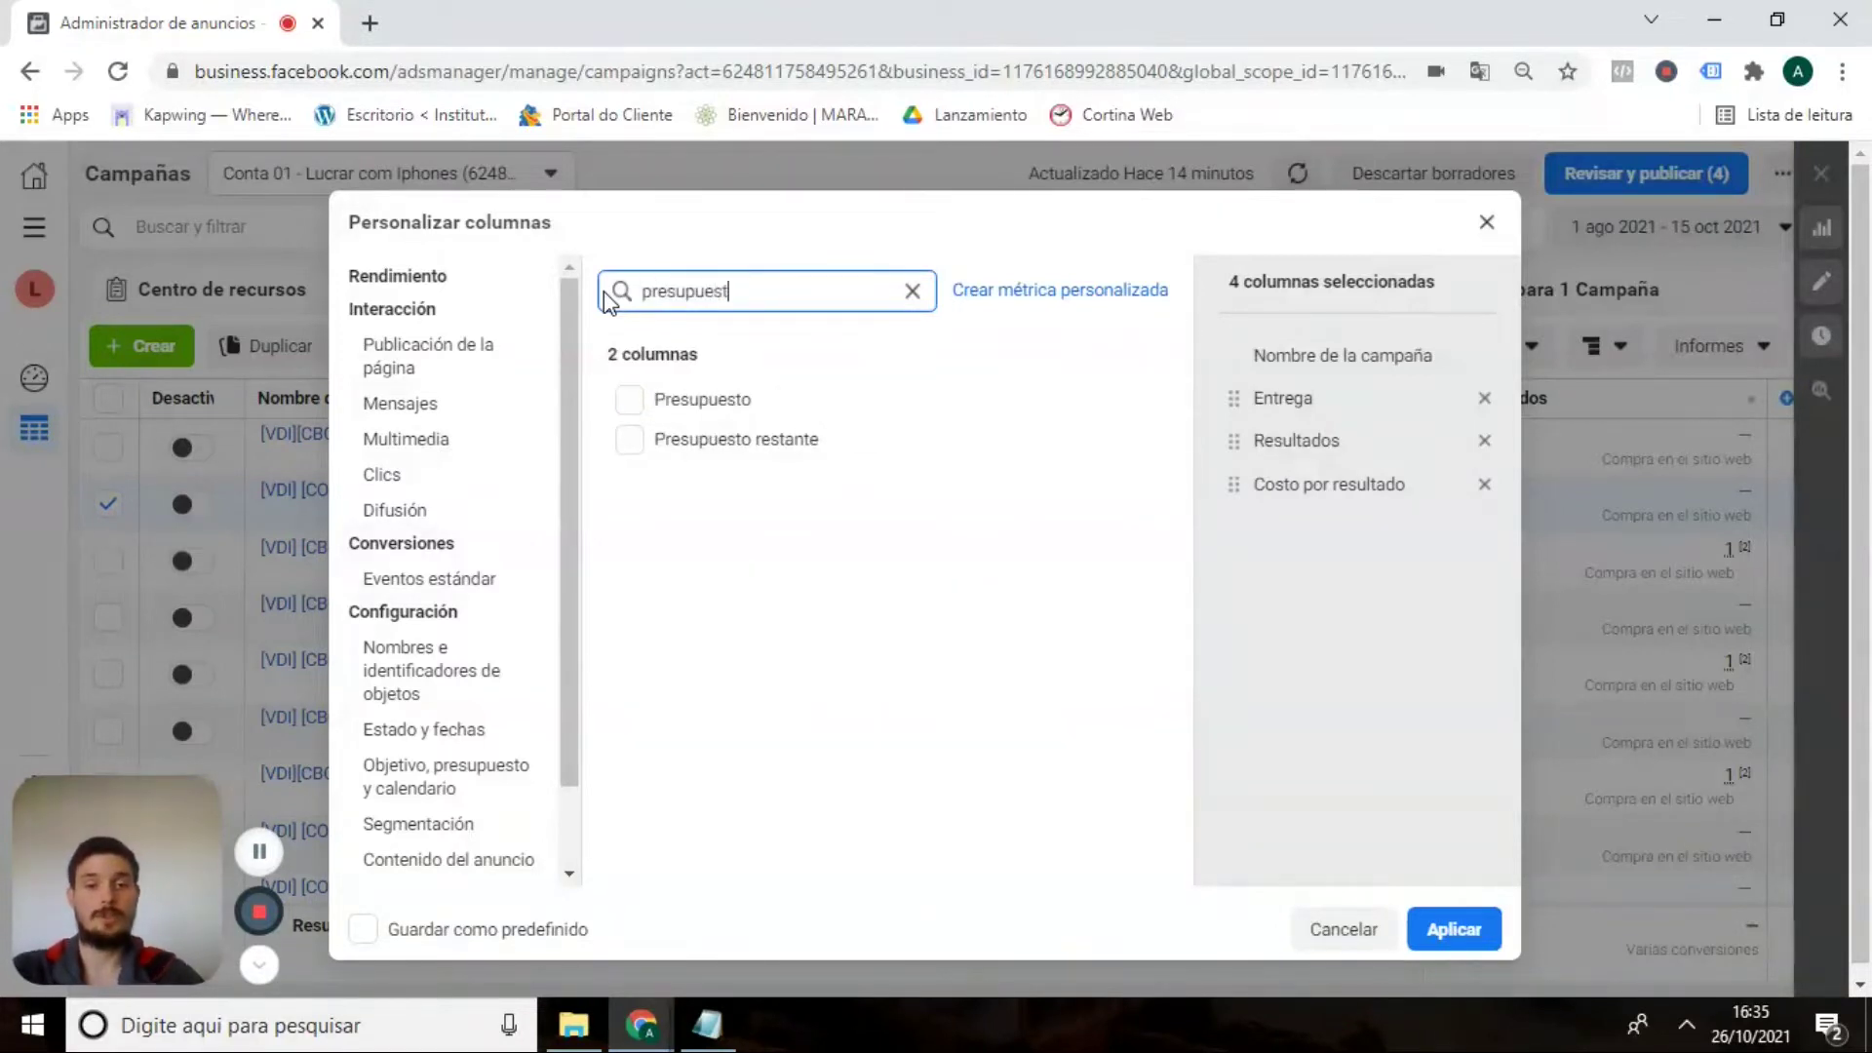
click(629, 400)
Search the available columns for "importe" and add Importe gastado as the last selected column.
click(704, 1032)
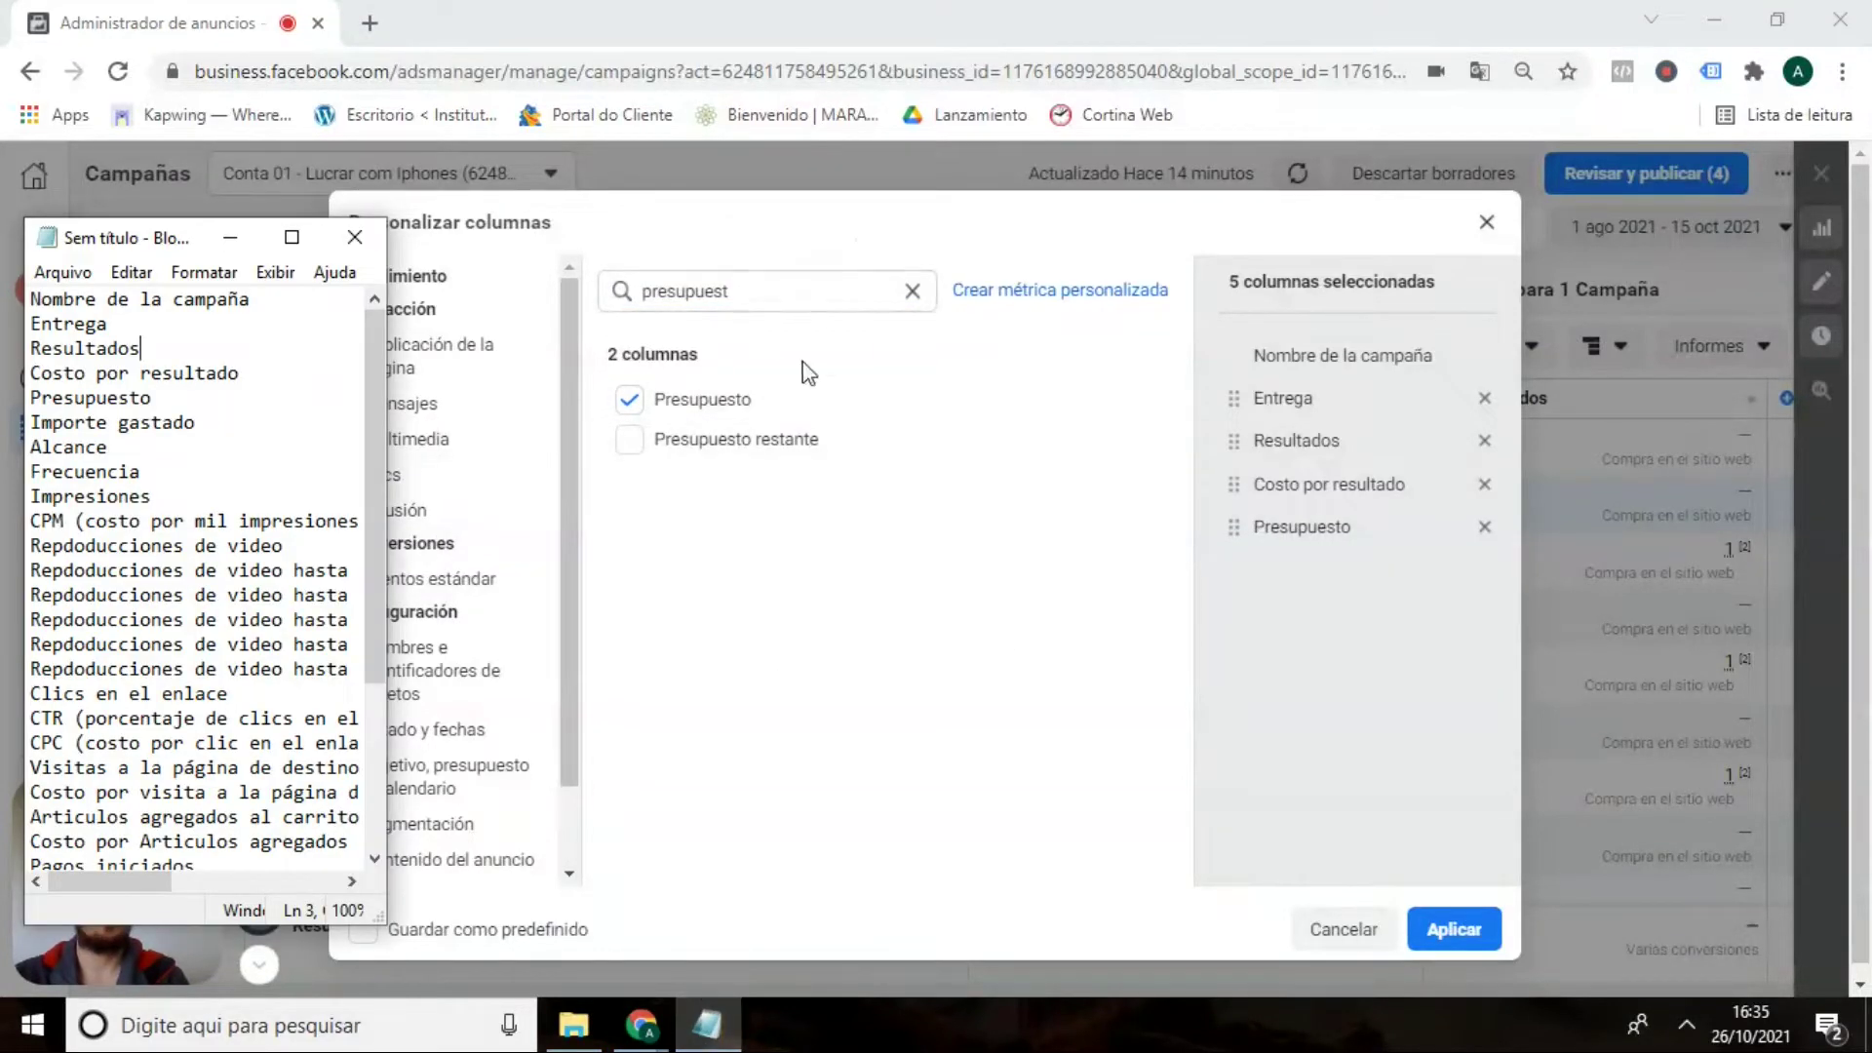
click(755, 296)
double_click(756, 296)
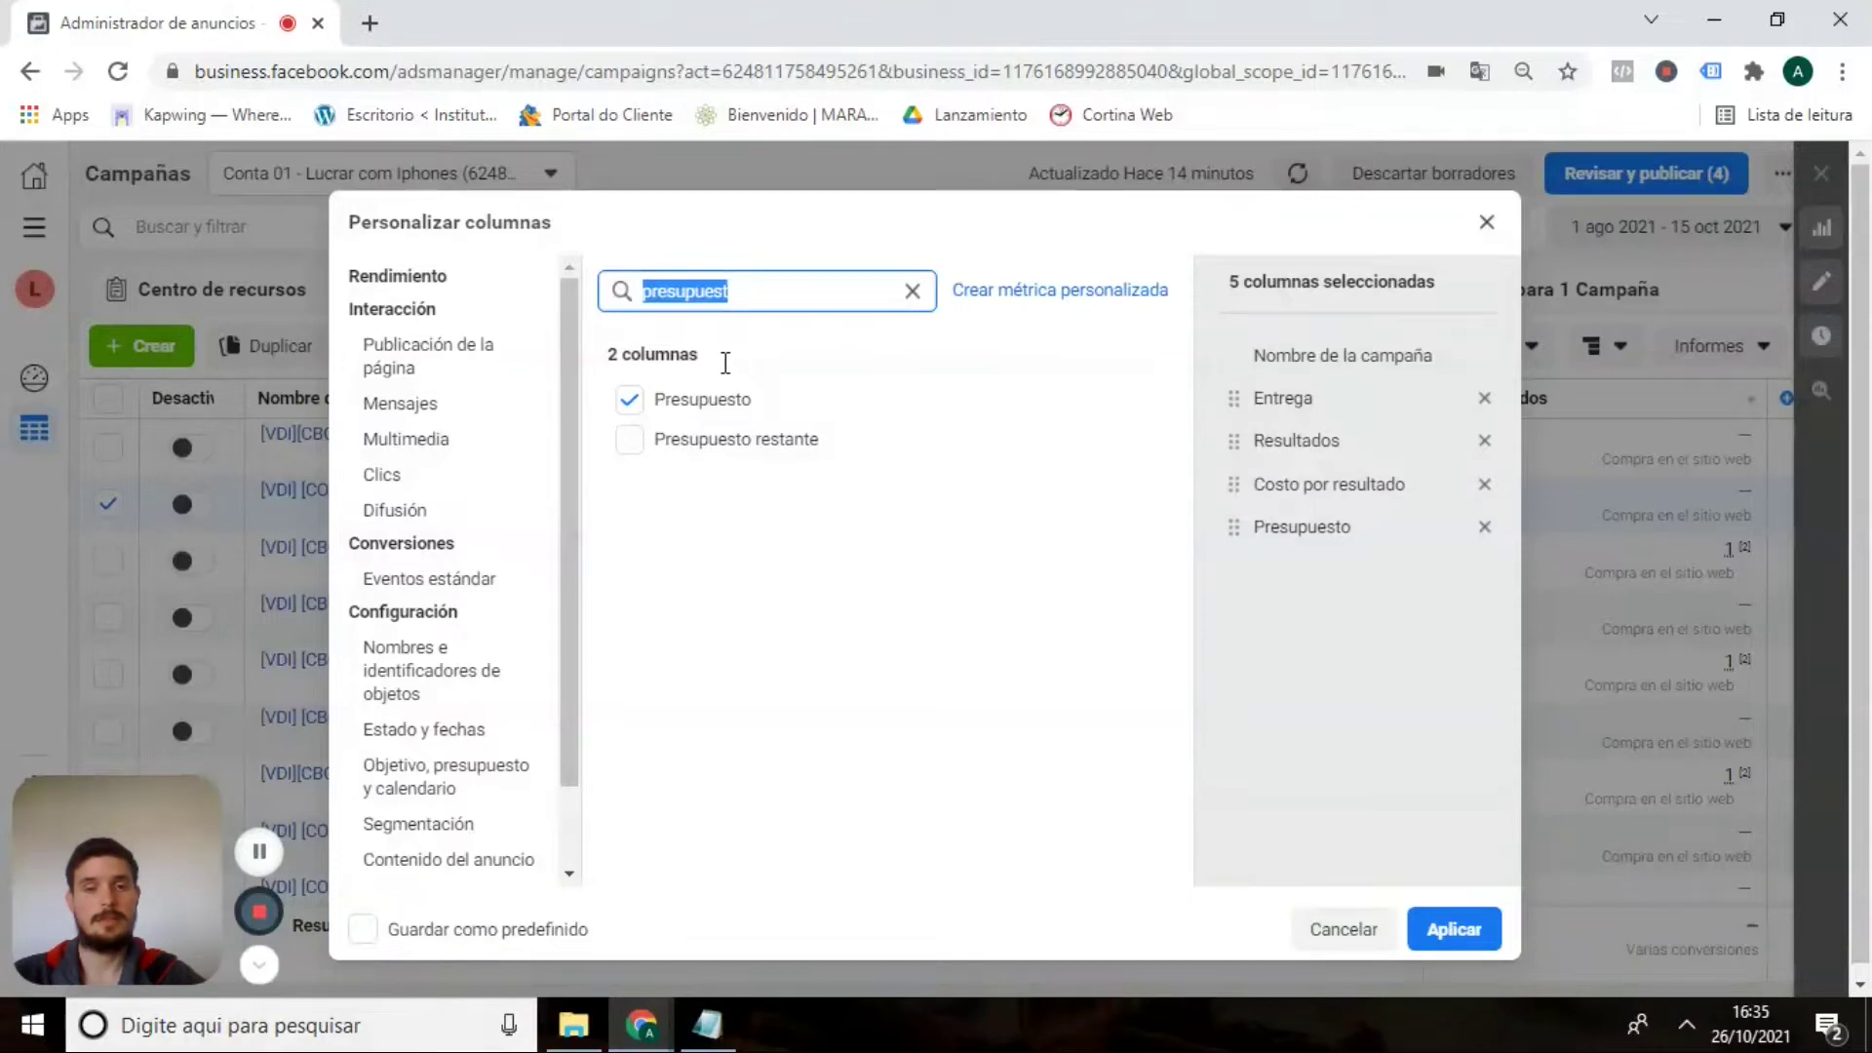
text(importe)
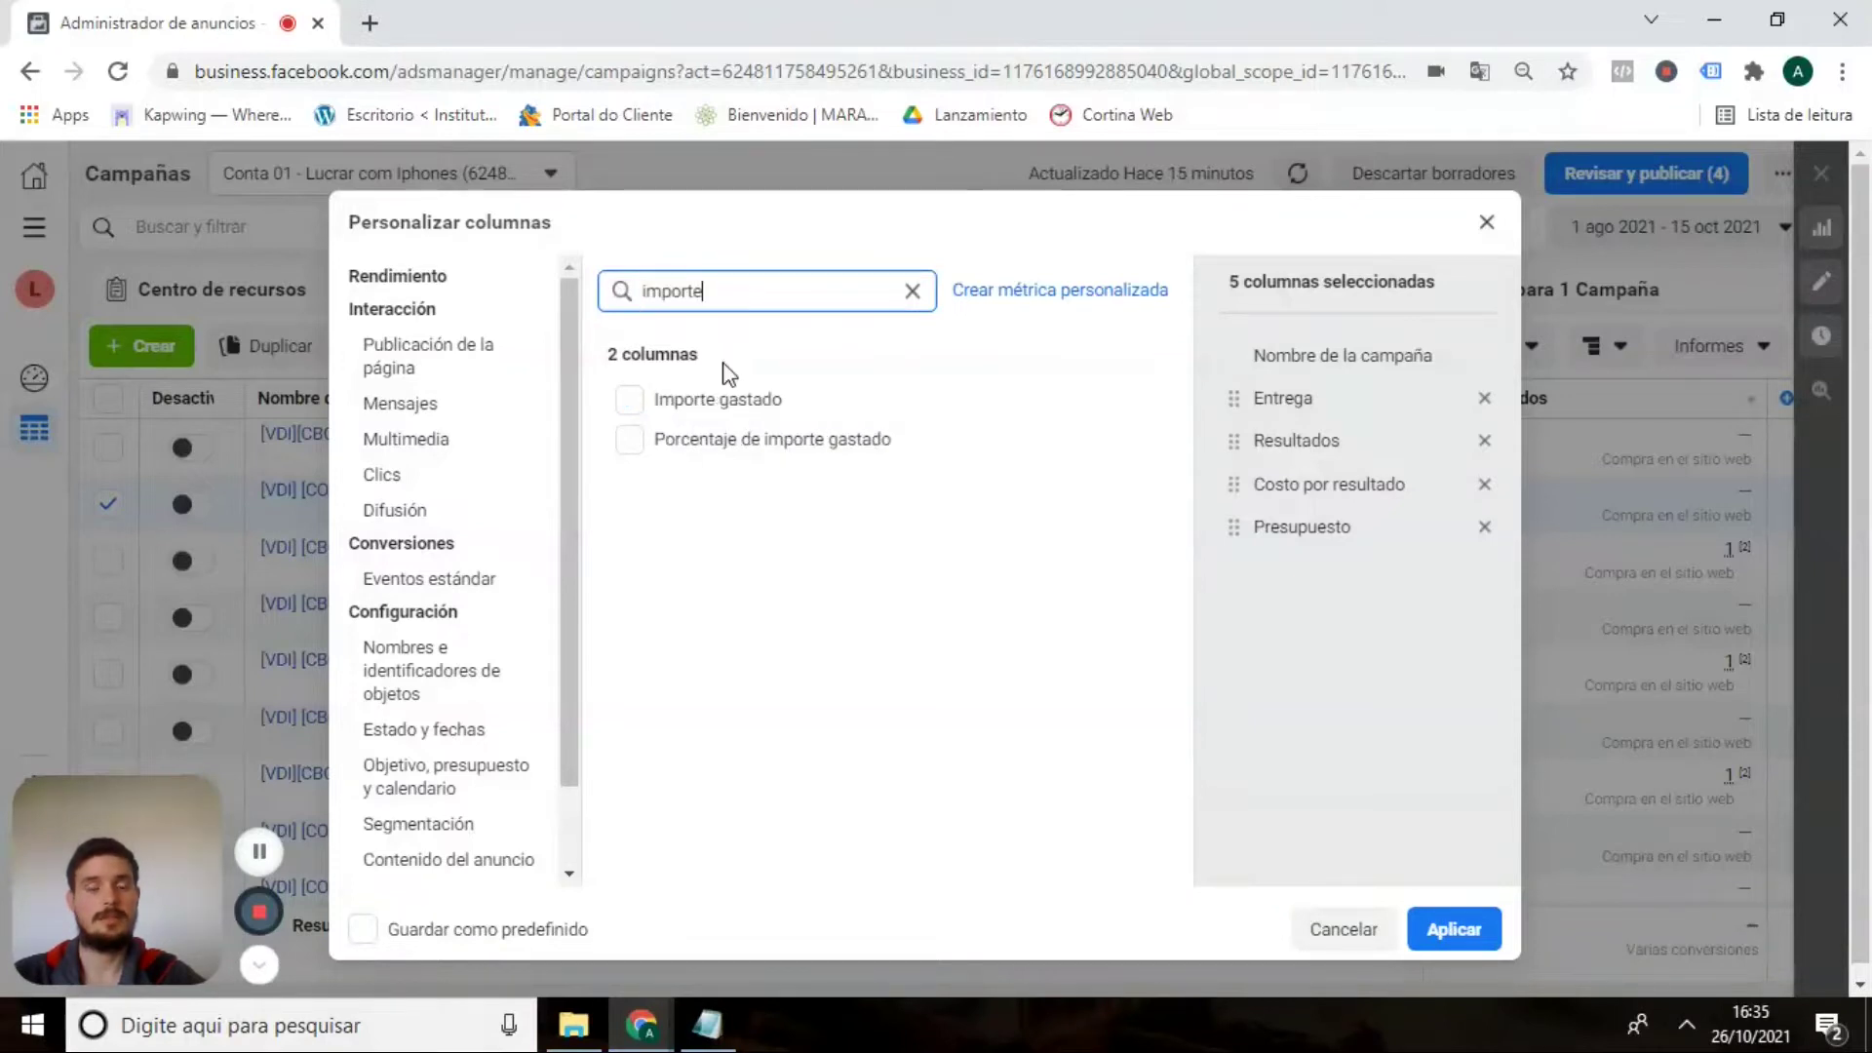
click(634, 401)
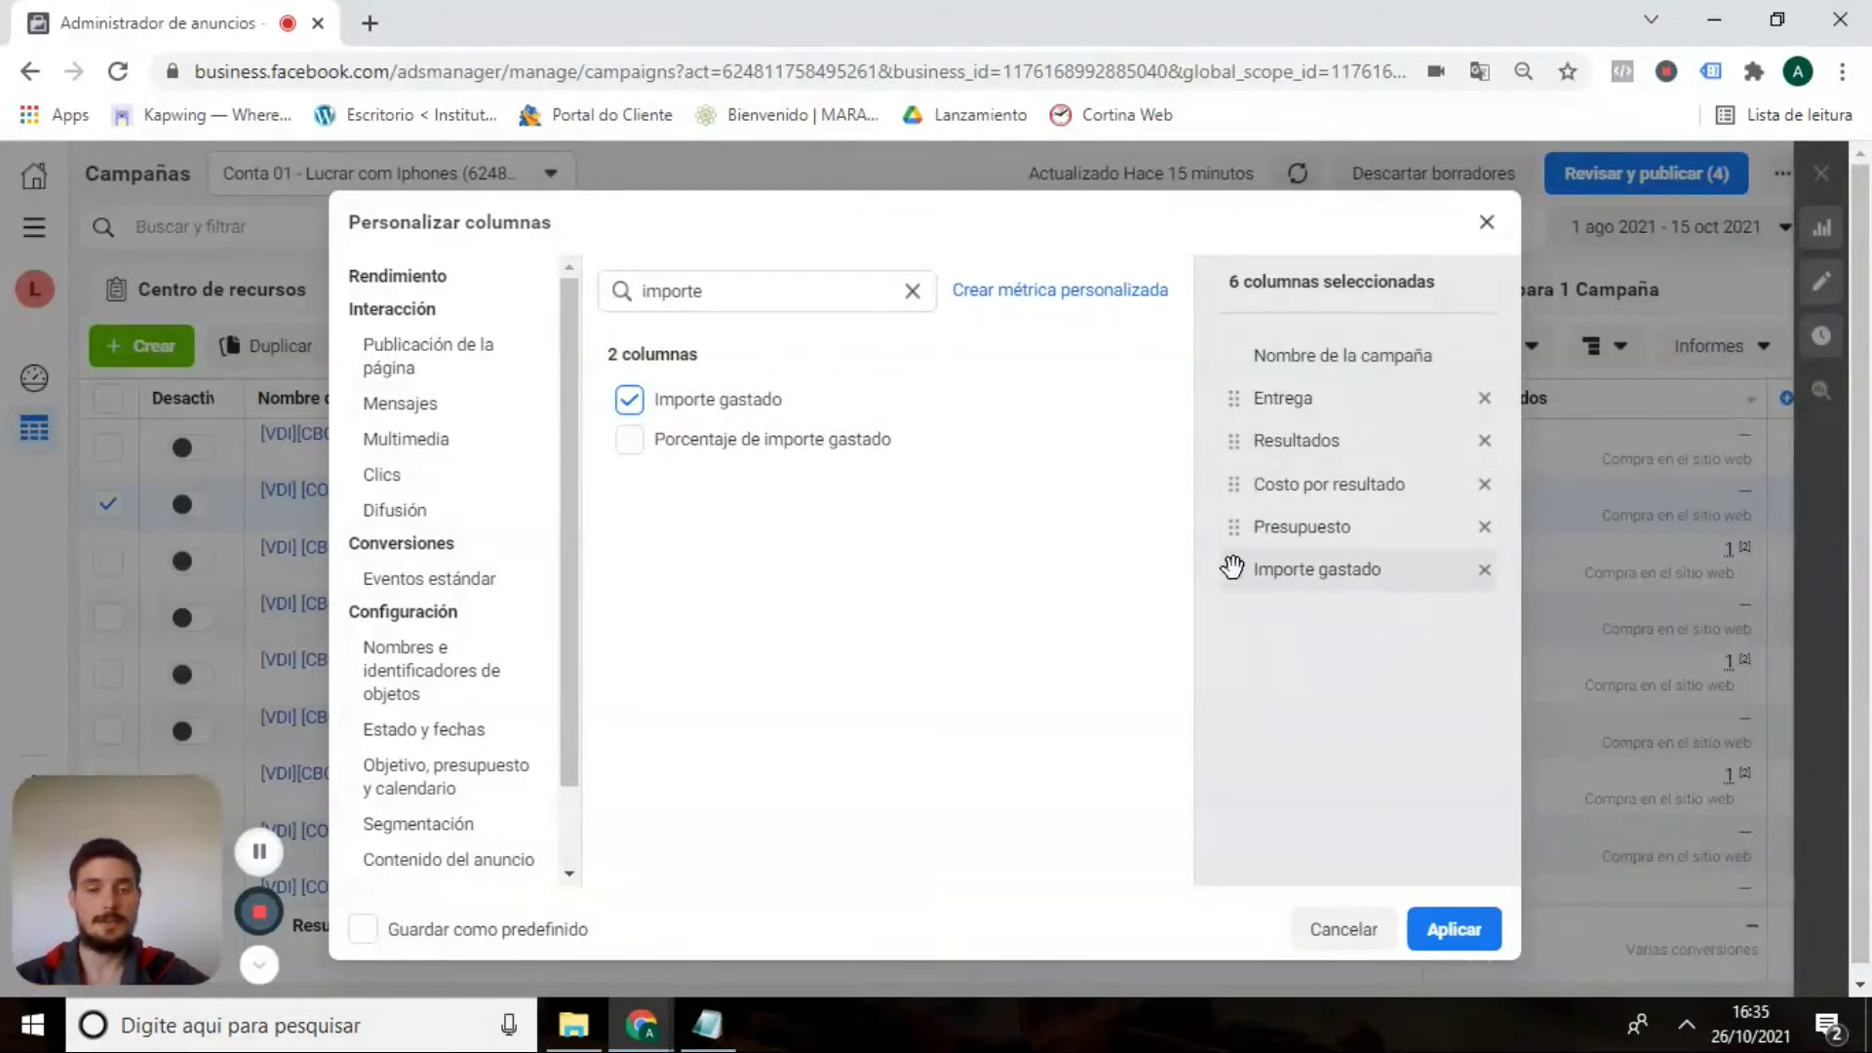
mouse_move(1233, 567)
mouse_down()
mouse_move(1214, 409)
mouse_move(1231, 606)
mouse_move(1230, 389)
mouse_move(1231, 597)
mouse_up()
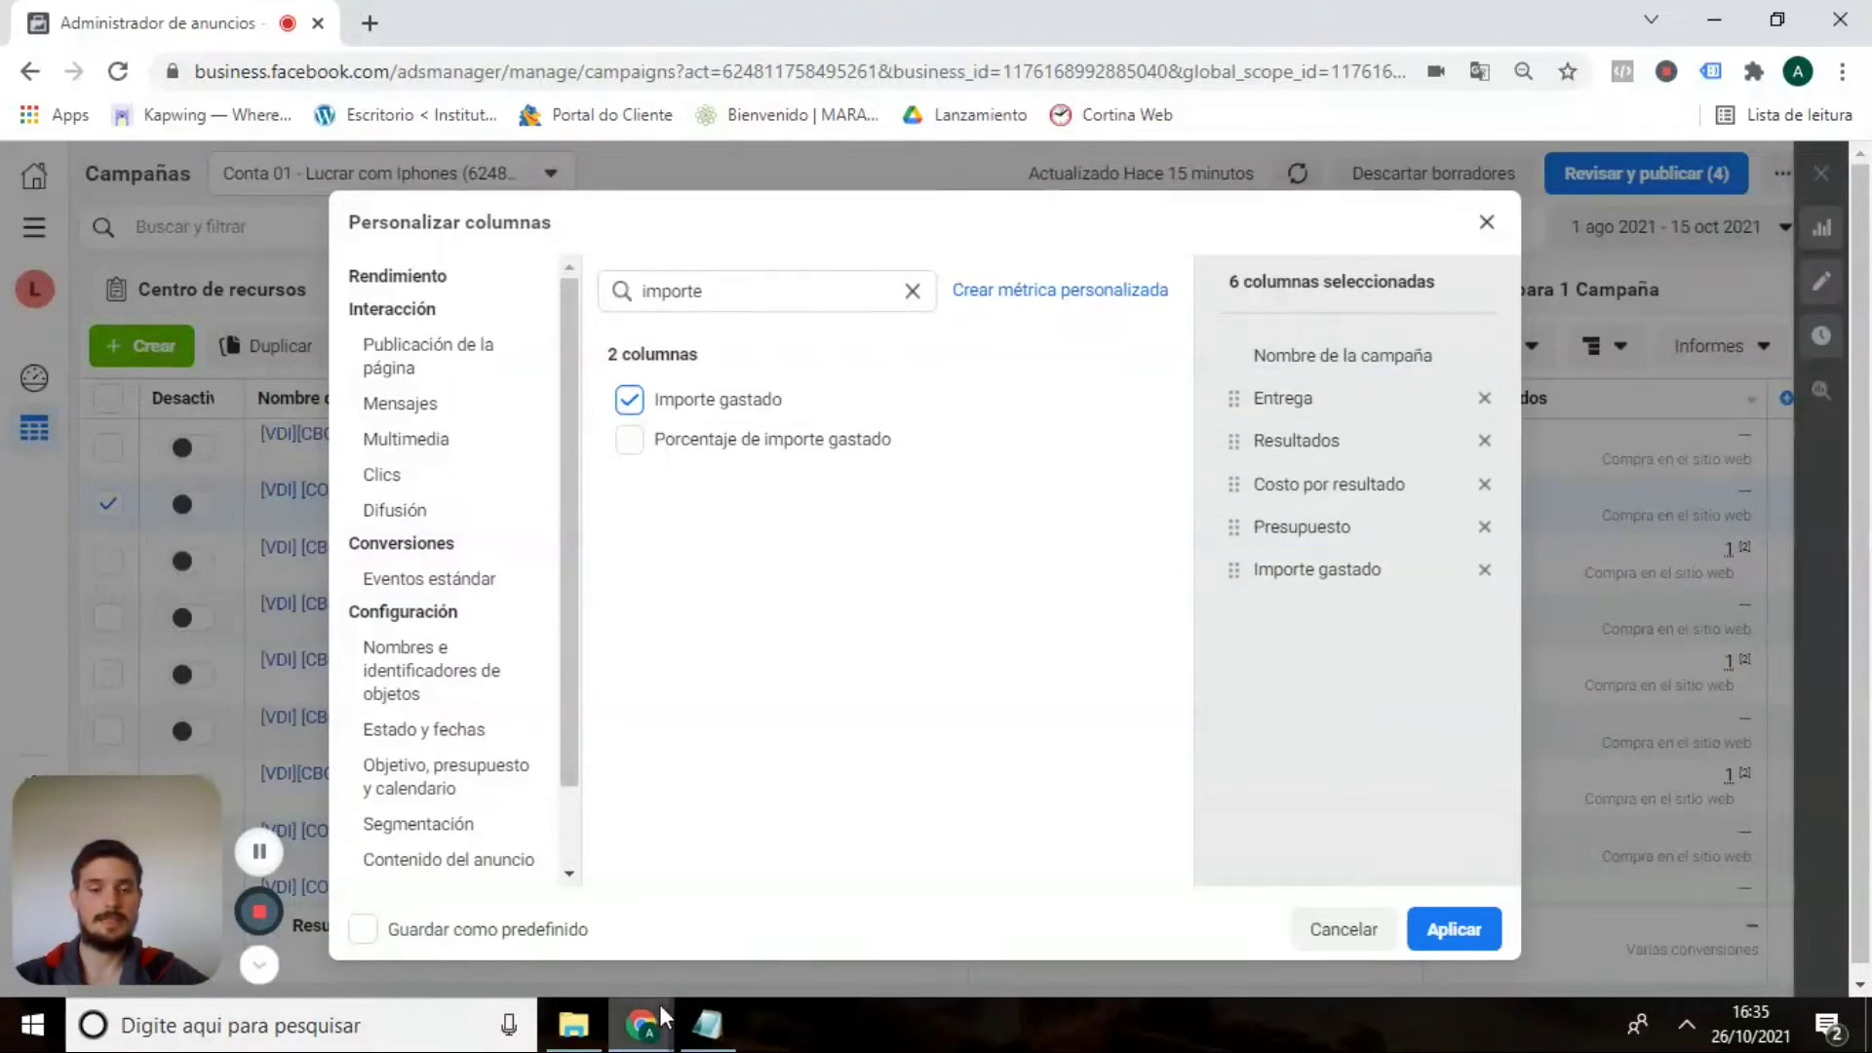
Consult the Notepad metric list and add the Alcance column to the selection.
click(707, 1024)
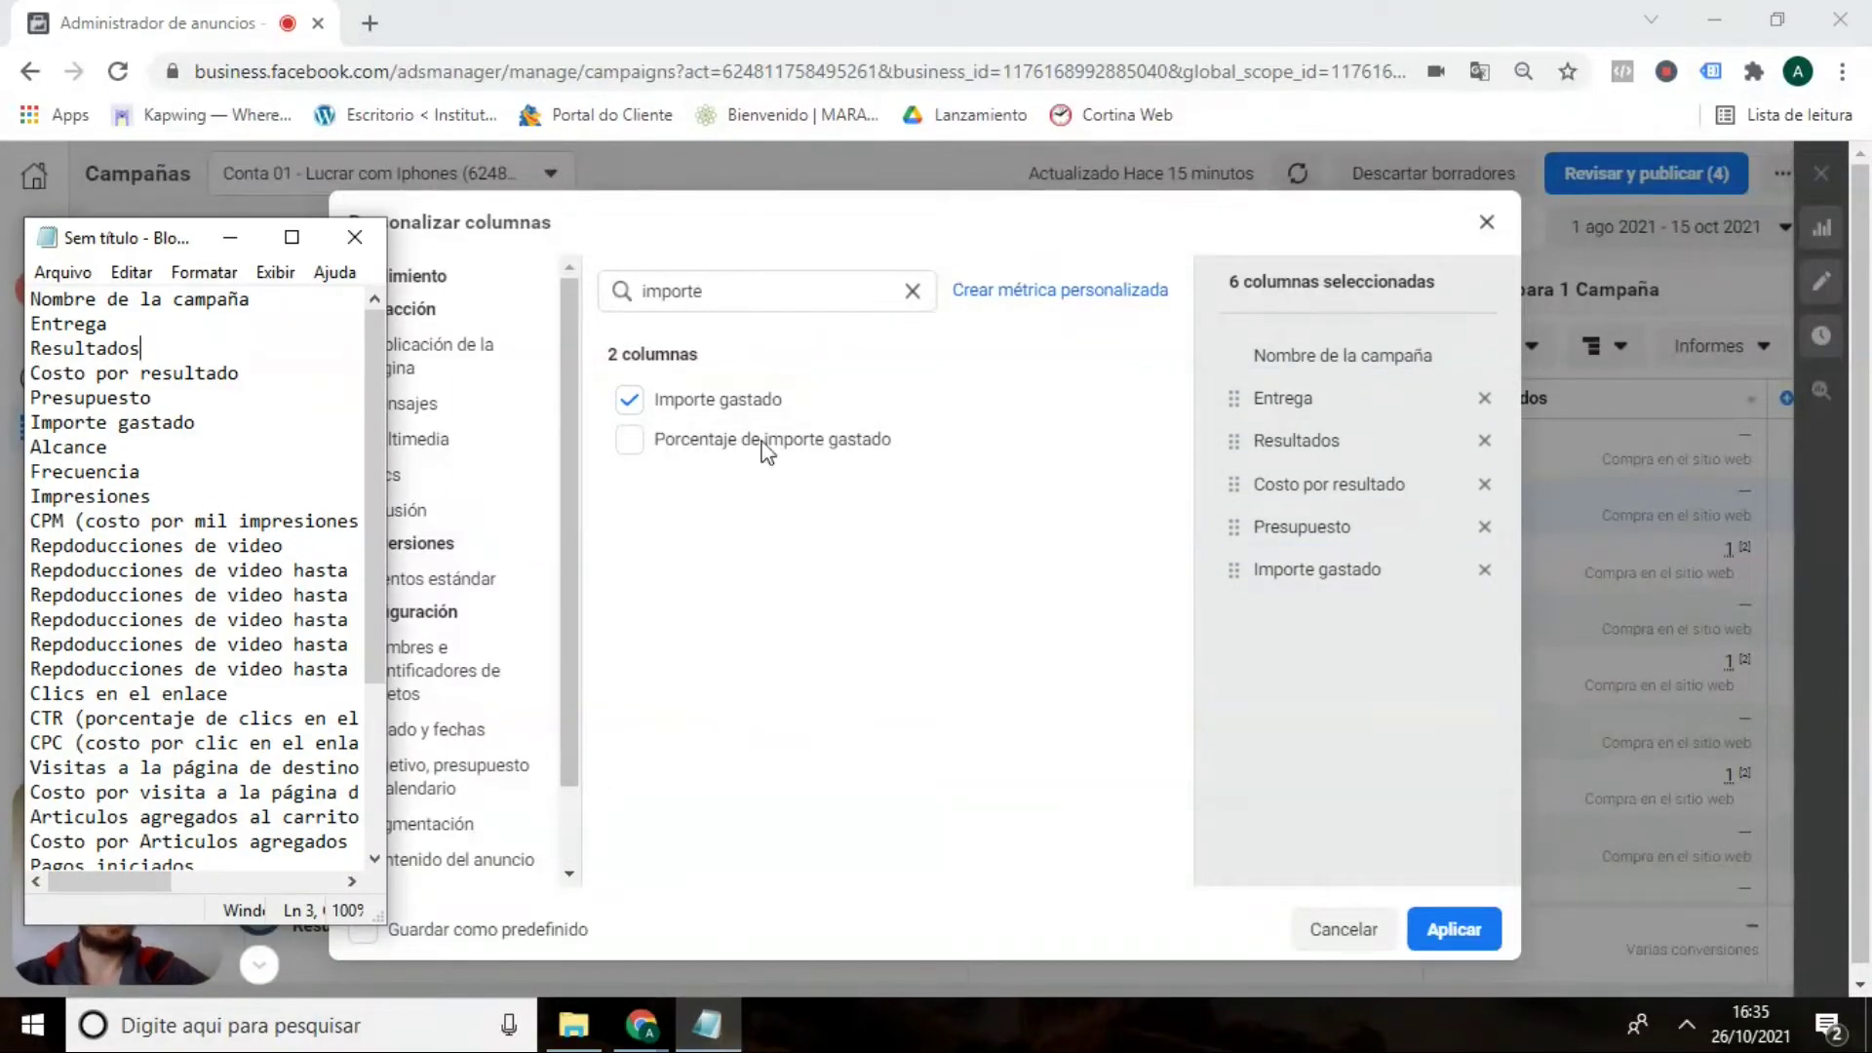
drag(920, 292, 571, 289)
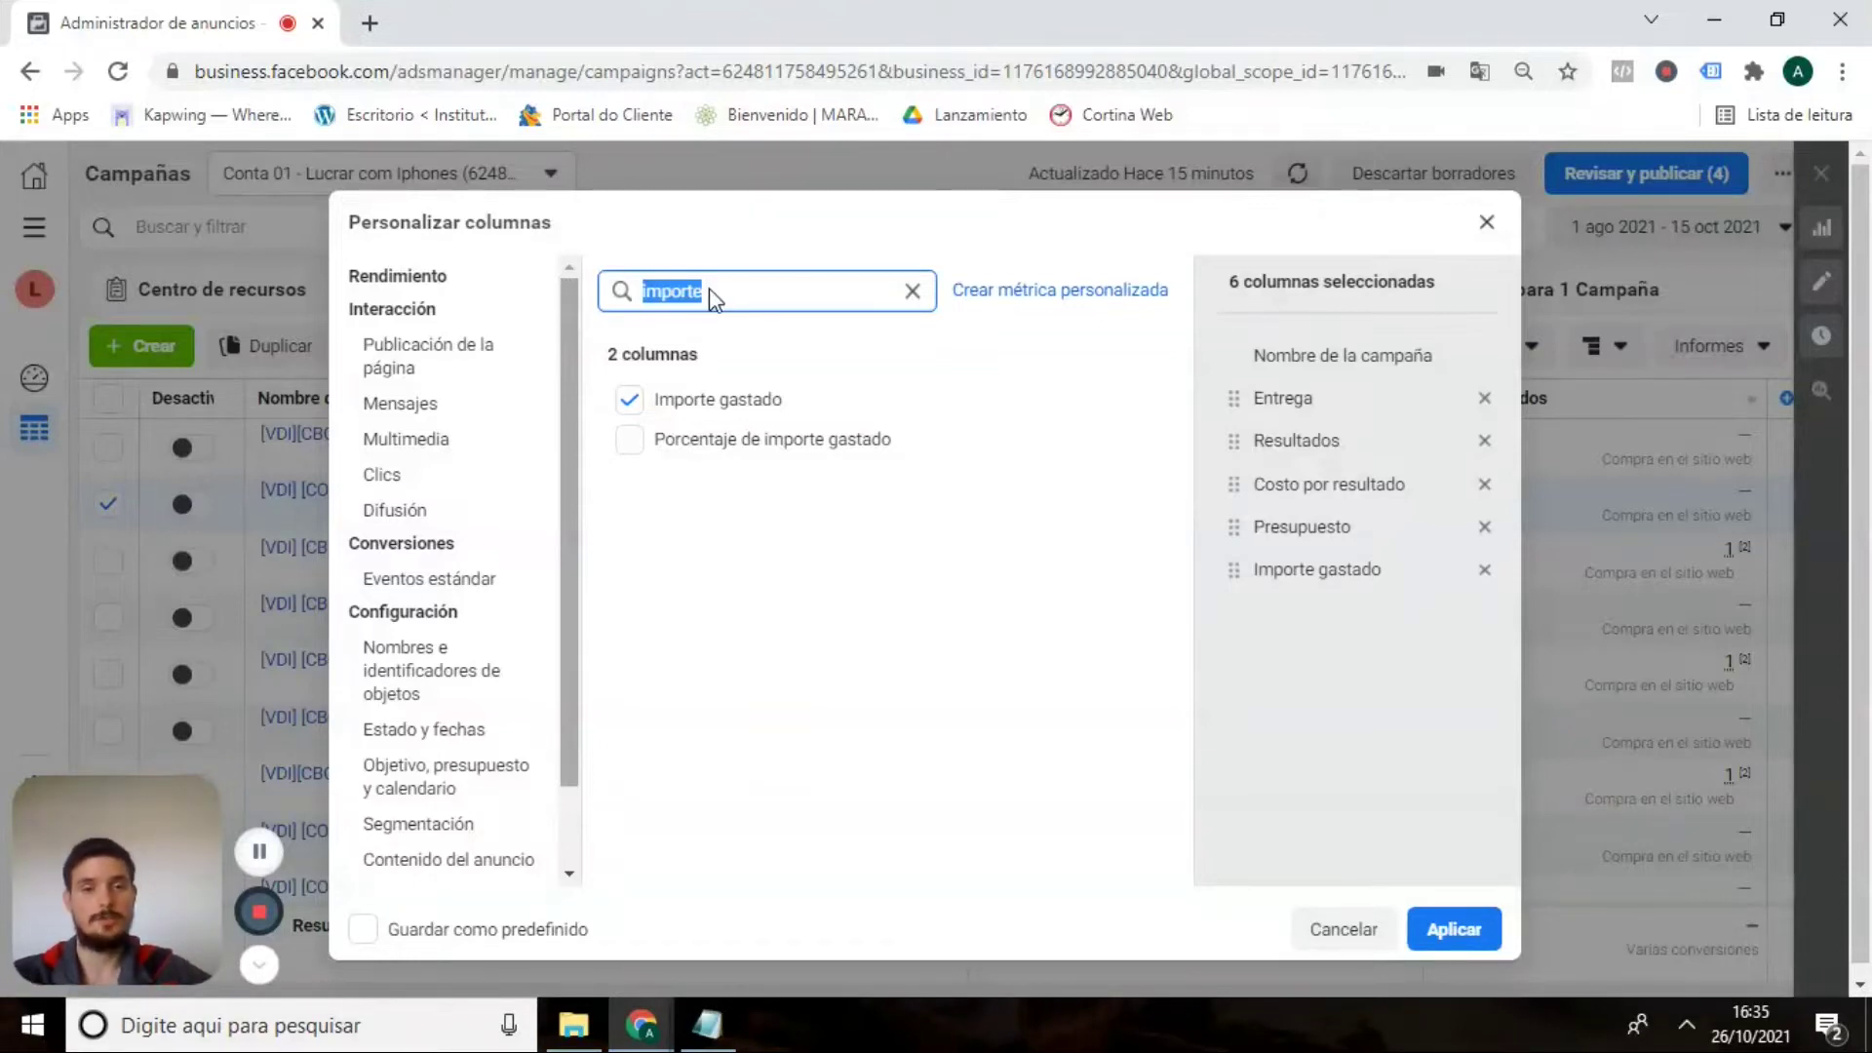
text(al)
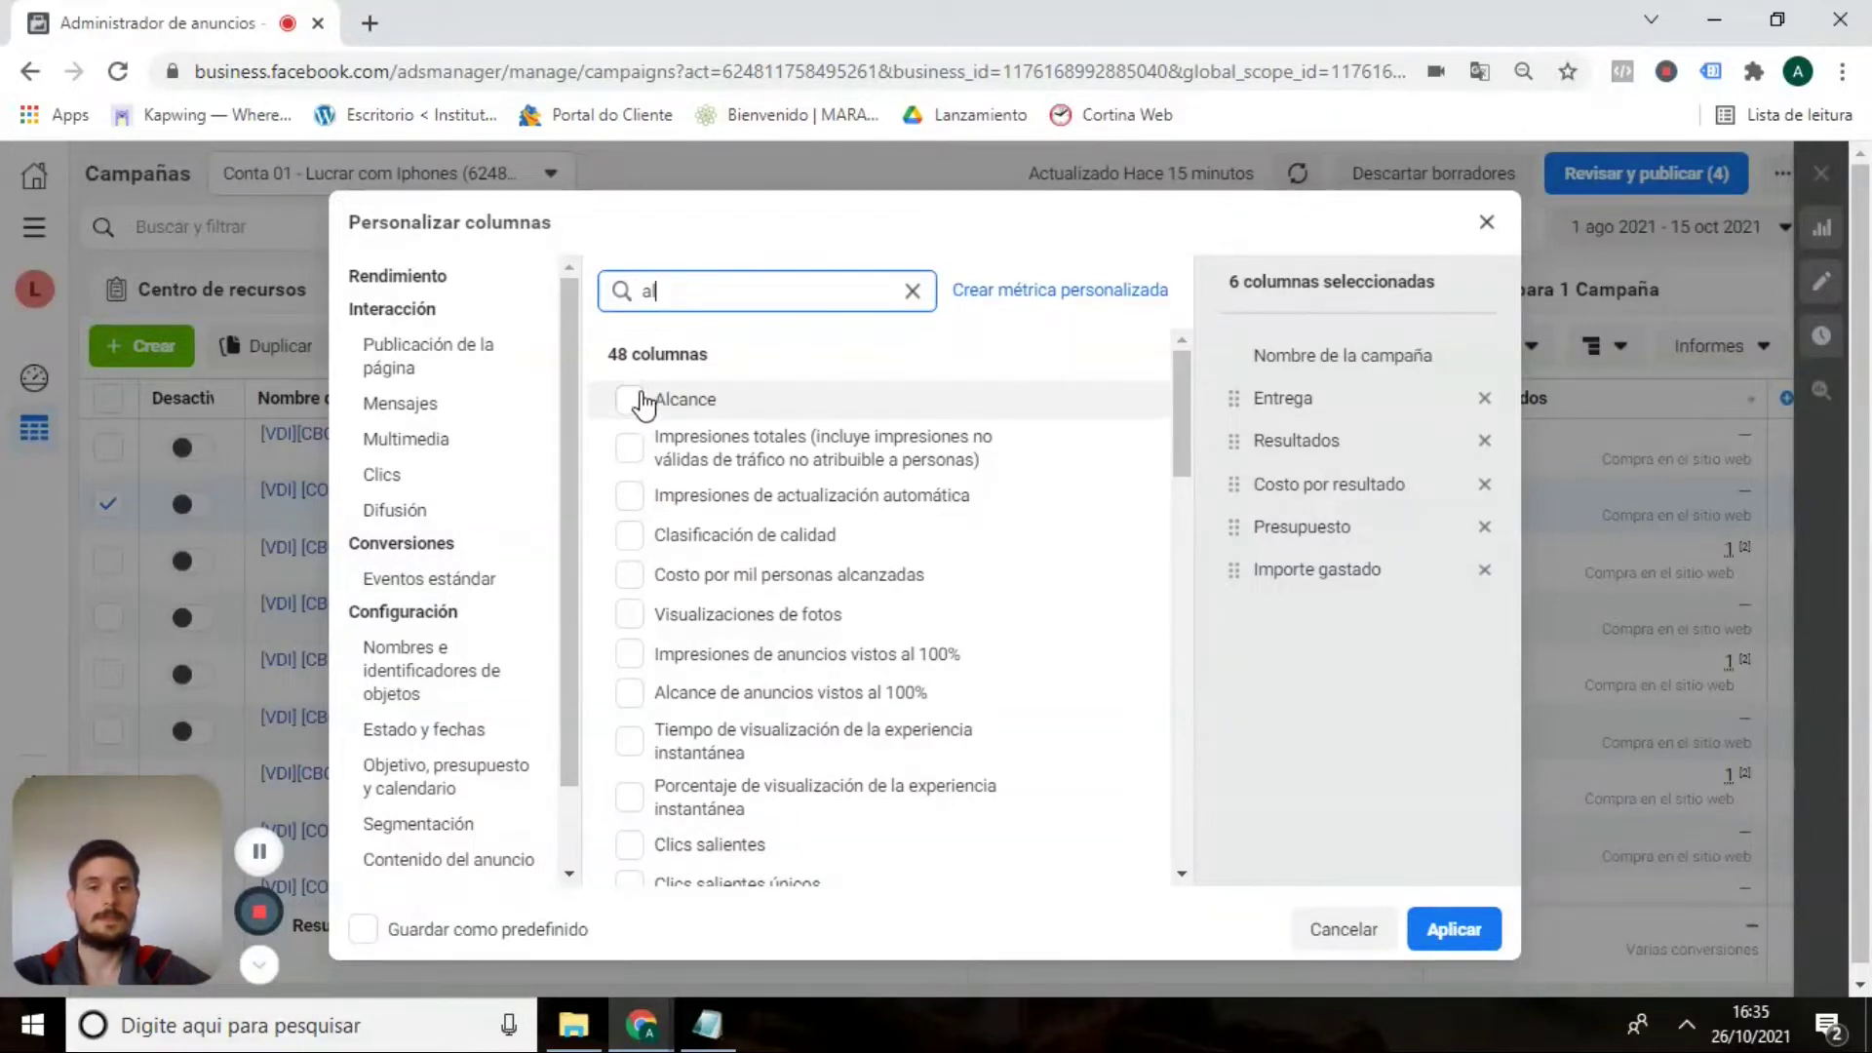
click(726, 1035)
click(630, 399)
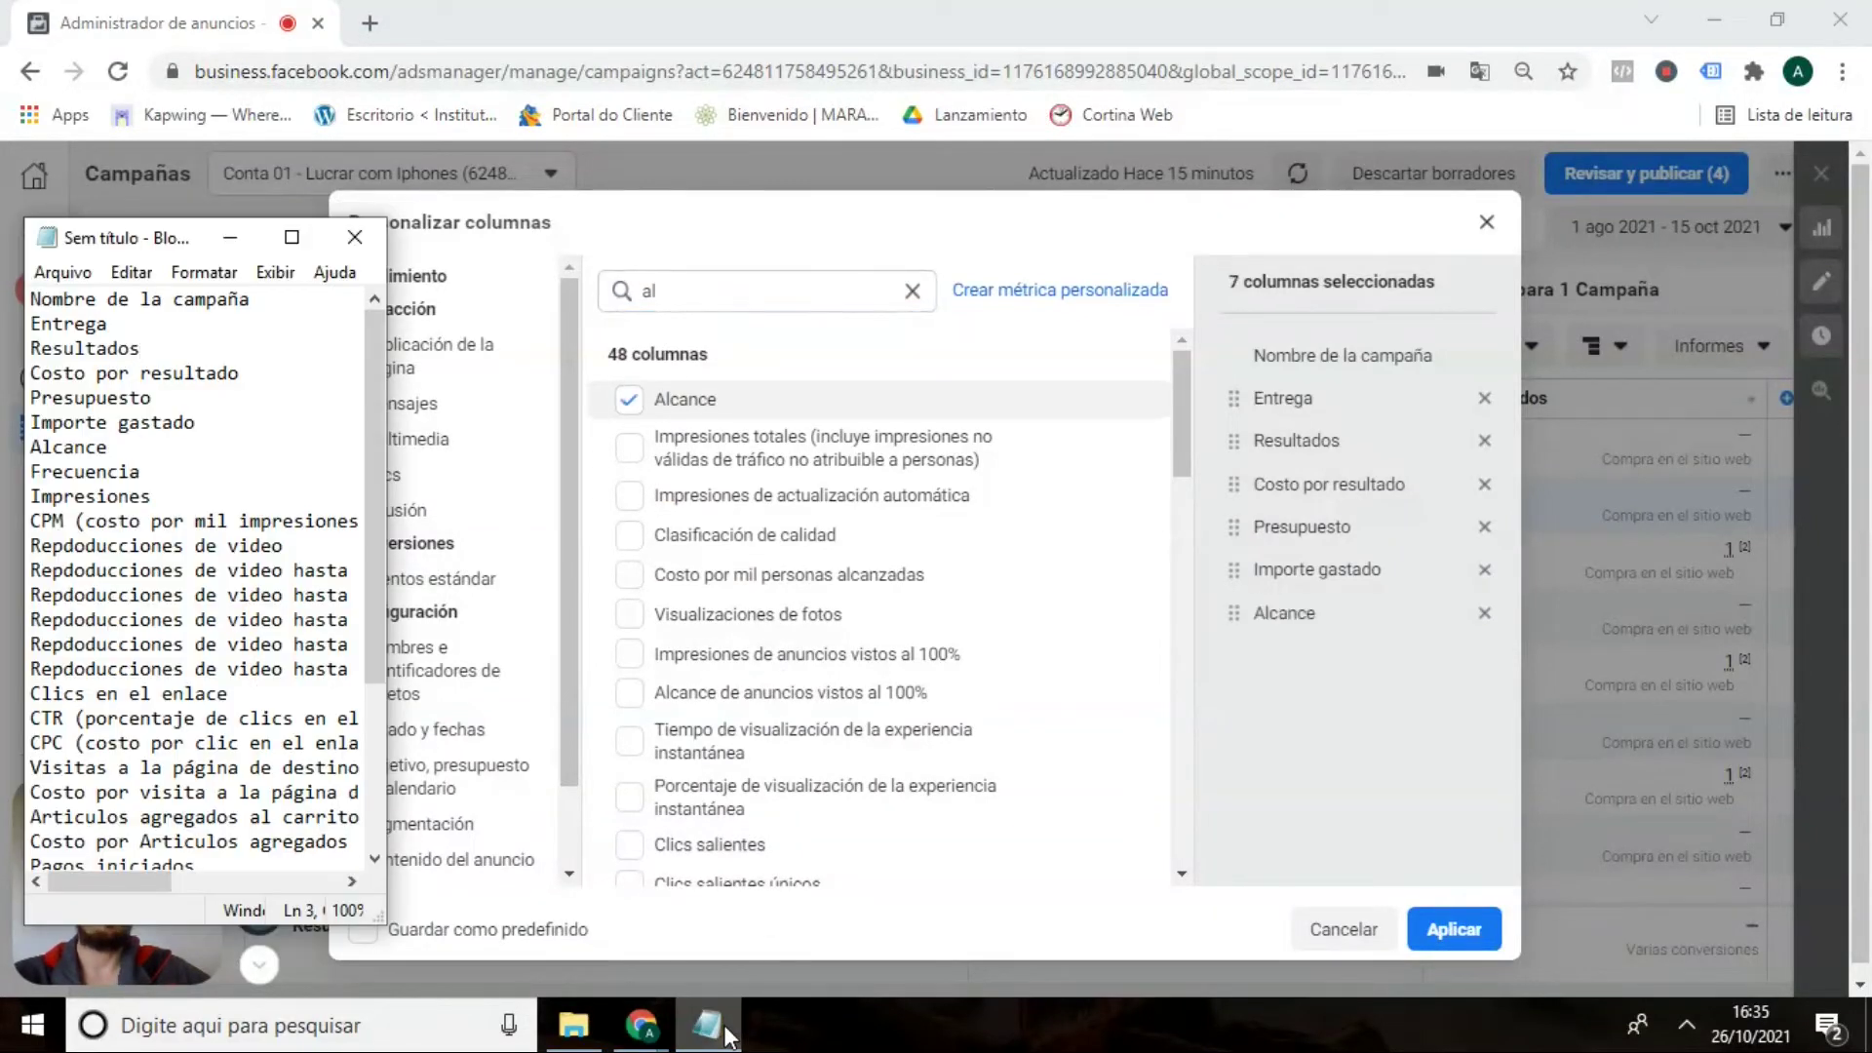
Search the available columns for "frecuen" and add Frecuencia to the selected columns.
click(706, 297)
double_click(705, 297)
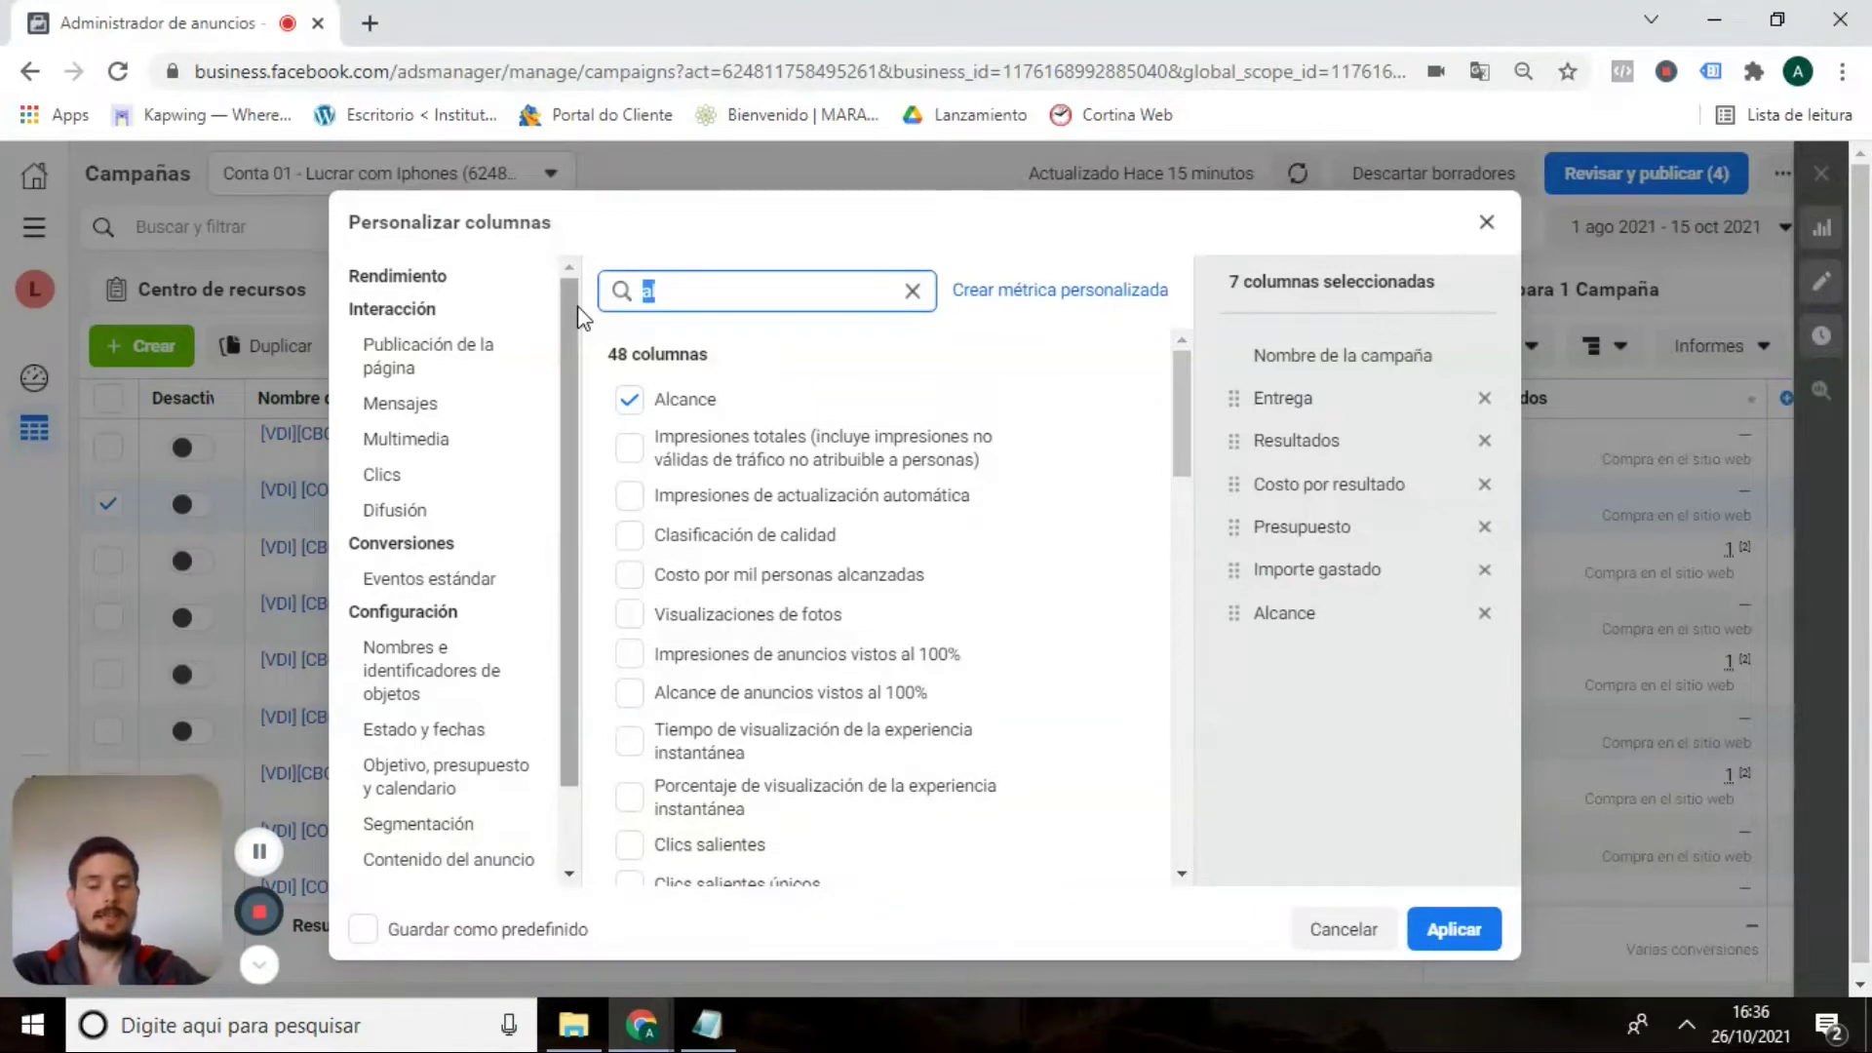
text(frecuen)
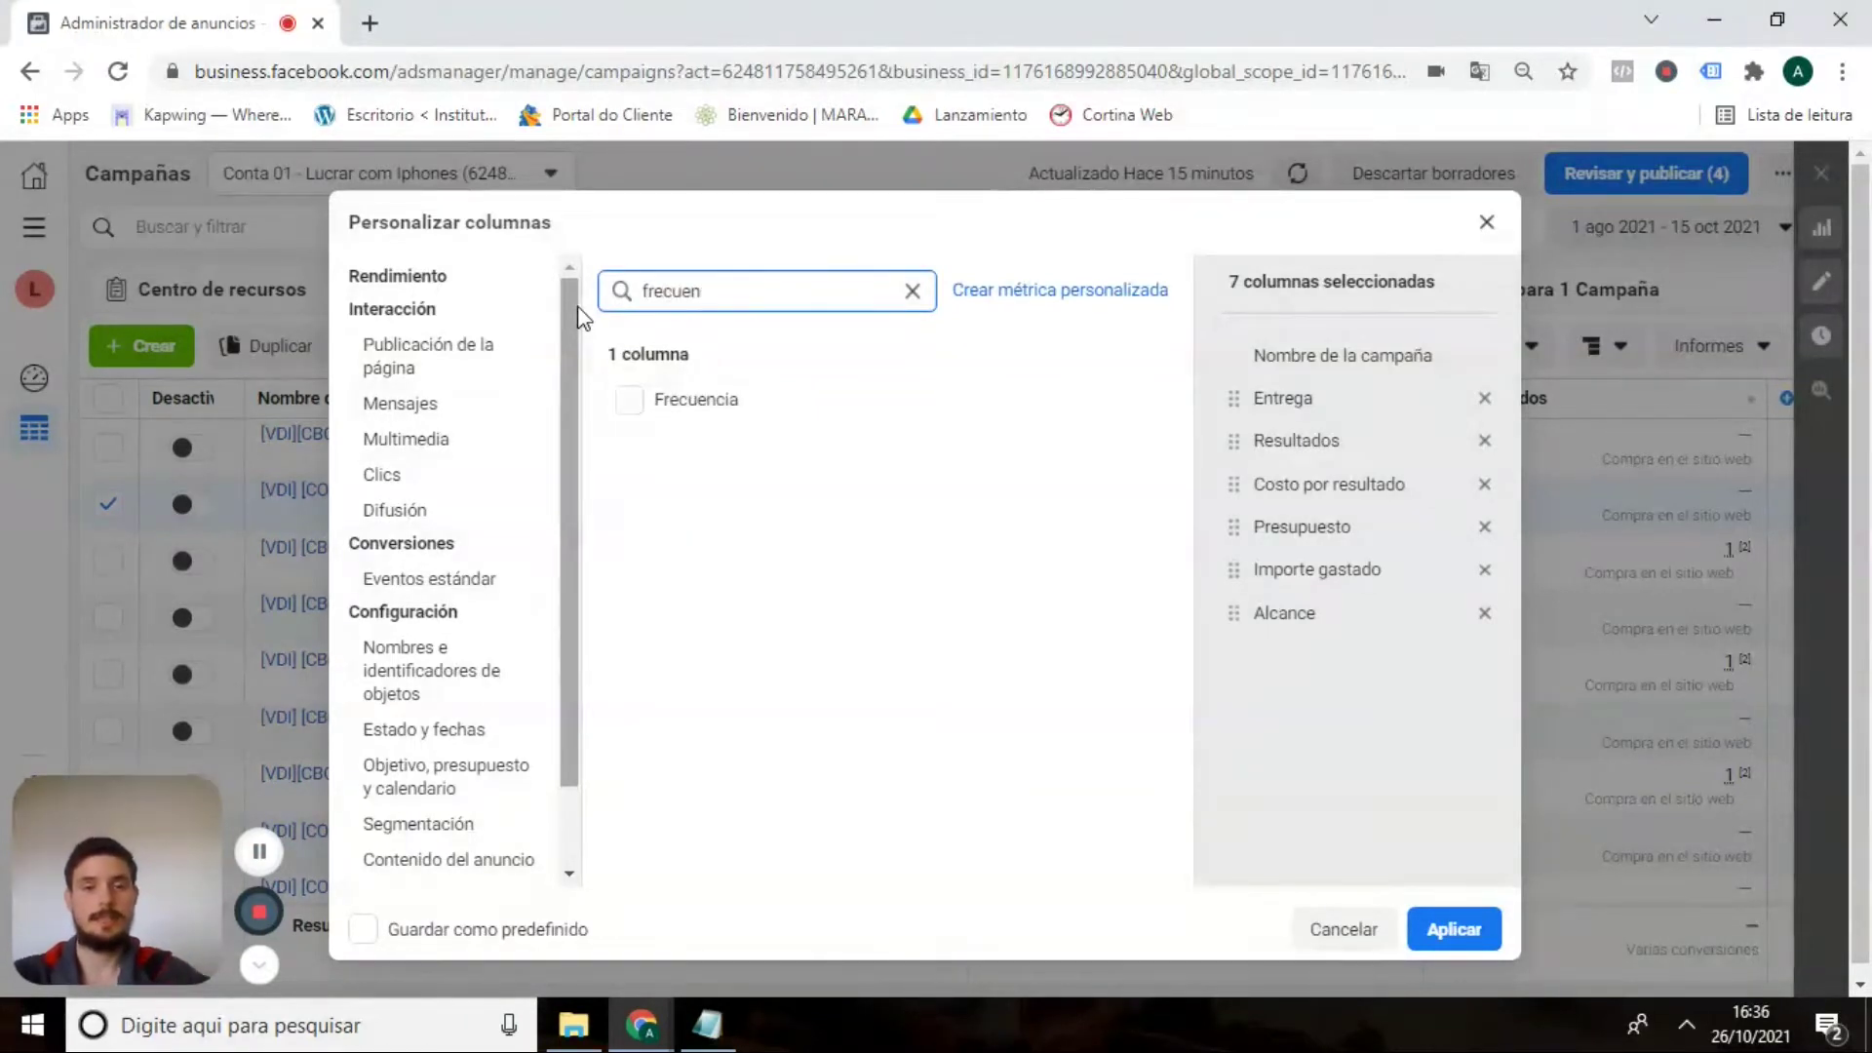
click(630, 410)
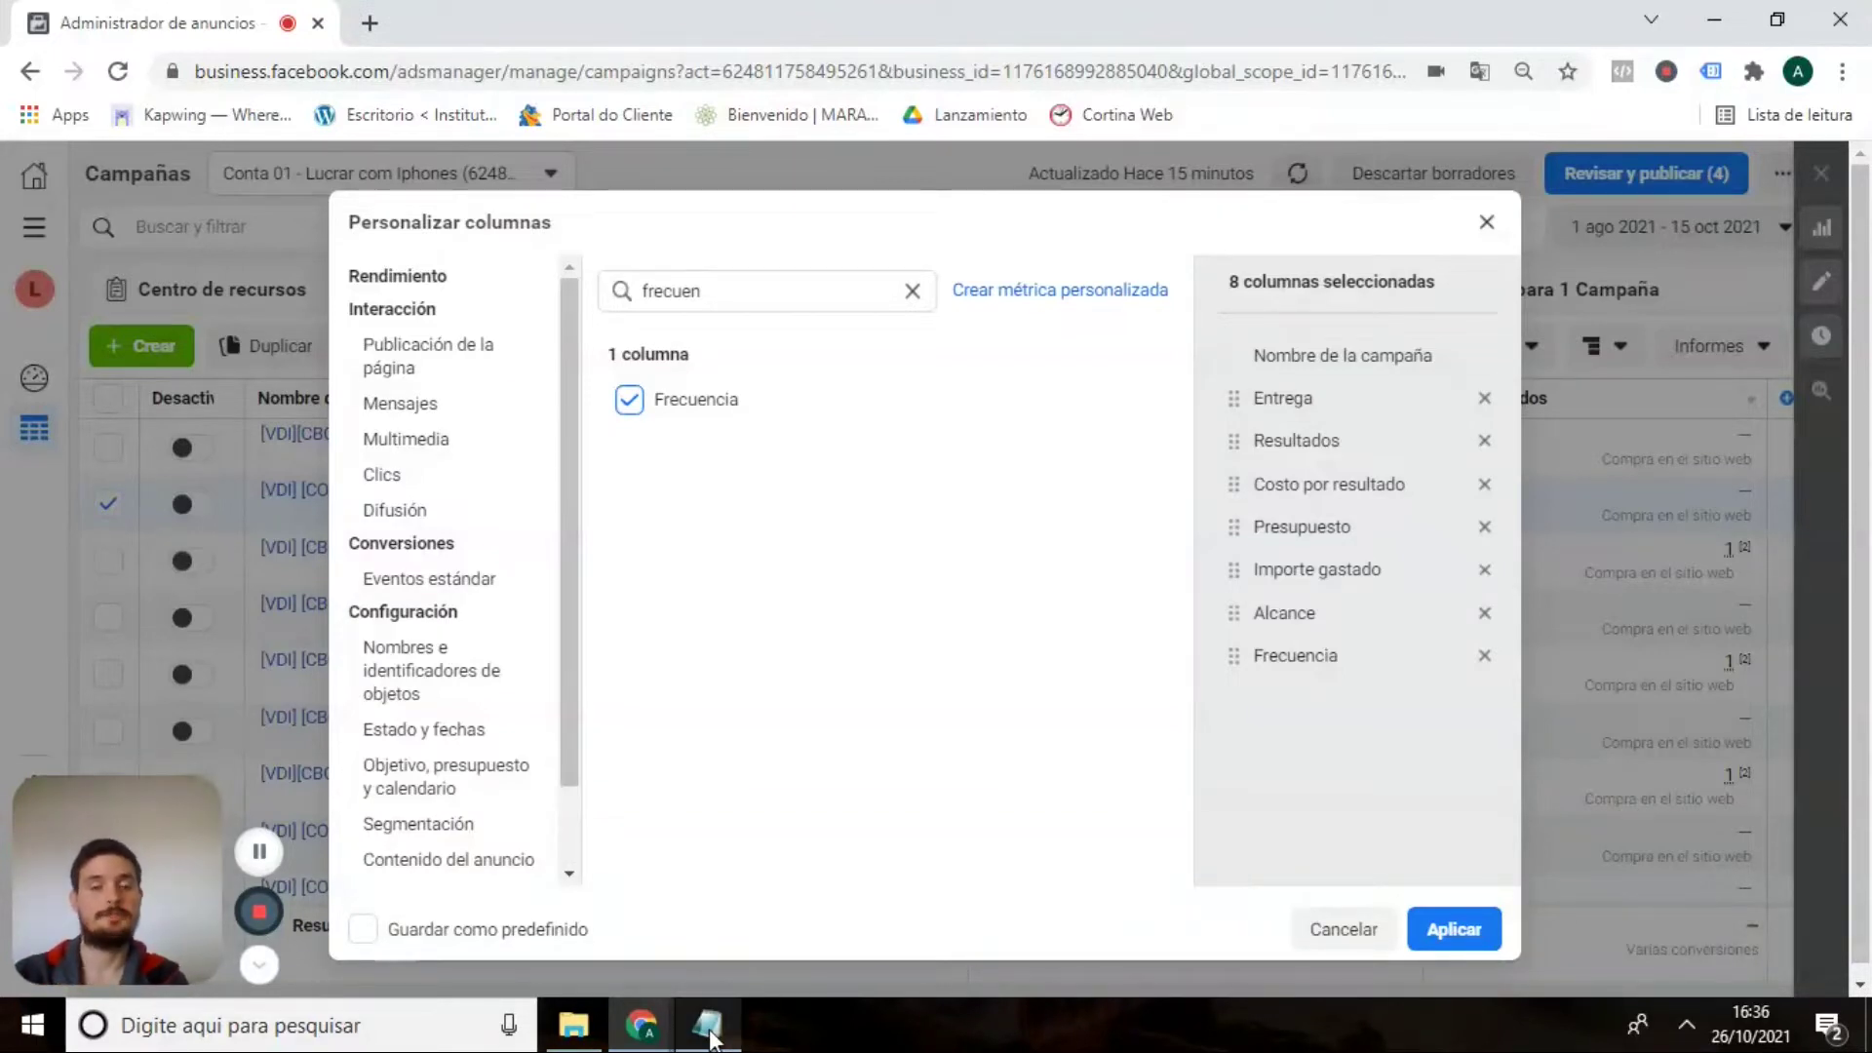
Search the available columns for "impre" and add both Impresiones and CPM (costo por mil impresiones).
mouse_move(709, 1035)
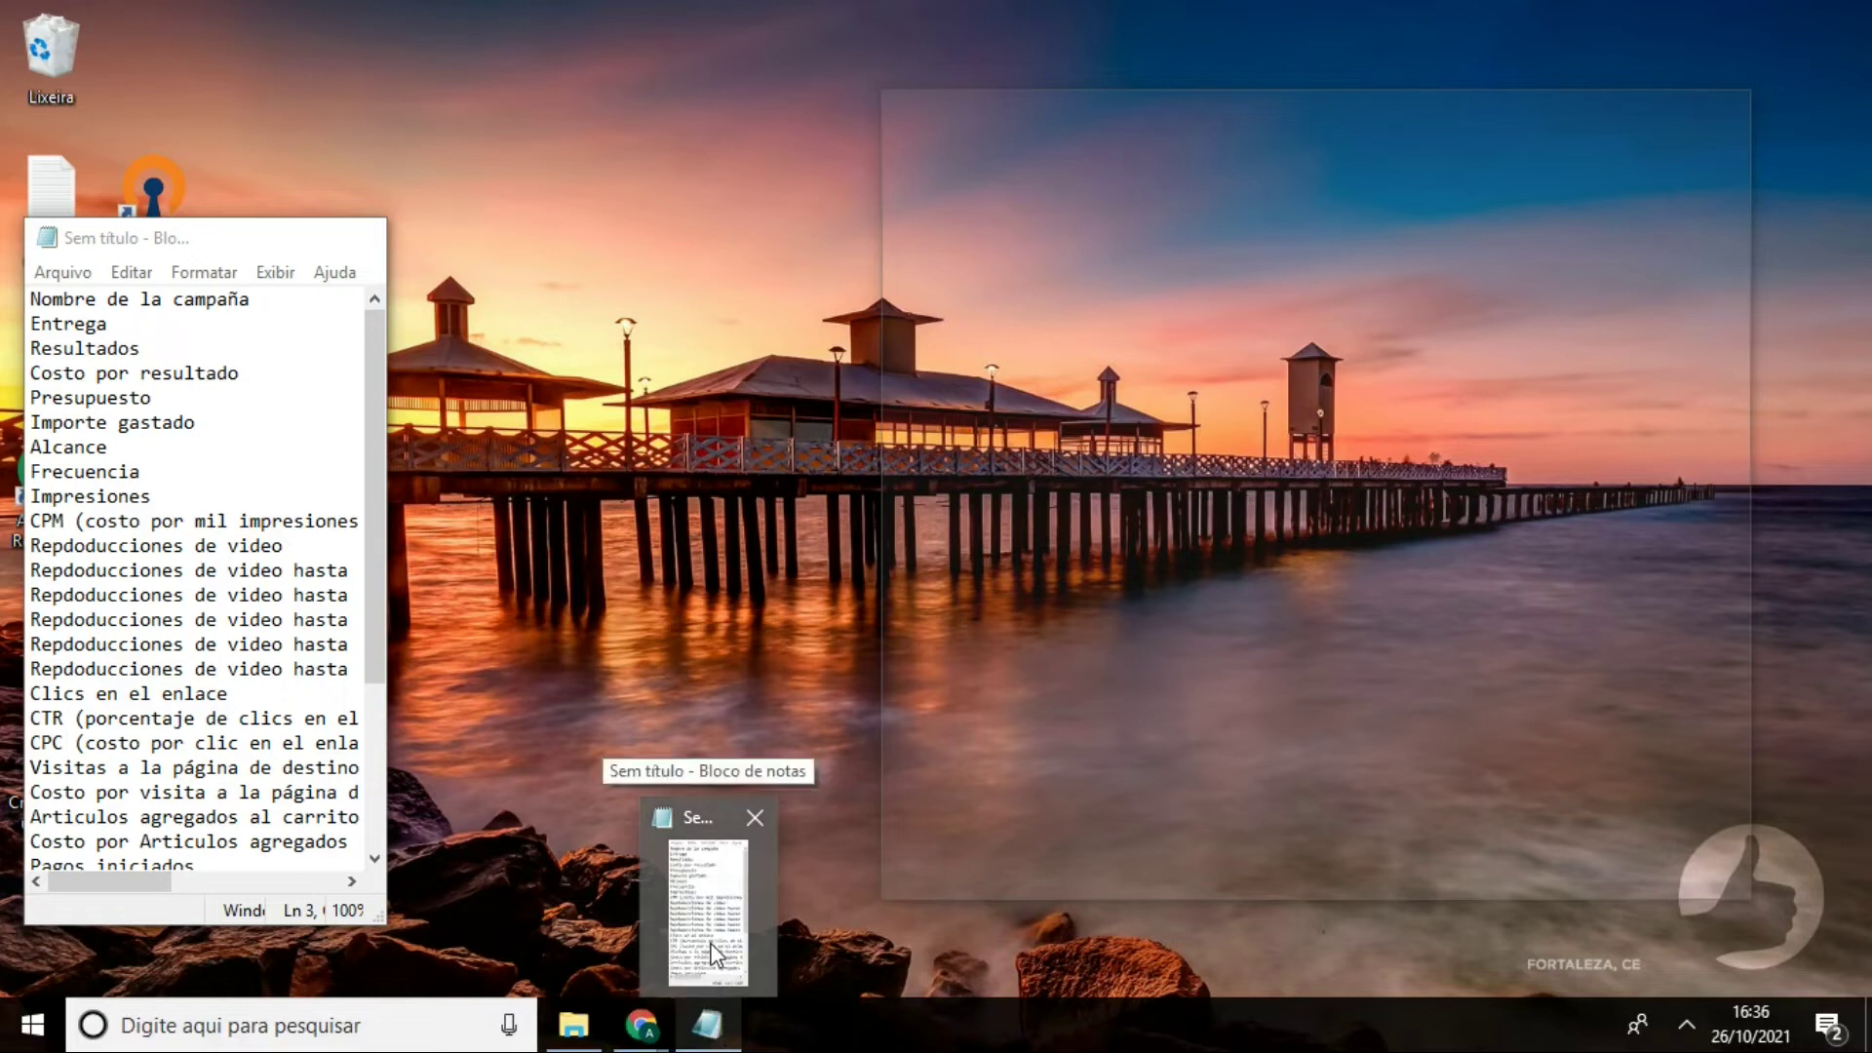
click(708, 912)
click(753, 292)
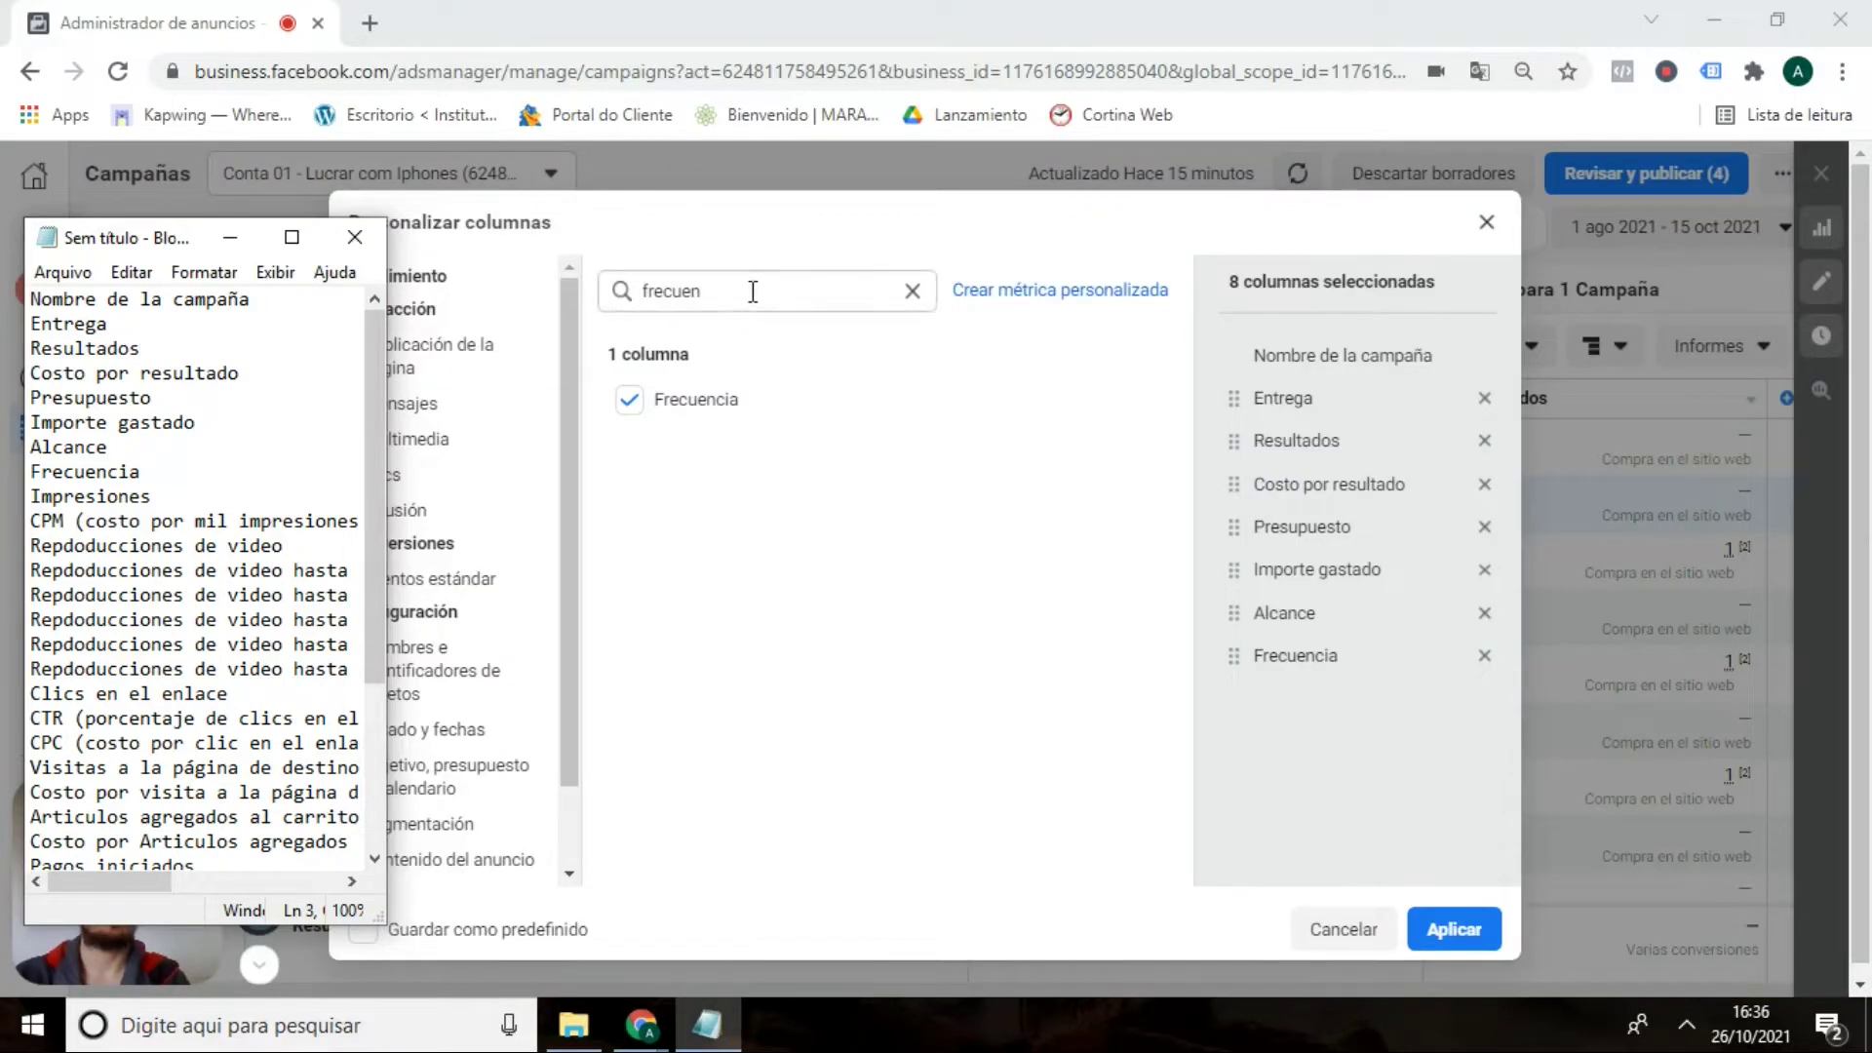
double_click(753, 292)
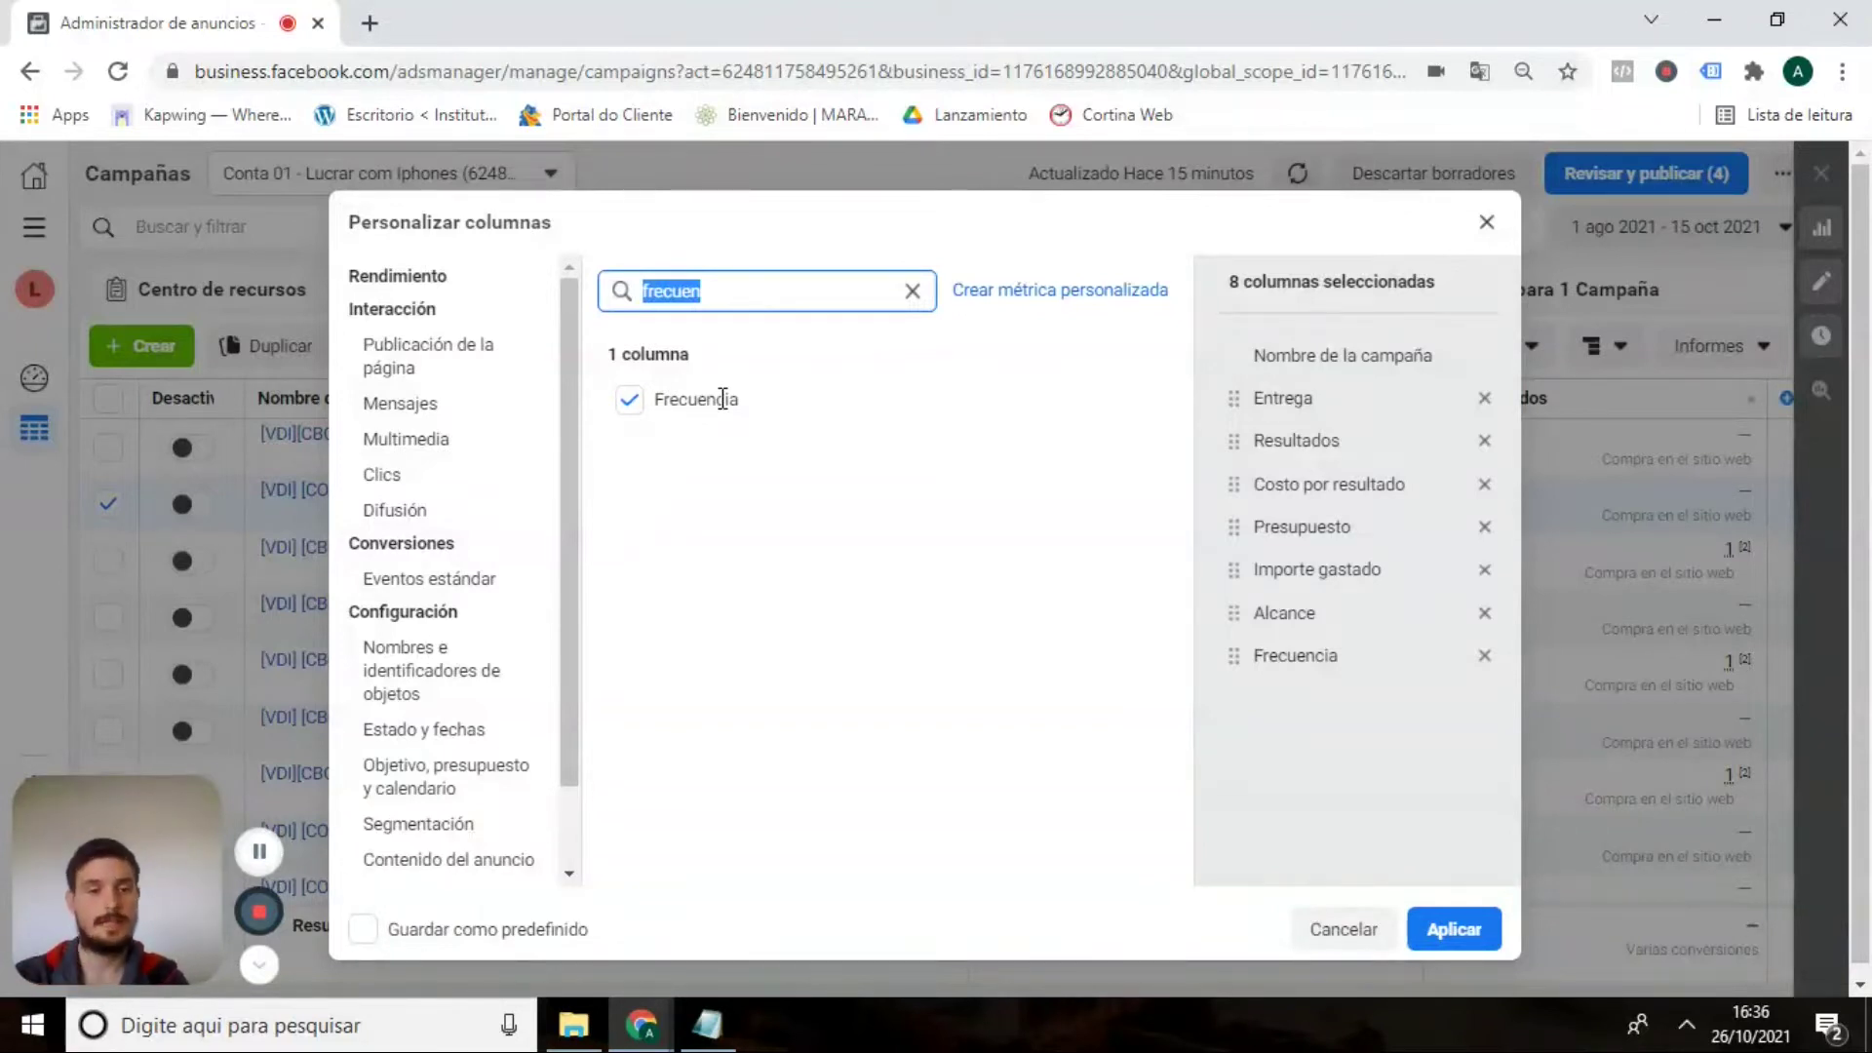
text(impre)
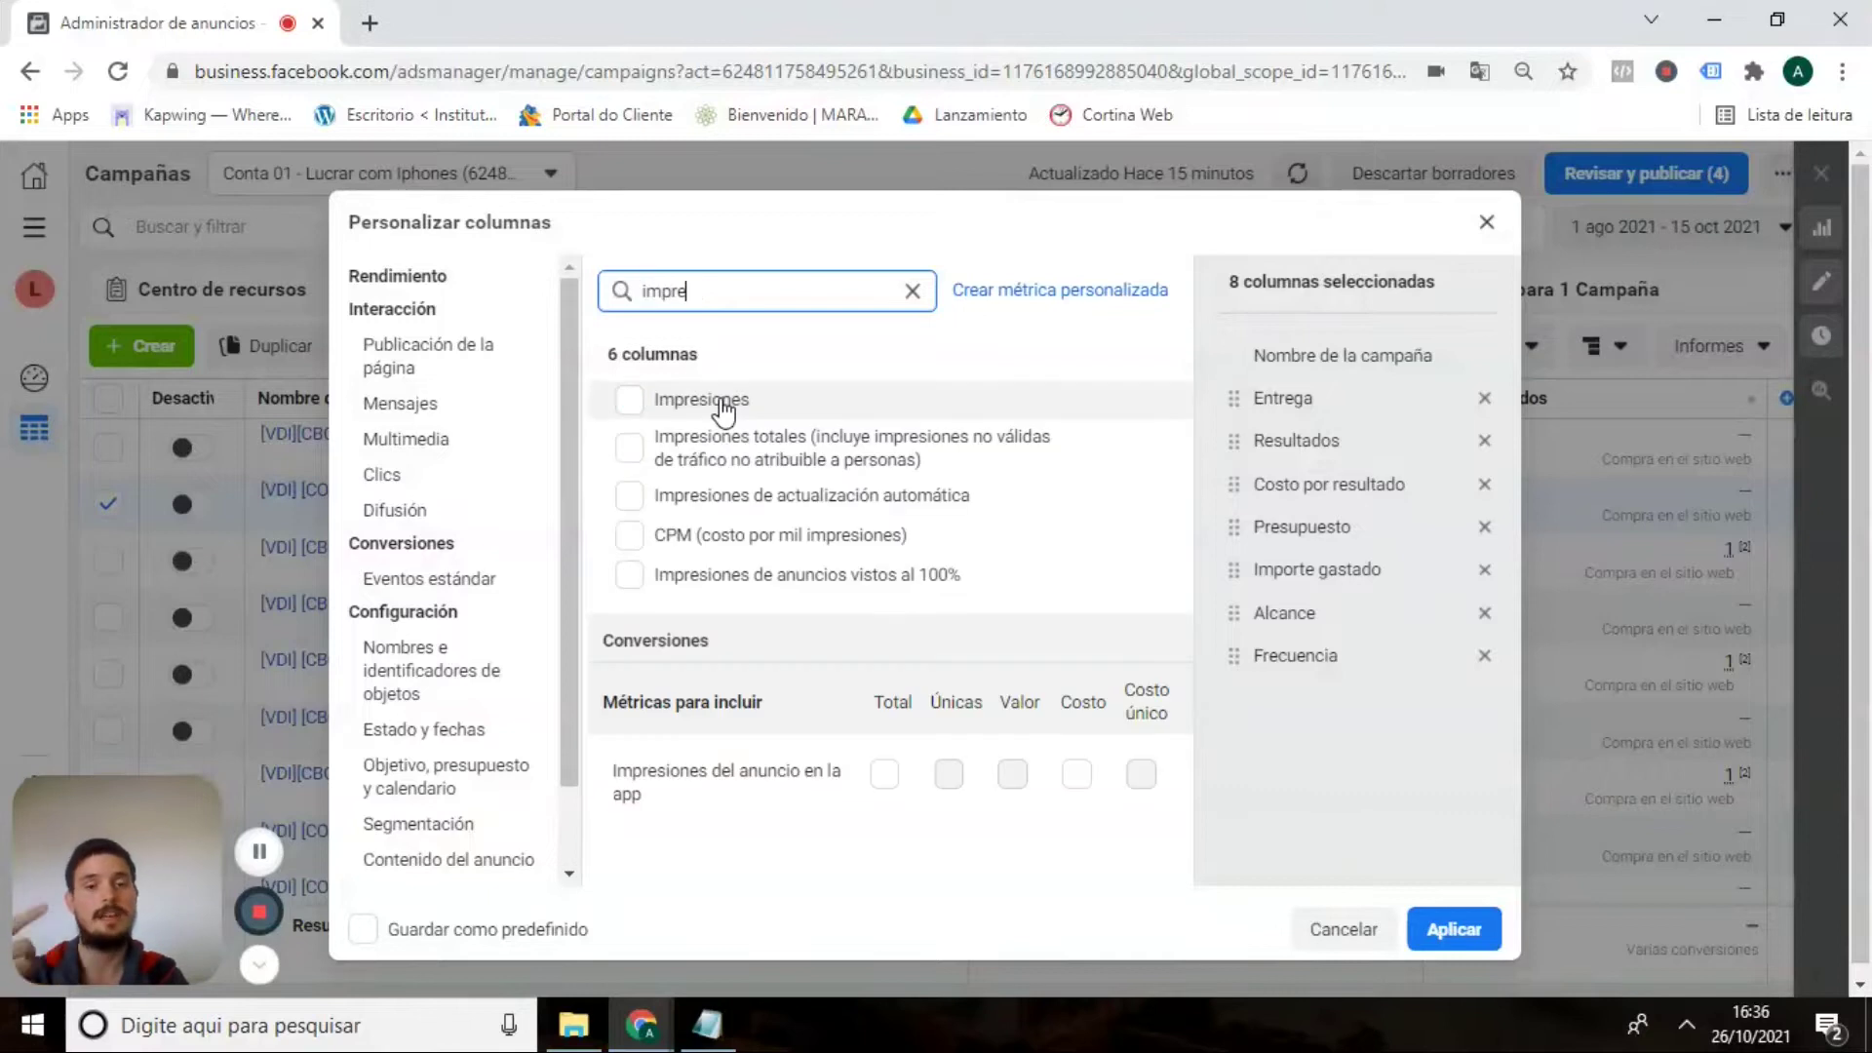
click(632, 402)
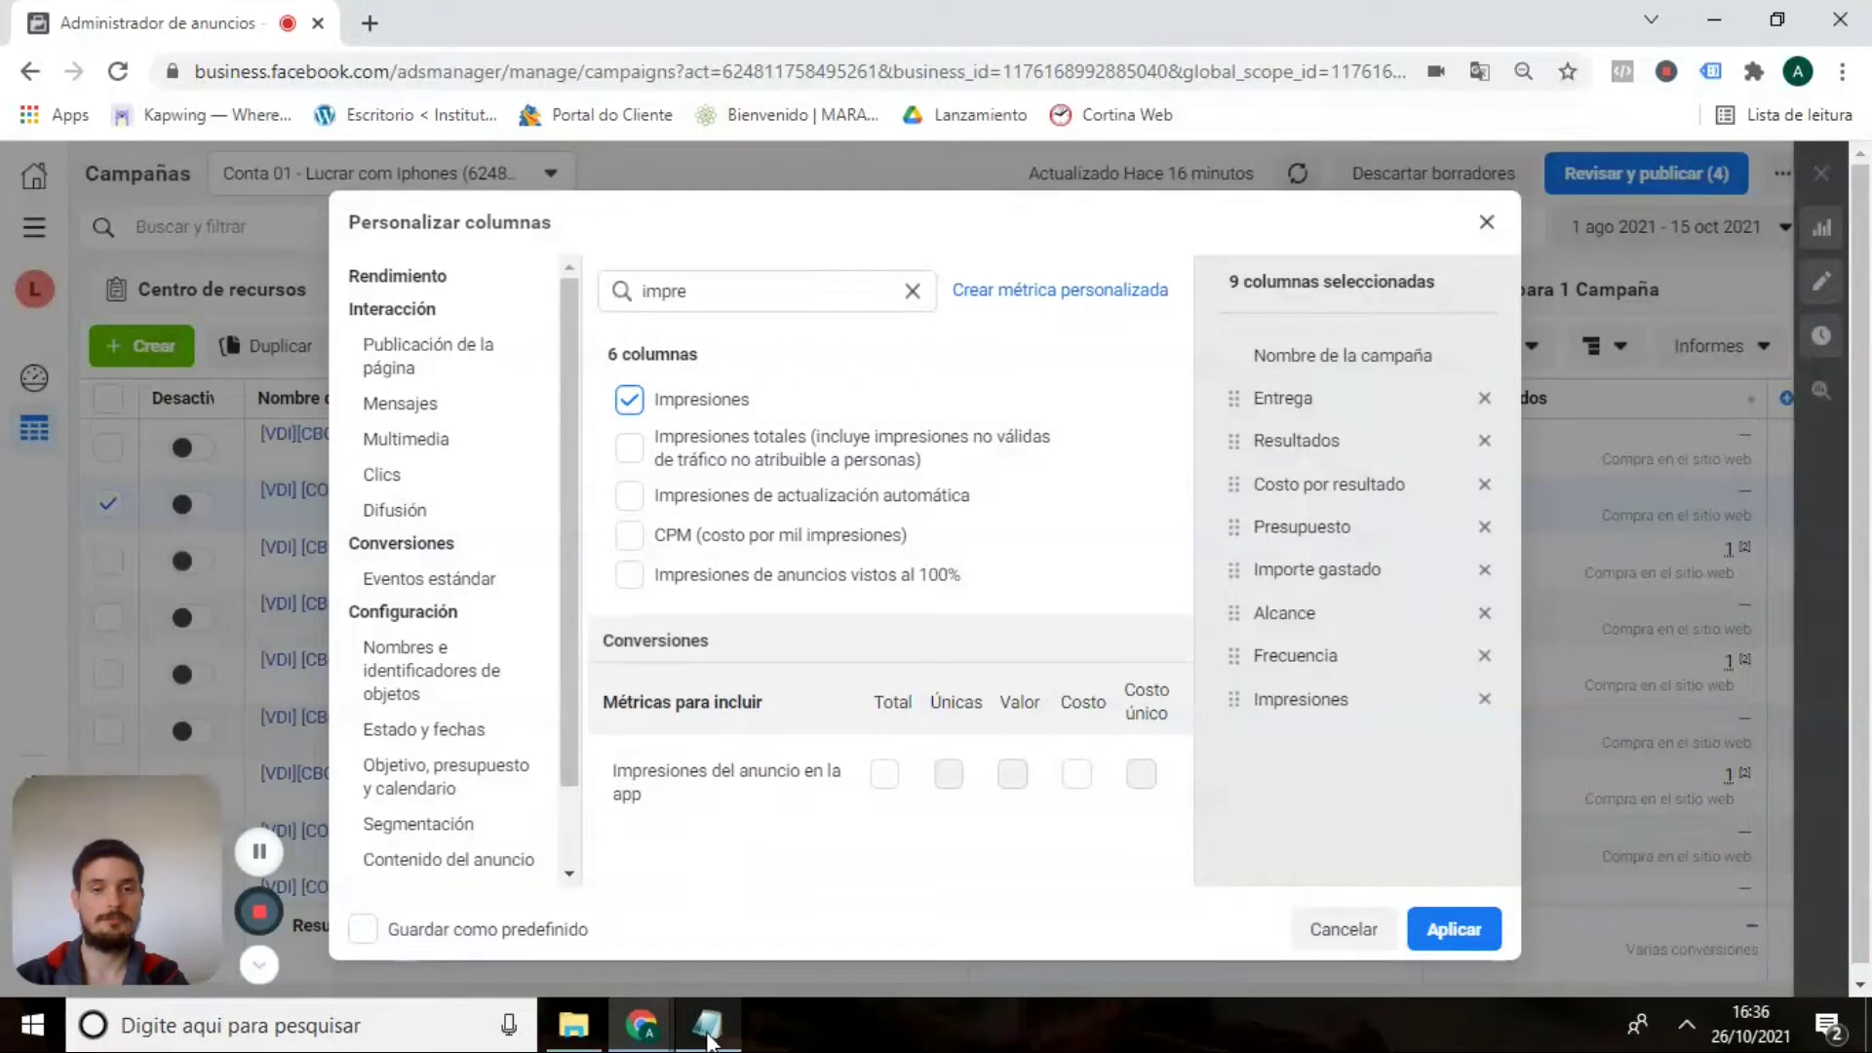
click(627, 539)
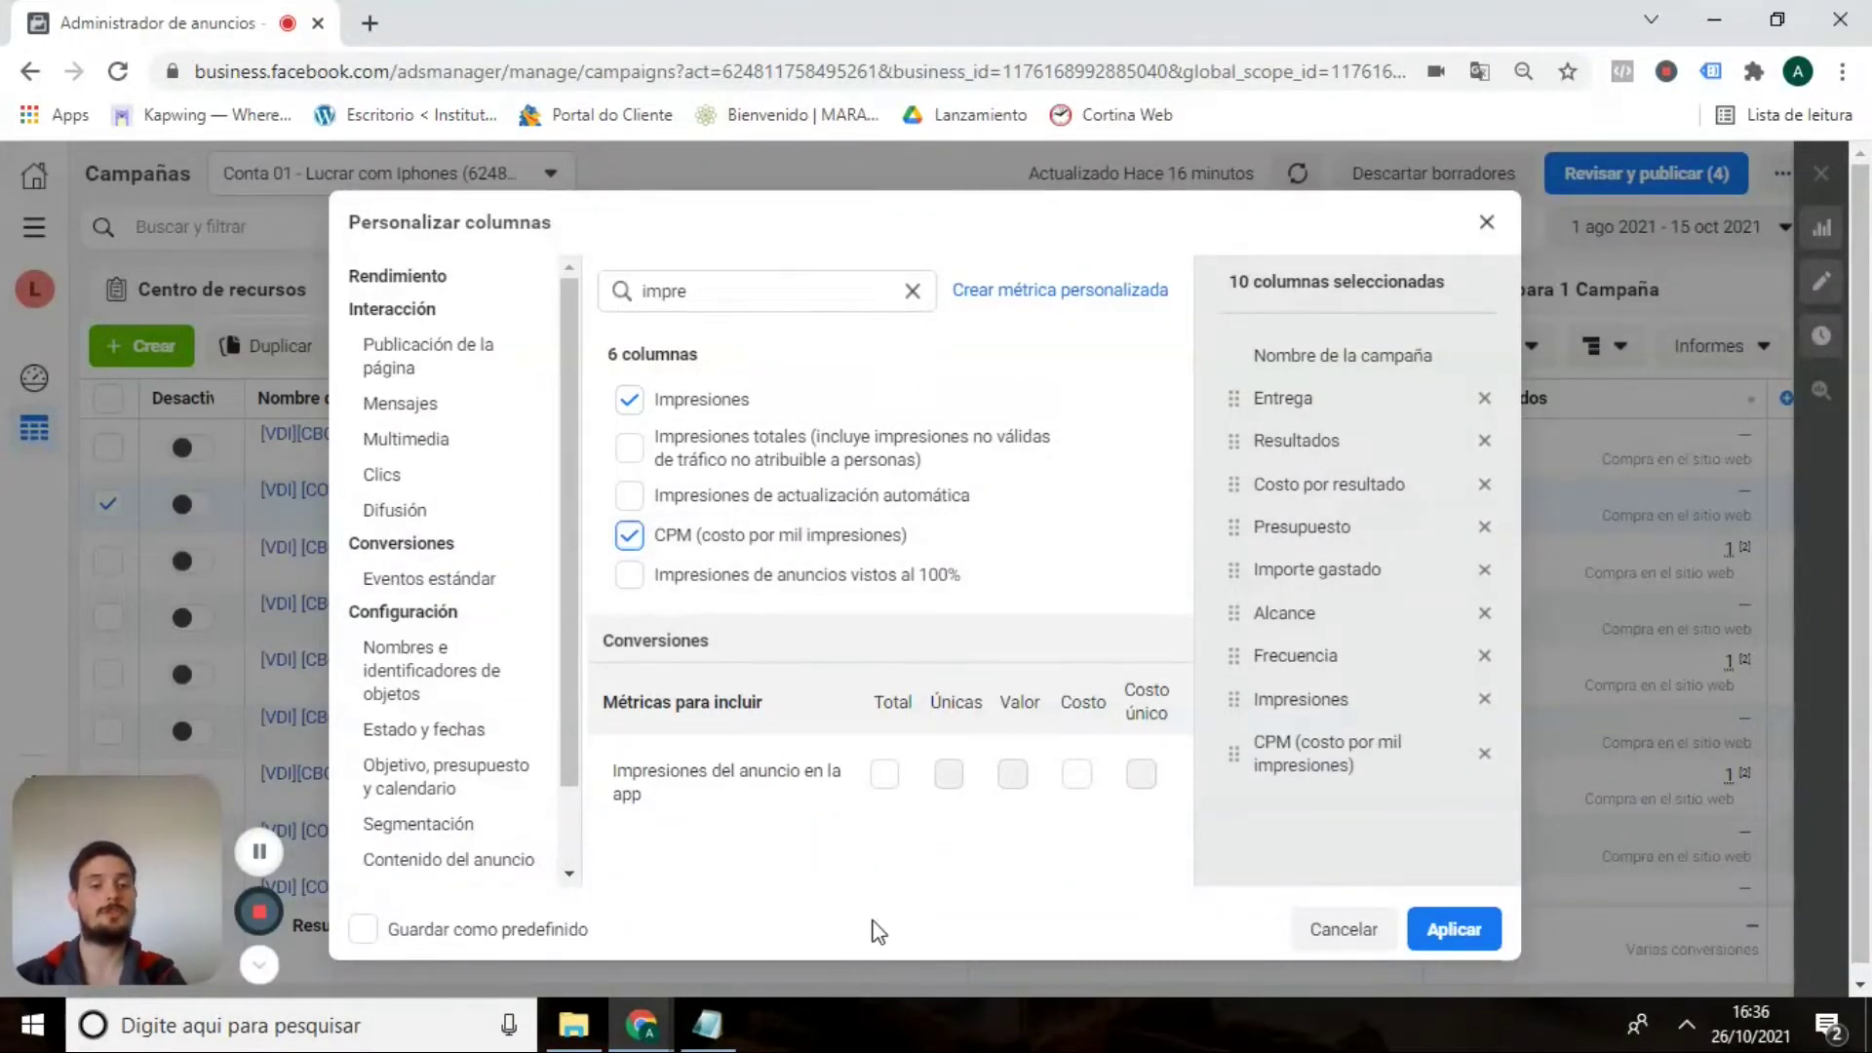
Search the available columns for "rep" and add Reproducciones de video plus Reproducciones de video hasta el 25%, 50%, 75%, 95% and 100%.
click(726, 1036)
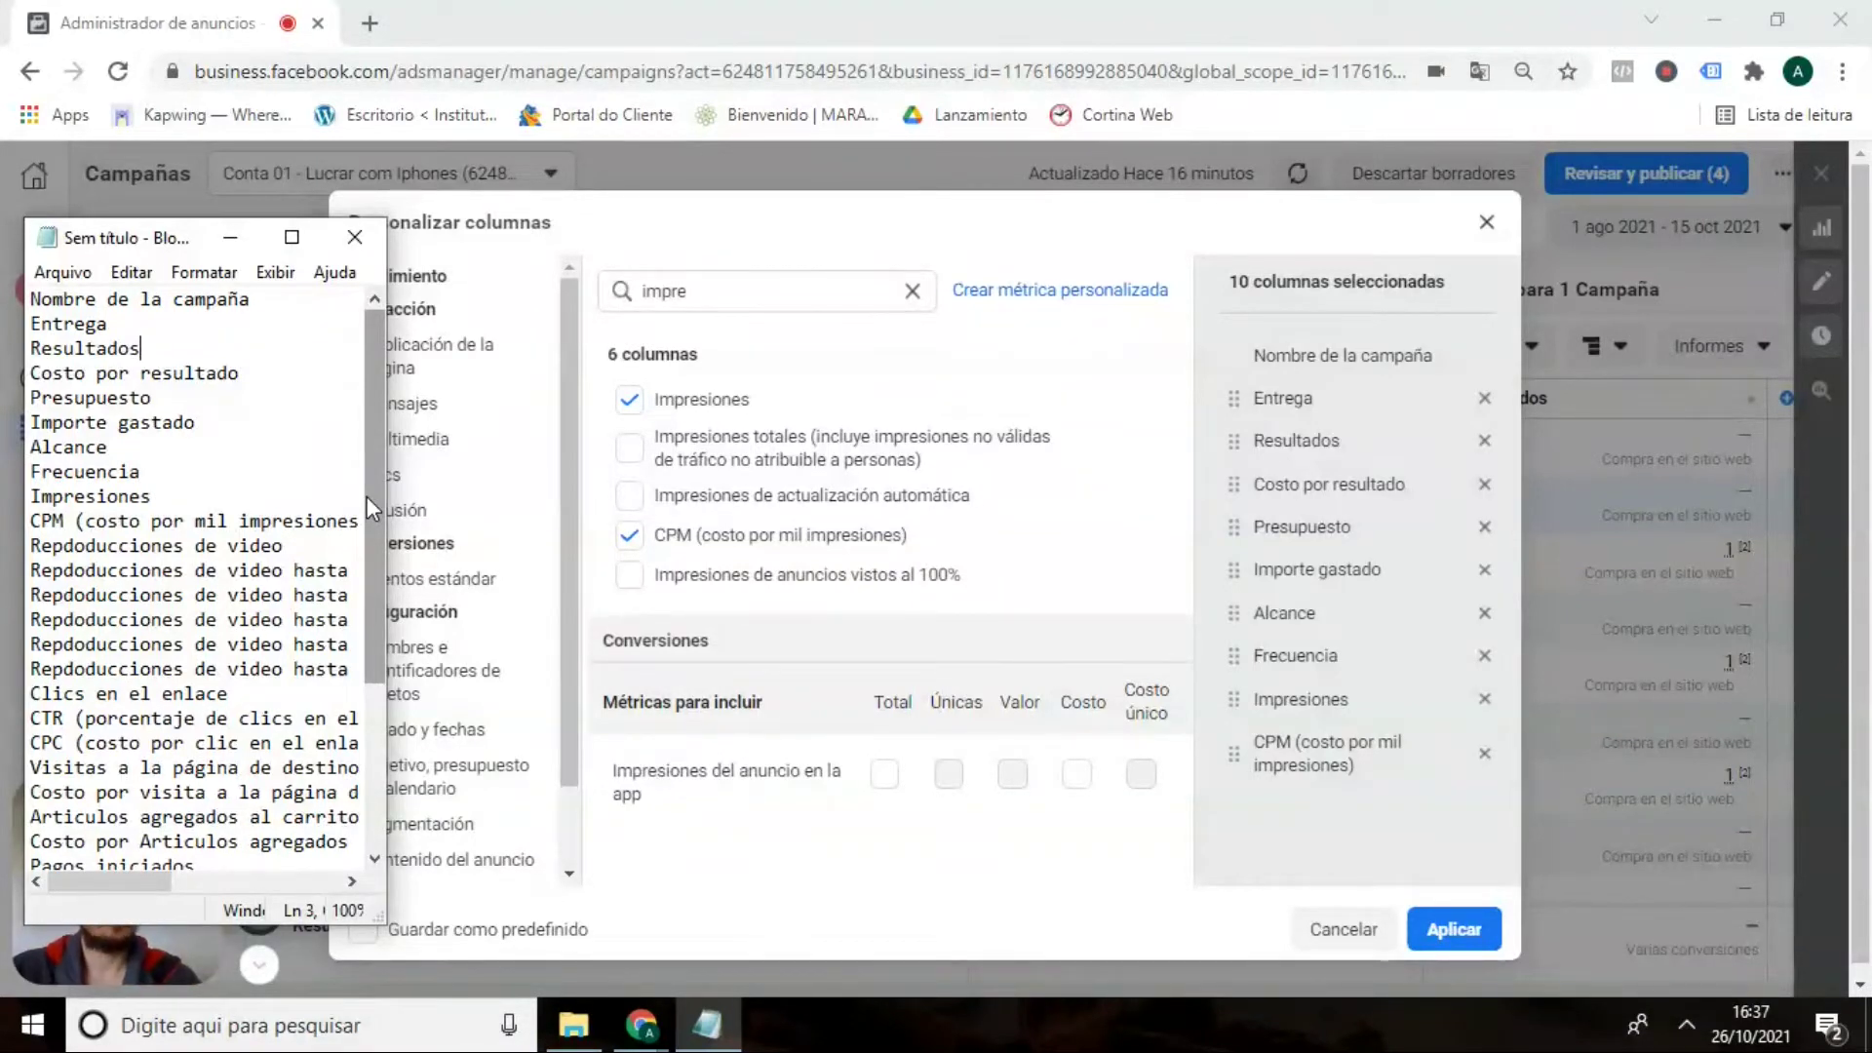
click(739, 288)
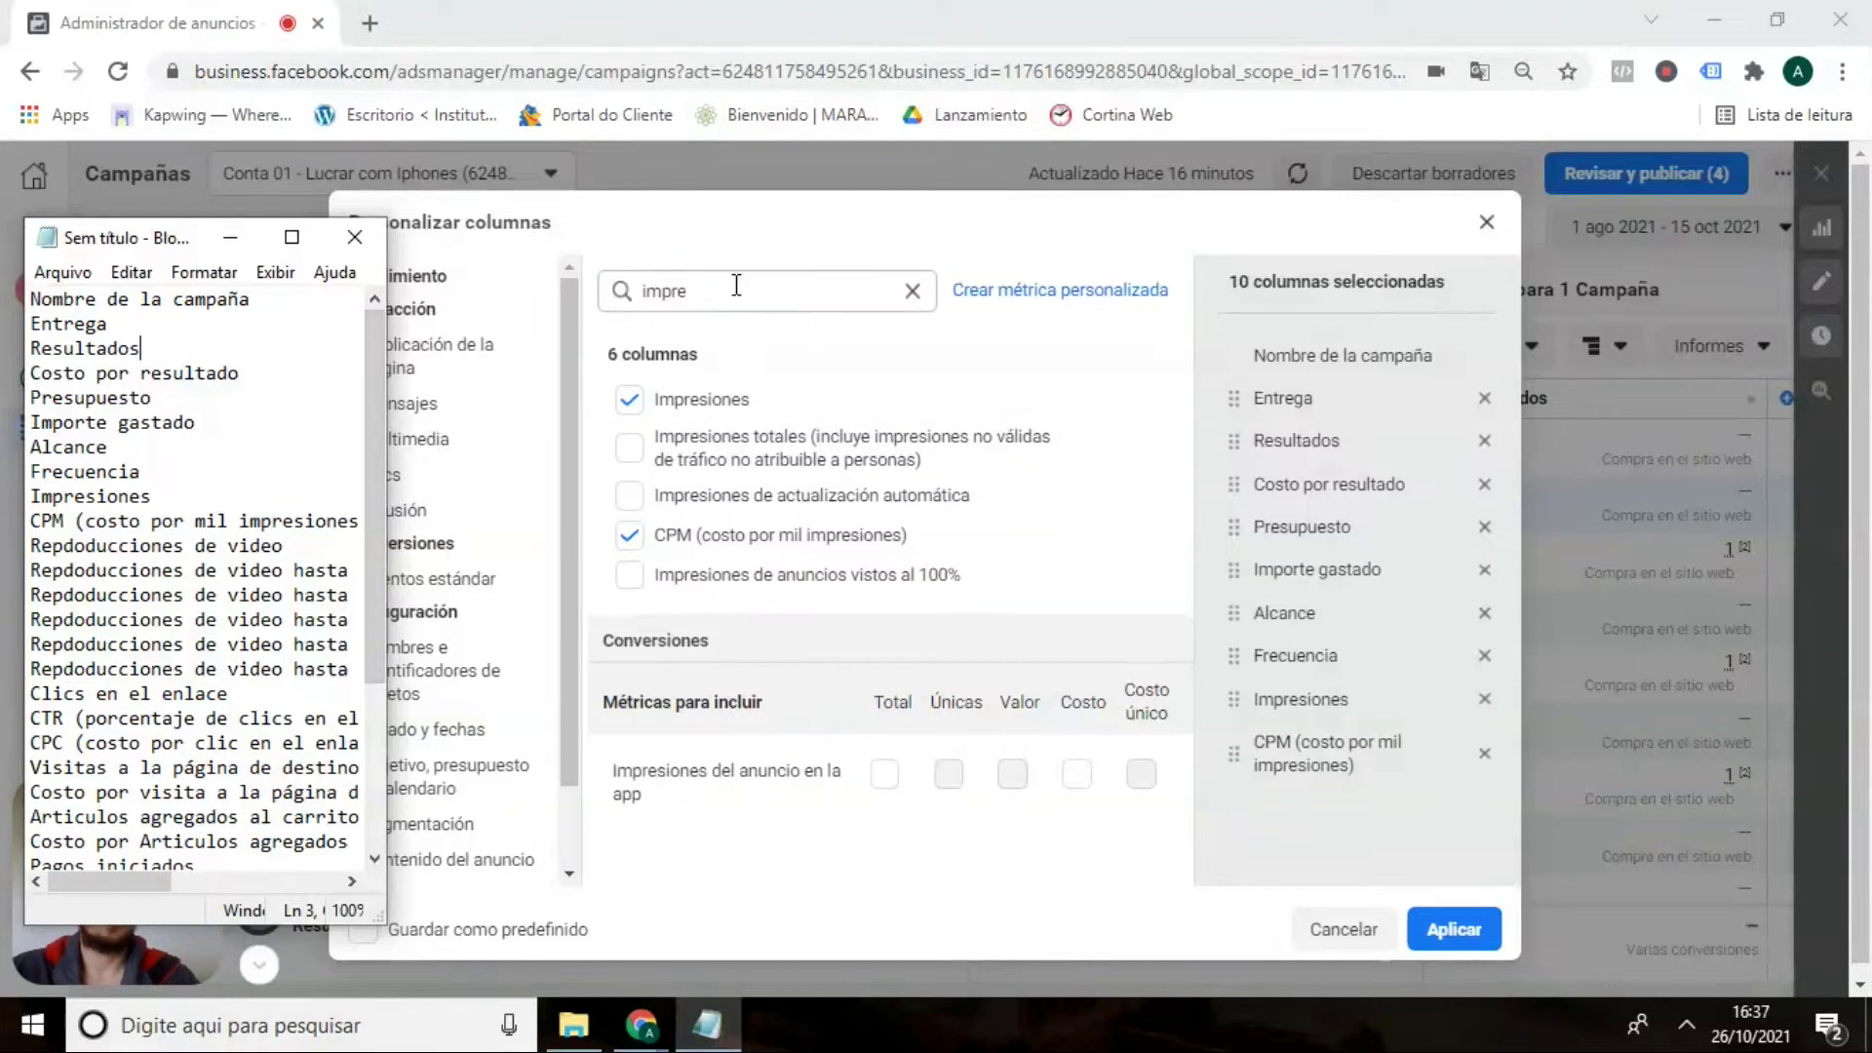
double_click(736, 285)
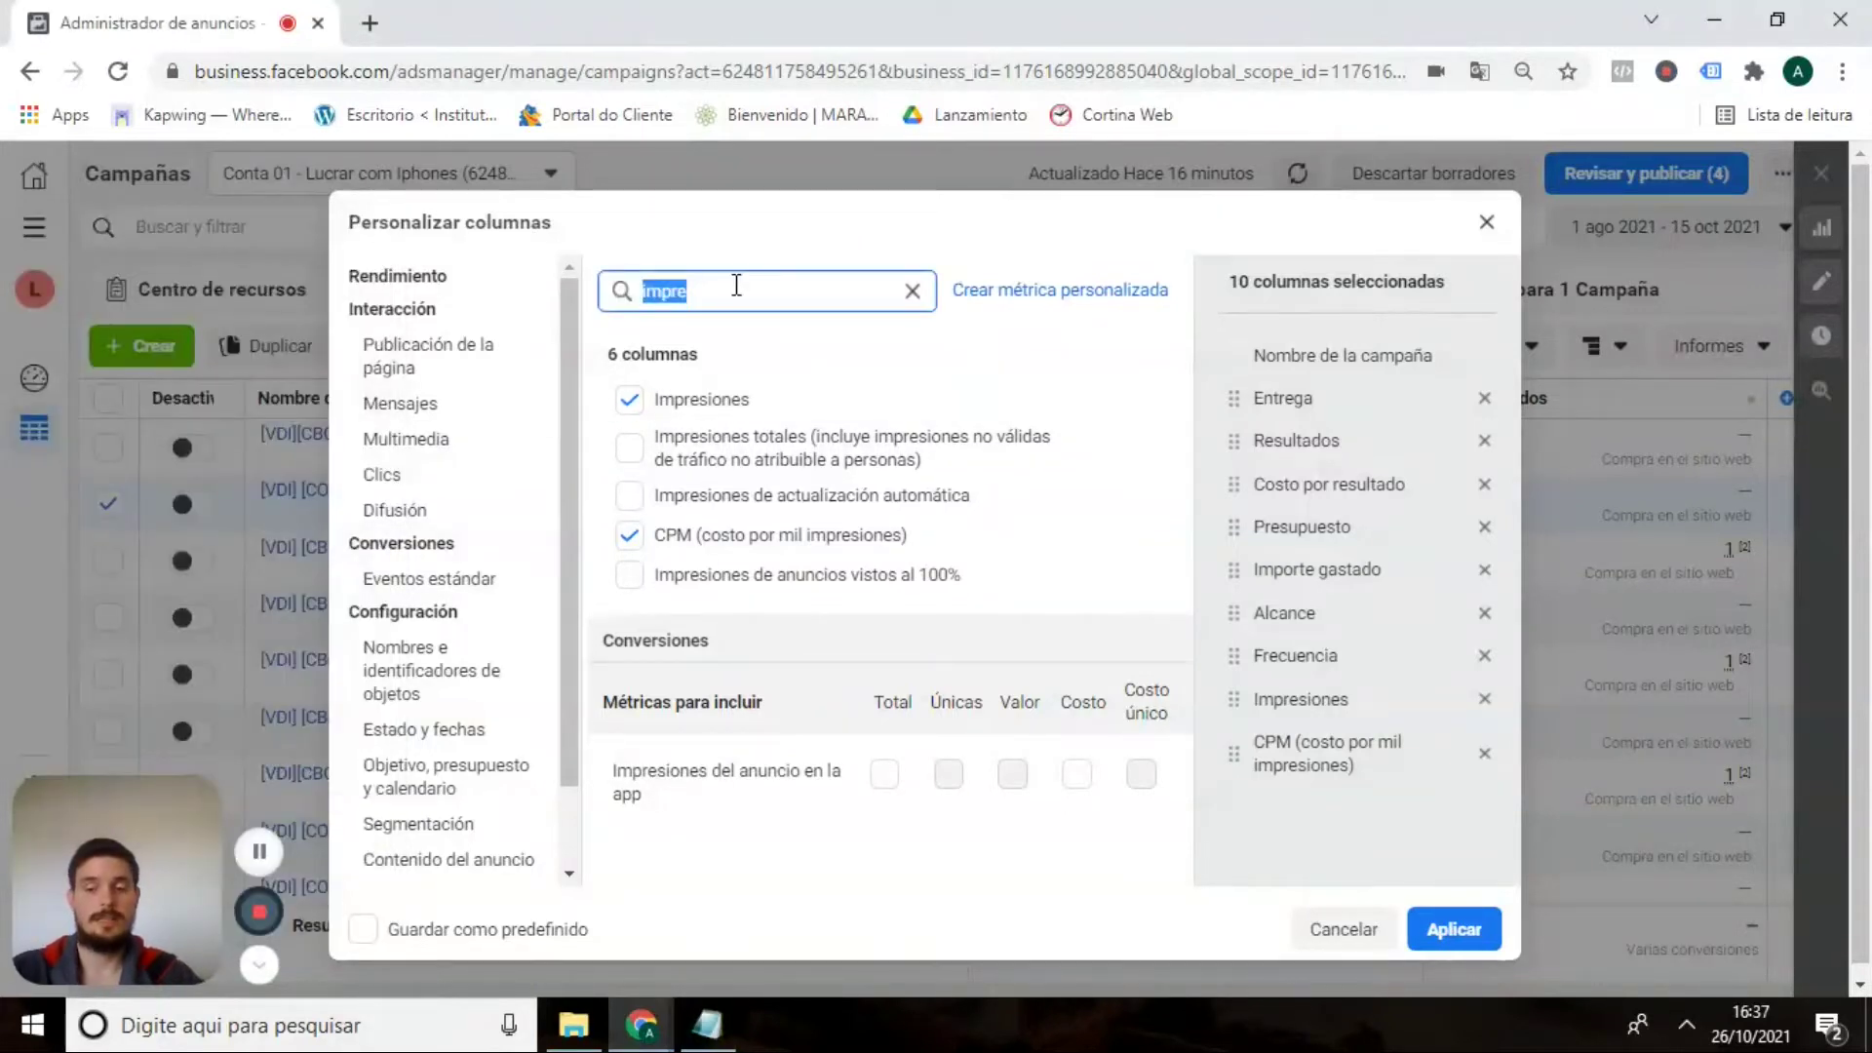
key(BackSpace)
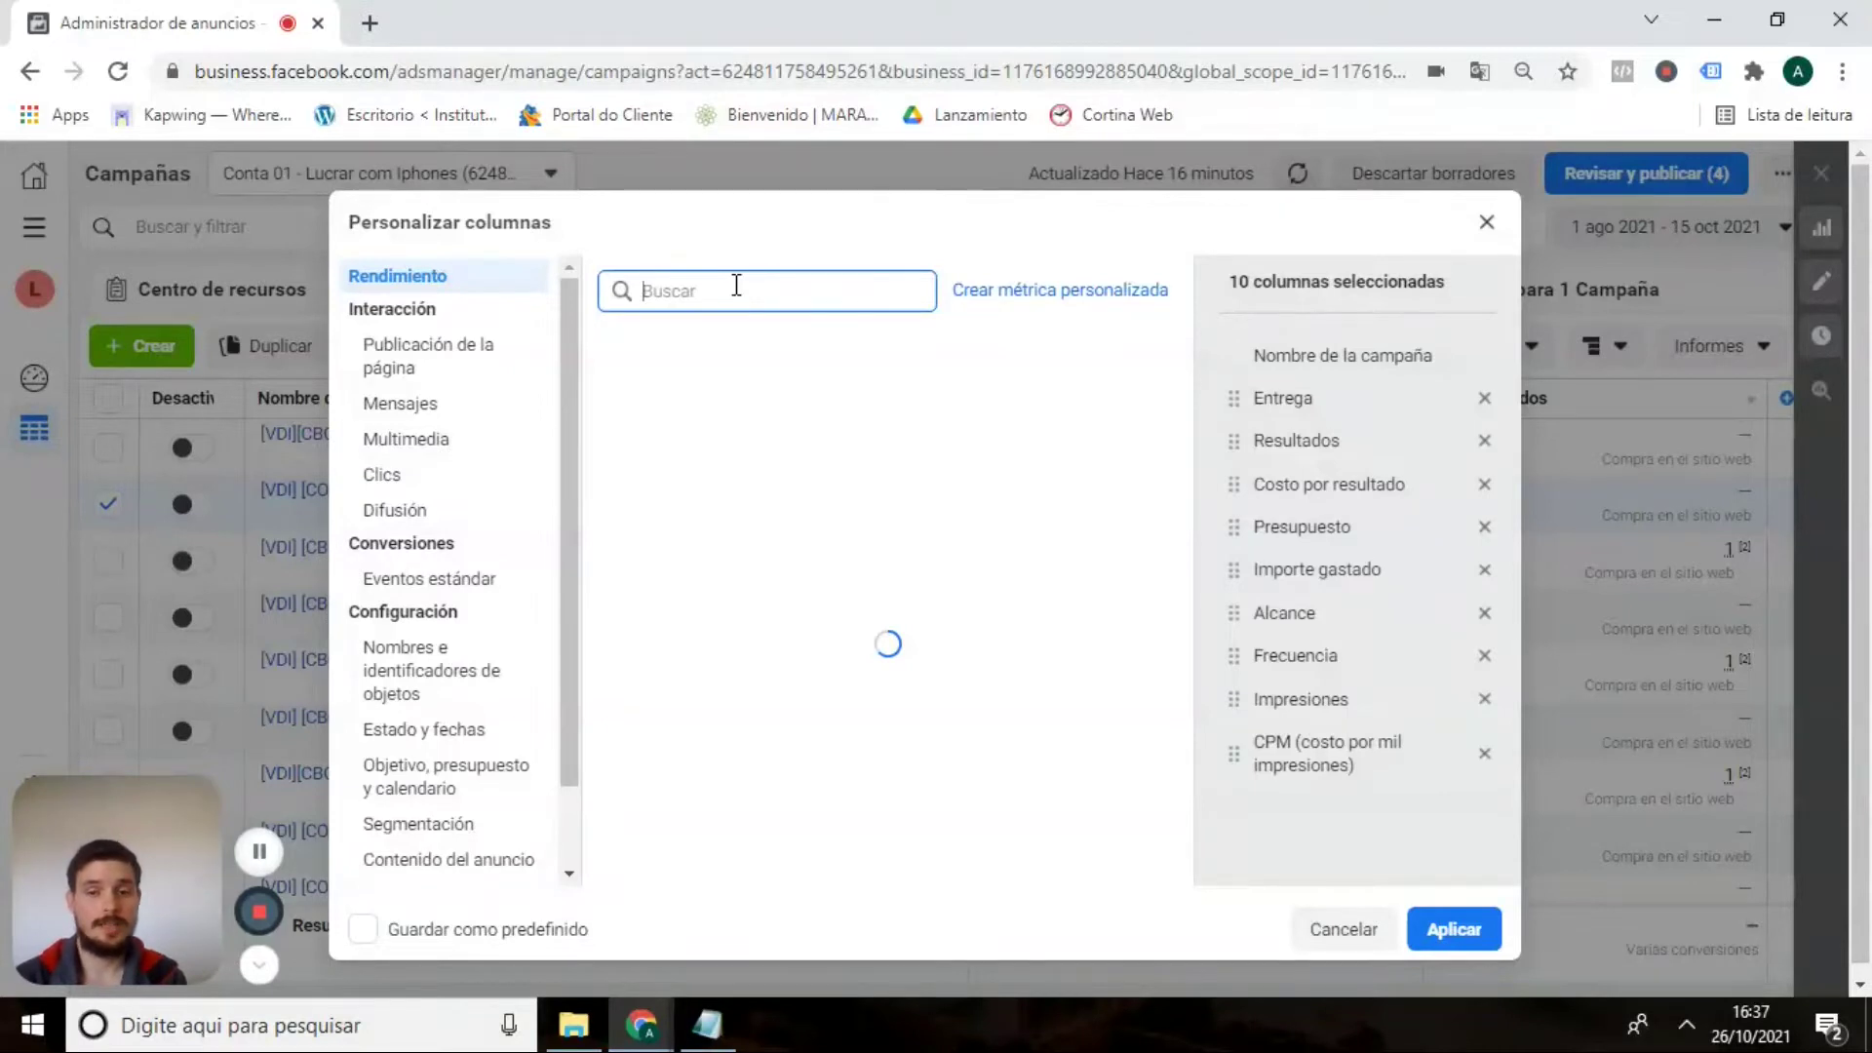
text(rep)
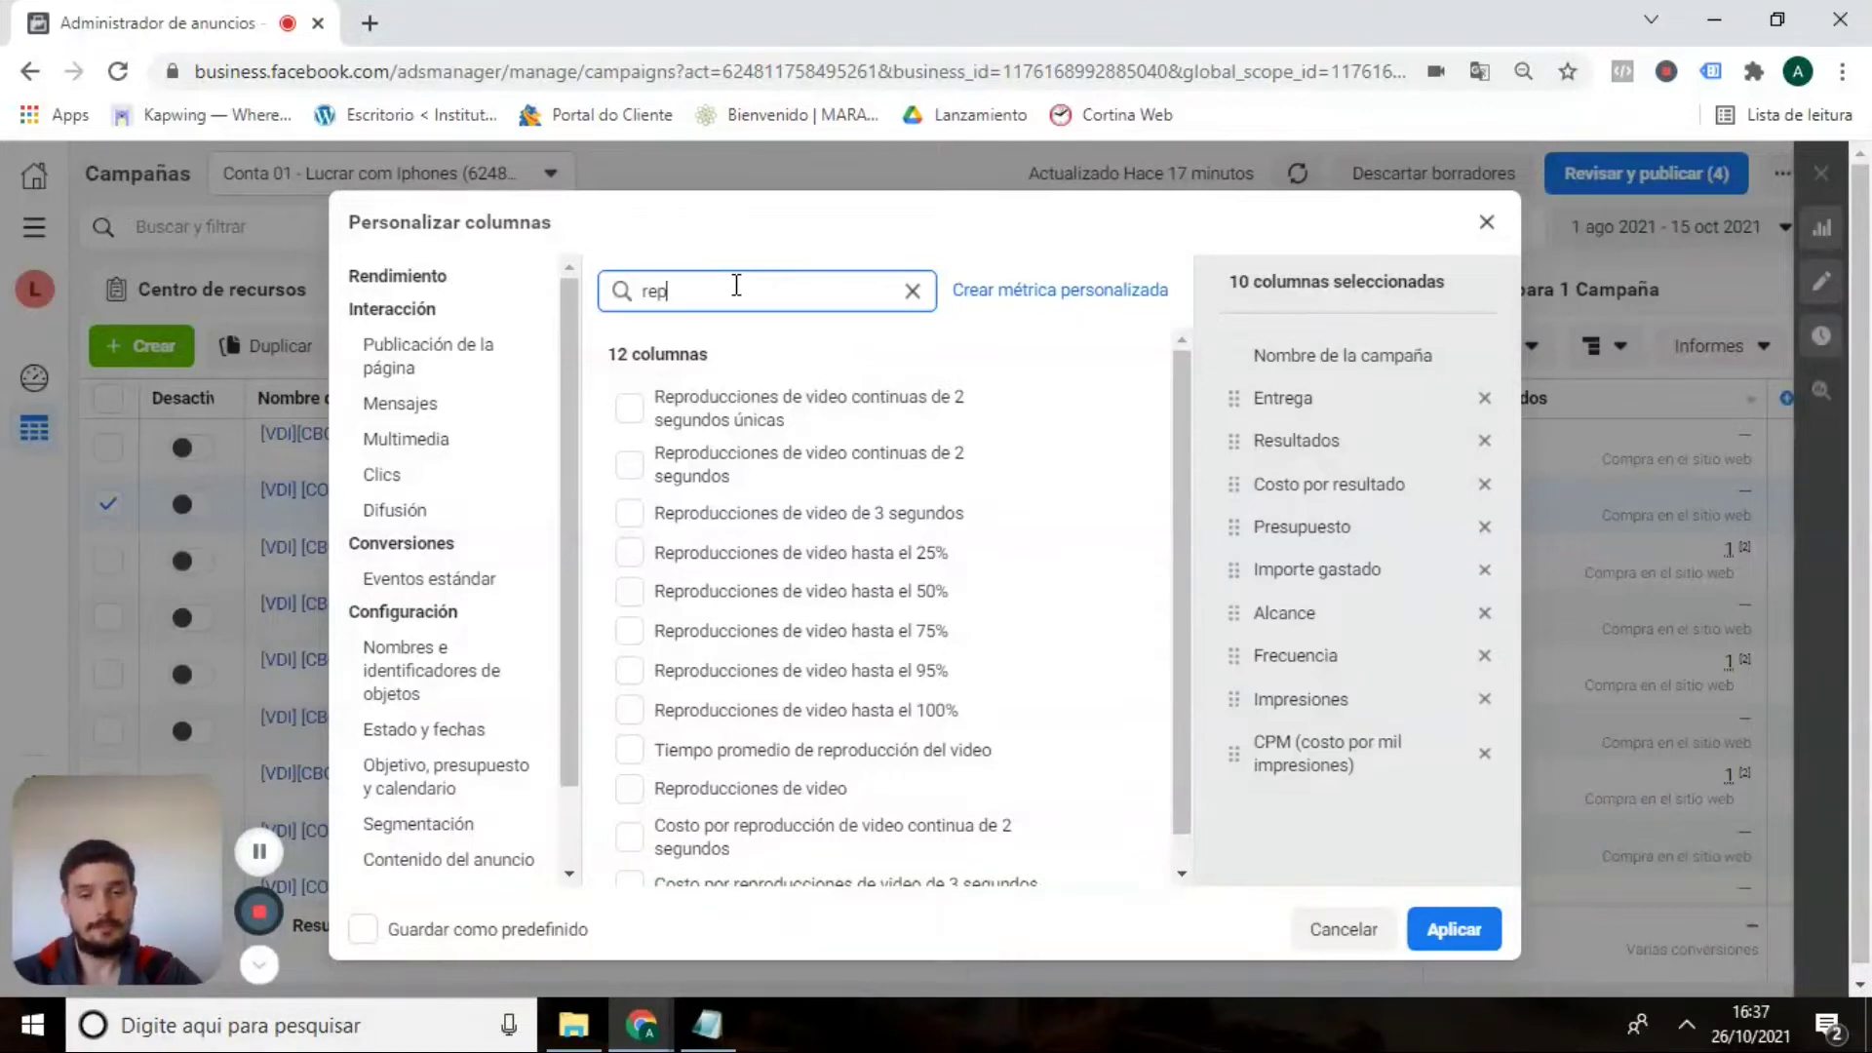
click(630, 788)
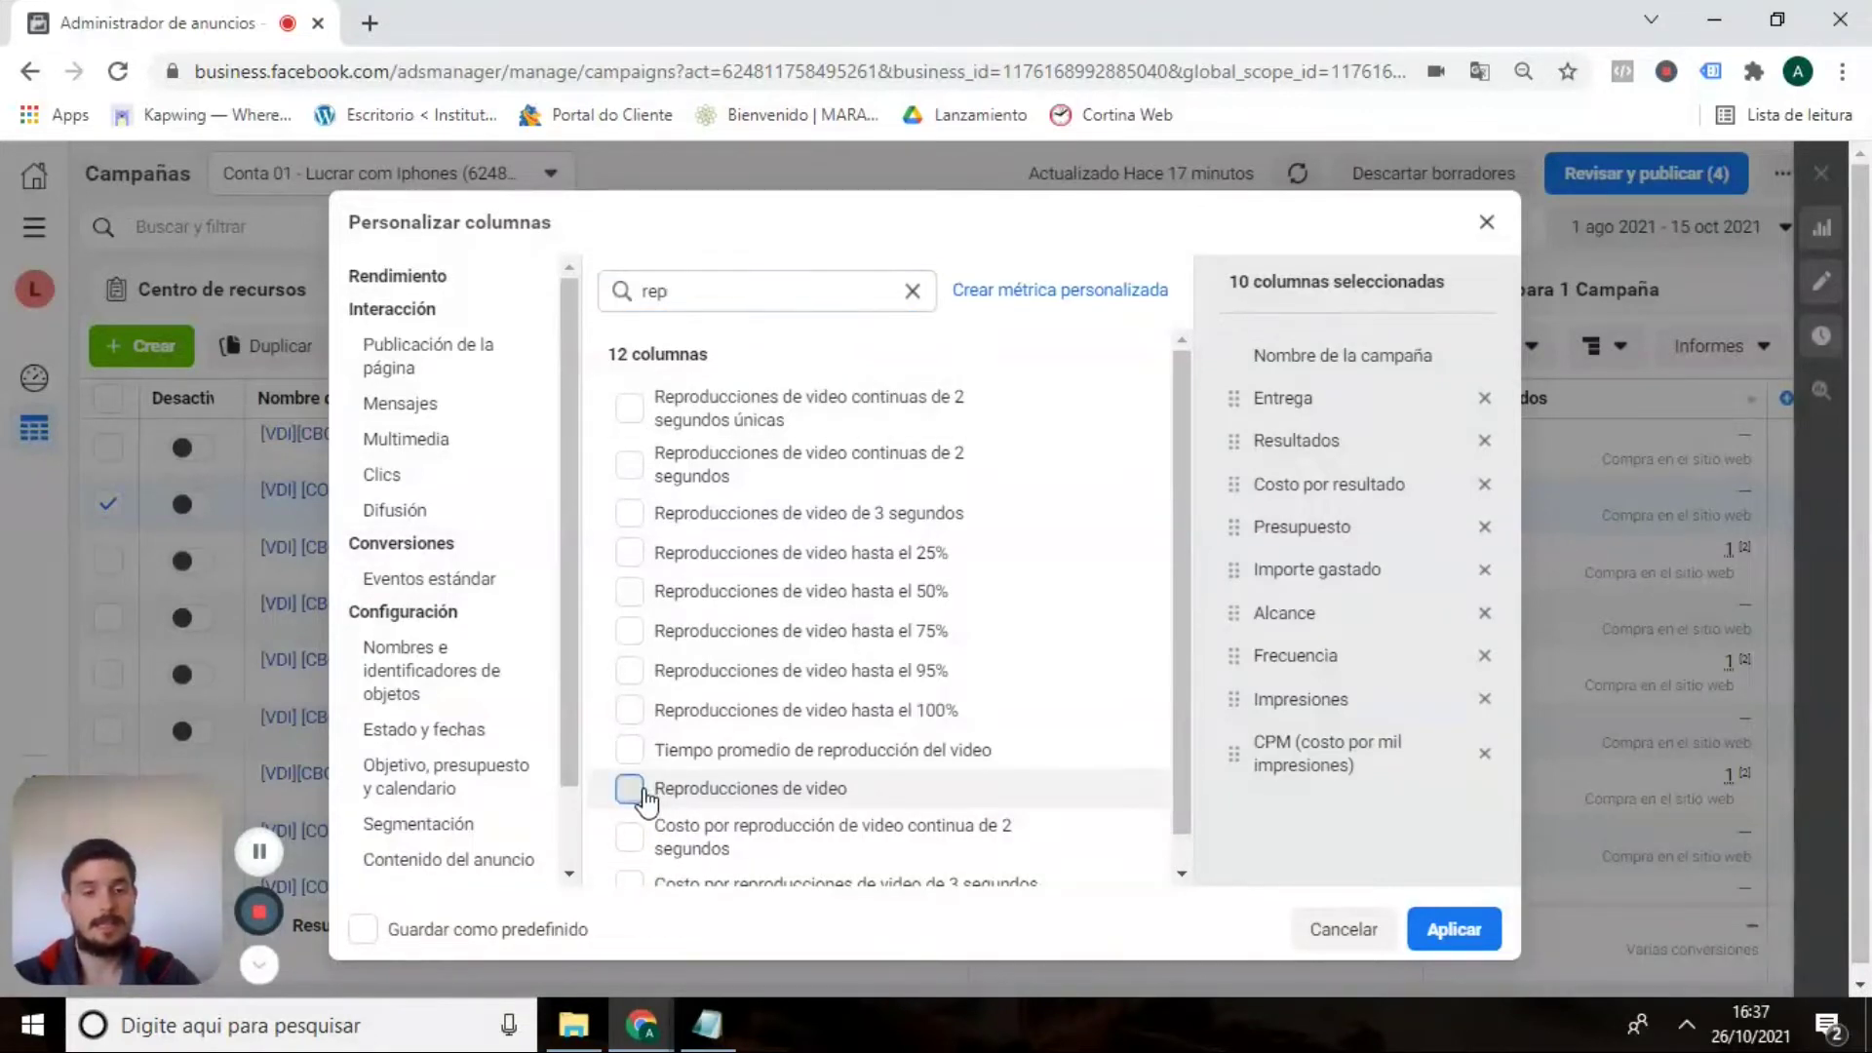
click(631, 570)
click(631, 593)
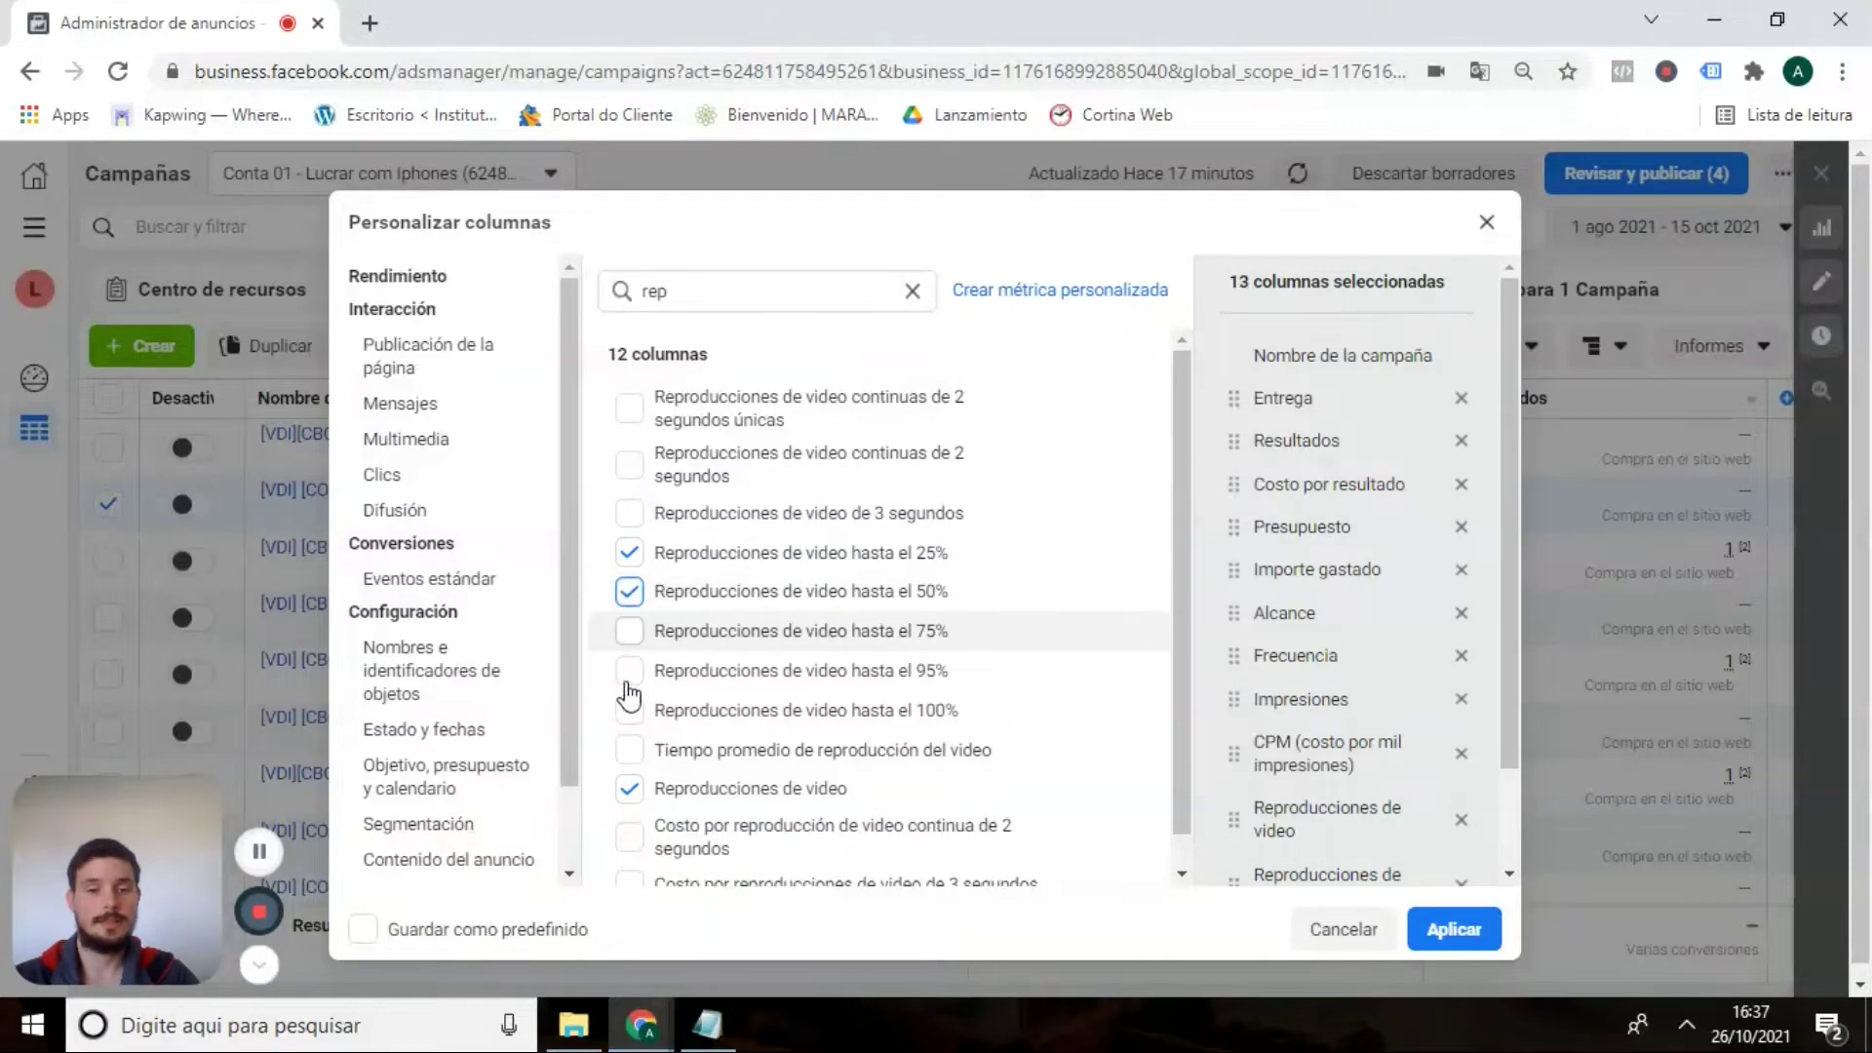
click(629, 631)
click(629, 671)
click(629, 710)
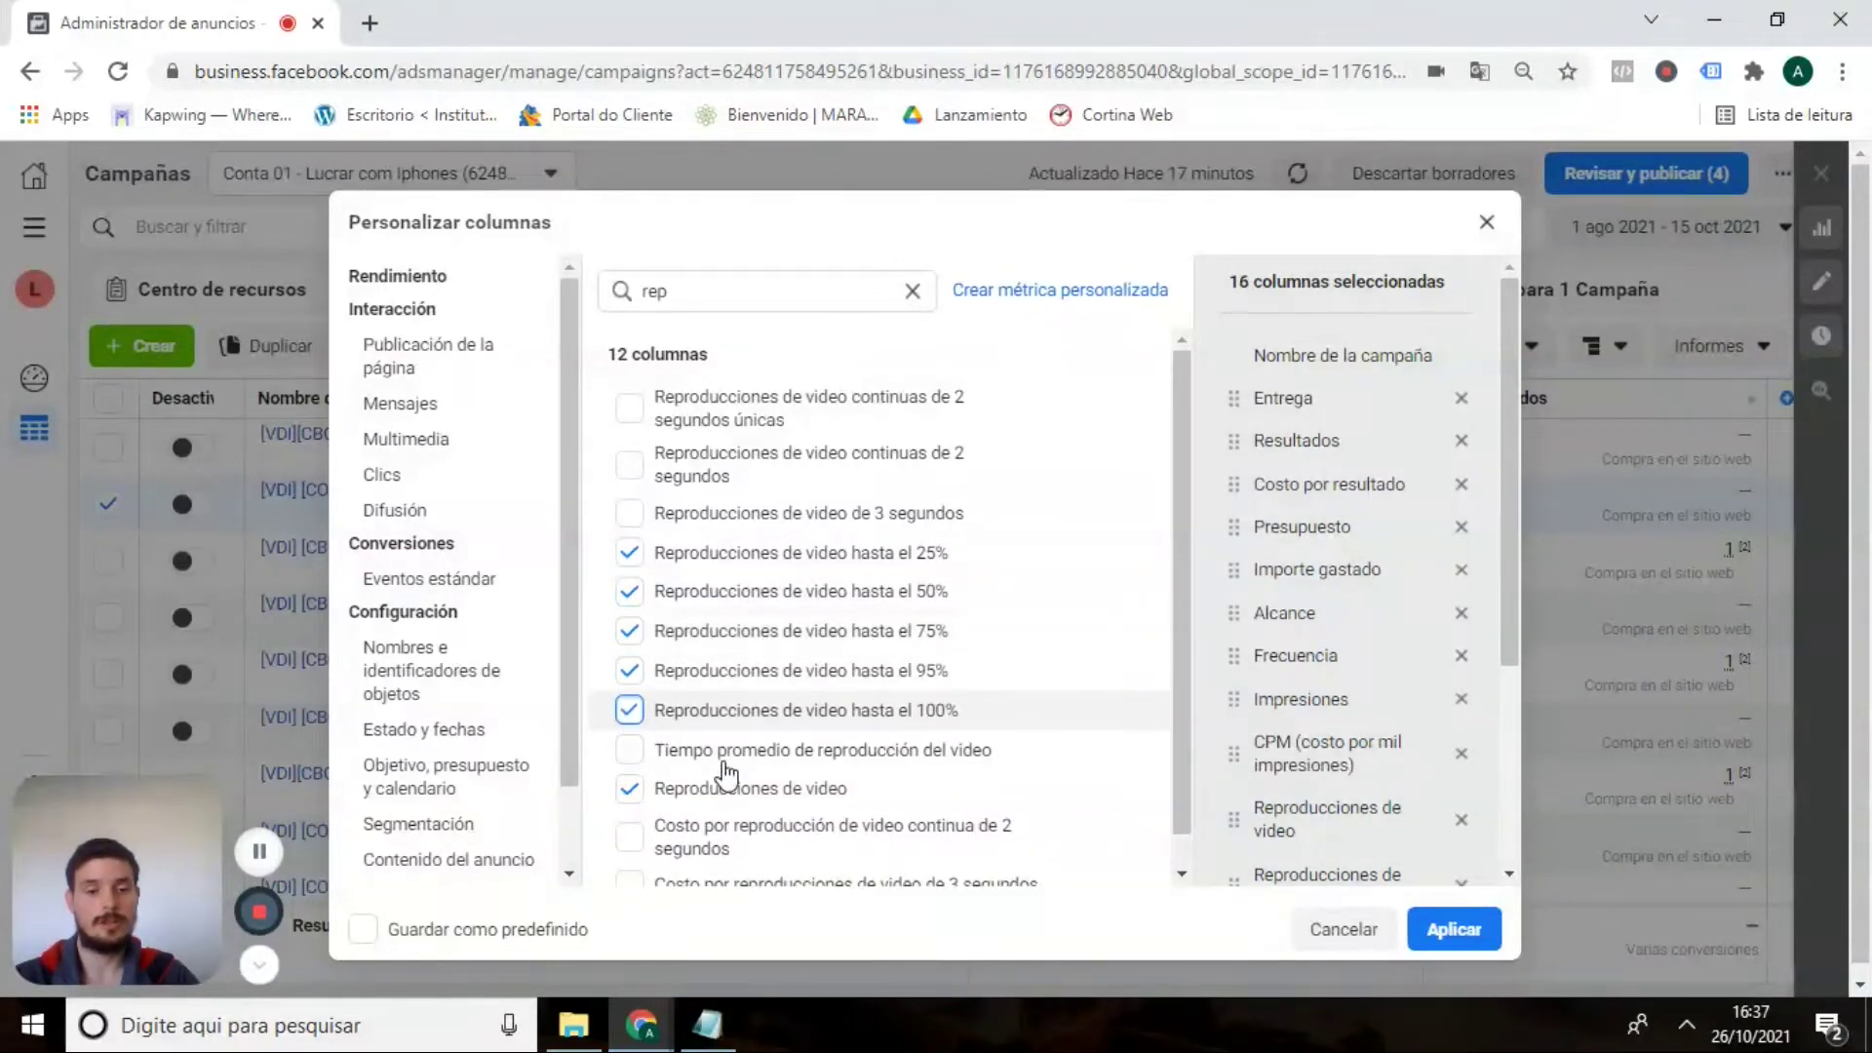
Consult the Notepad metric list, search the available columns for "clics" and add Clics en el enlace.
click(707, 1024)
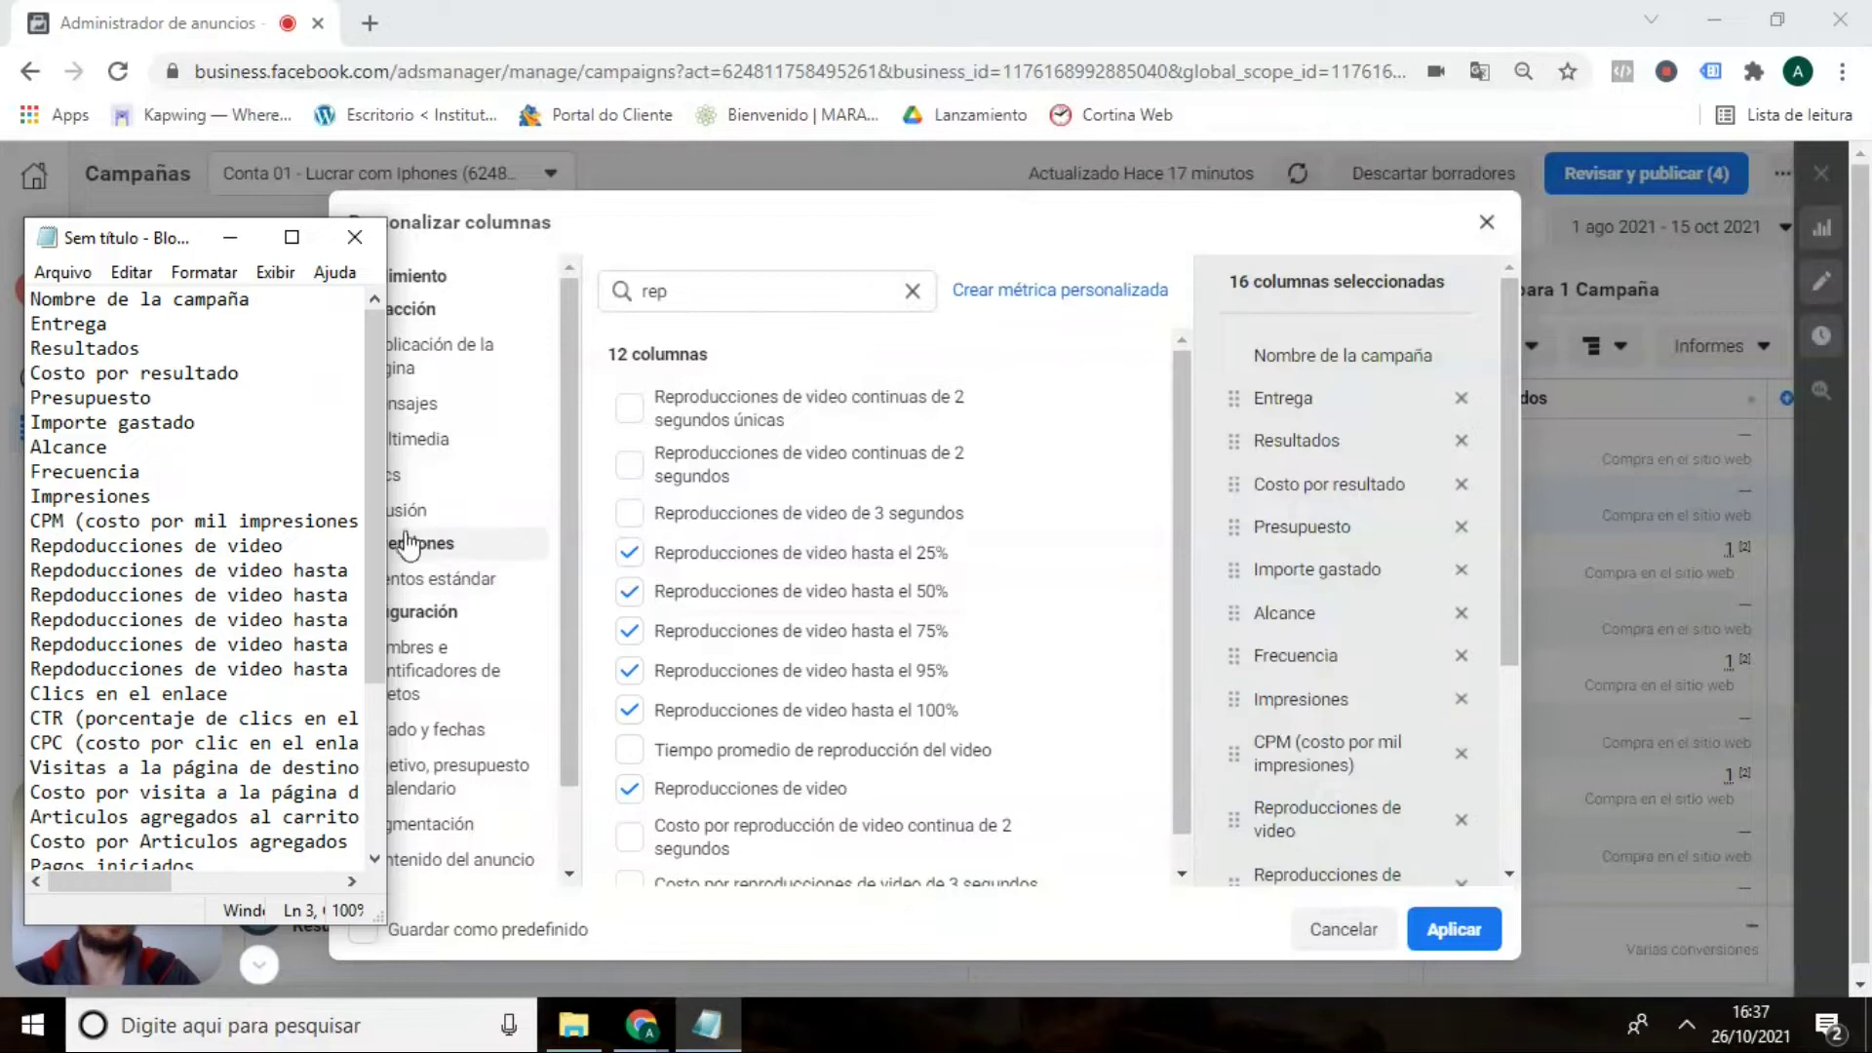
drag(370, 508, 392, 575)
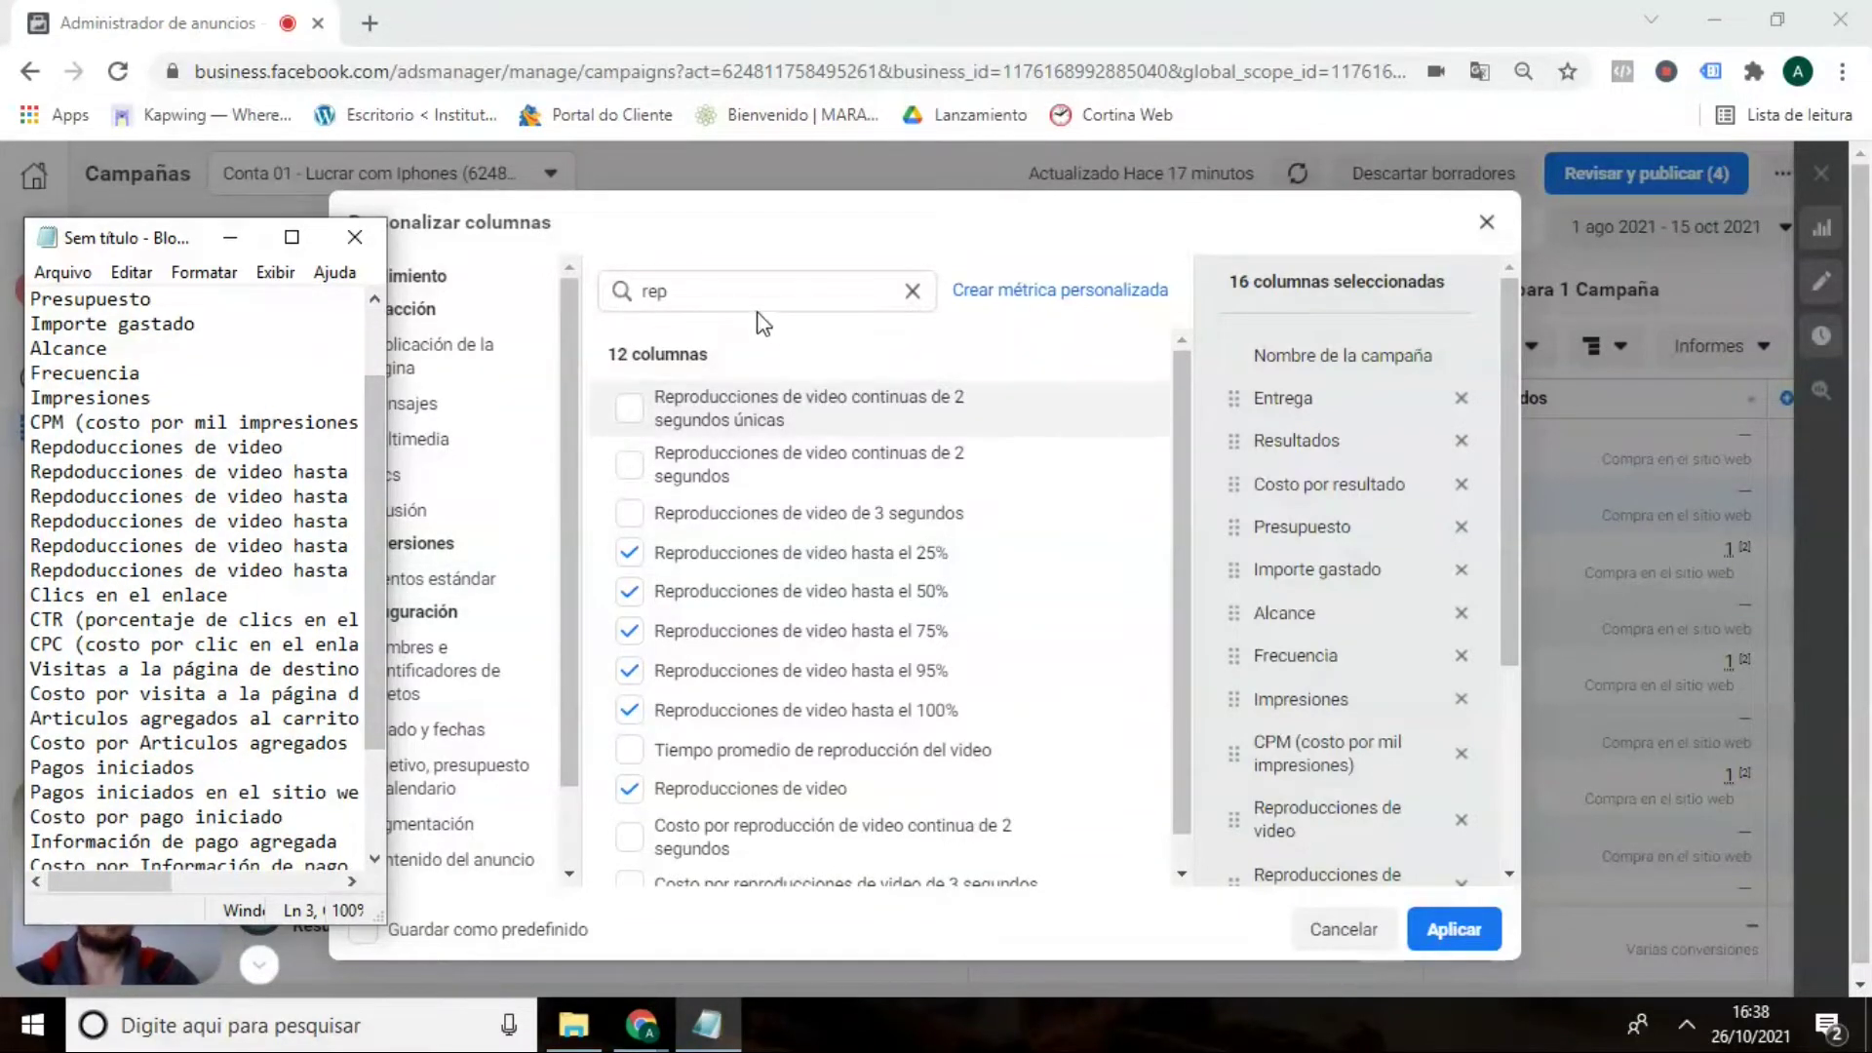
click(752, 308)
double_click(624, 298)
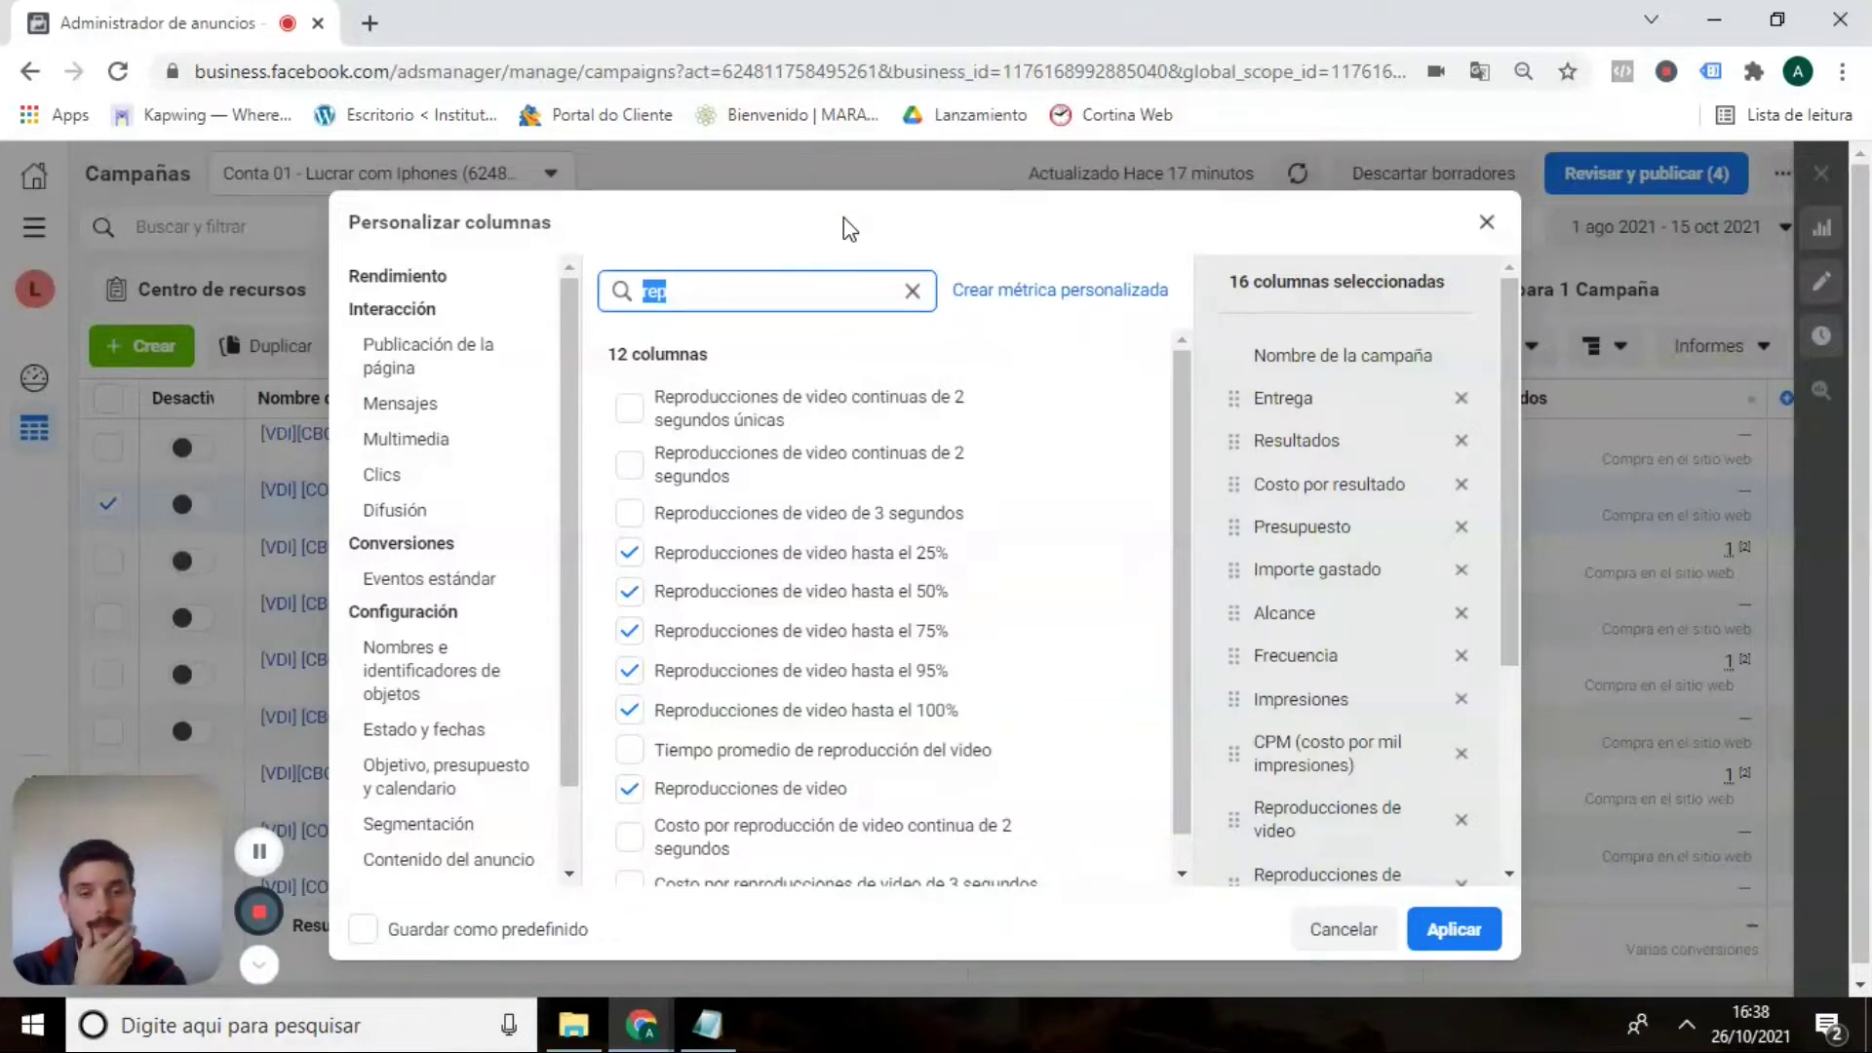
text(clics)
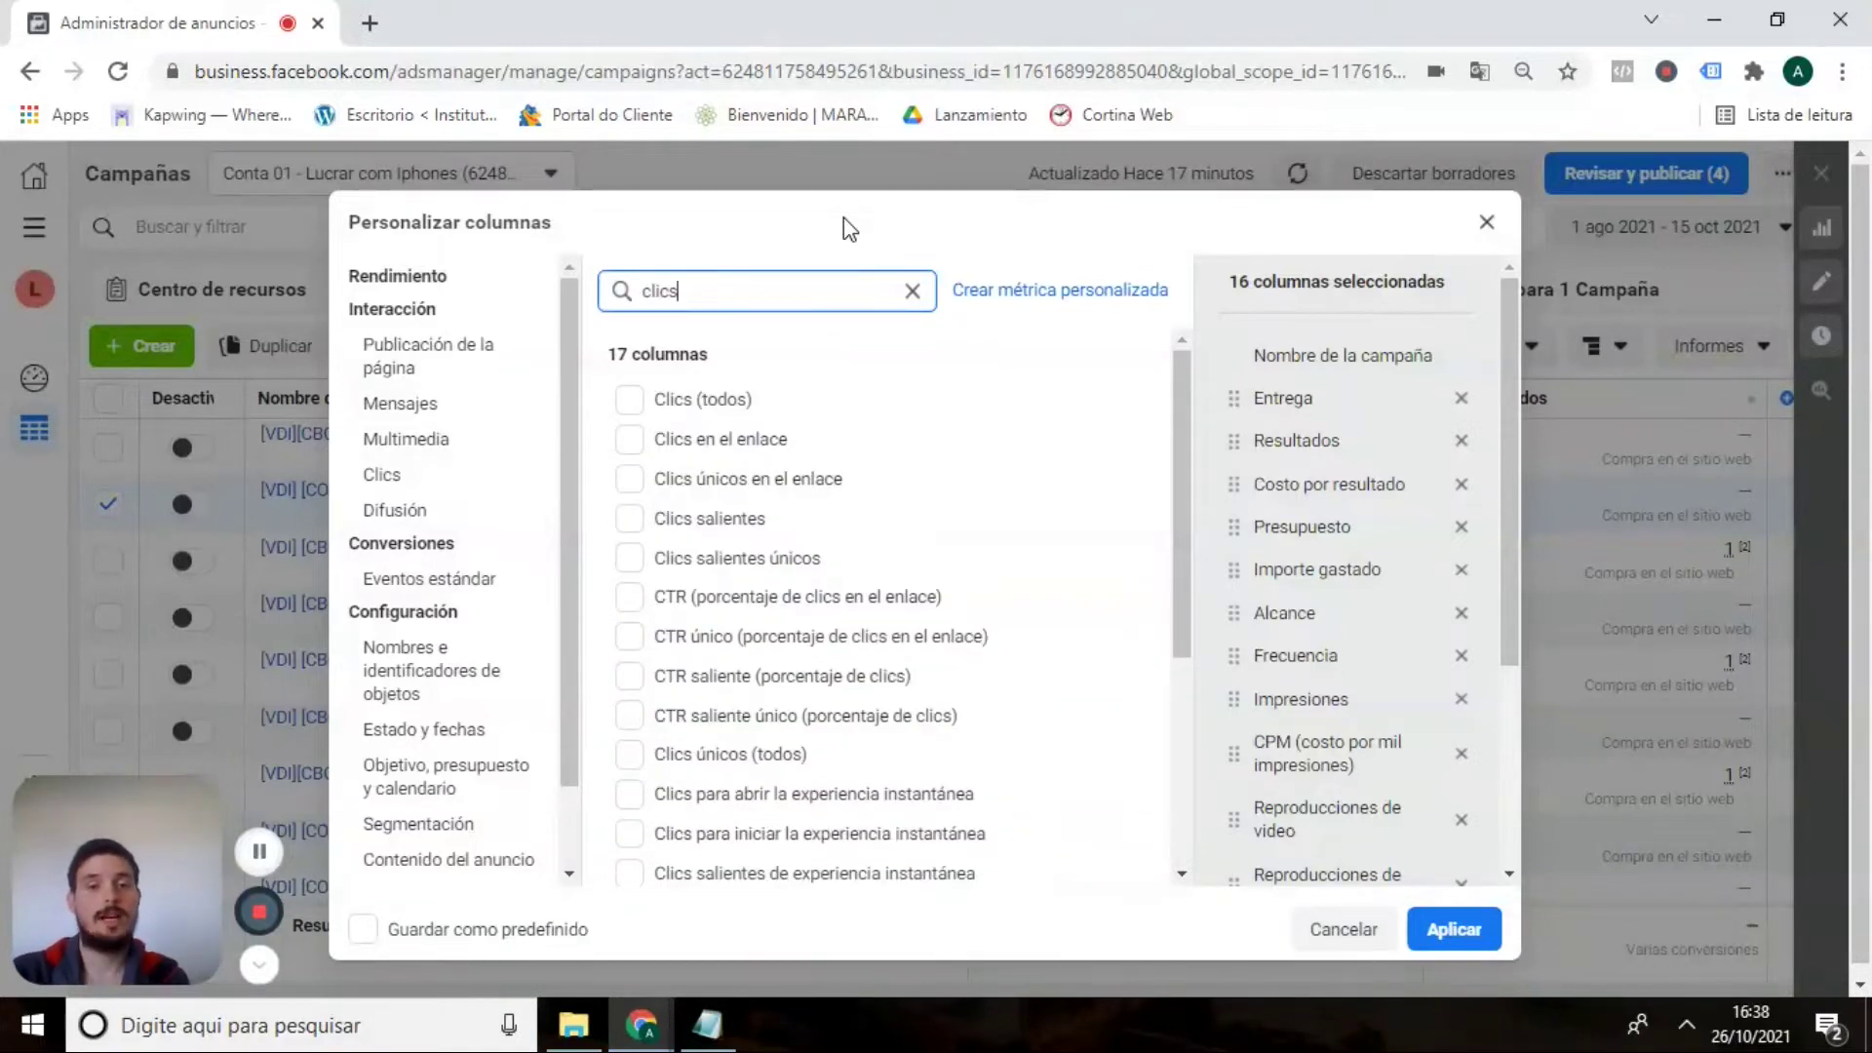
click(625, 402)
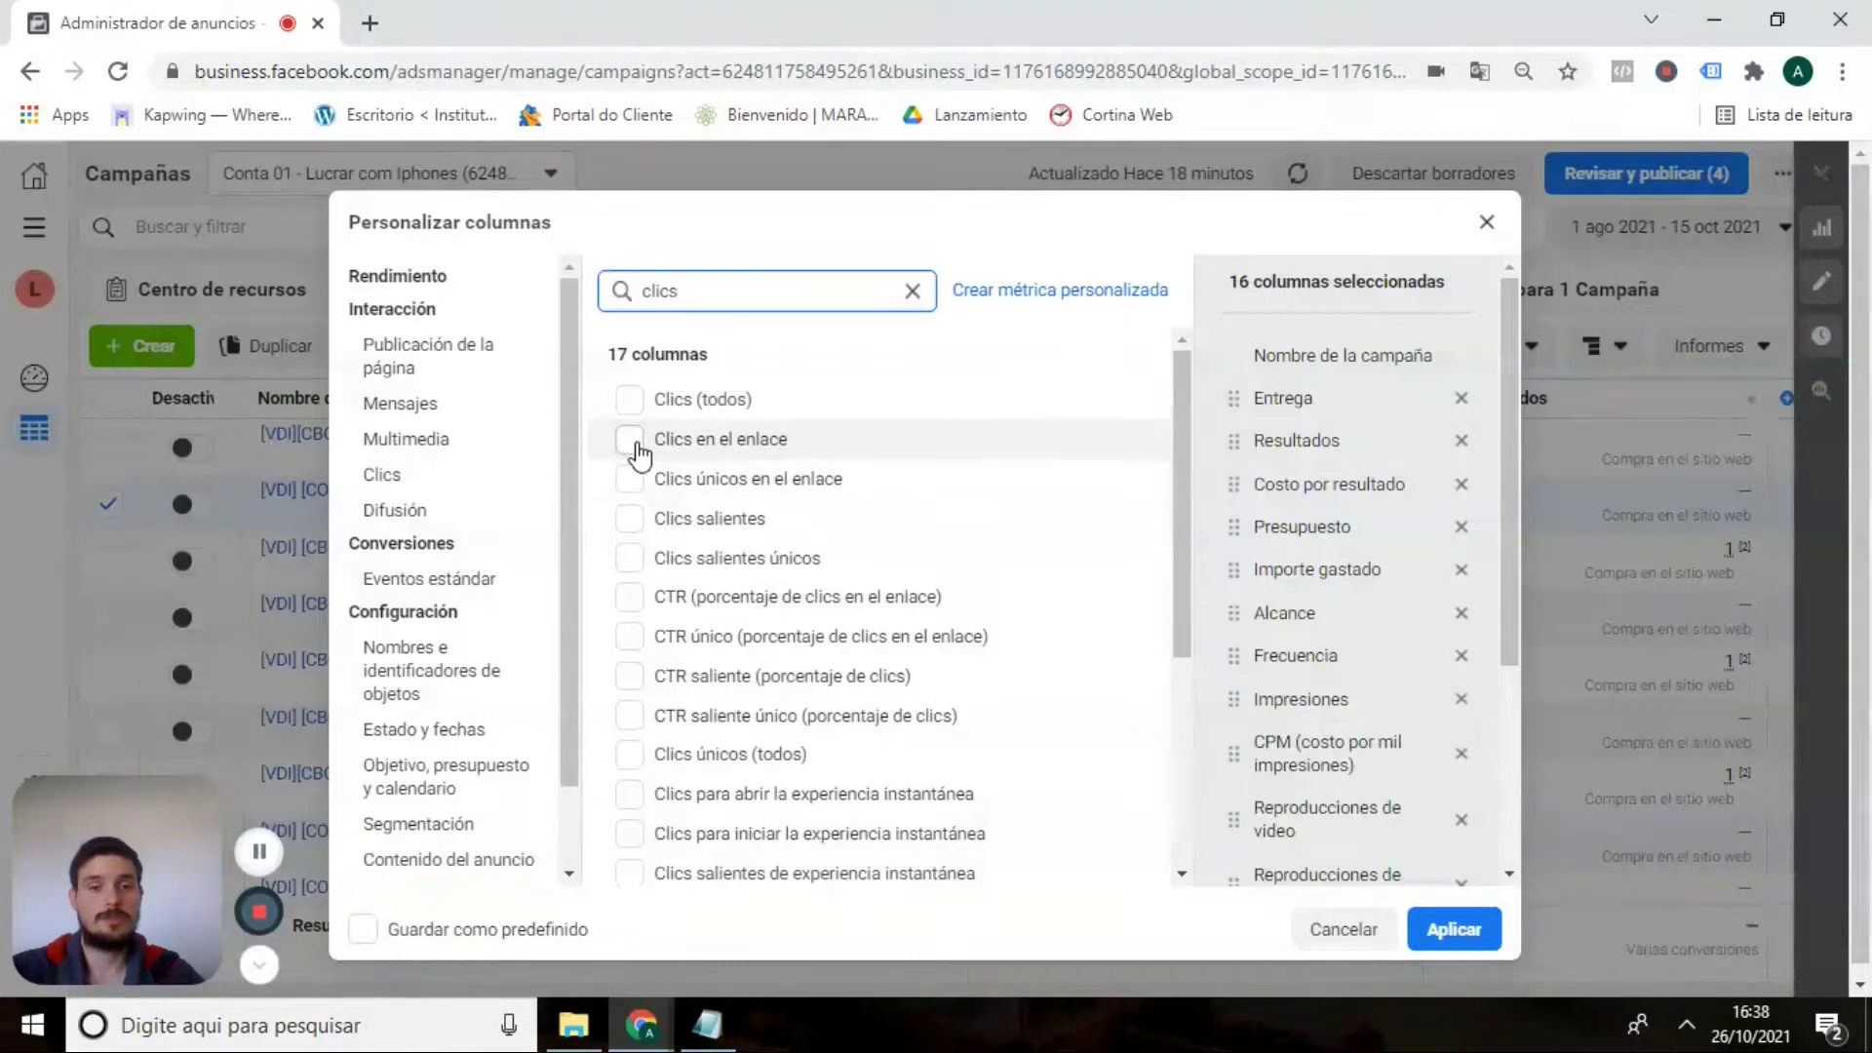
click(637, 448)
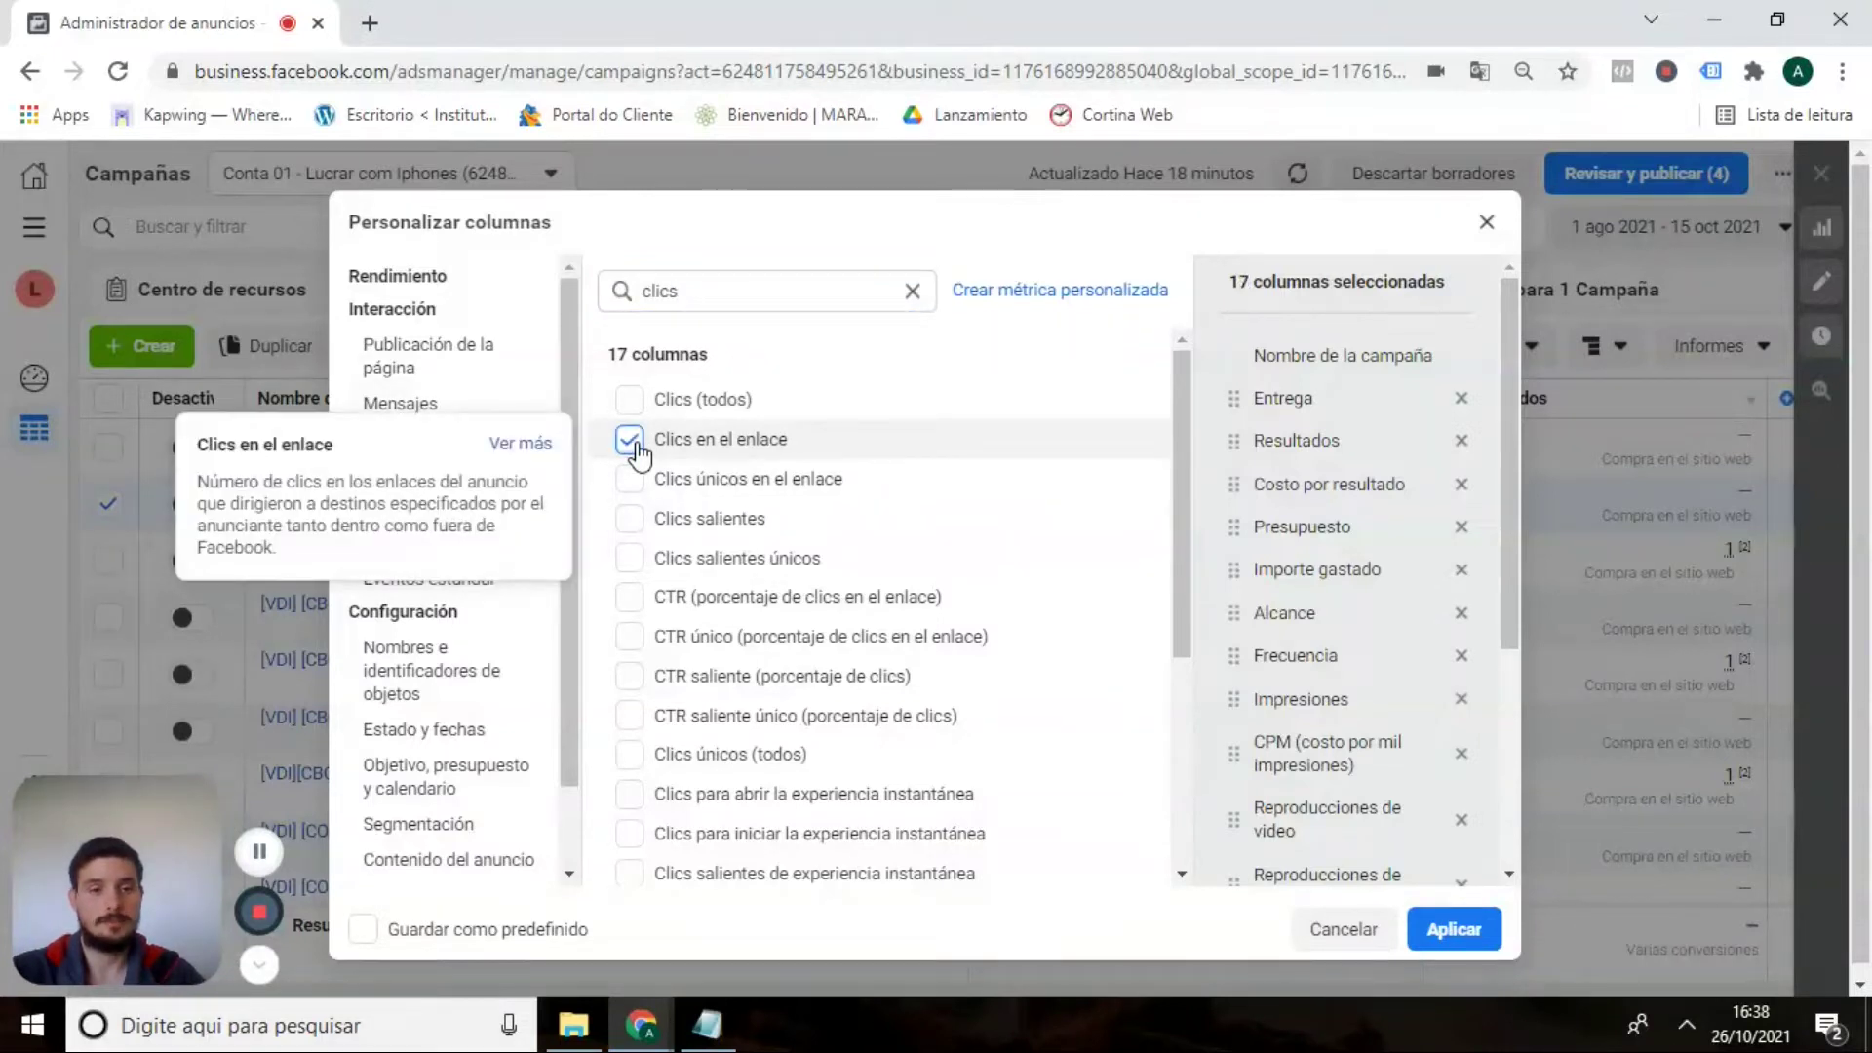
Try to add CTR (porcentaje de clics en el enlace) from the Notepad list and dismiss the storage notification.
click(709, 1029)
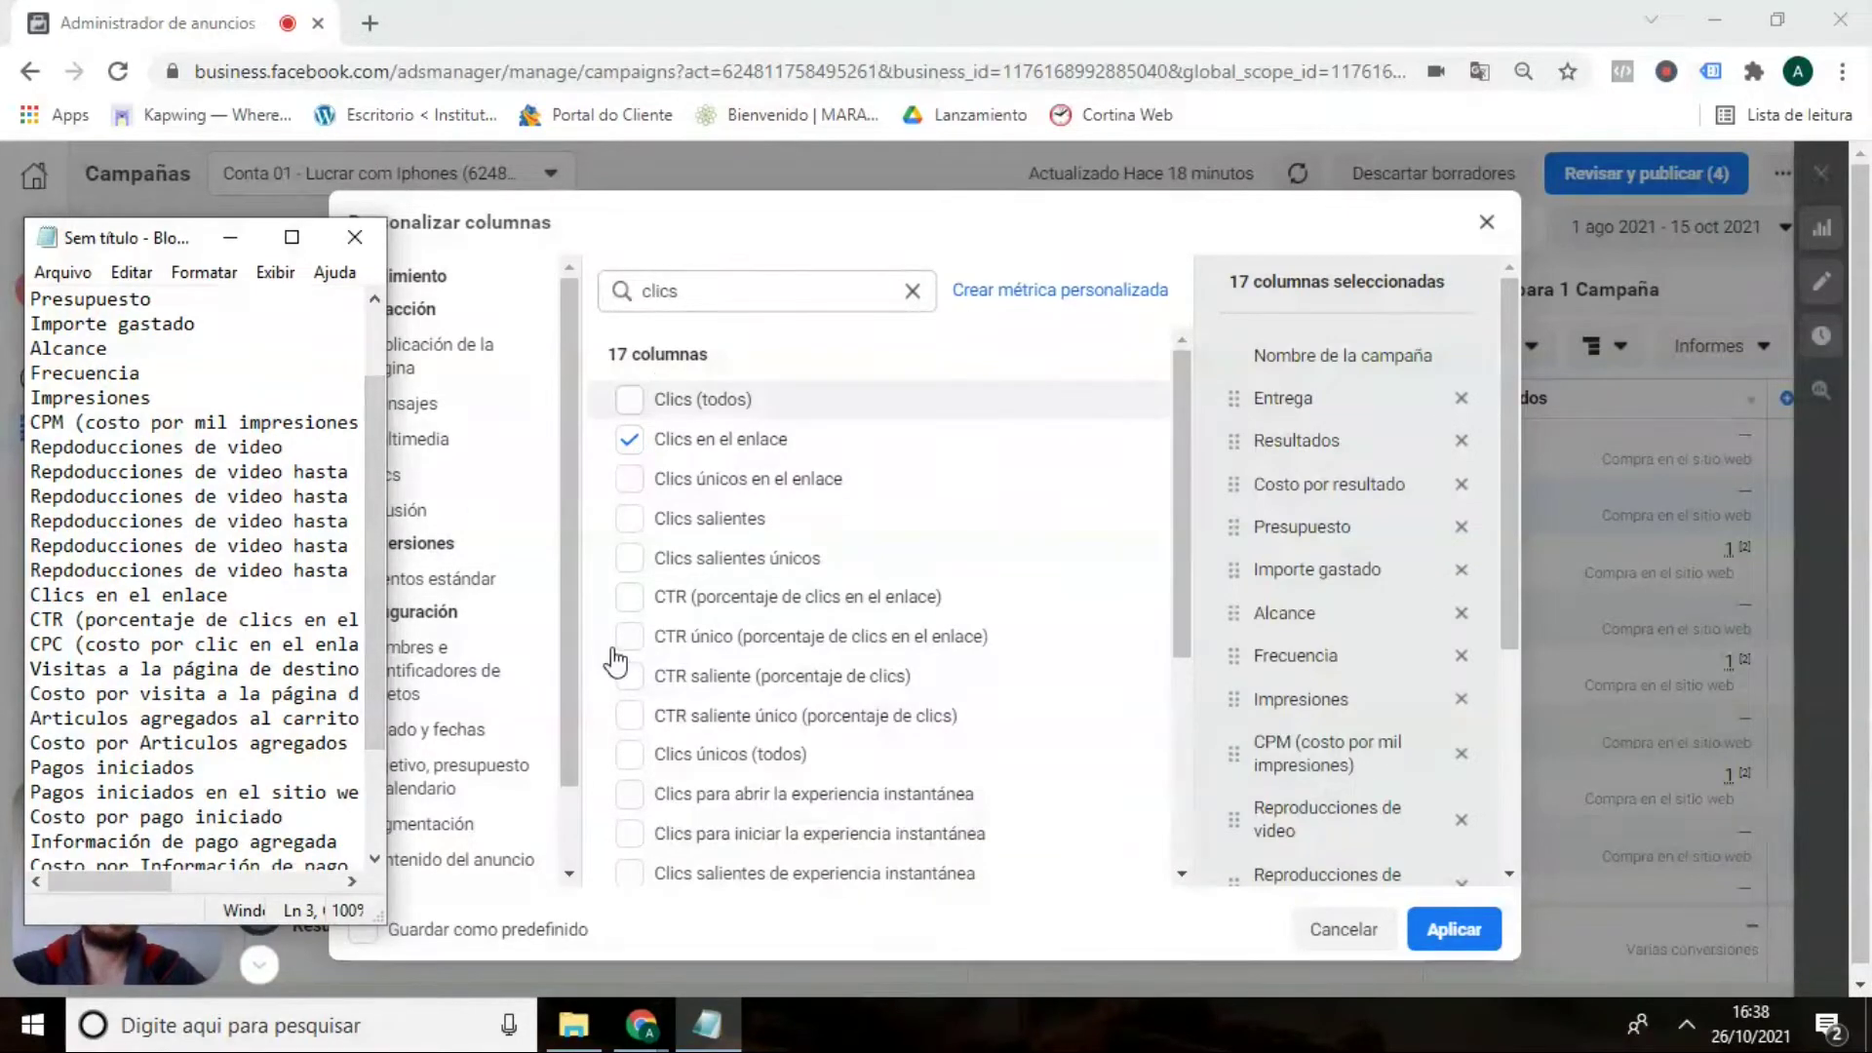
click(632, 617)
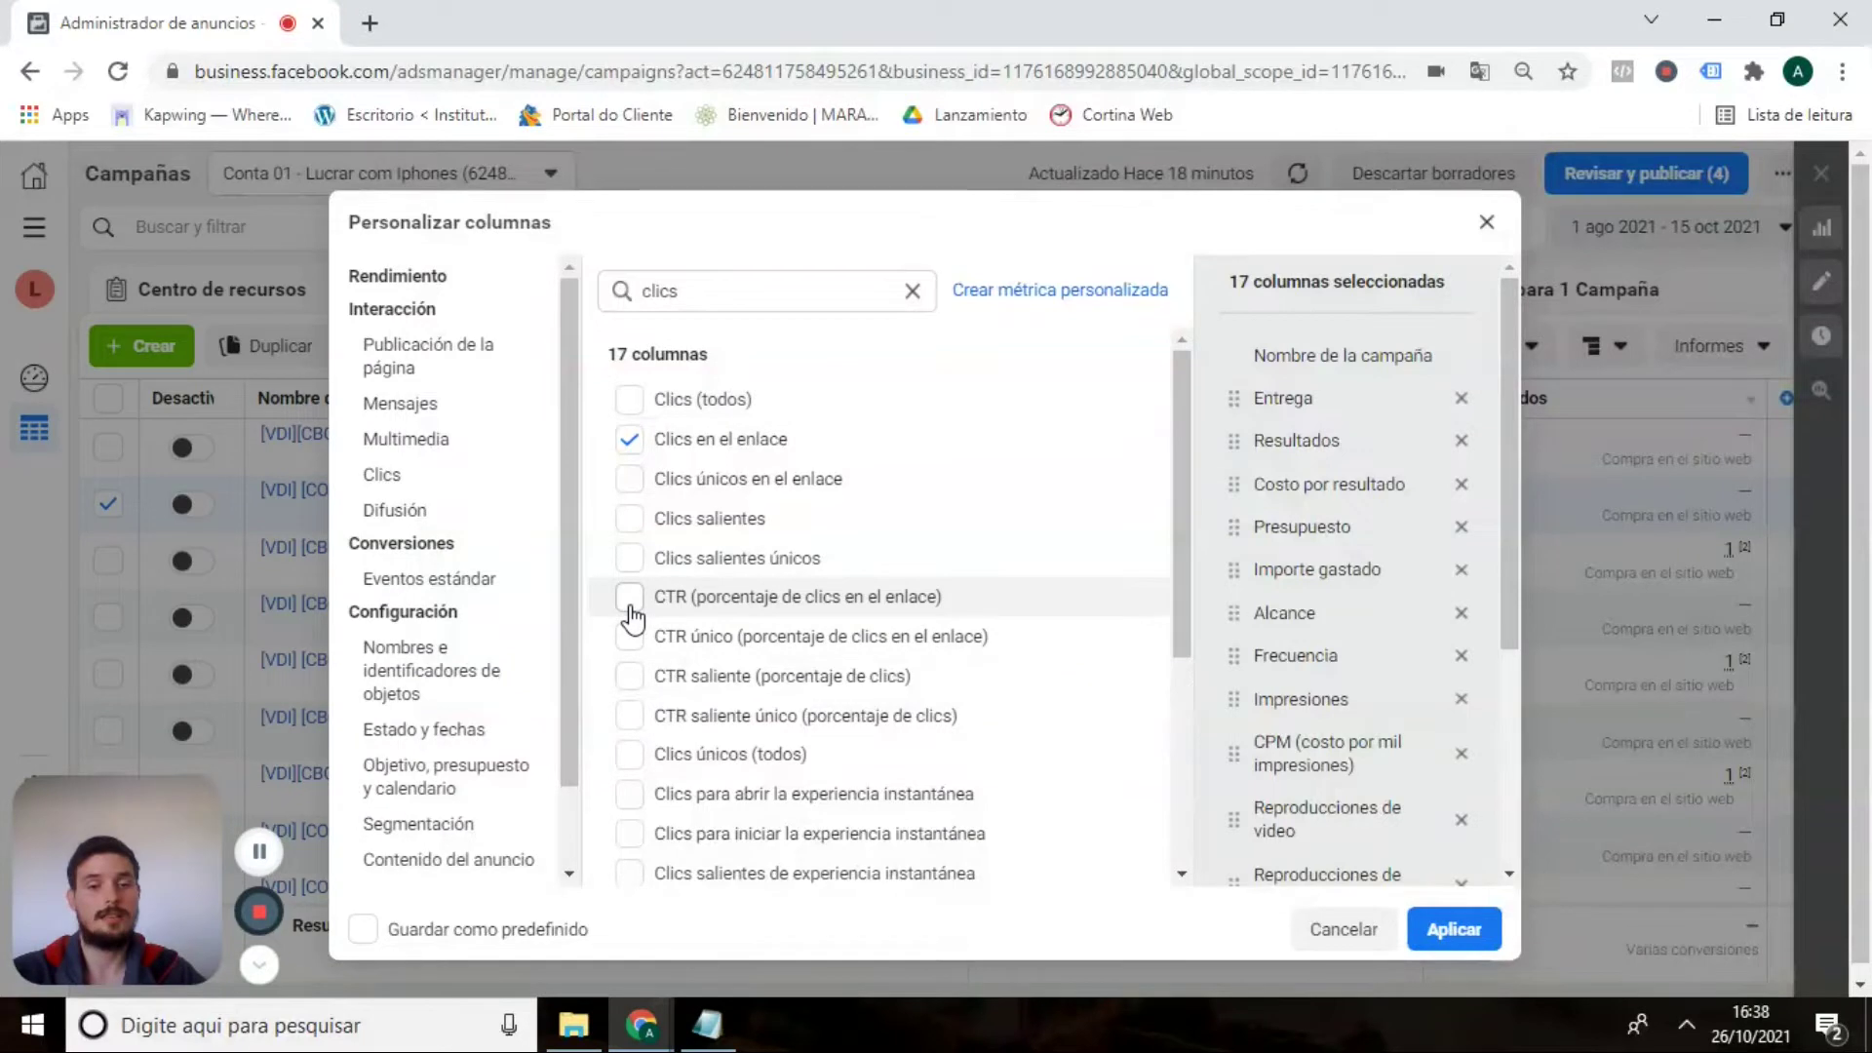
mouse_move(632, 616)
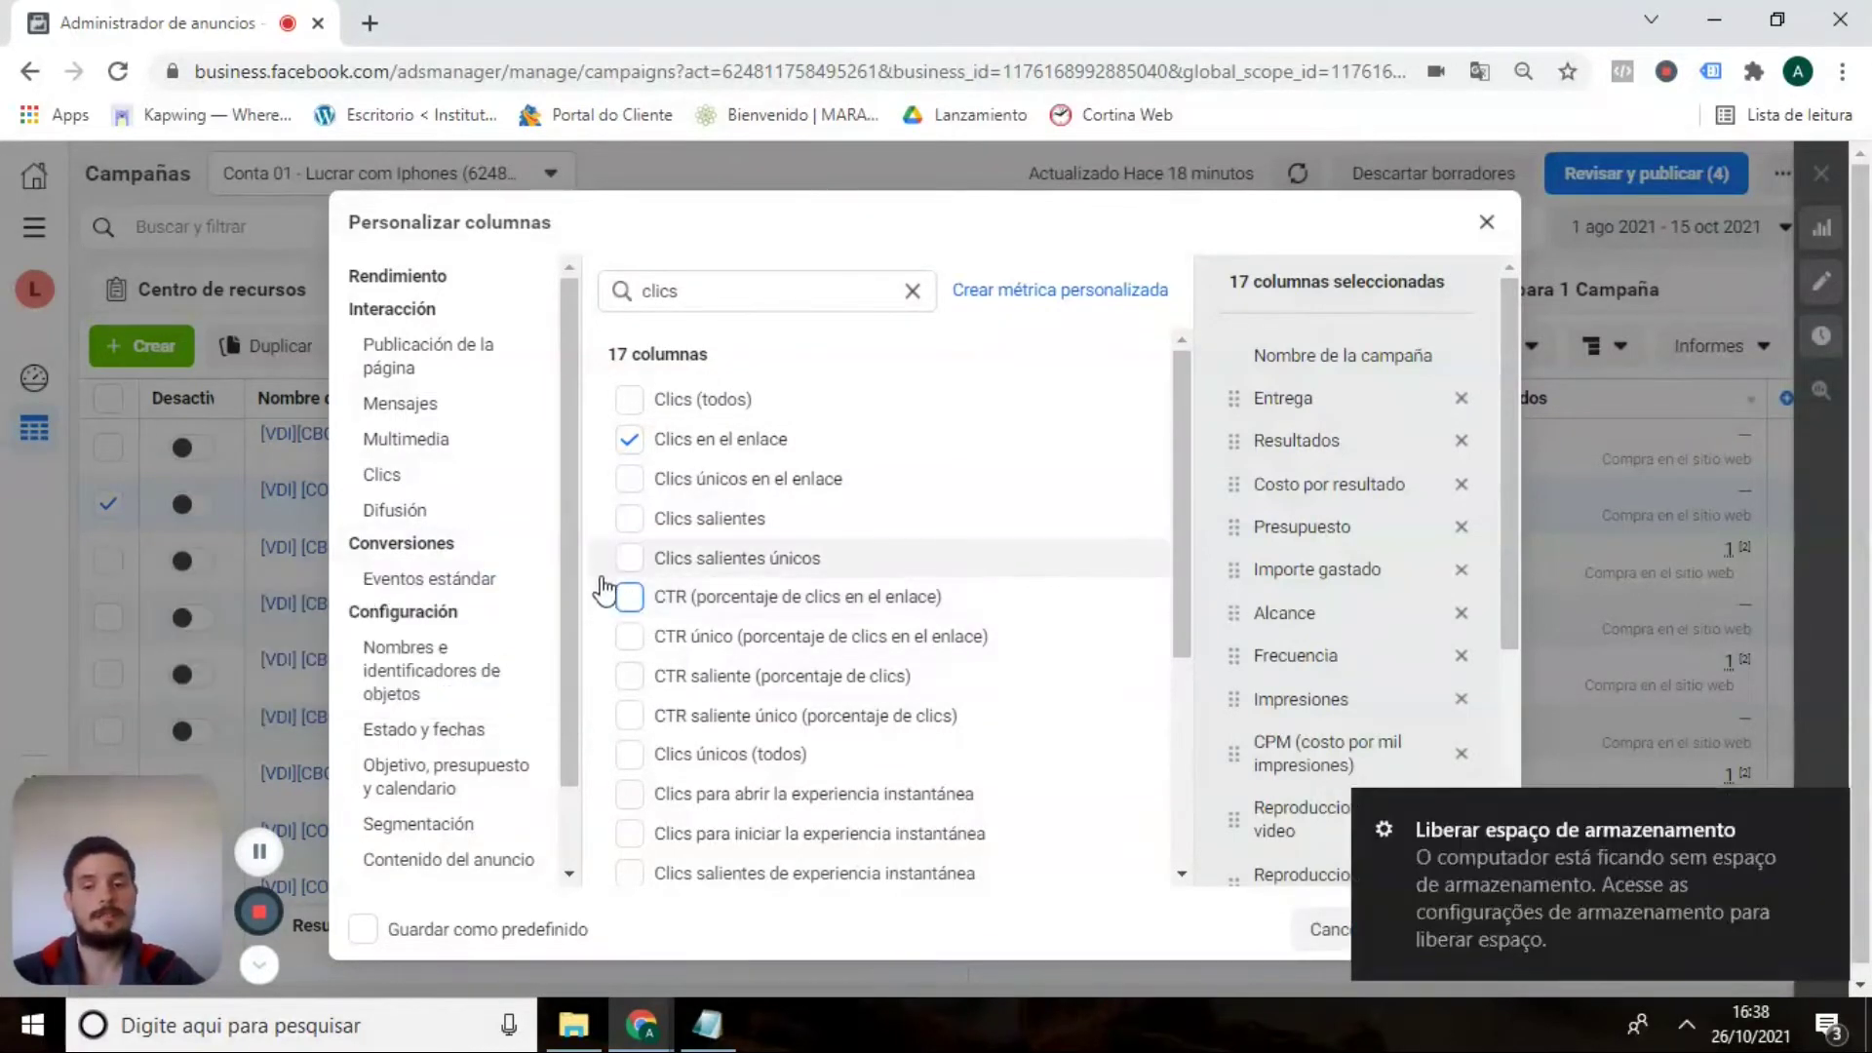
click(1816, 816)
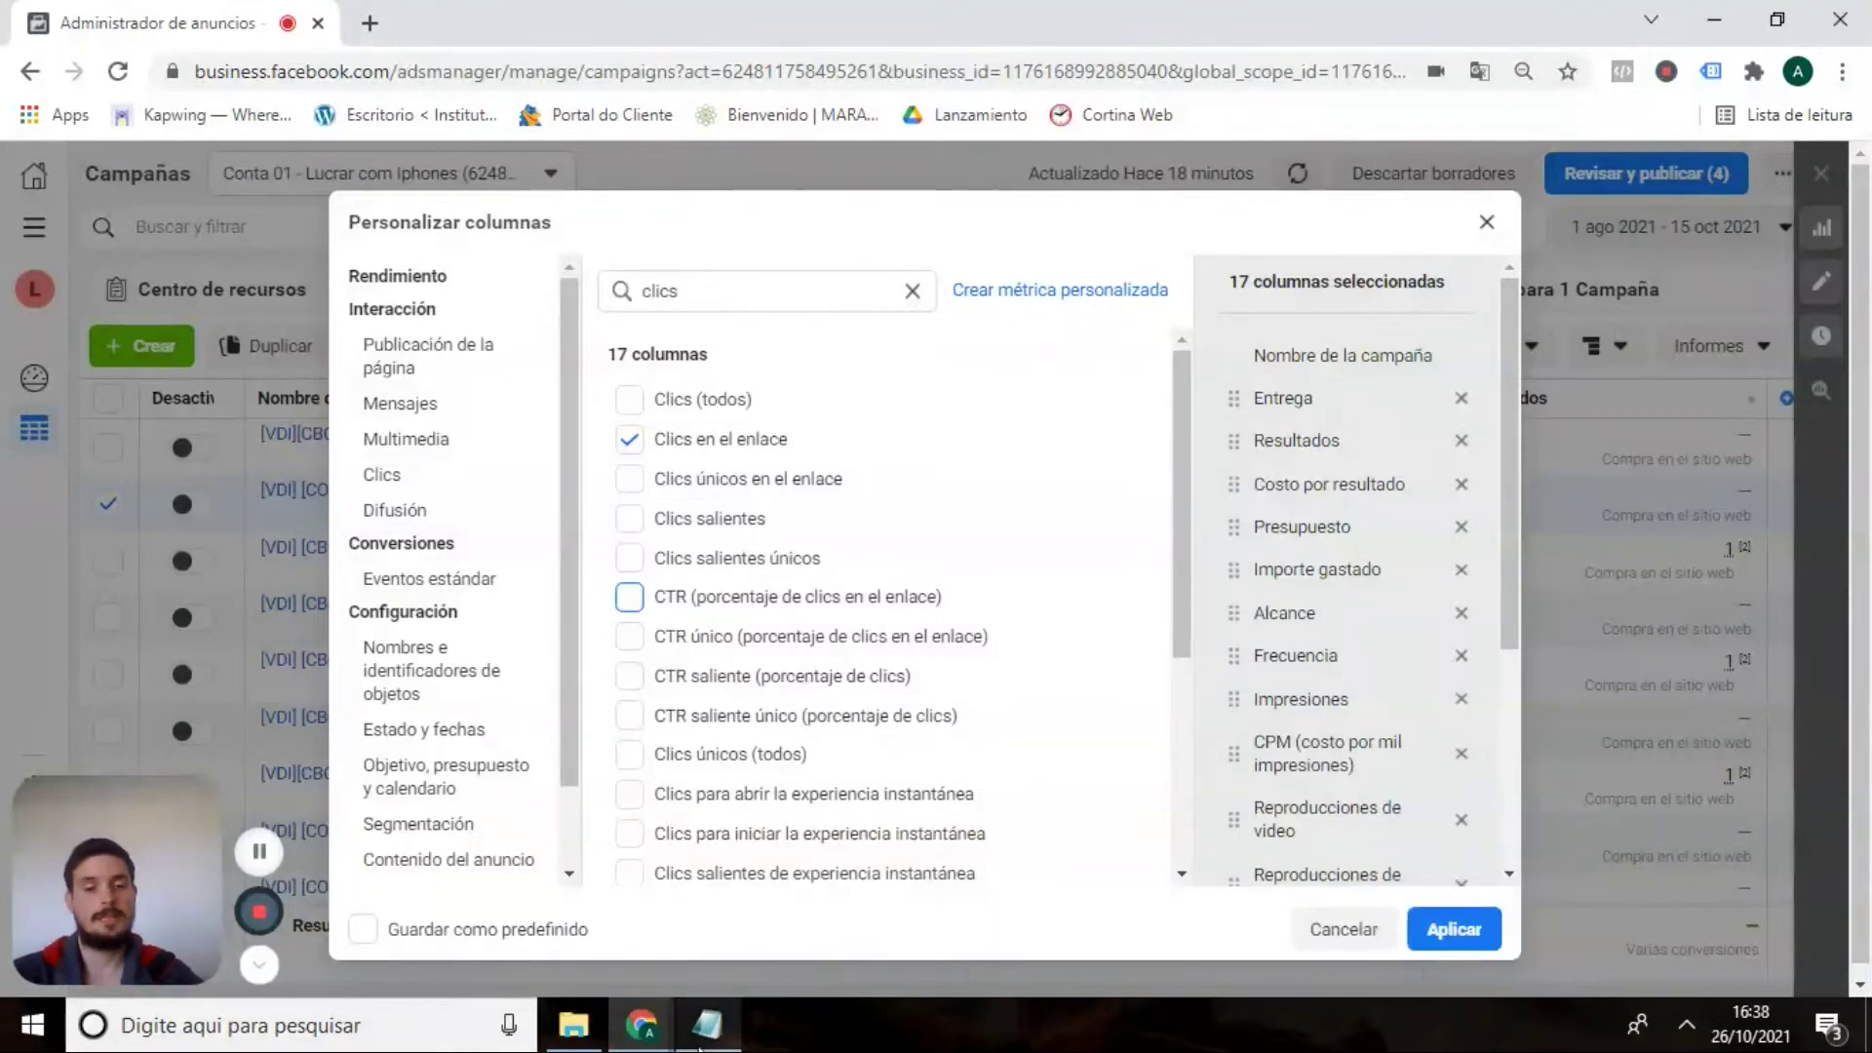
Recheck the Notepad list, search the available columns for "cpc" and add CPC (costo por clic en el enlace).
click(702, 1032)
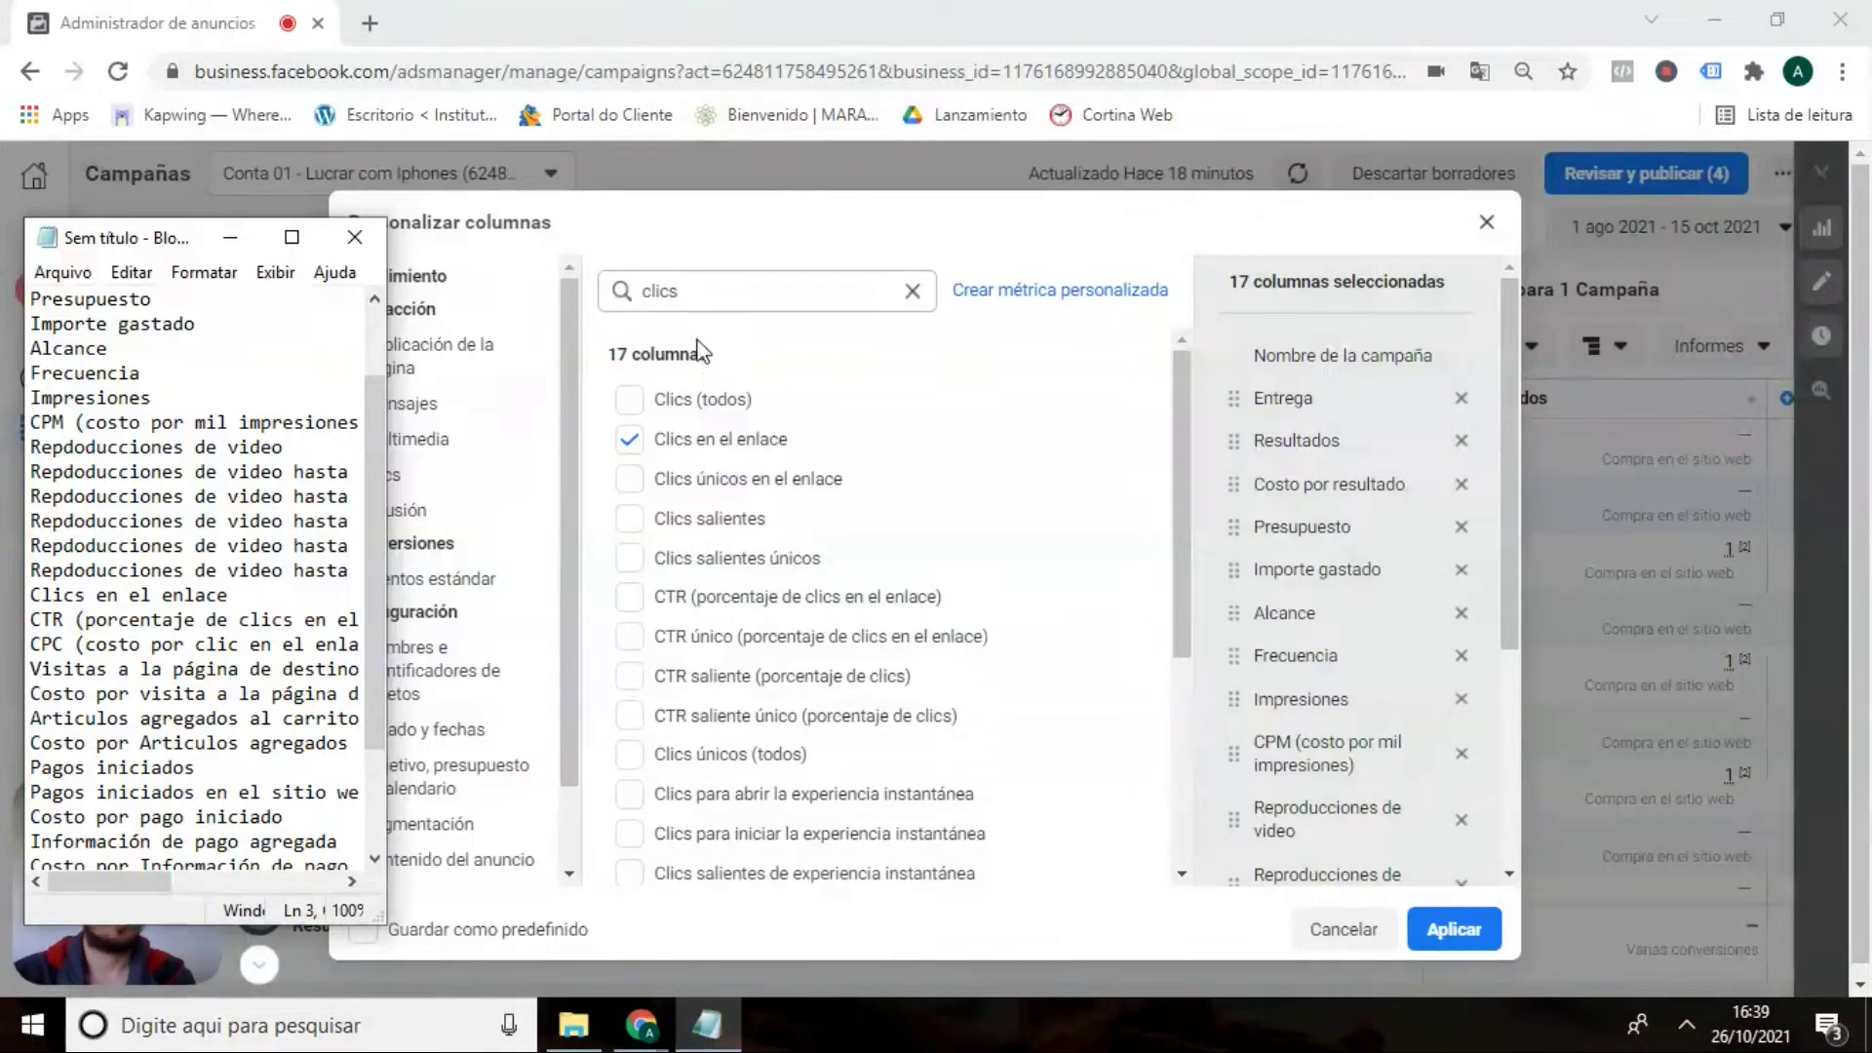
click(714, 286)
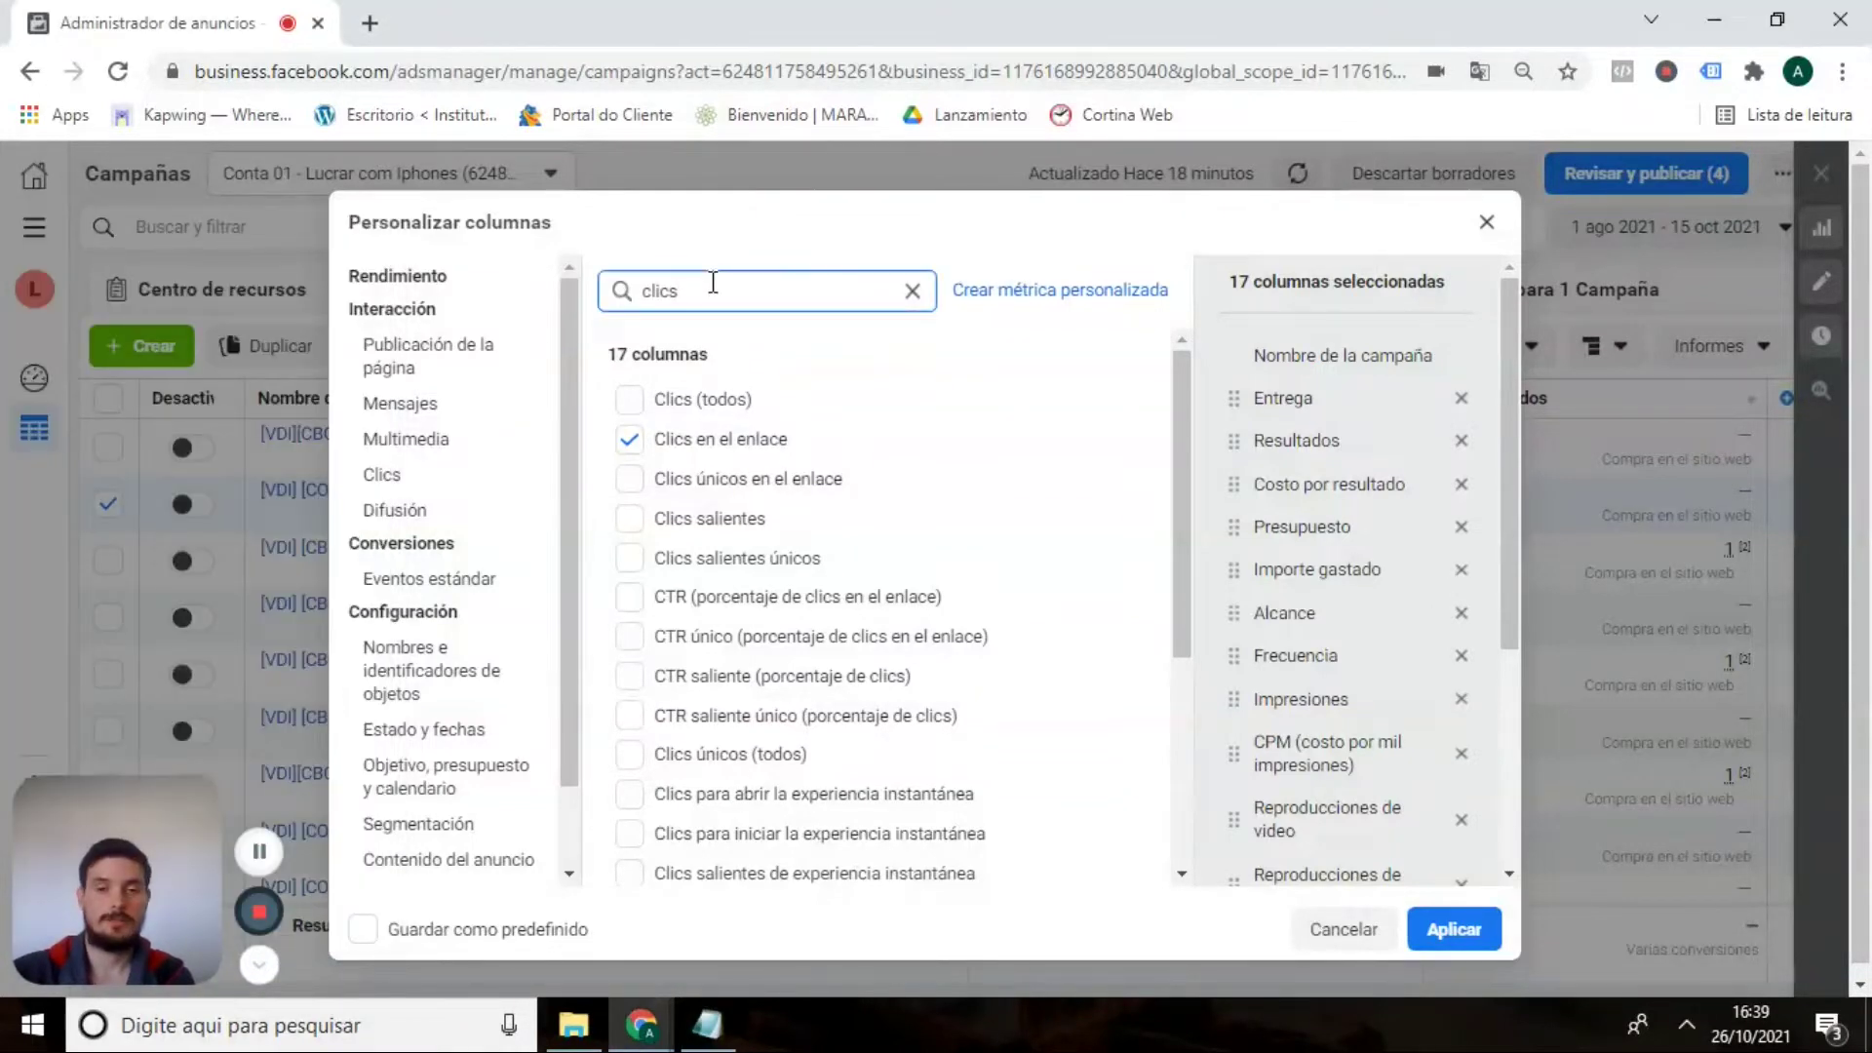
key(BackSpace)
key(BackSpace)
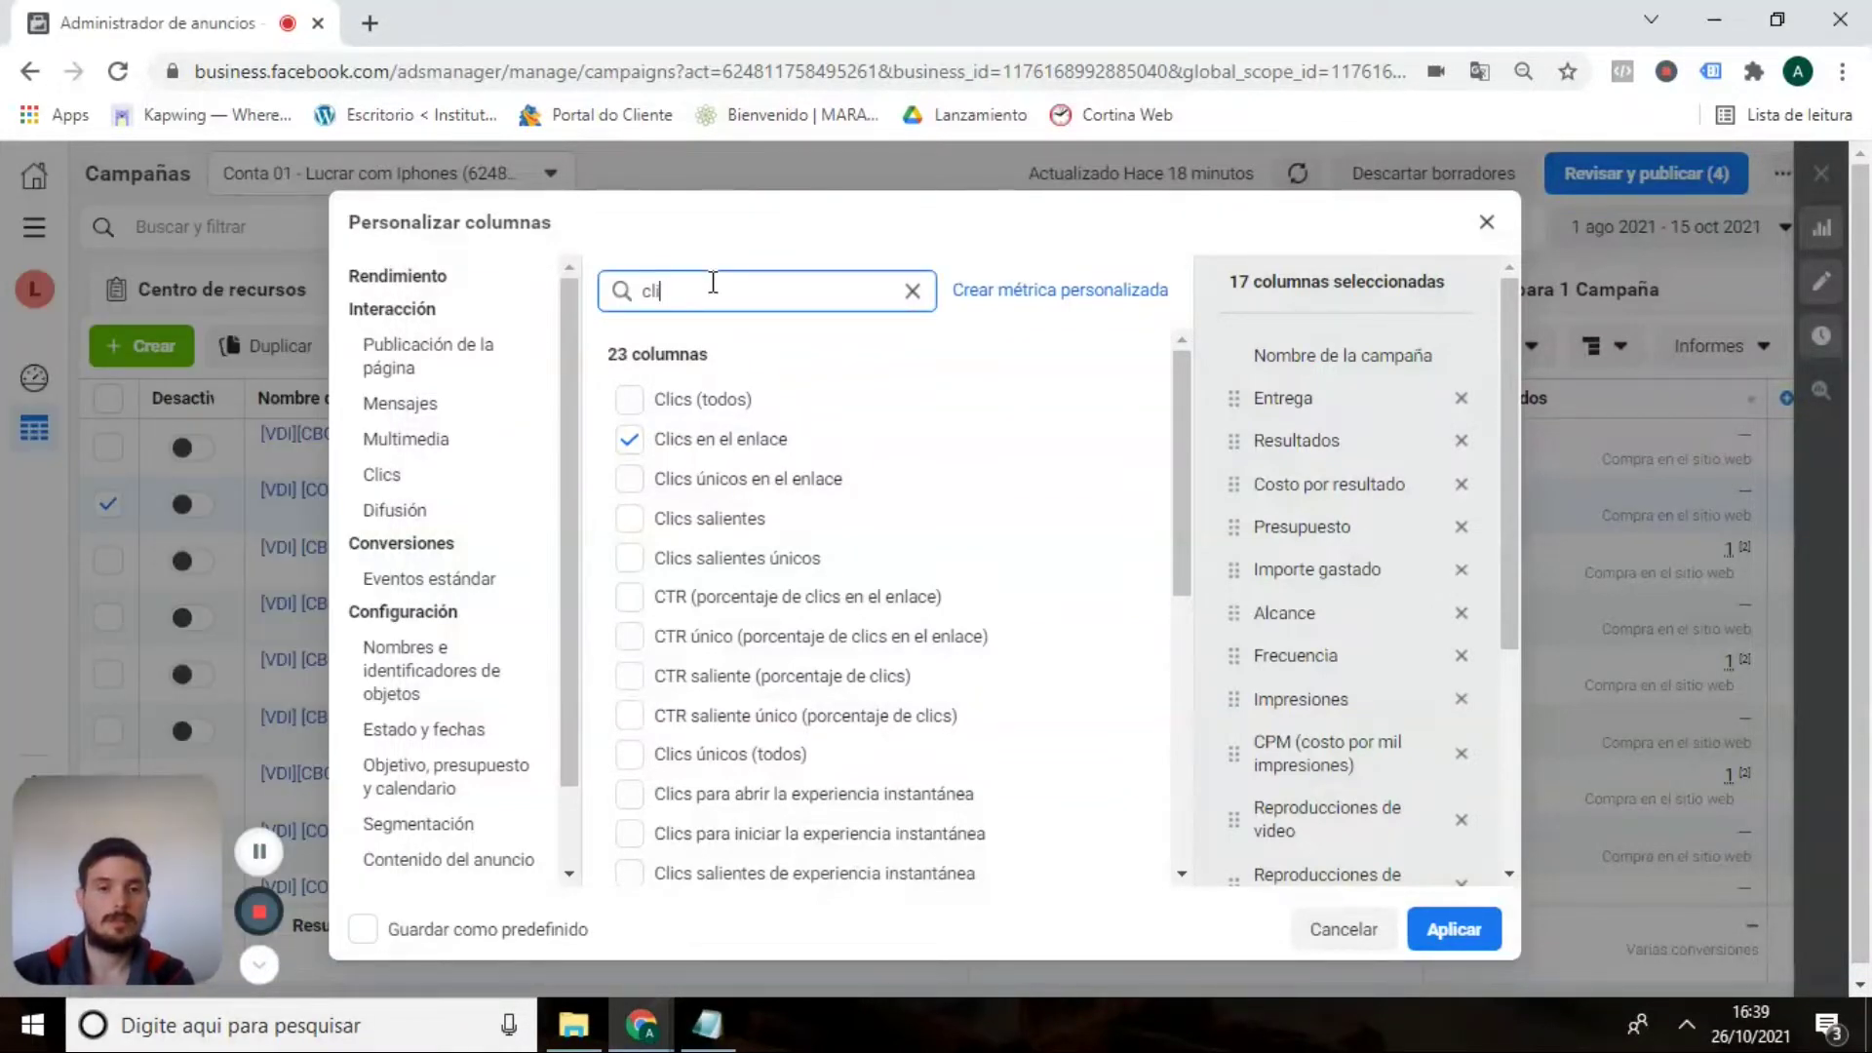
key(BackSpace)
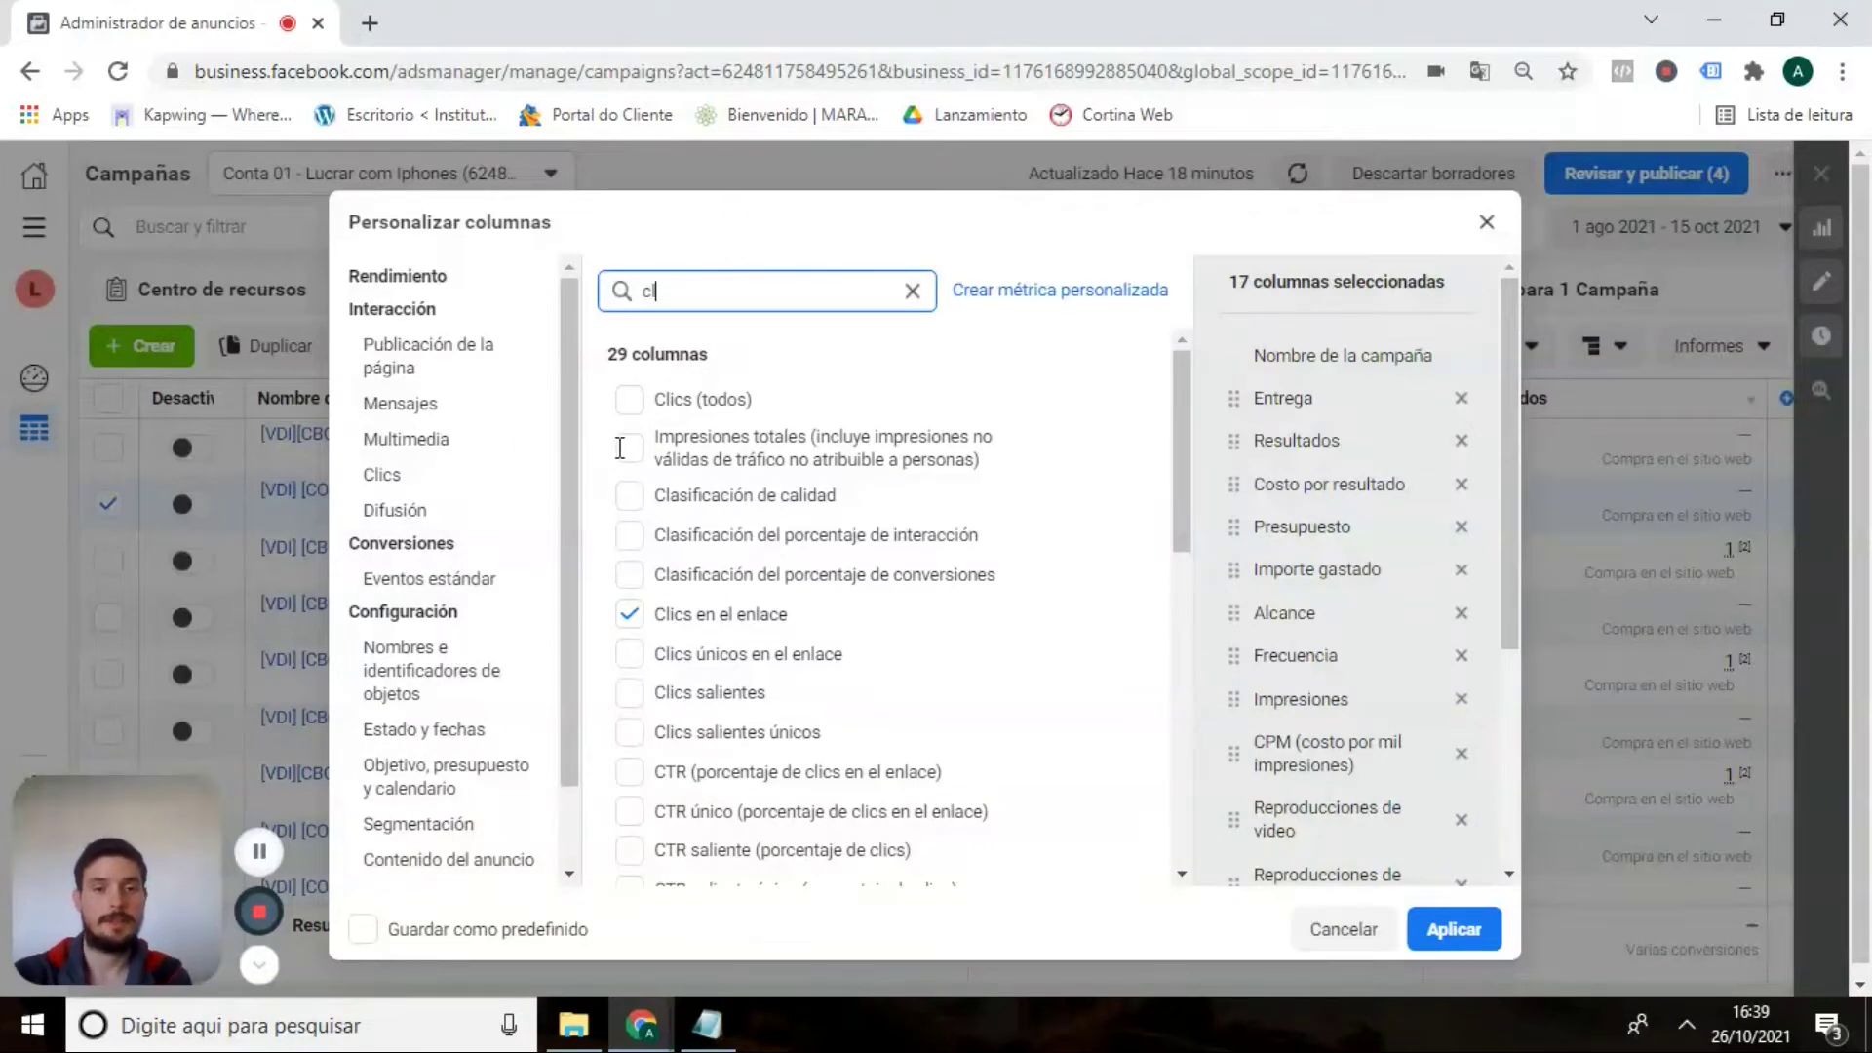
key(BackSpace)
text(pc)
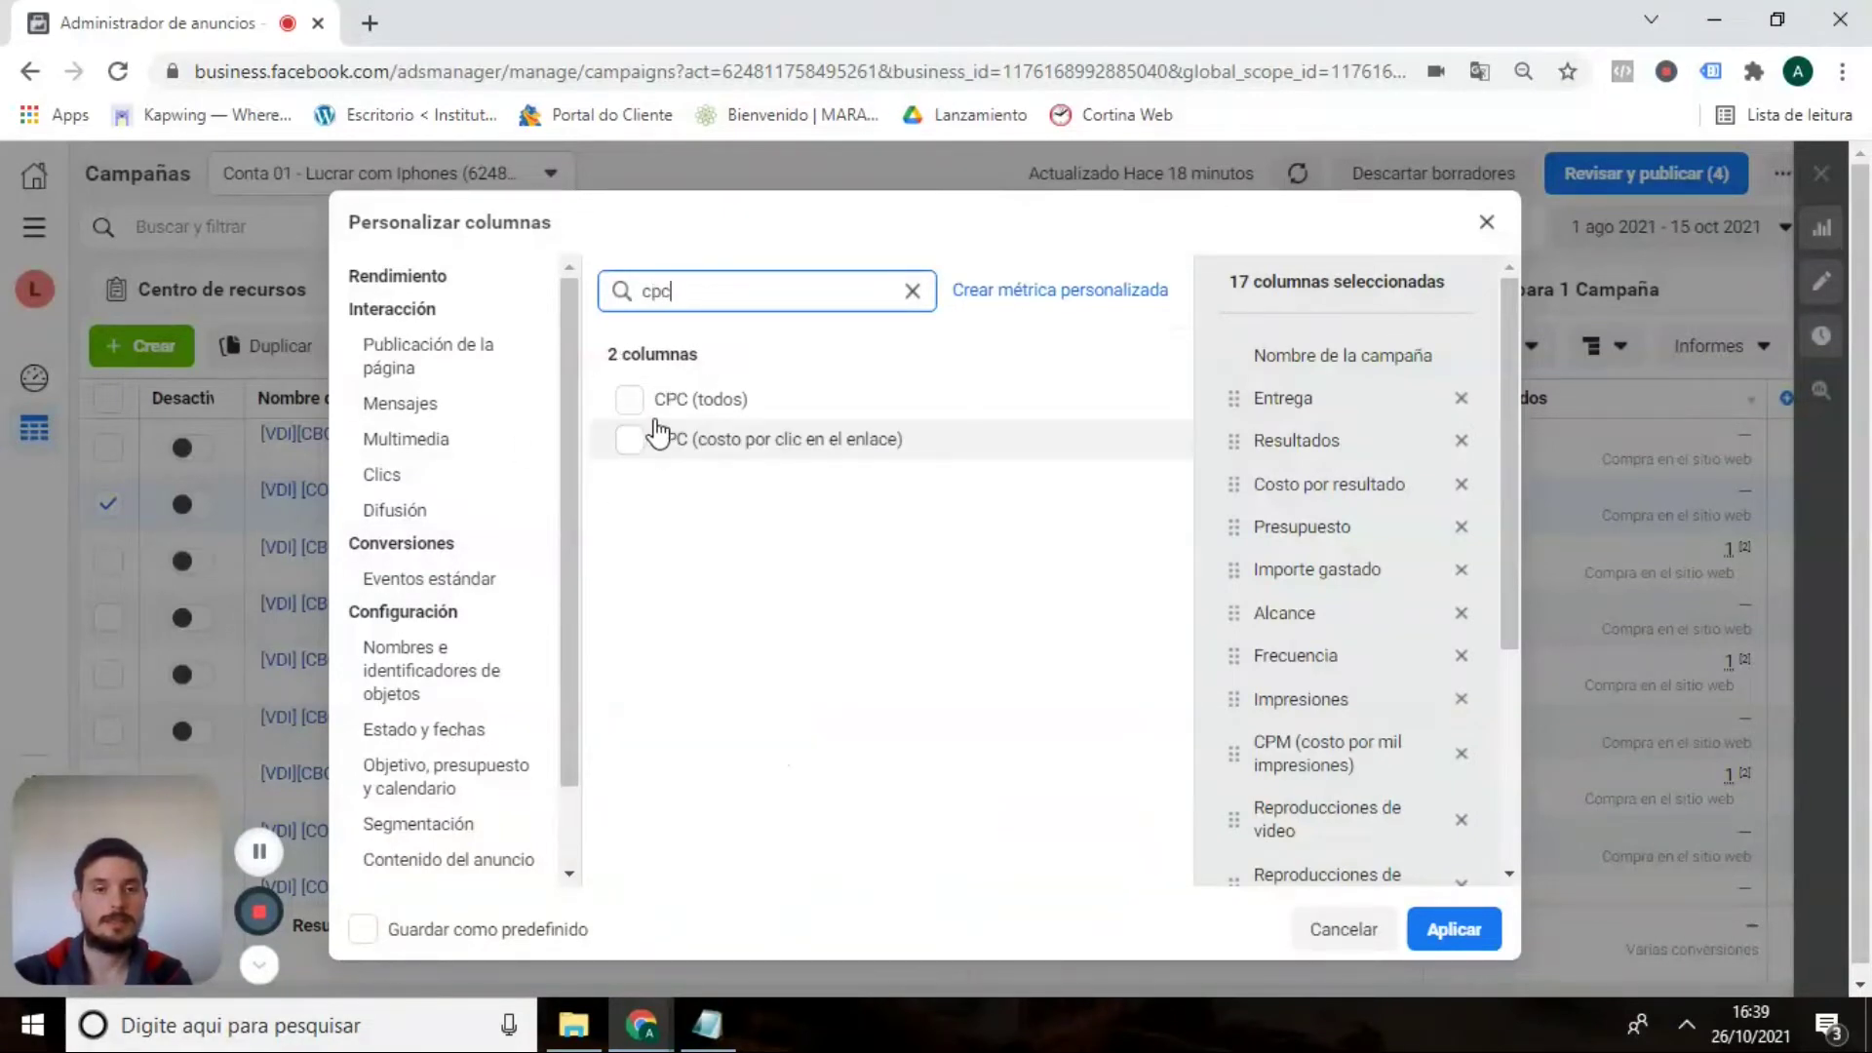
click(636, 444)
click(636, 447)
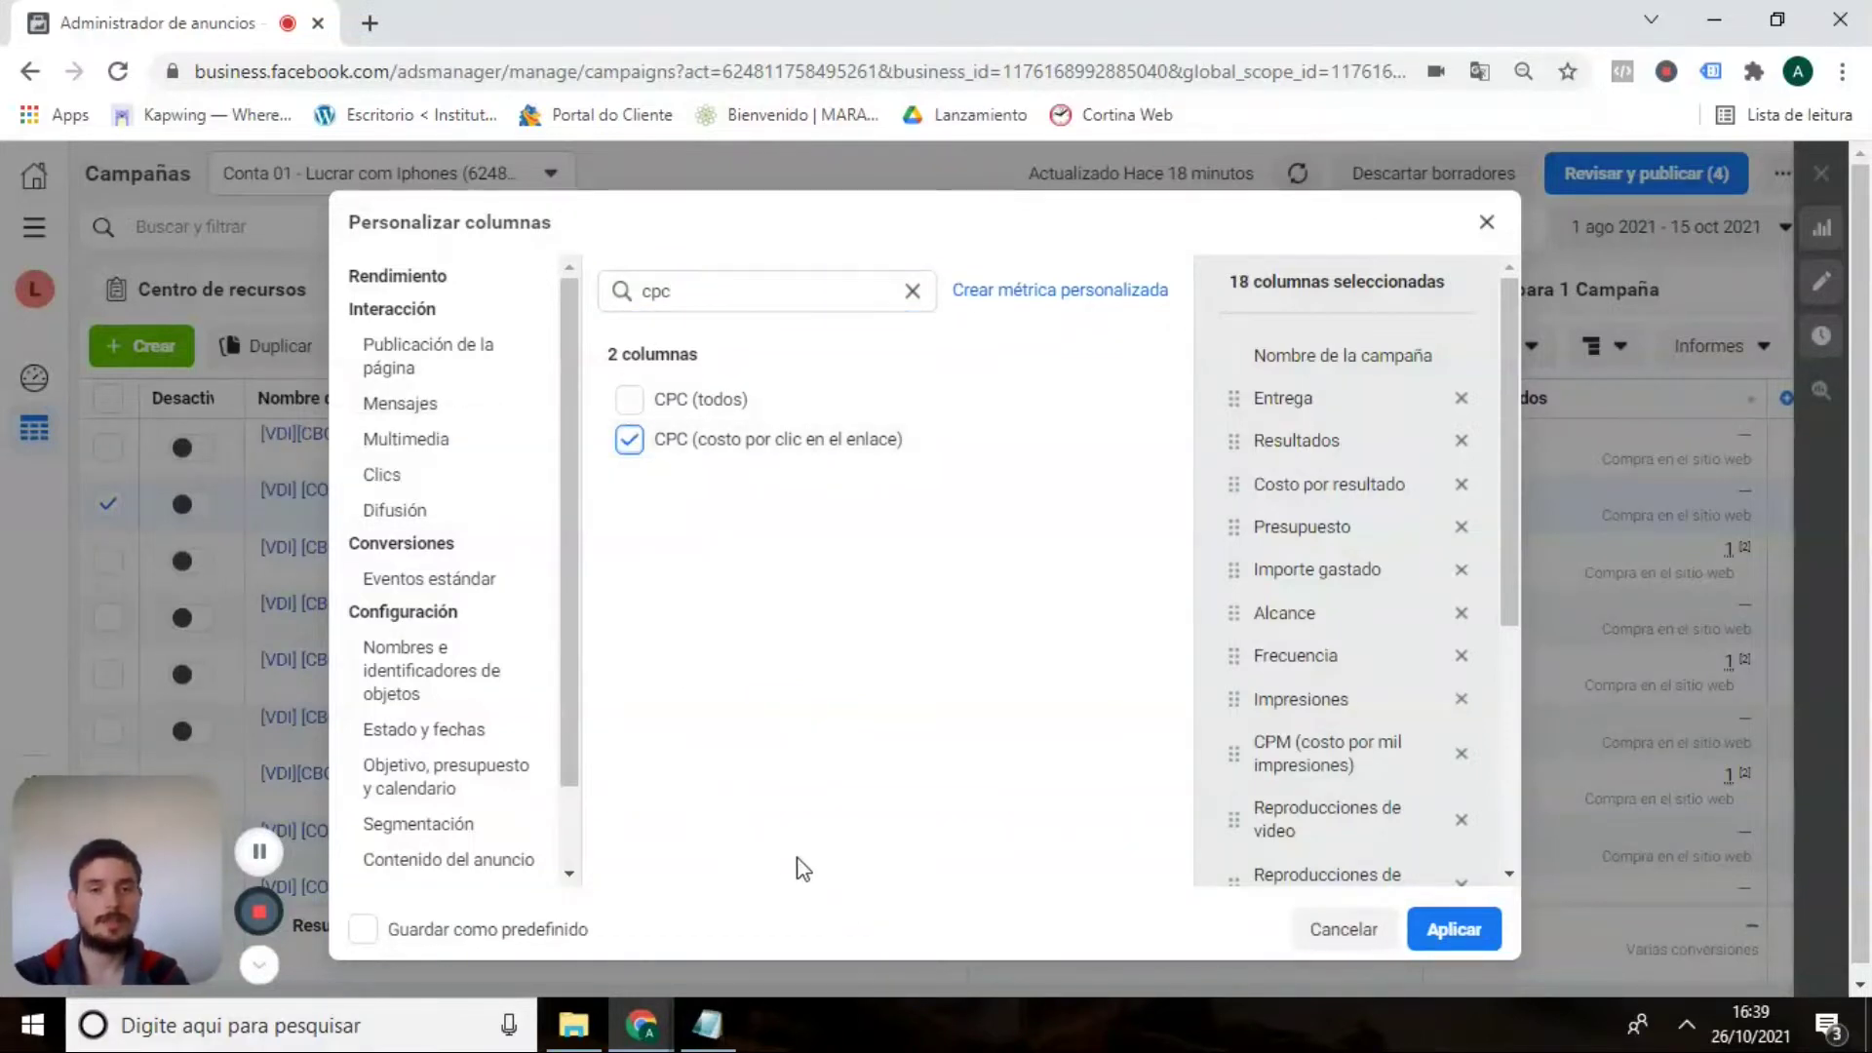
Check the Notepad list, search the columns for "visualiza" and include Total and Costo for Visualizaciones de contenido.
click(706, 1026)
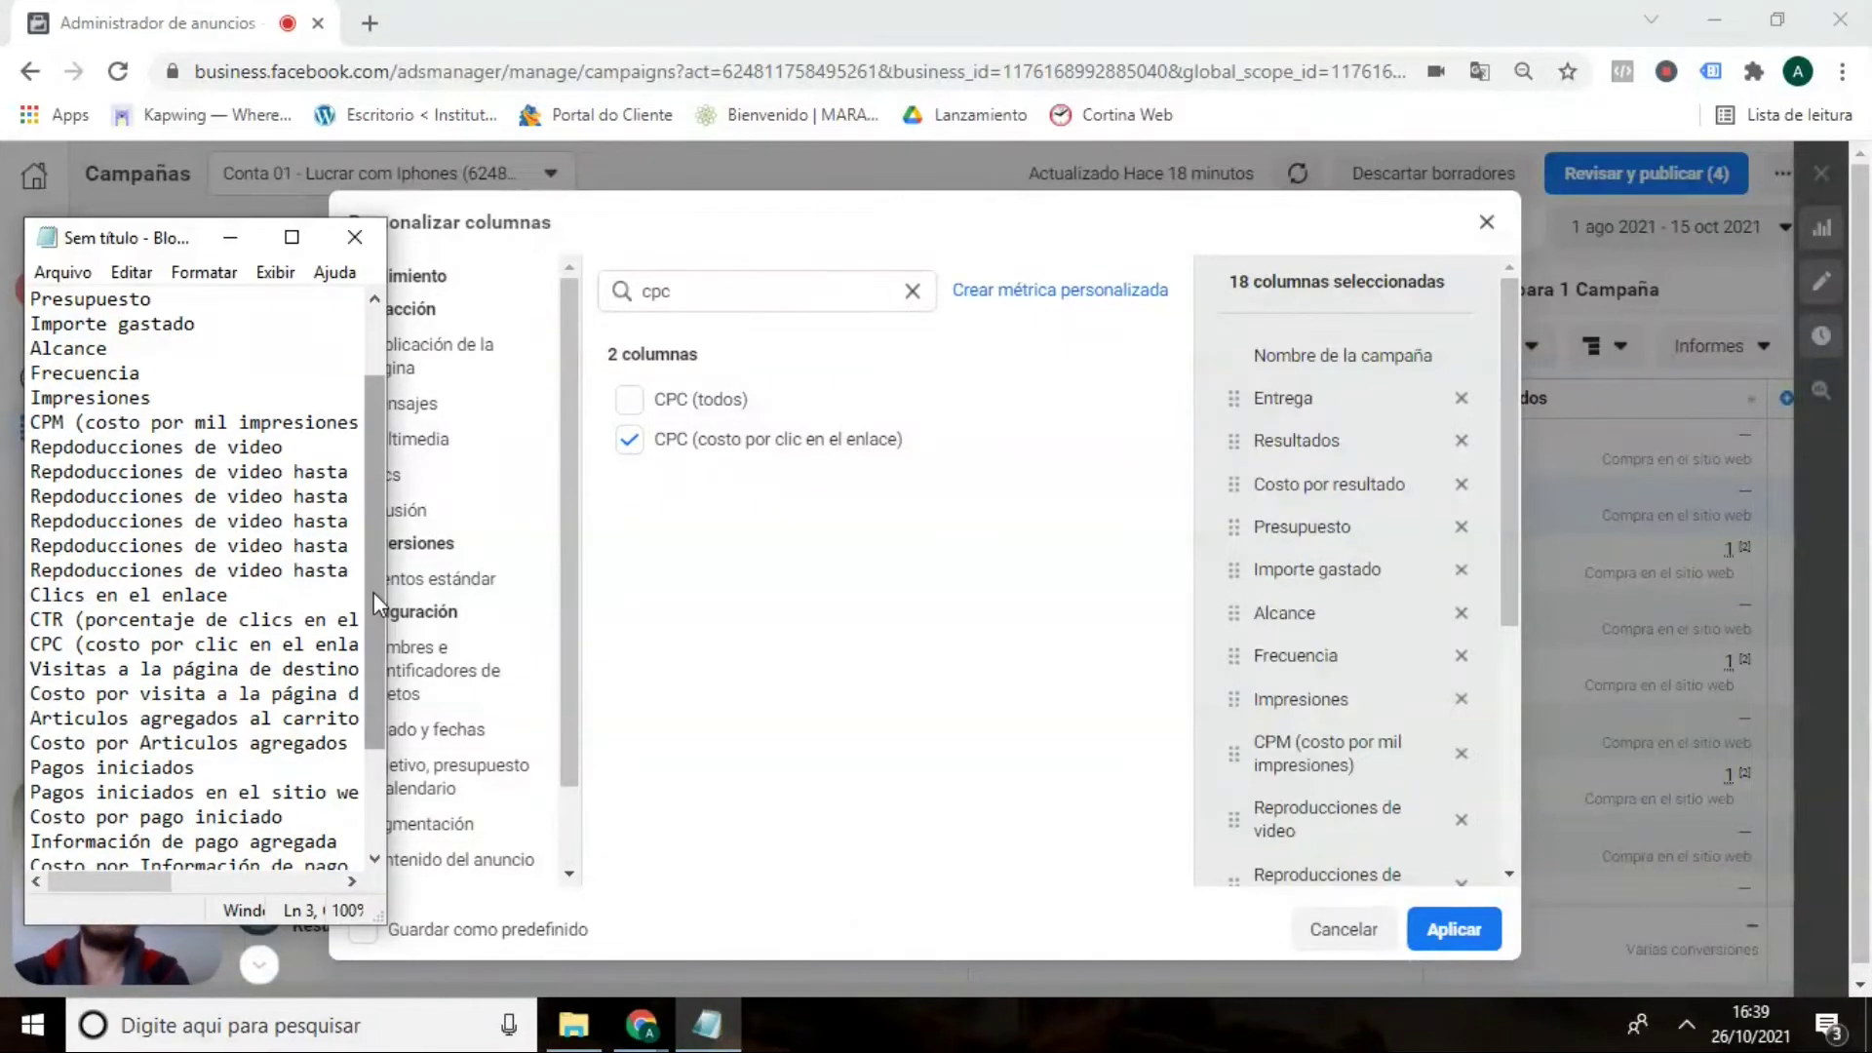
drag(372, 593, 374, 636)
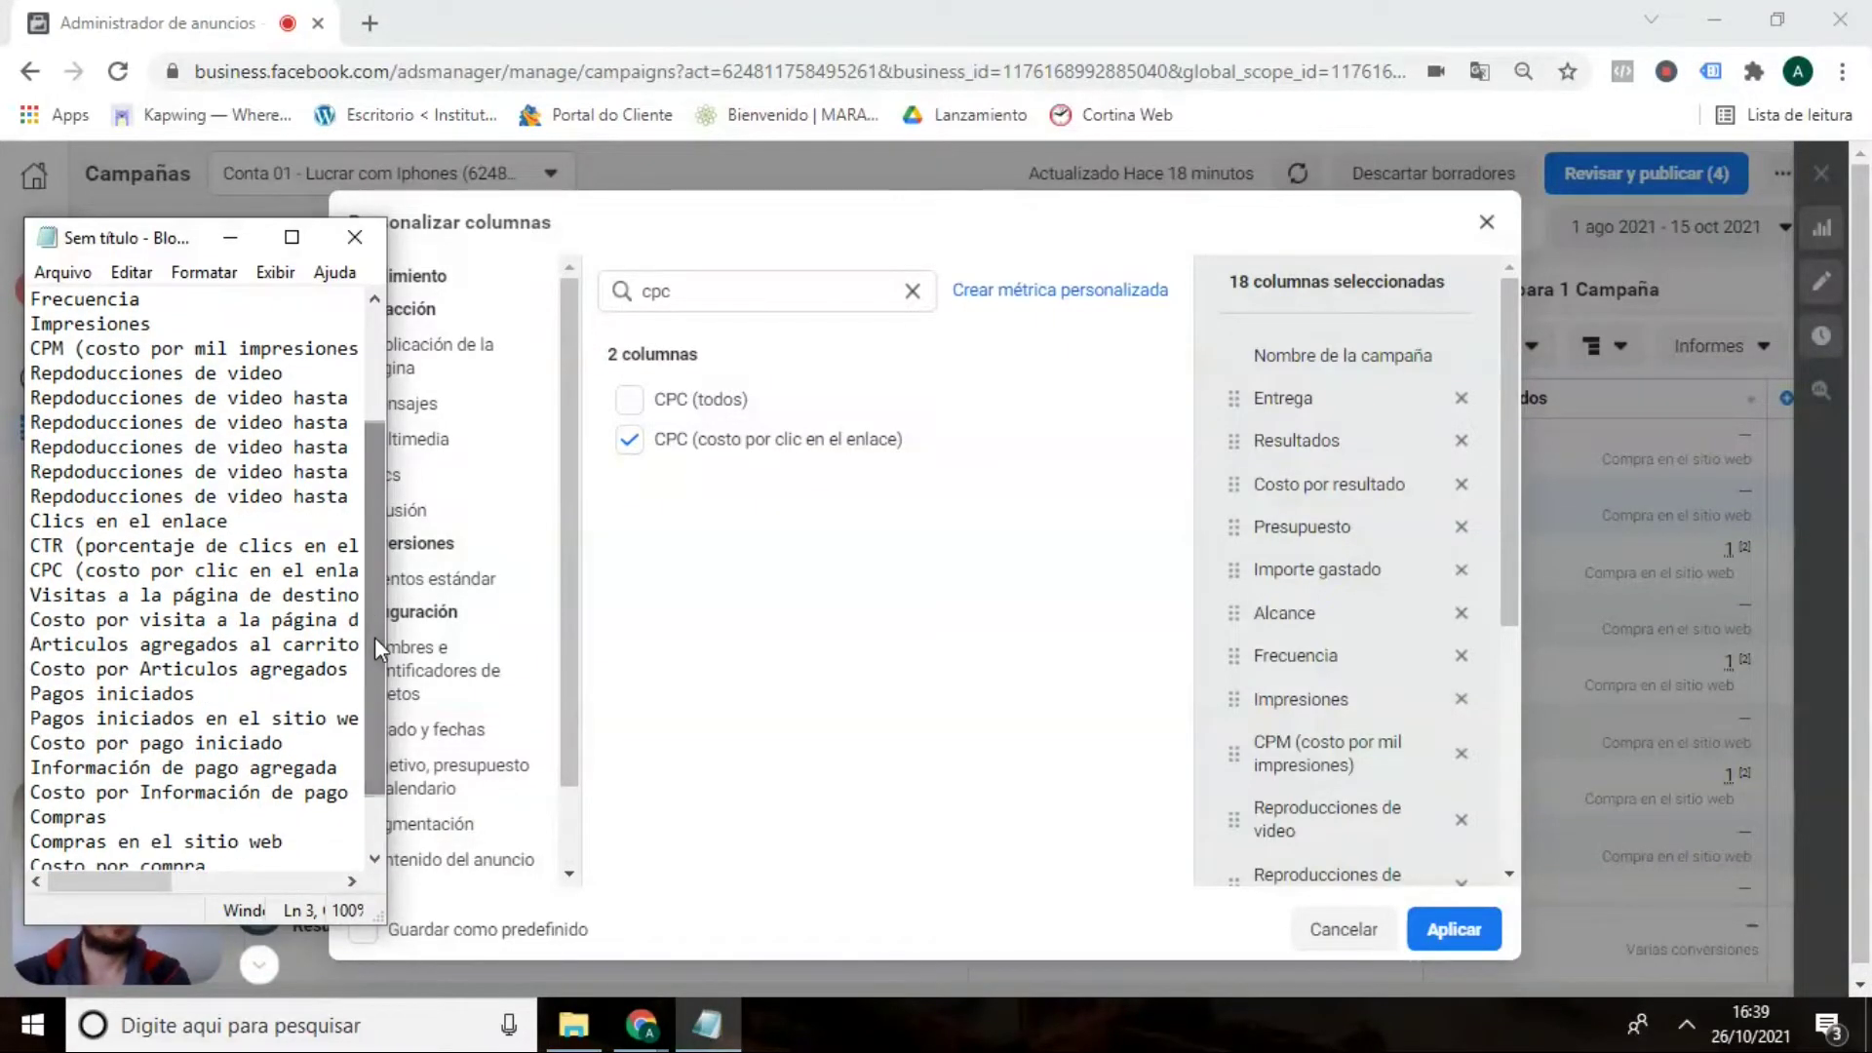
click(775, 289)
double_click(774, 289)
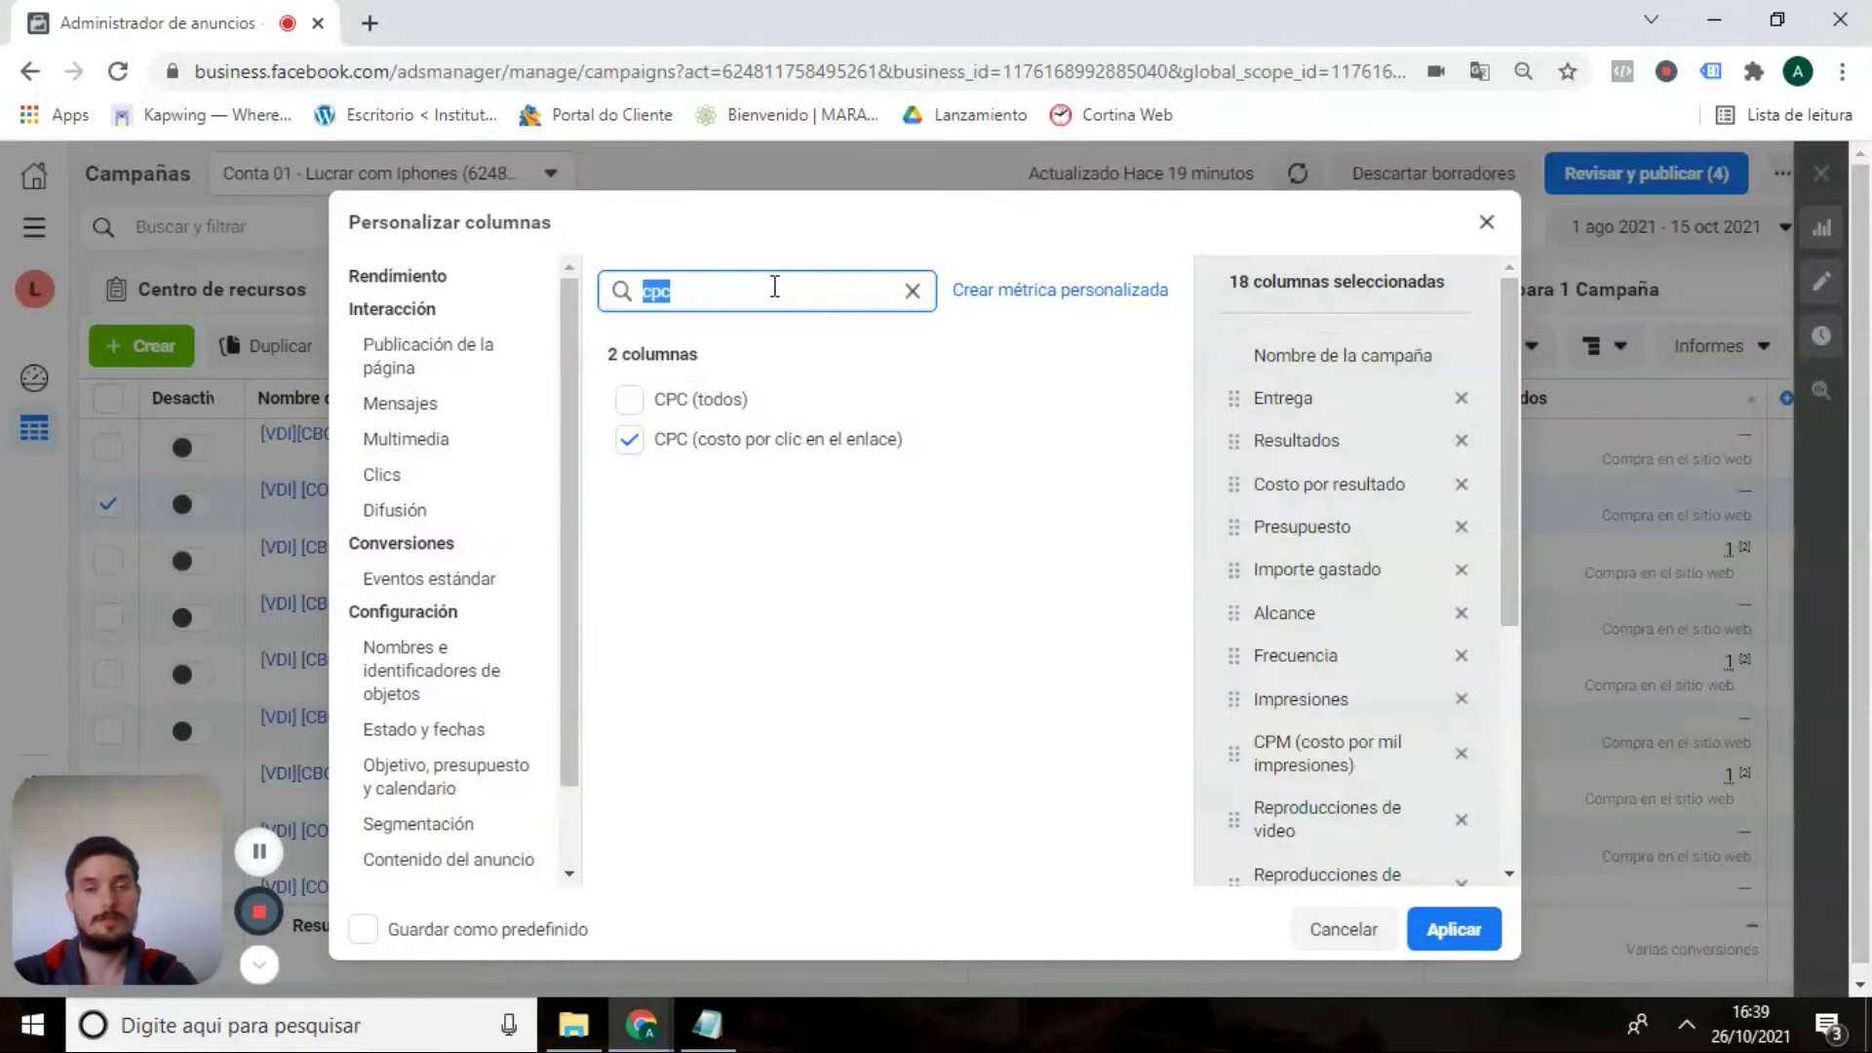
text(visualiza)
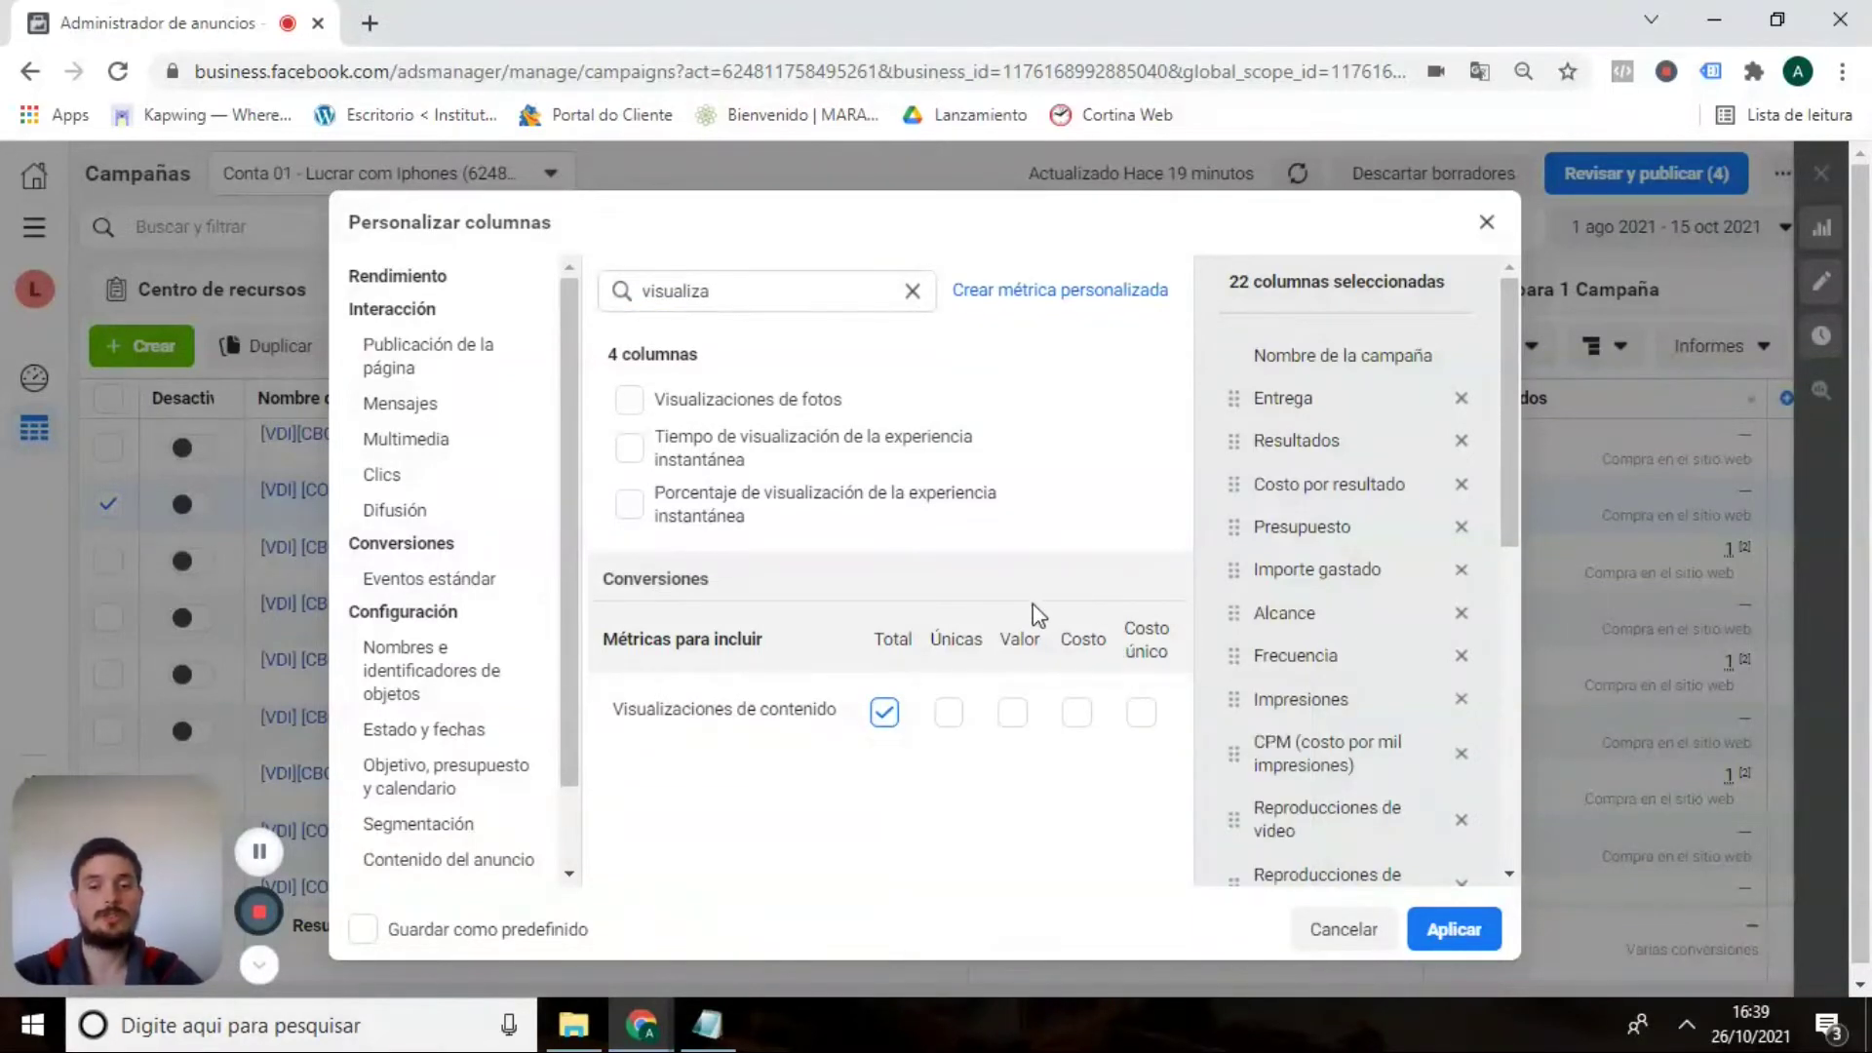
click(1077, 713)
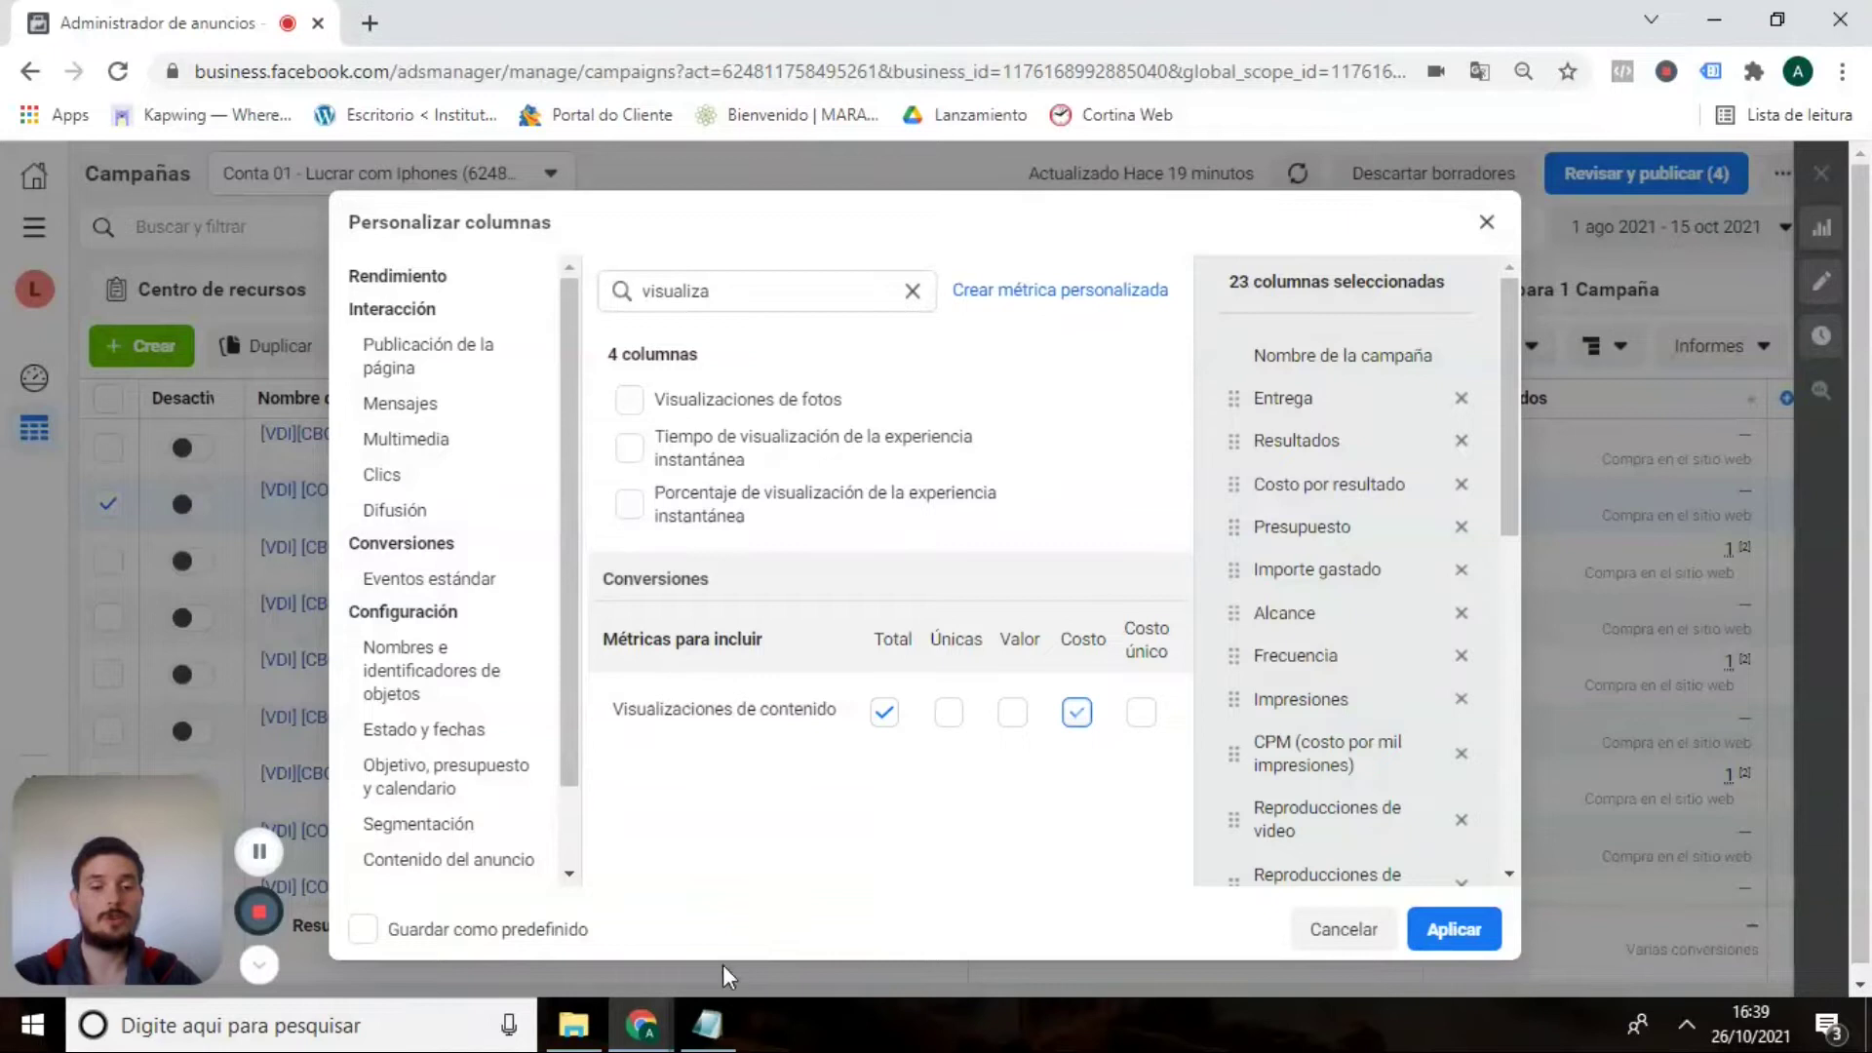
Consult the Notepad metric list, search the available columns for "art" and include Total and Costo for Artículos agregados al carrito.
click(709, 1026)
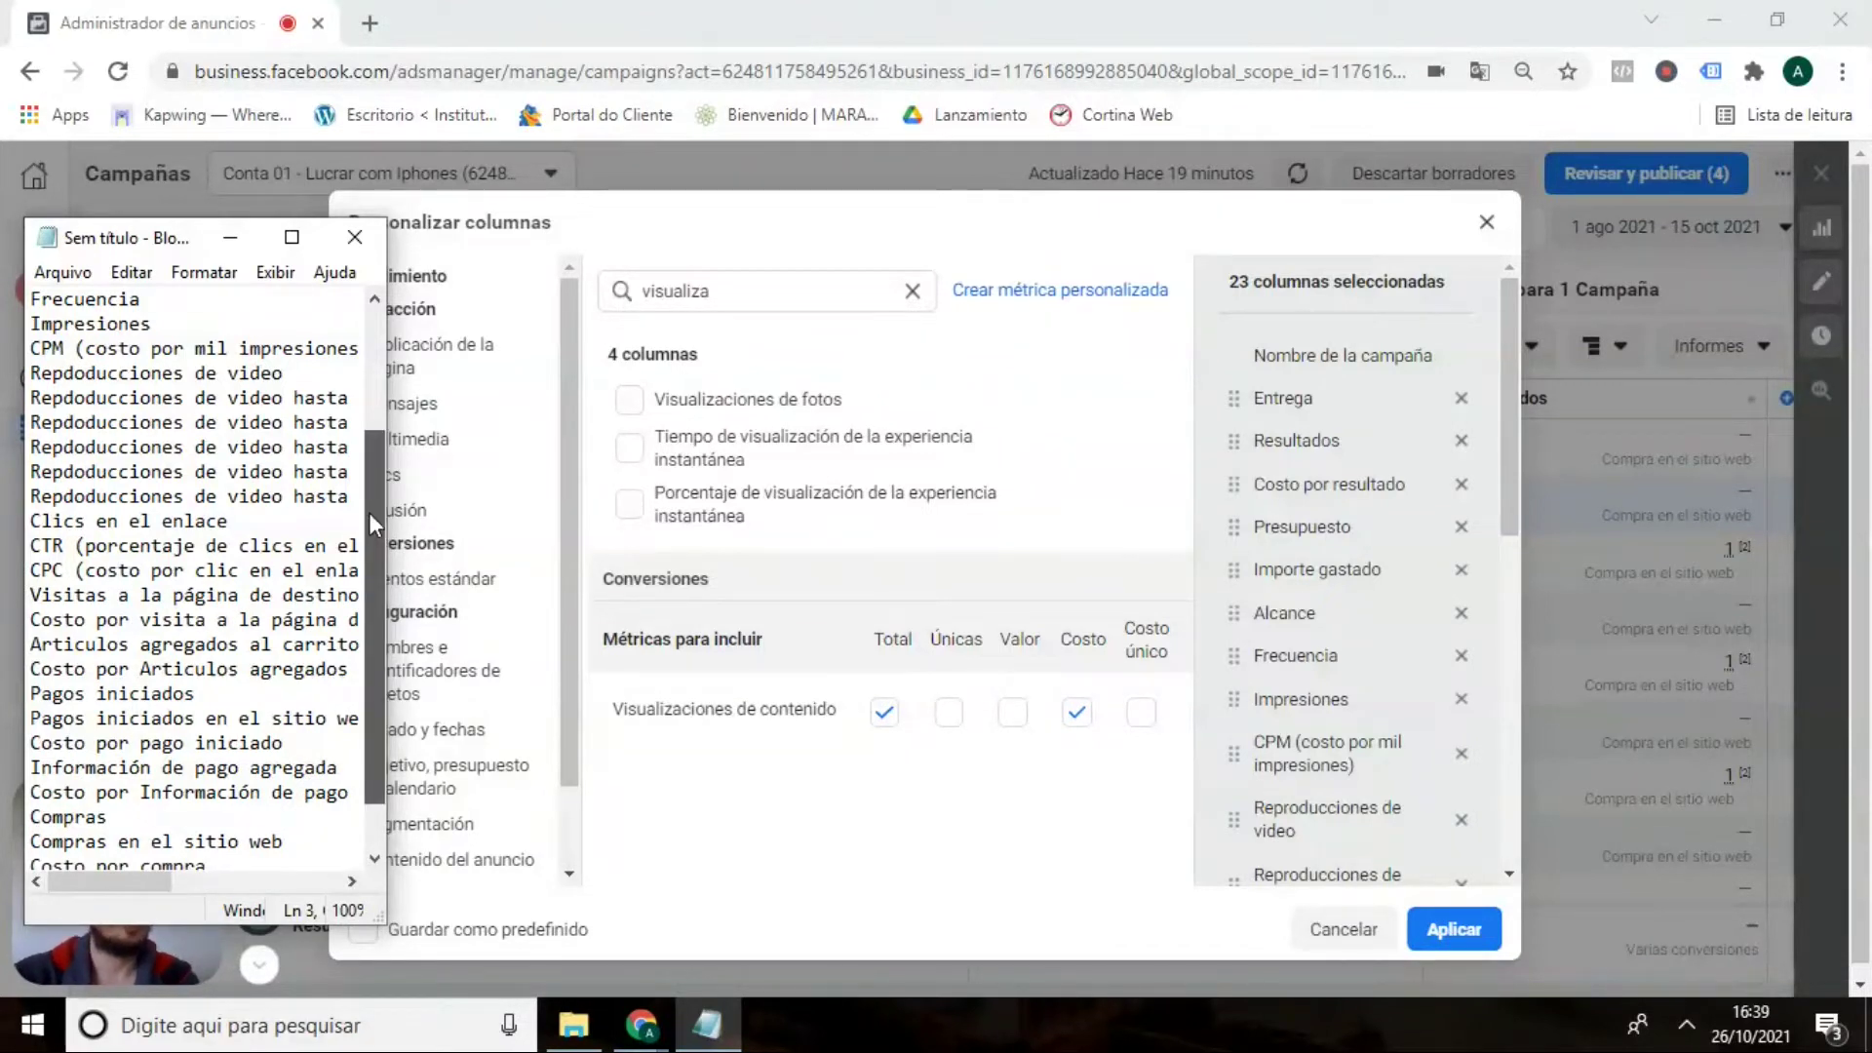
drag(369, 512, 371, 518)
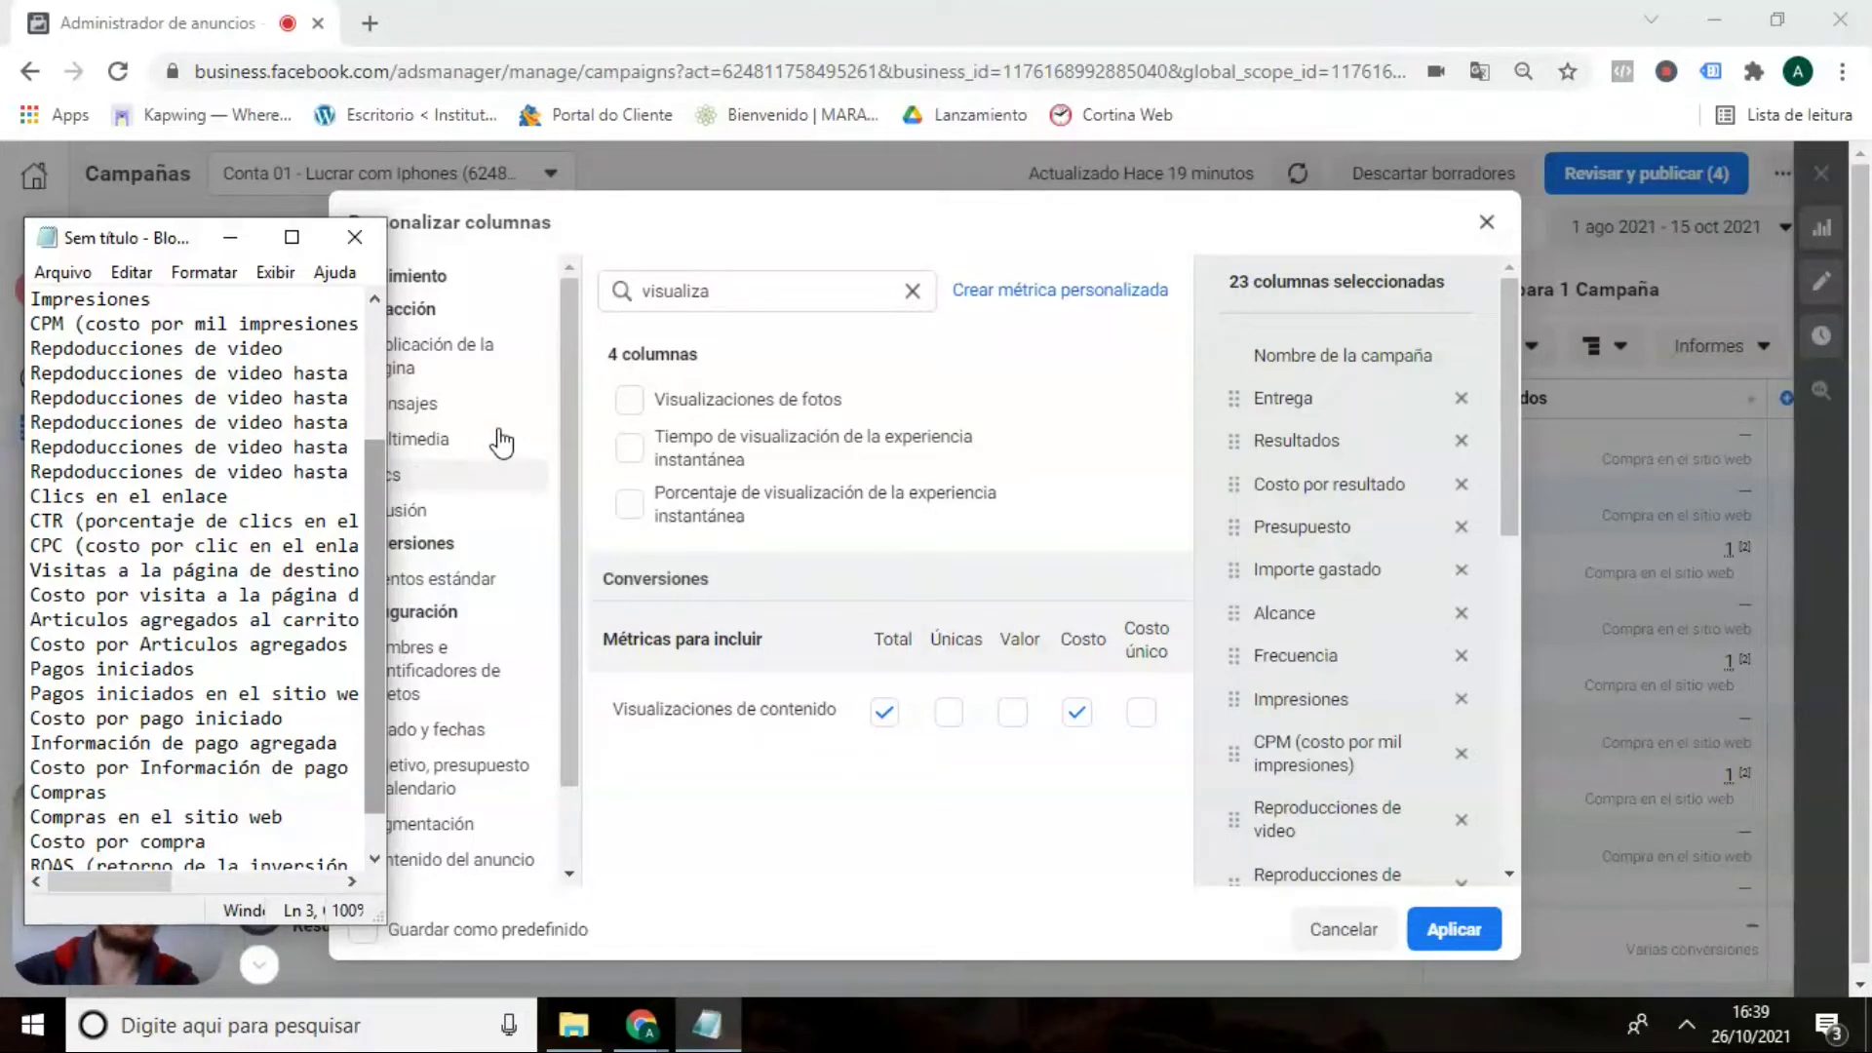
click(693, 294)
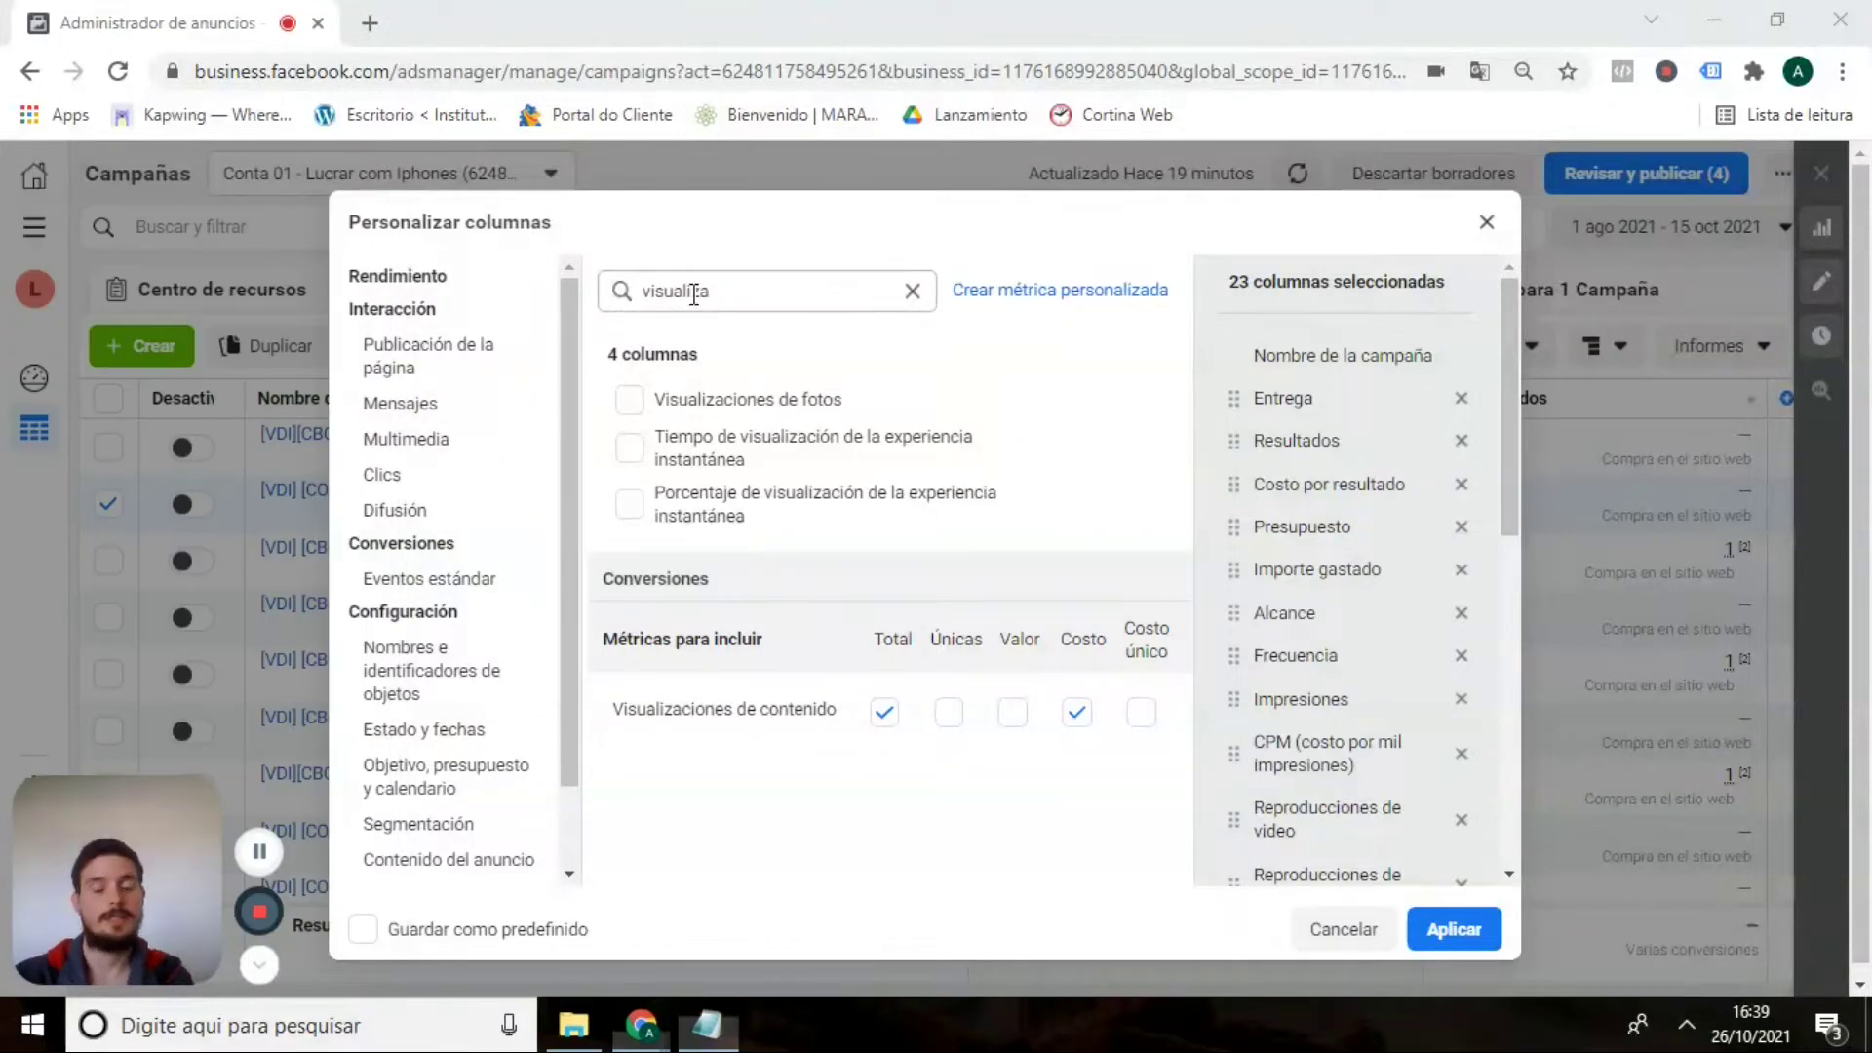
double_click(694, 293)
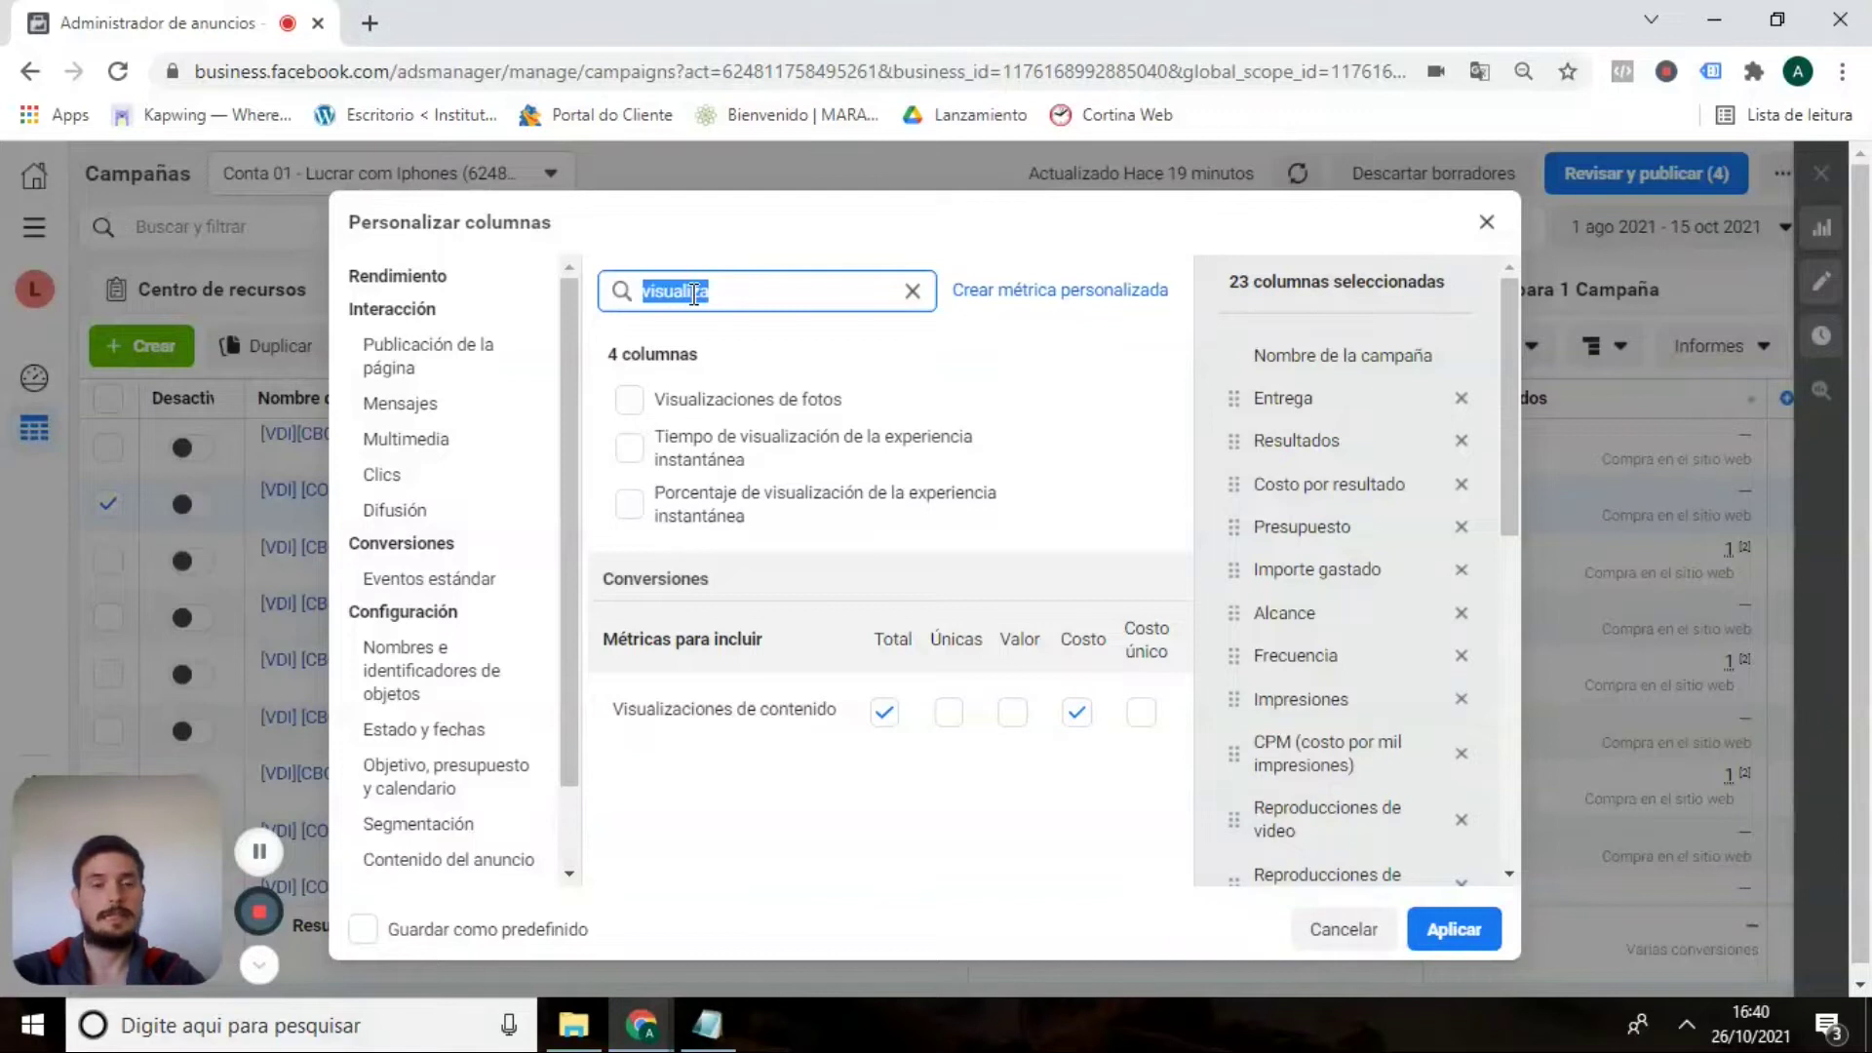
text(artic)
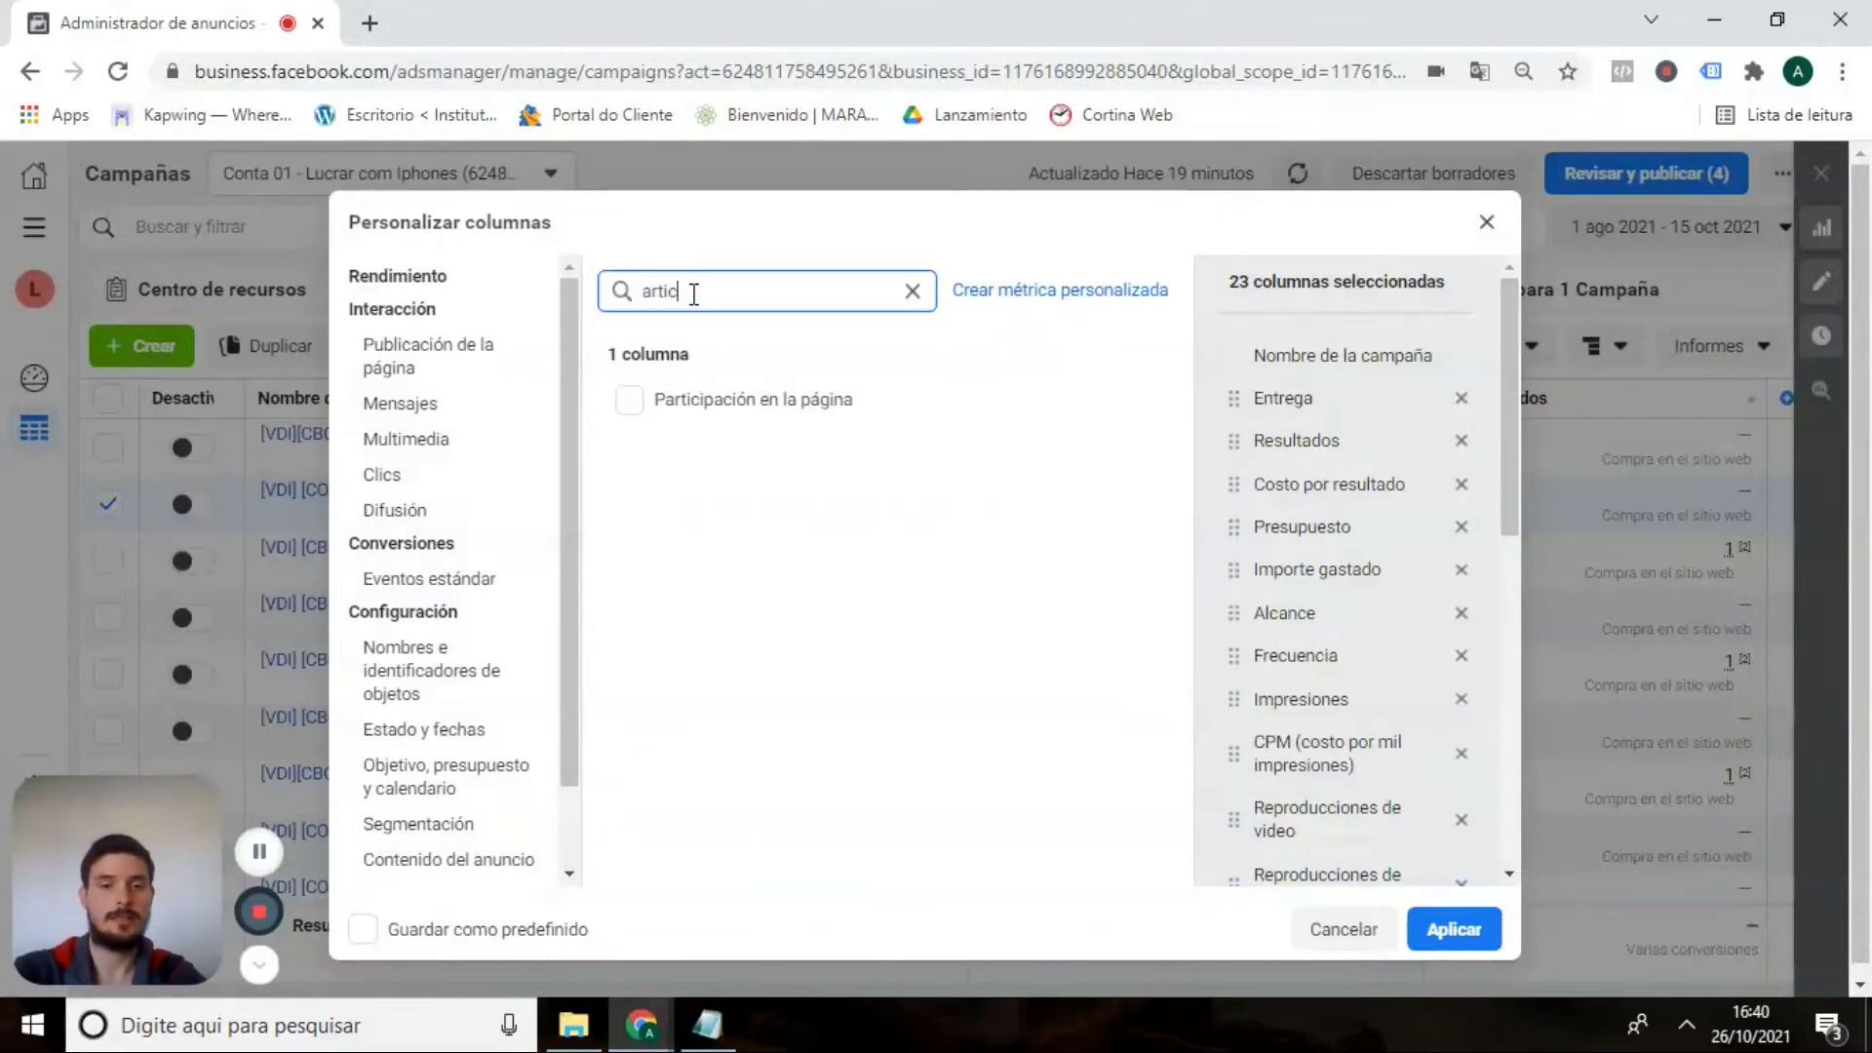
text(u)
key(BackSpace)
key(BackSpace)
key(BackSpace)
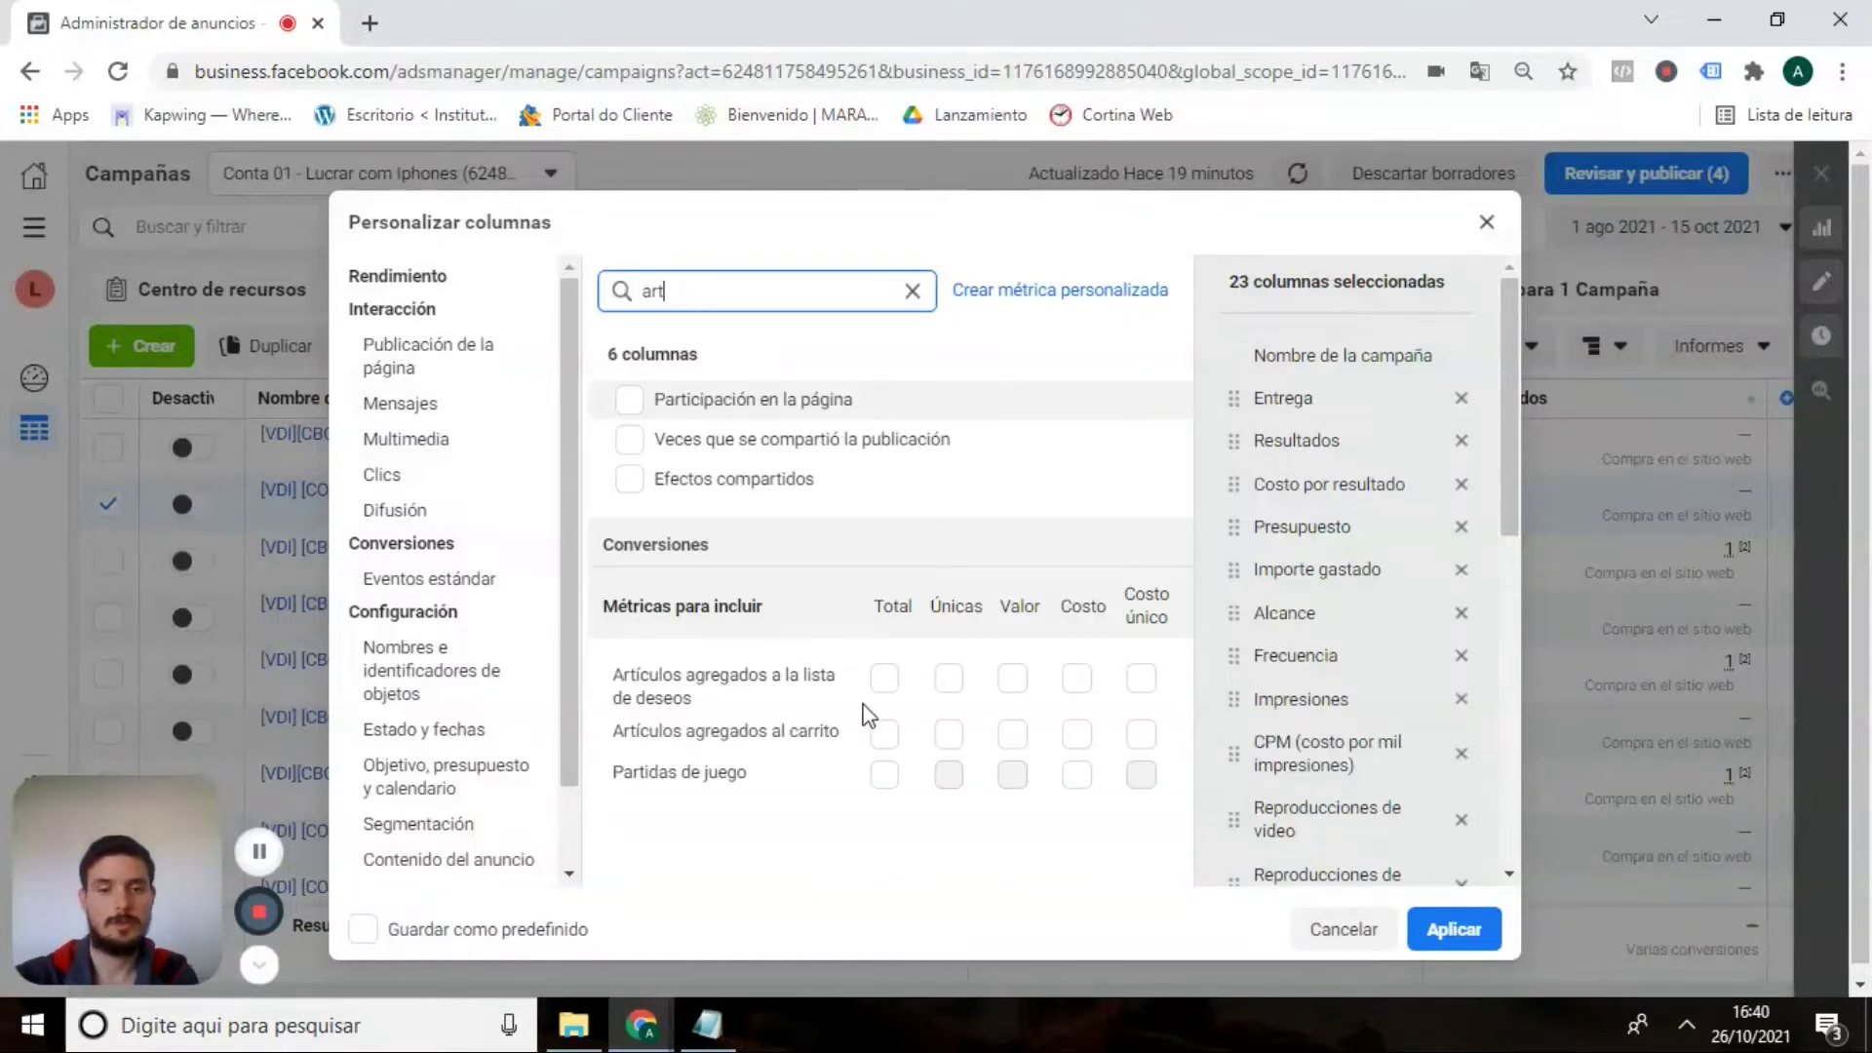
click(882, 741)
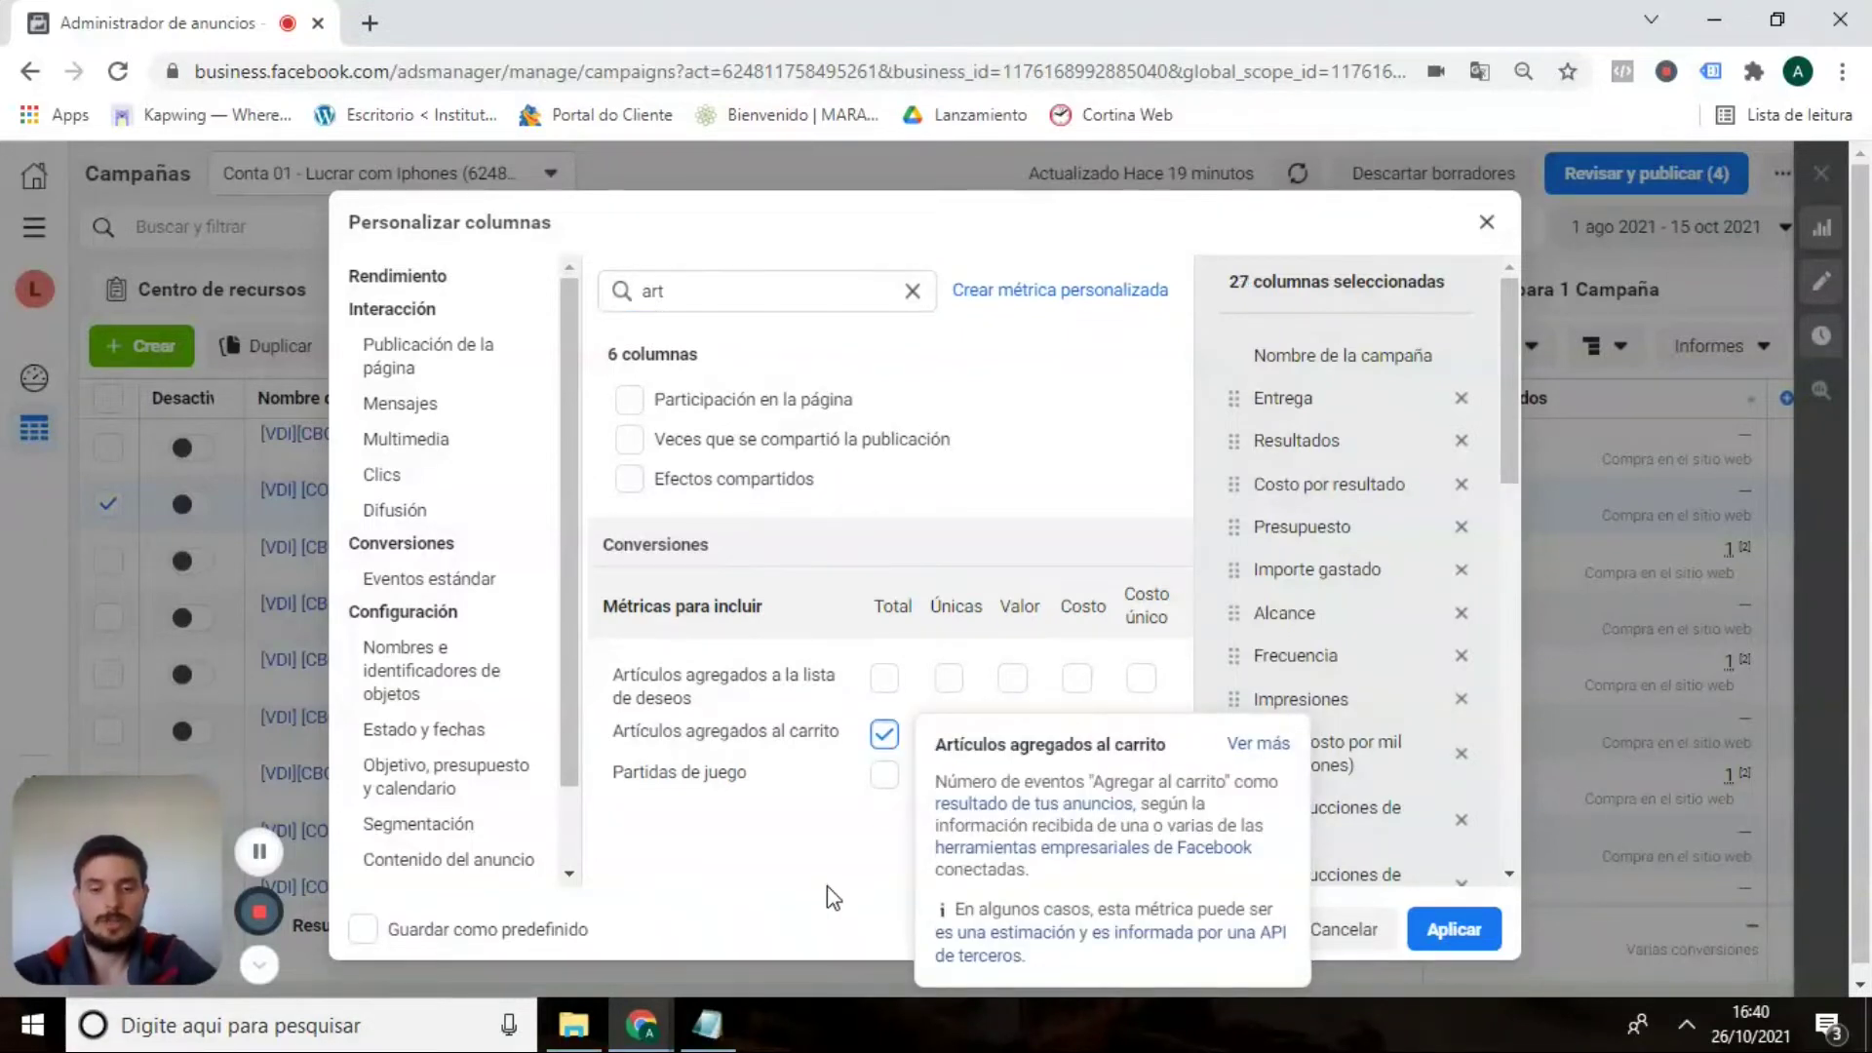
click(1078, 740)
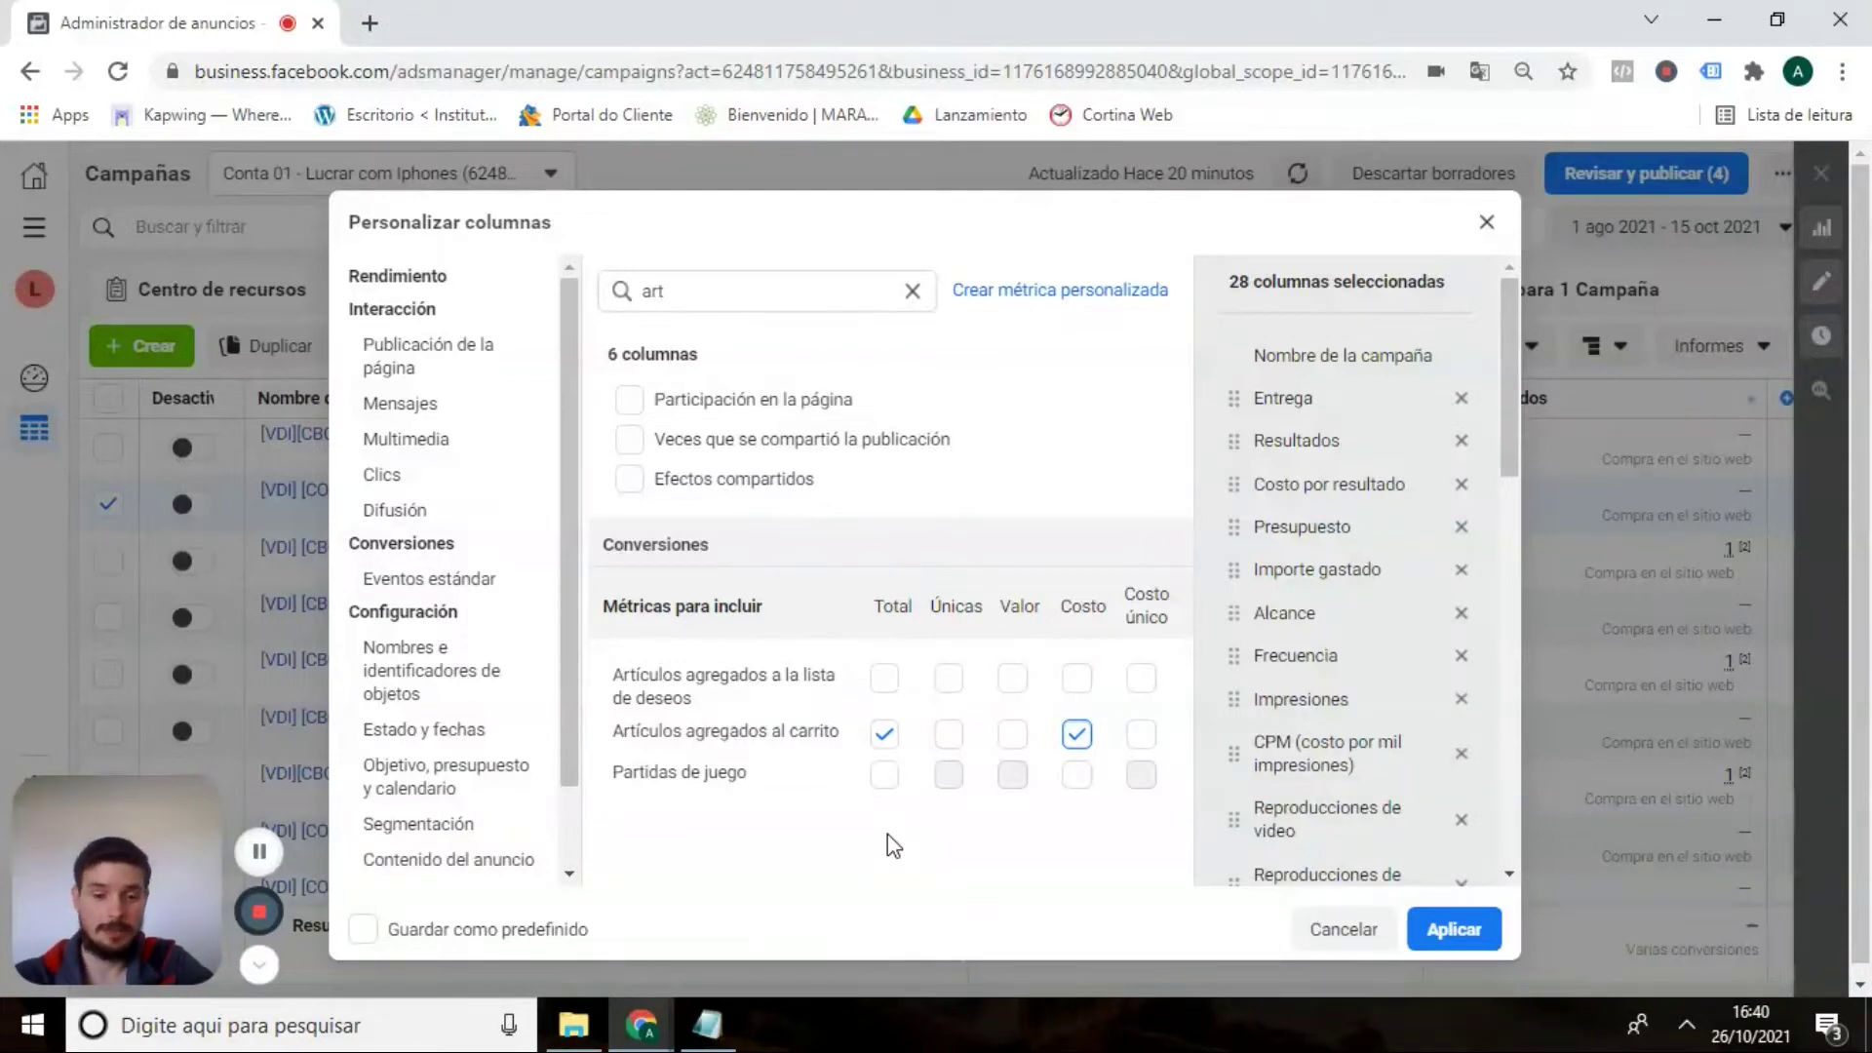
Check the Notepad list, search the columns for "pagos" and include Total and Costo for Pagos iniciados.
click(722, 1042)
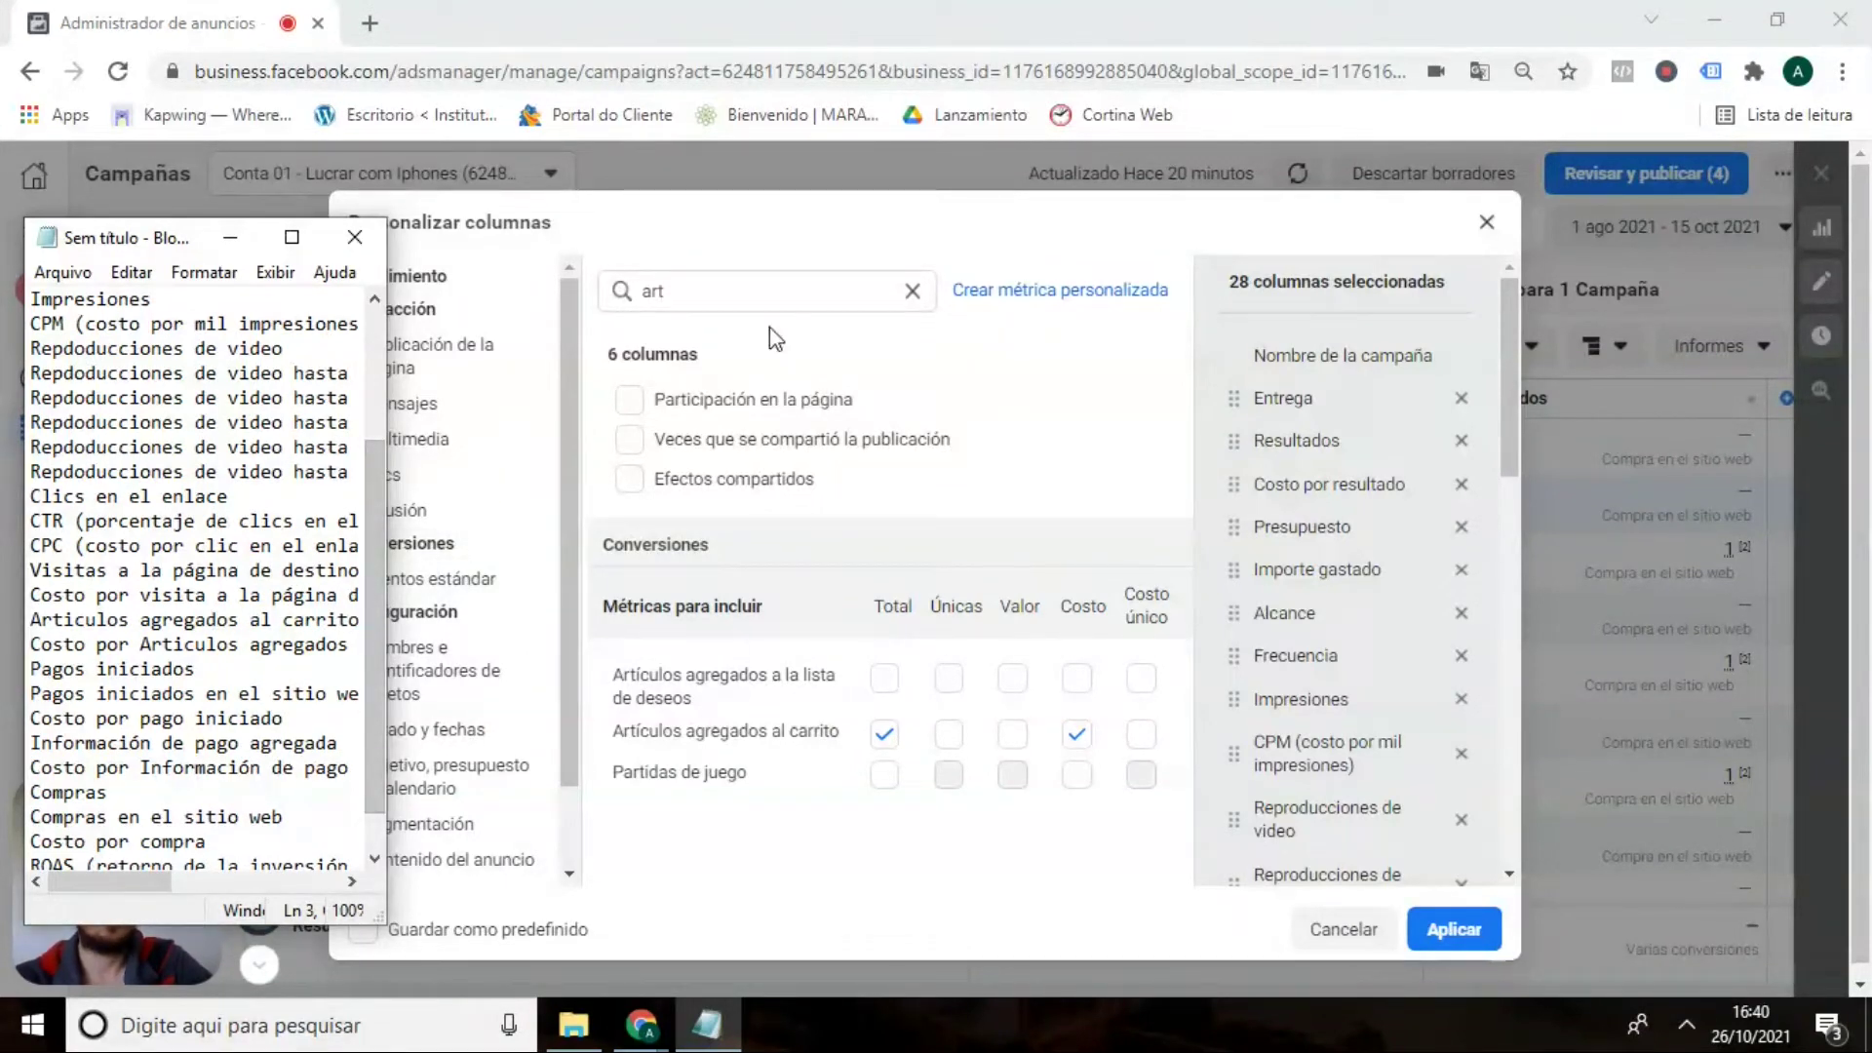
click(718, 302)
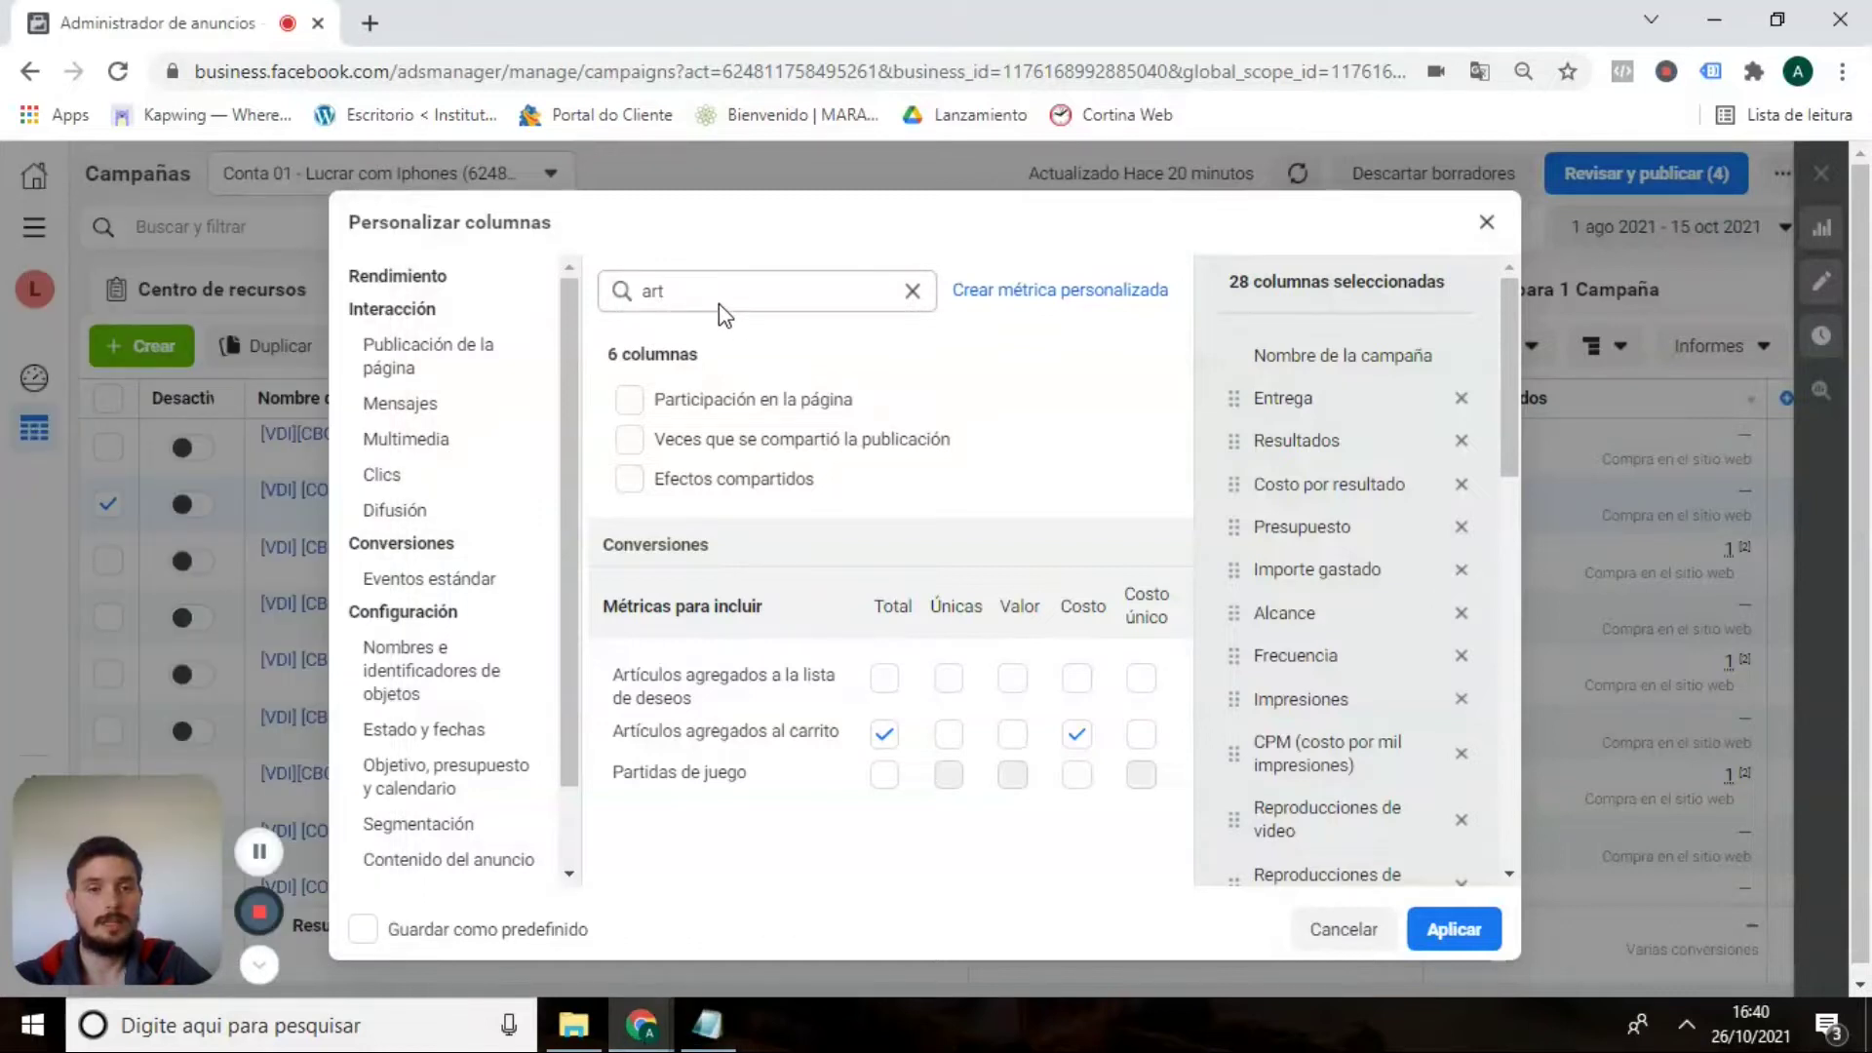
double_click(719, 290)
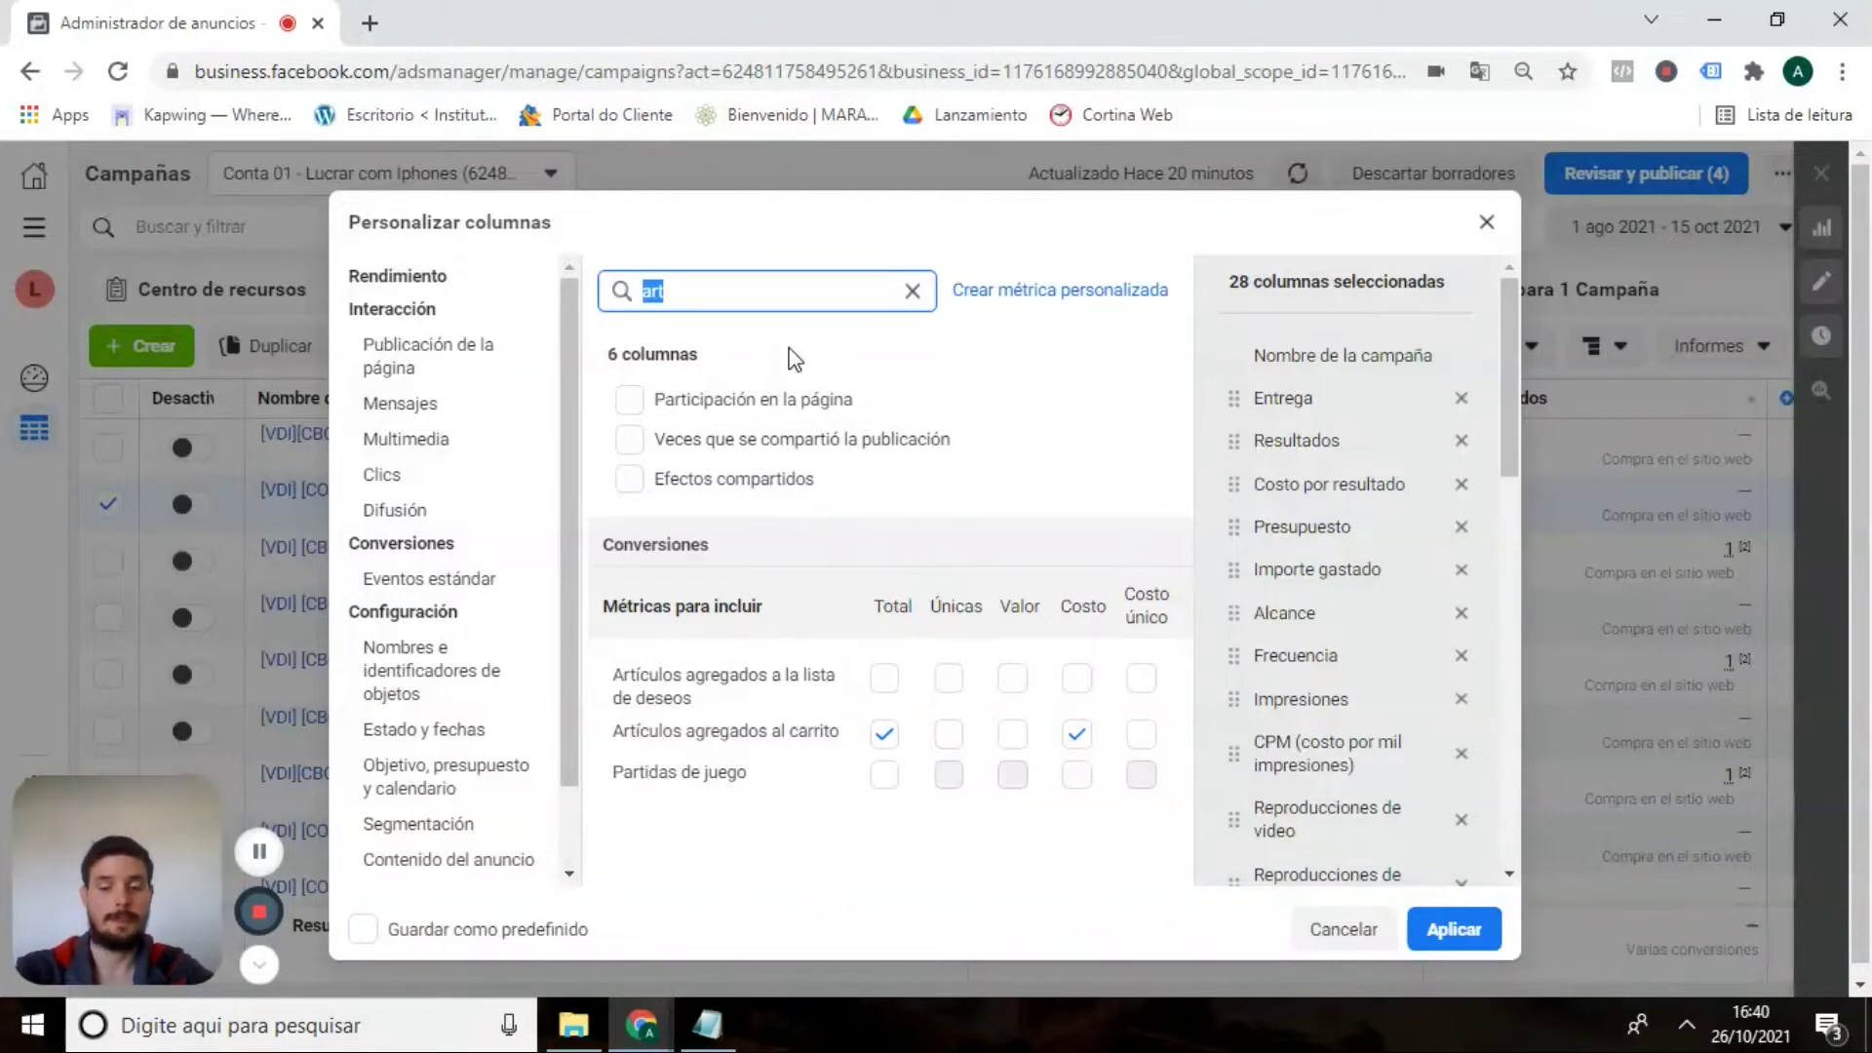
text(pagos)
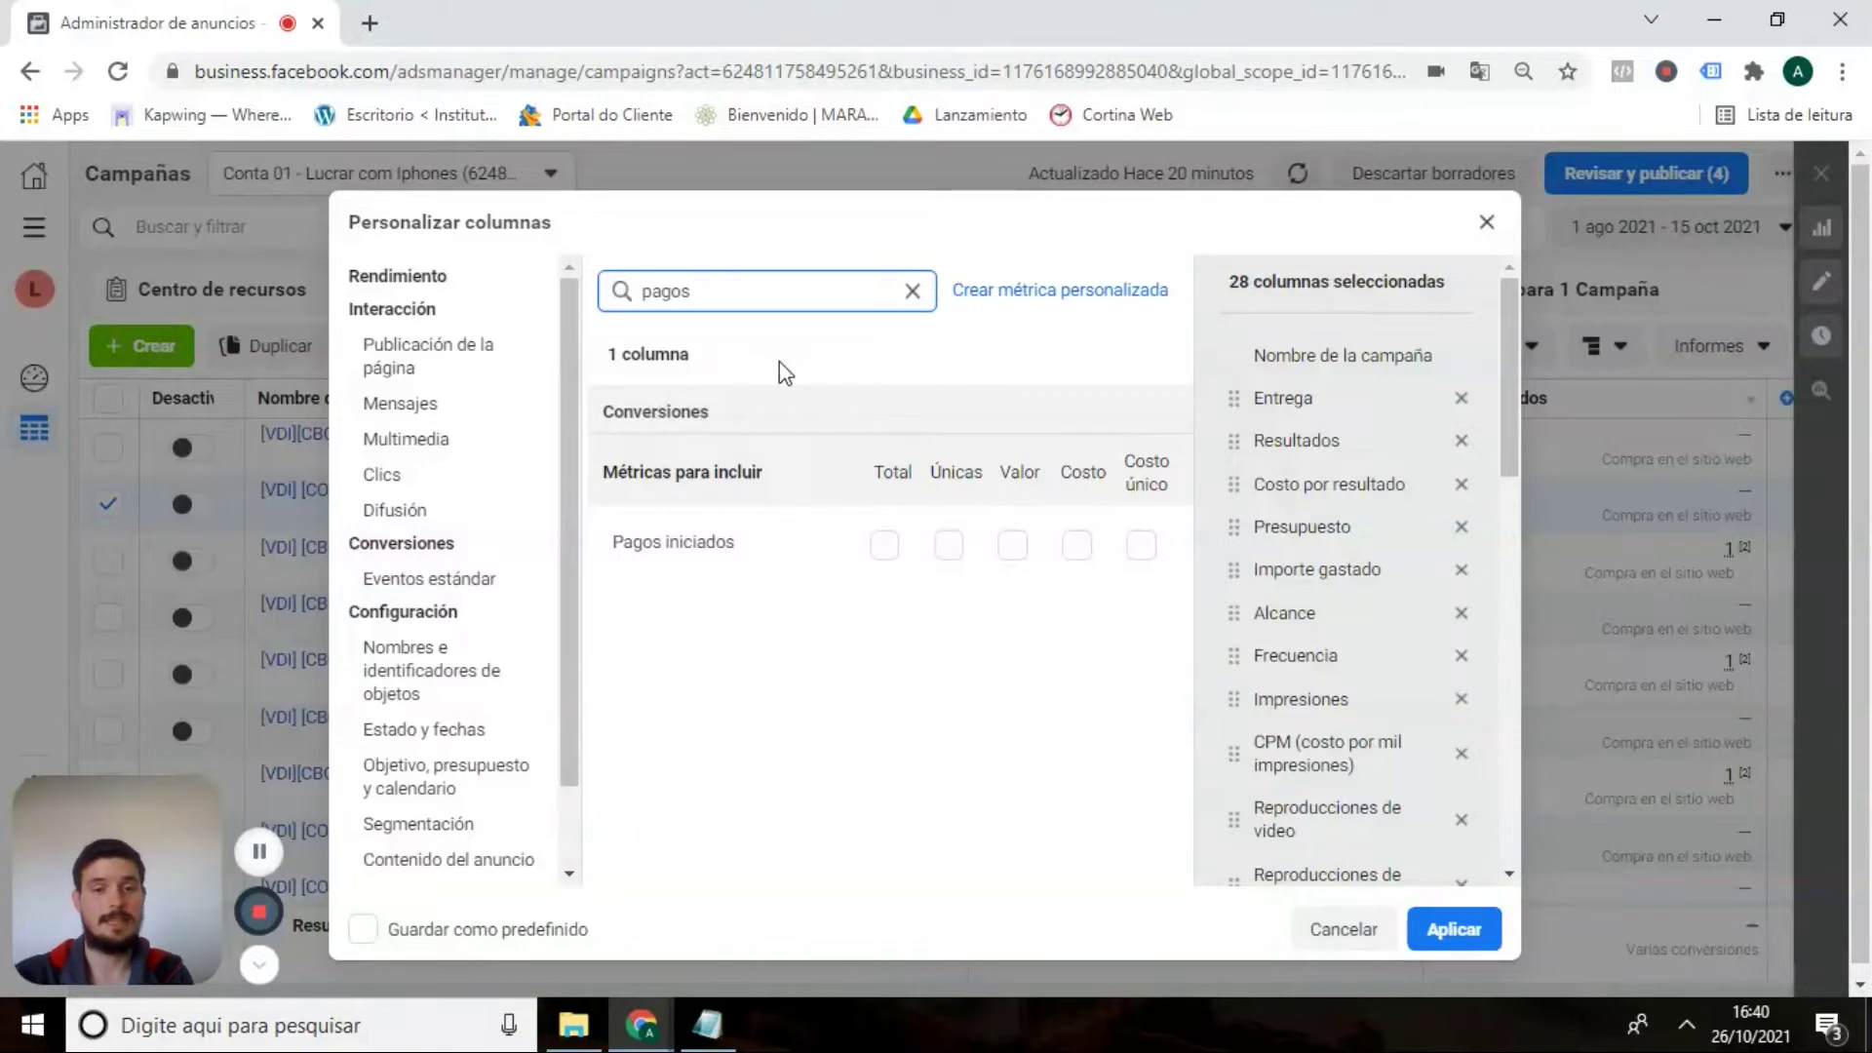
mouse_move(886, 561)
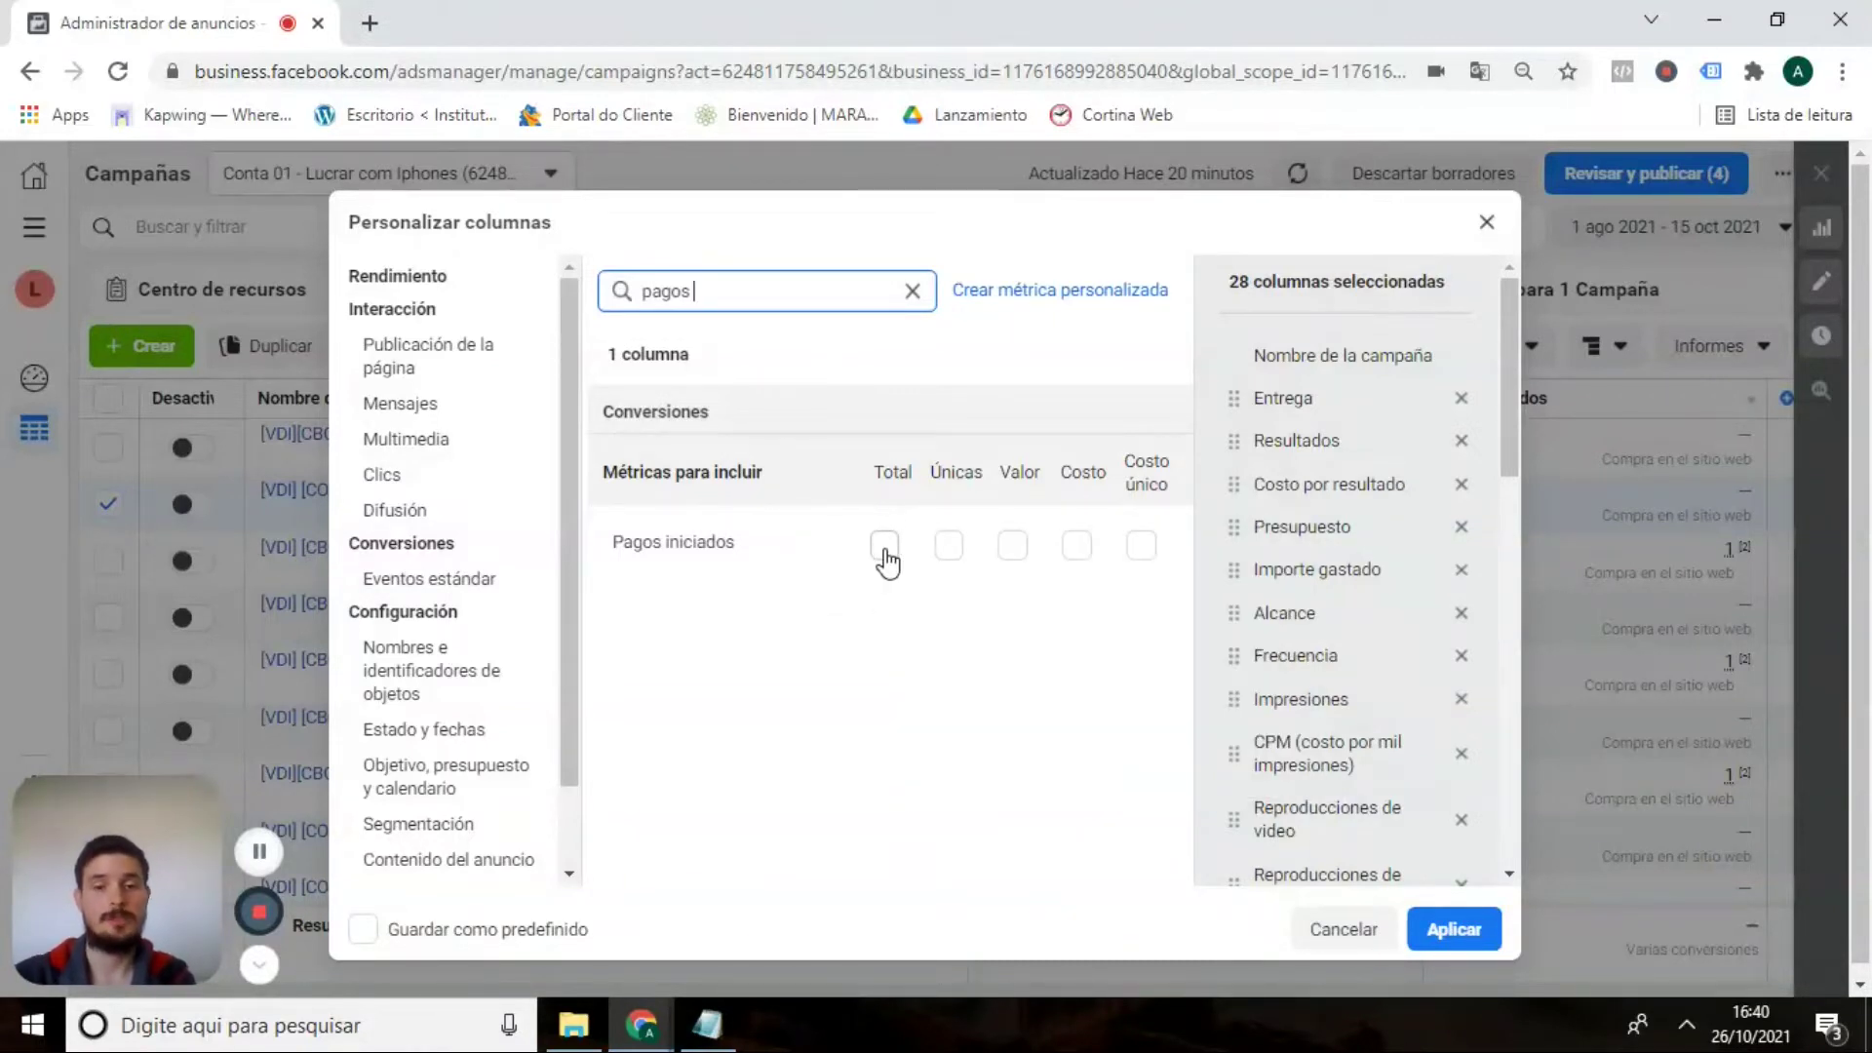
click(885, 548)
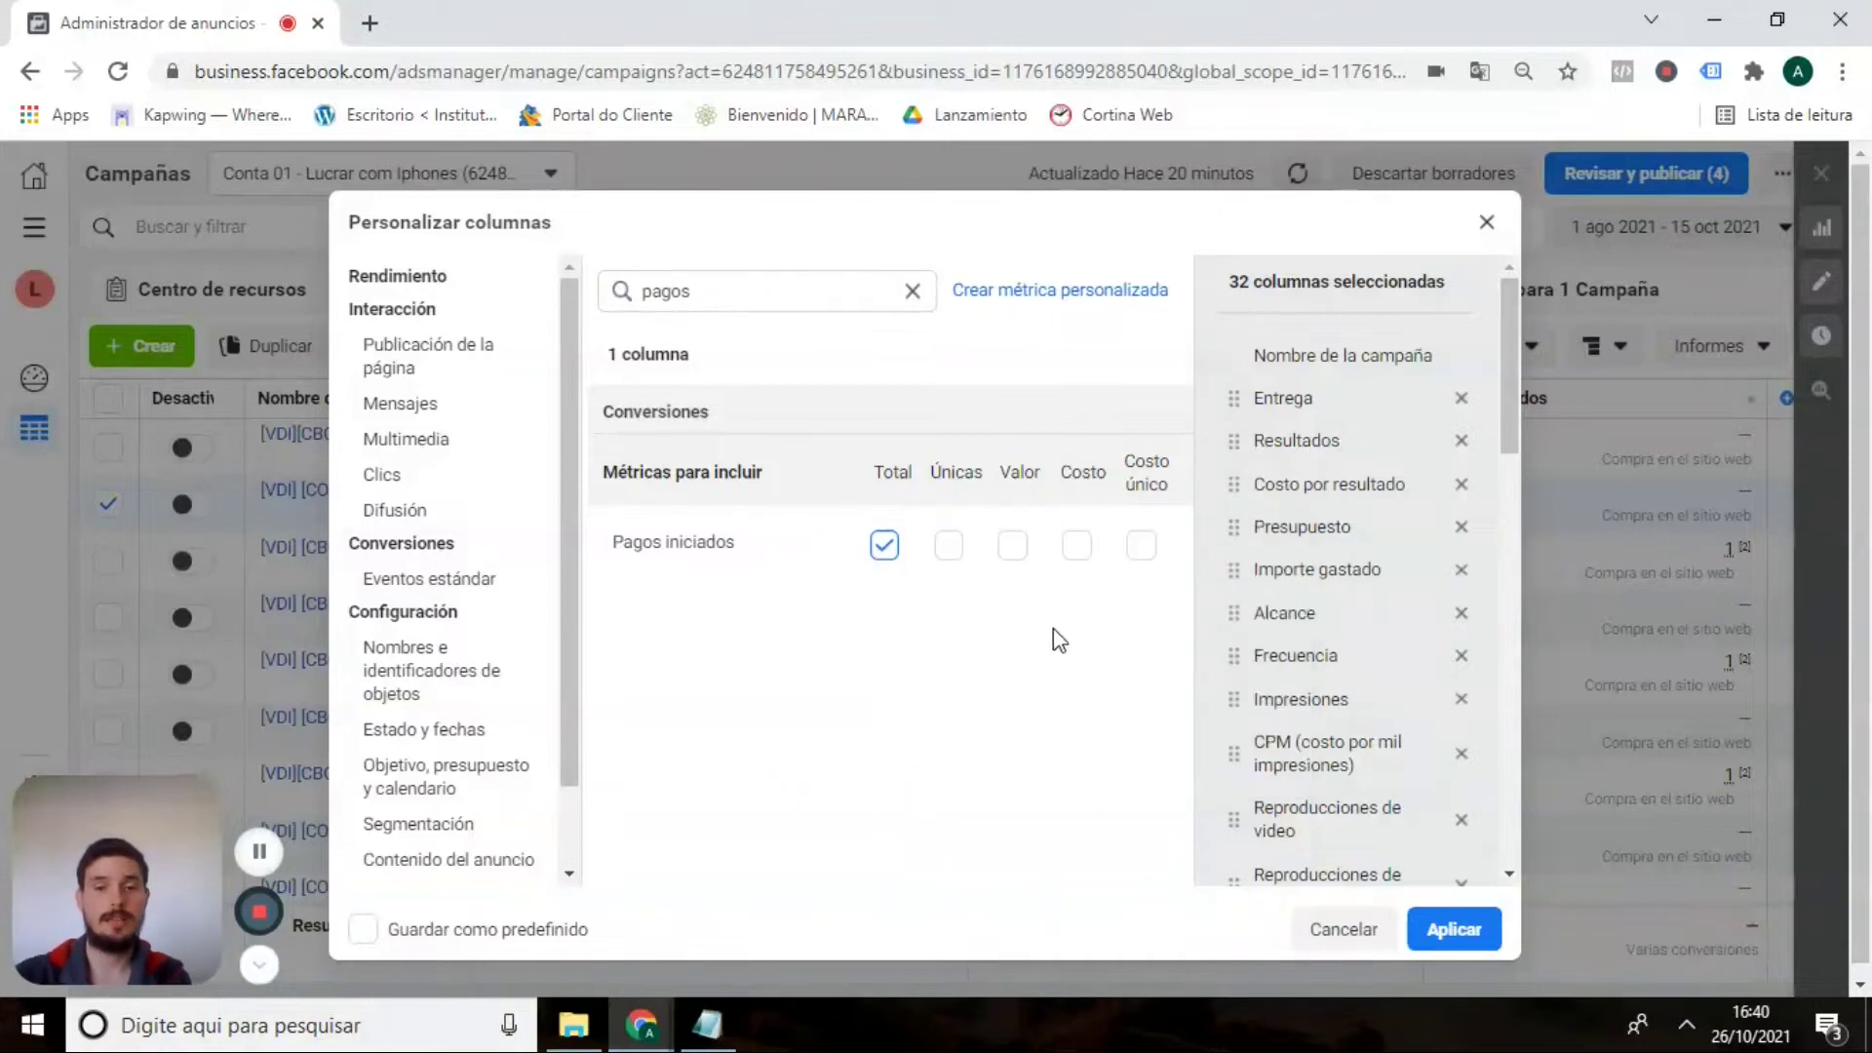
click(1078, 547)
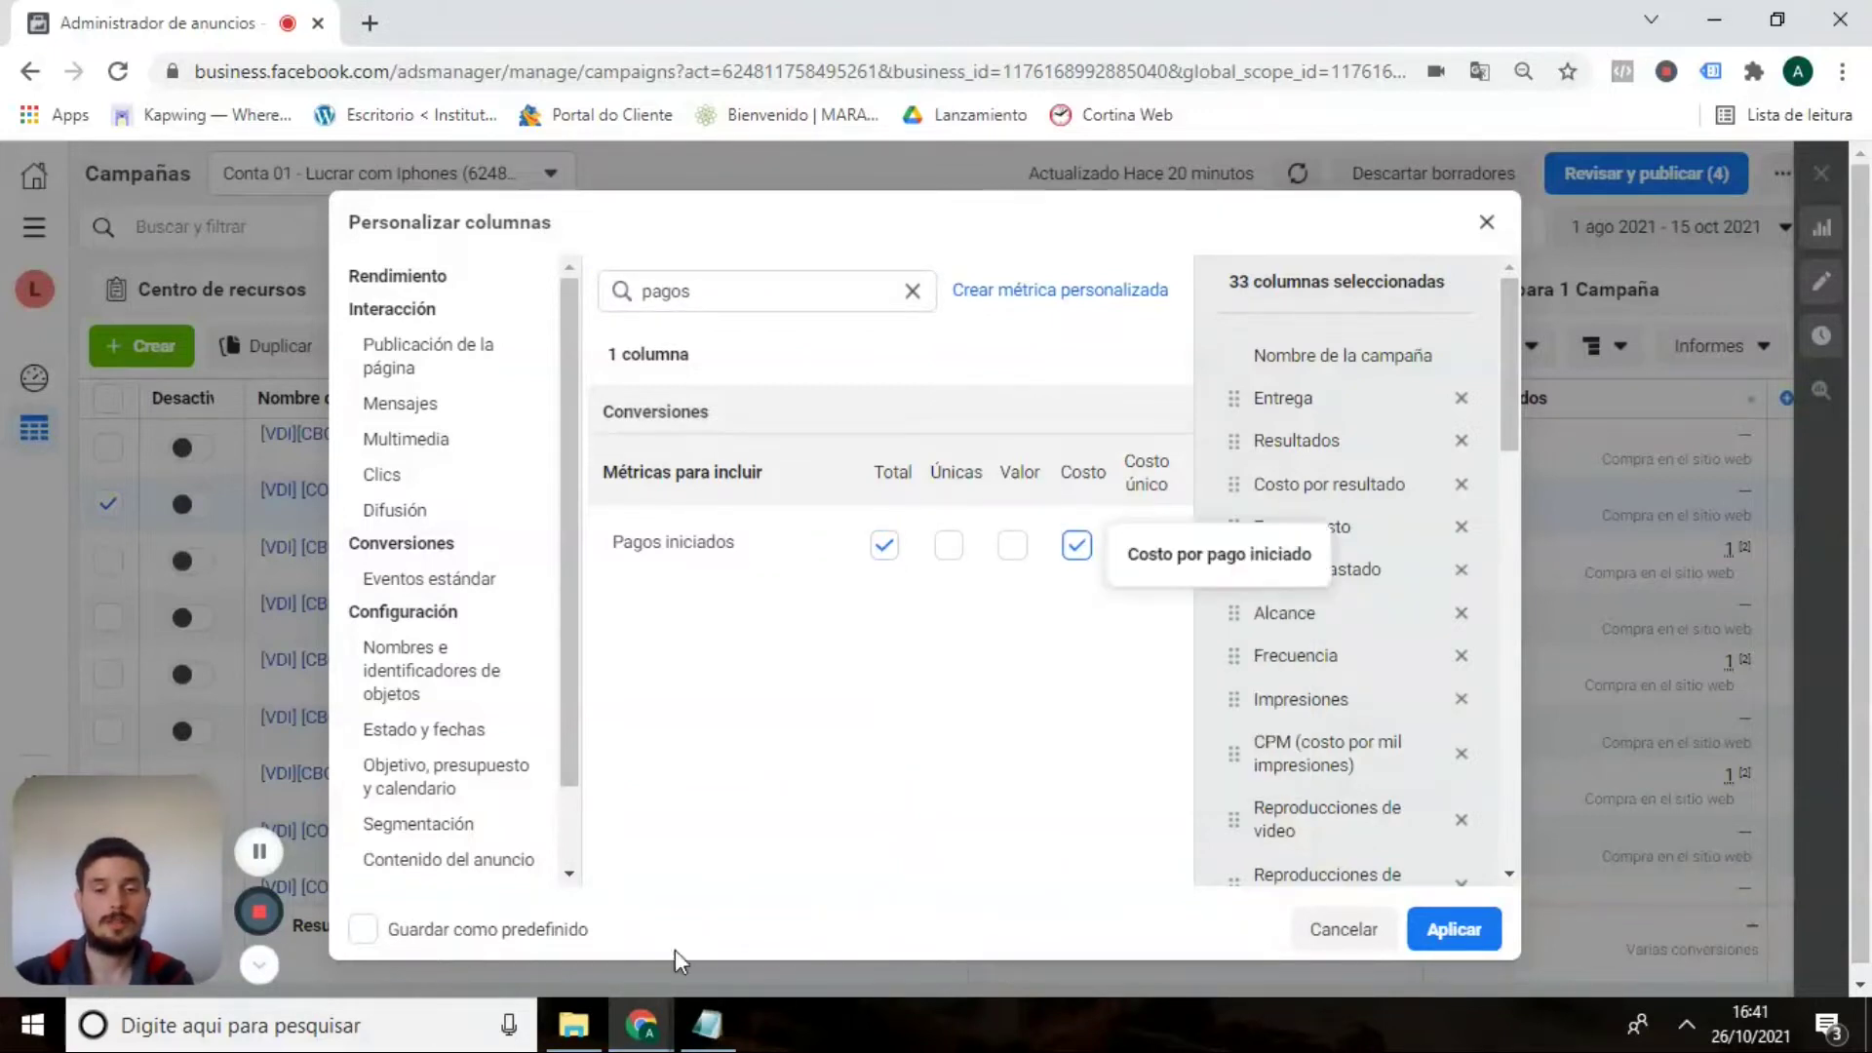
Recheck the Notepad list, search the columns for "inform" and include Total and Costo for Información de pago agregada.
click(709, 1031)
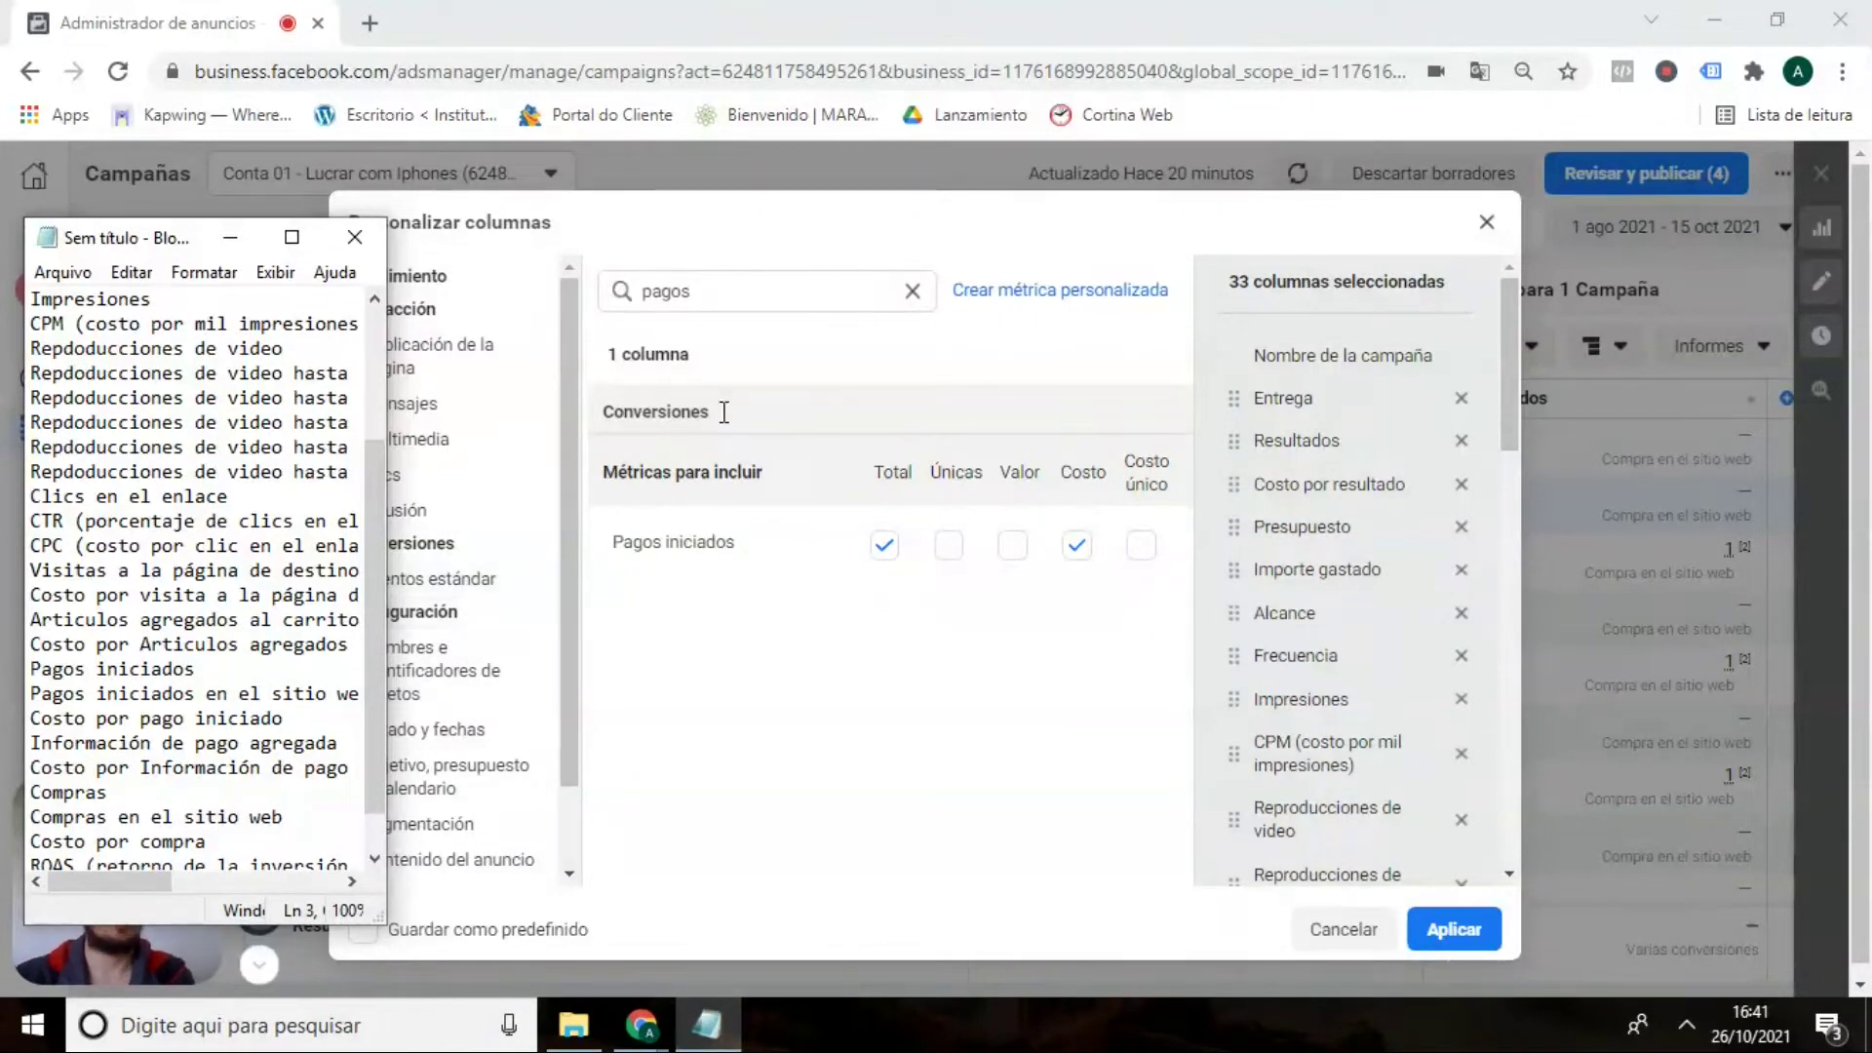
double_click(723, 298)
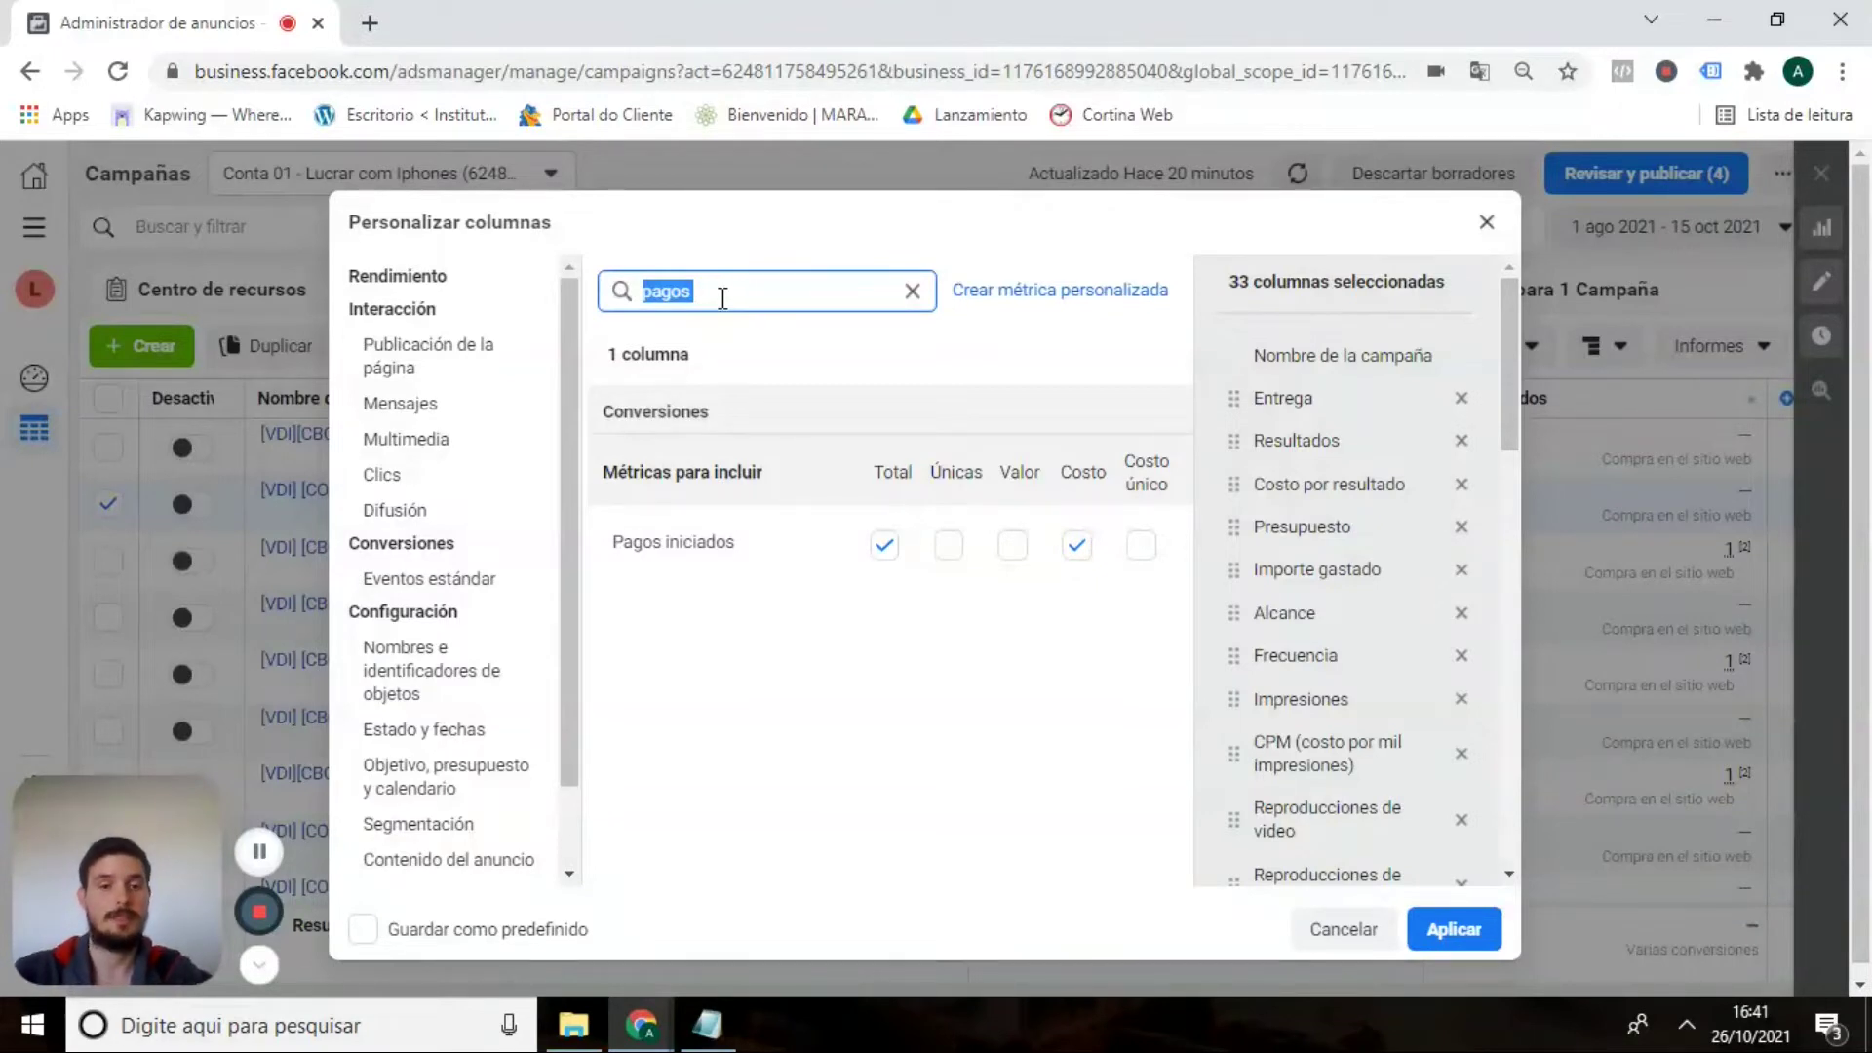
click(707, 1025)
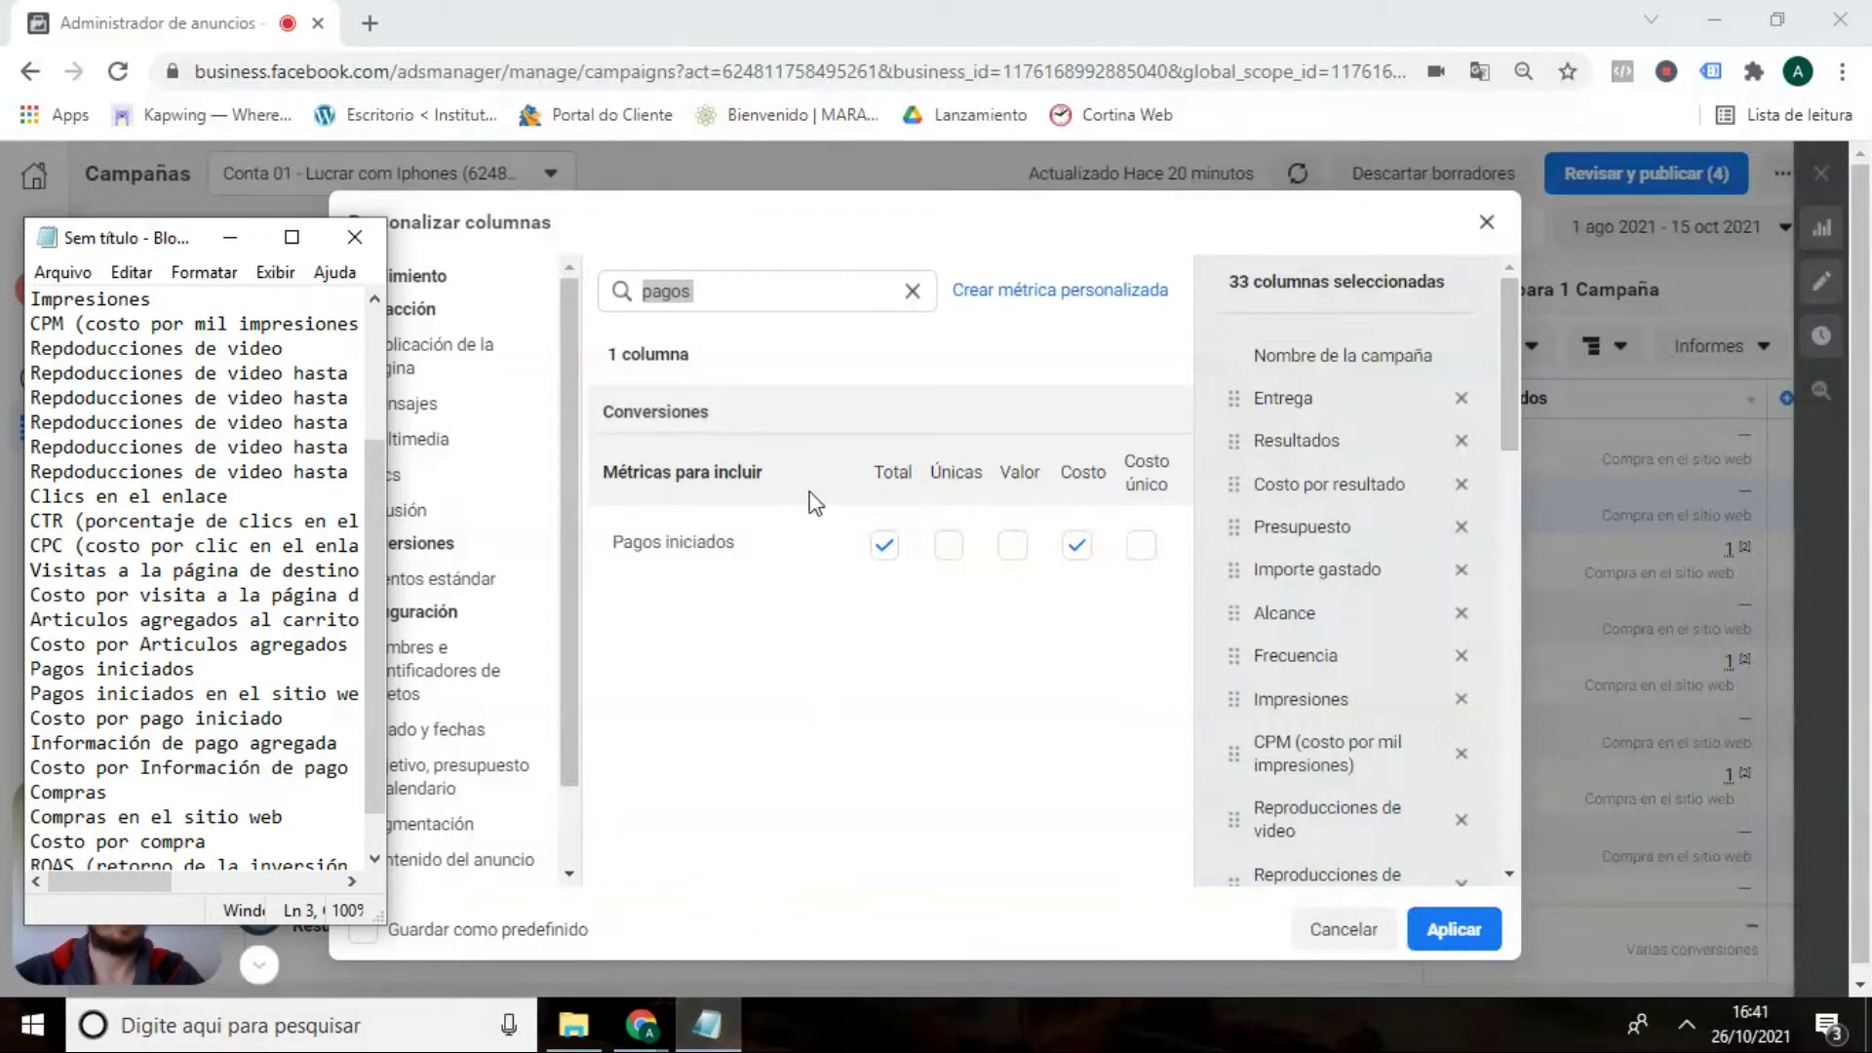
text(i)
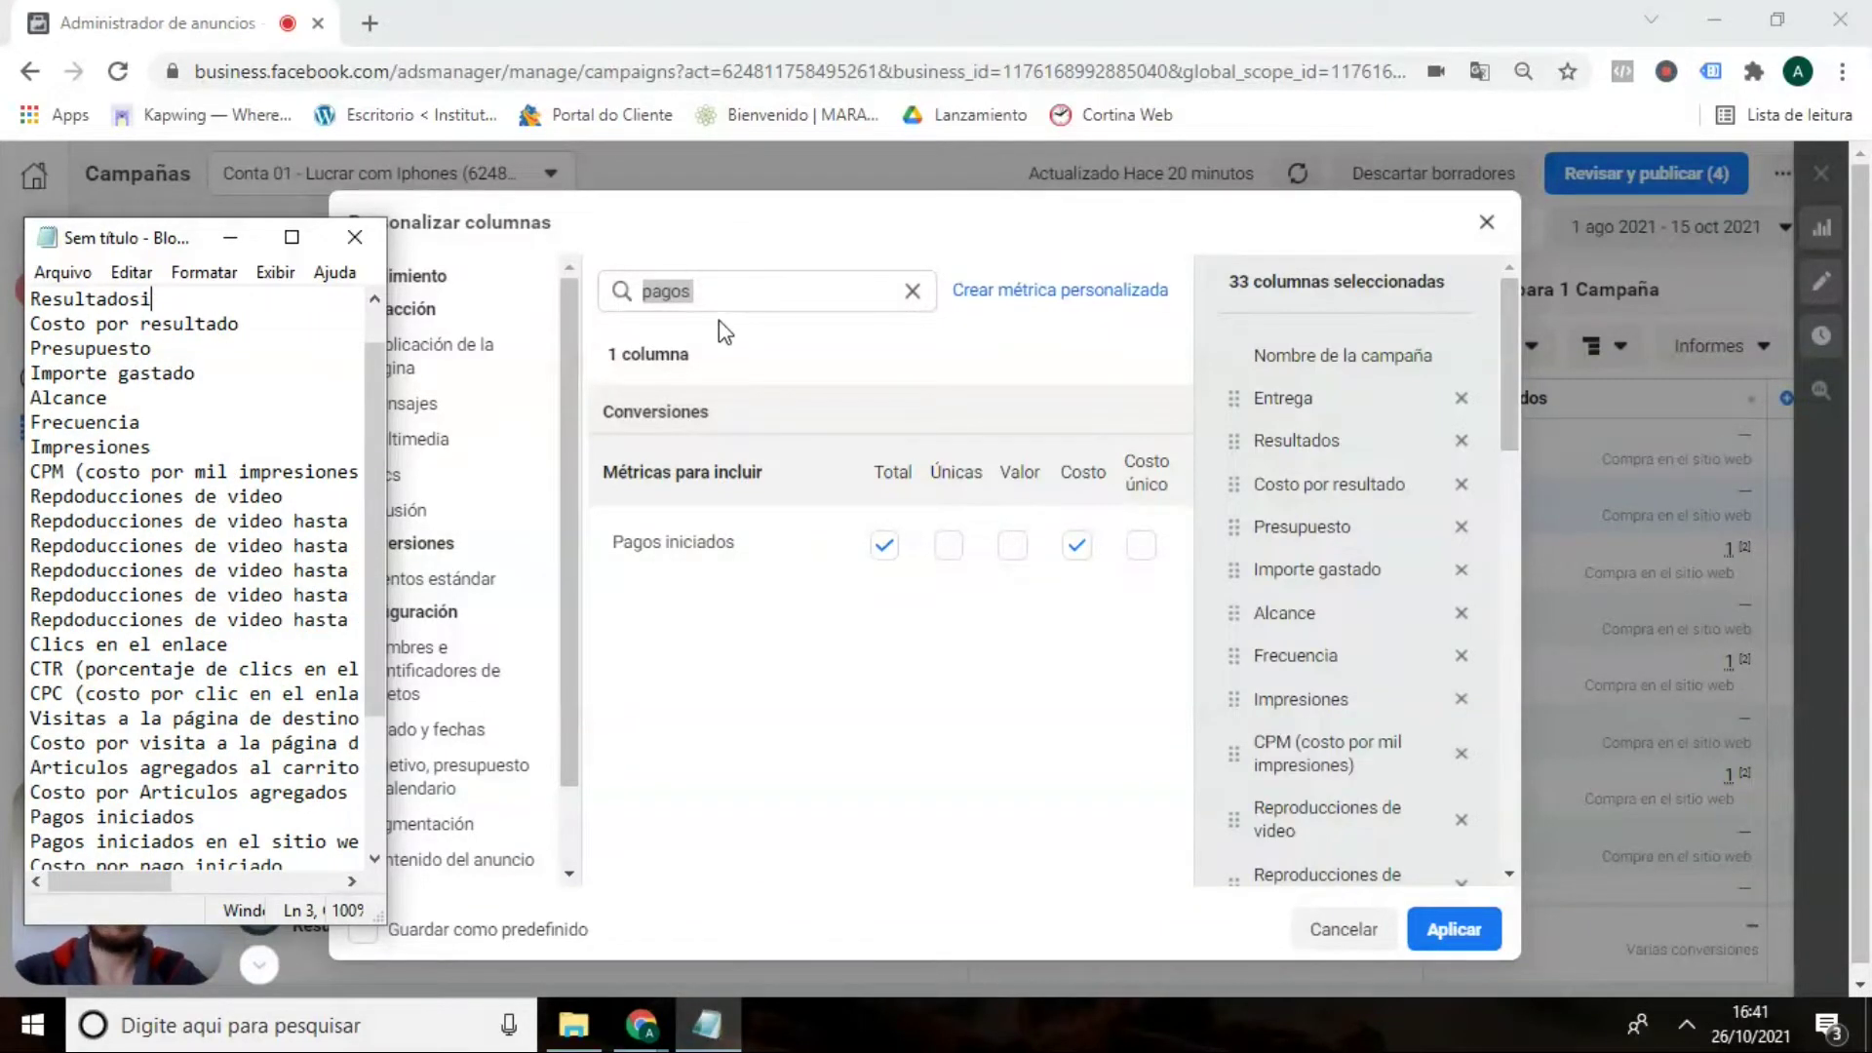
click(718, 316)
double_click(727, 293)
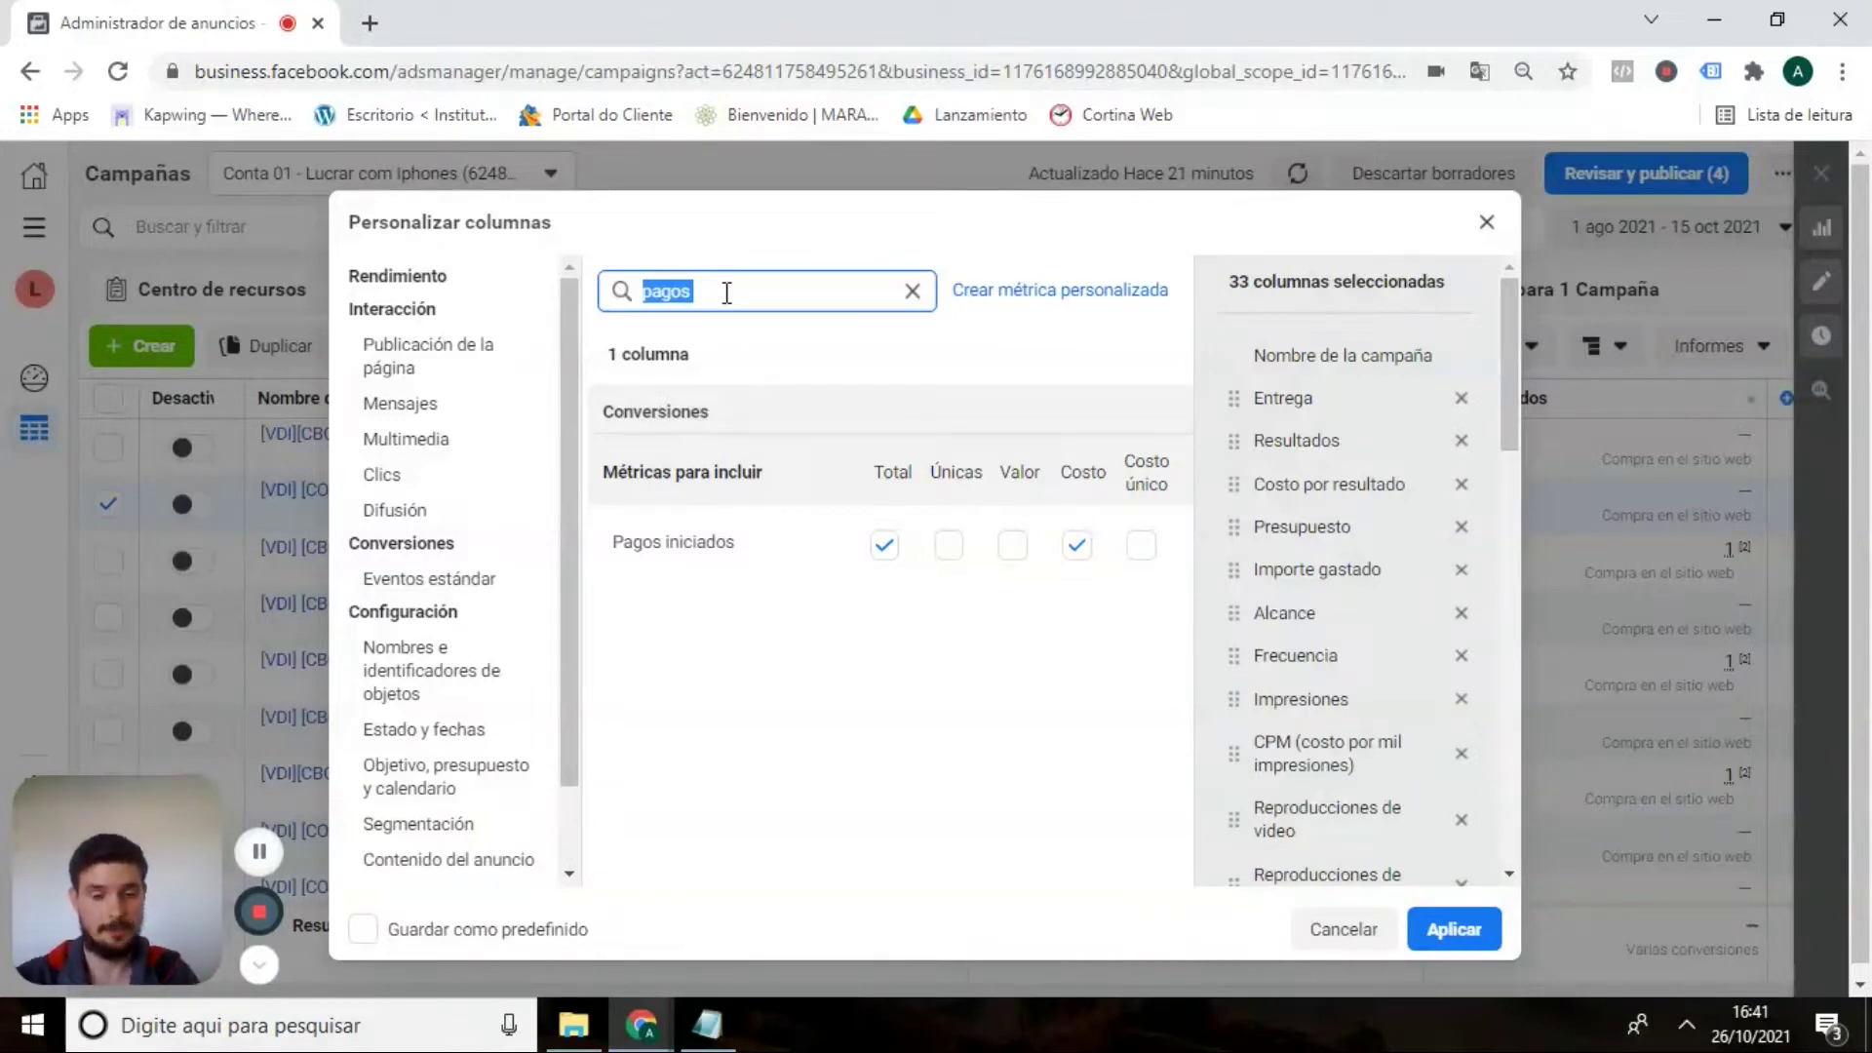
text(inform)
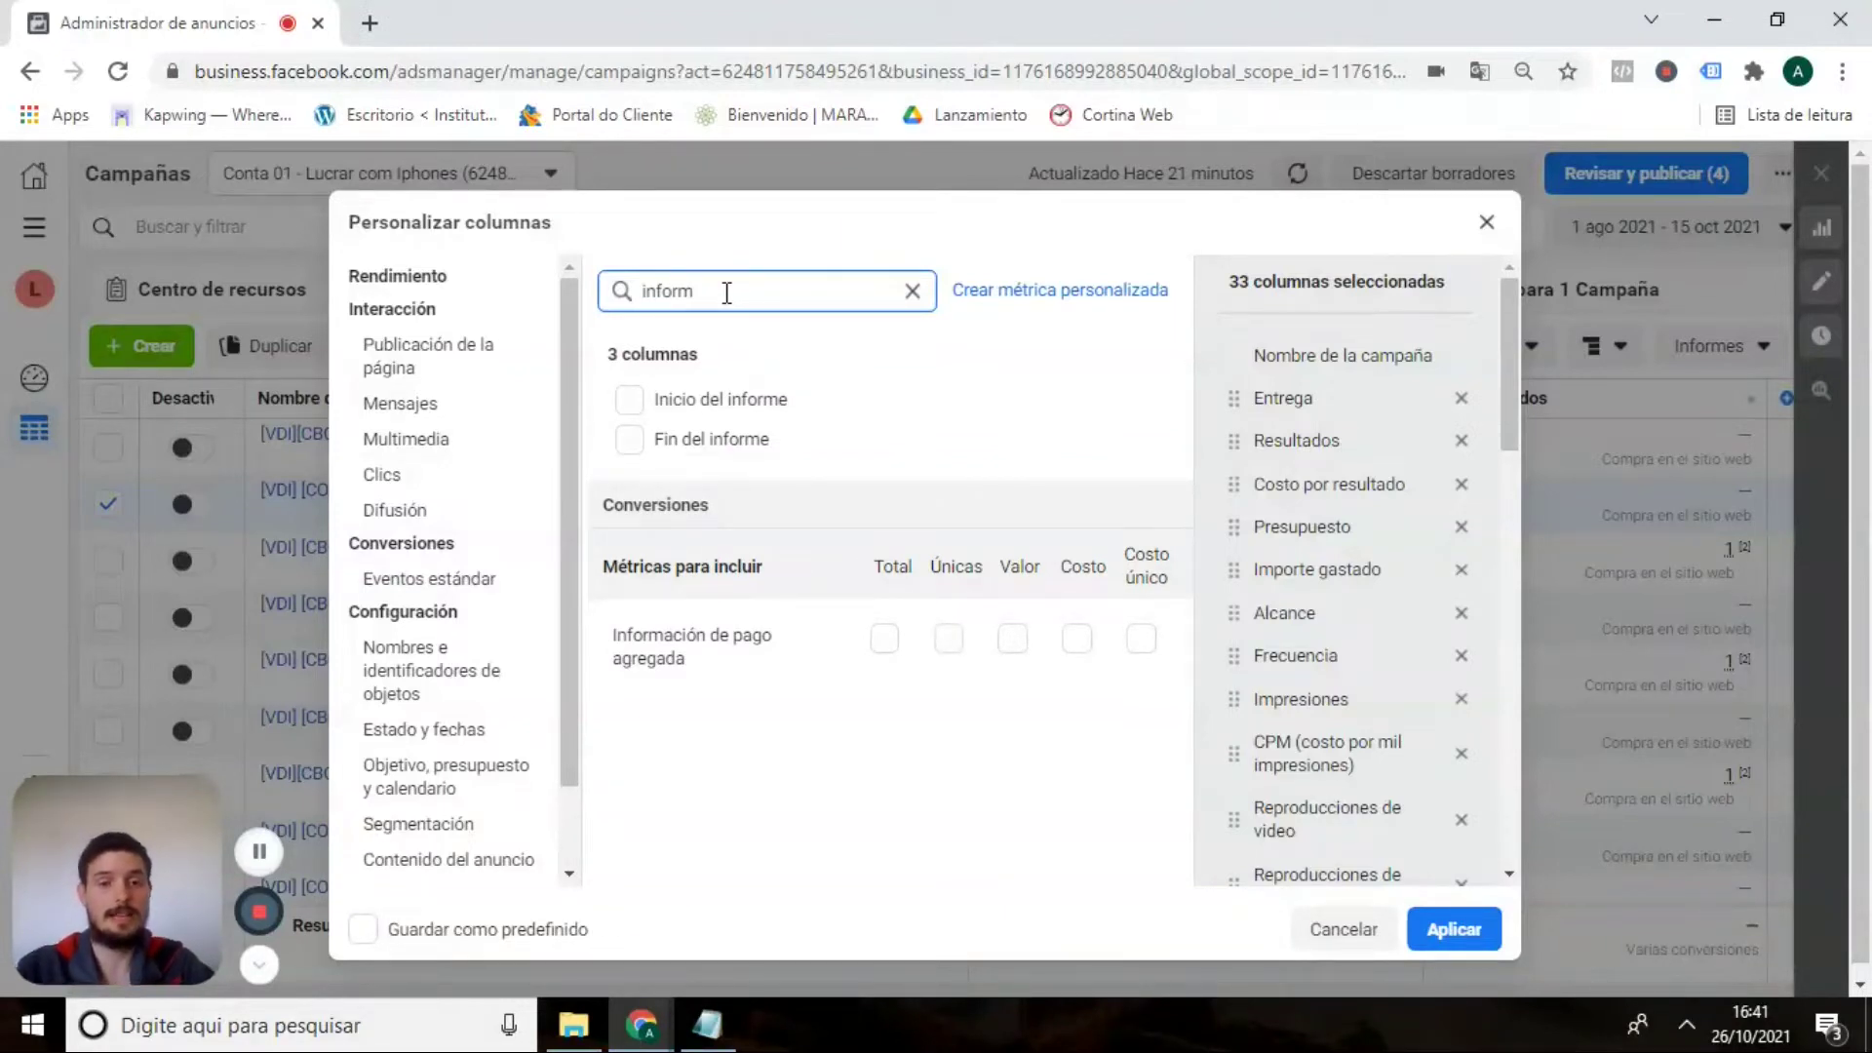
click(885, 641)
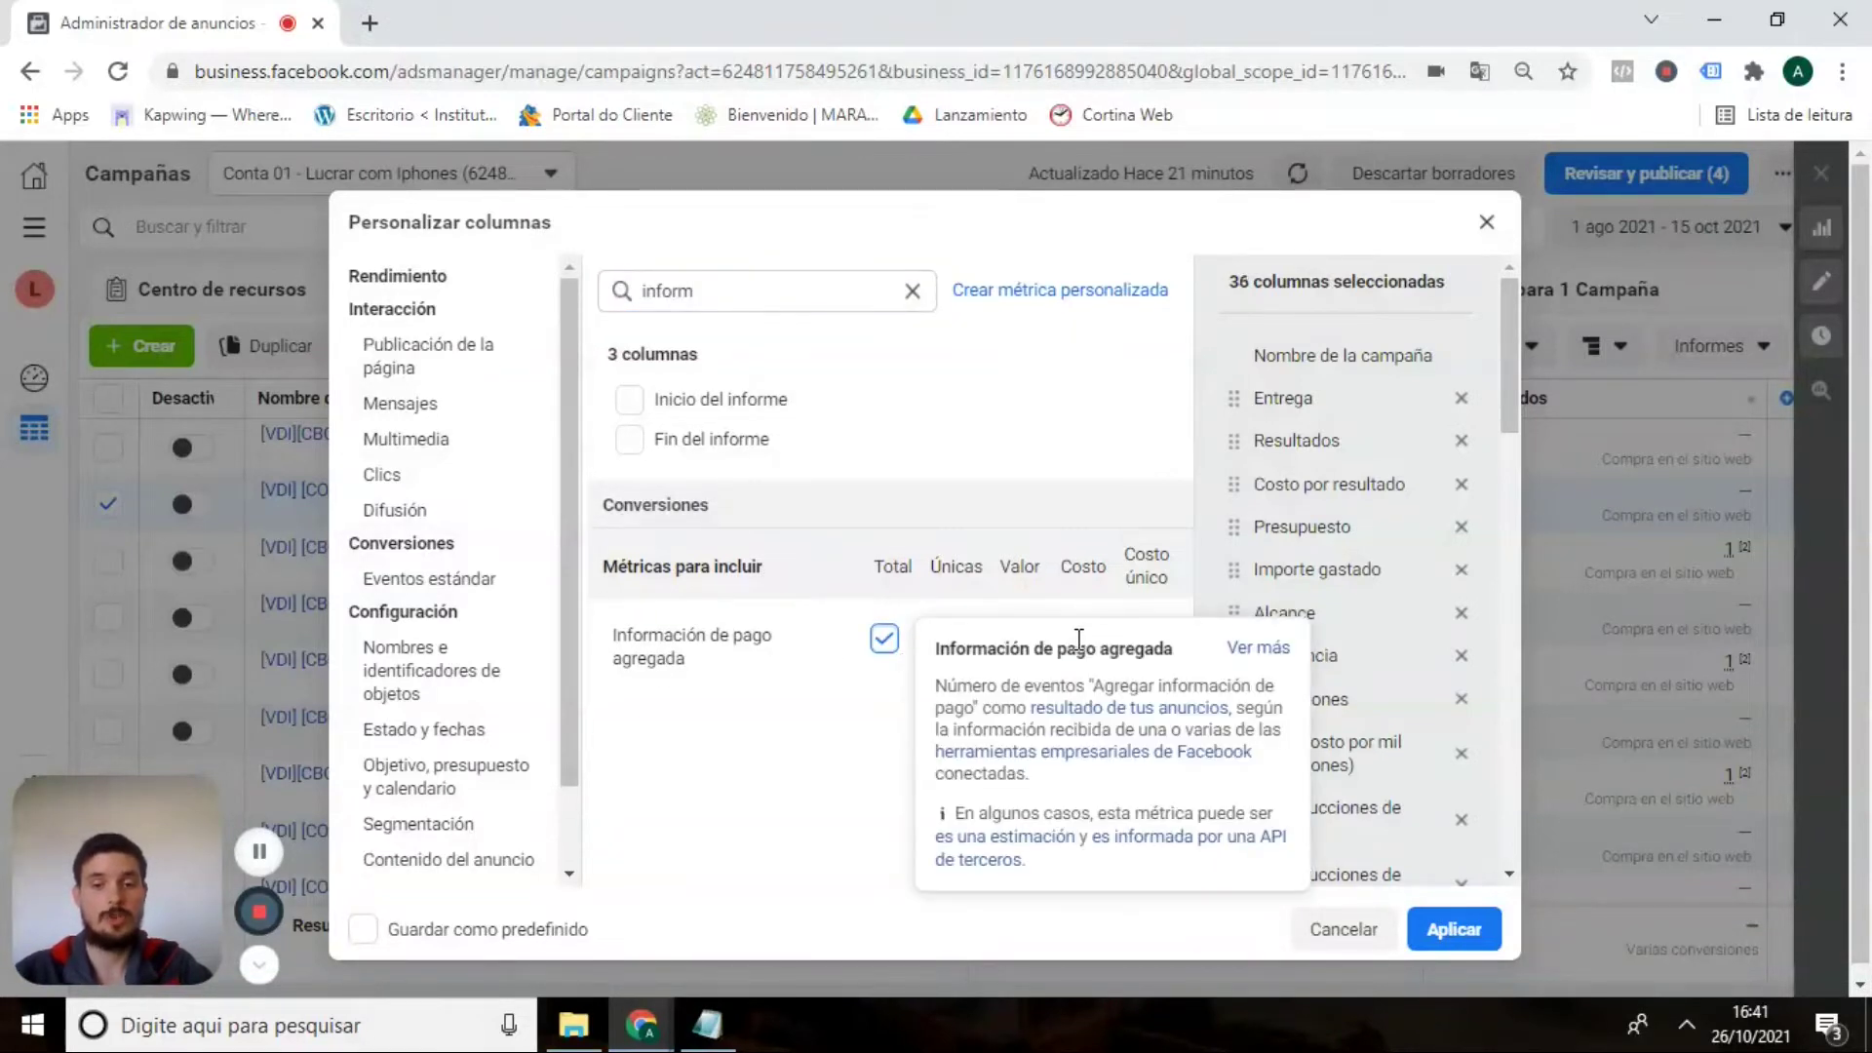
click(1077, 641)
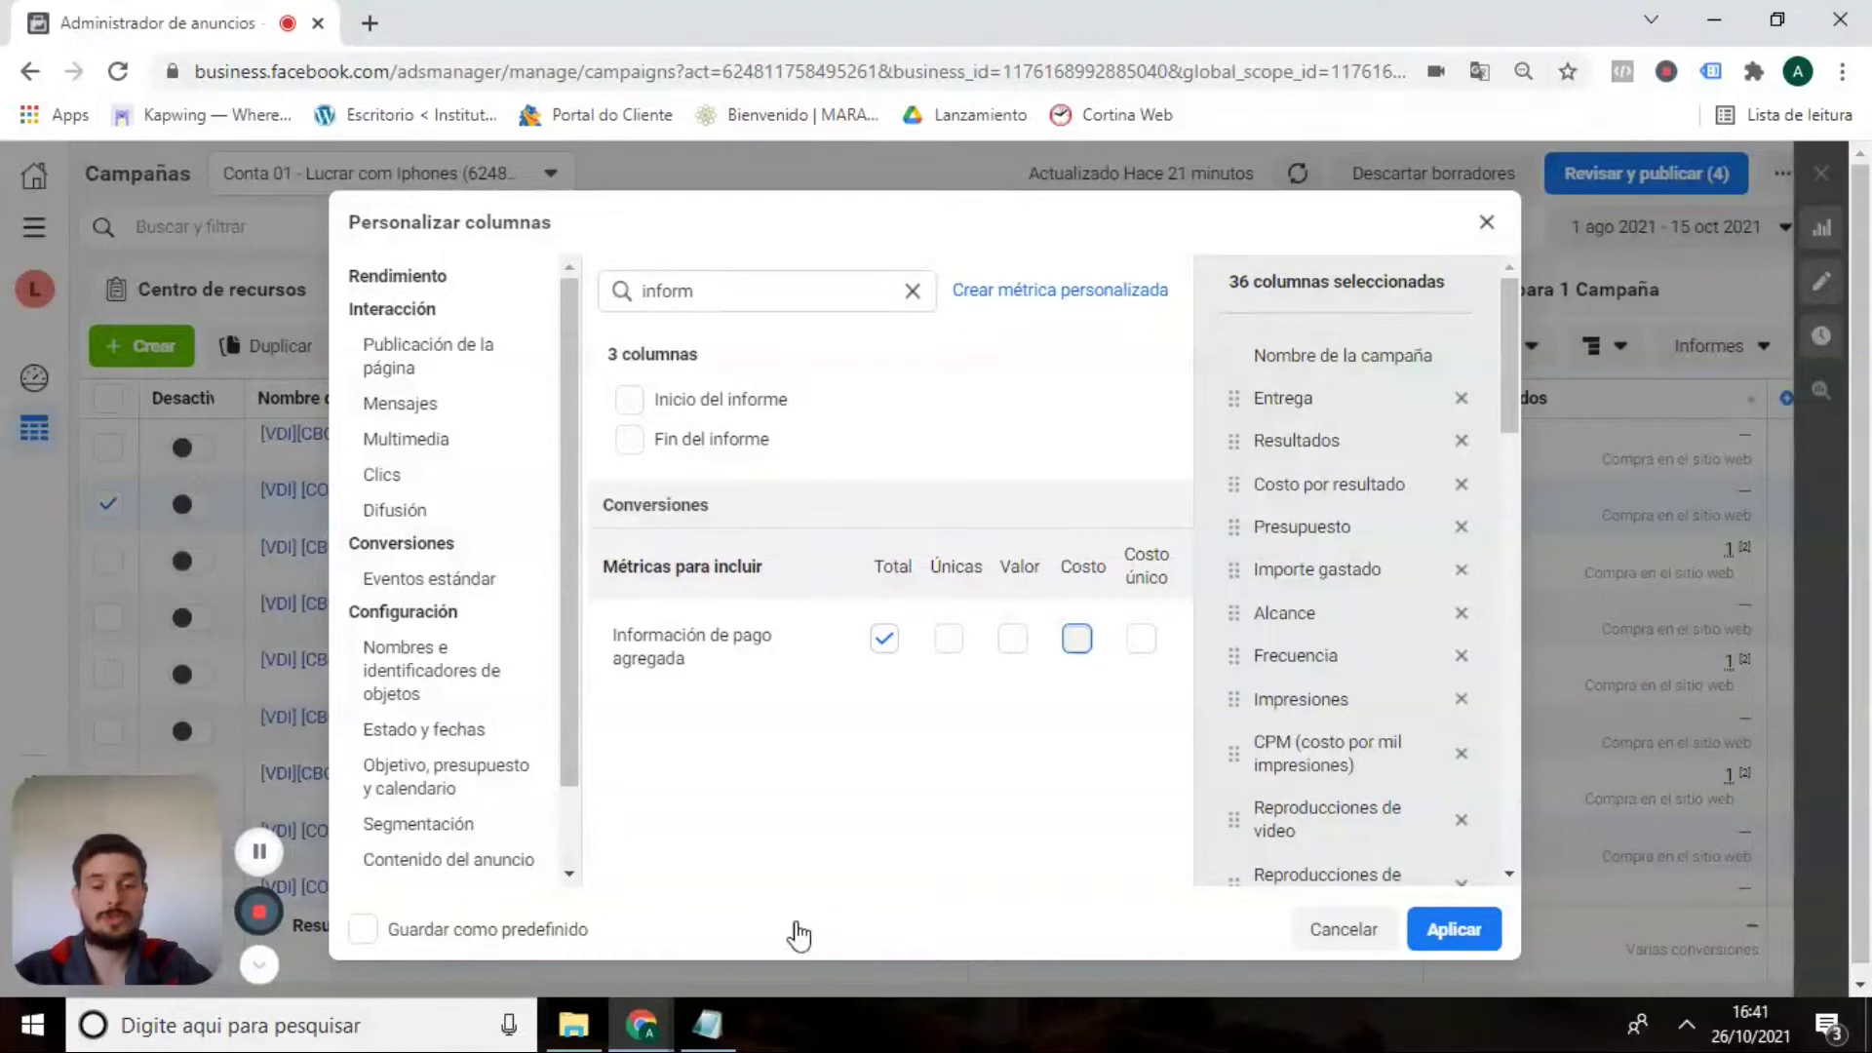
Review the end of the Notepad list, search the columns for "comp" and include Total and Costo for Compras.
click(722, 1024)
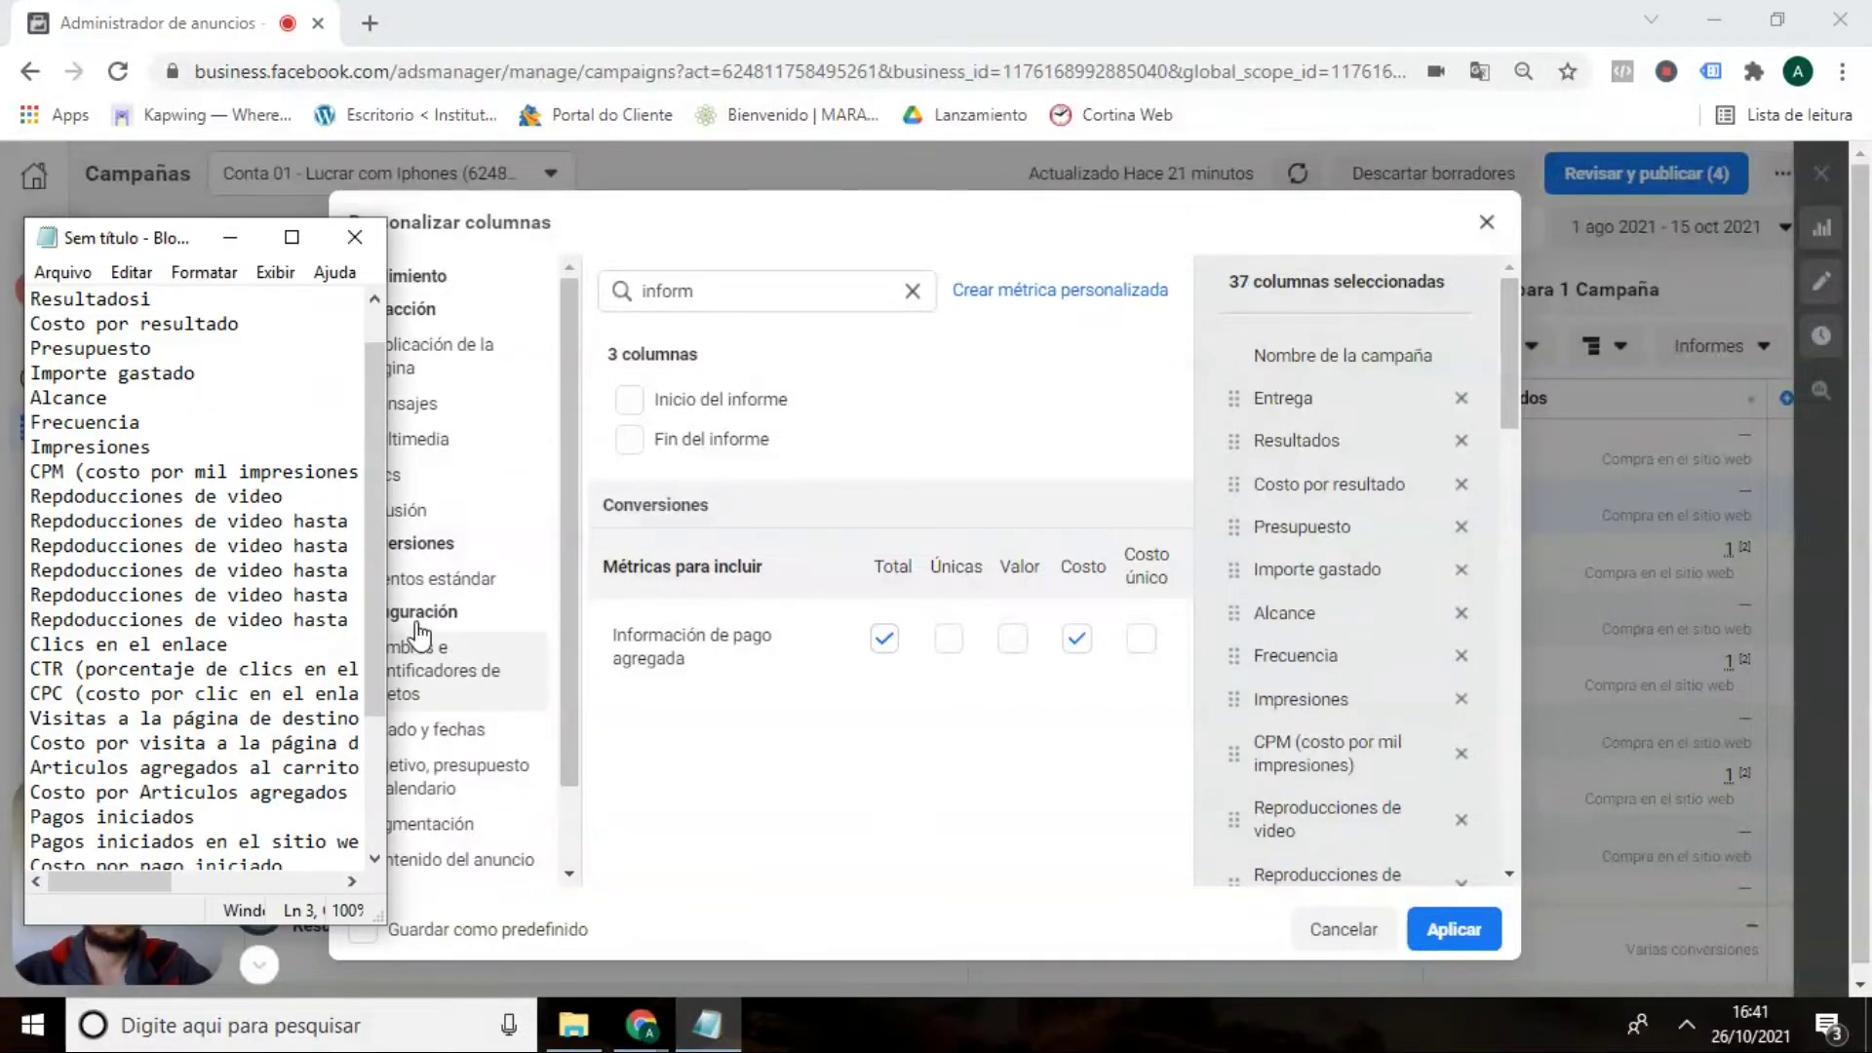
drag(359, 600, 346, 766)
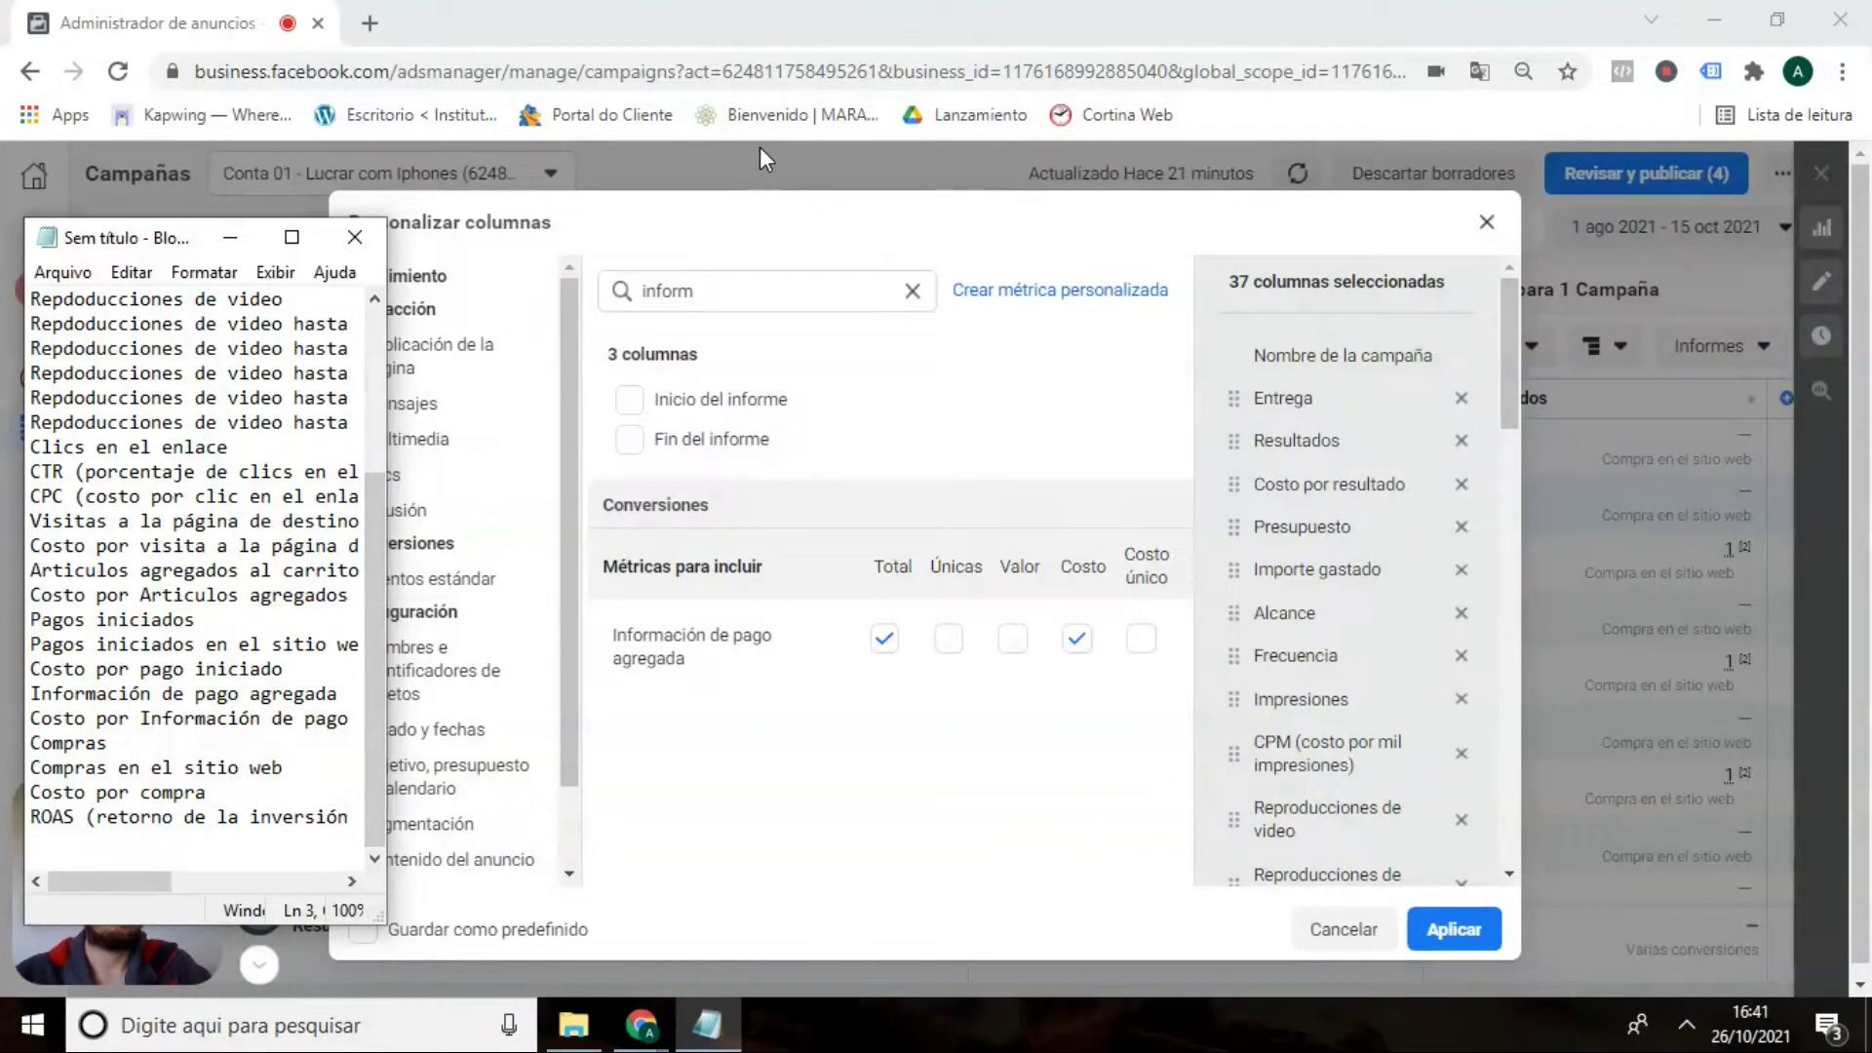
click(744, 252)
double_click(672, 293)
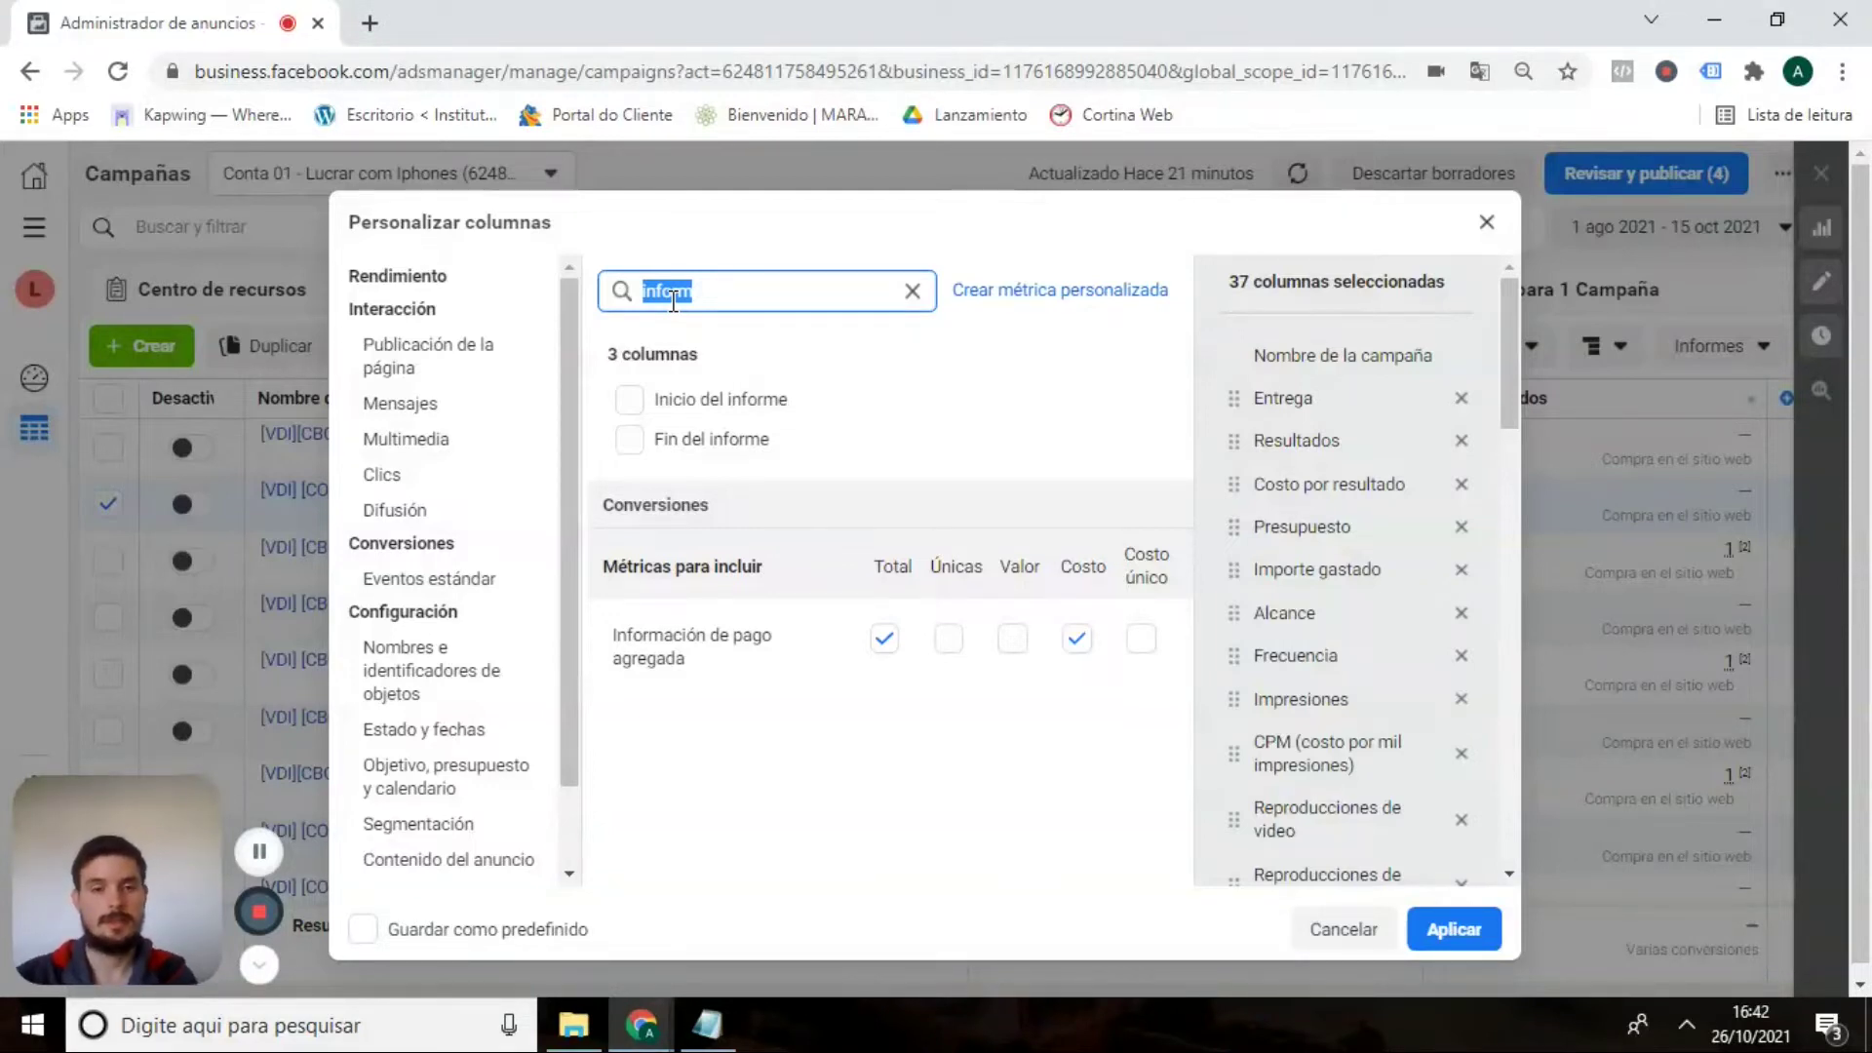
text(comp)
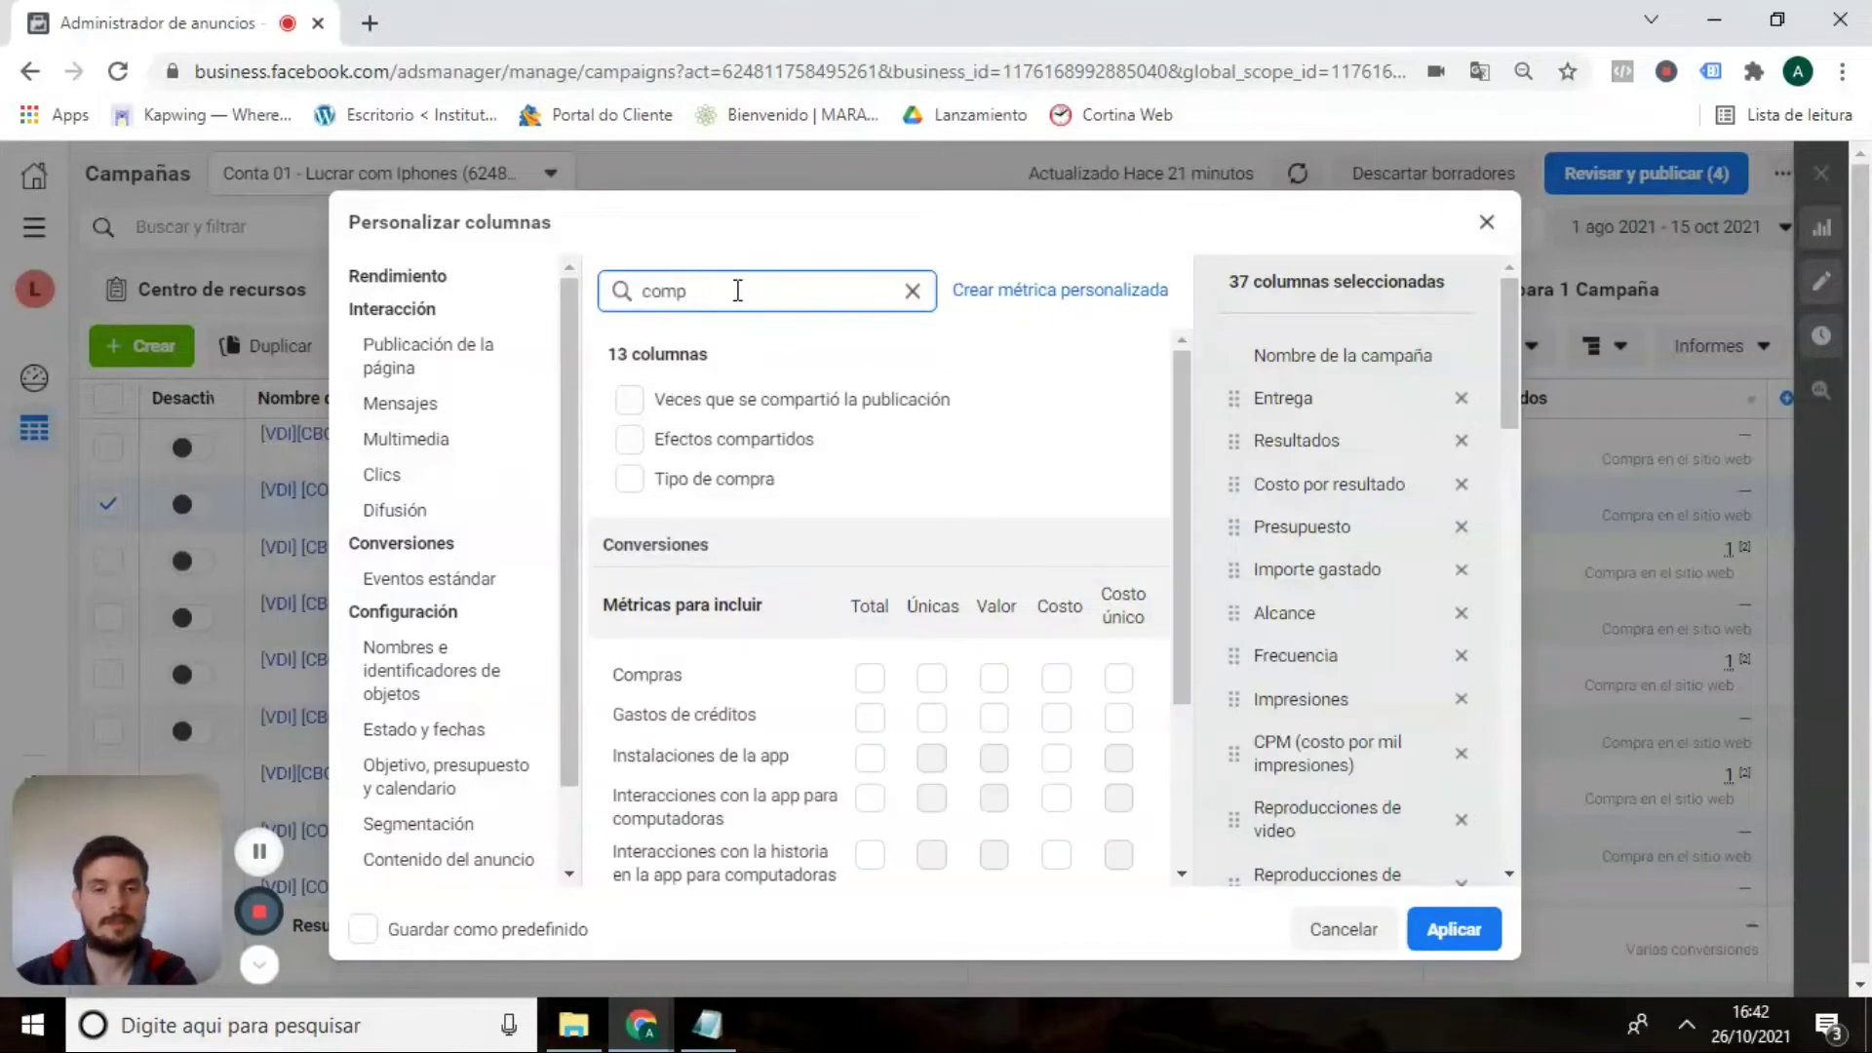
click(873, 679)
click(1058, 680)
Search the columns for "roas", include Total for ROAS (retorno de la inversión en publicidad) de compras, and recheck the Notepad list.
click(728, 1019)
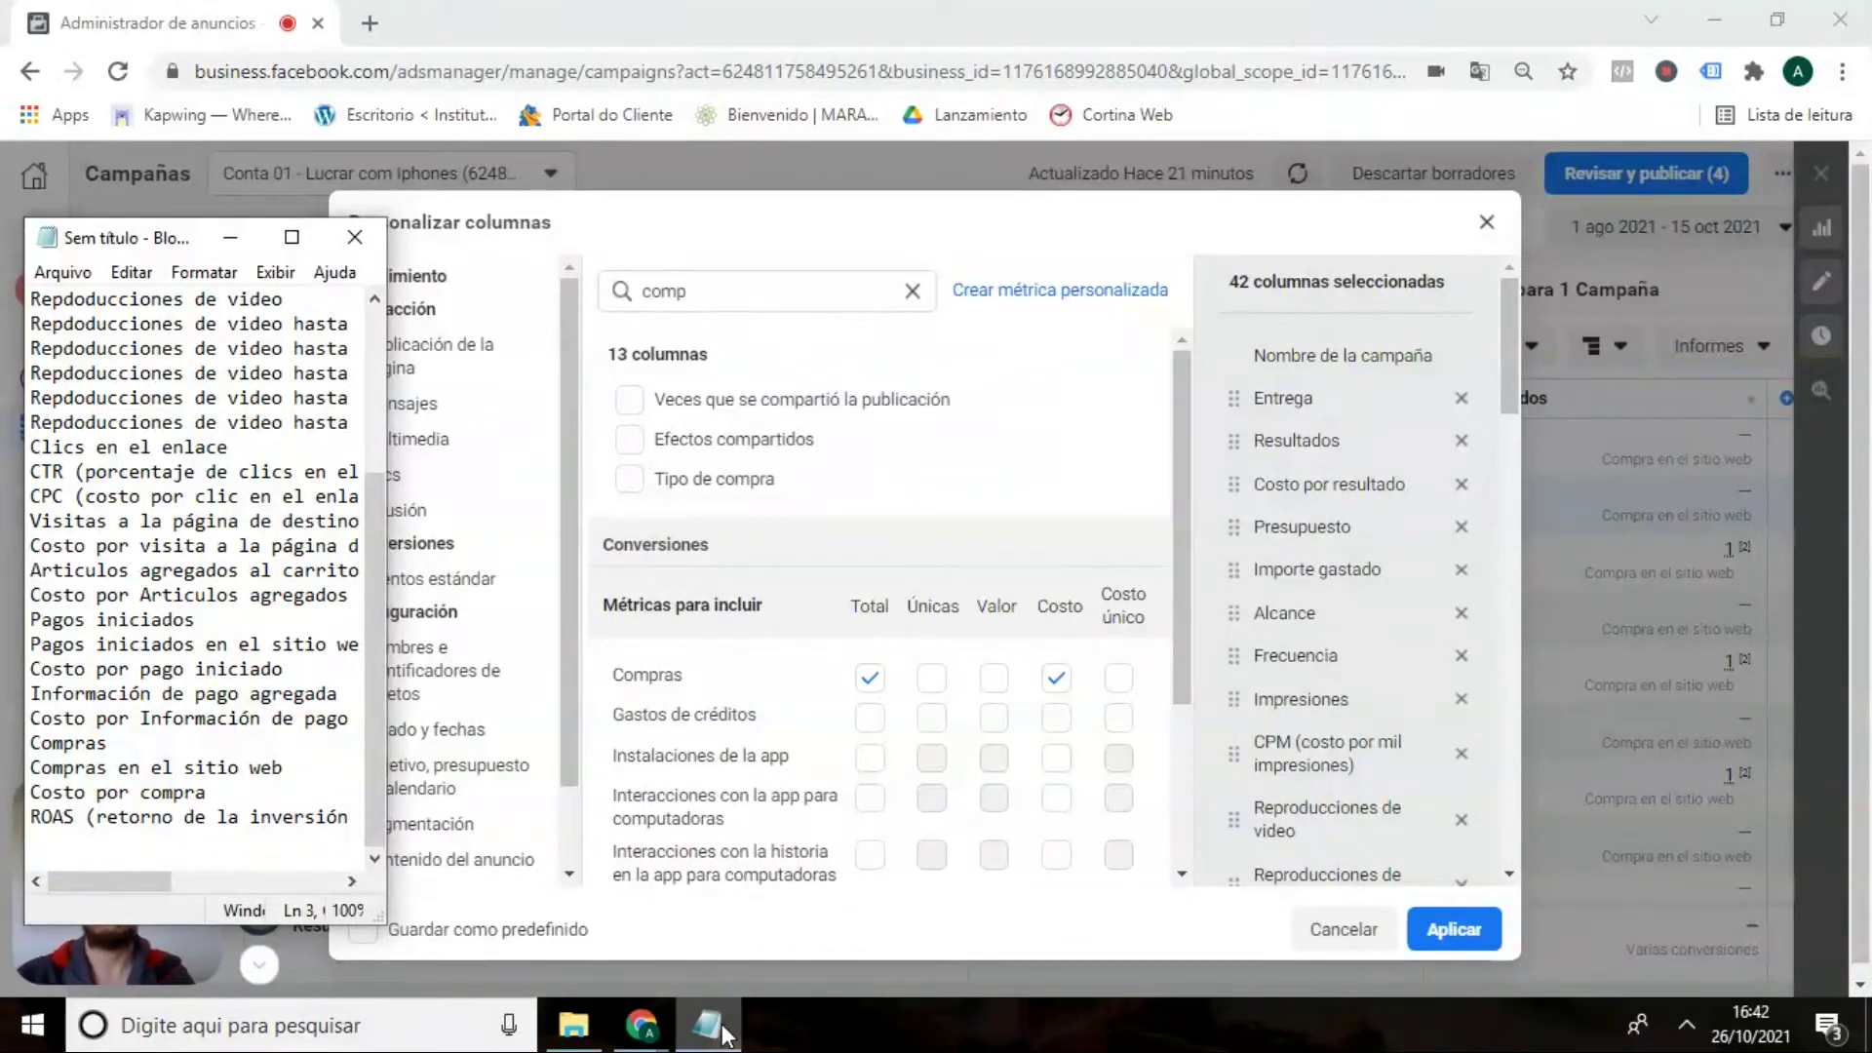
click(727, 1030)
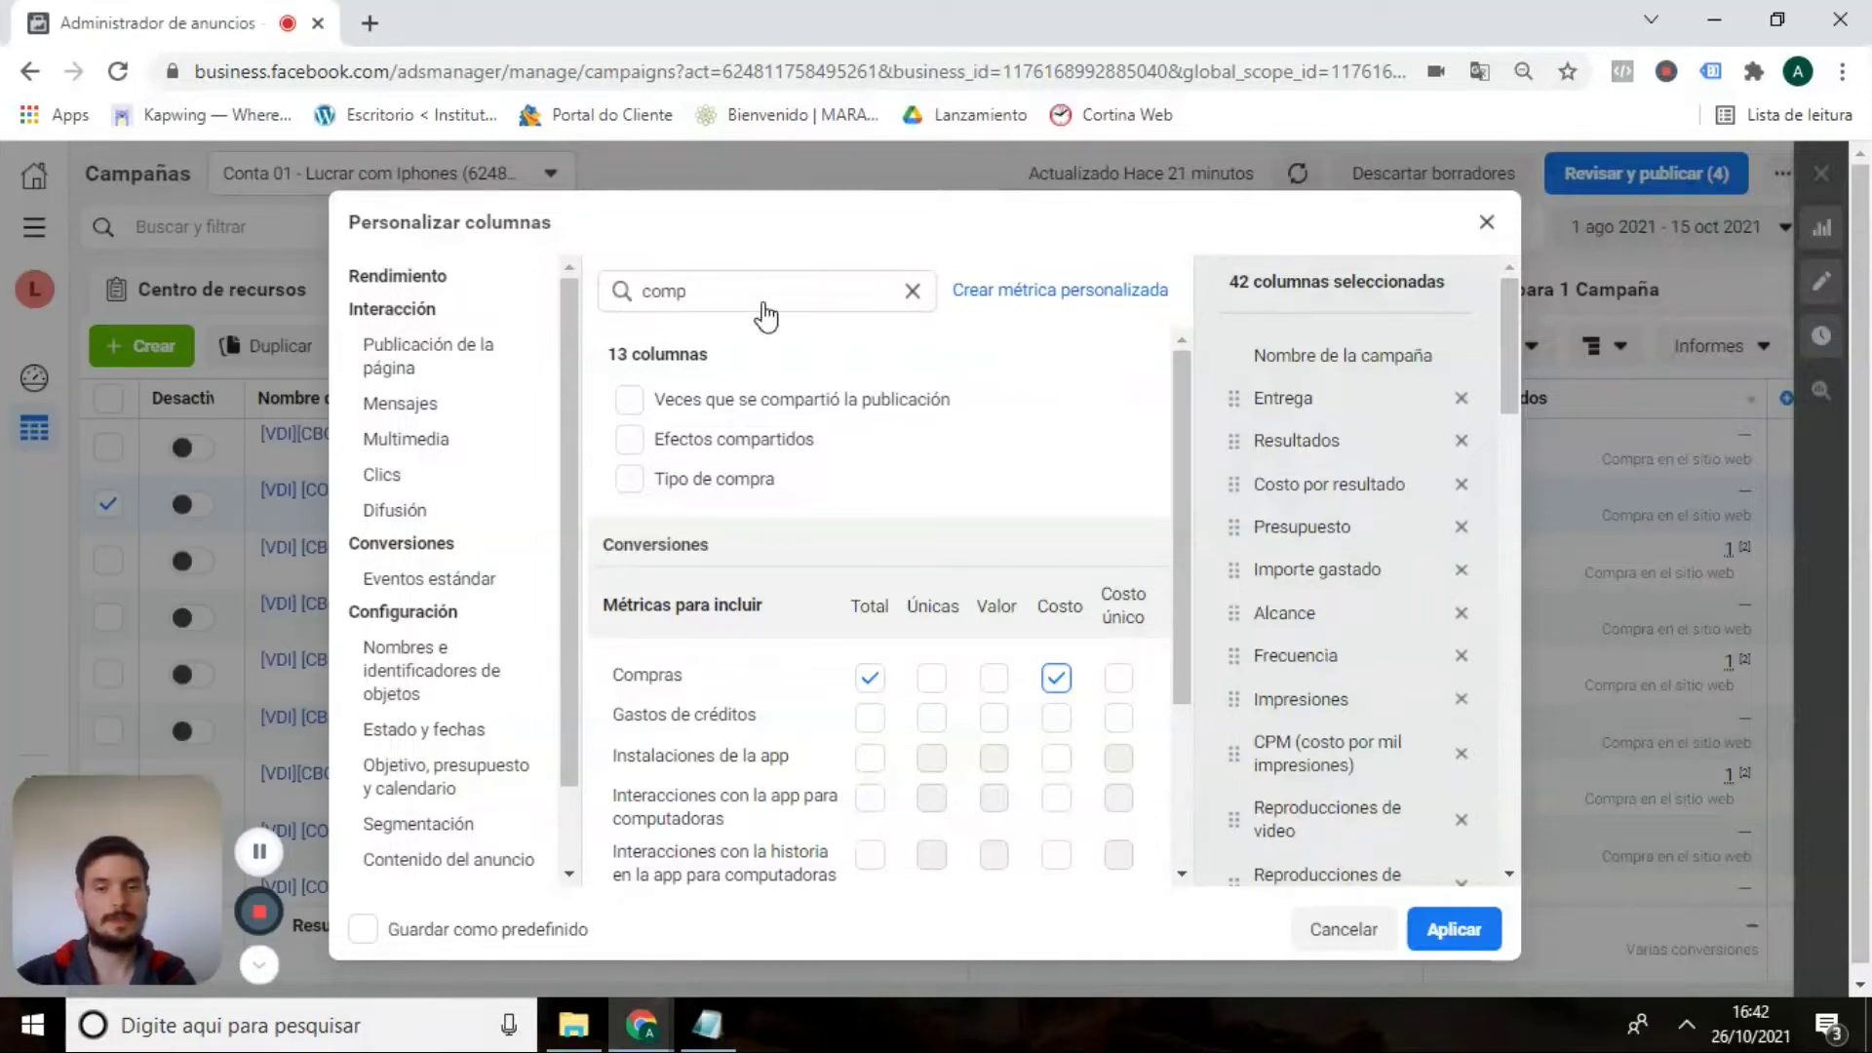
click(722, 292)
key(ctrl+a)
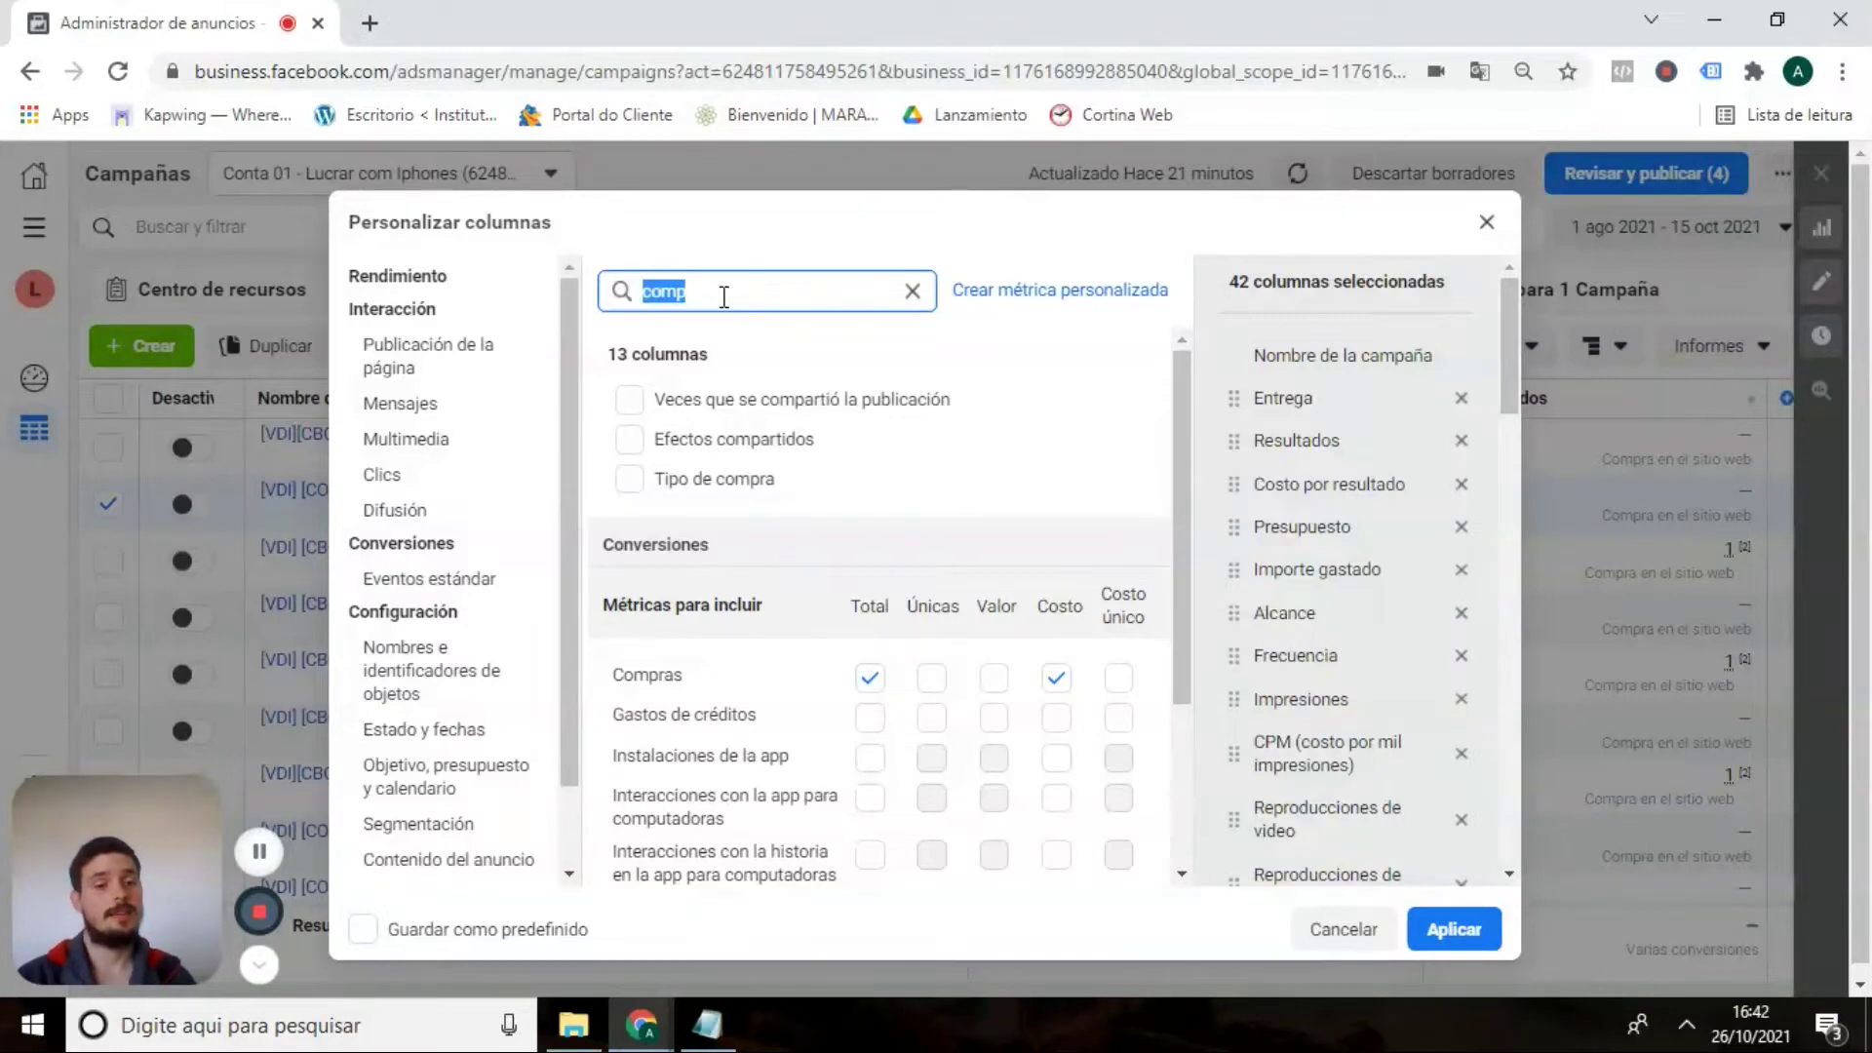
text(roas)
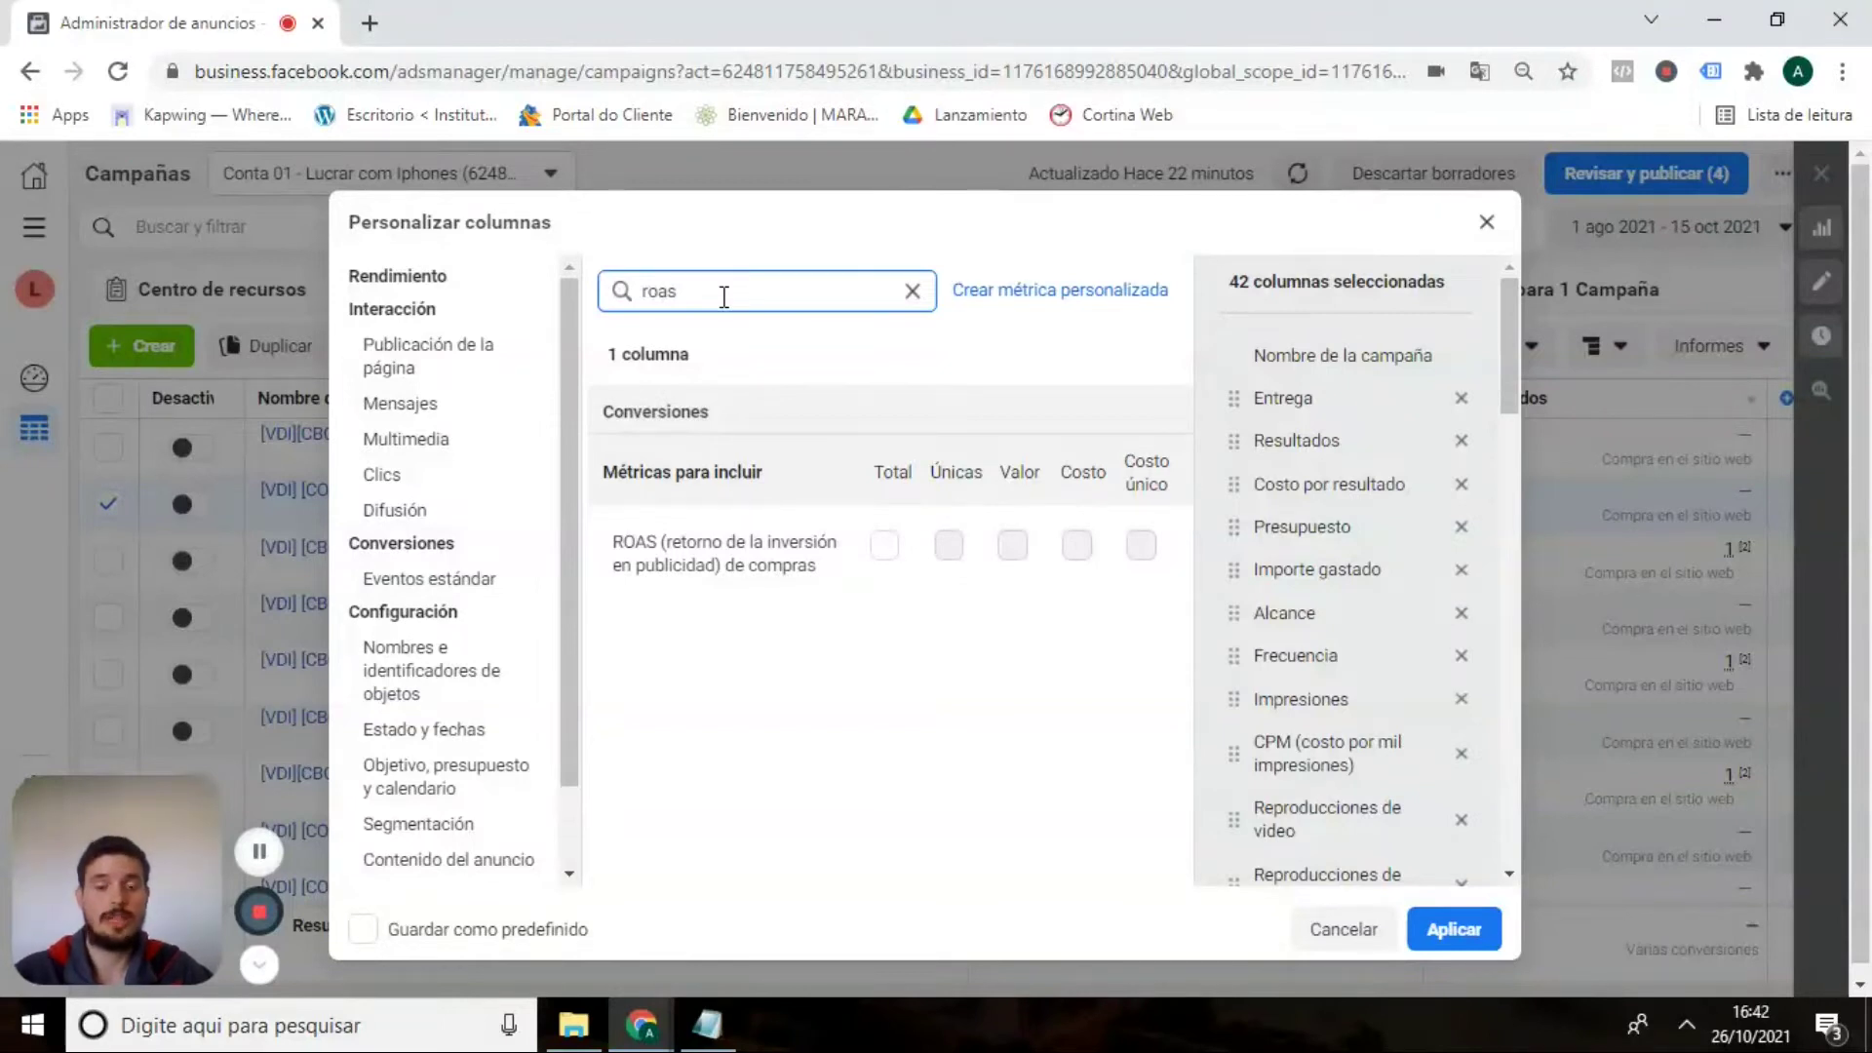
click(883, 548)
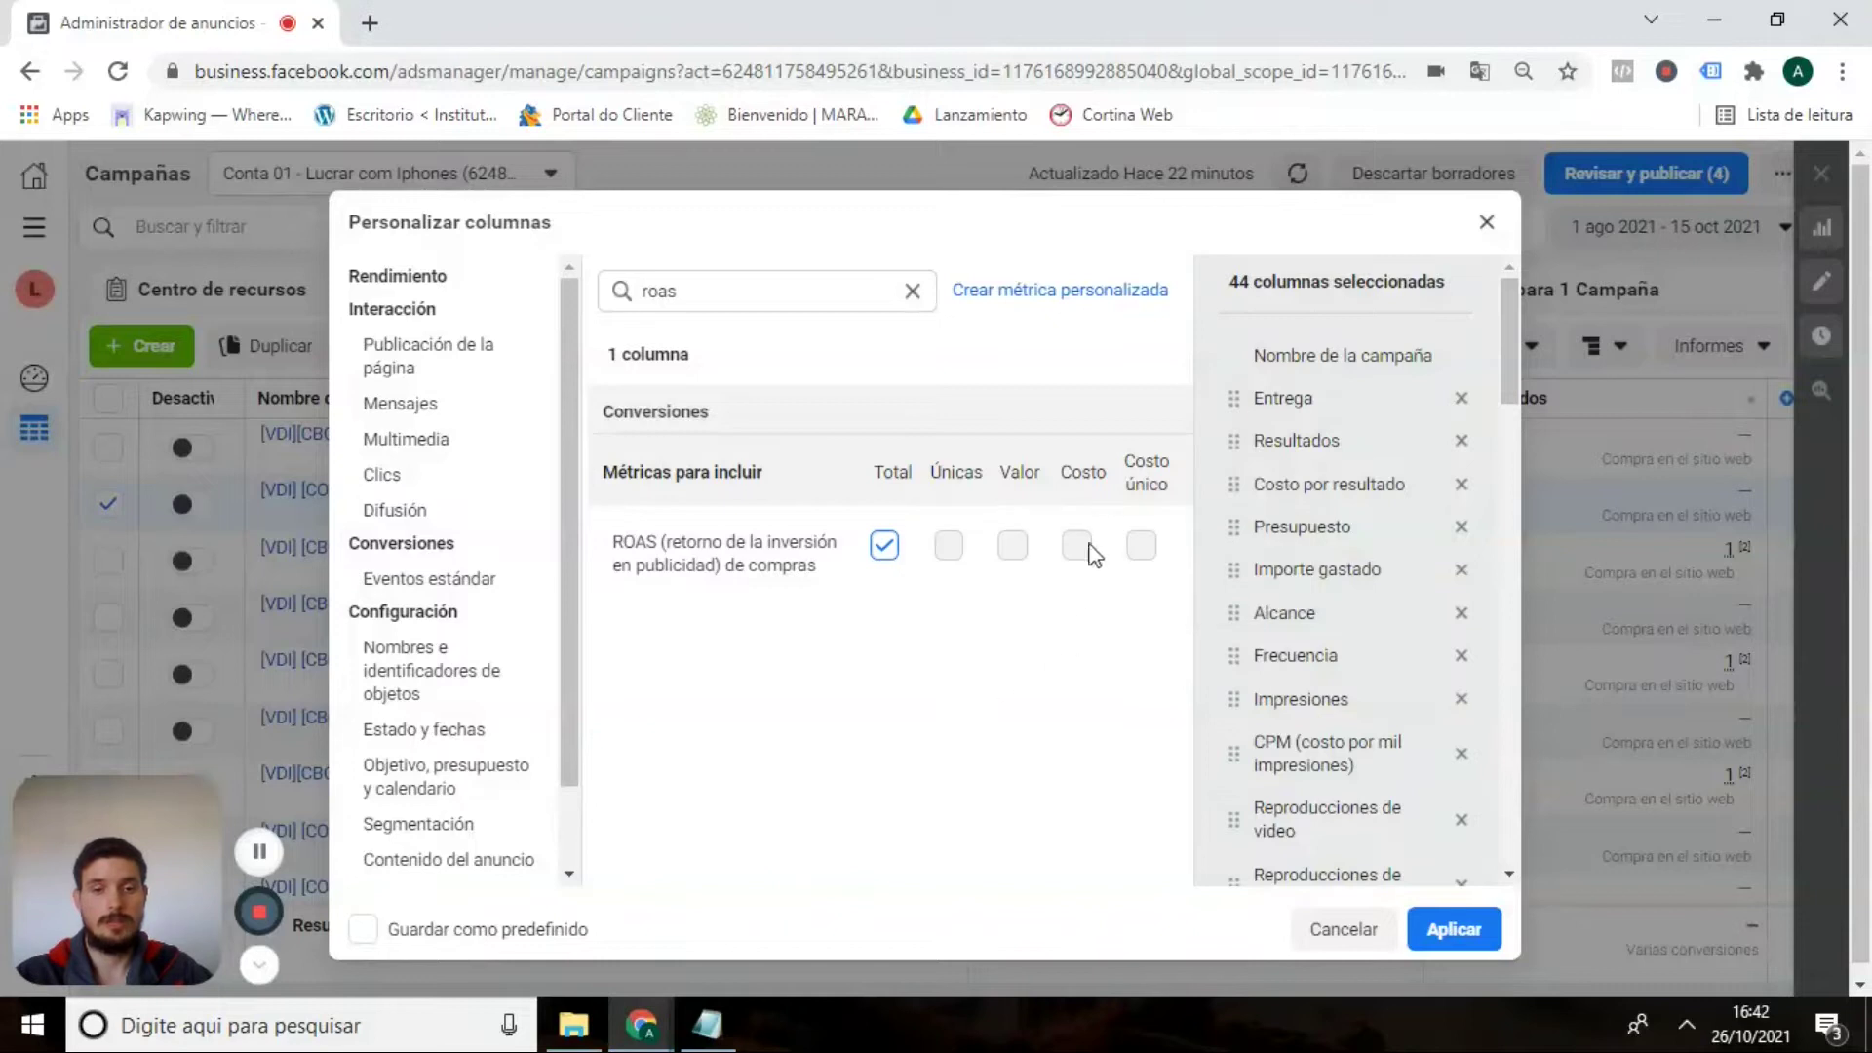
click(710, 1029)
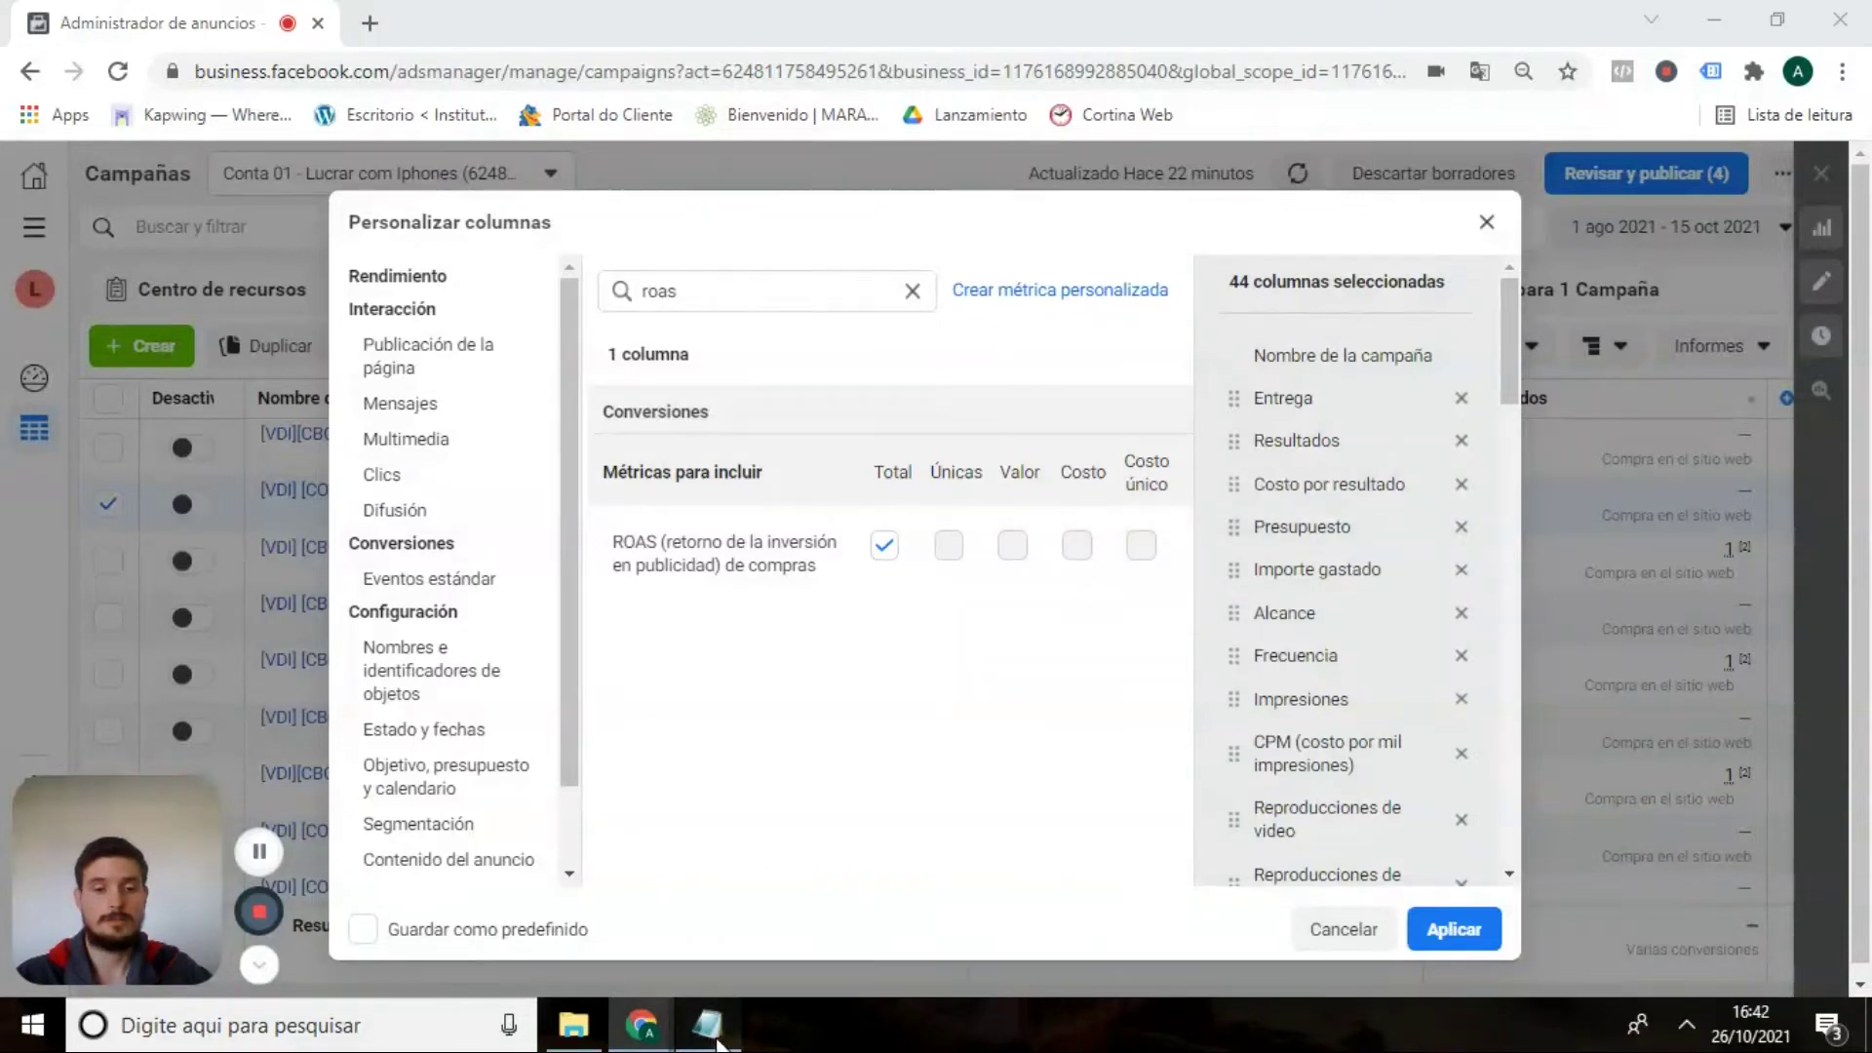
click(717, 1041)
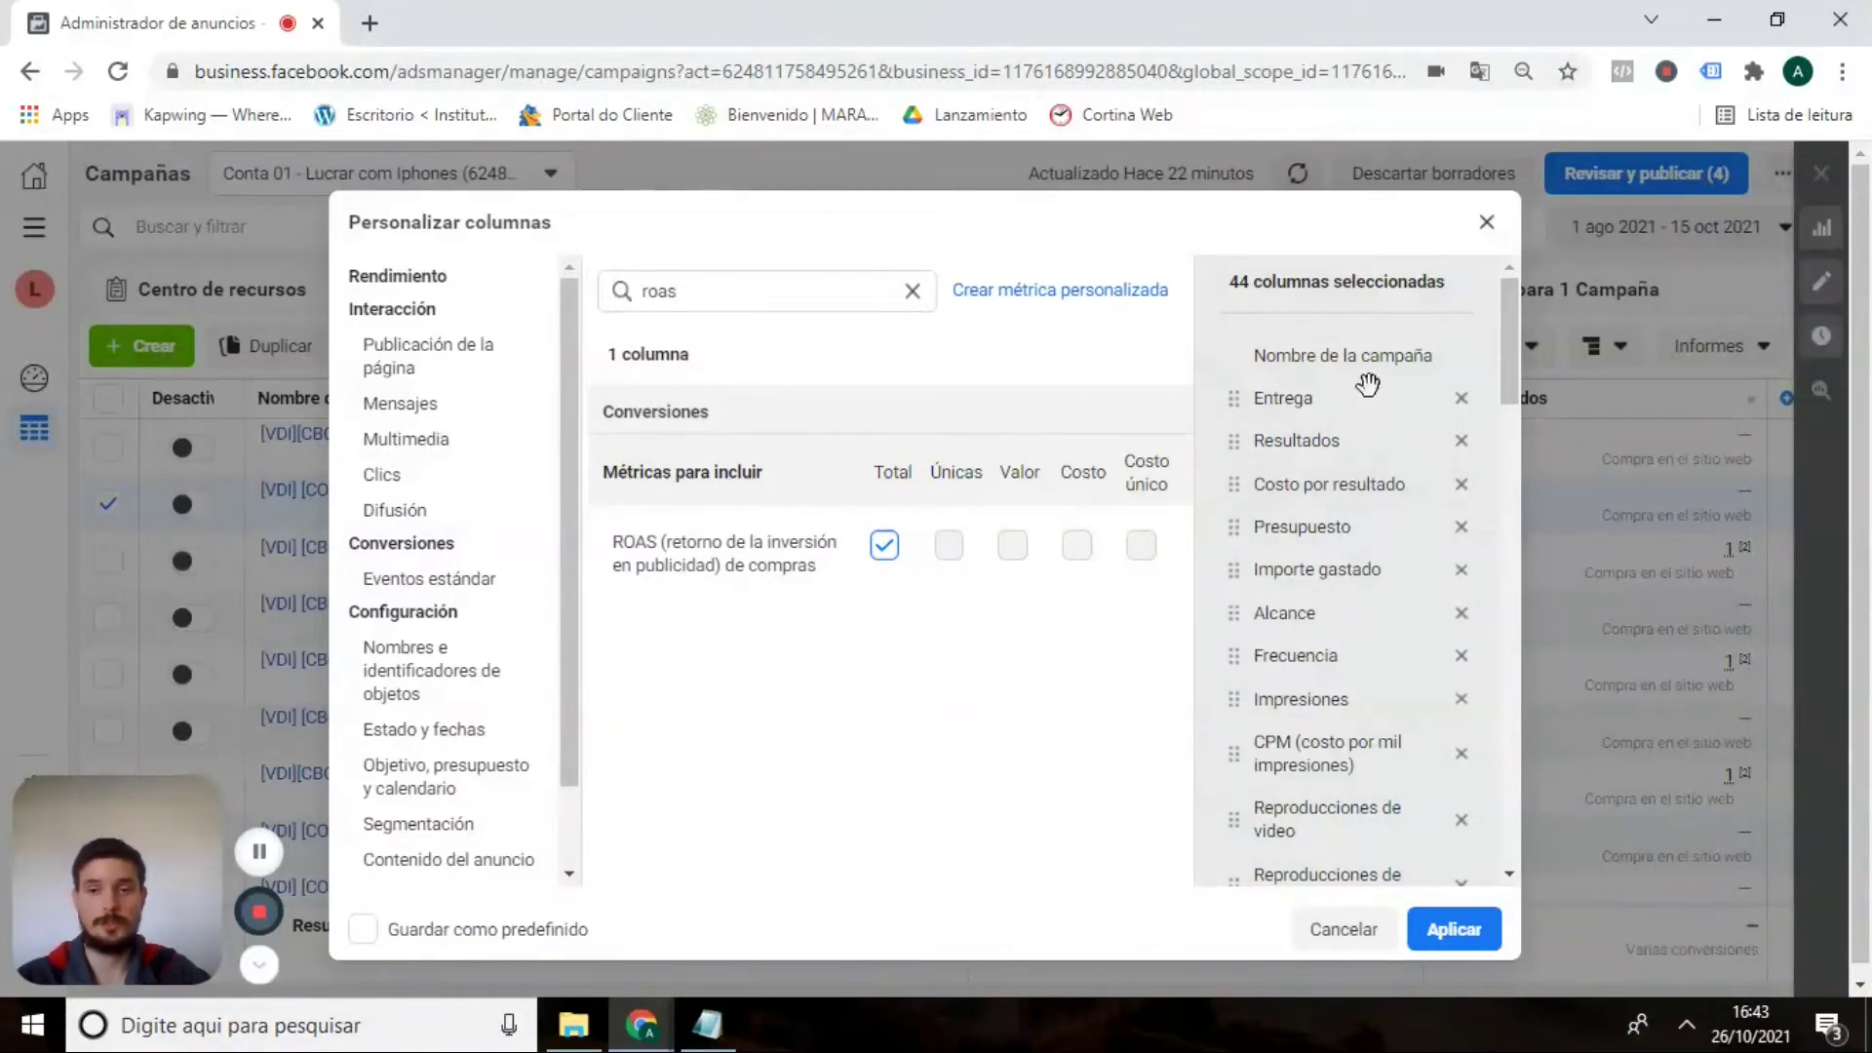
drag(1513, 355, 1552, 255)
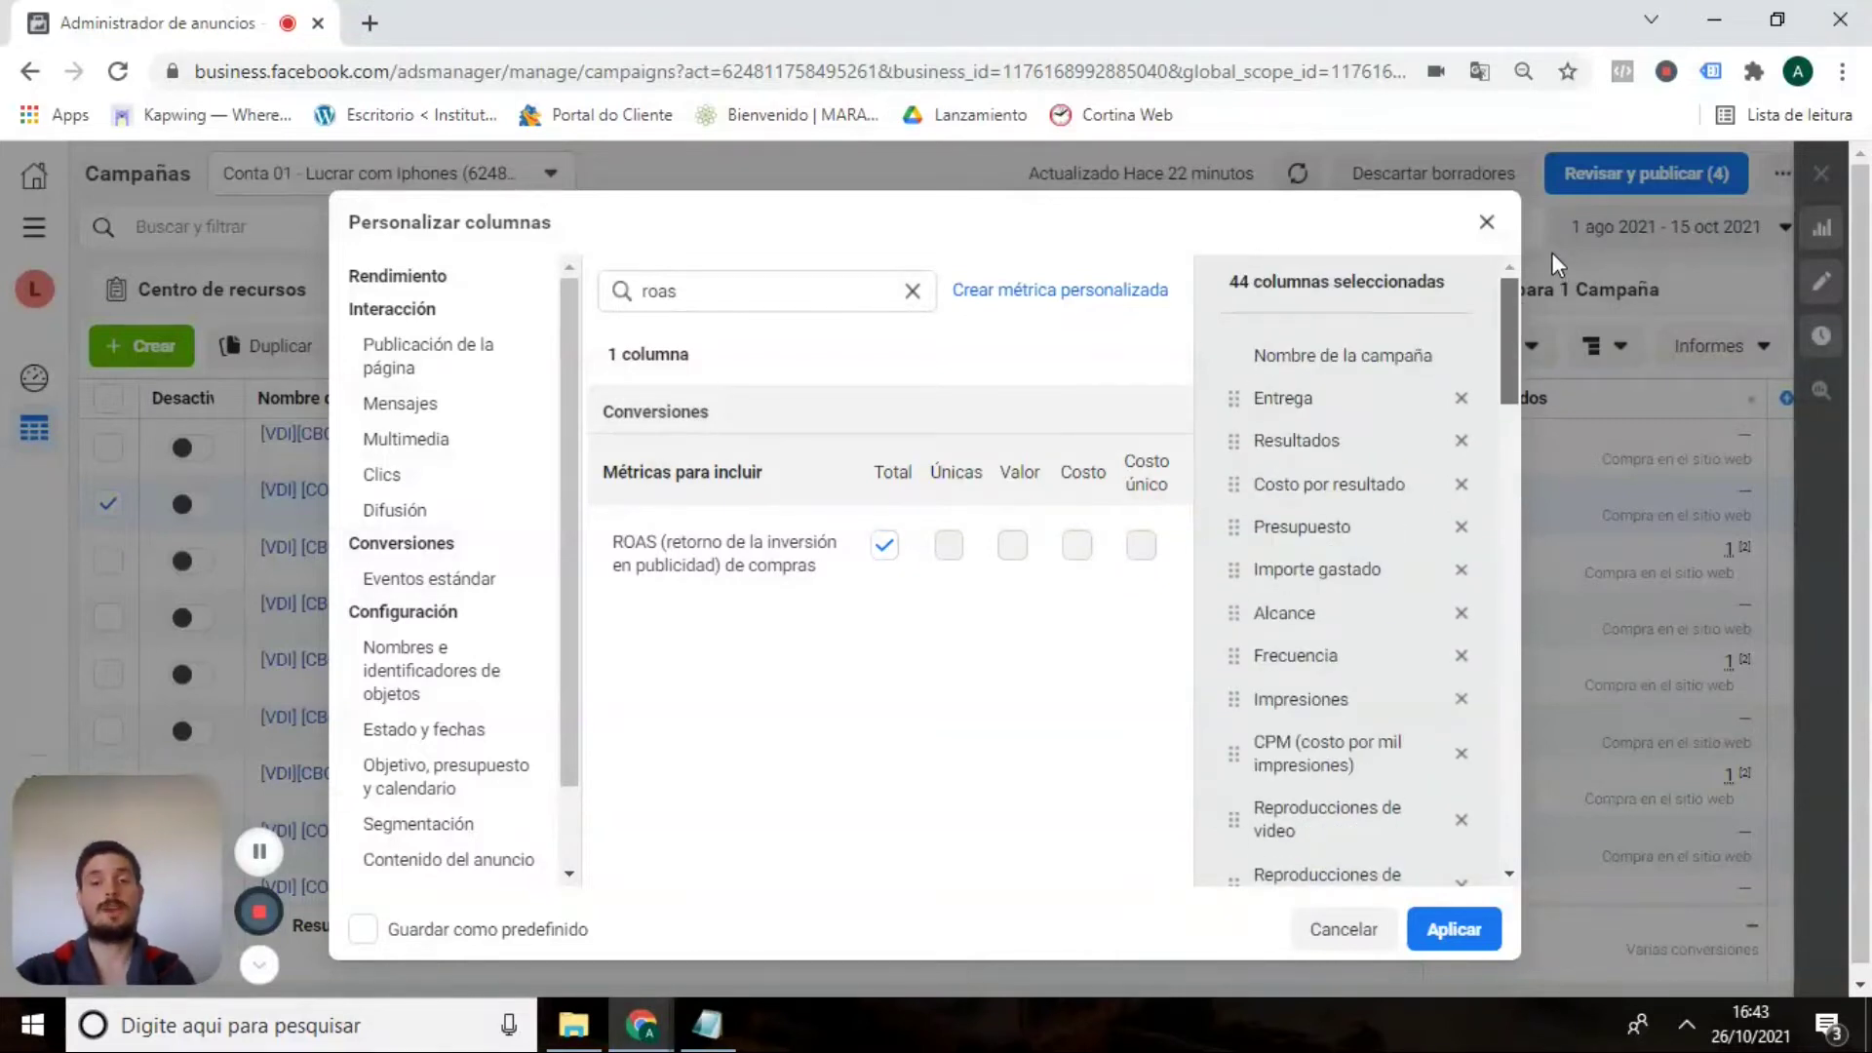
Review the selected columns and exclude Compras offline and Compras en Facebook from the Compras metric.
scroll(1482, 507, down, 12)
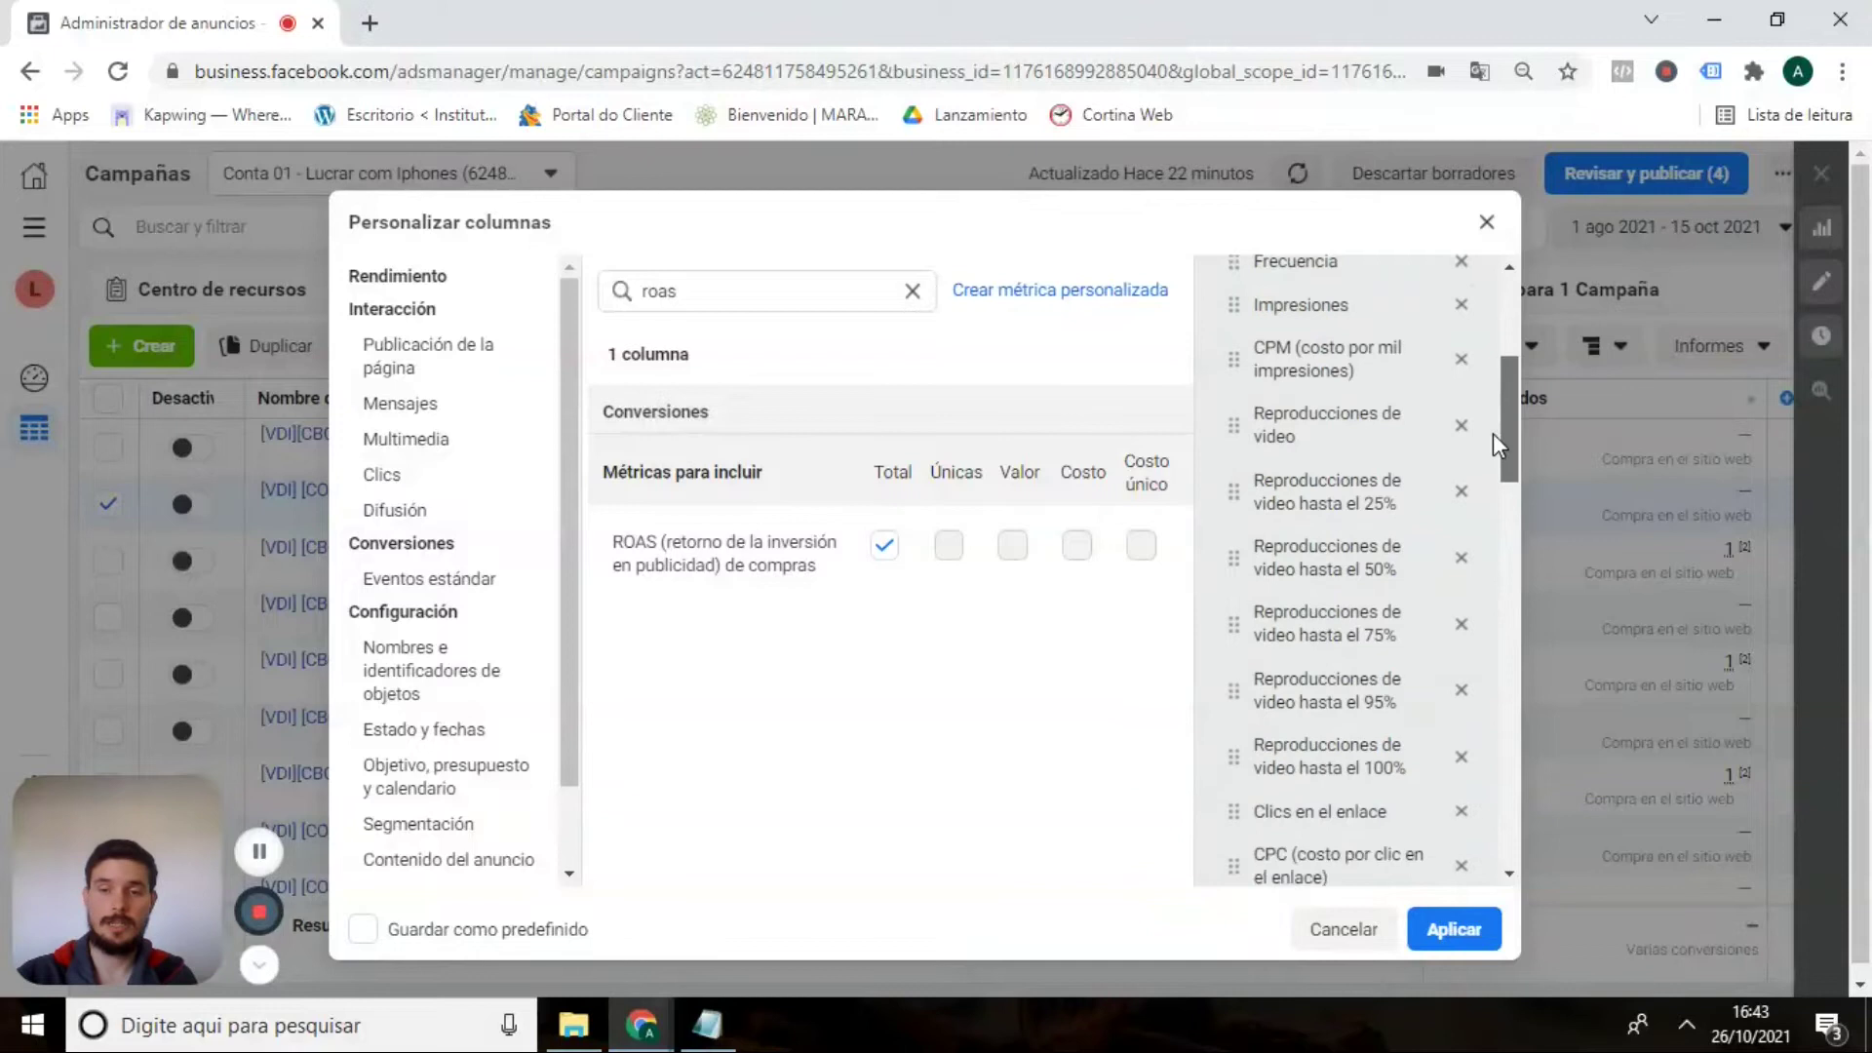
scroll(1480, 629, down, 10)
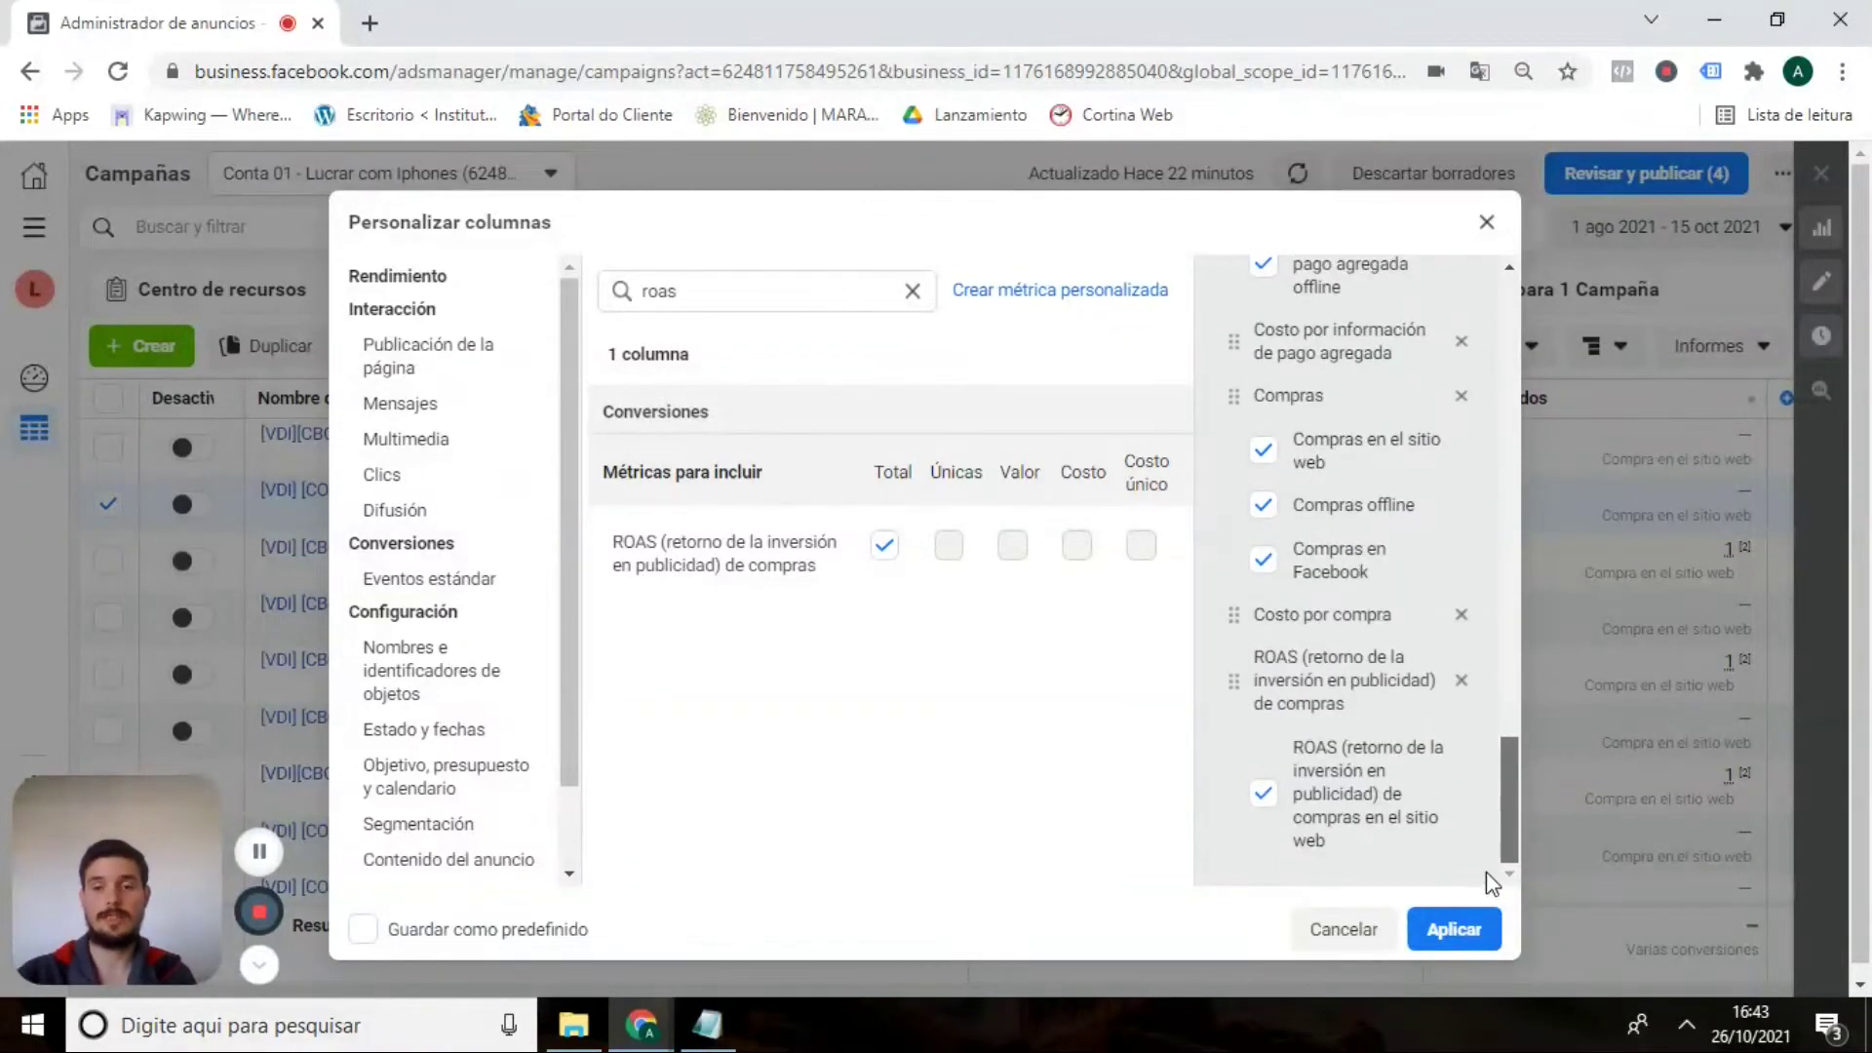
scroll(1478, 829, up, 2)
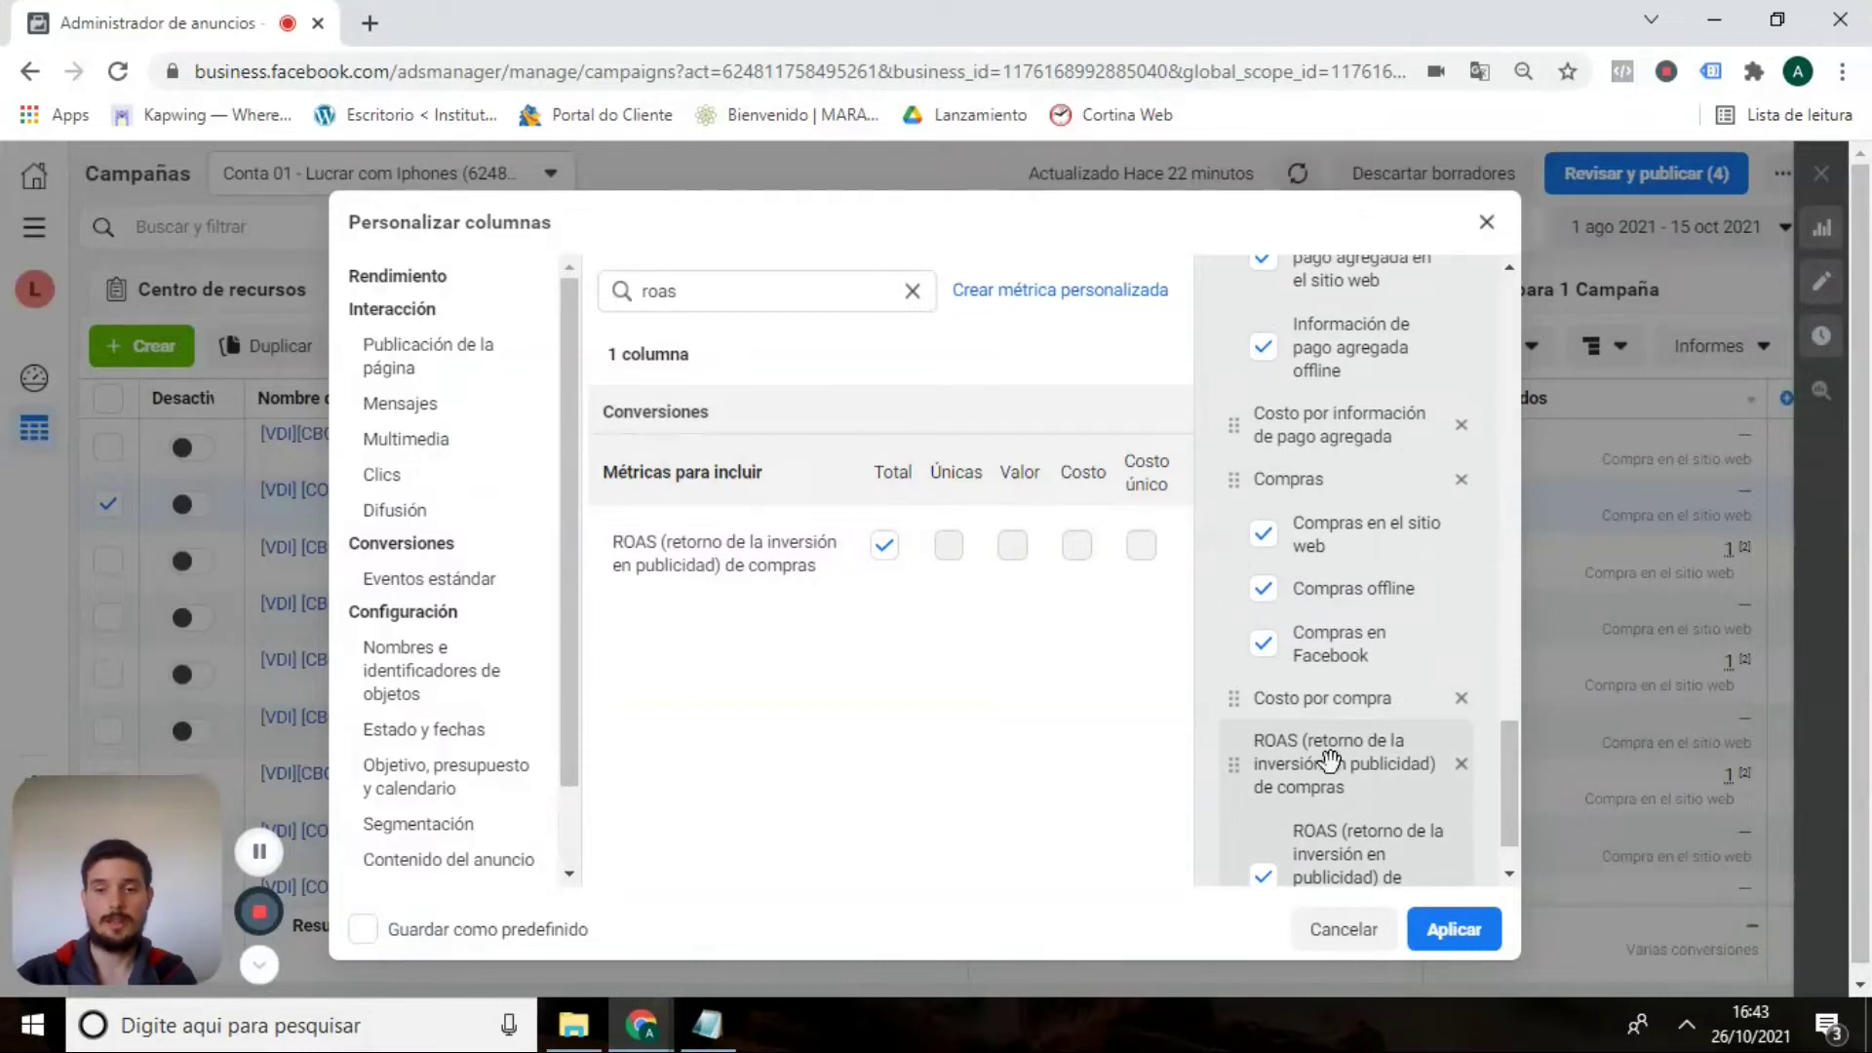
click(1265, 645)
click(1265, 593)
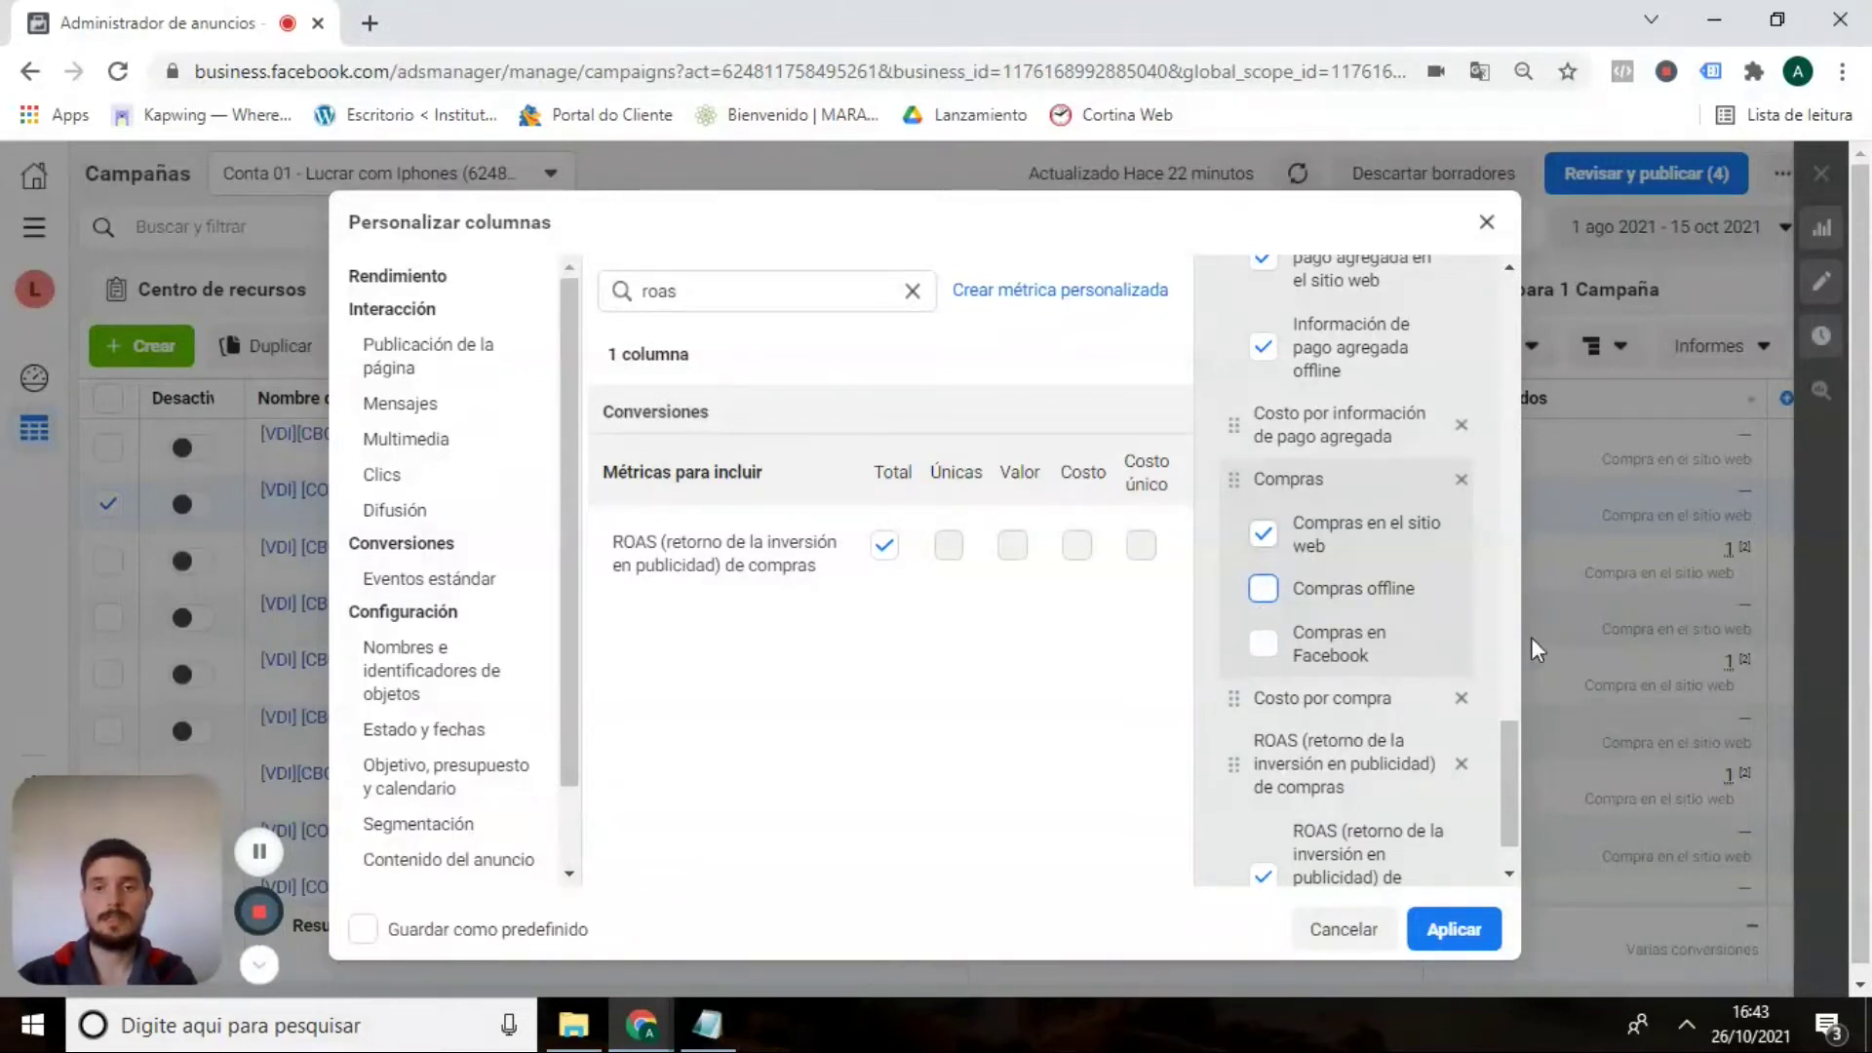
Exclude the offline breakdown from Información de pago agregada, keeping only Información de pago agregada en el sitio web.
drag(1513, 774, 1504, 747)
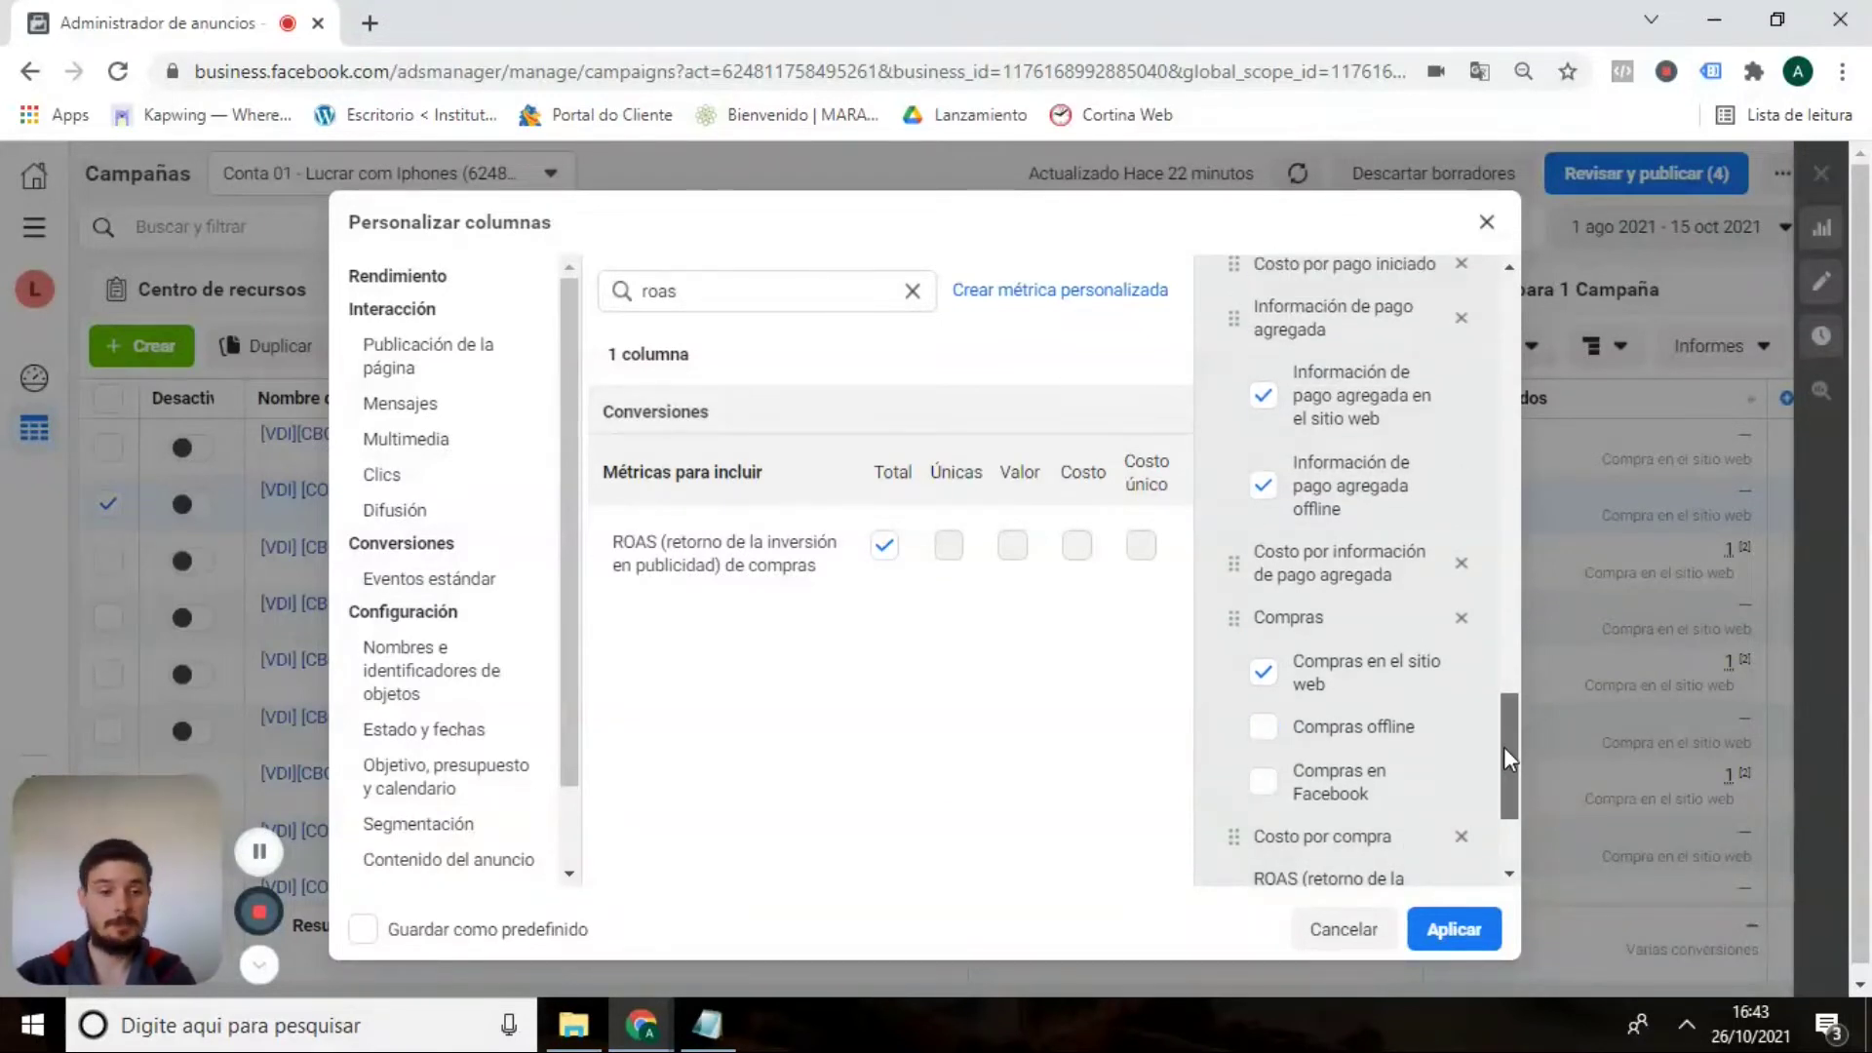
drag(1504, 747, 1500, 706)
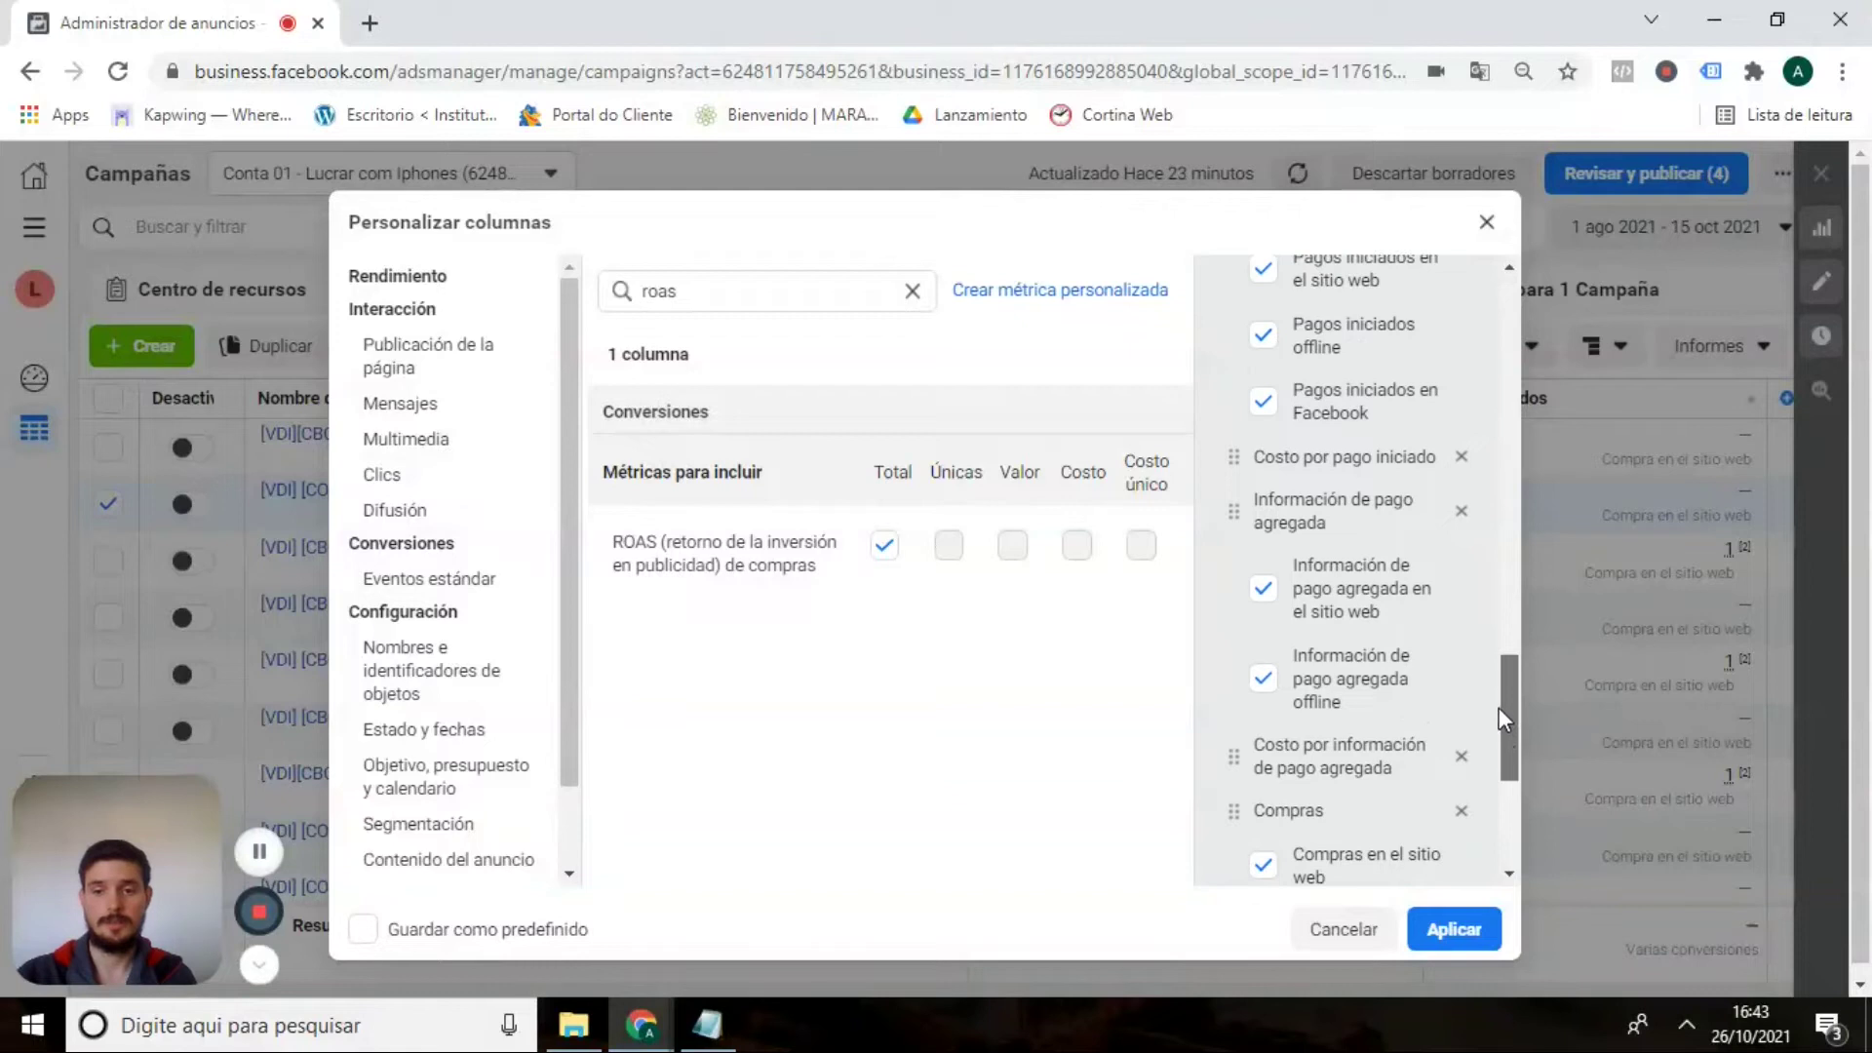
click(1263, 677)
click(1265, 589)
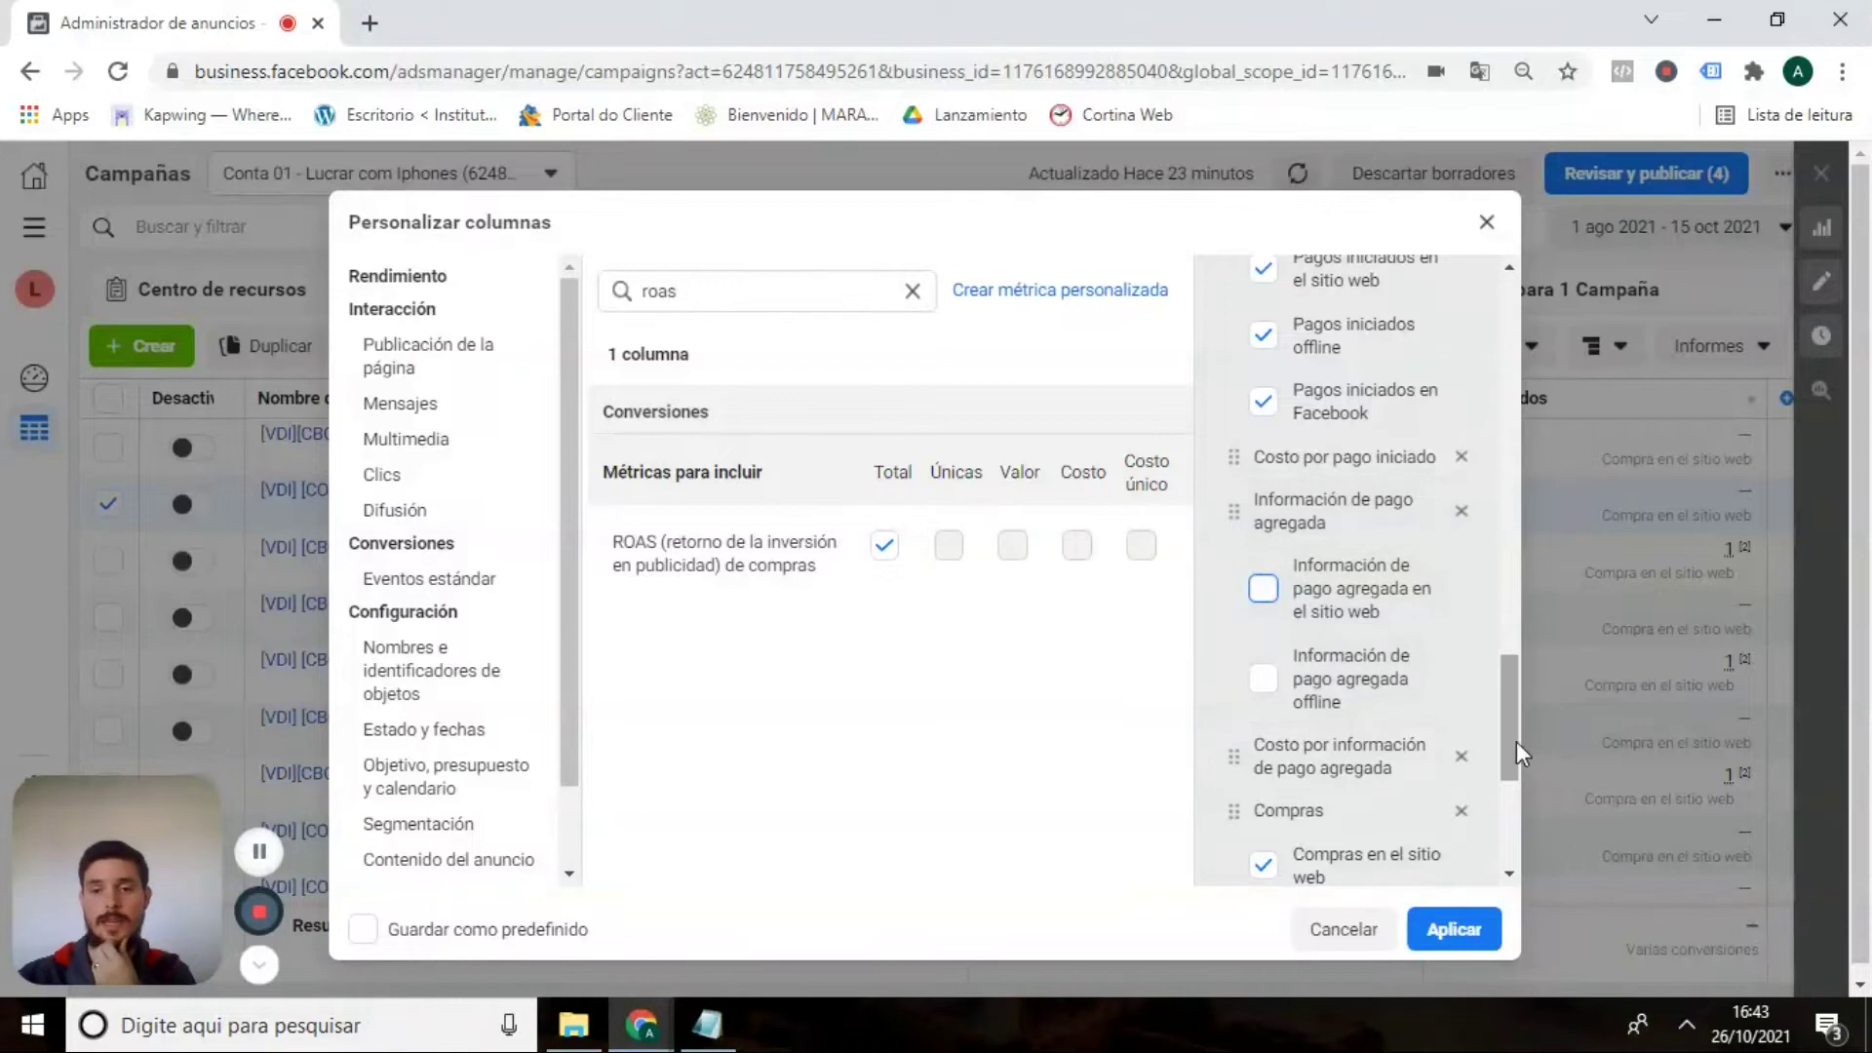
click(1265, 589)
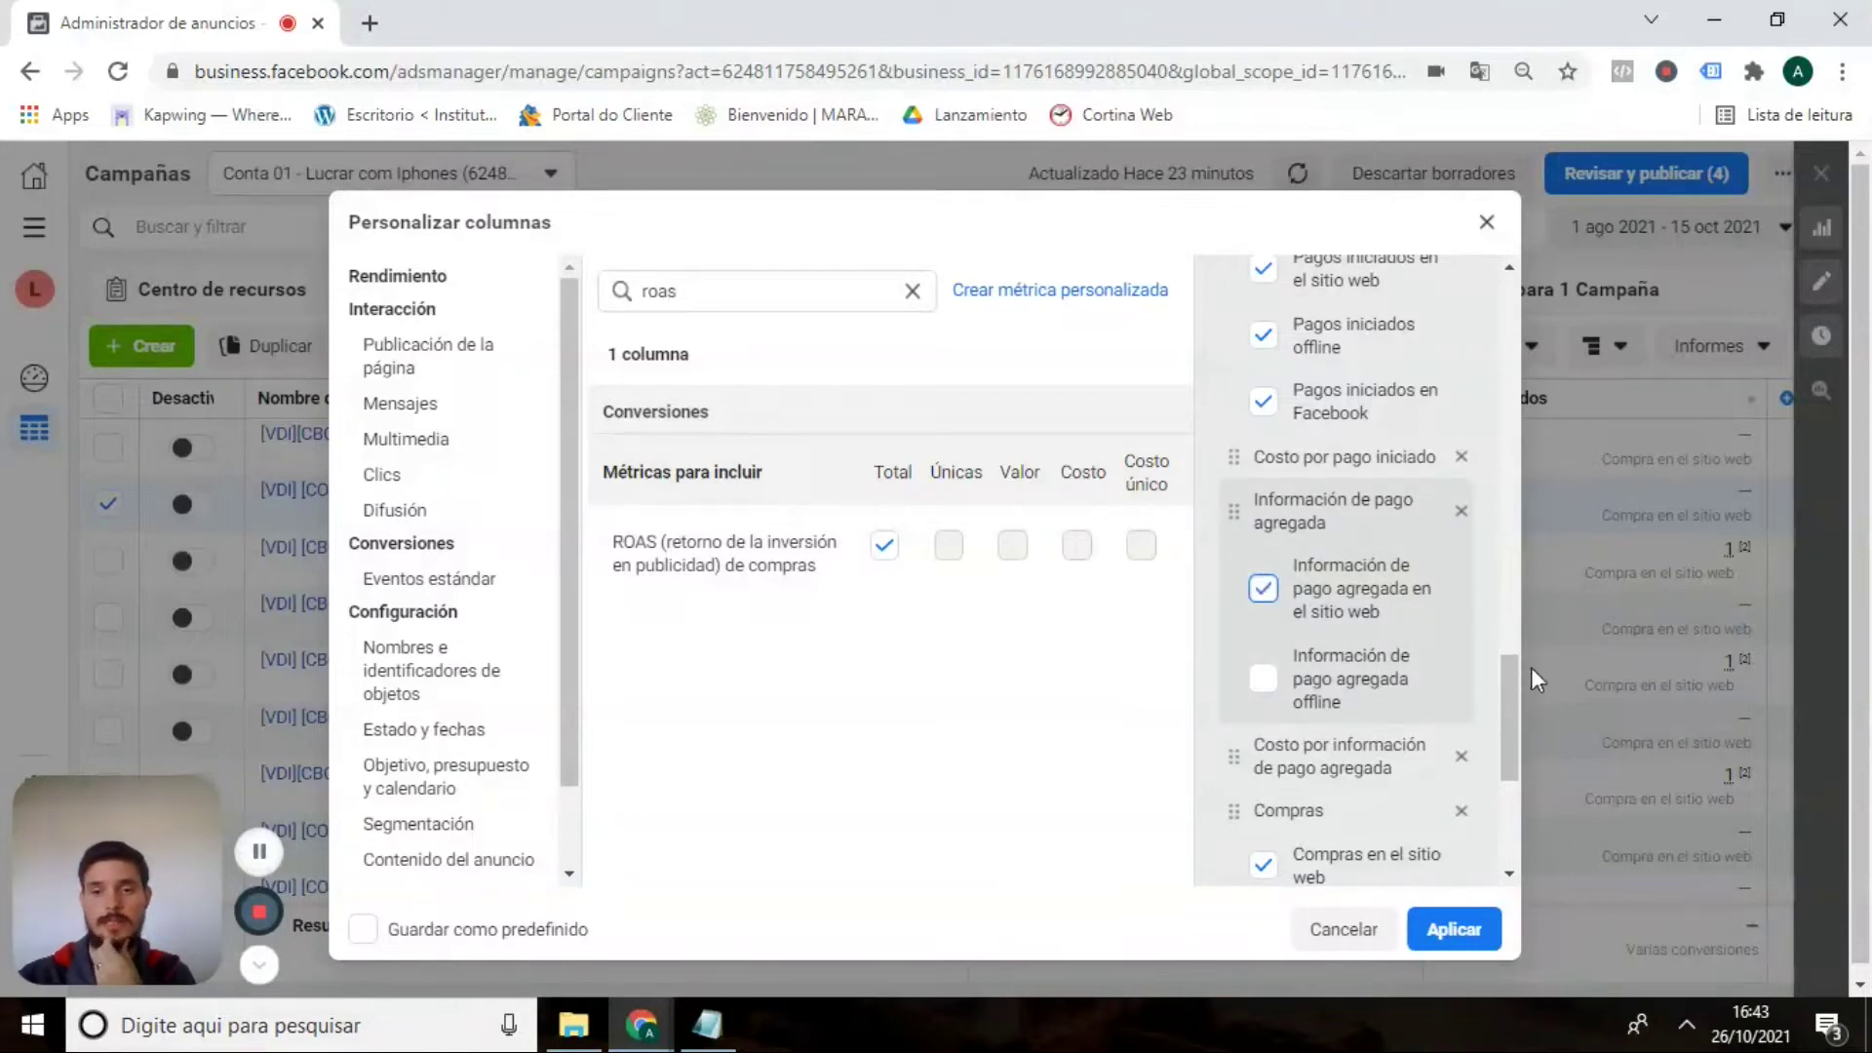
Exclude Pagos iniciados en Facebook and Pagos iniciados offline from the Pagos iniciados metric.
drag(1504, 734, 1487, 695)
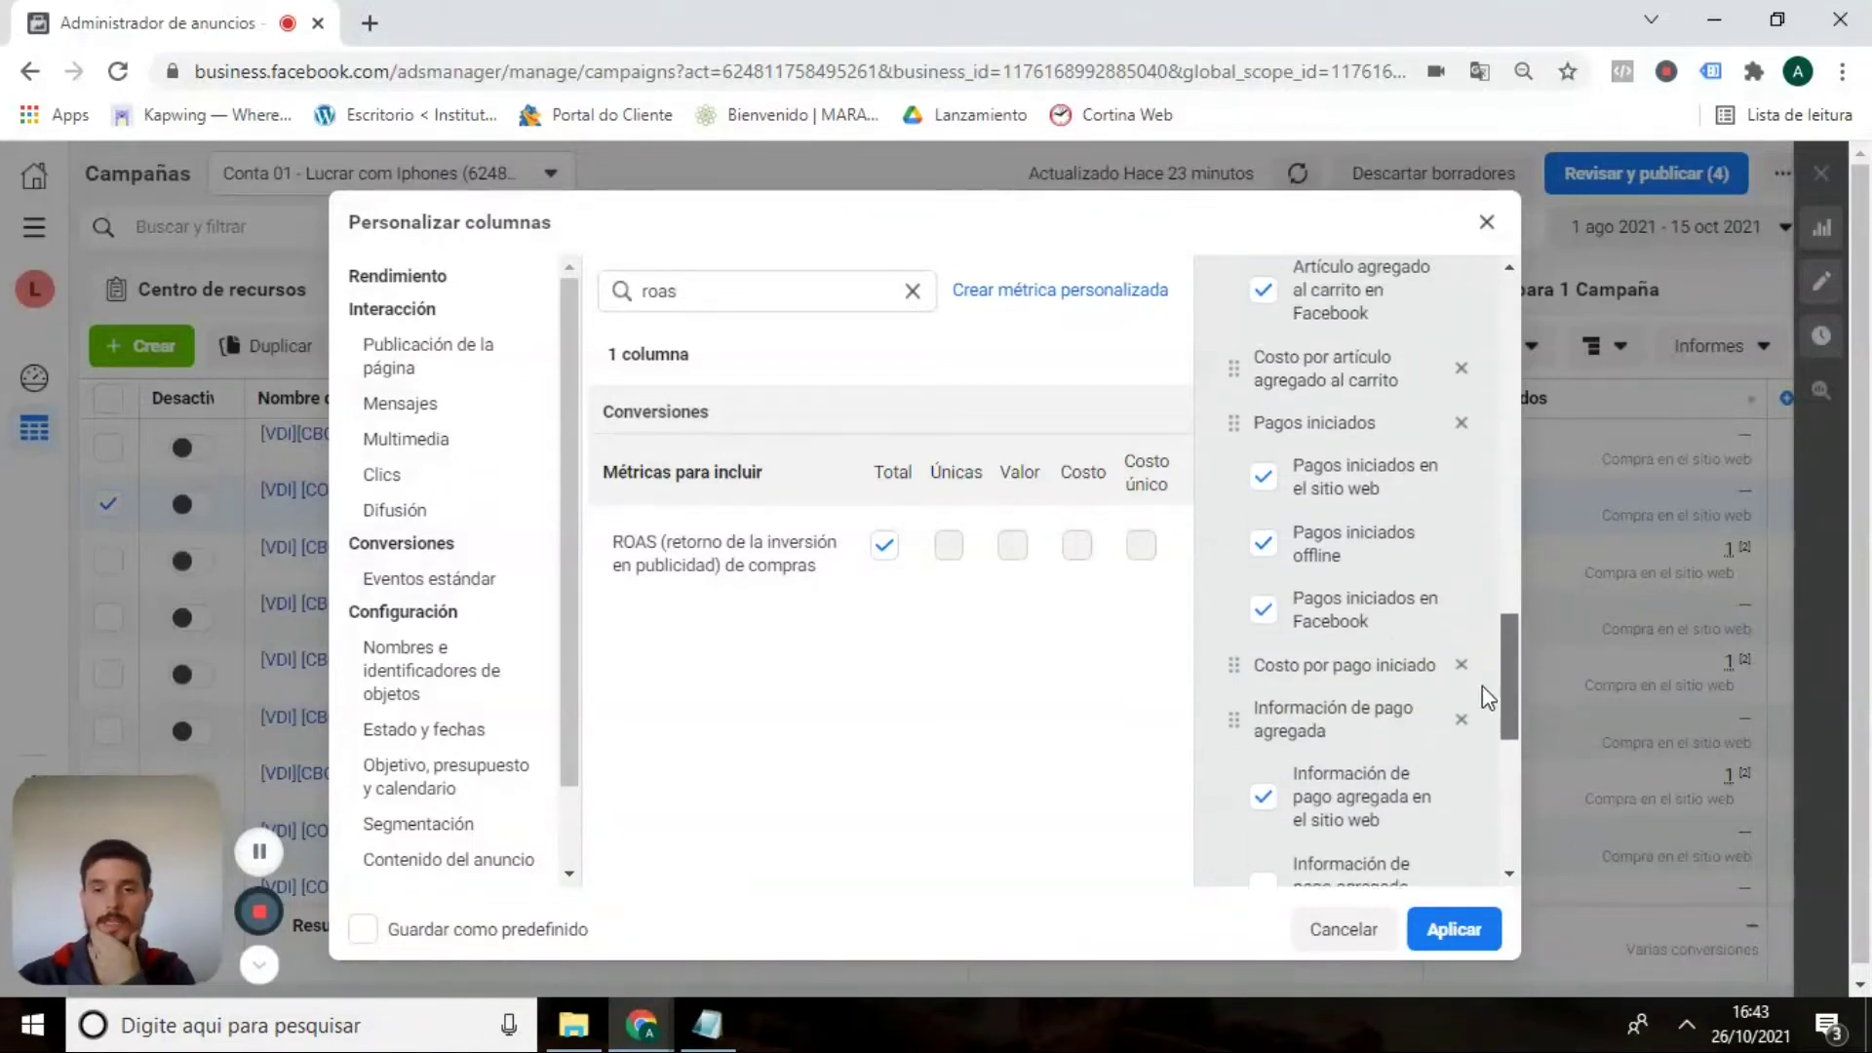
scroll(1486, 690, up, 1)
click(1264, 711)
click(1269, 655)
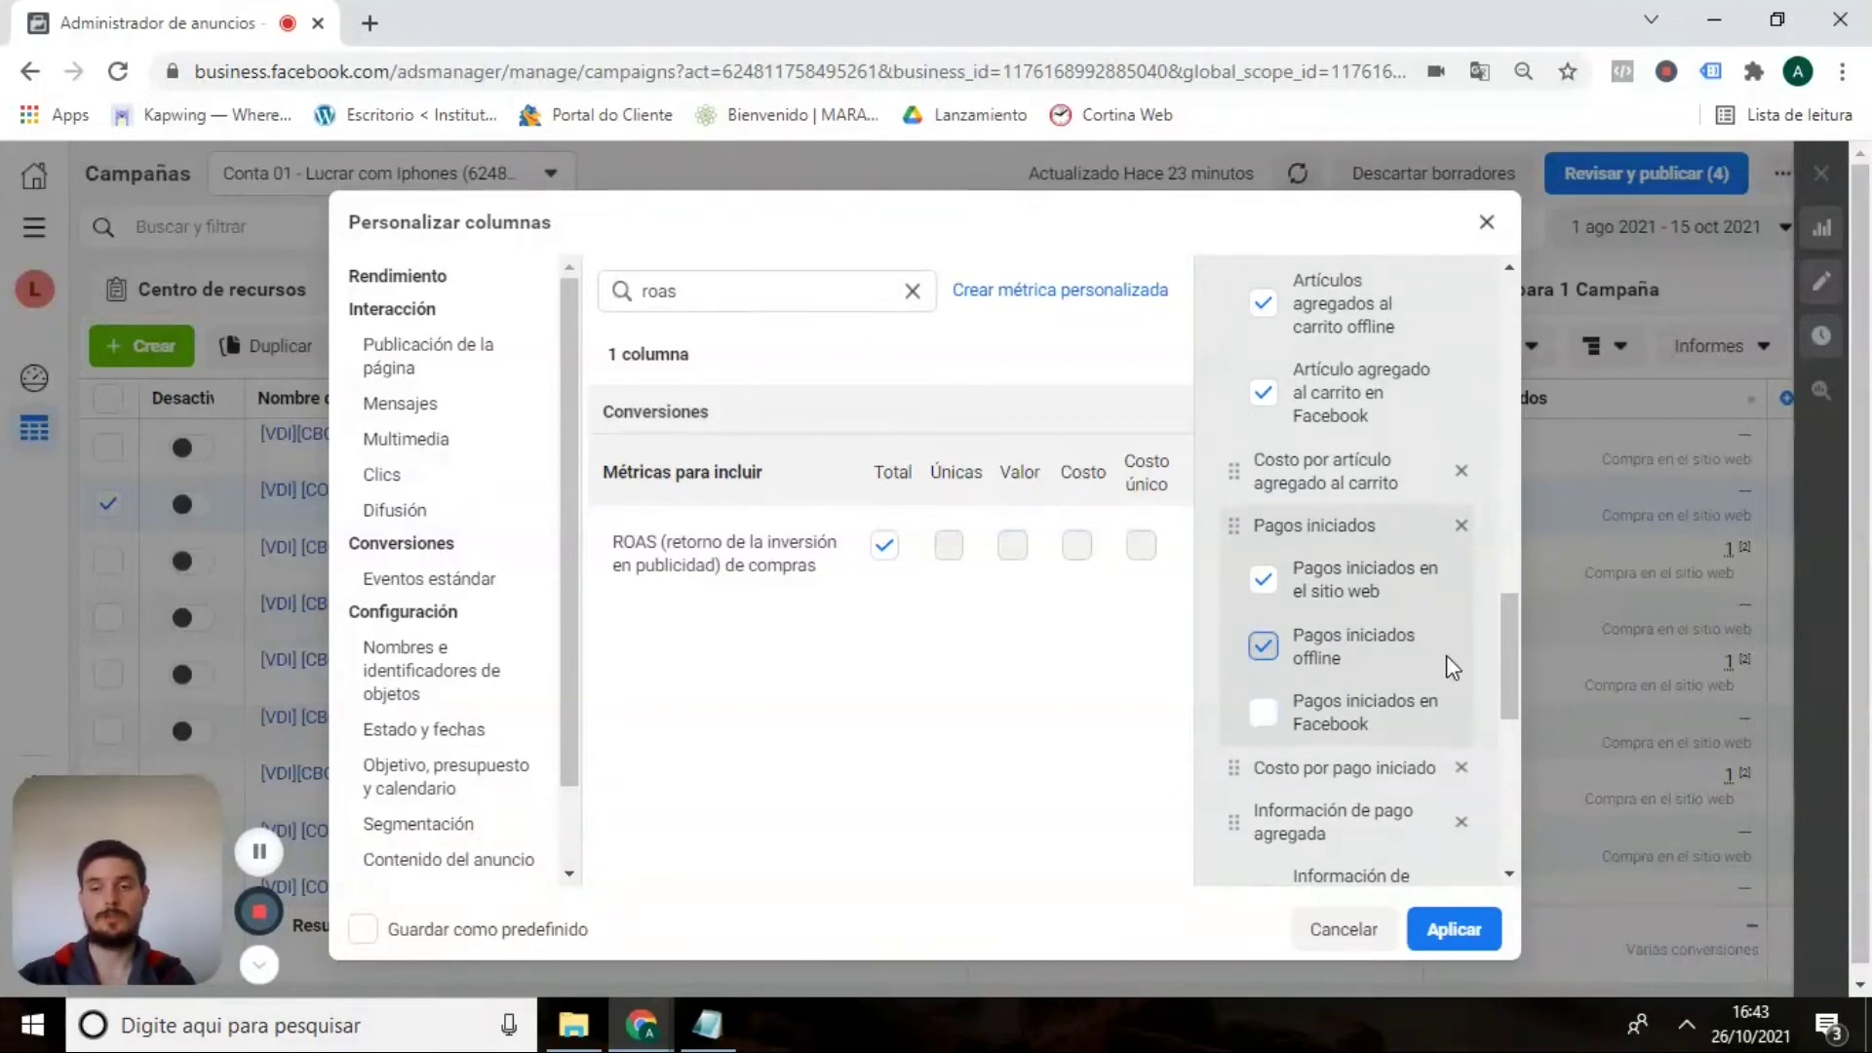
Exclude the Facebook and offline breakdowns from Artículos agregados al carrito, keeping only the sitio web one.
scroll(1498, 629, up, 3)
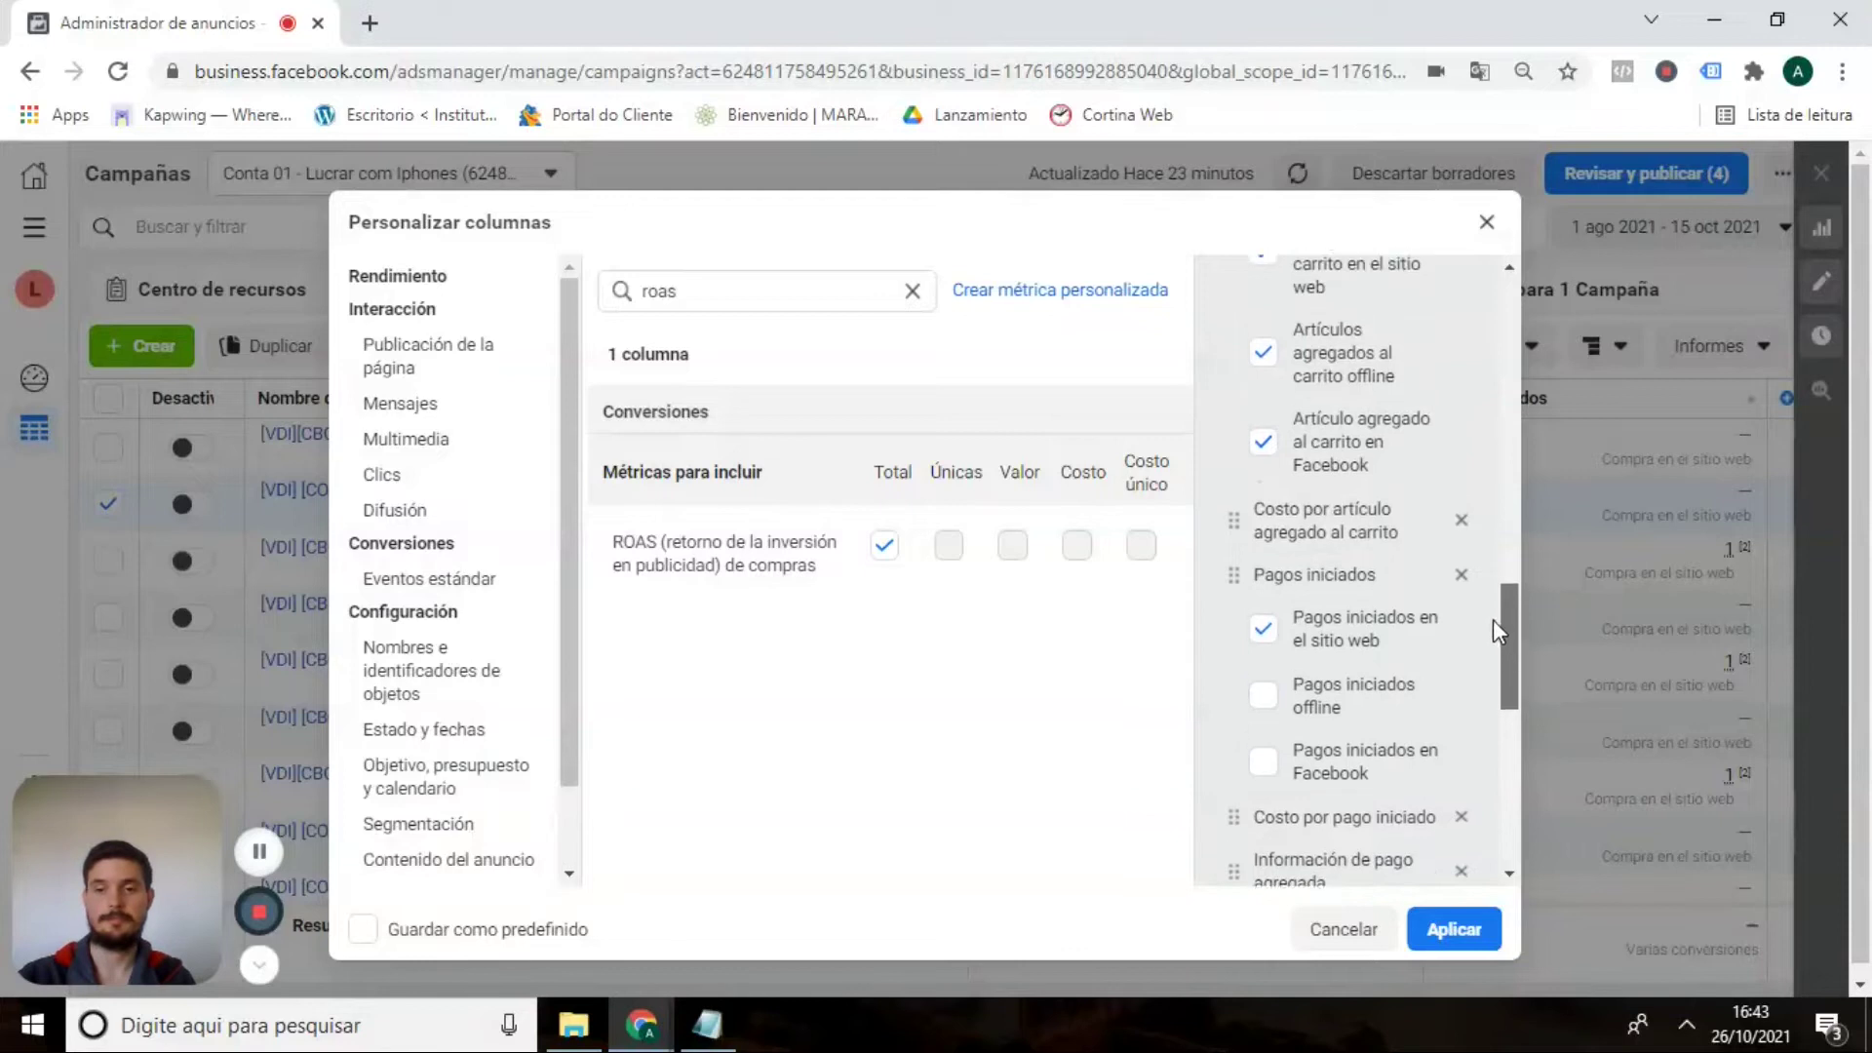
scroll(1486, 597, down, 1)
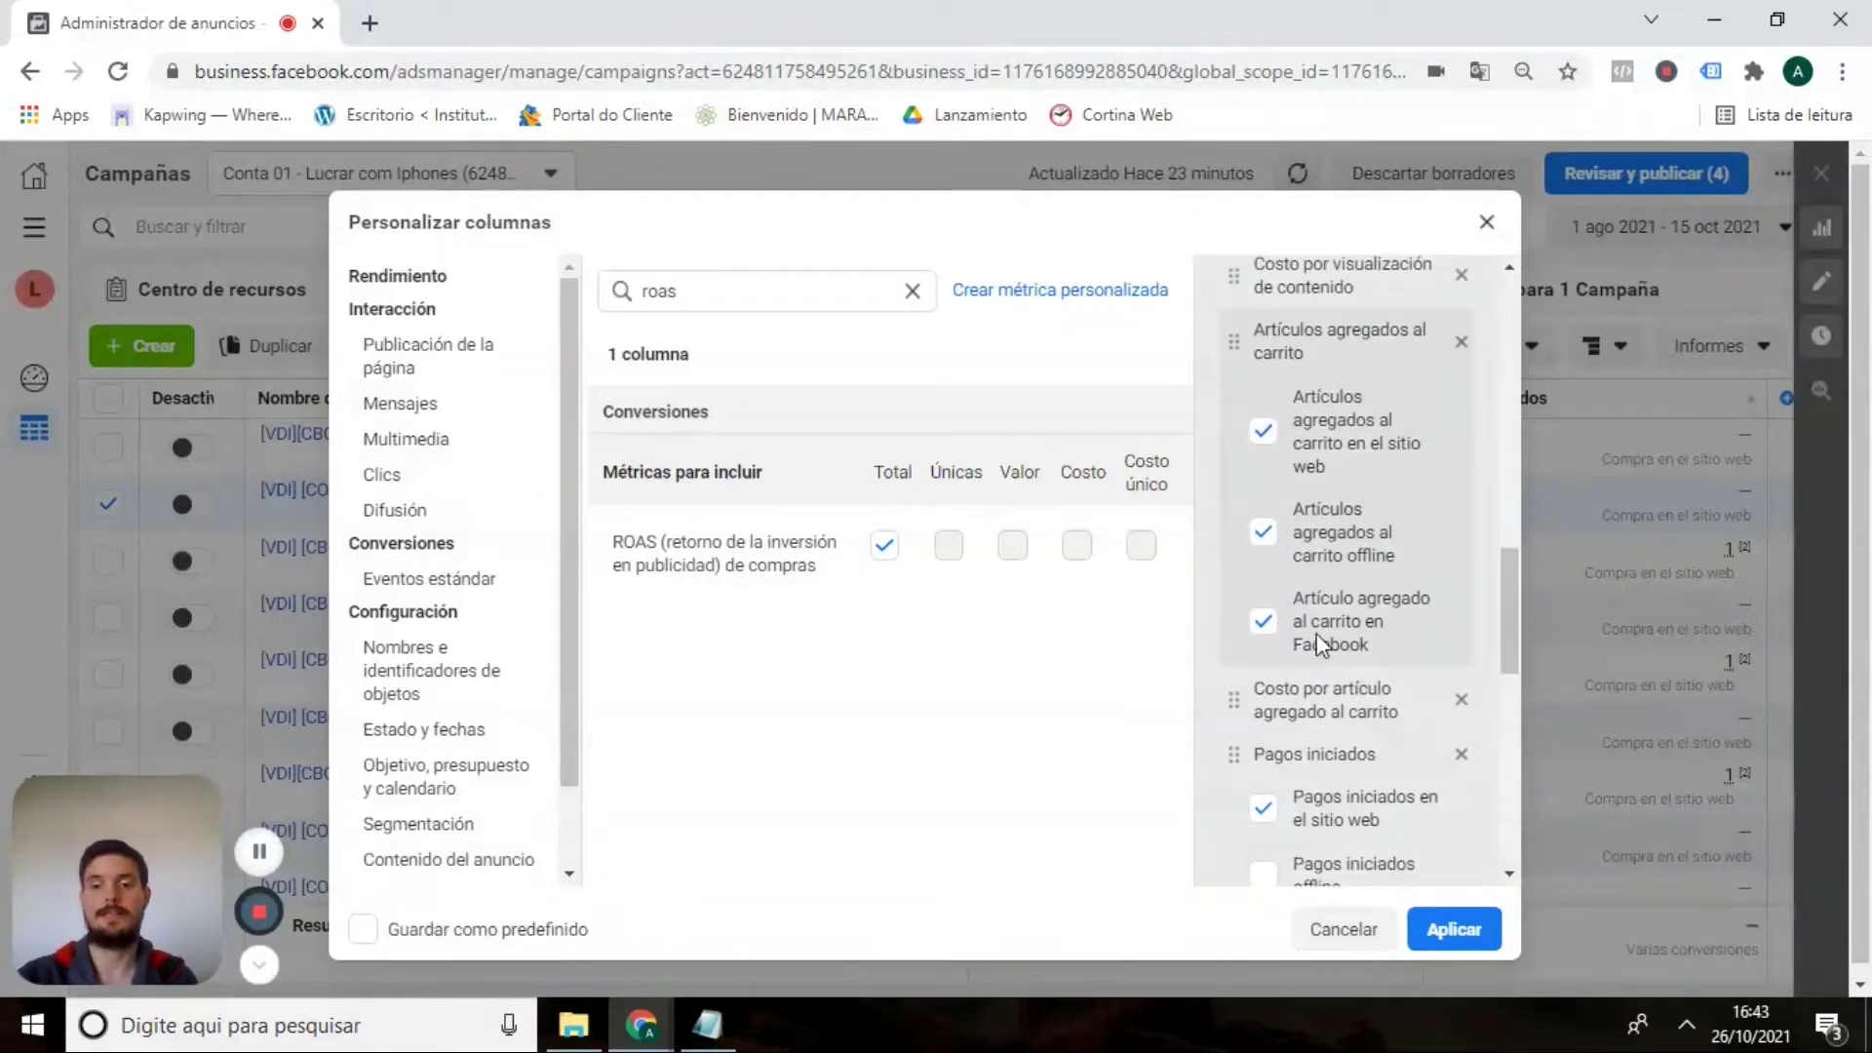
click(1265, 624)
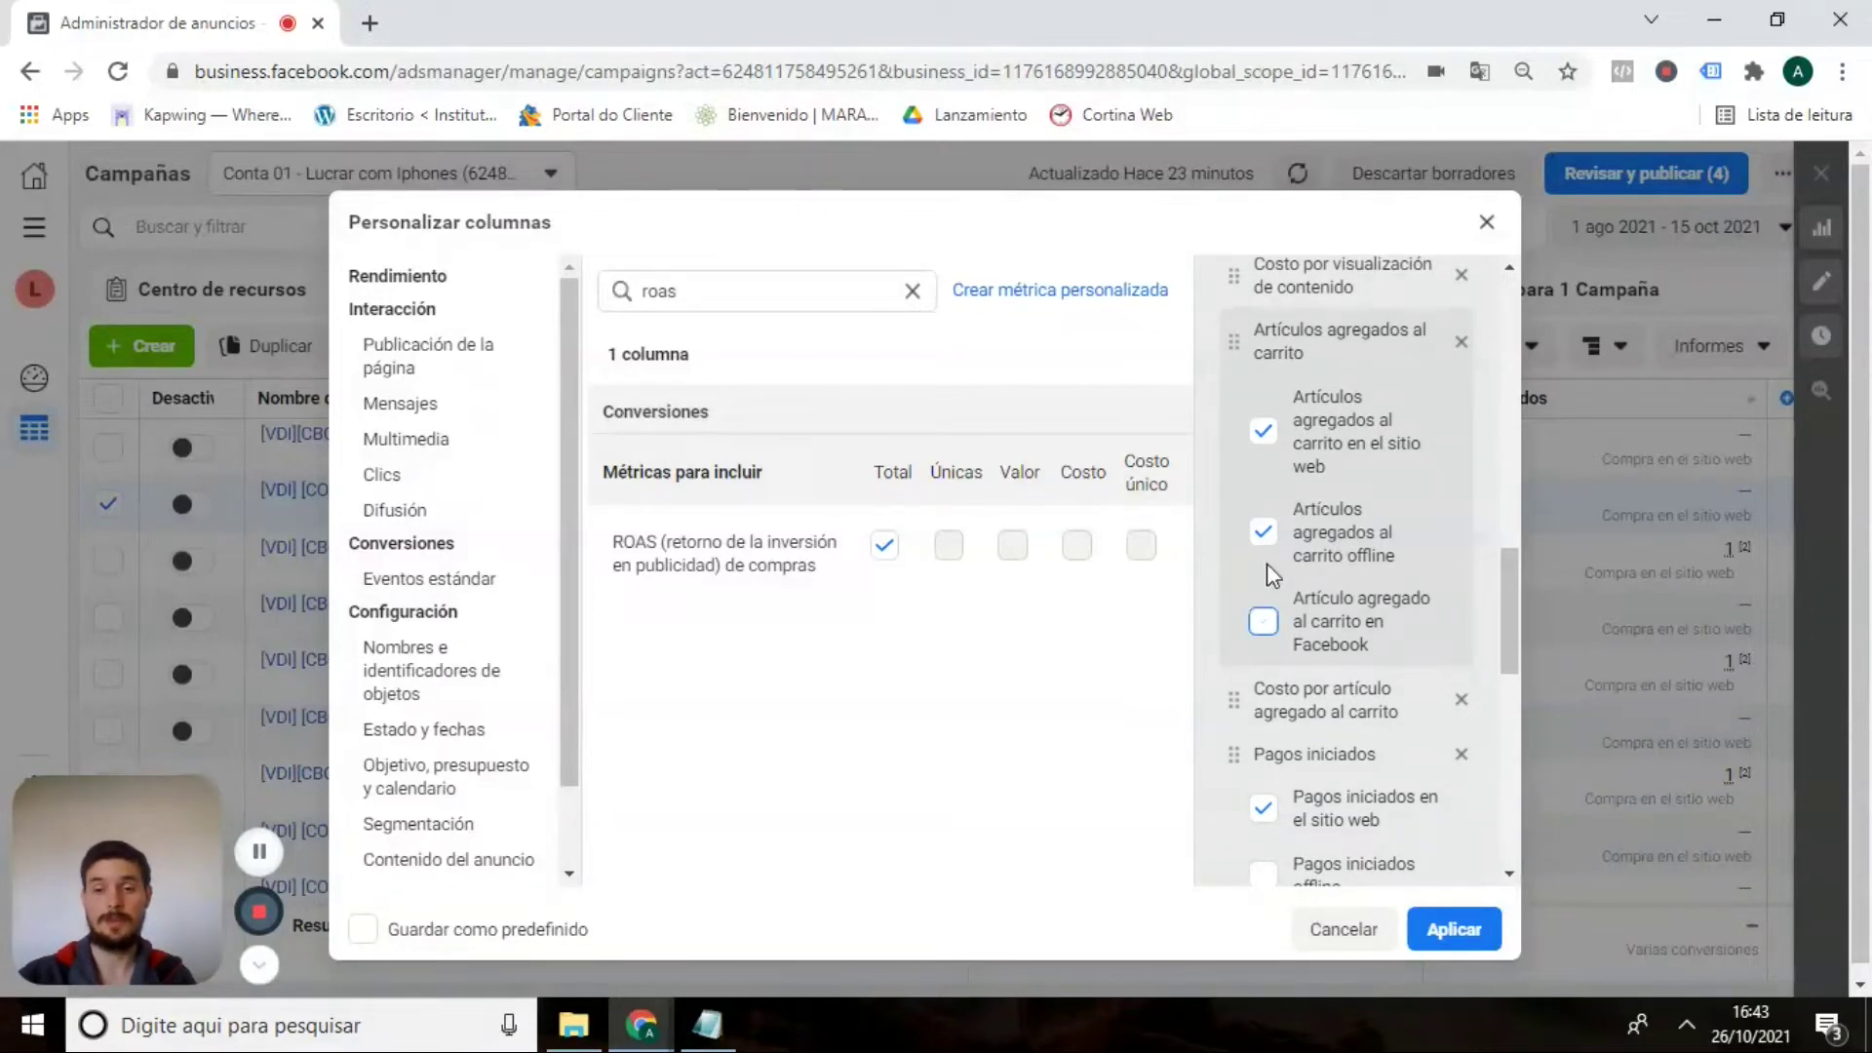
click(1427, 498)
Exclude Visualización de contenido en Facebook and Visualizaciones de contenido offline from Visualizaciones de contenido.
drag(1513, 559, 1502, 466)
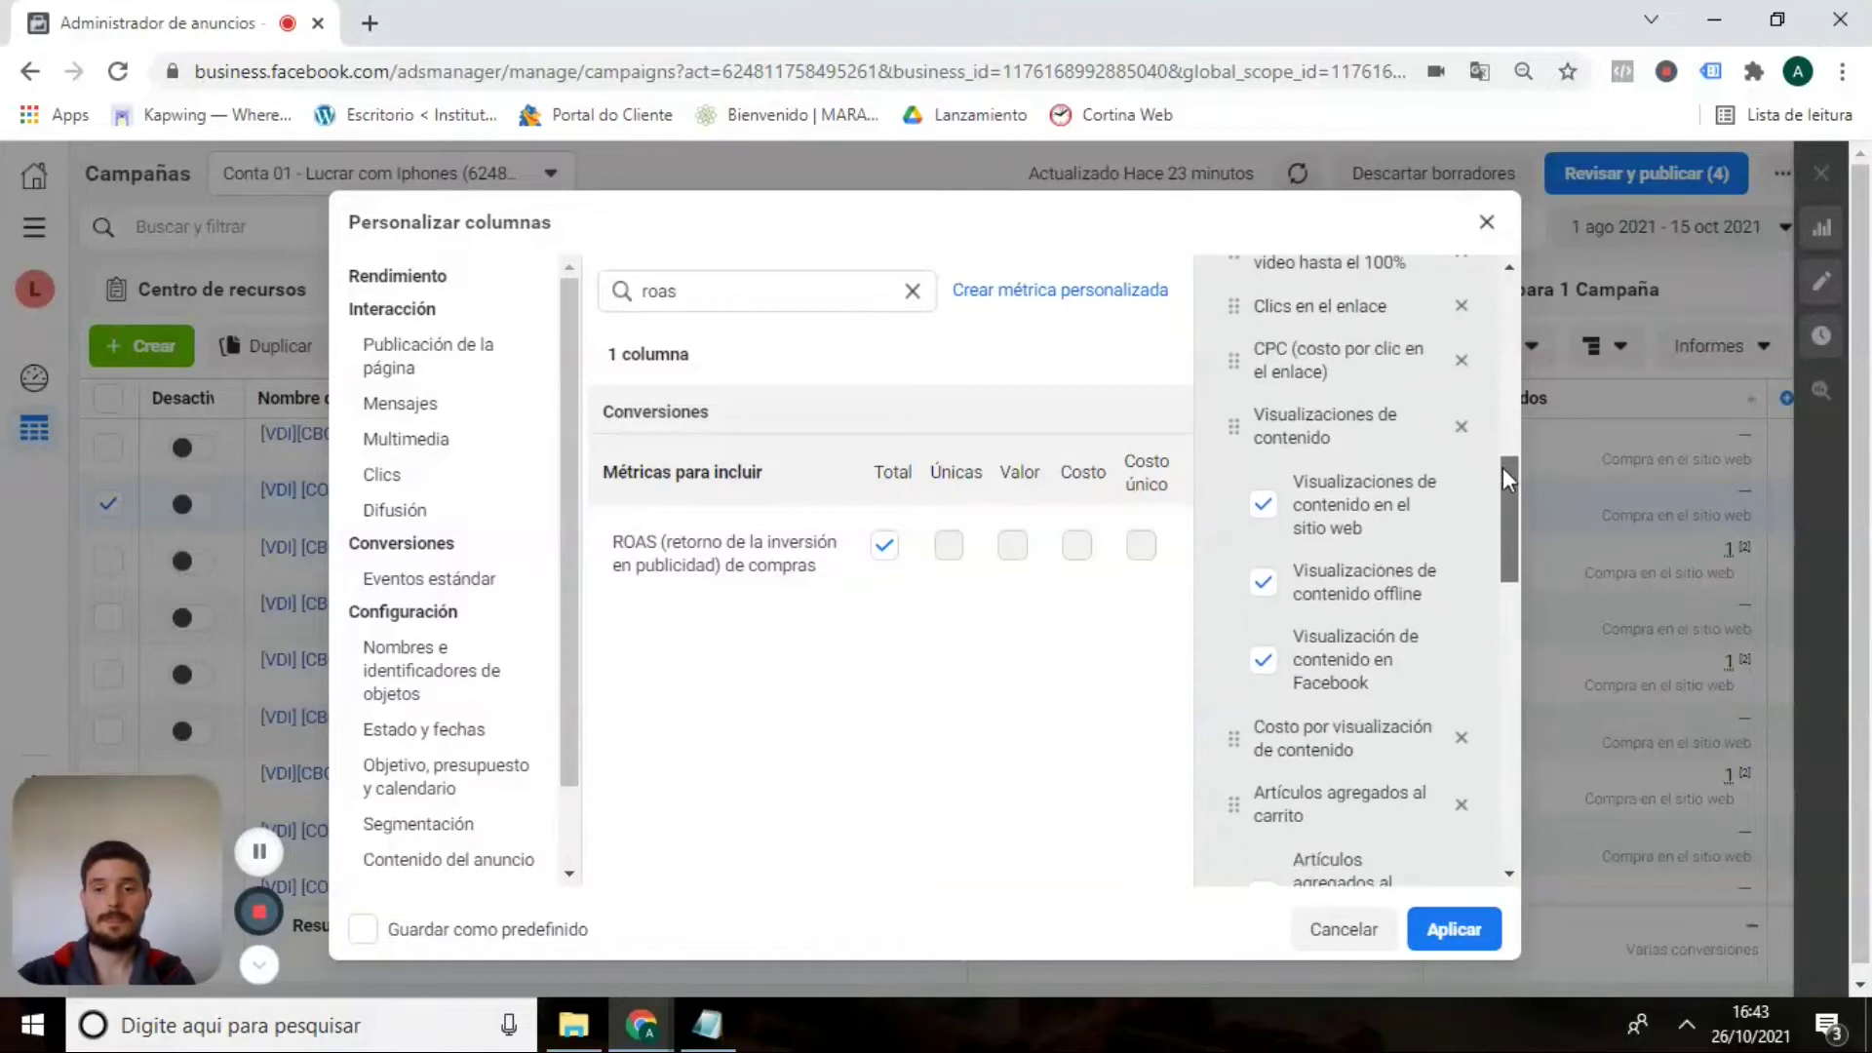
click(1264, 664)
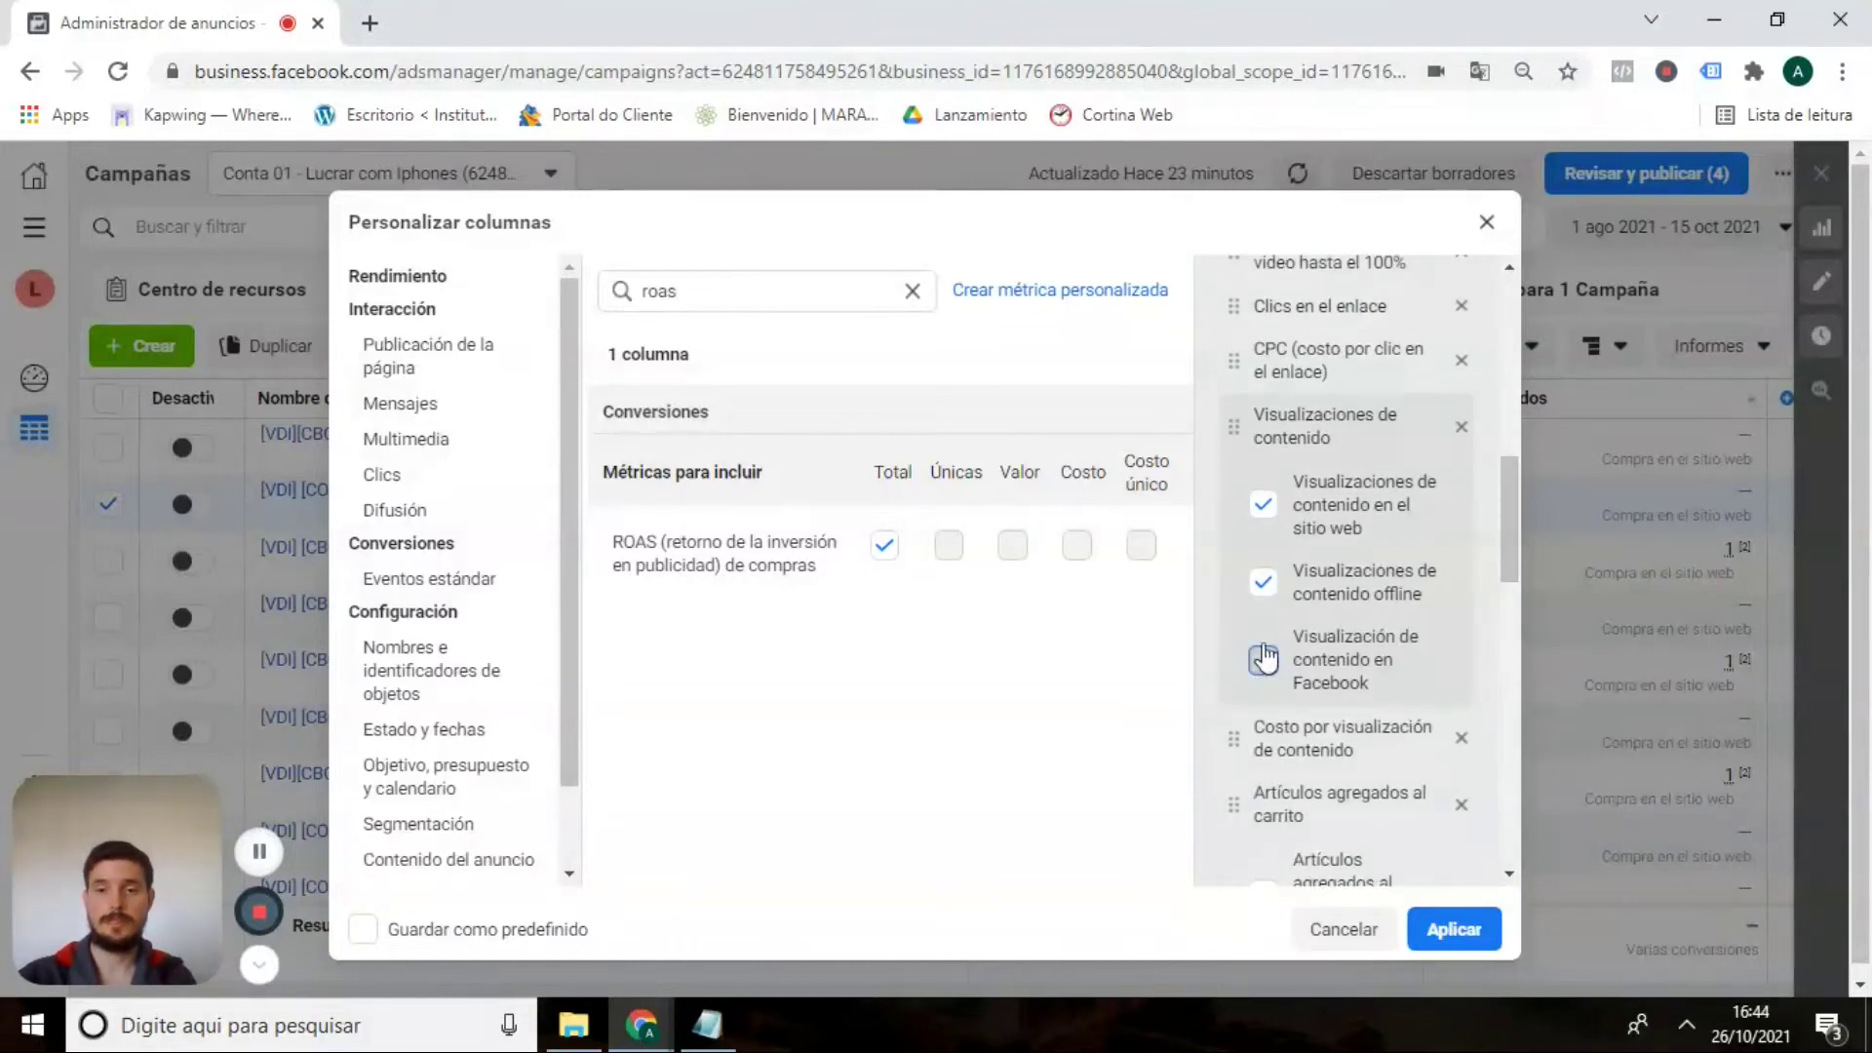
click(1264, 583)
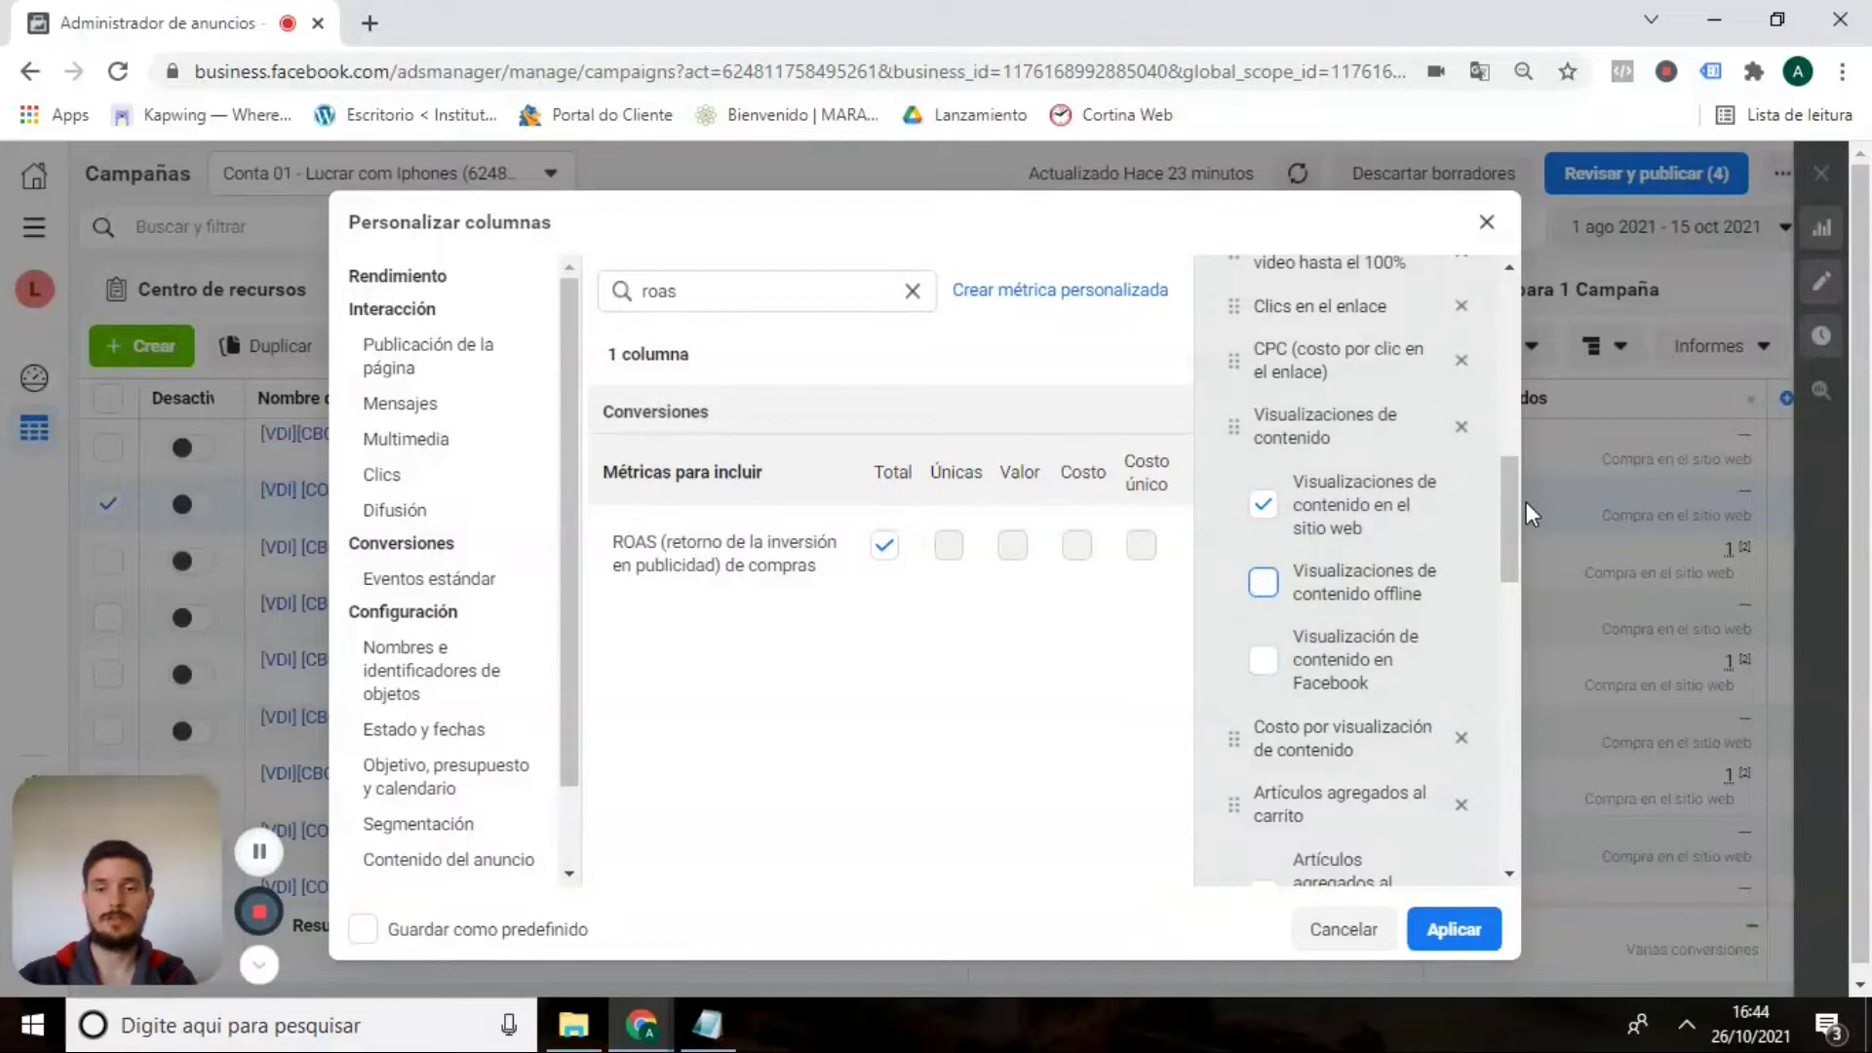
Review the selected columns, save them as a preset named "Embudo" and apply it to the campaign table.
drag(1519, 513, 1540, 307)
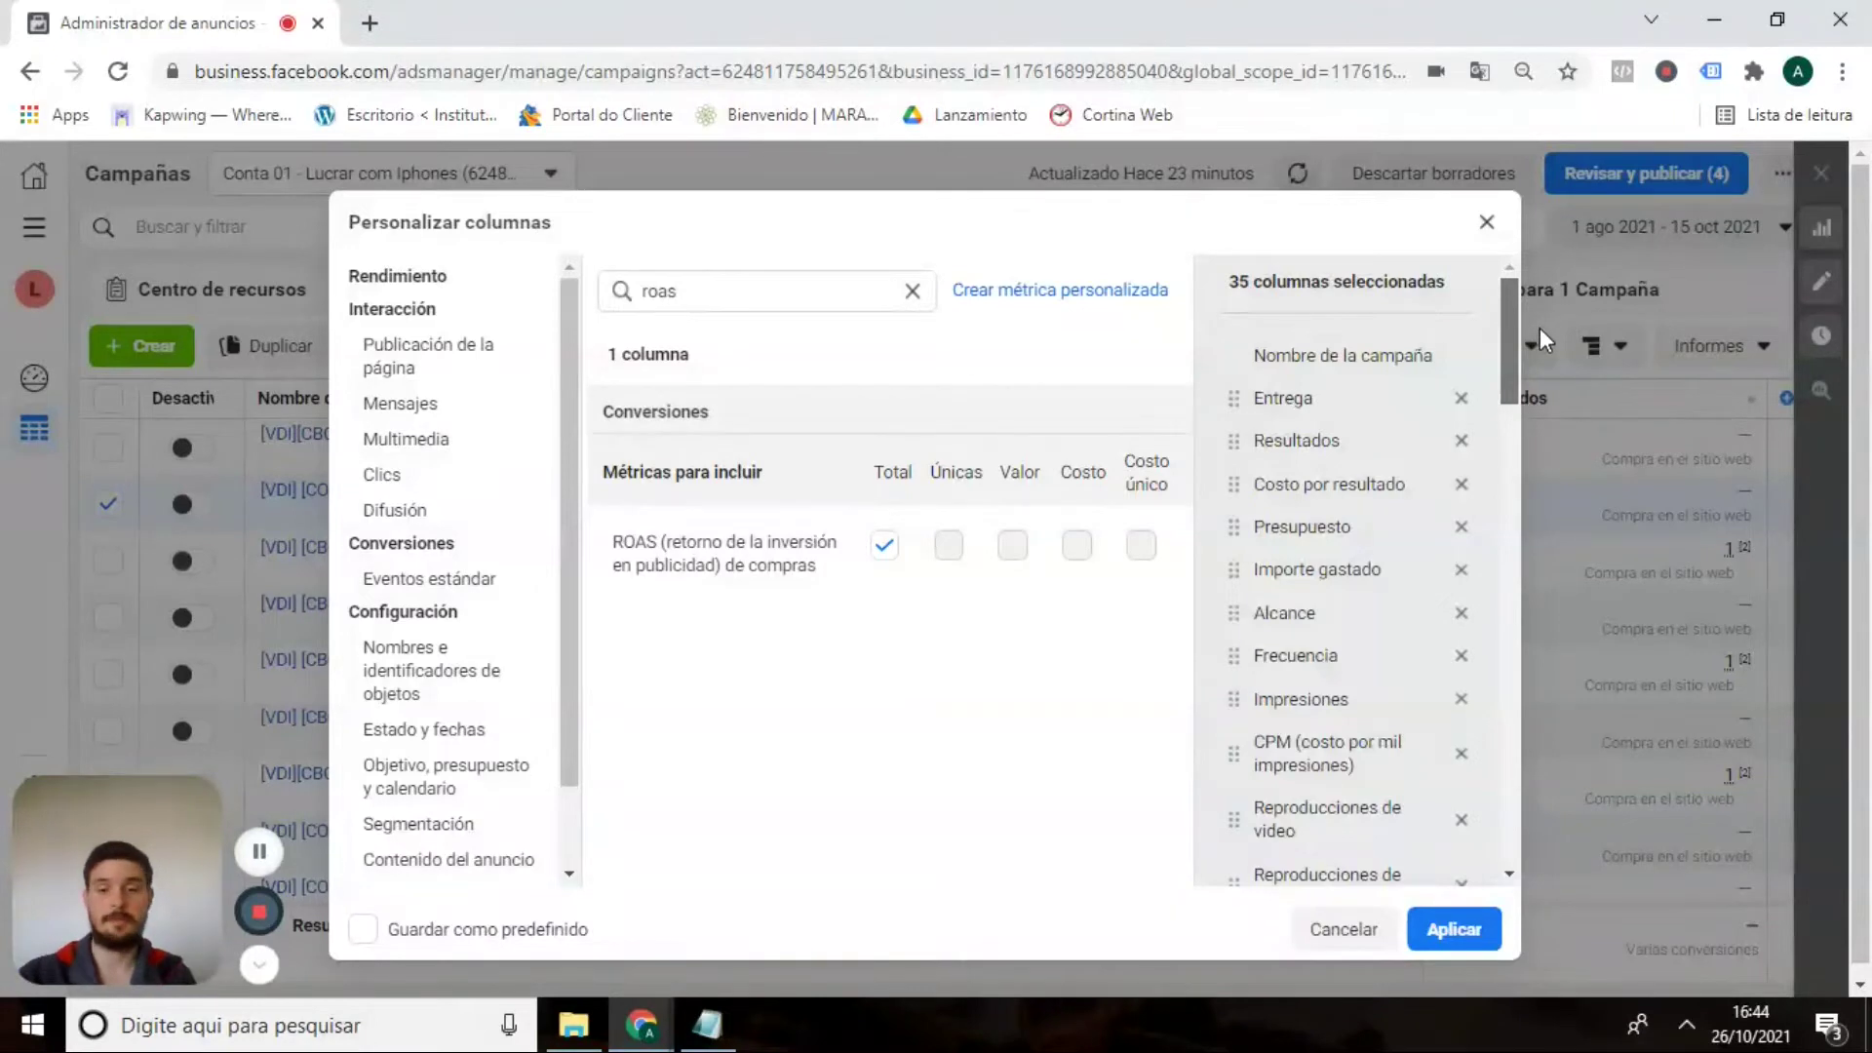
scroll(1454, 585, down, 15)
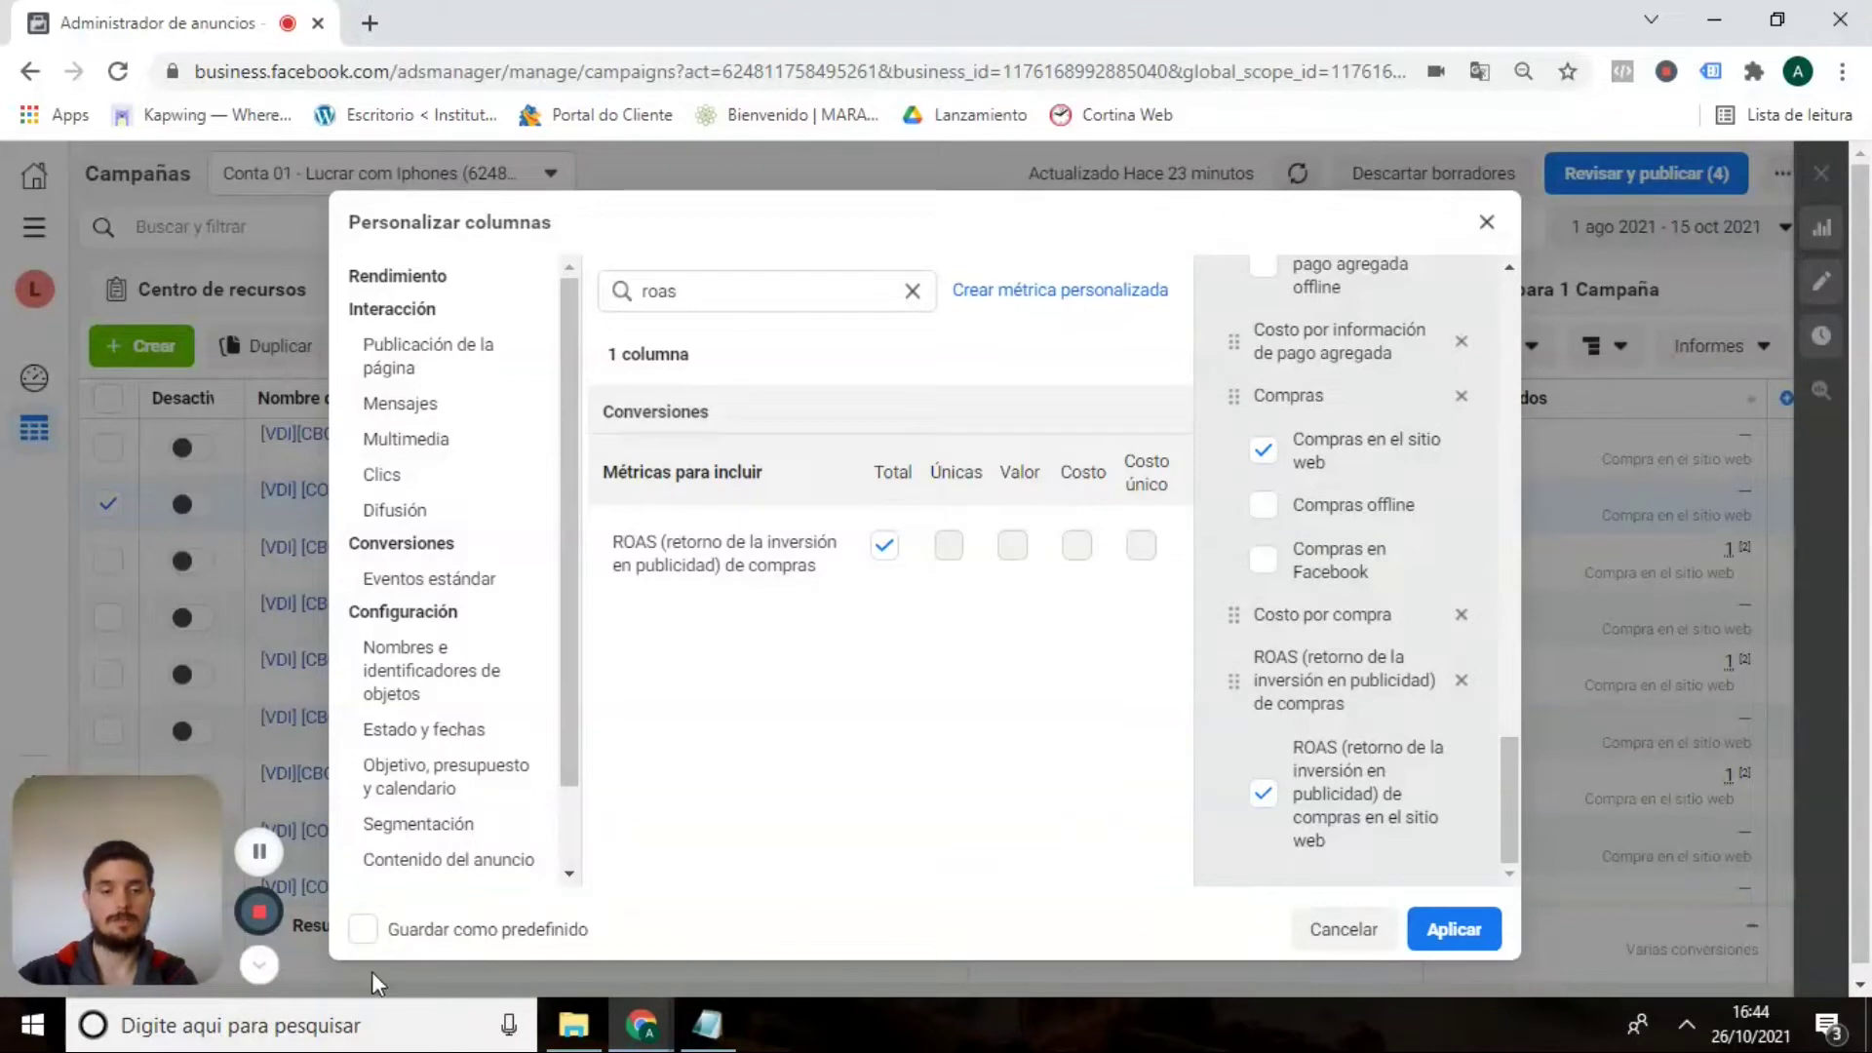
click(364, 931)
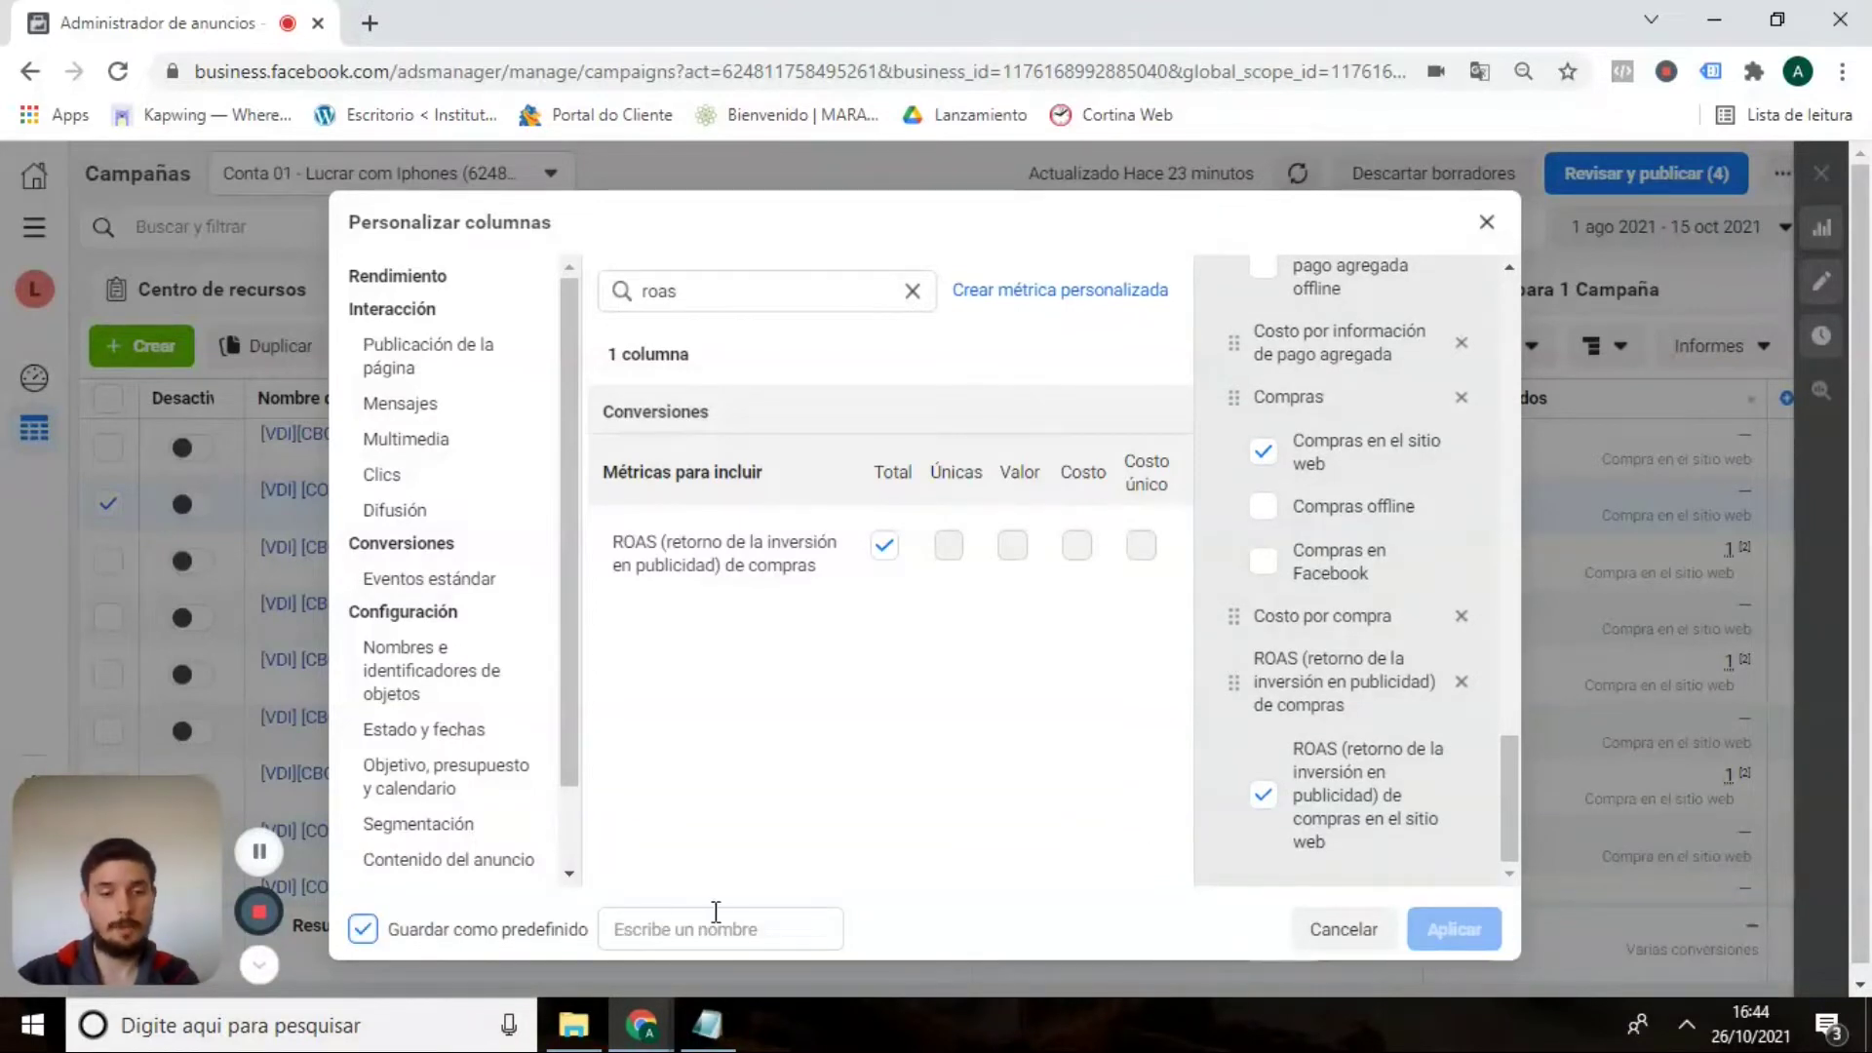
click(693, 942)
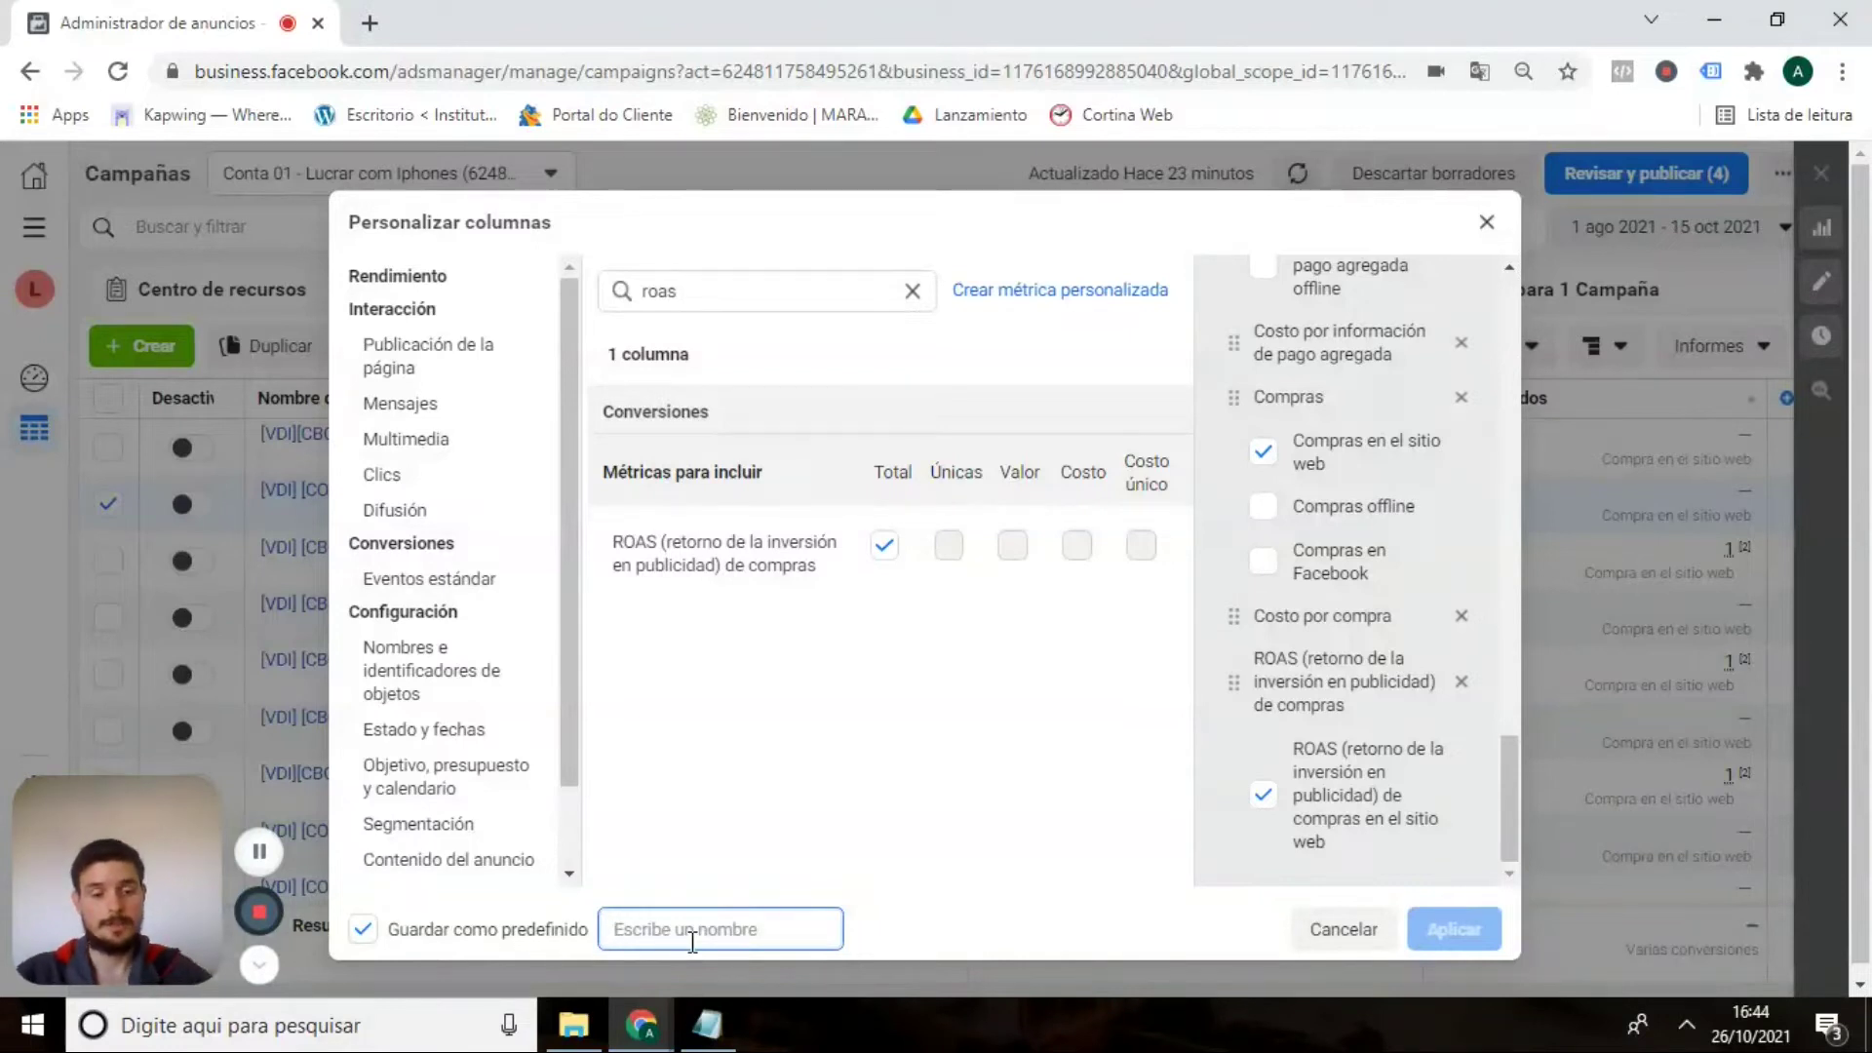
text(Em)
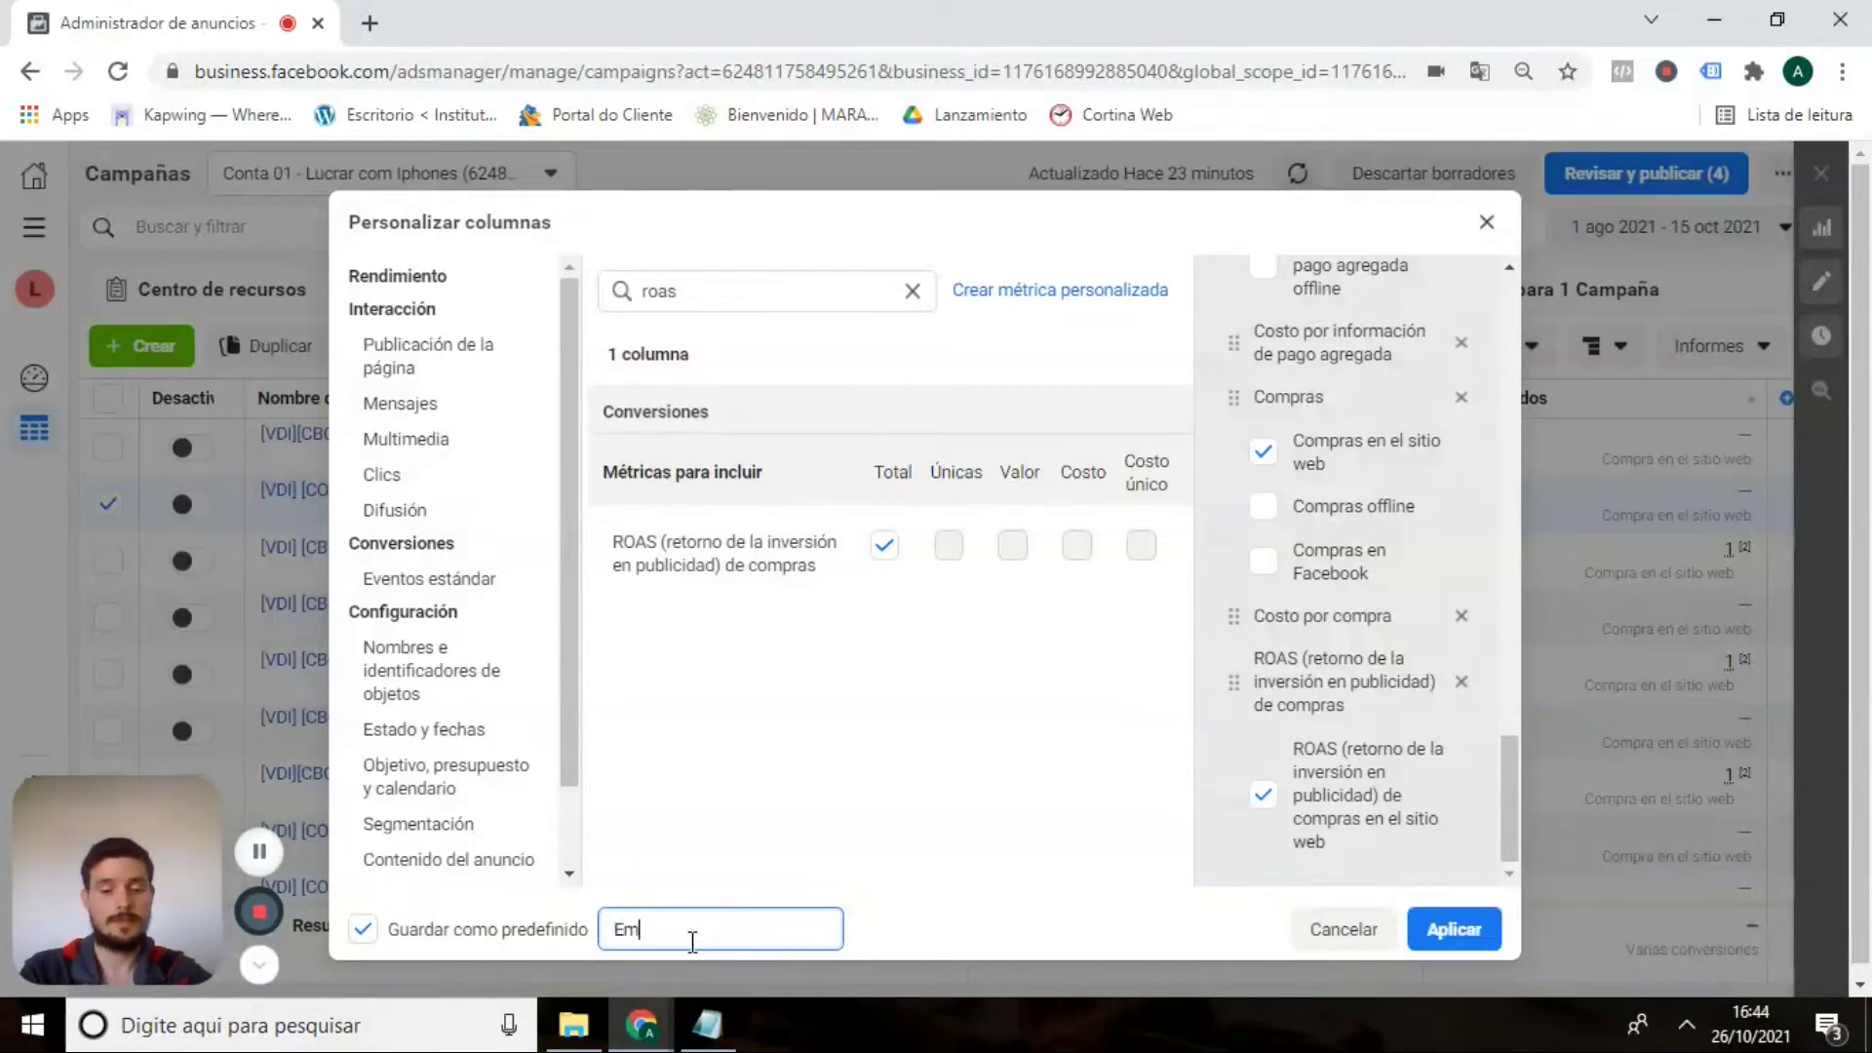
text(budo)
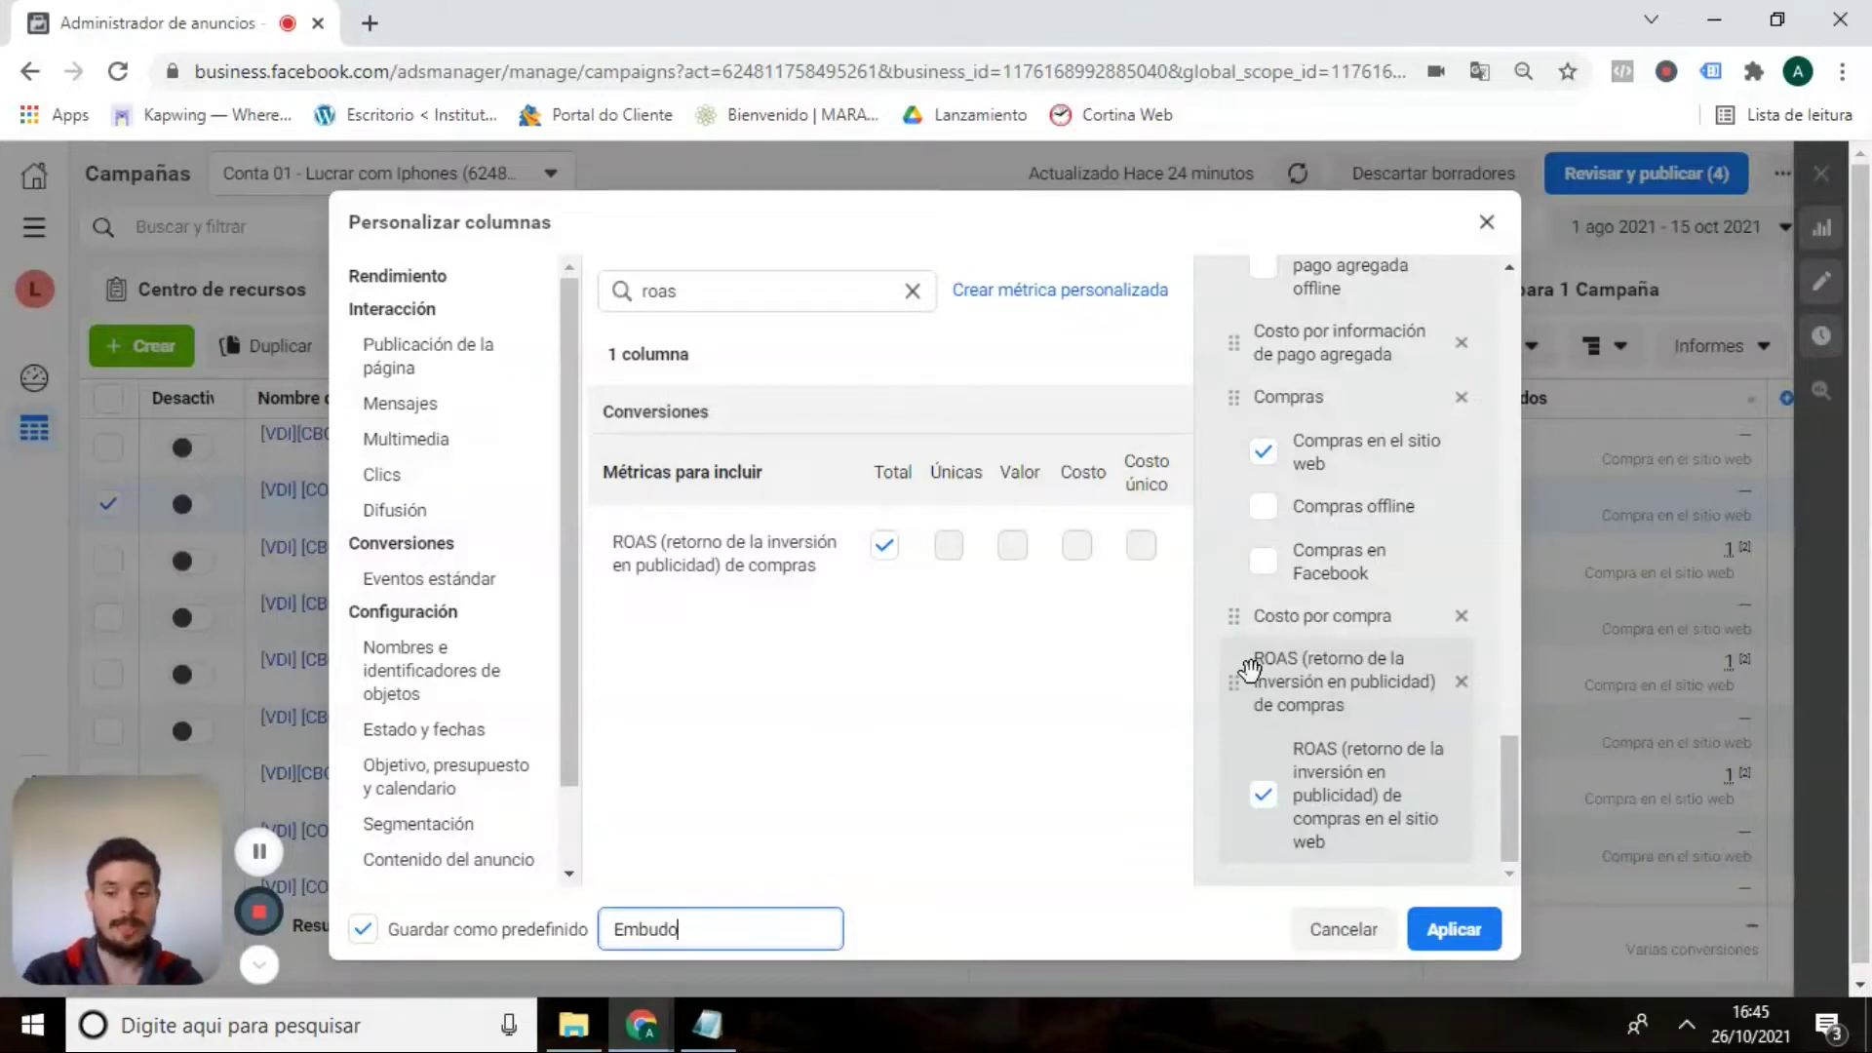
click(1468, 934)
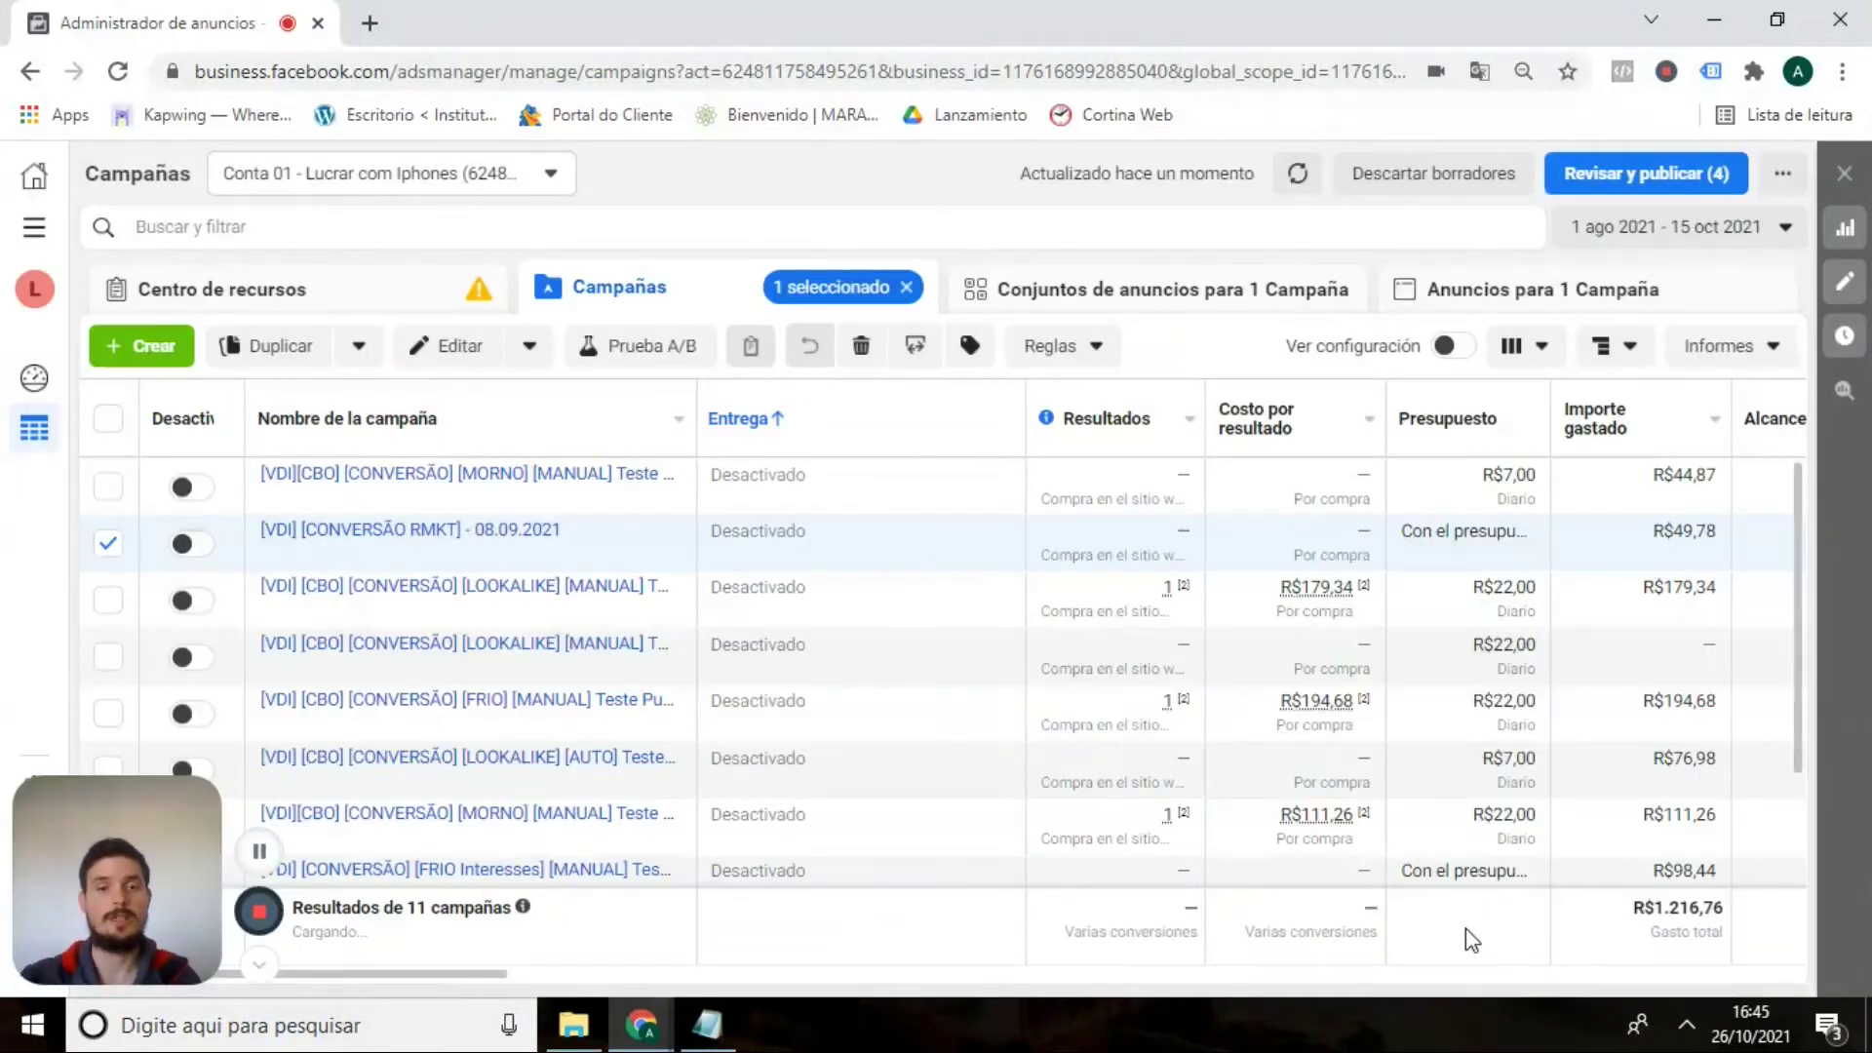
Check which column preset is active, and examine the campaign table's columns from Resultados and Costo por resultado through Alcance and Frecuencia.
click(1545, 359)
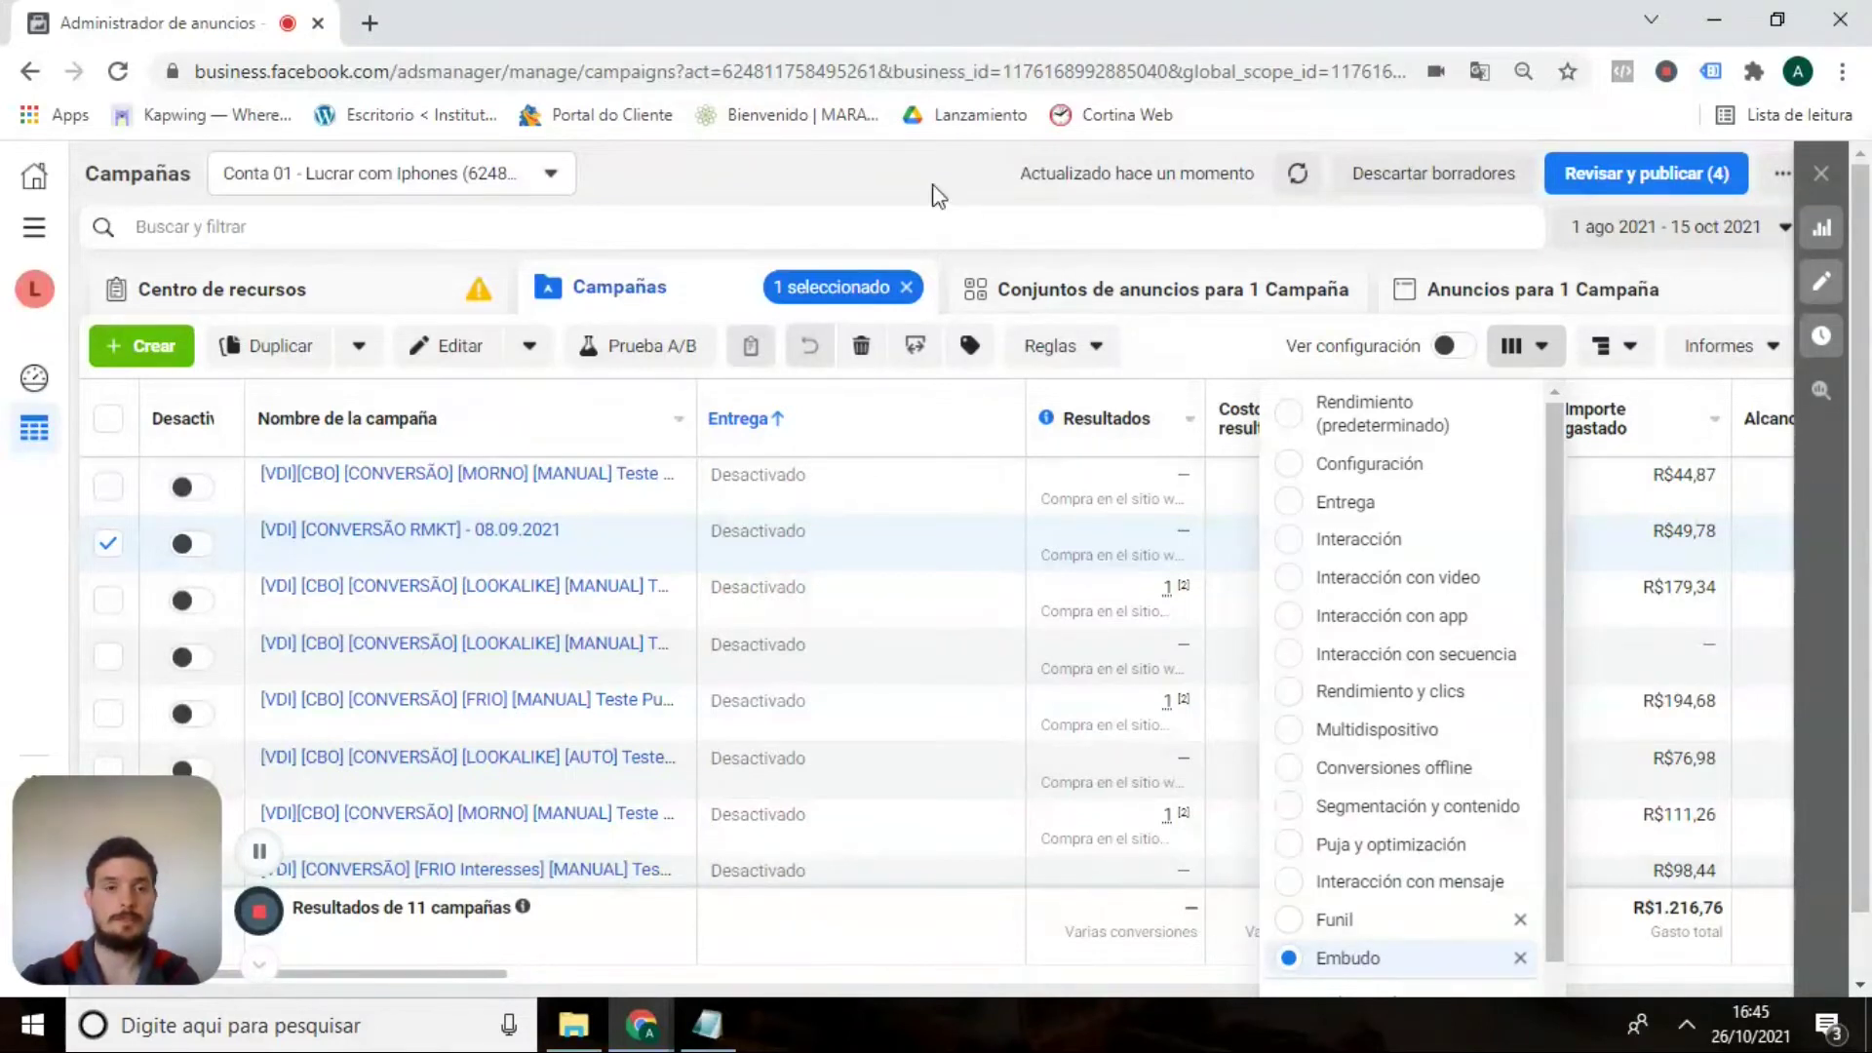
click(357, 971)
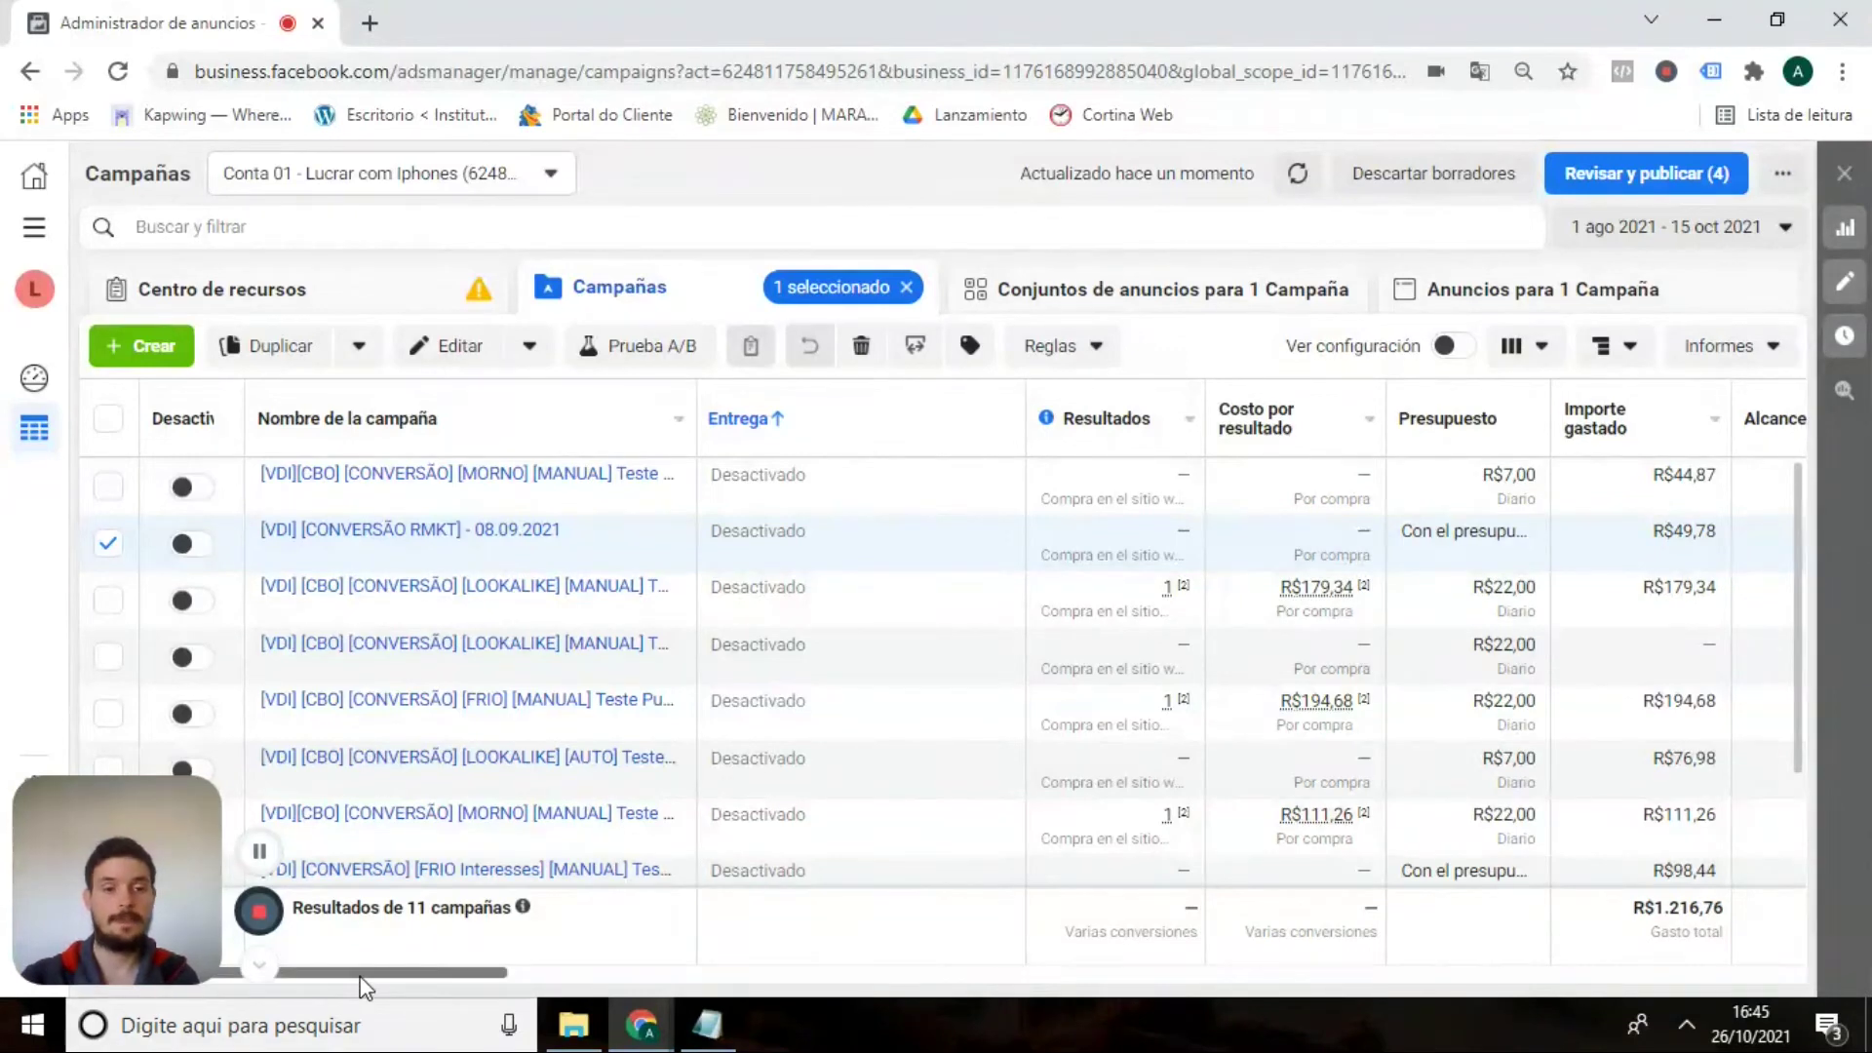
scroll(384, 975, right, 2)
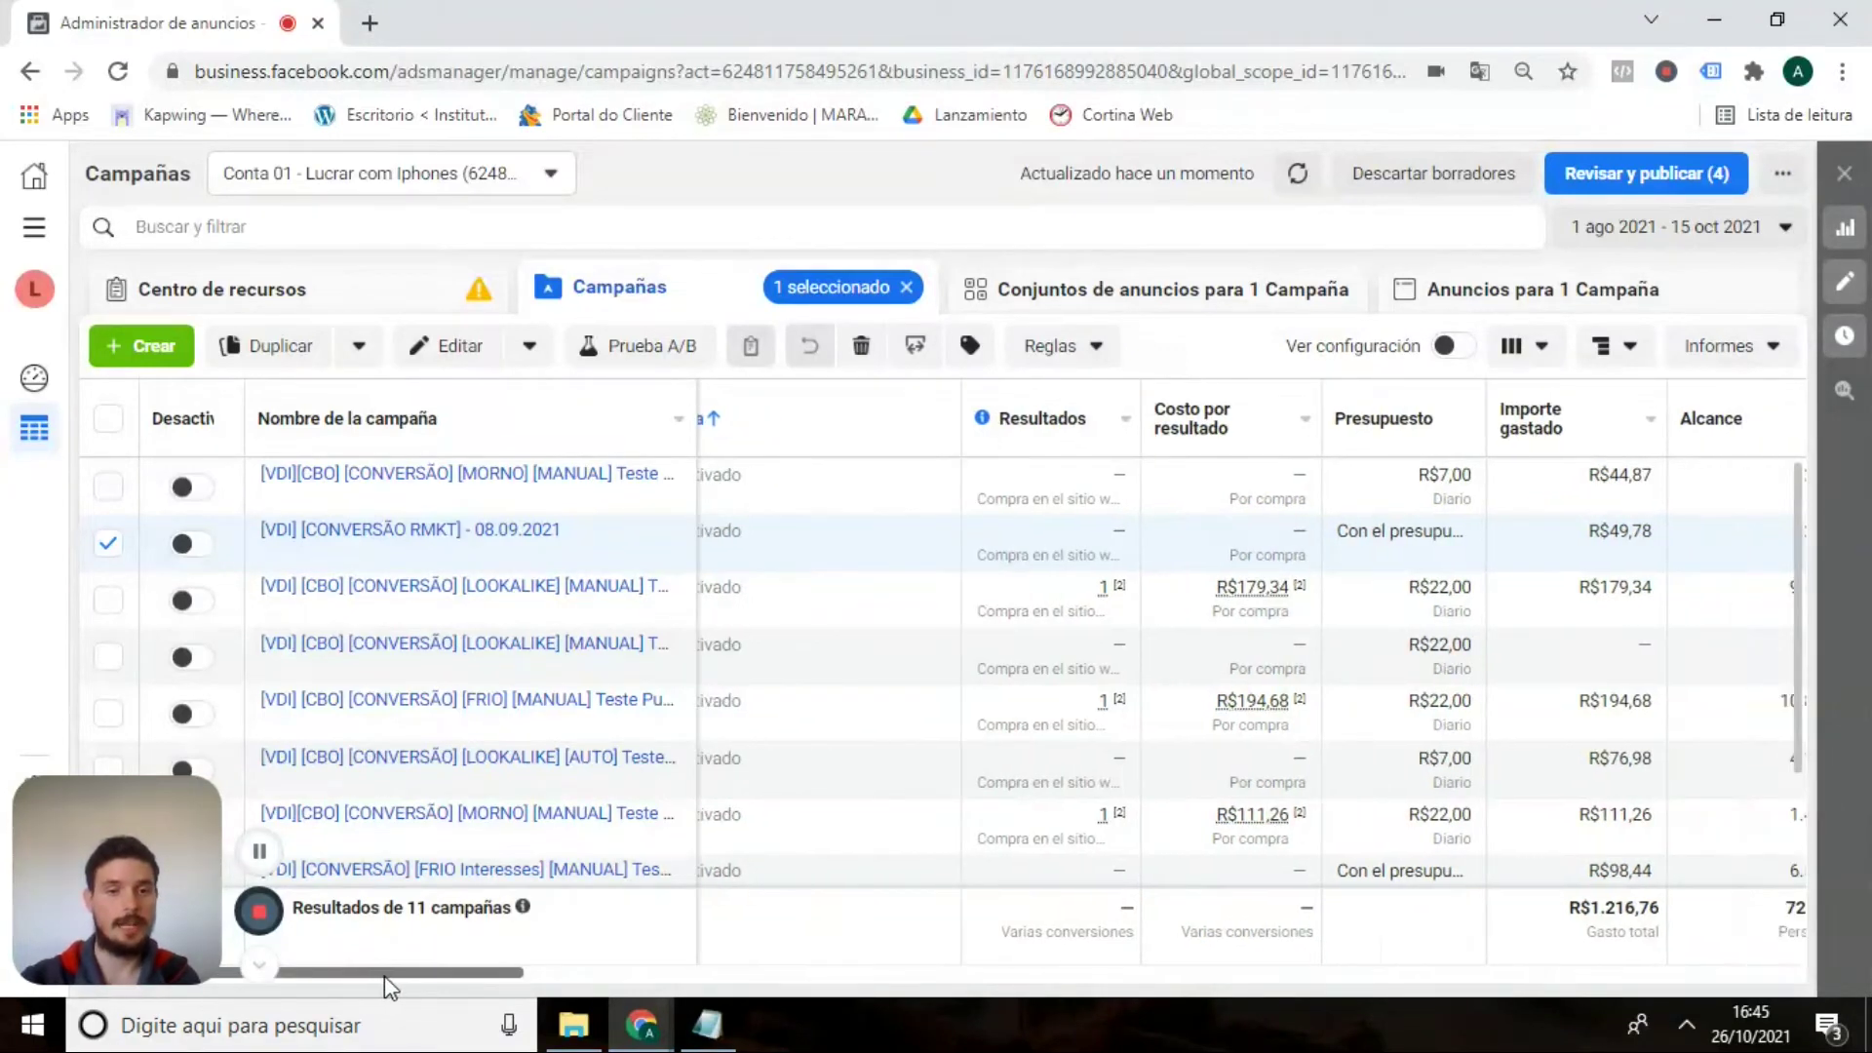
scroll(297, 995, left, 2)
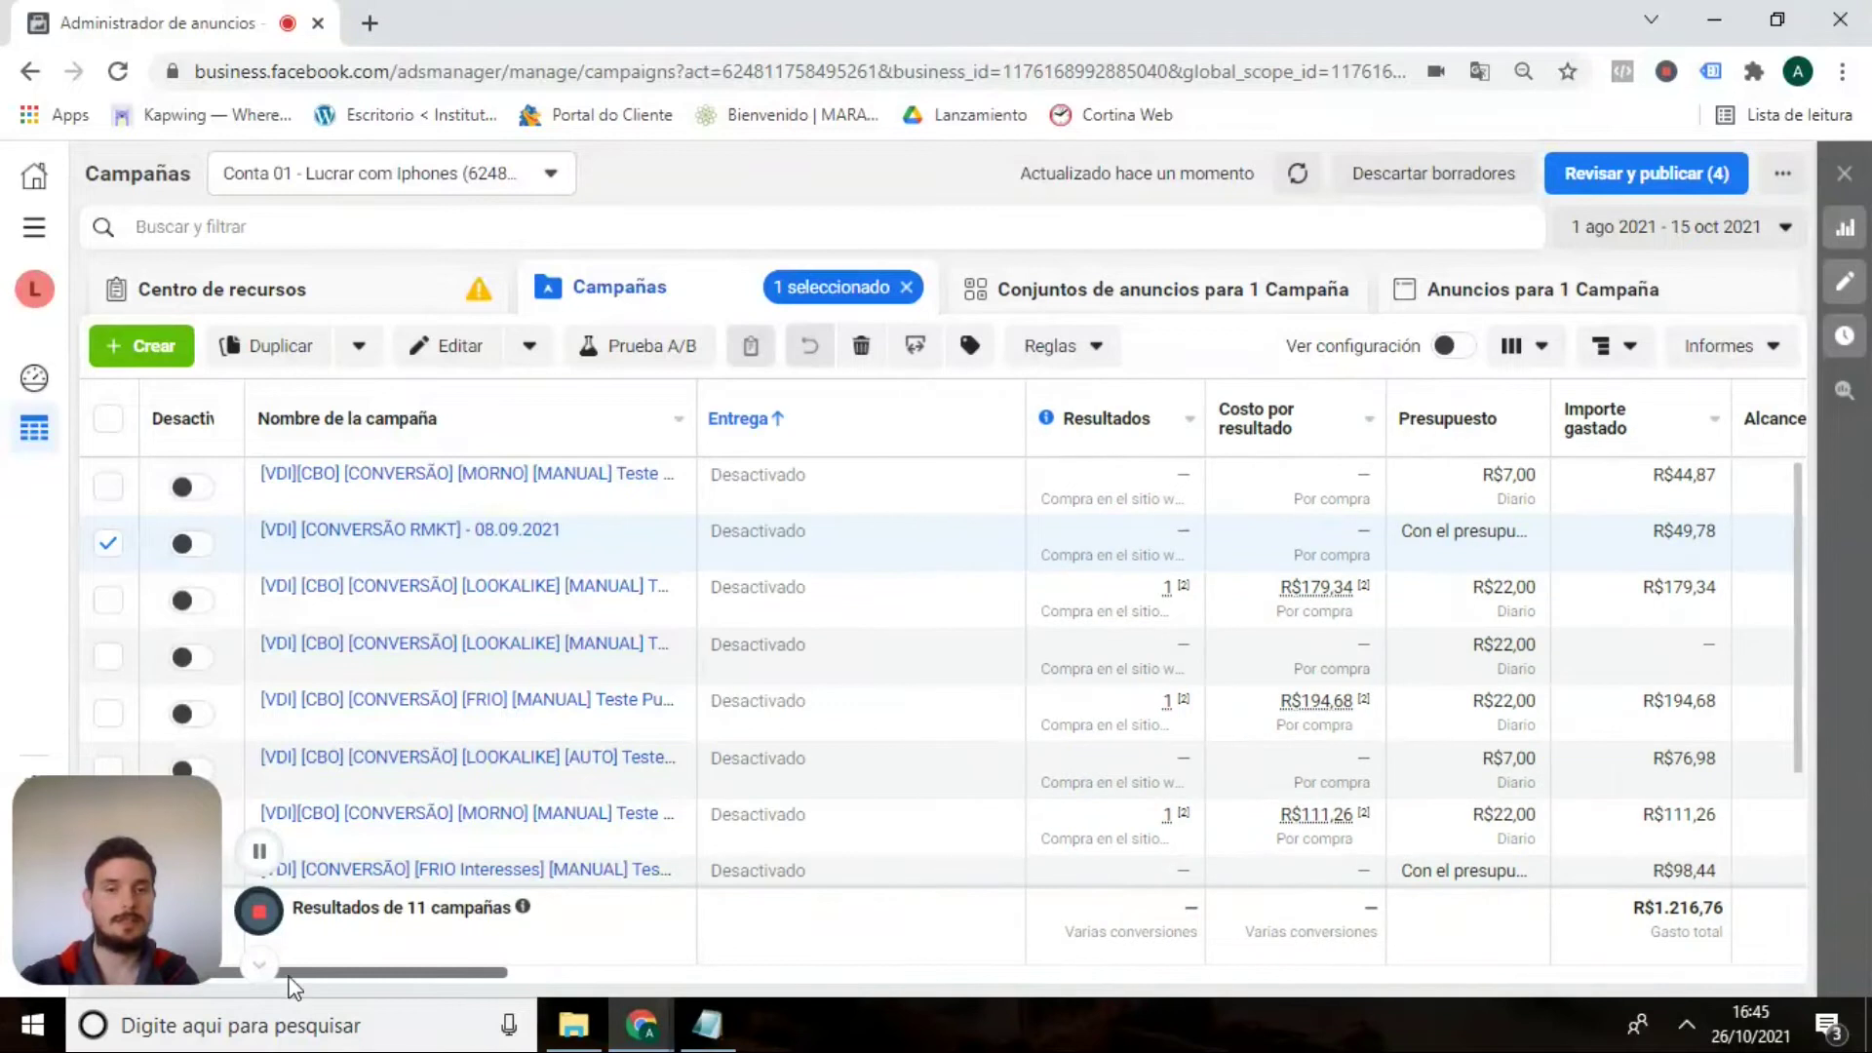
scroll(287, 964, right, 1)
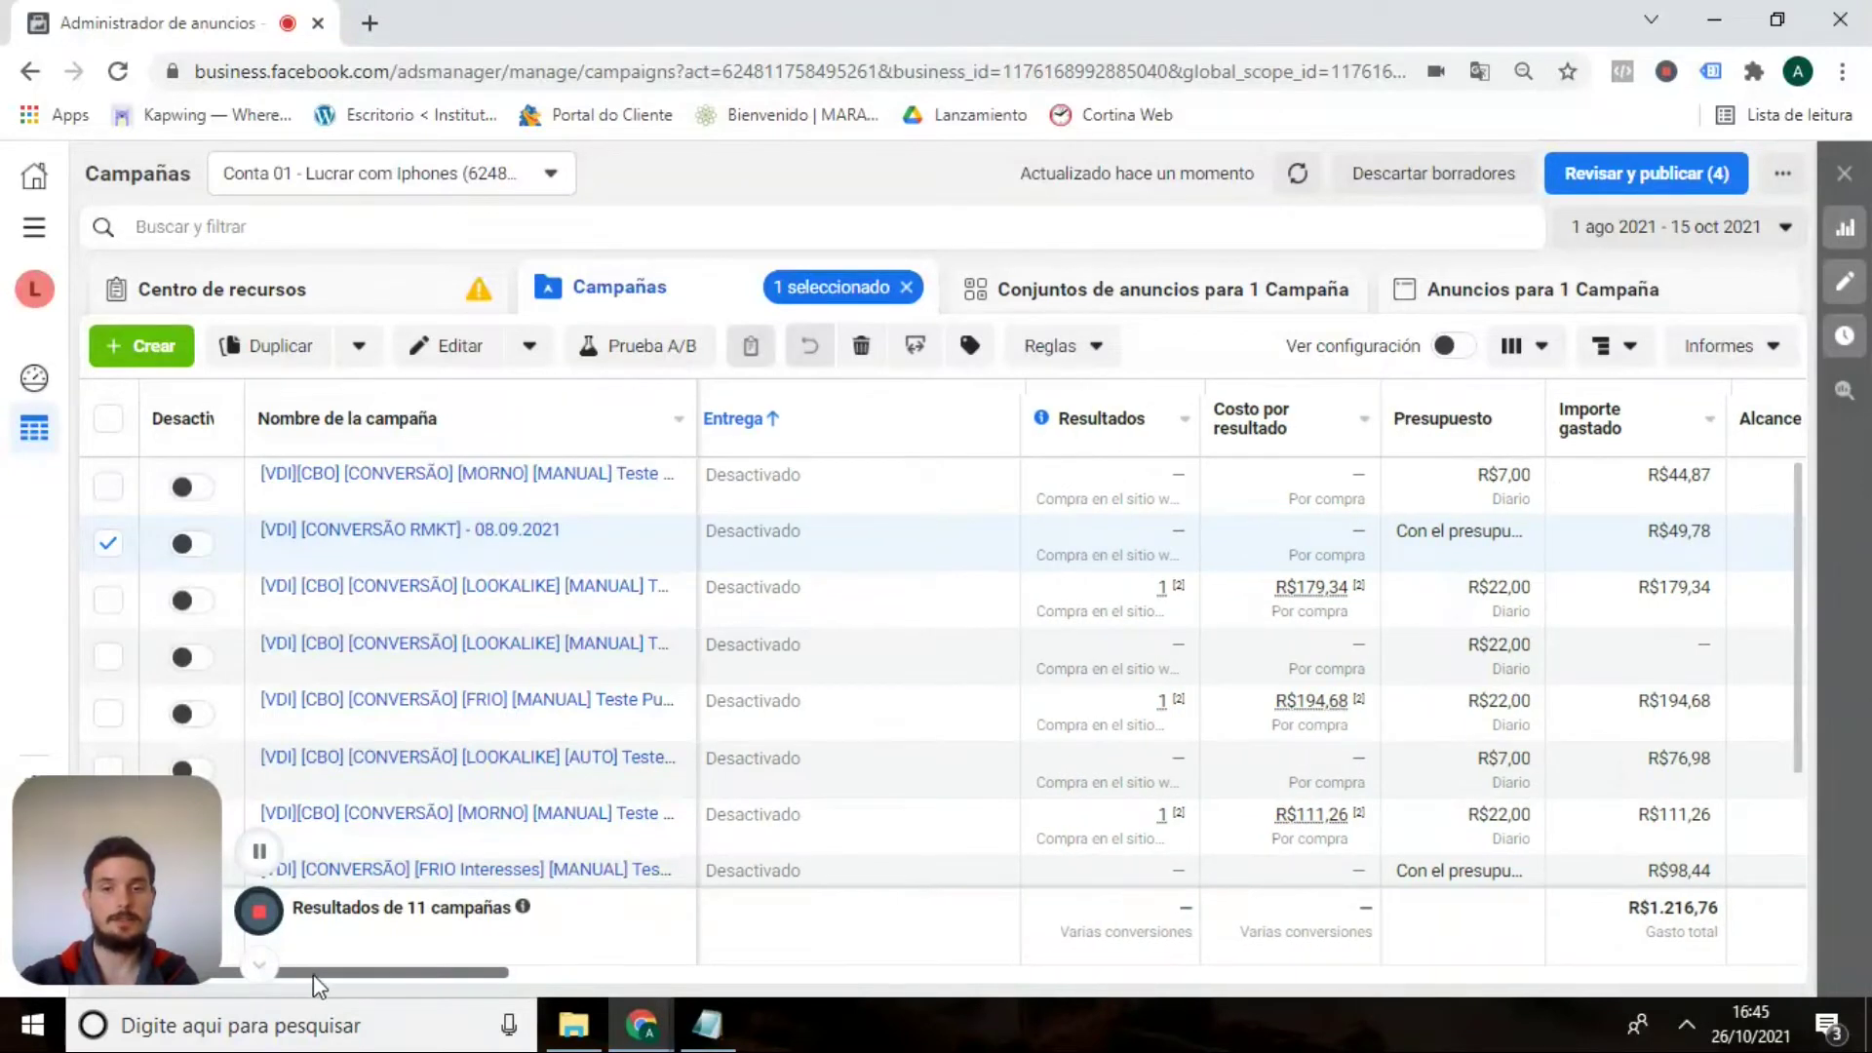
scroll(342, 983, right, 2)
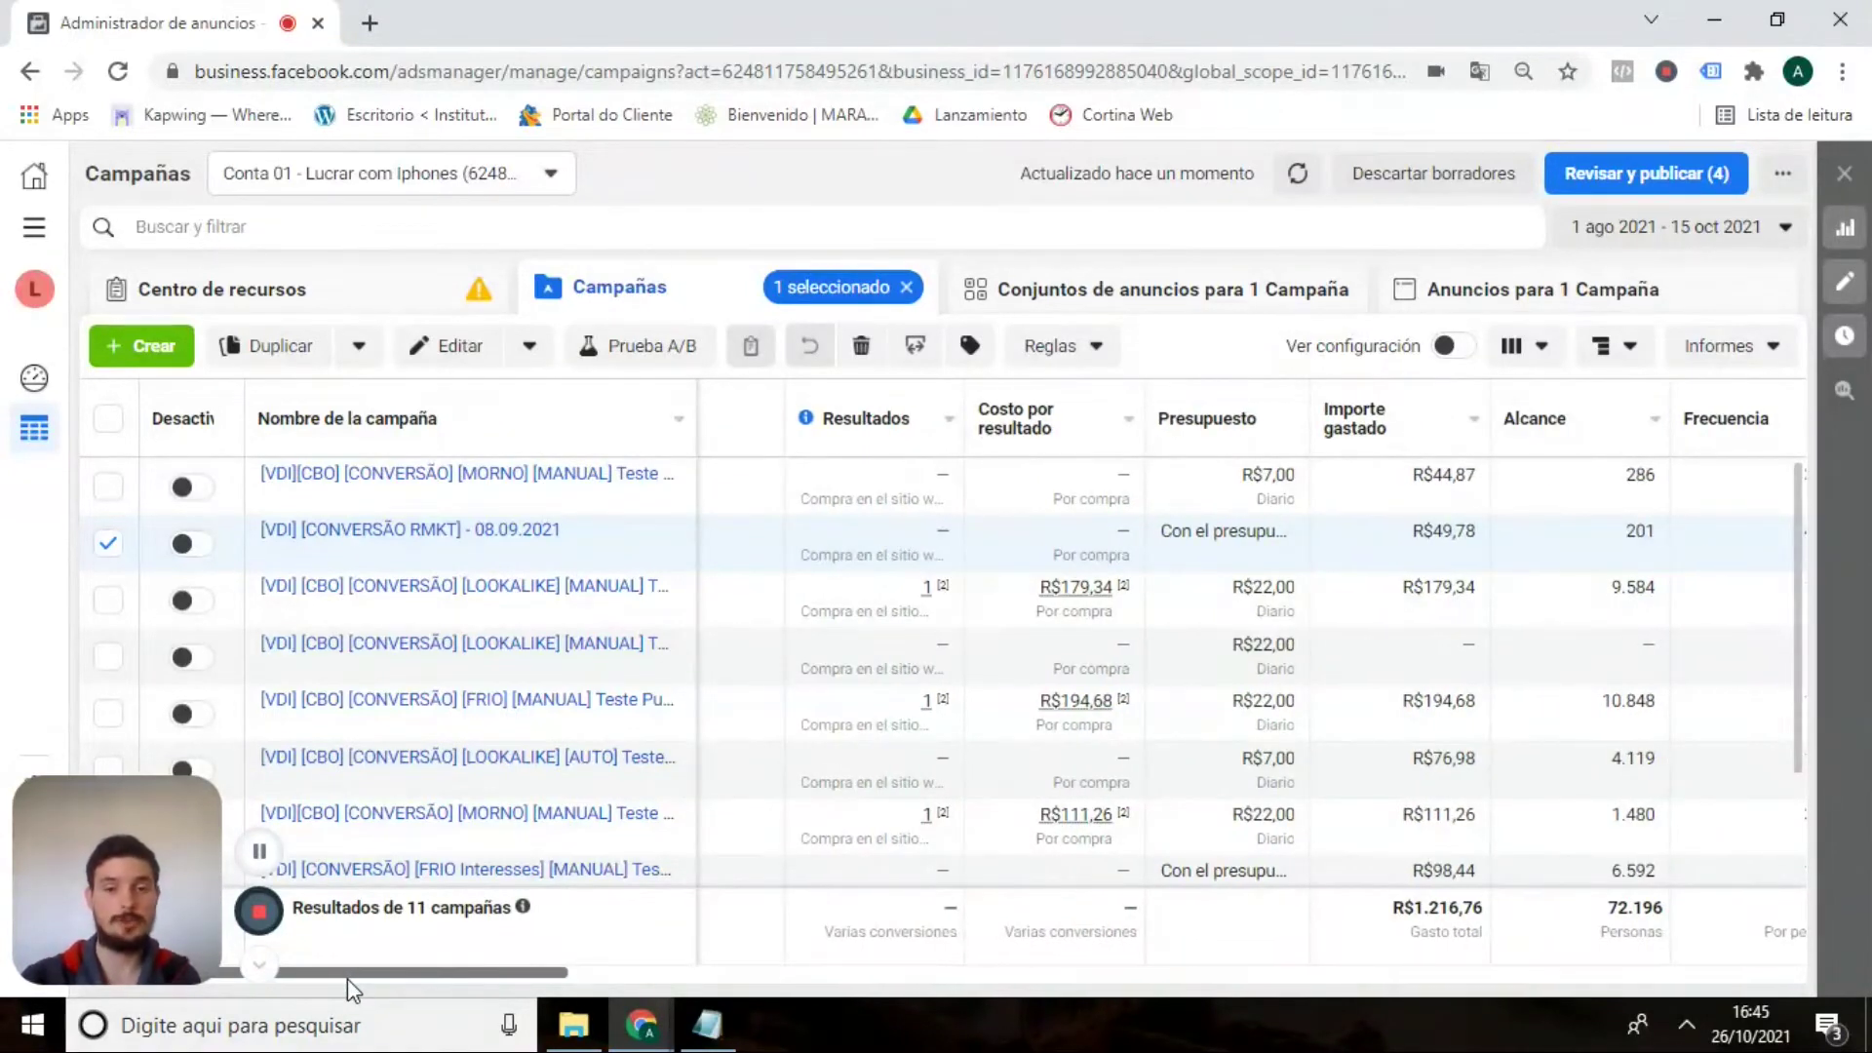
scroll(380, 990, right, 2)
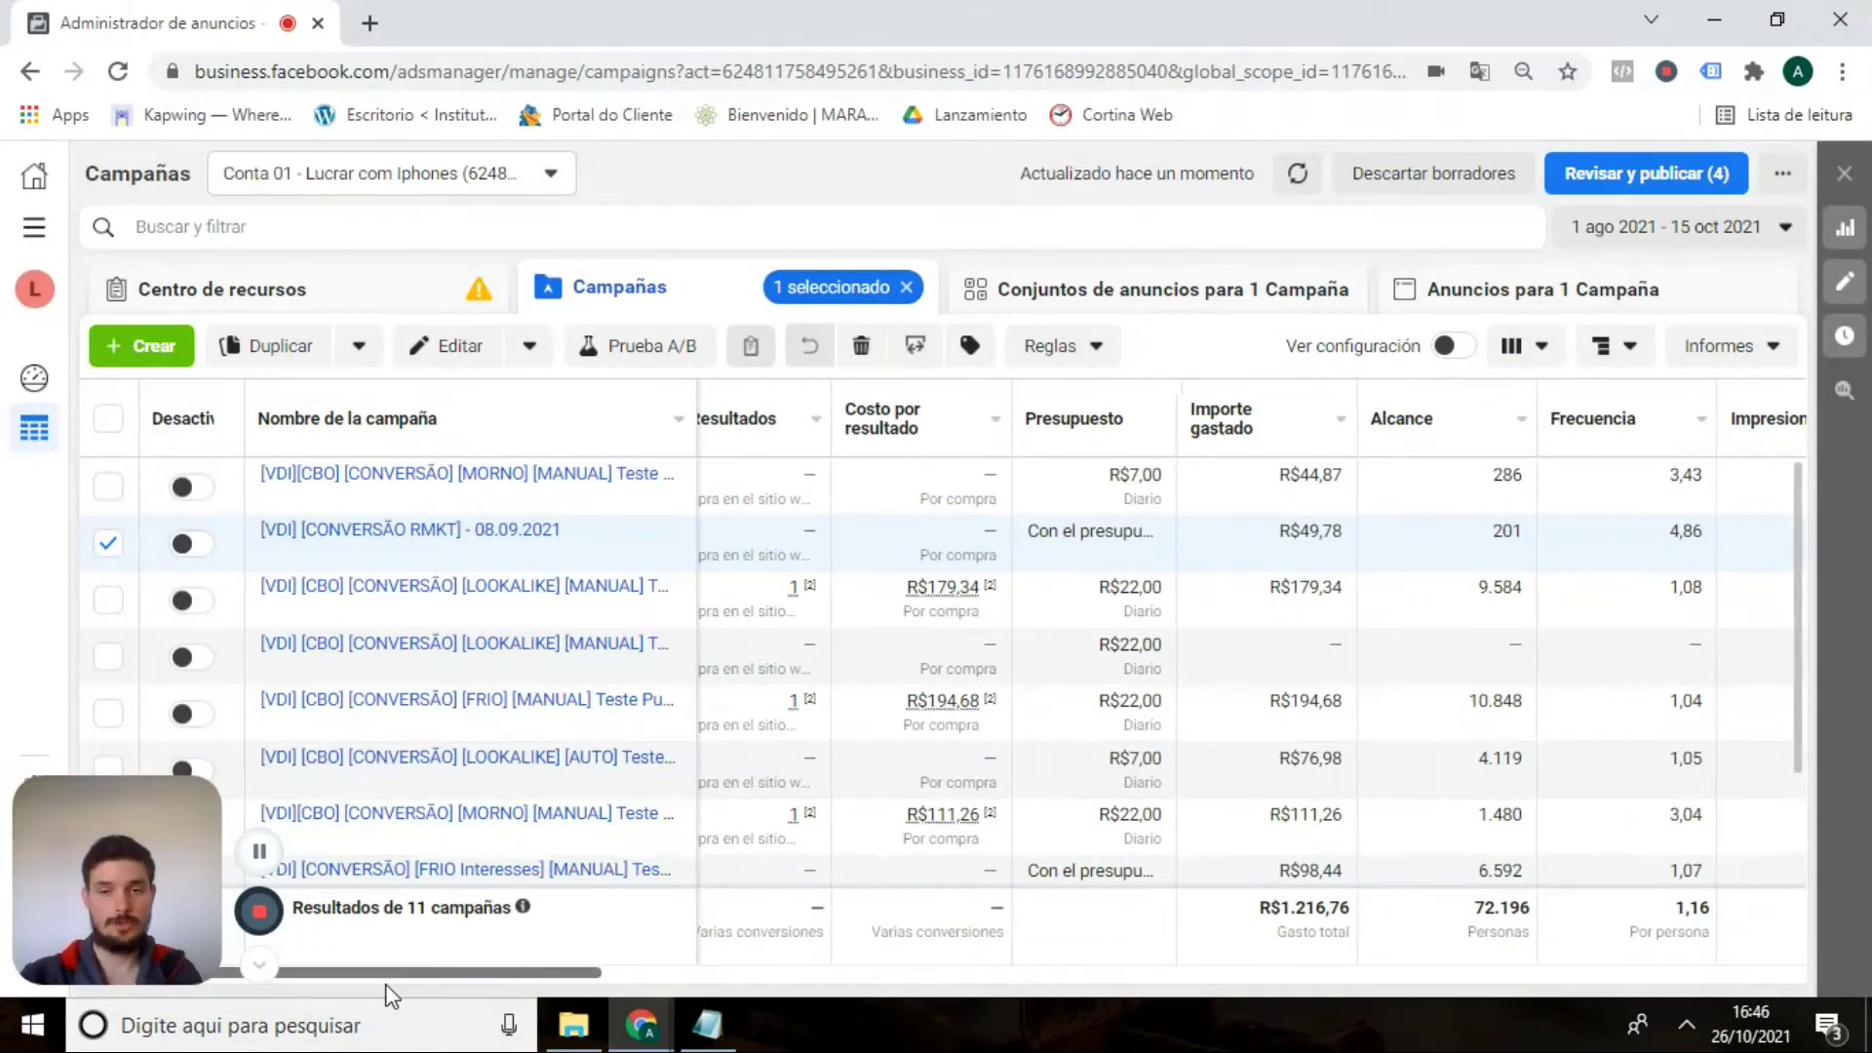
scroll(424, 1002, right, 1)
scroll(420, 992, right, 2)
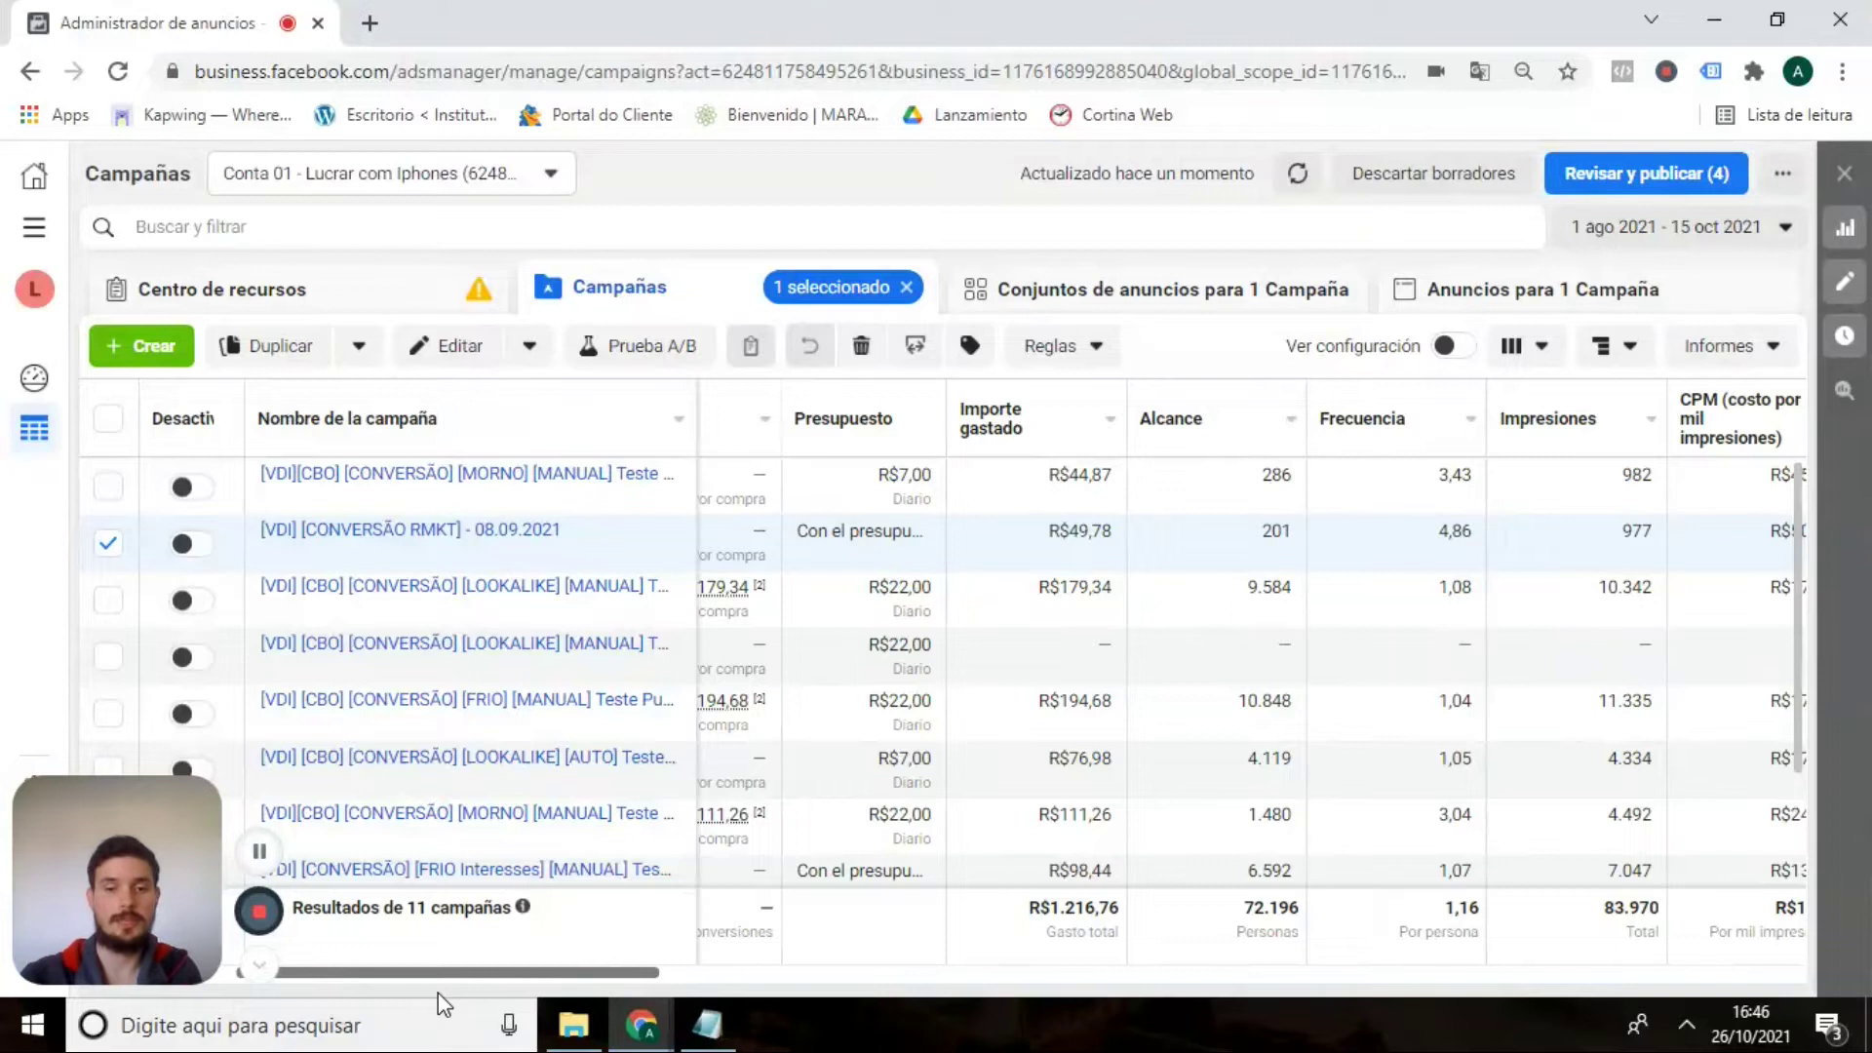
scroll(468, 993, right, 3)
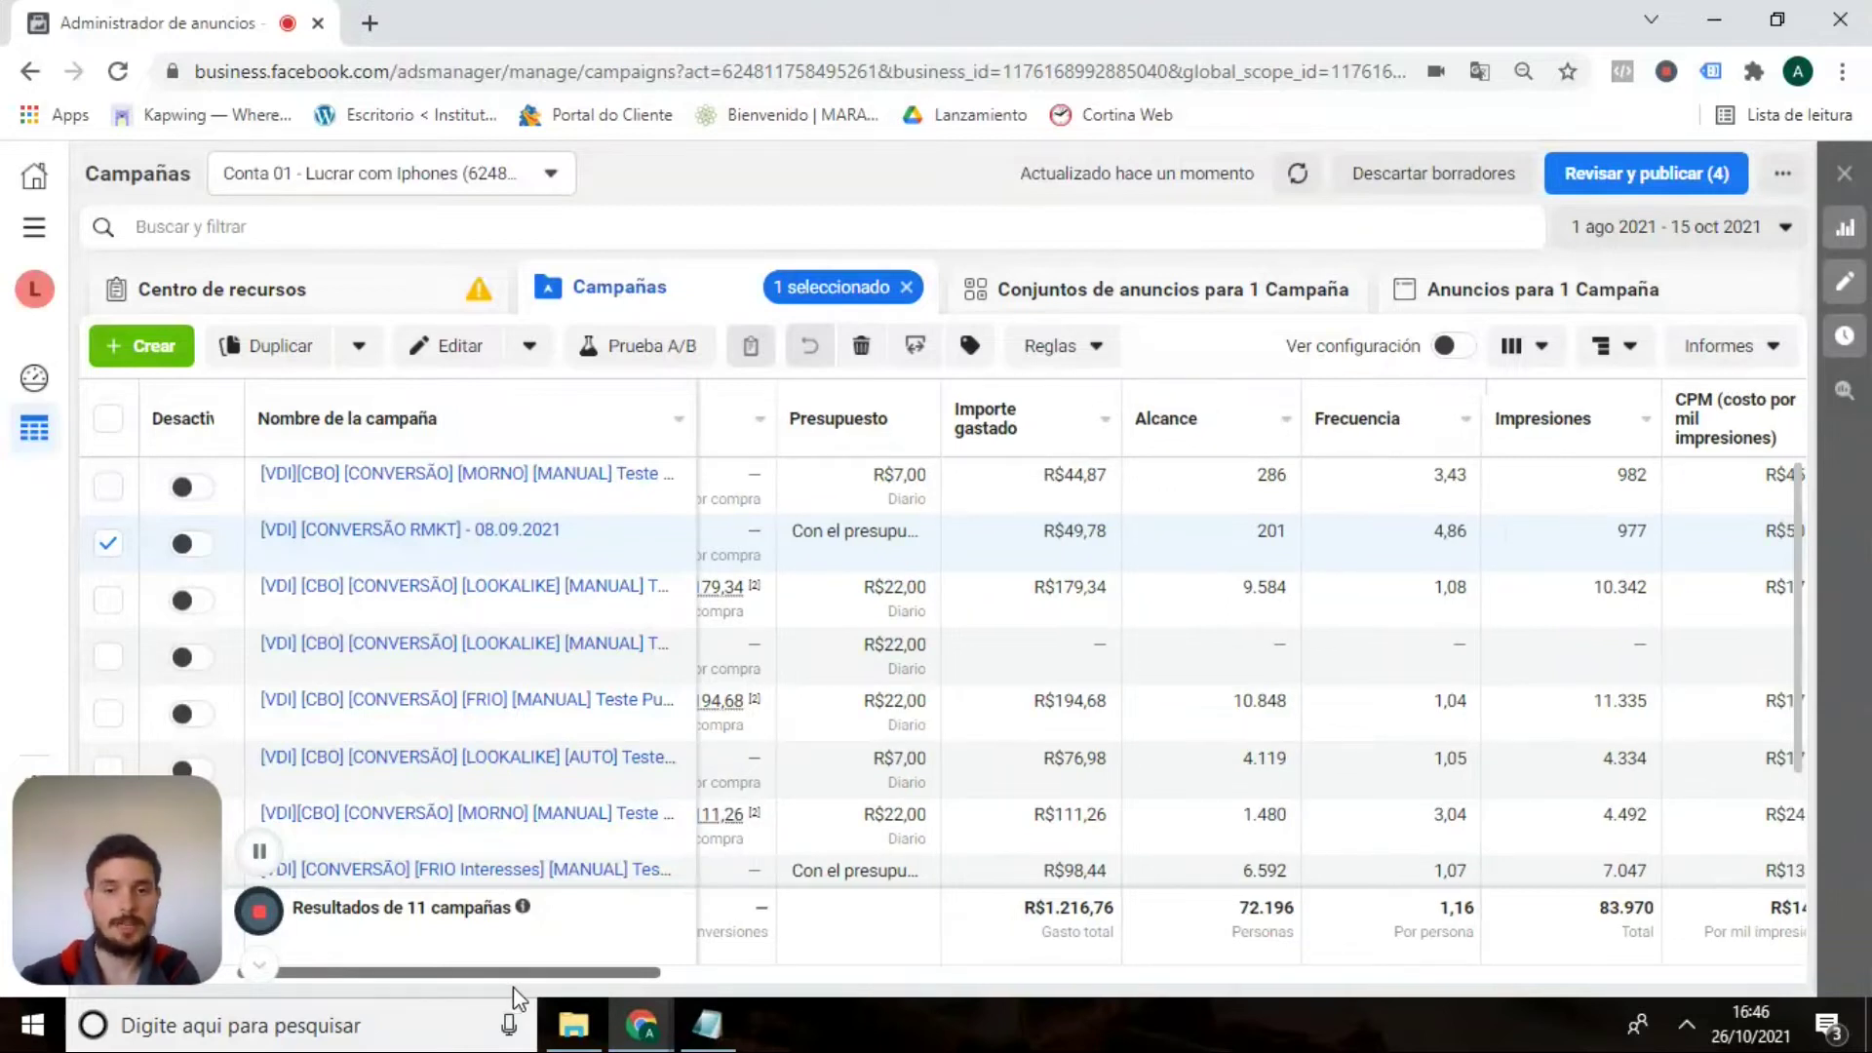
Examine the Impresiones and CPM columns and the first video columns, Reproducciones de video hasta el 25% and 50%.
scroll(523, 987, right, 3)
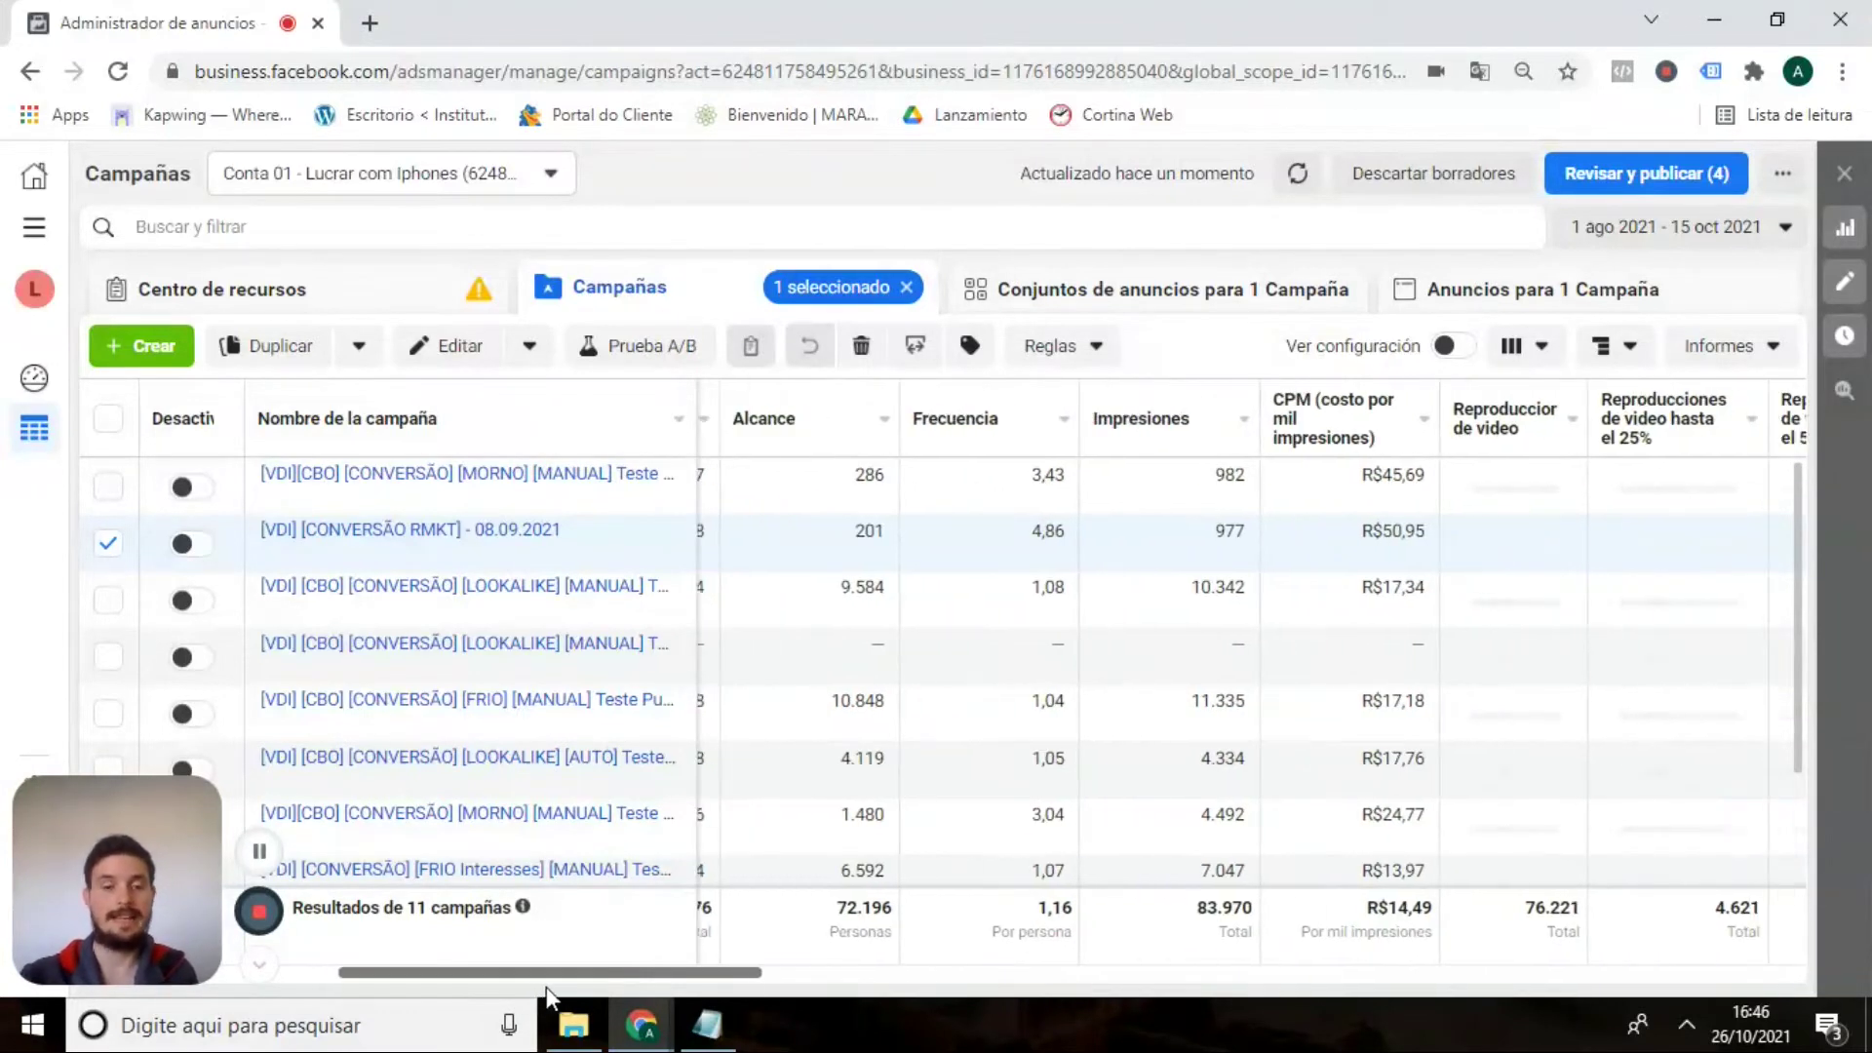
scroll(565, 989, right, 2)
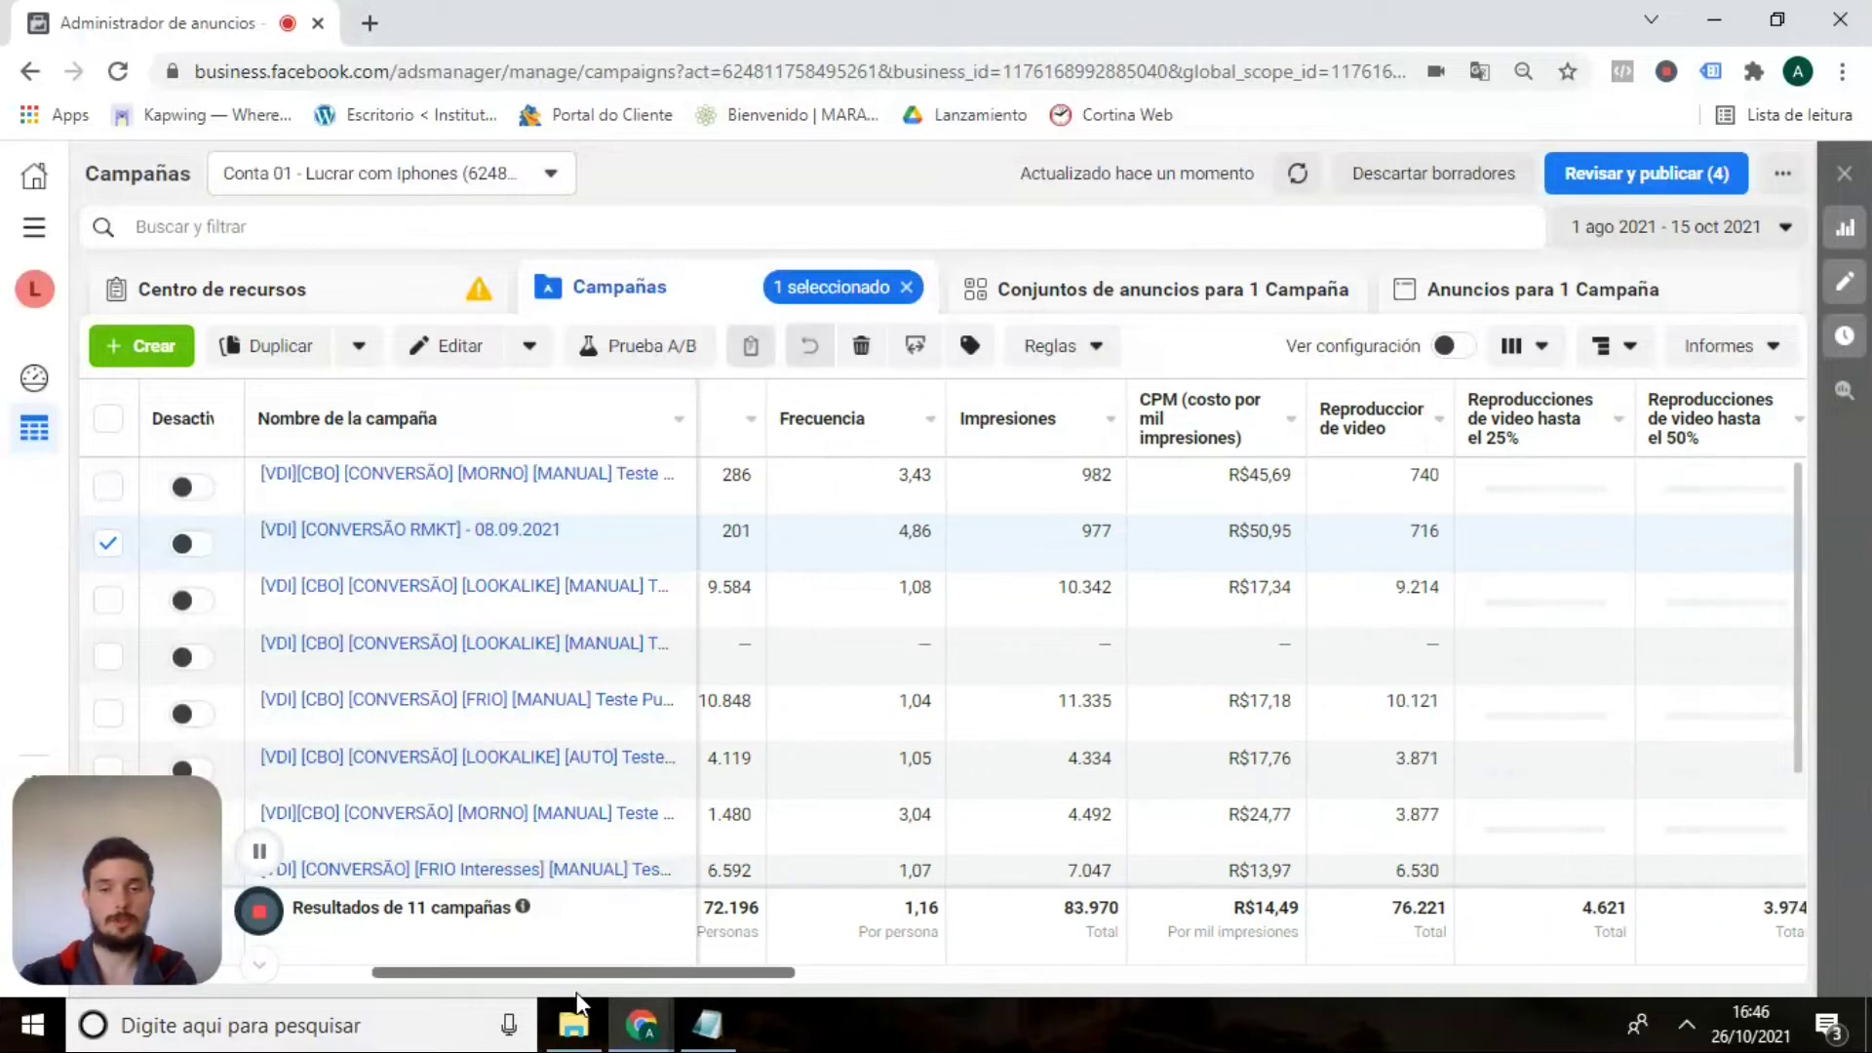
scroll(581, 992, right, 1)
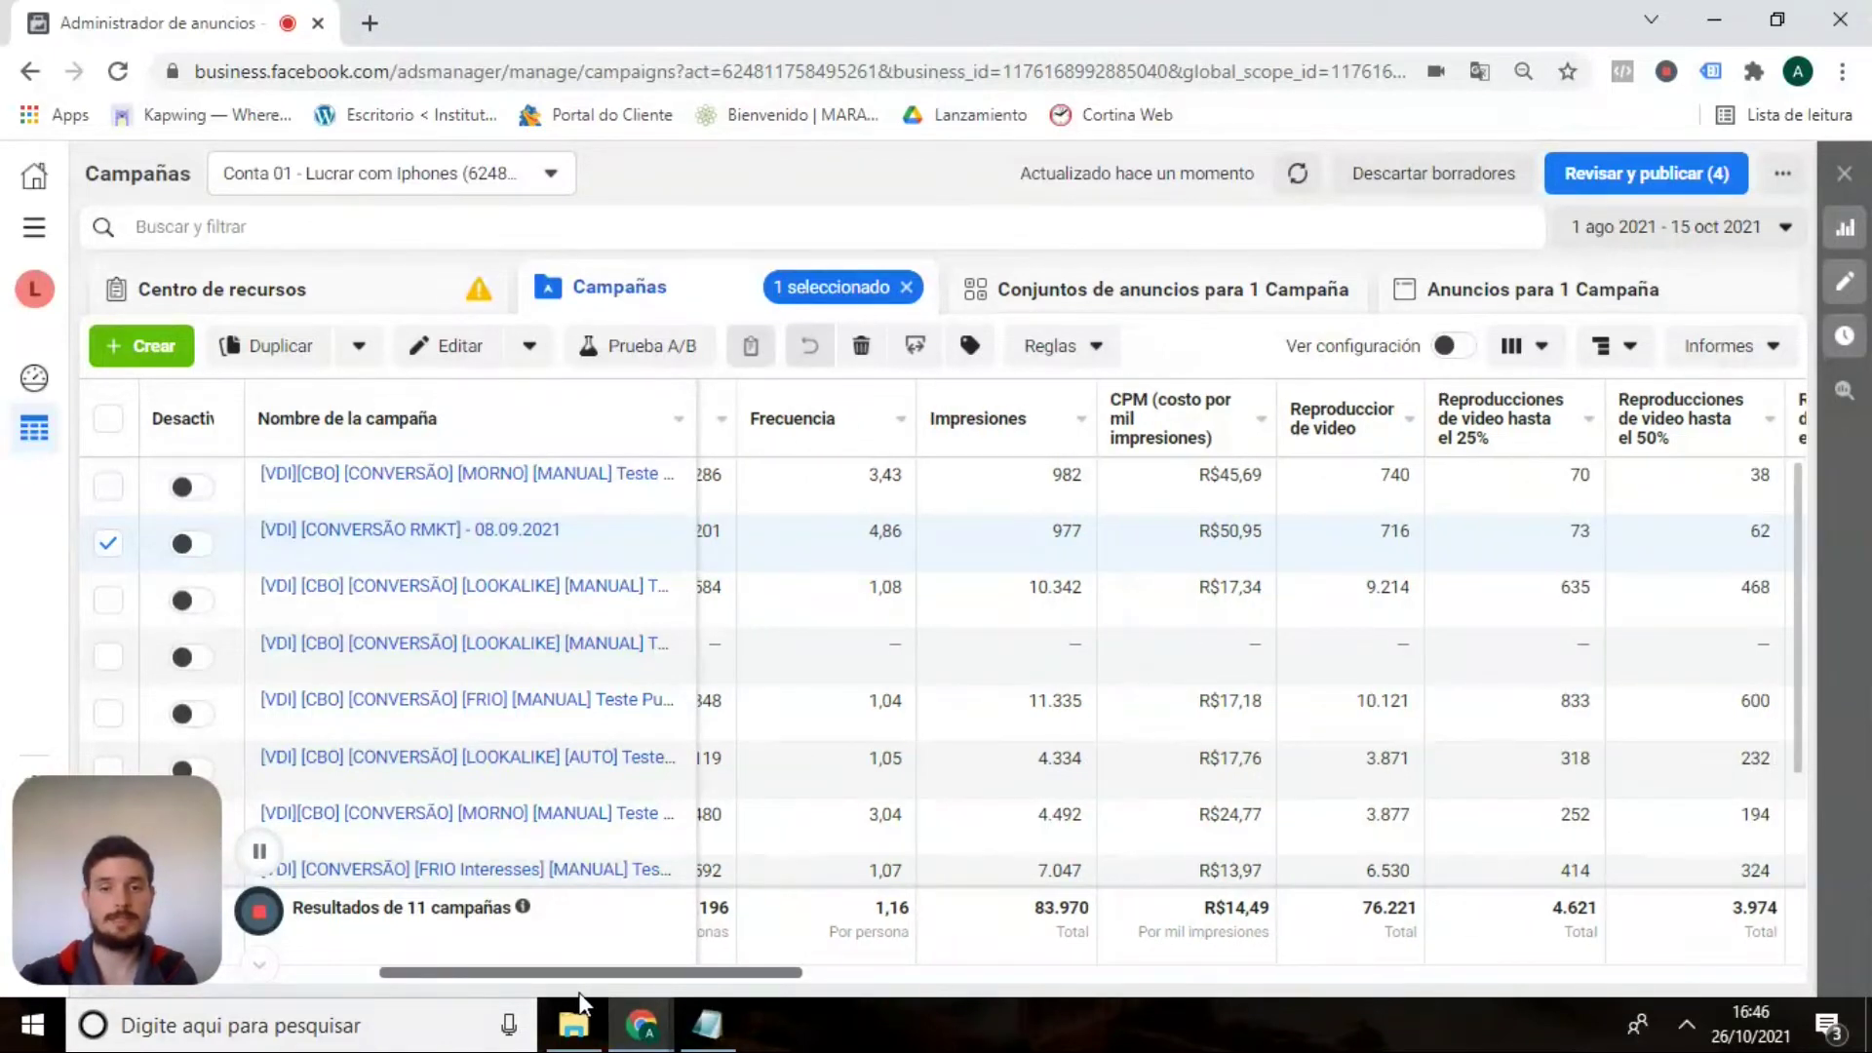
drag(523, 992, 488, 971)
click(569, 970)
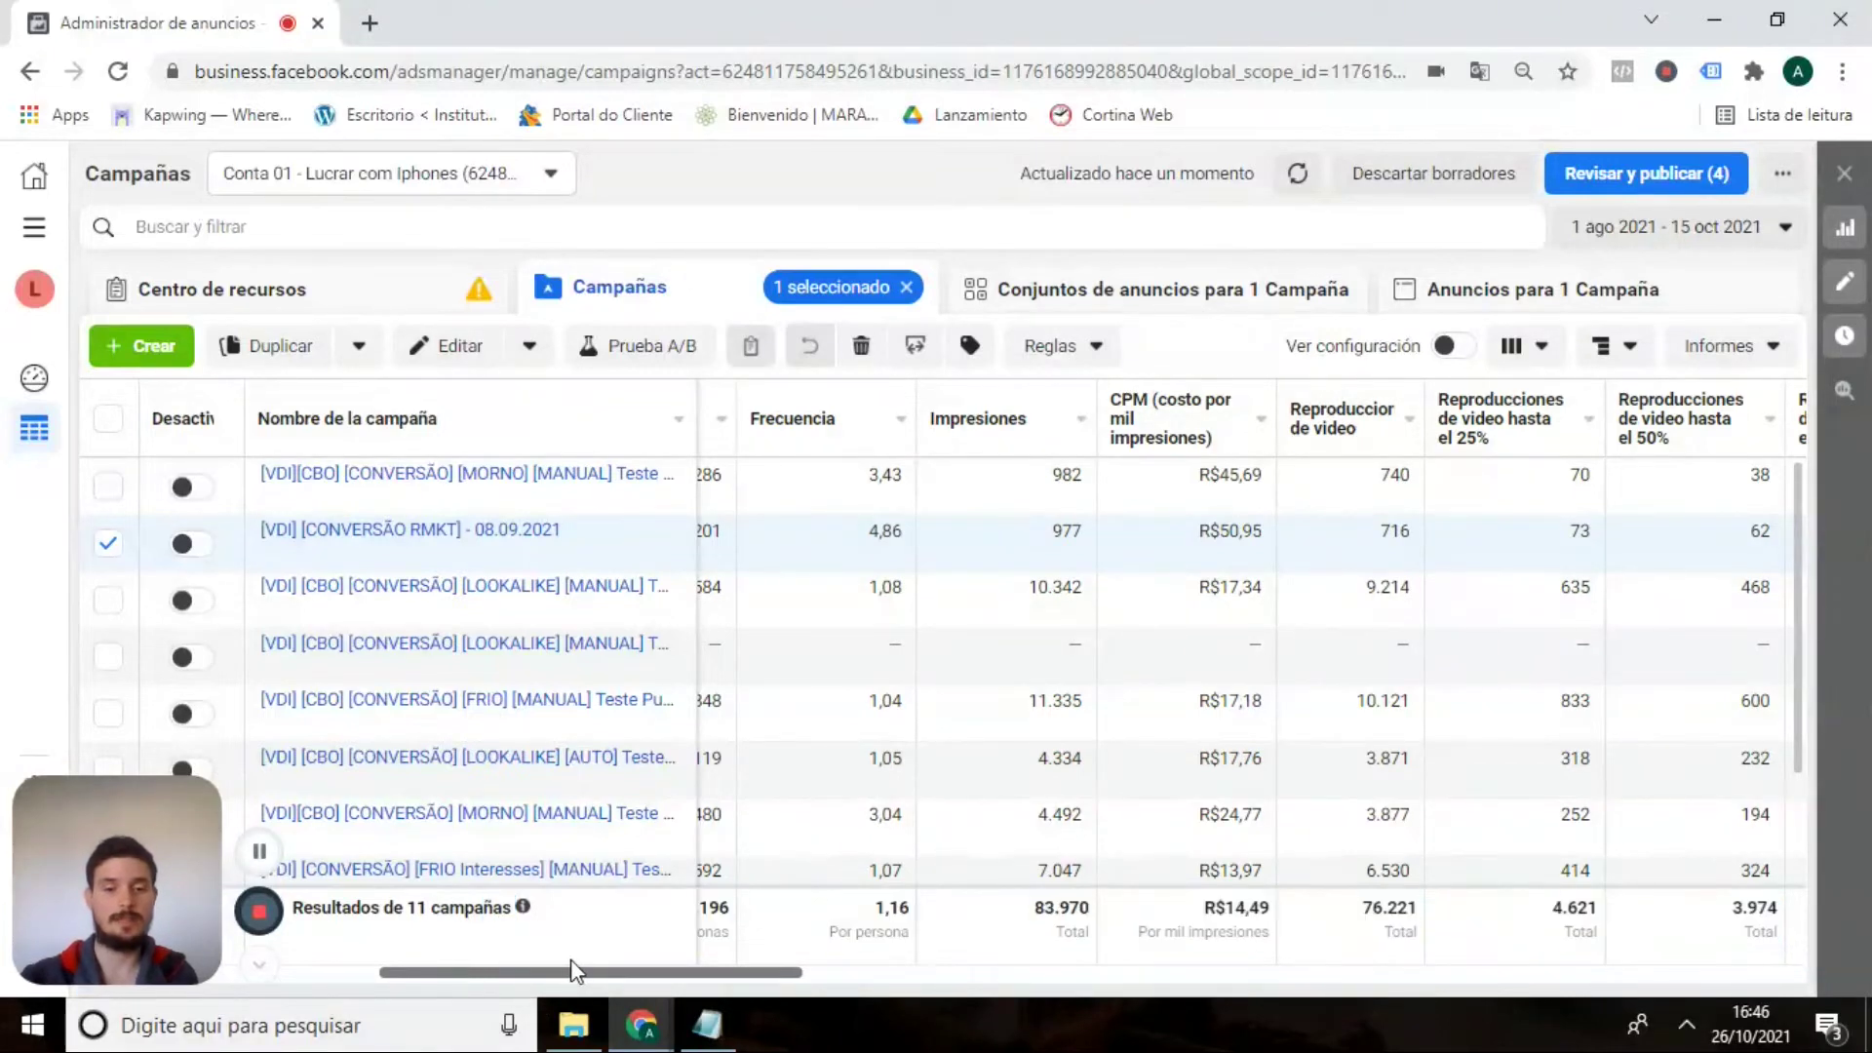
double_click(621, 972)
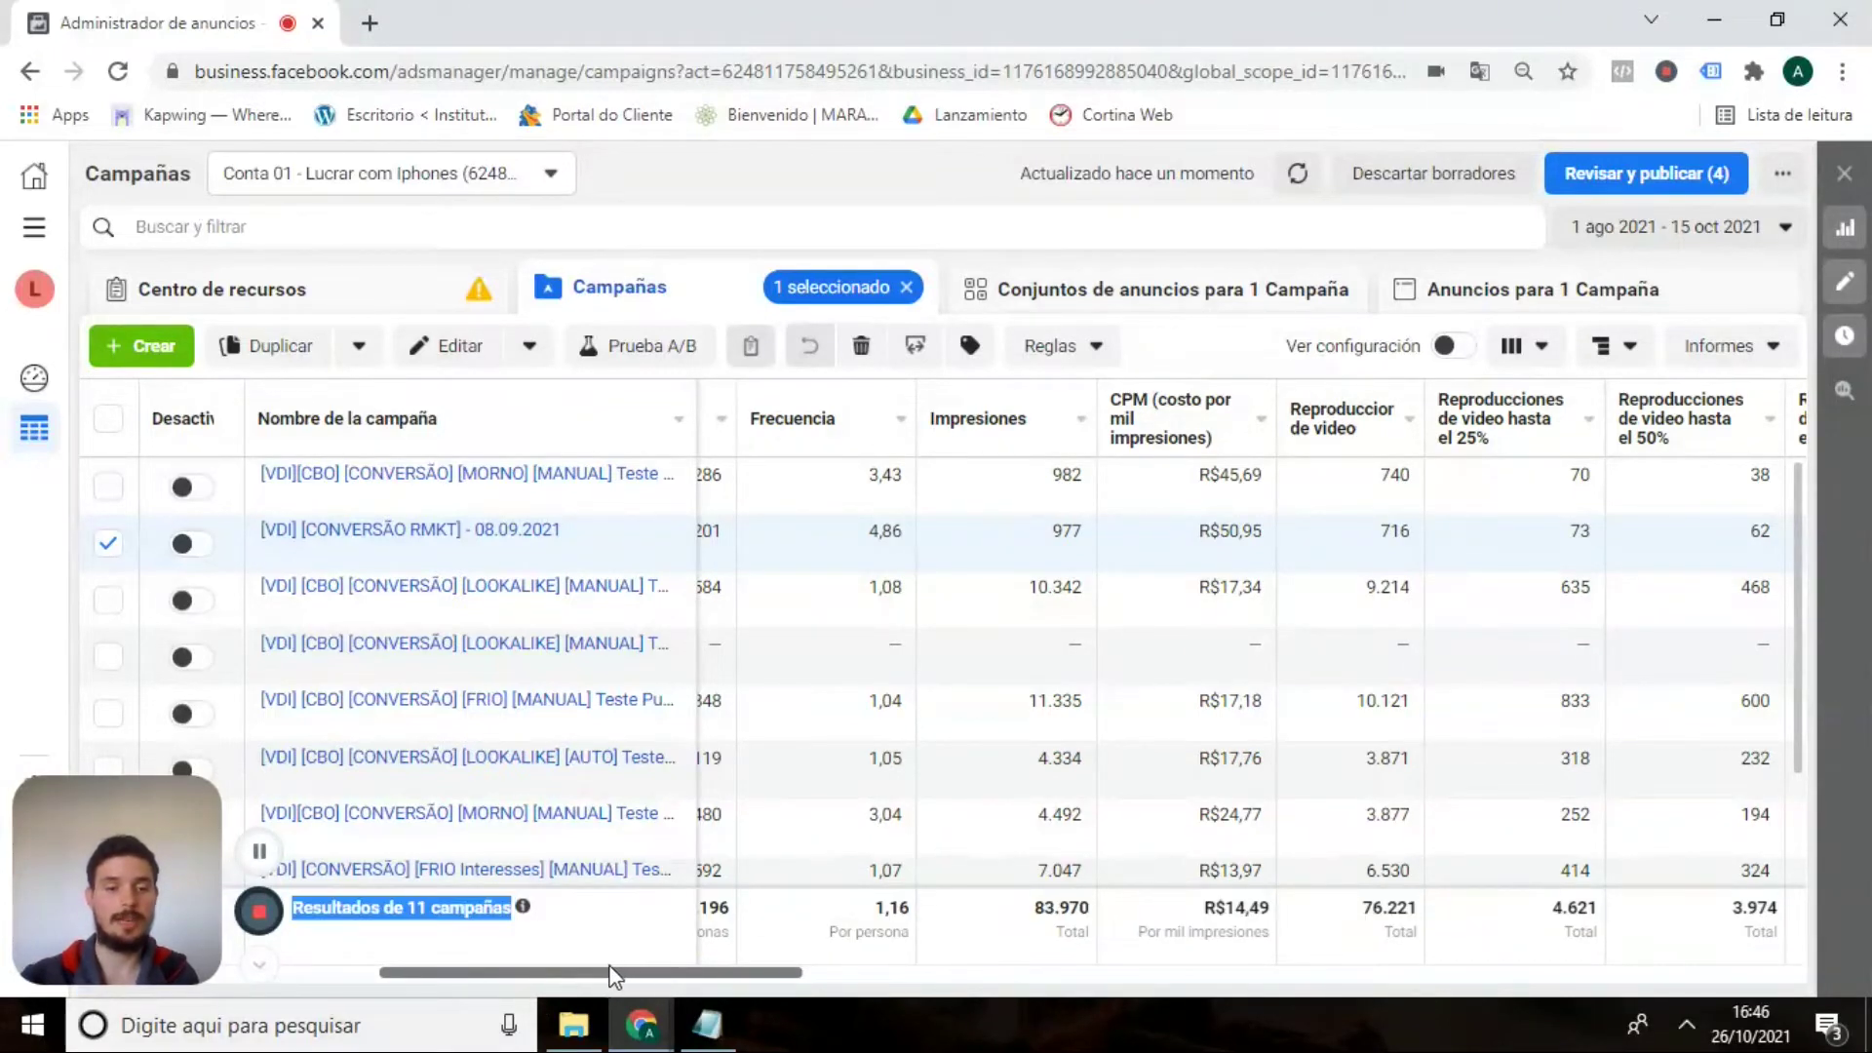
click(577, 944)
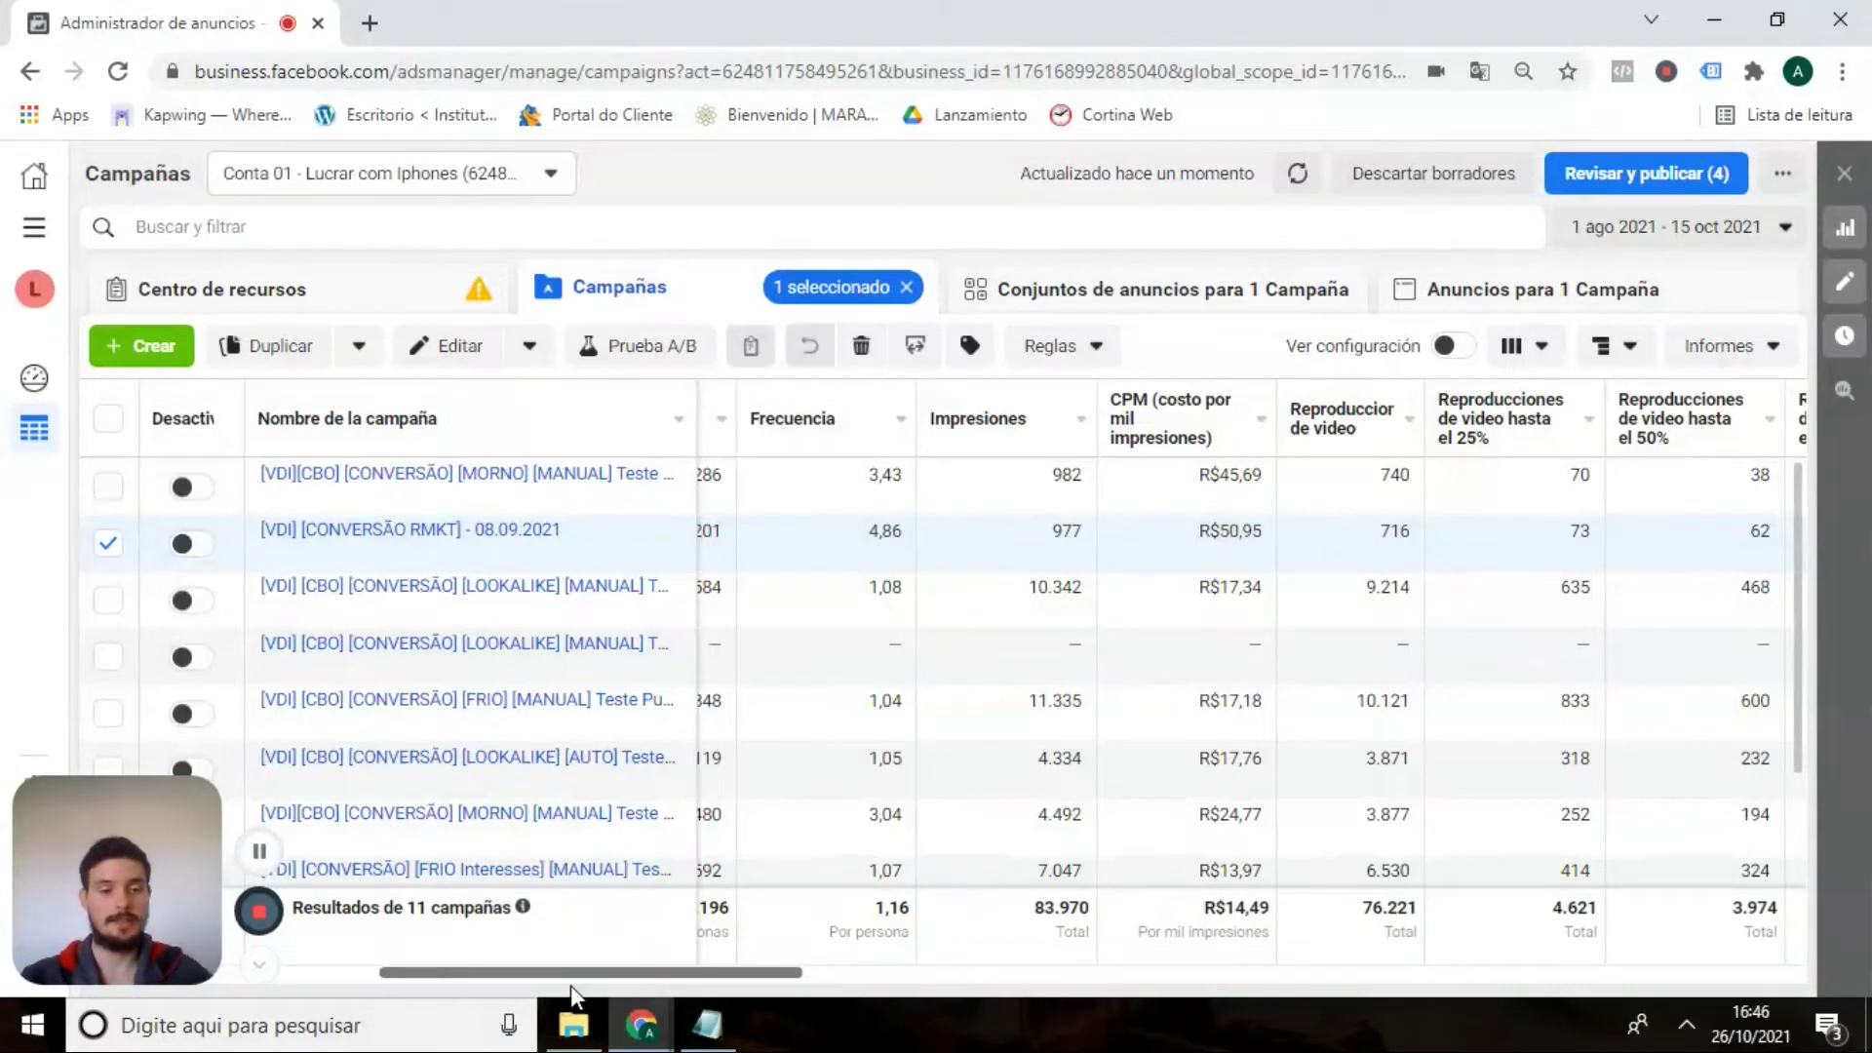
drag(560, 974, 512, 972)
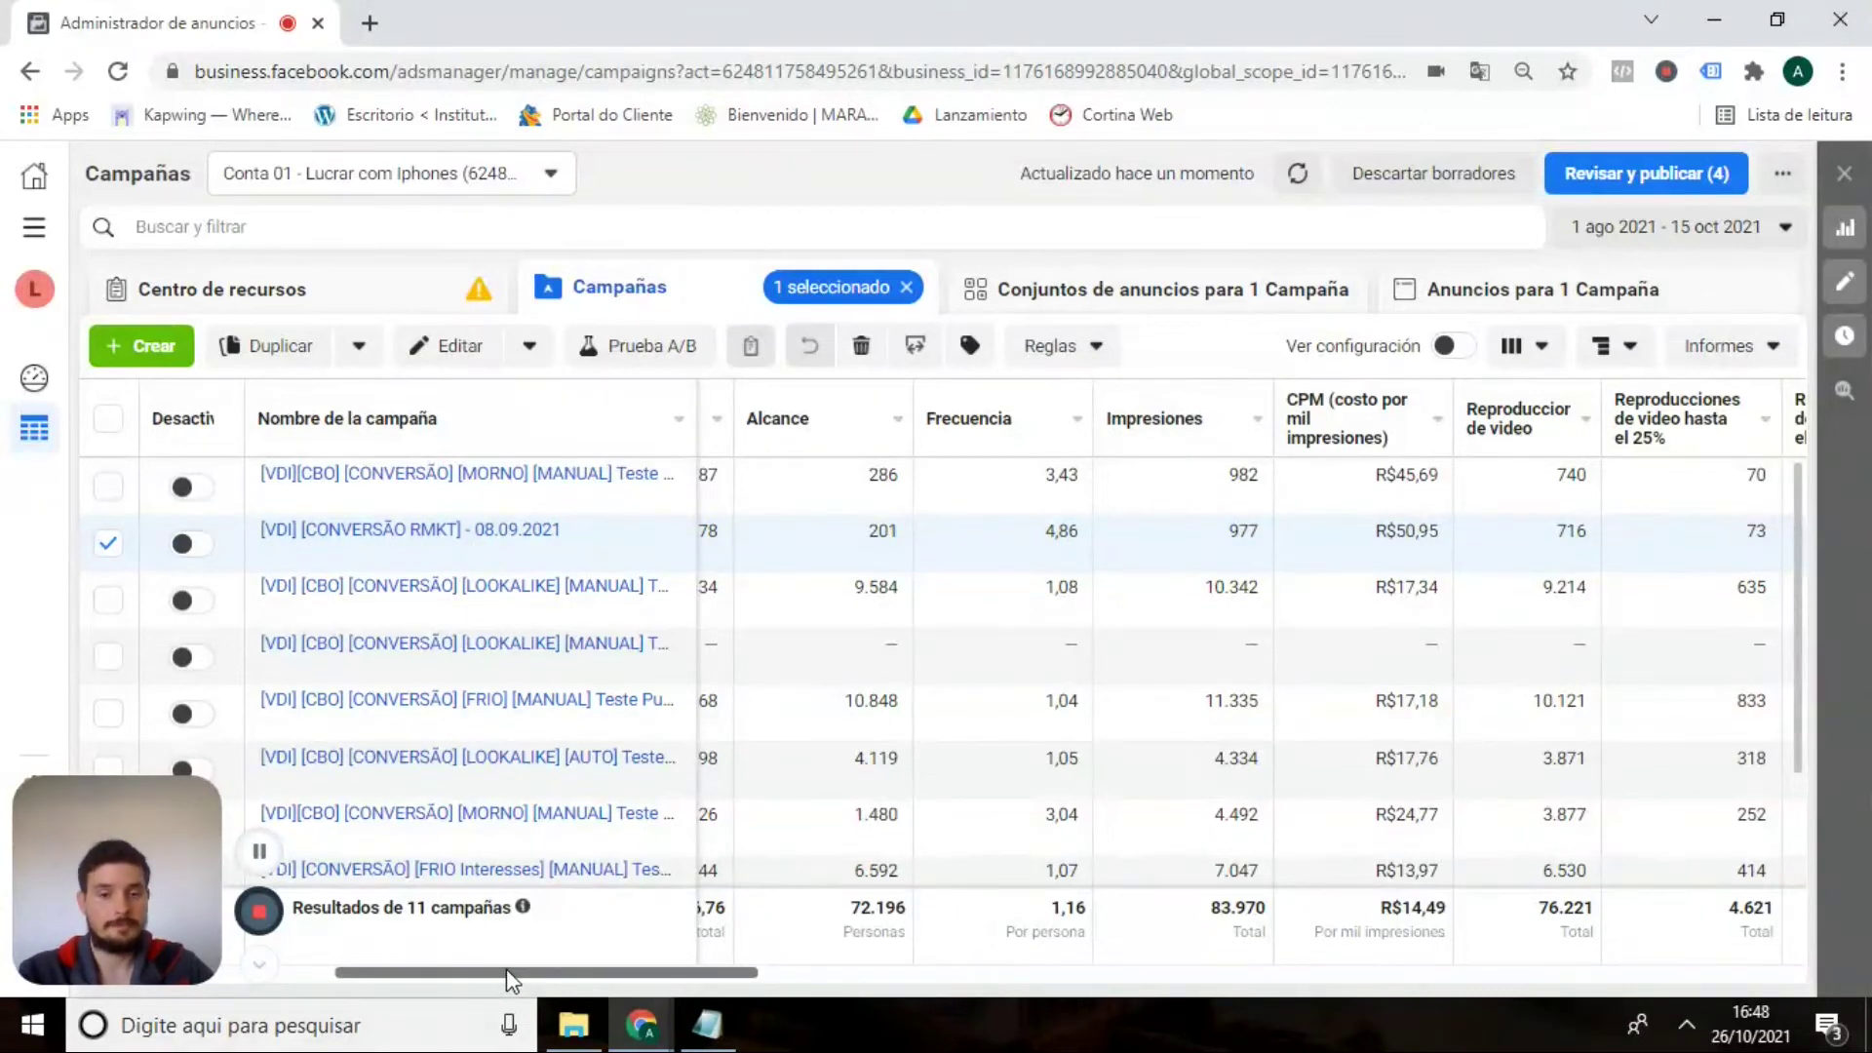
Return to Importe gastado and review it alongside Alcance, Frecuencia, Impresiones and CPM for each campaign.
scroll(507, 968, right, 1)
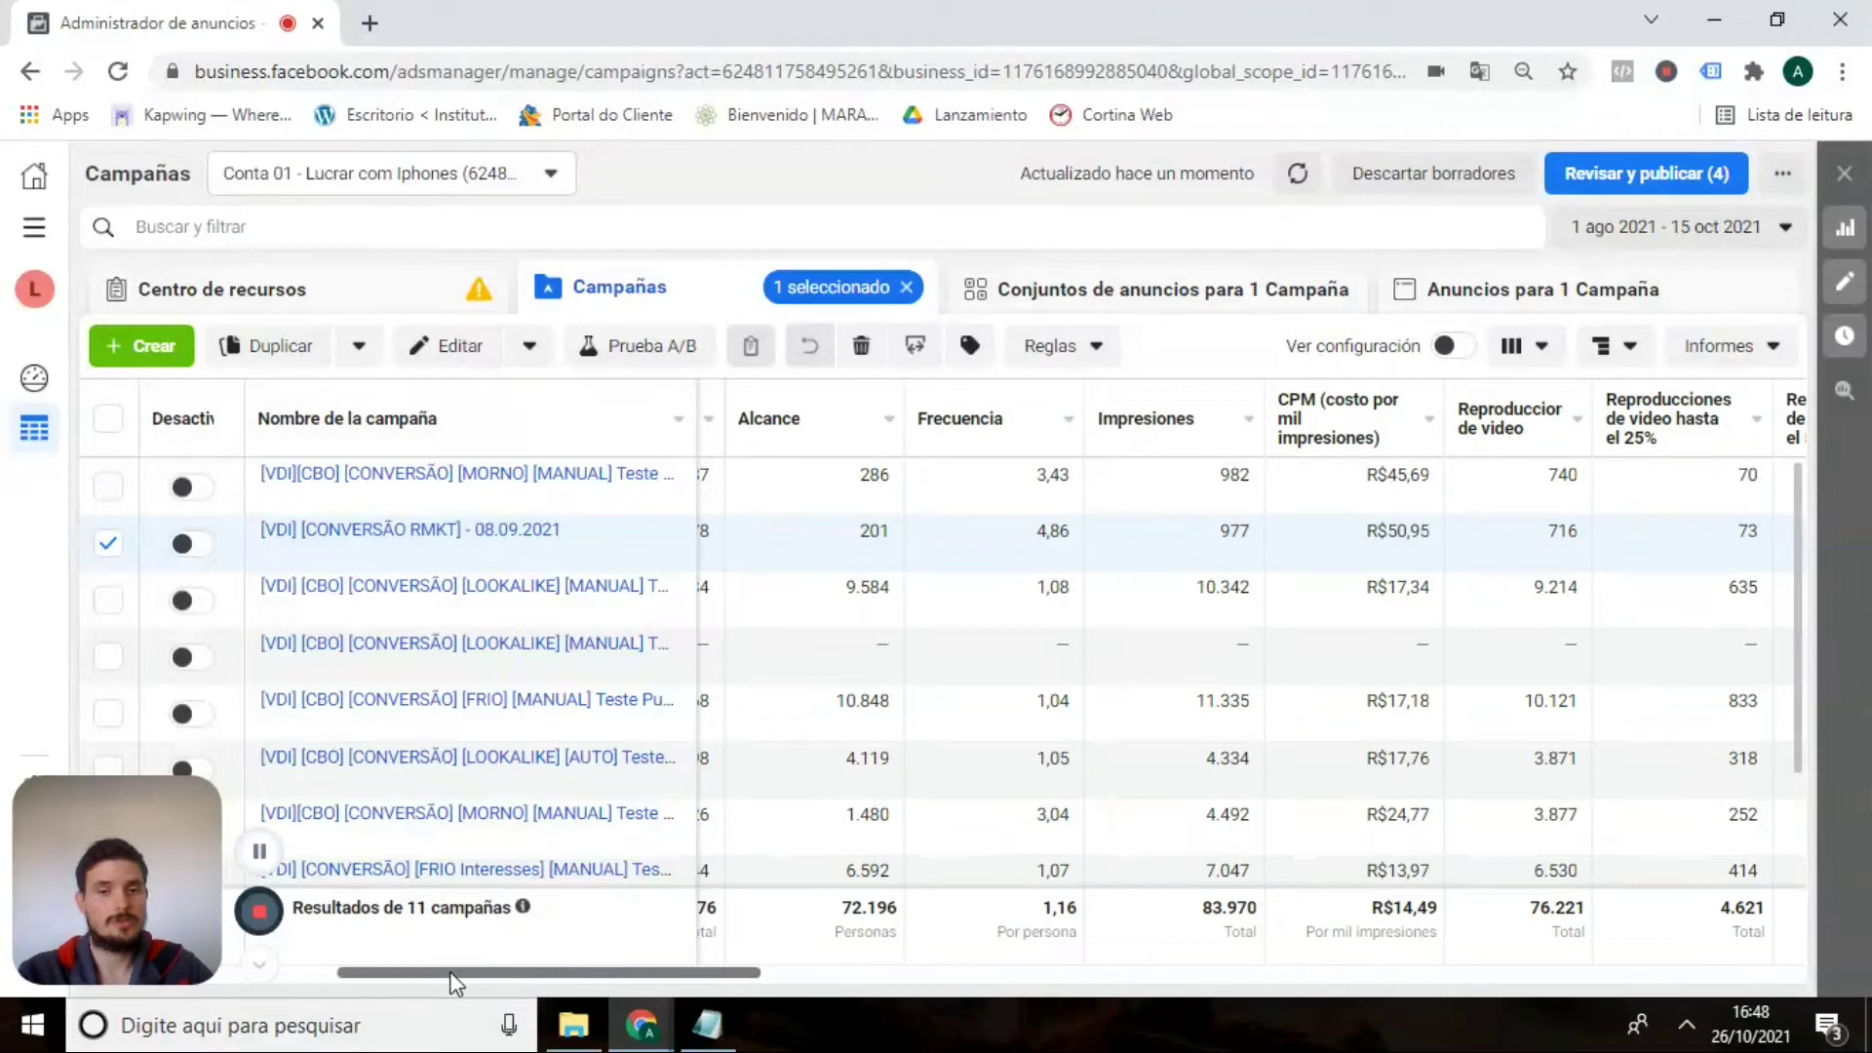
scroll(451, 973, left, 5)
scroll(462, 974, right, 4)
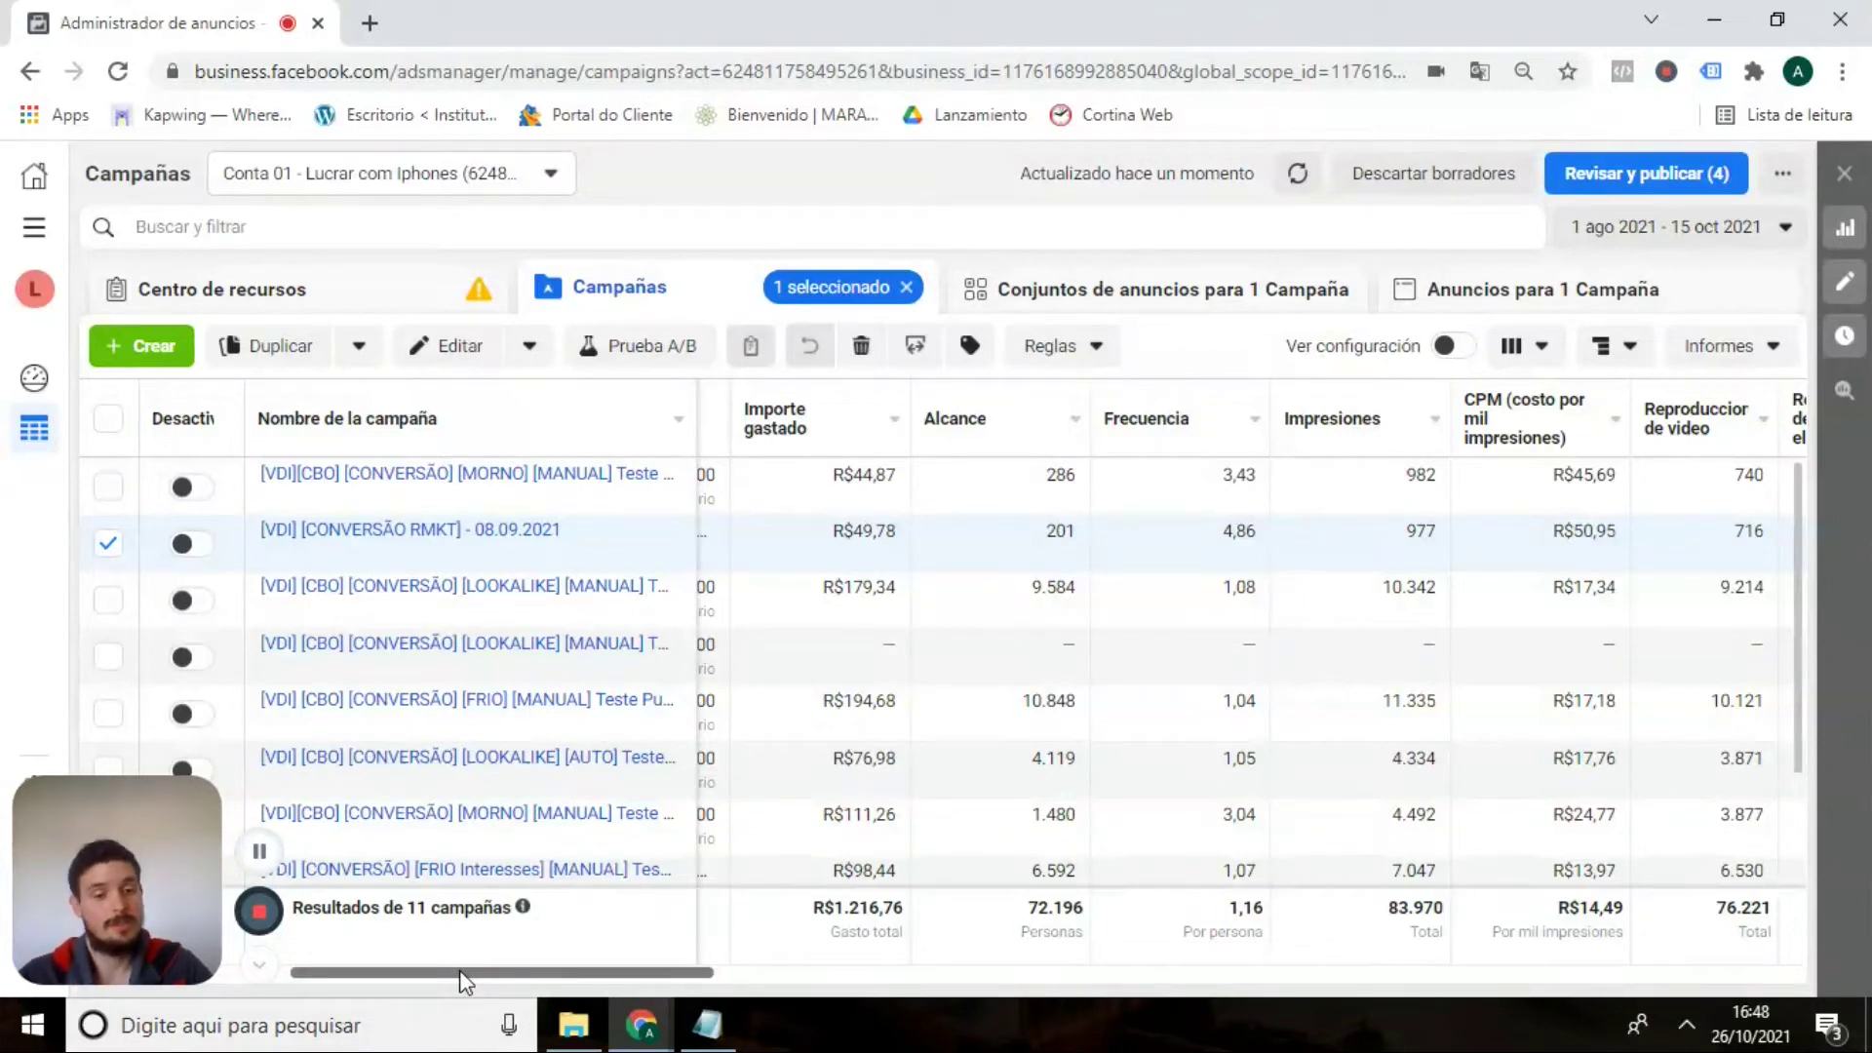
drag(461, 973, 539, 998)
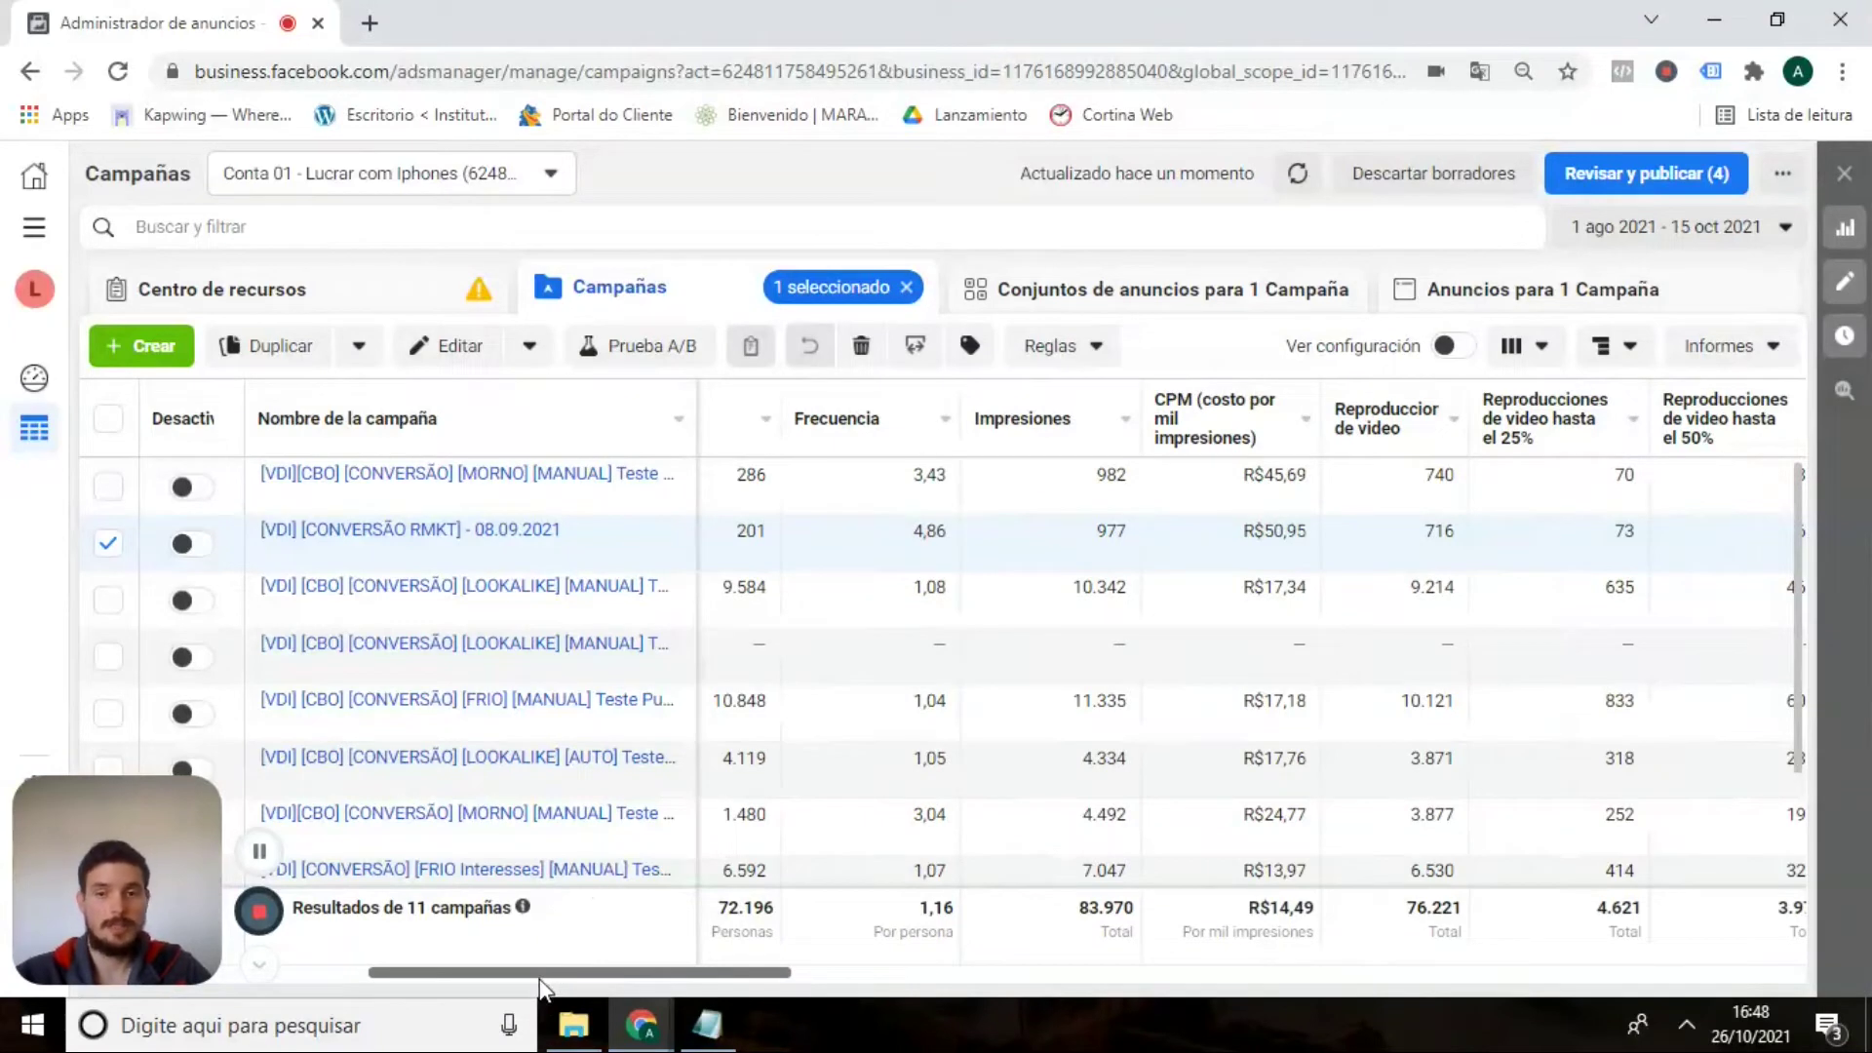
drag(566, 983, 601, 978)
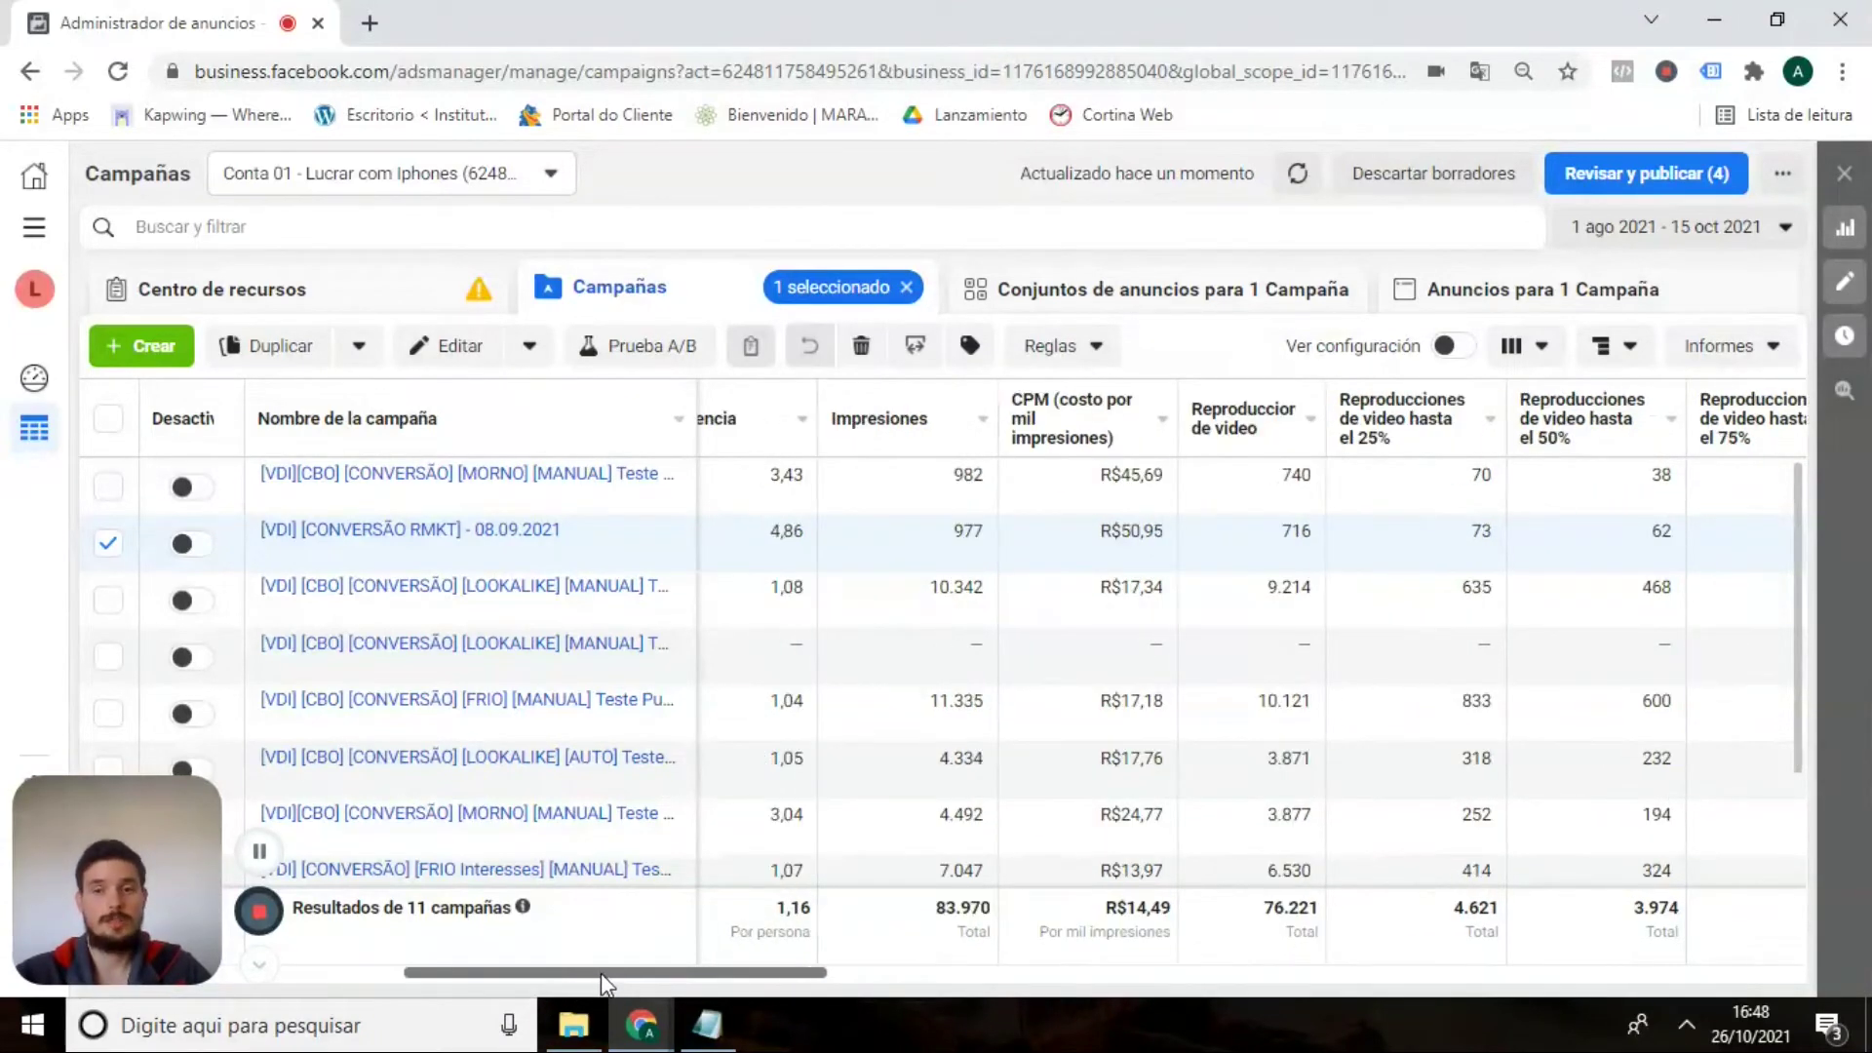
scroll(600, 970, right, 1)
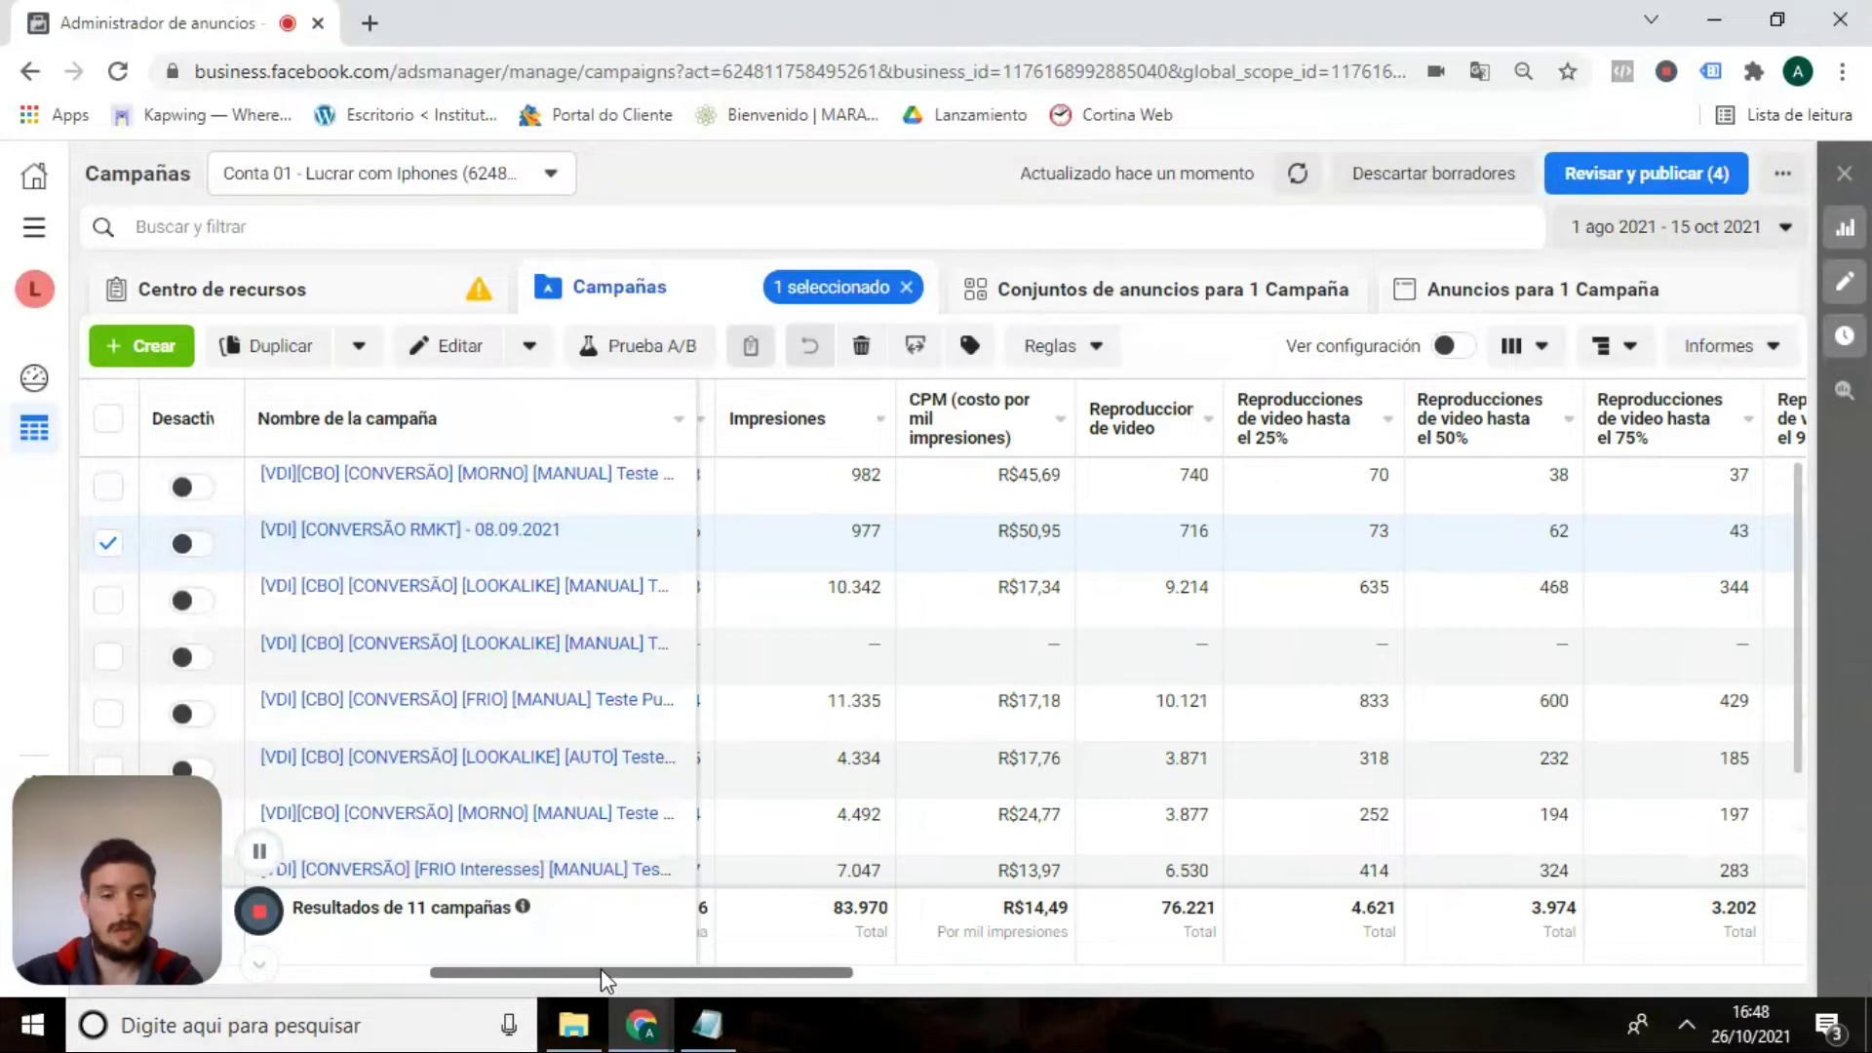
Compare the video retention columns for each campaign, from Reproducciones de video hasta el 25% through 100%.
drag(602, 978, 669, 991)
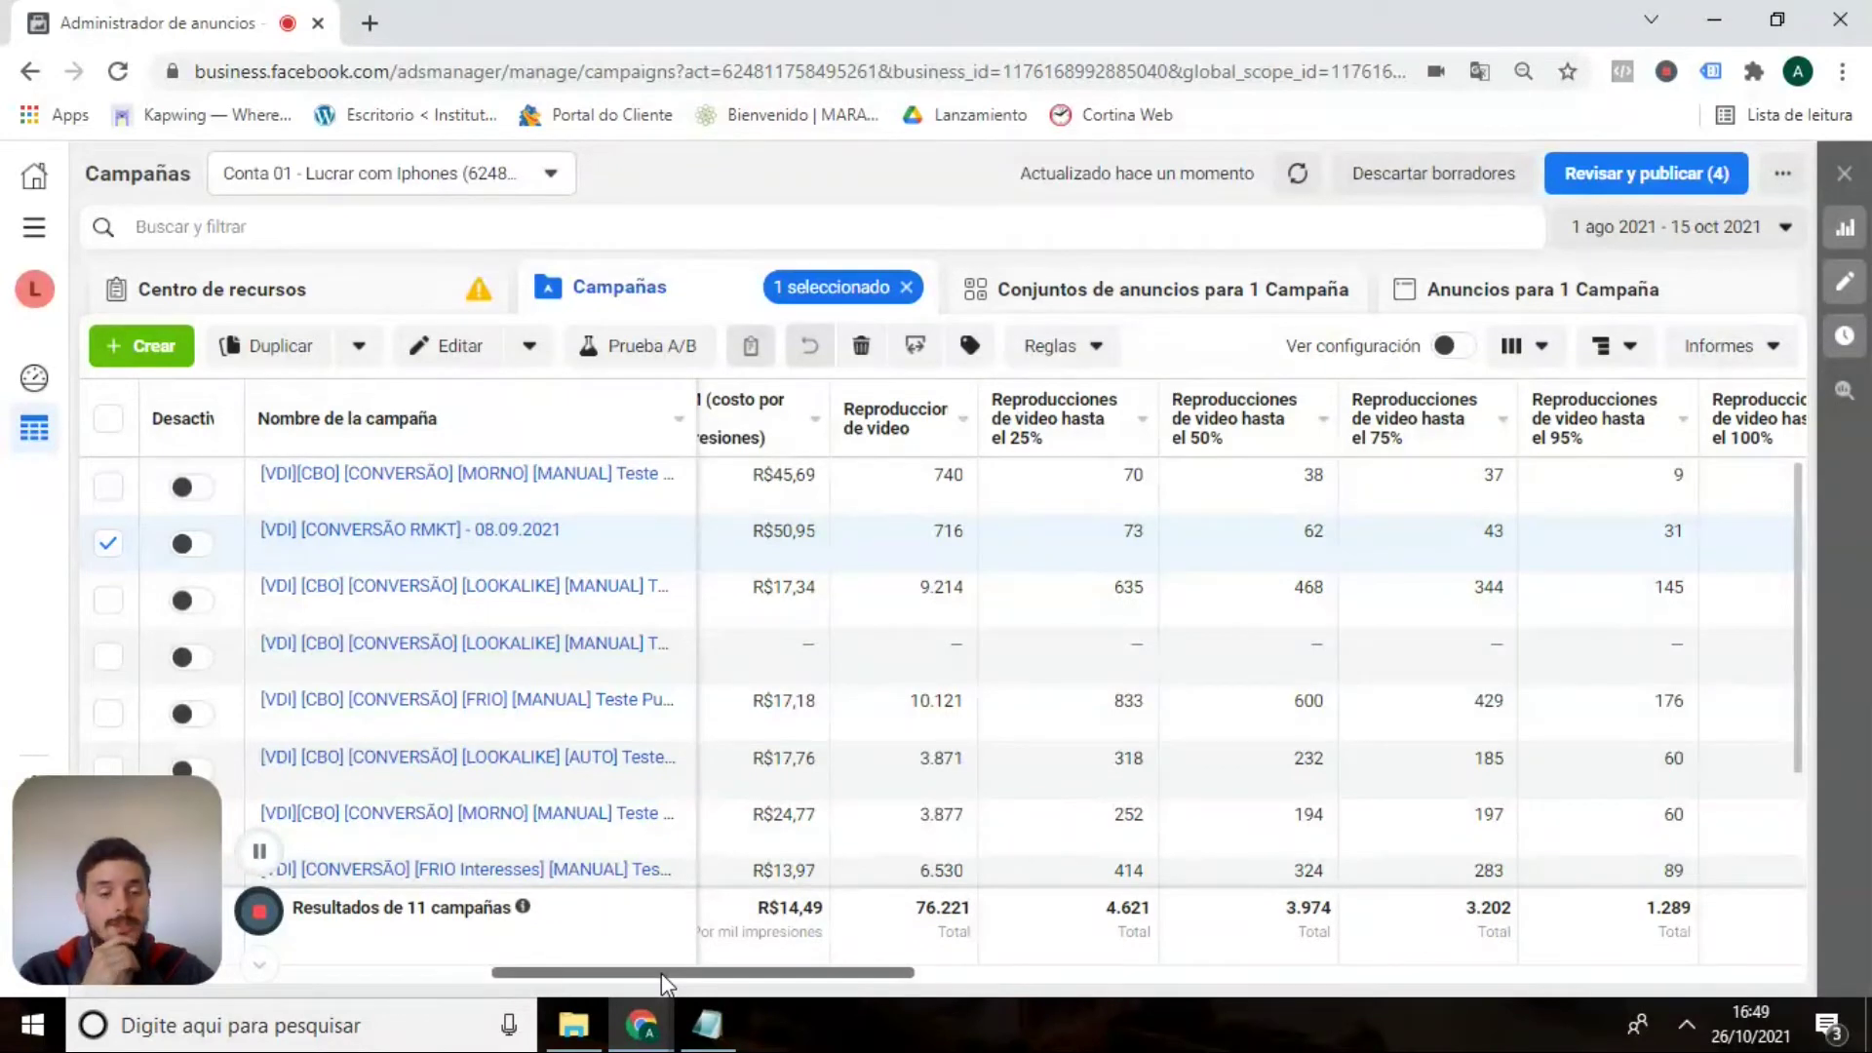
drag(661, 973, 699, 977)
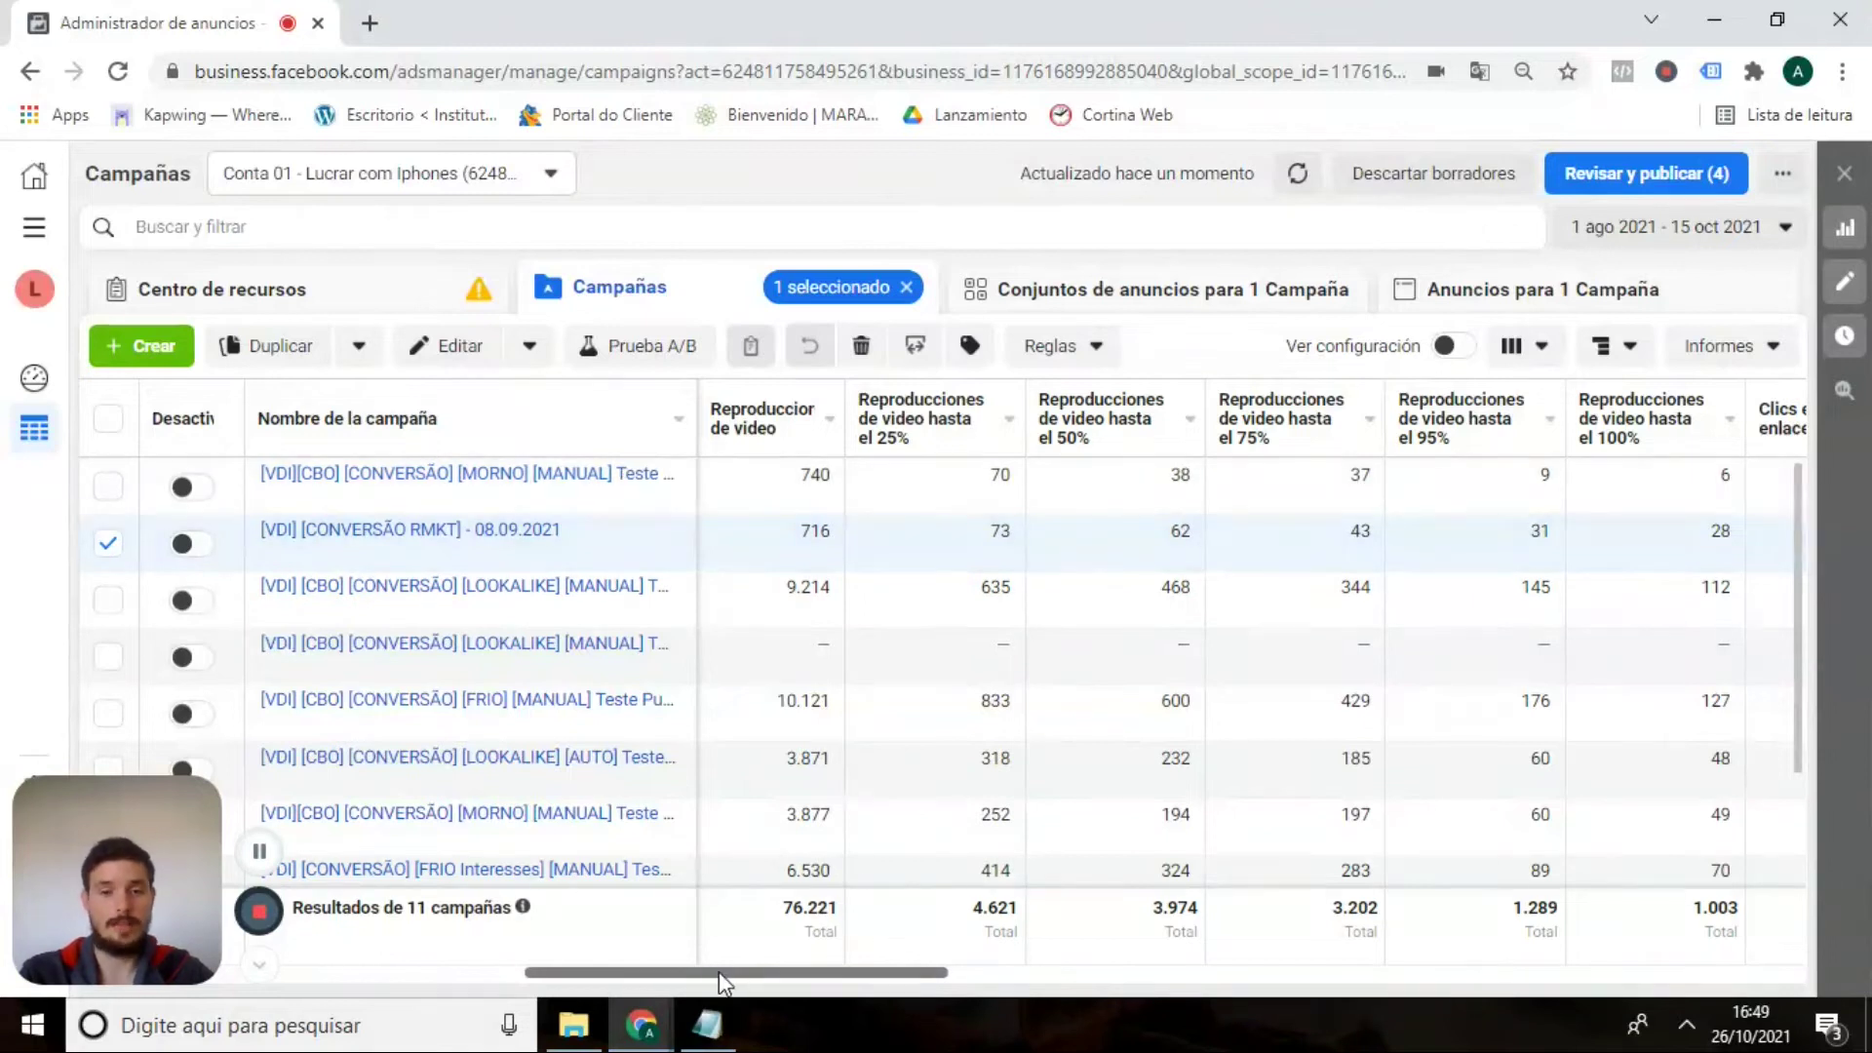
drag(718, 971, 770, 992)
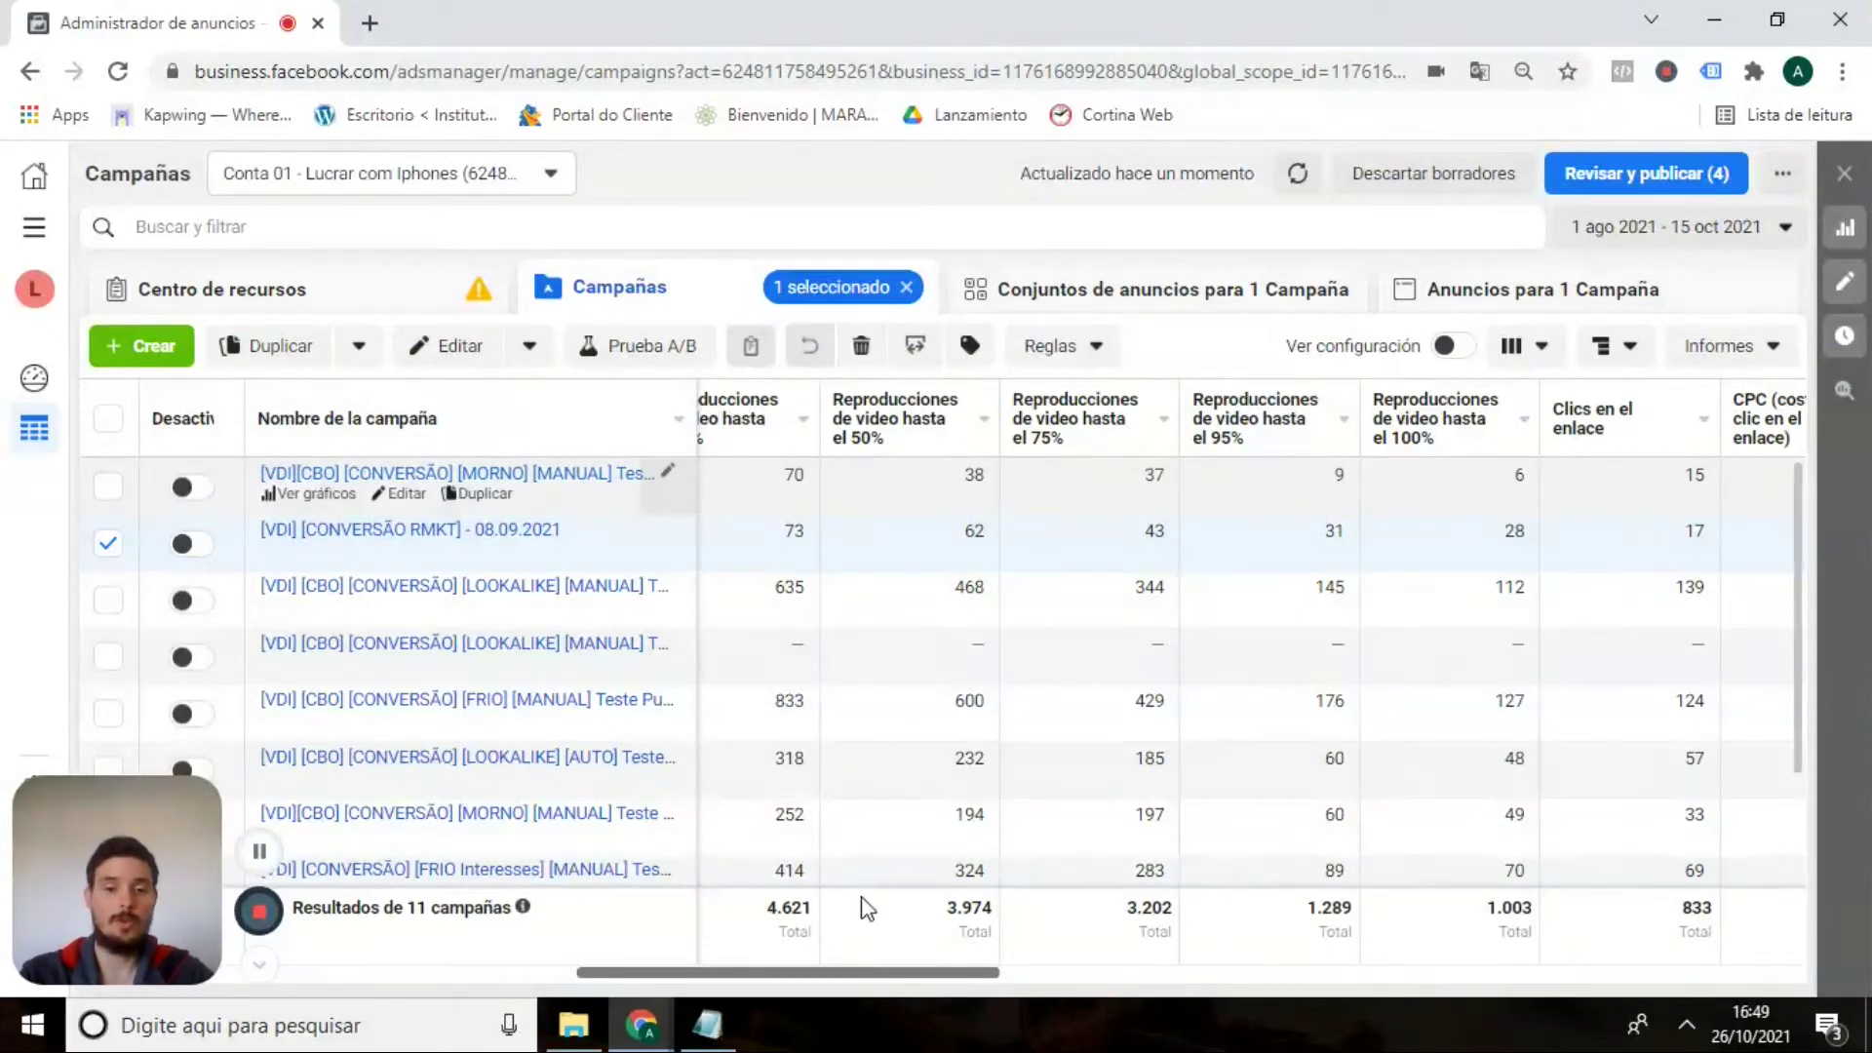
drag(735, 967, 798, 980)
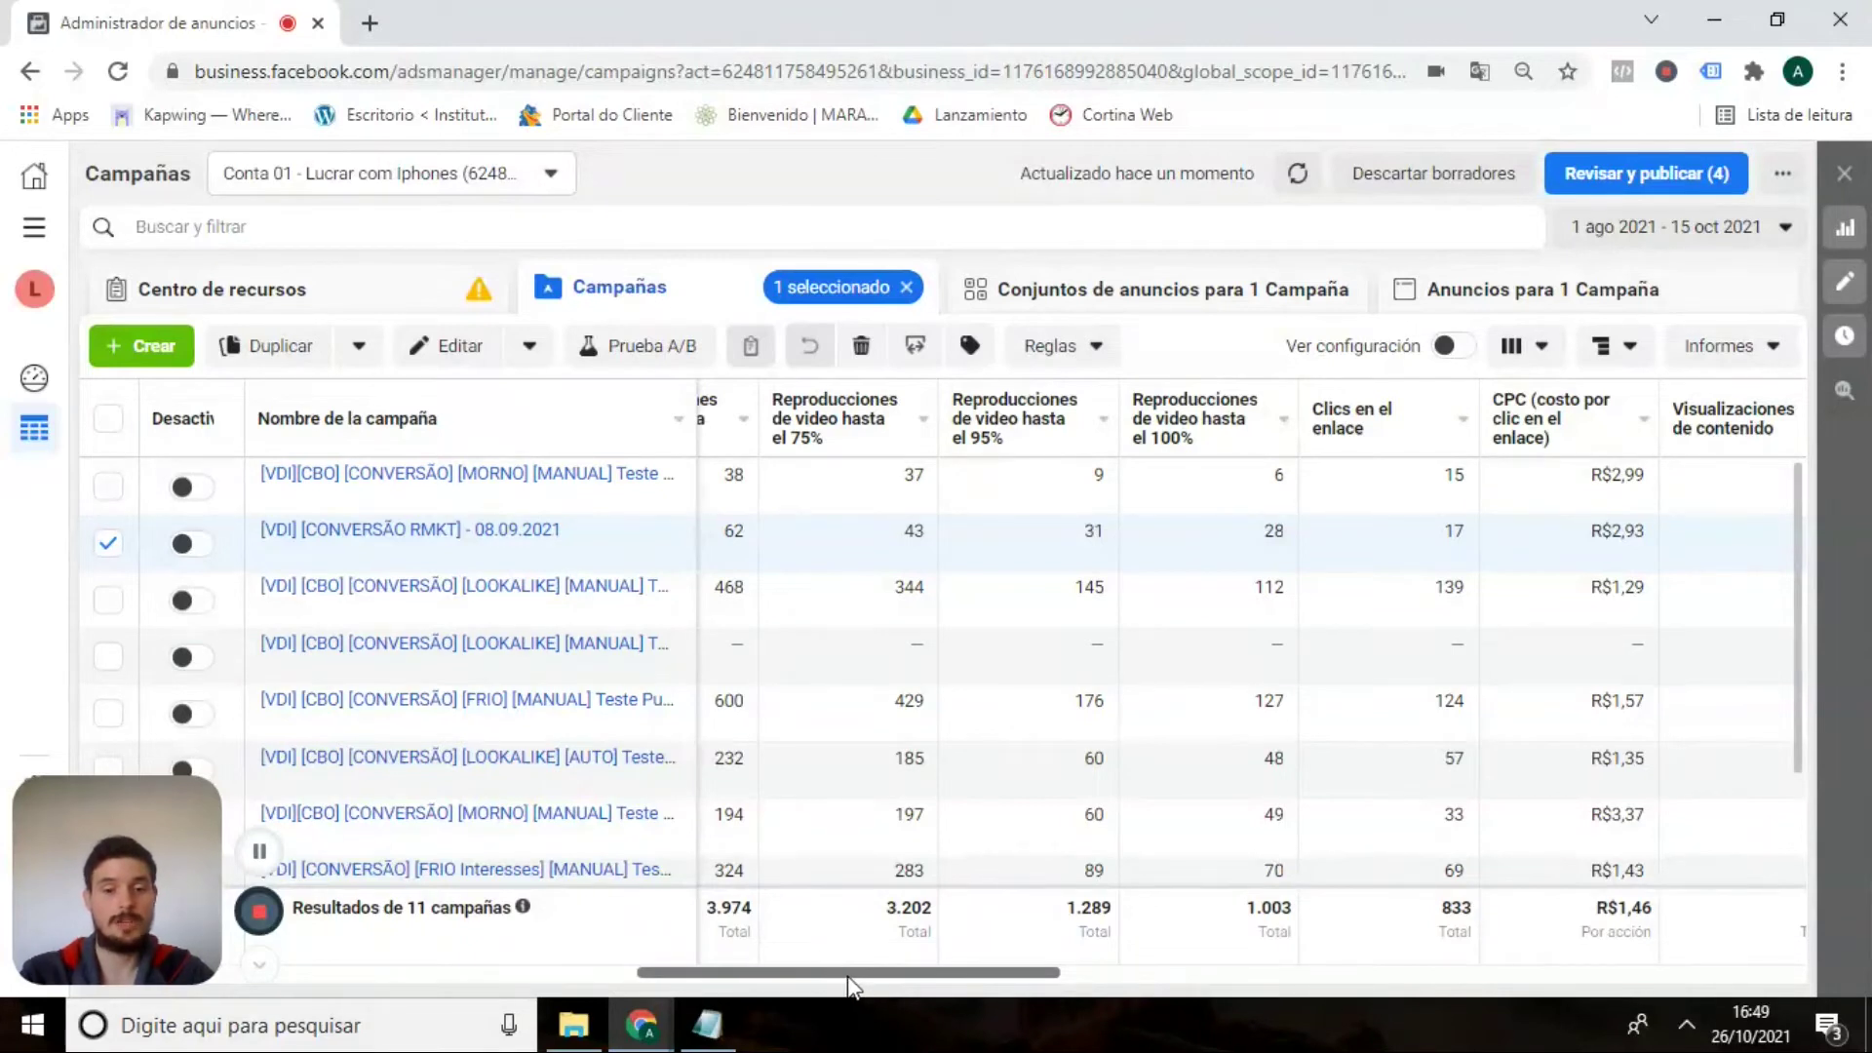
drag(831, 974, 712, 985)
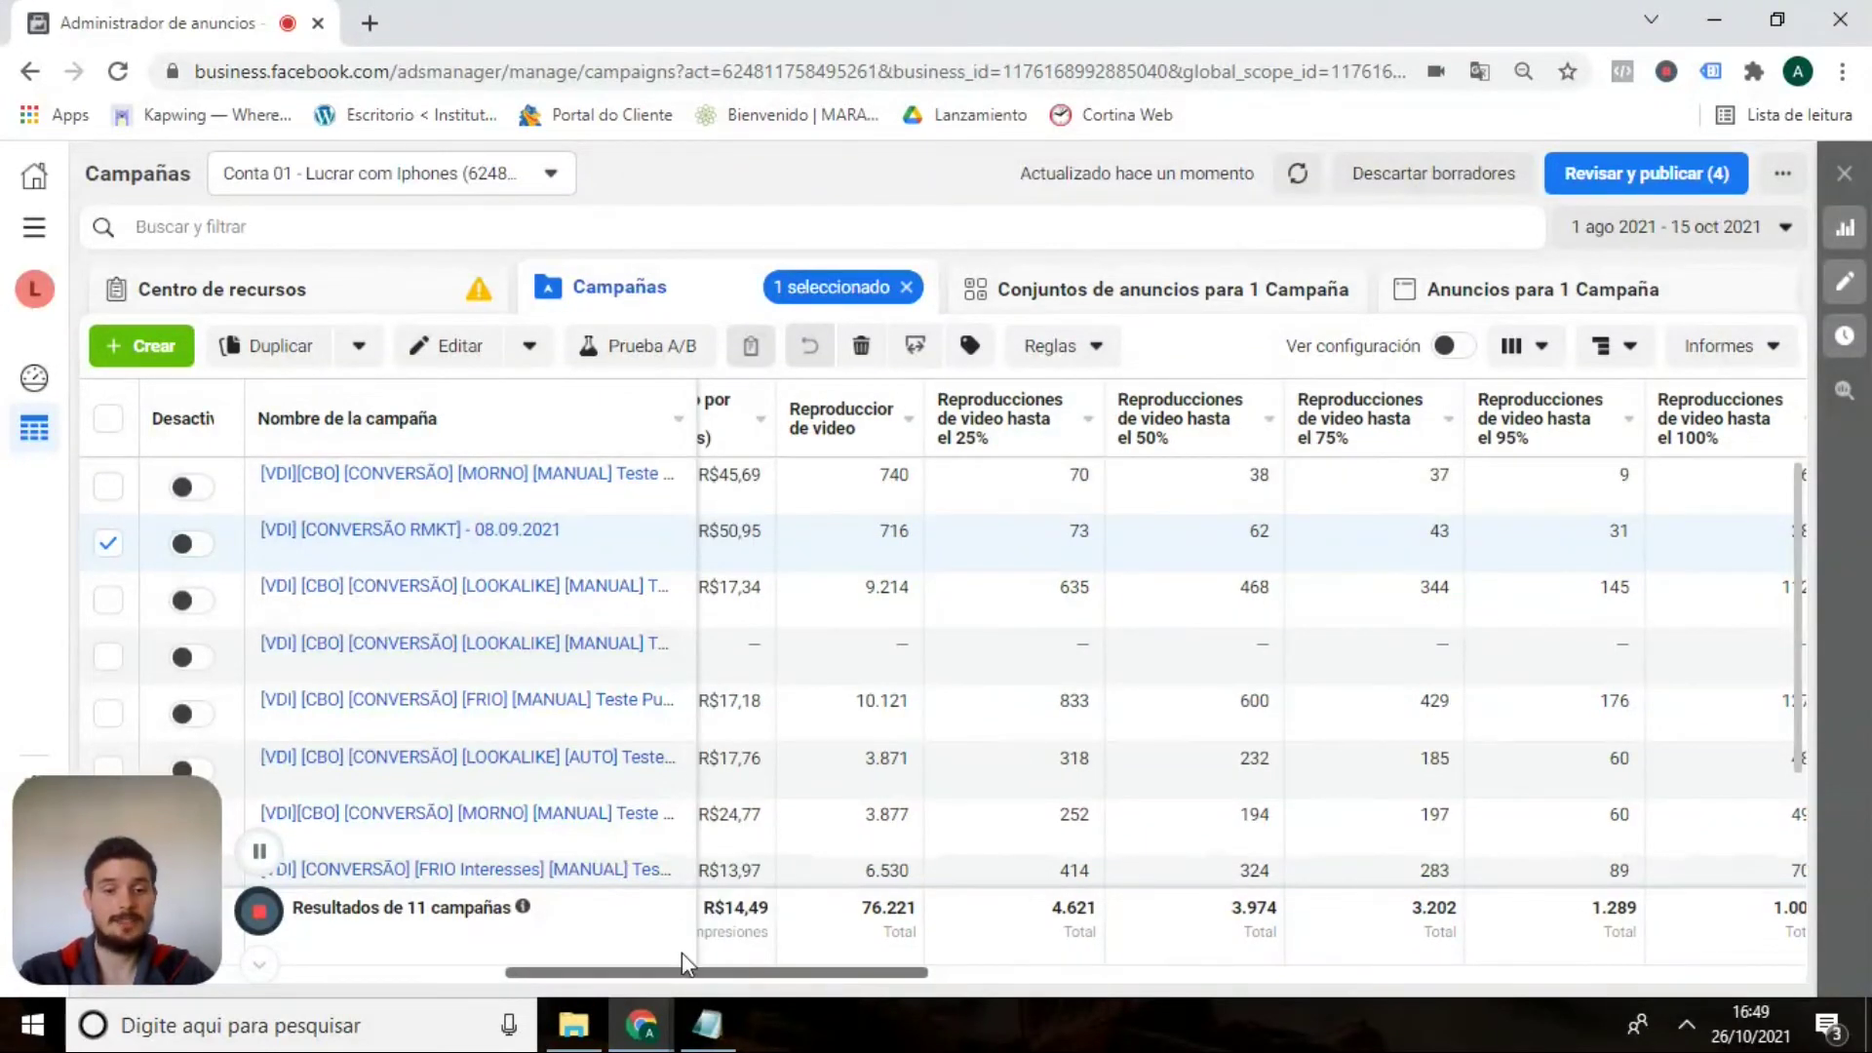
drag(661, 975, 763, 969)
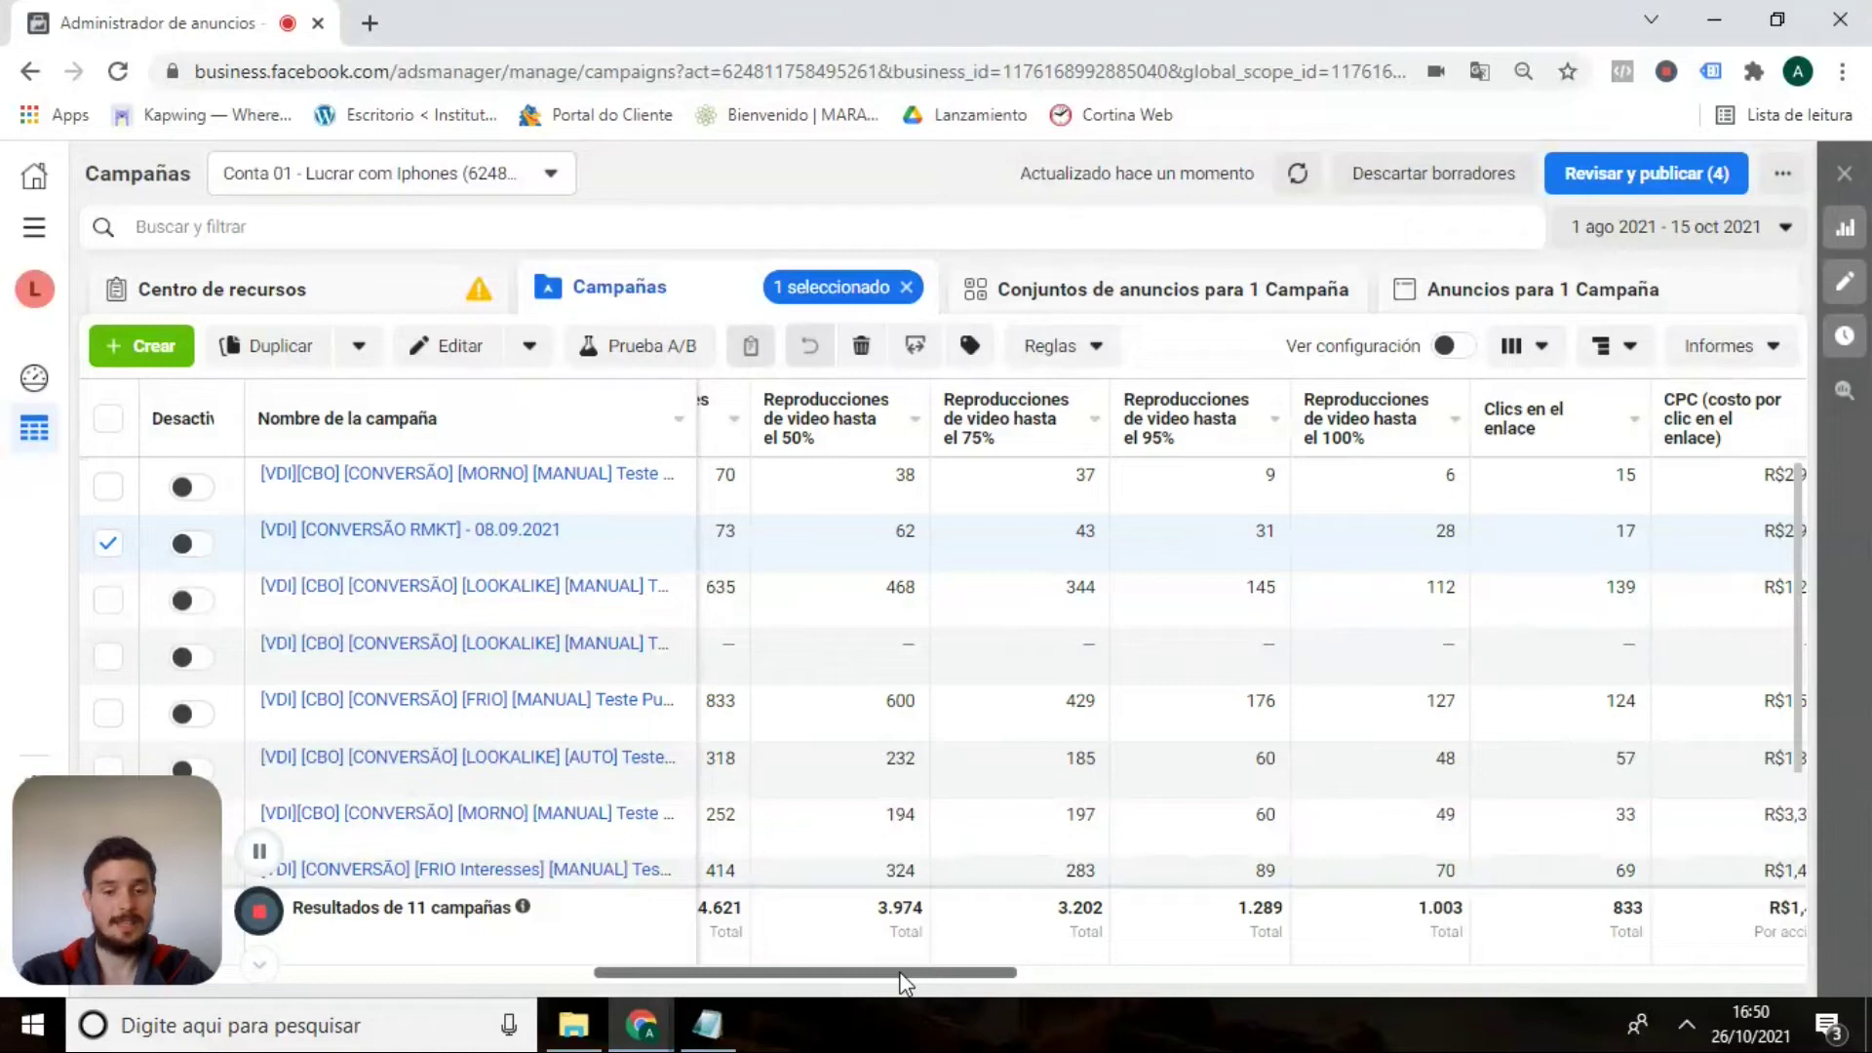
drag(899, 972, 887, 973)
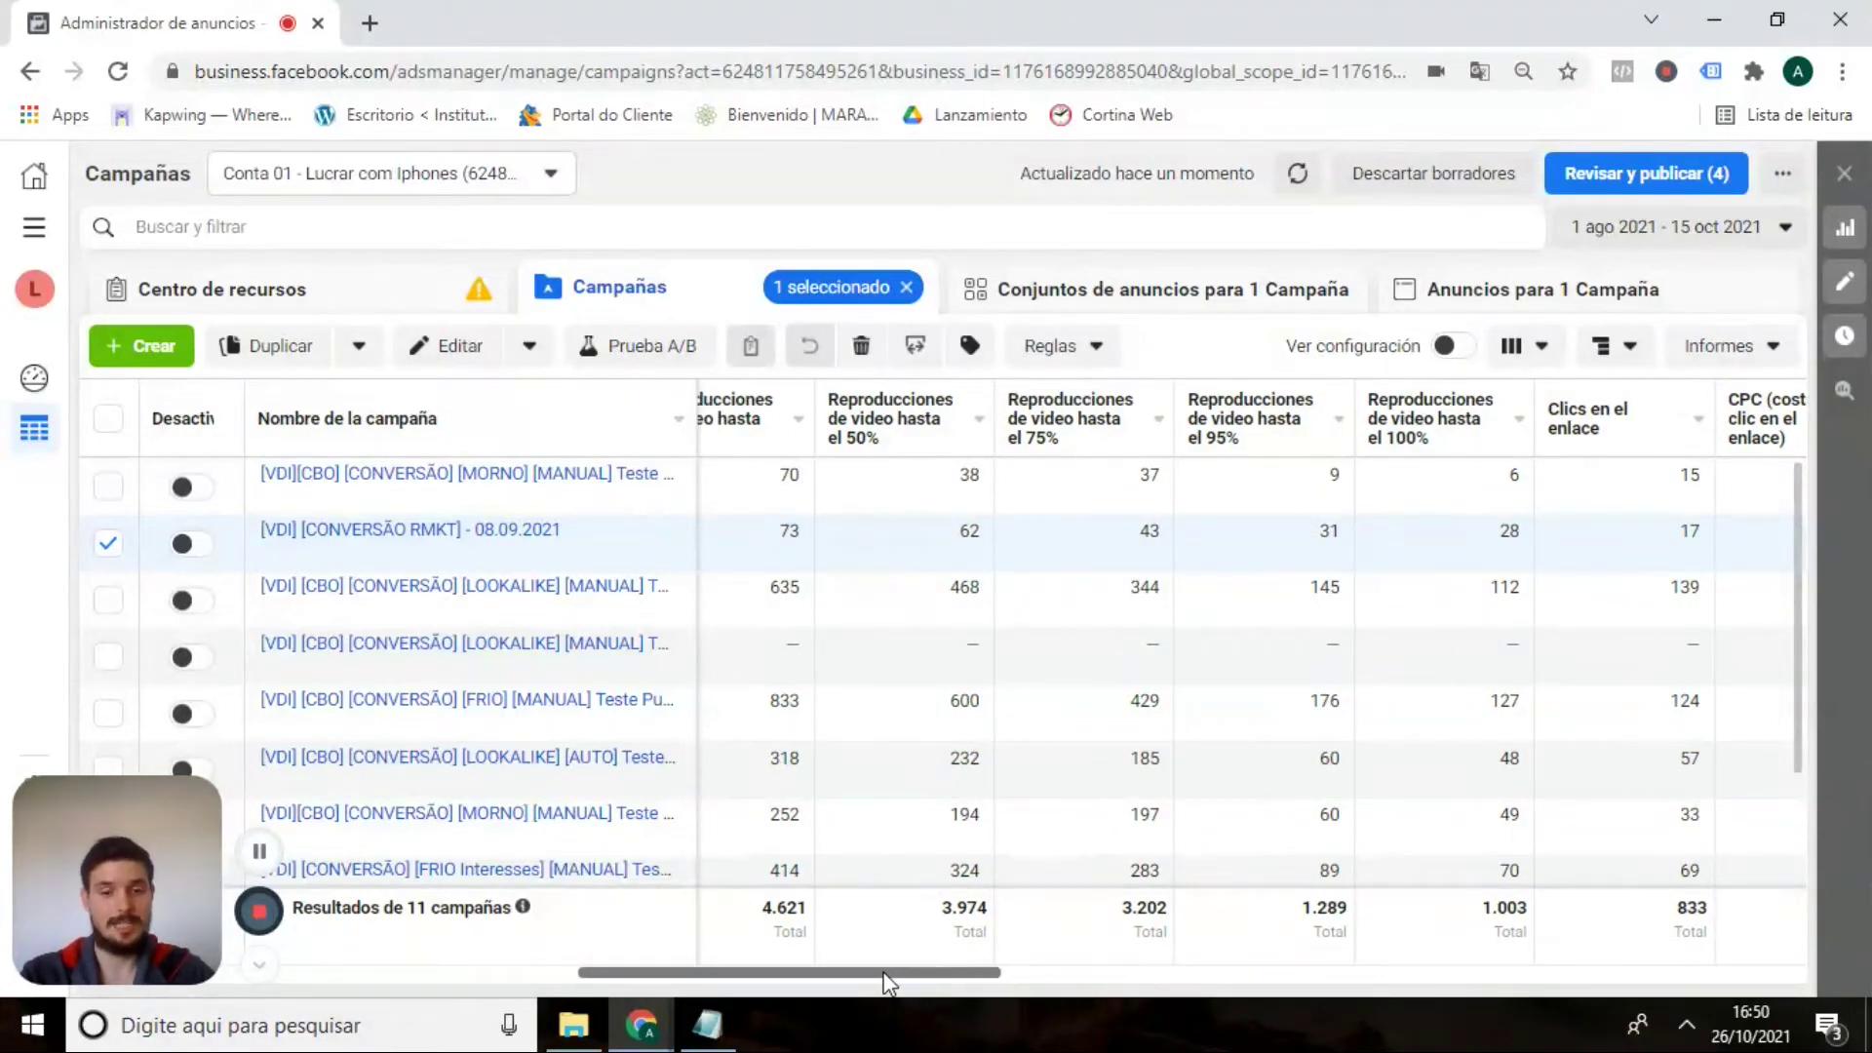
Examine the Clics en el enlace, CPC and Visualizaciones de contenido columns of the campaigns.
drag(883, 973, 968, 976)
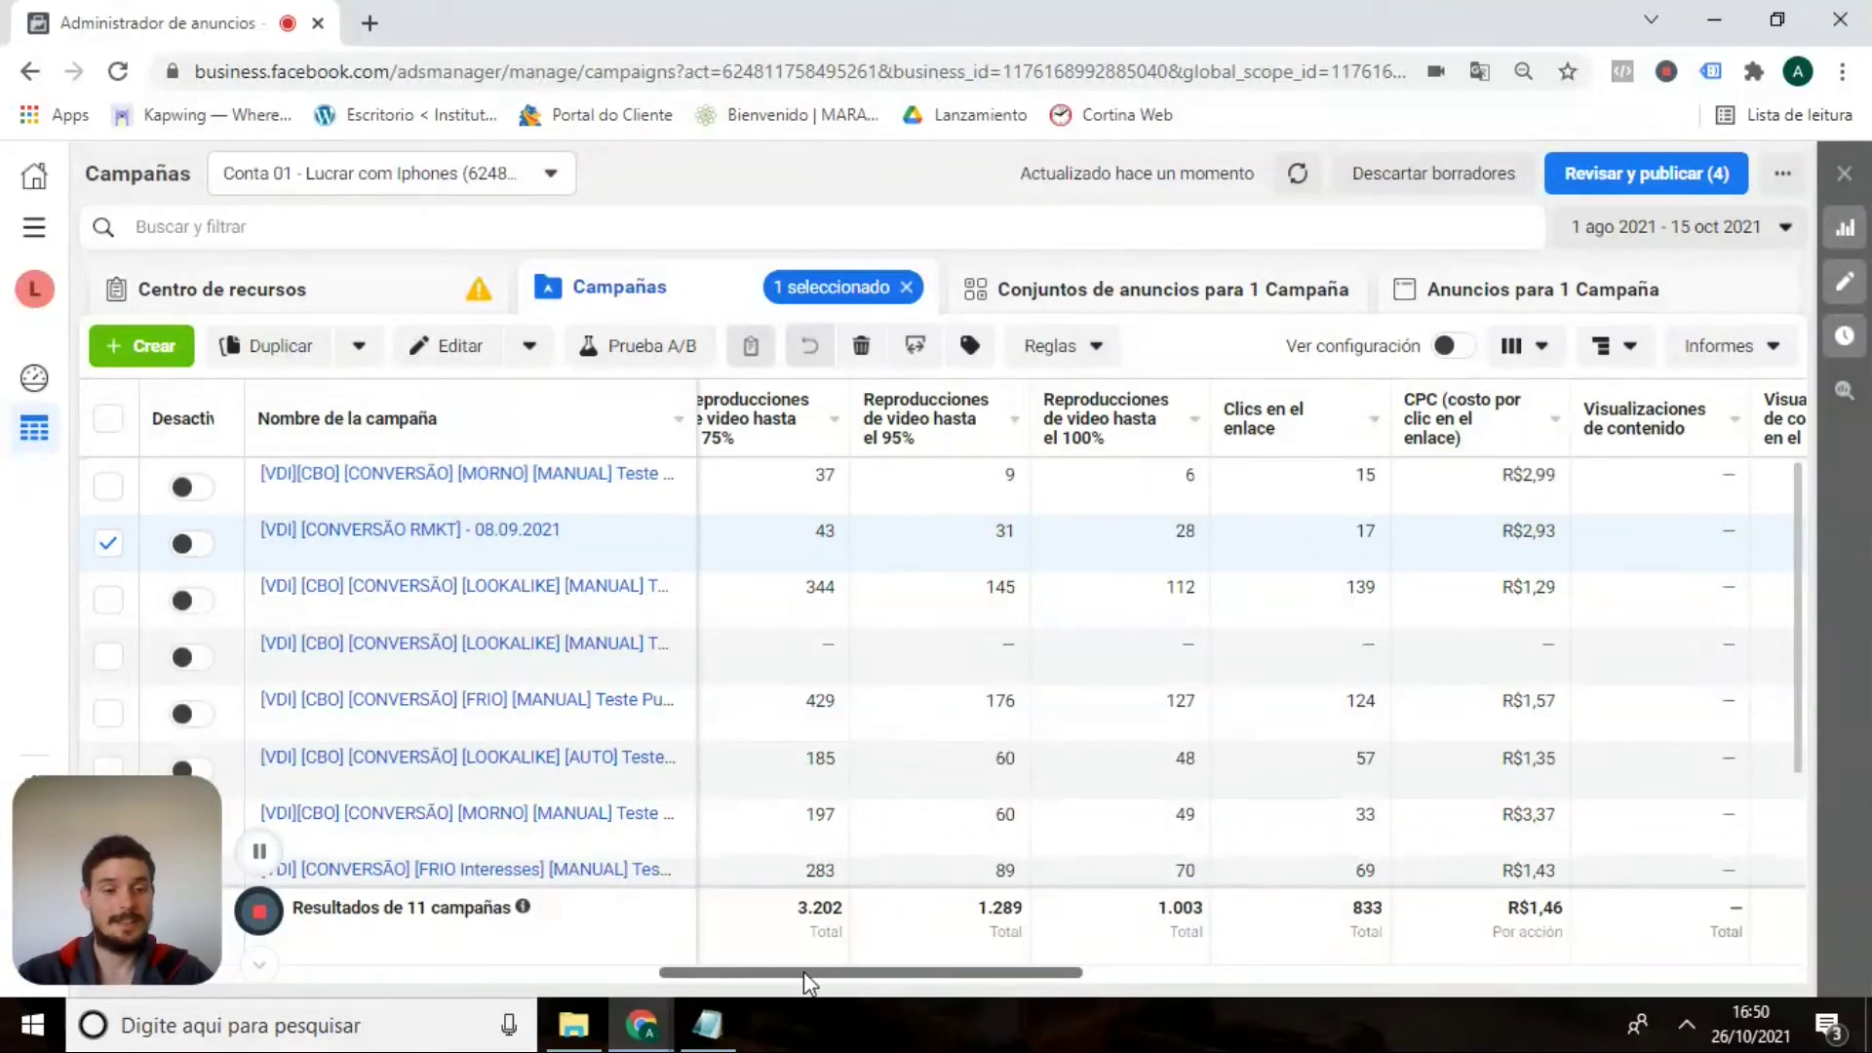
drag(803, 971, 910, 970)
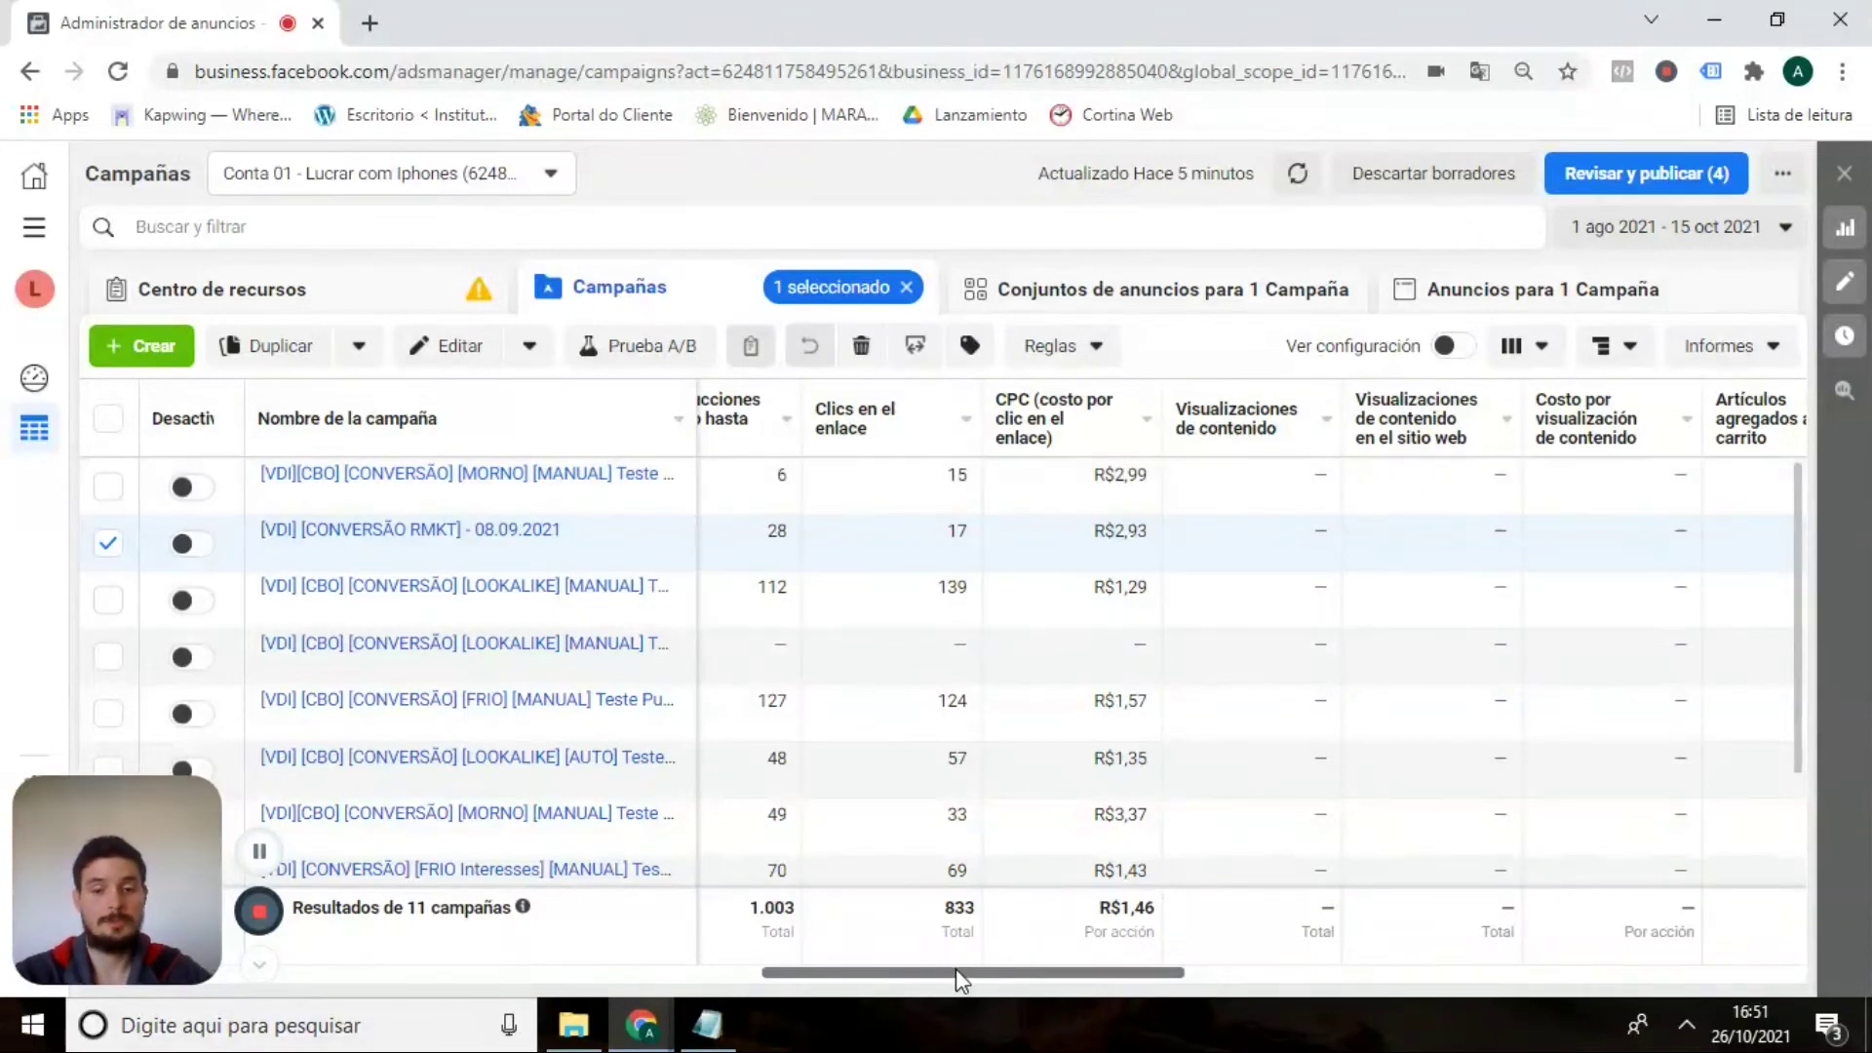
drag(957, 985, 1007, 983)
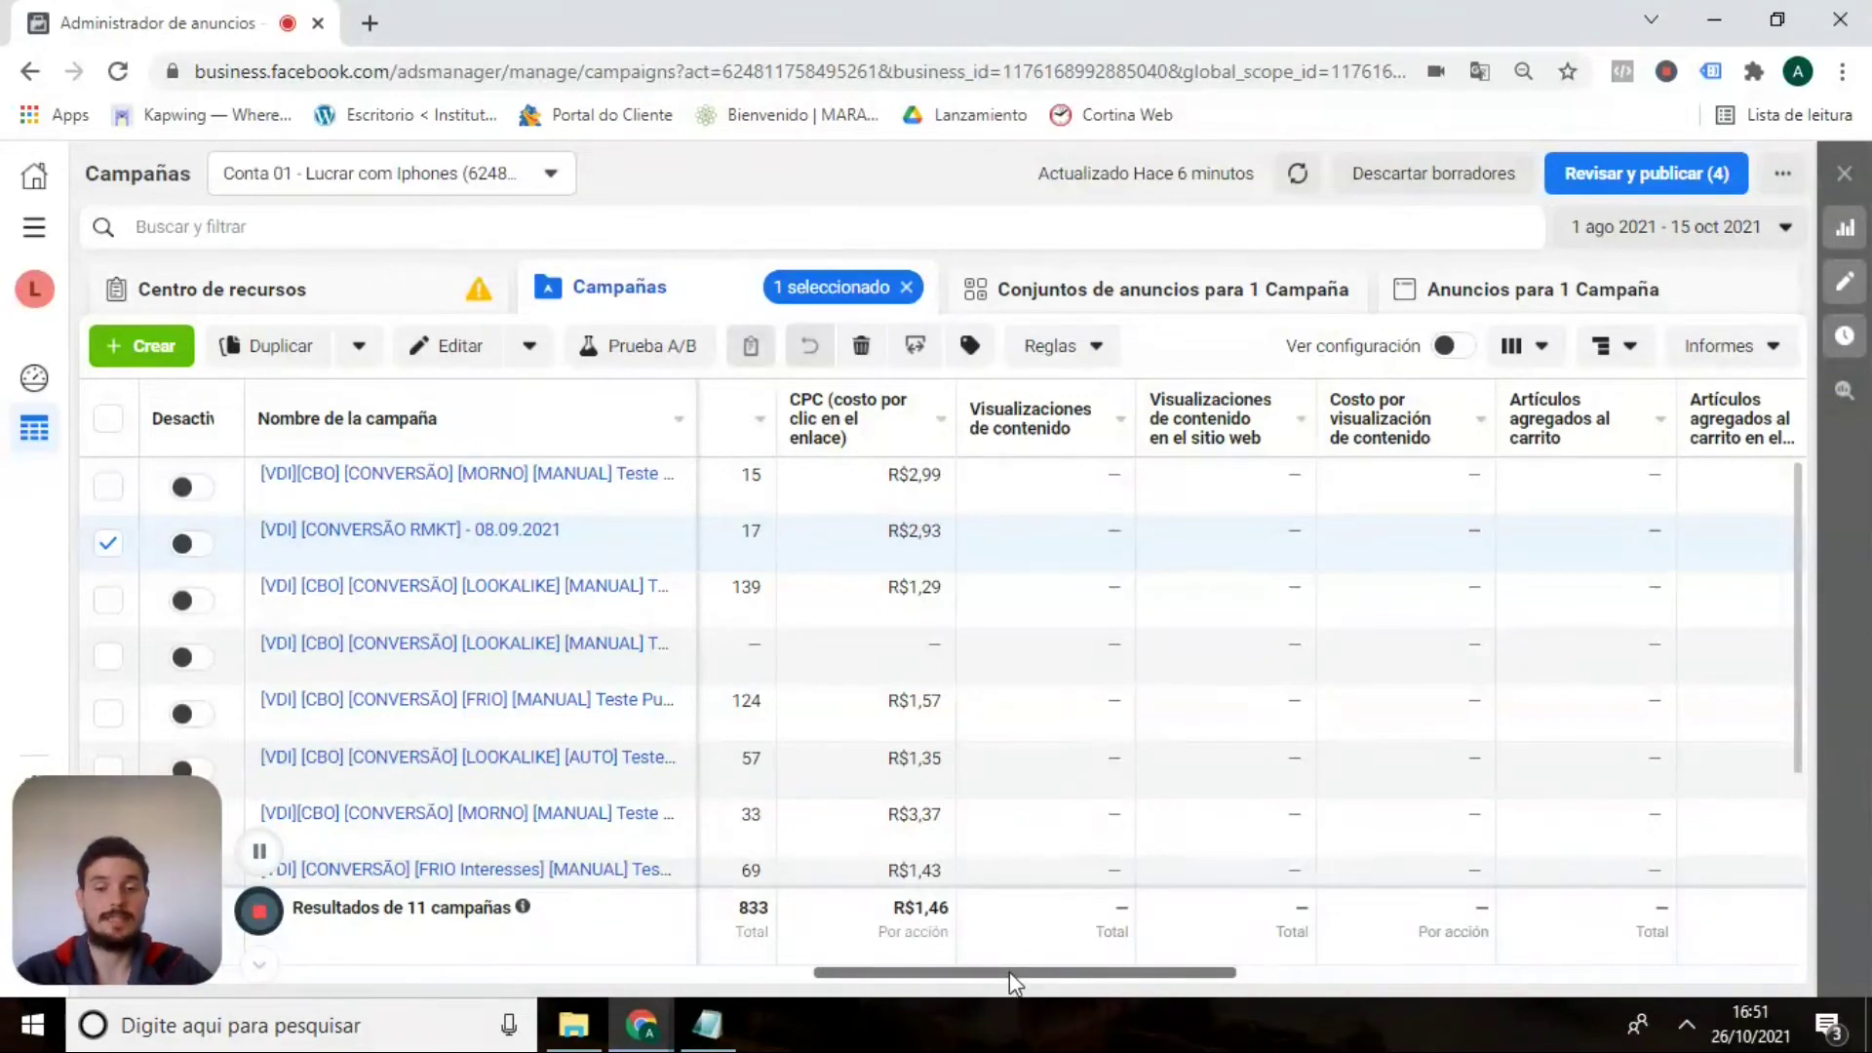
mouse_move(1003, 974)
mouse_down()
mouse_move(953, 983)
mouse_move(1000, 975)
mouse_up()
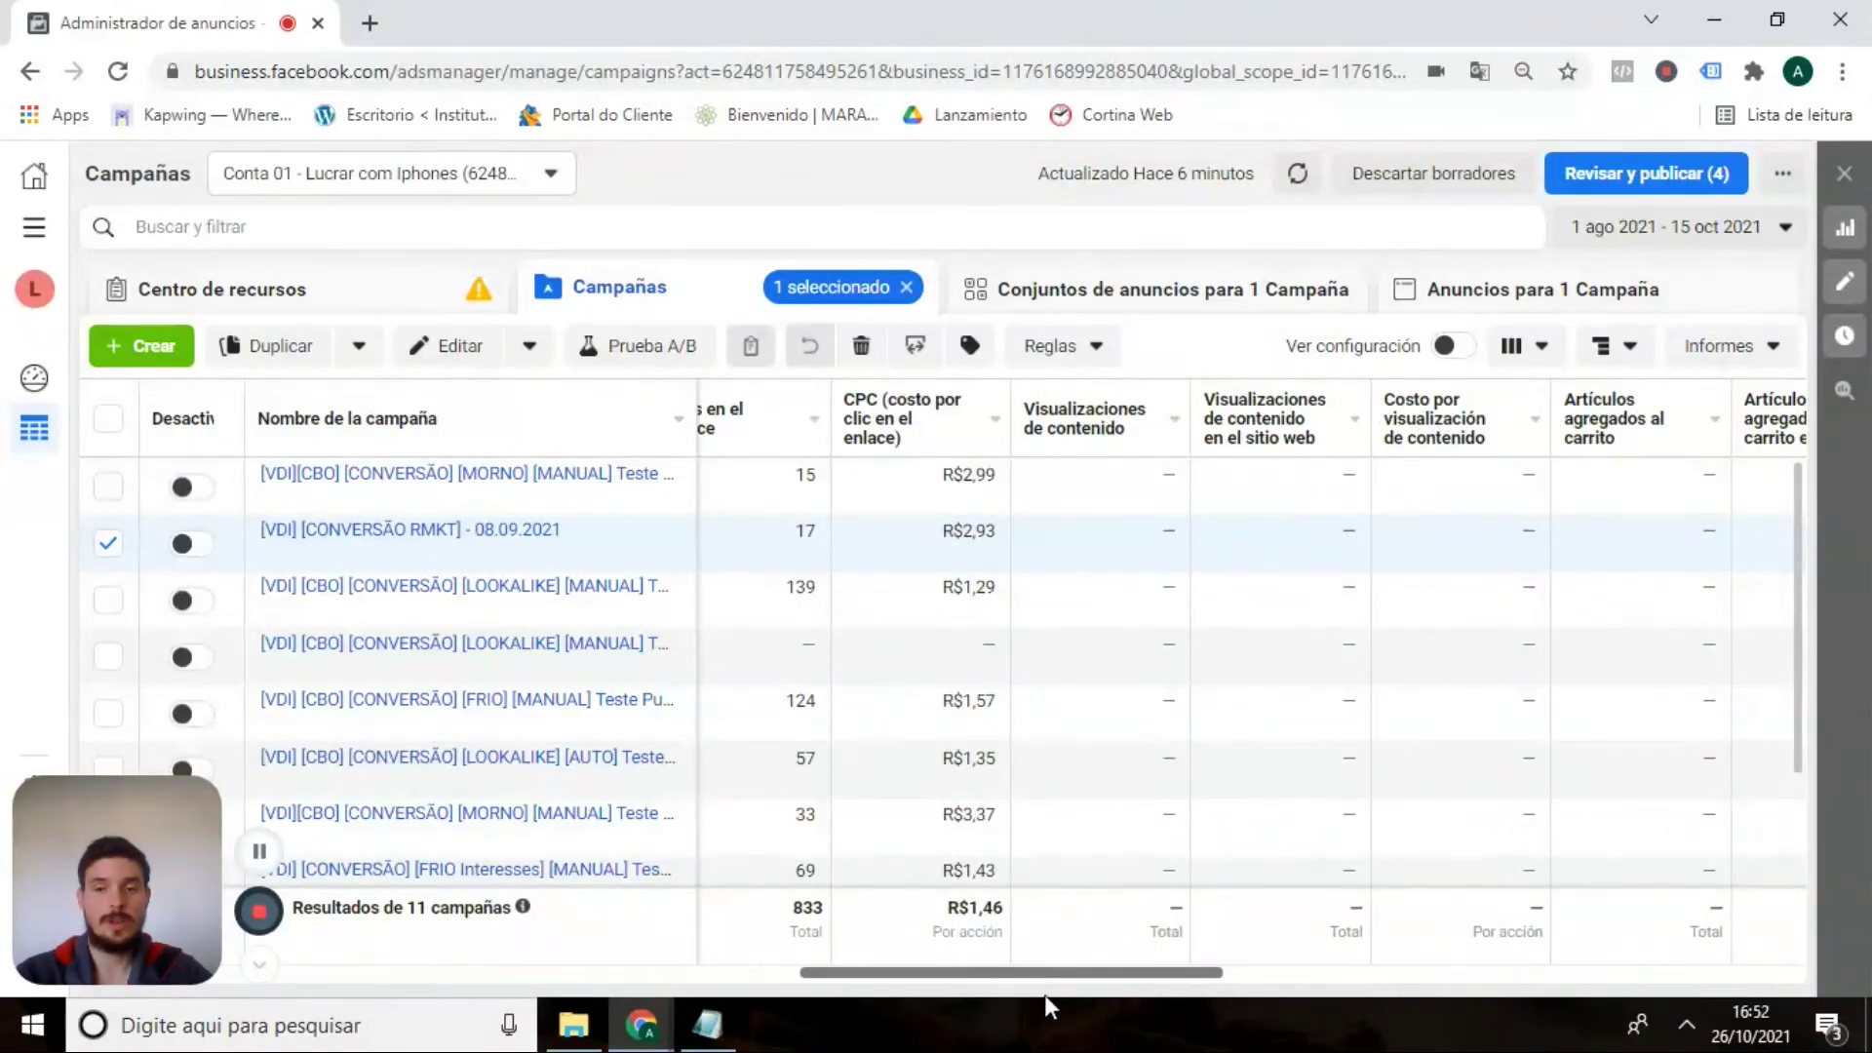
Examine the Artículos agregados al carrito and Pagos iniciados columns, including their sitio web and cost columns.
scroll(1050, 997, right, 3)
scroll(1049, 1001, left, 1)
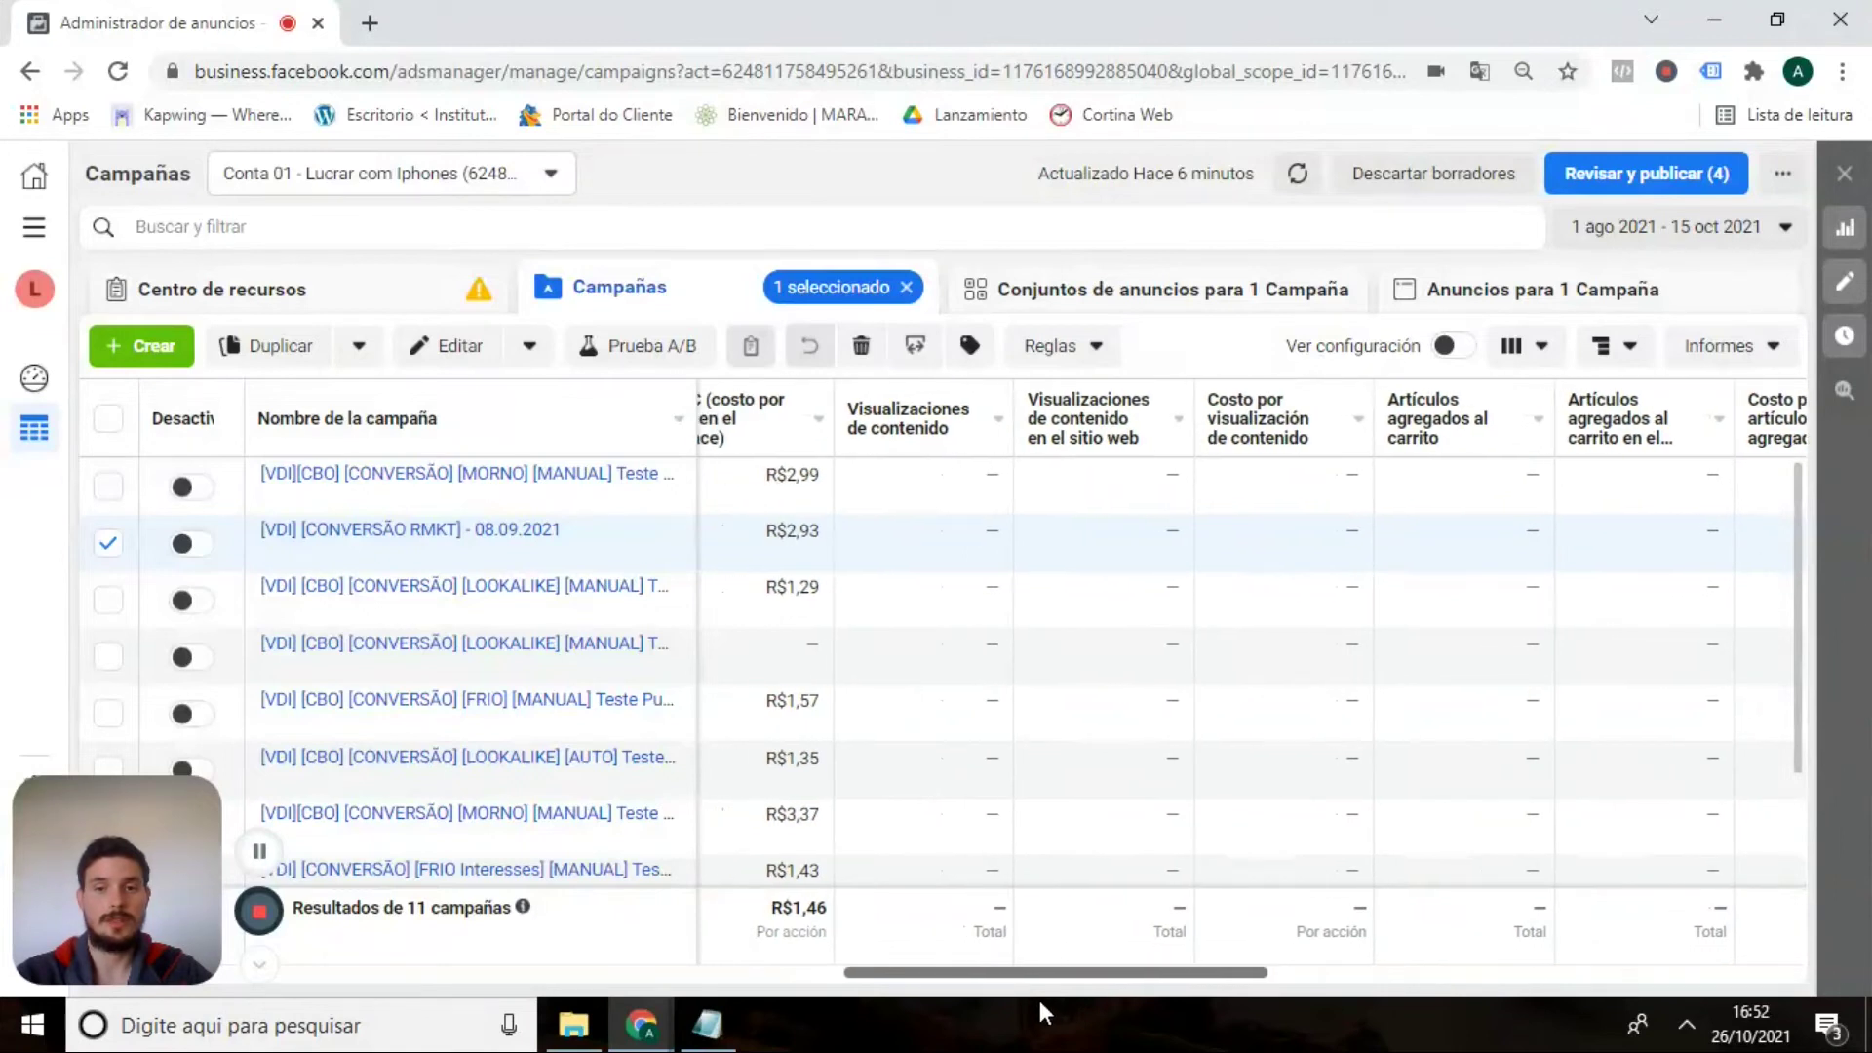
scroll(1020, 1001, left, 2)
scroll(1146, 987, right, 7)
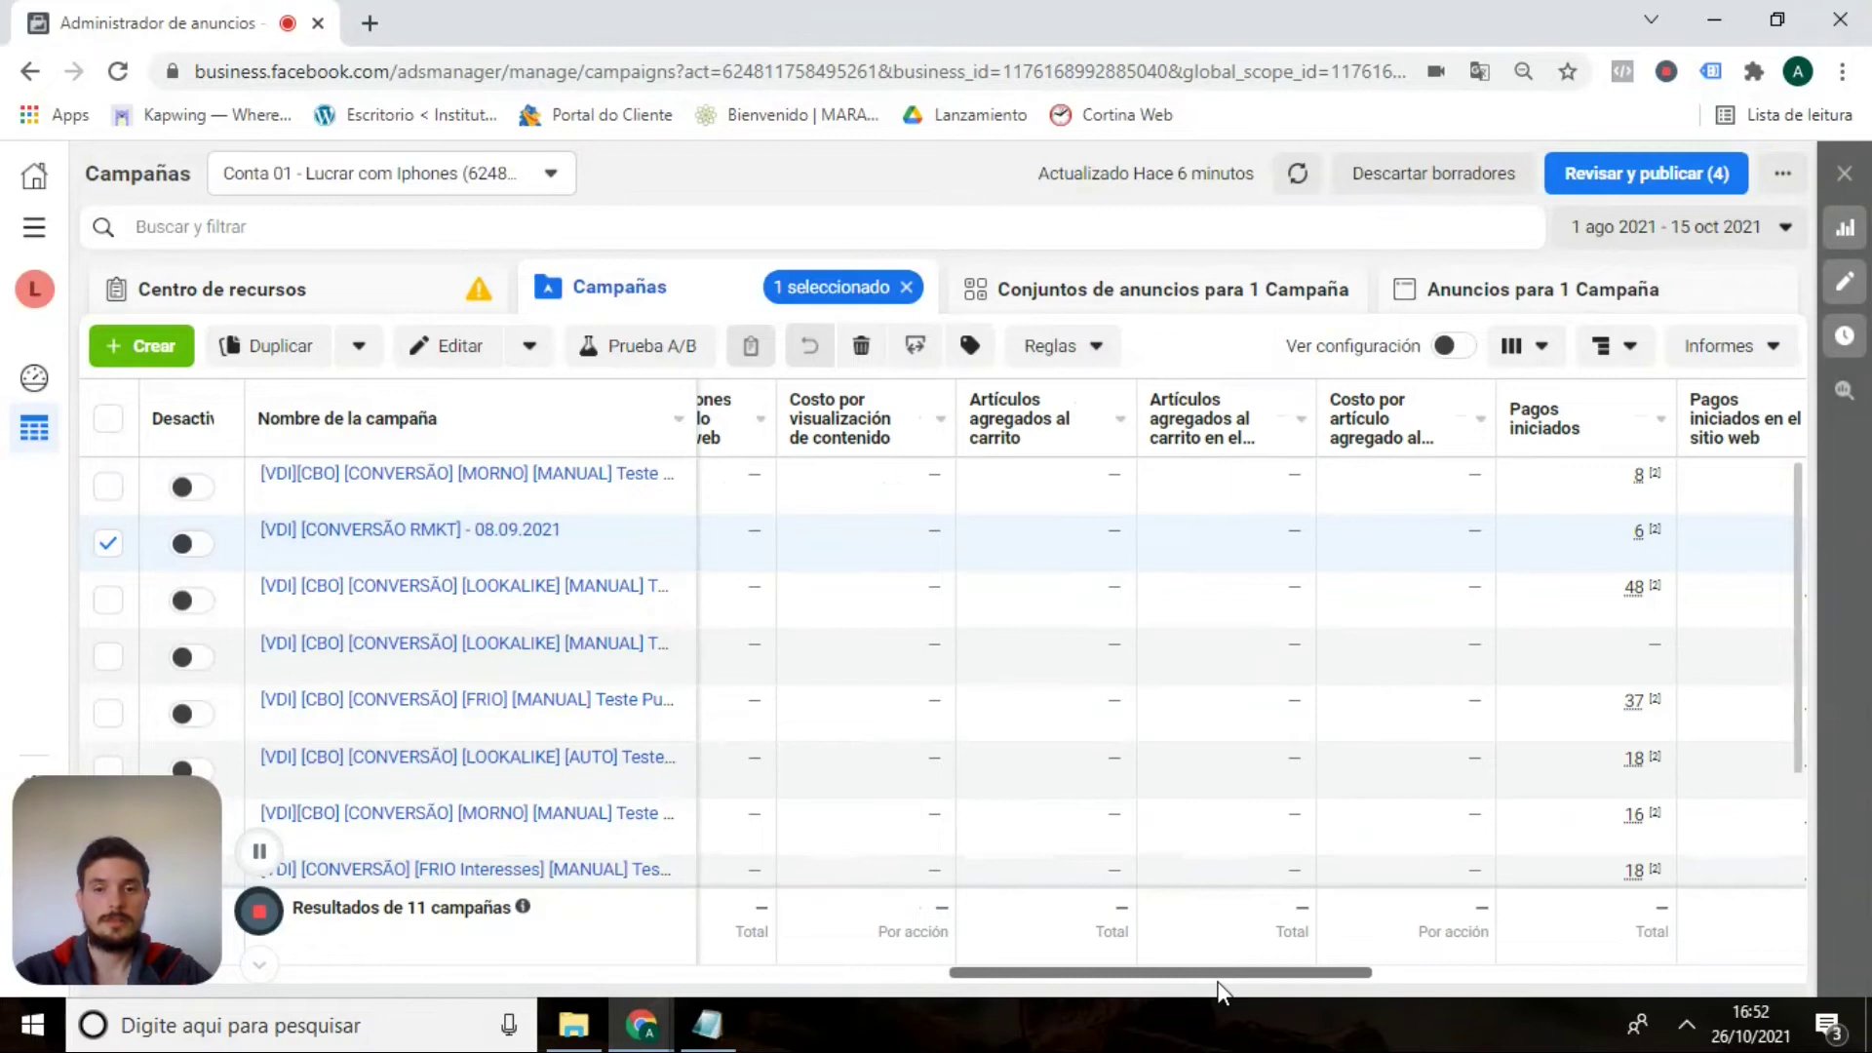
scroll(1222, 991, right, 4)
scroll(1219, 992, right, 4)
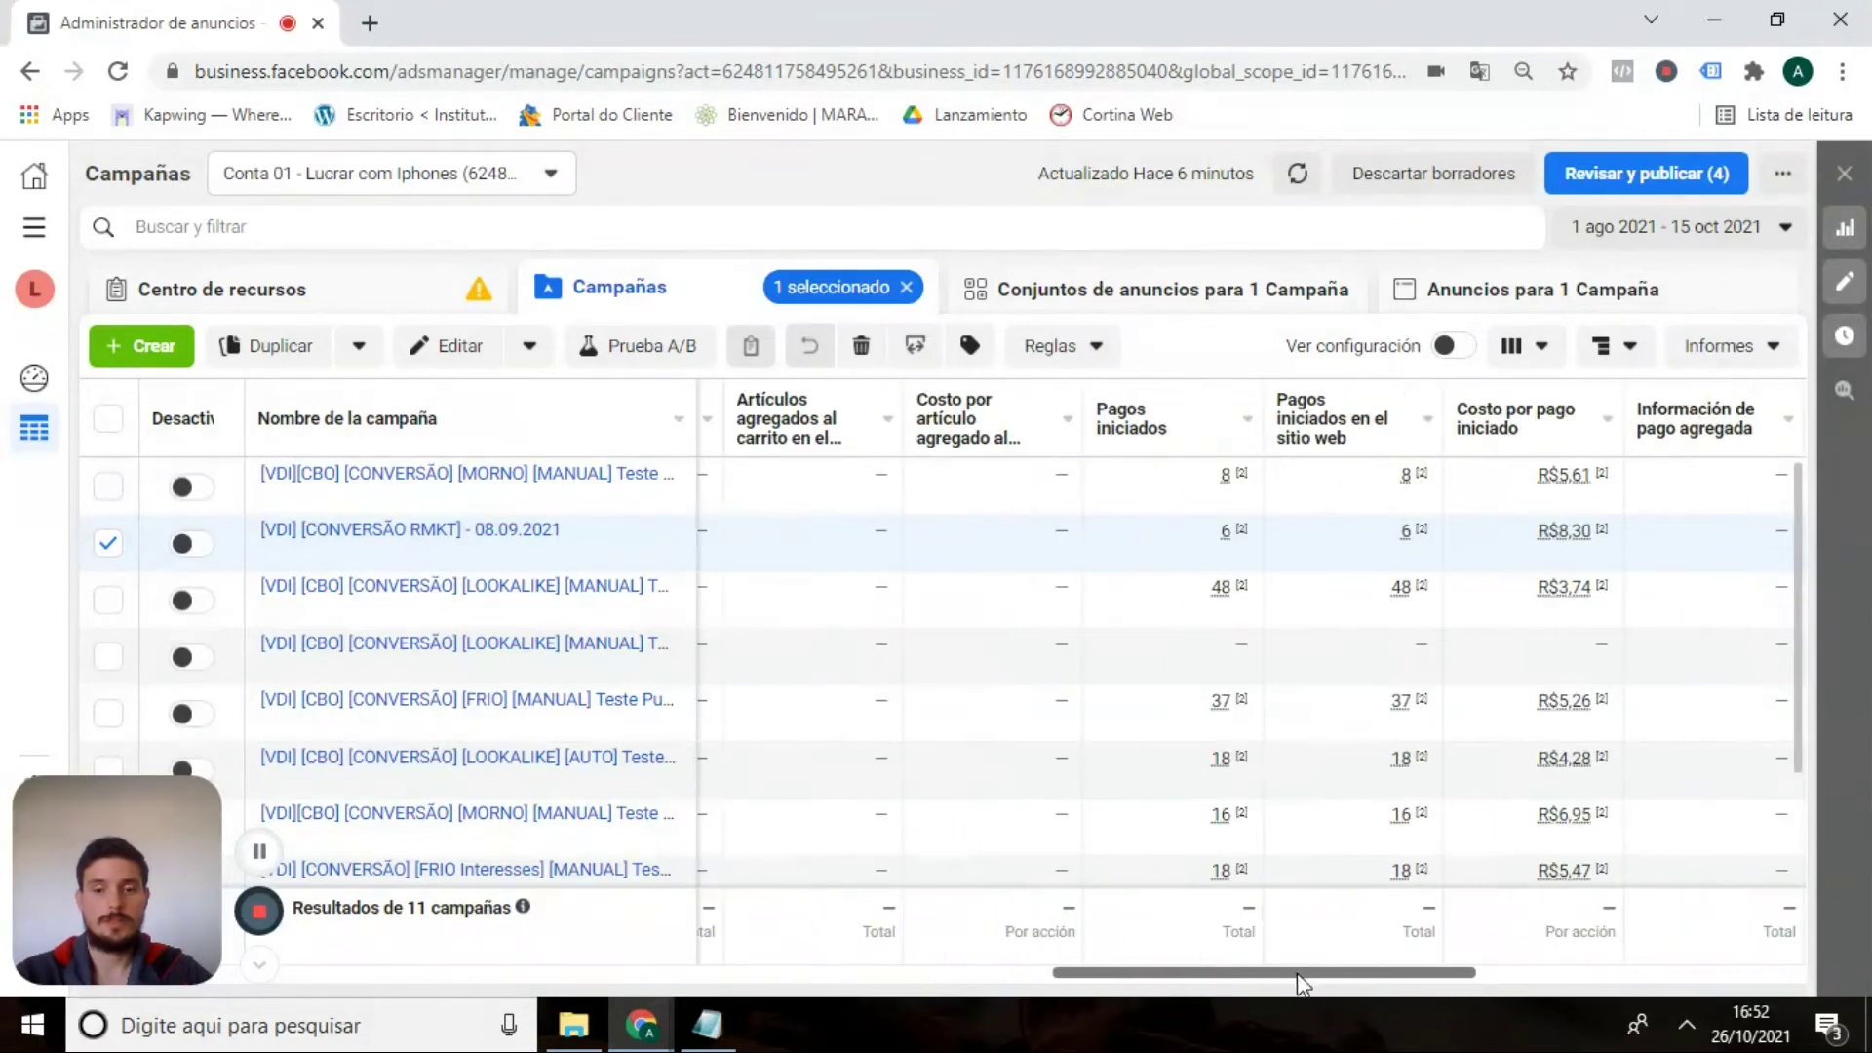
Review the Visualizaciones de contenido and Artículos agregados al carrito columns again, with their sitio web and cost columns, for each campaign.
scroll(1185, 981, left, 7)
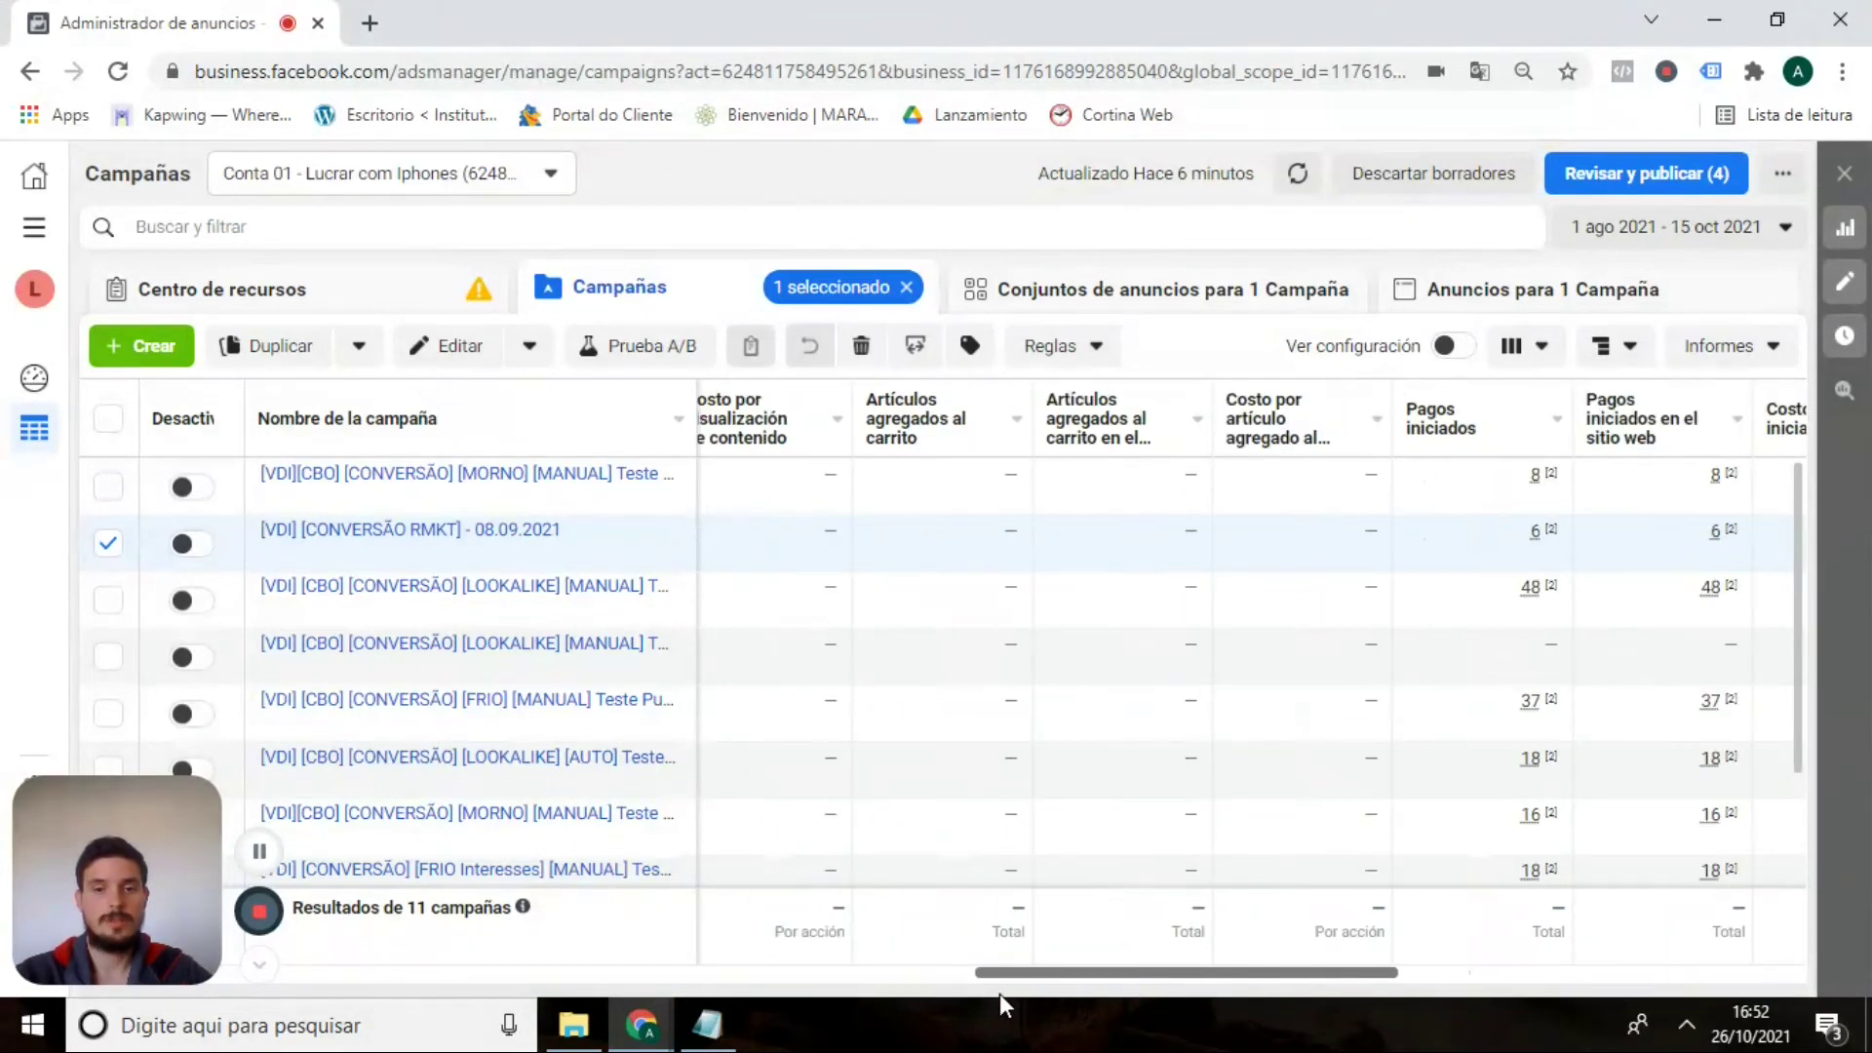
scroll(999, 993, left, 9)
scroll(1065, 996, right, 3)
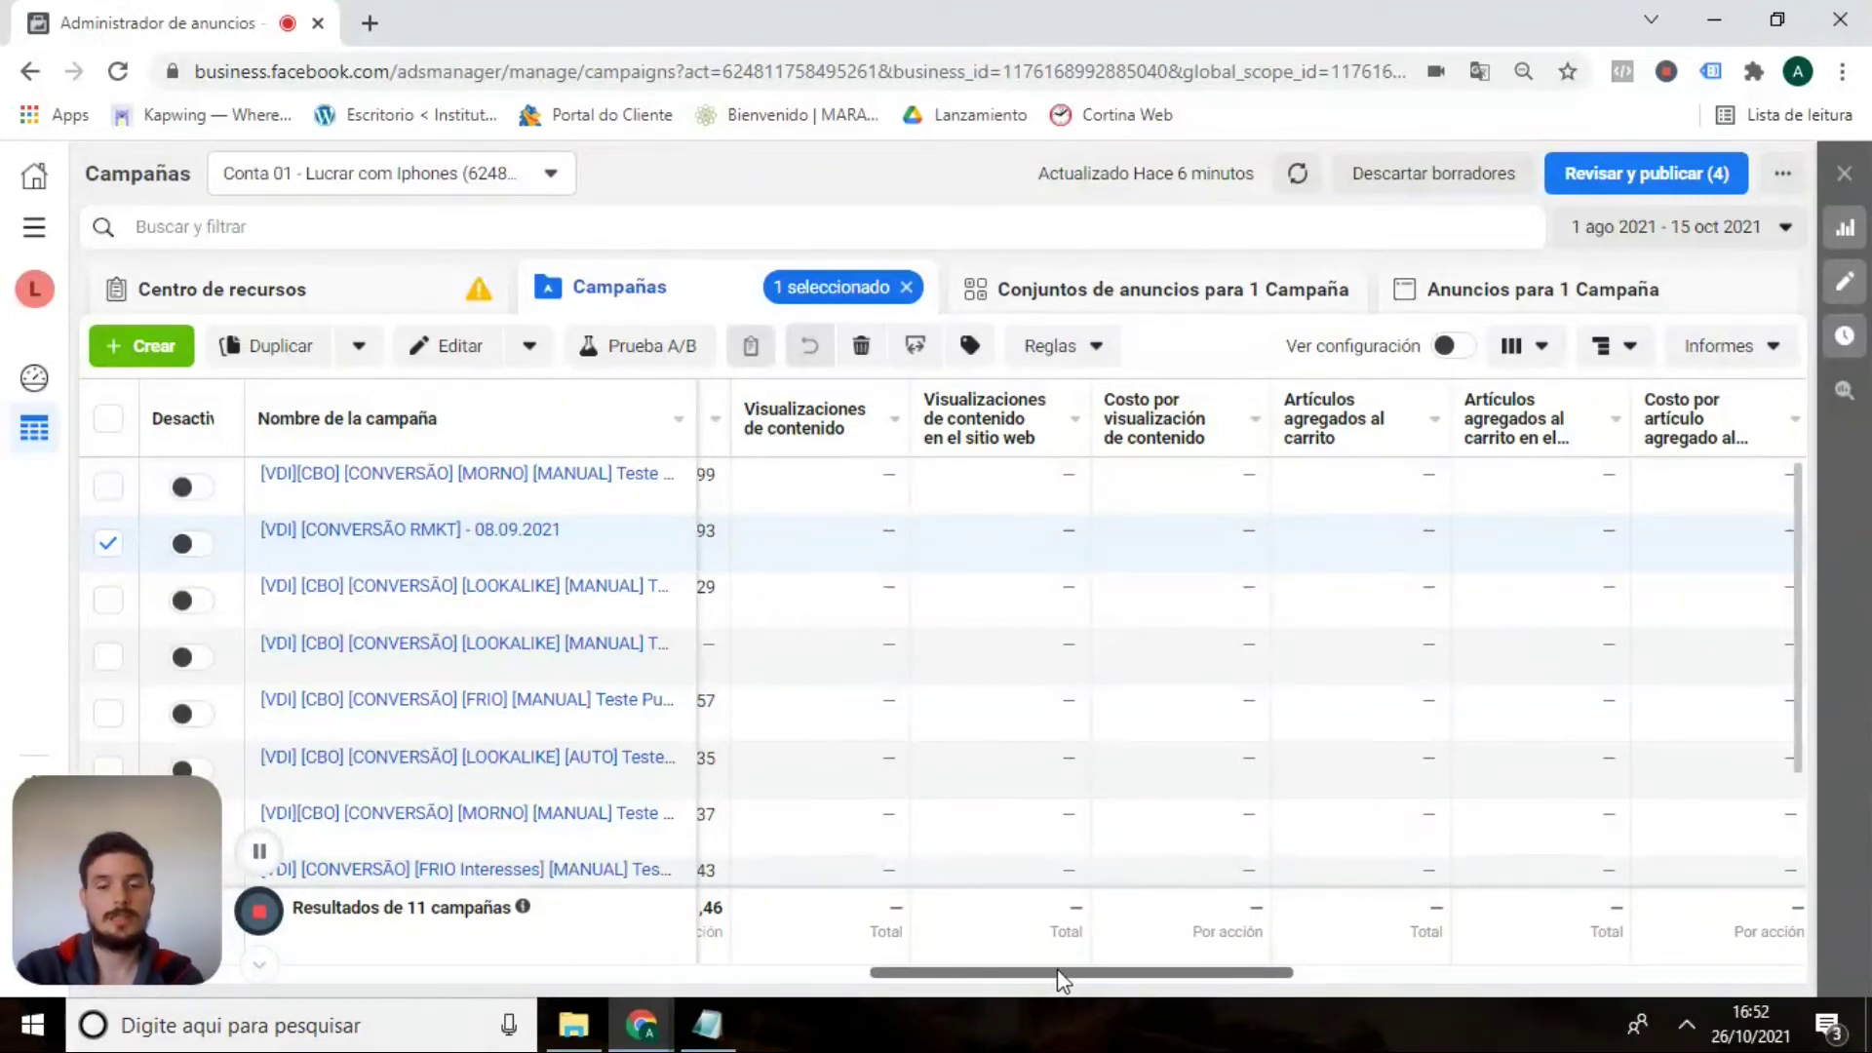
scroll(1063, 968, right, 1)
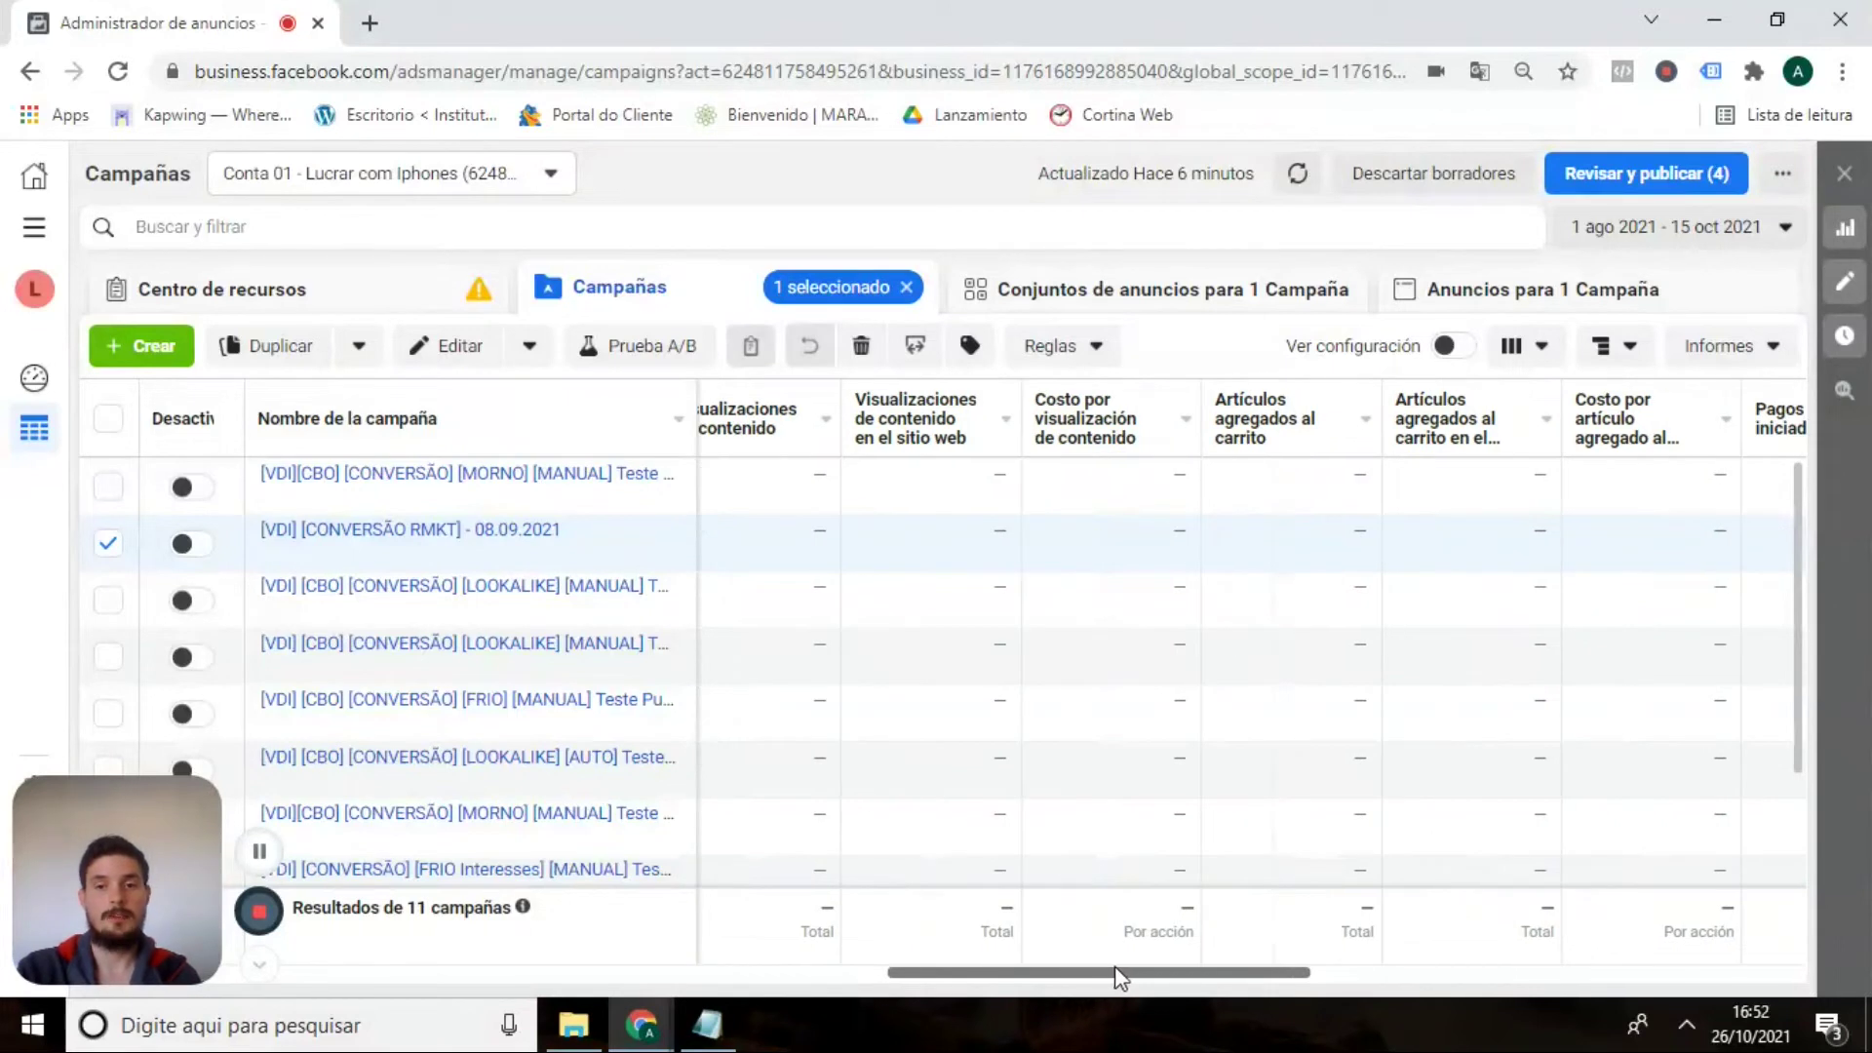
scroll(1121, 975, right, 3)
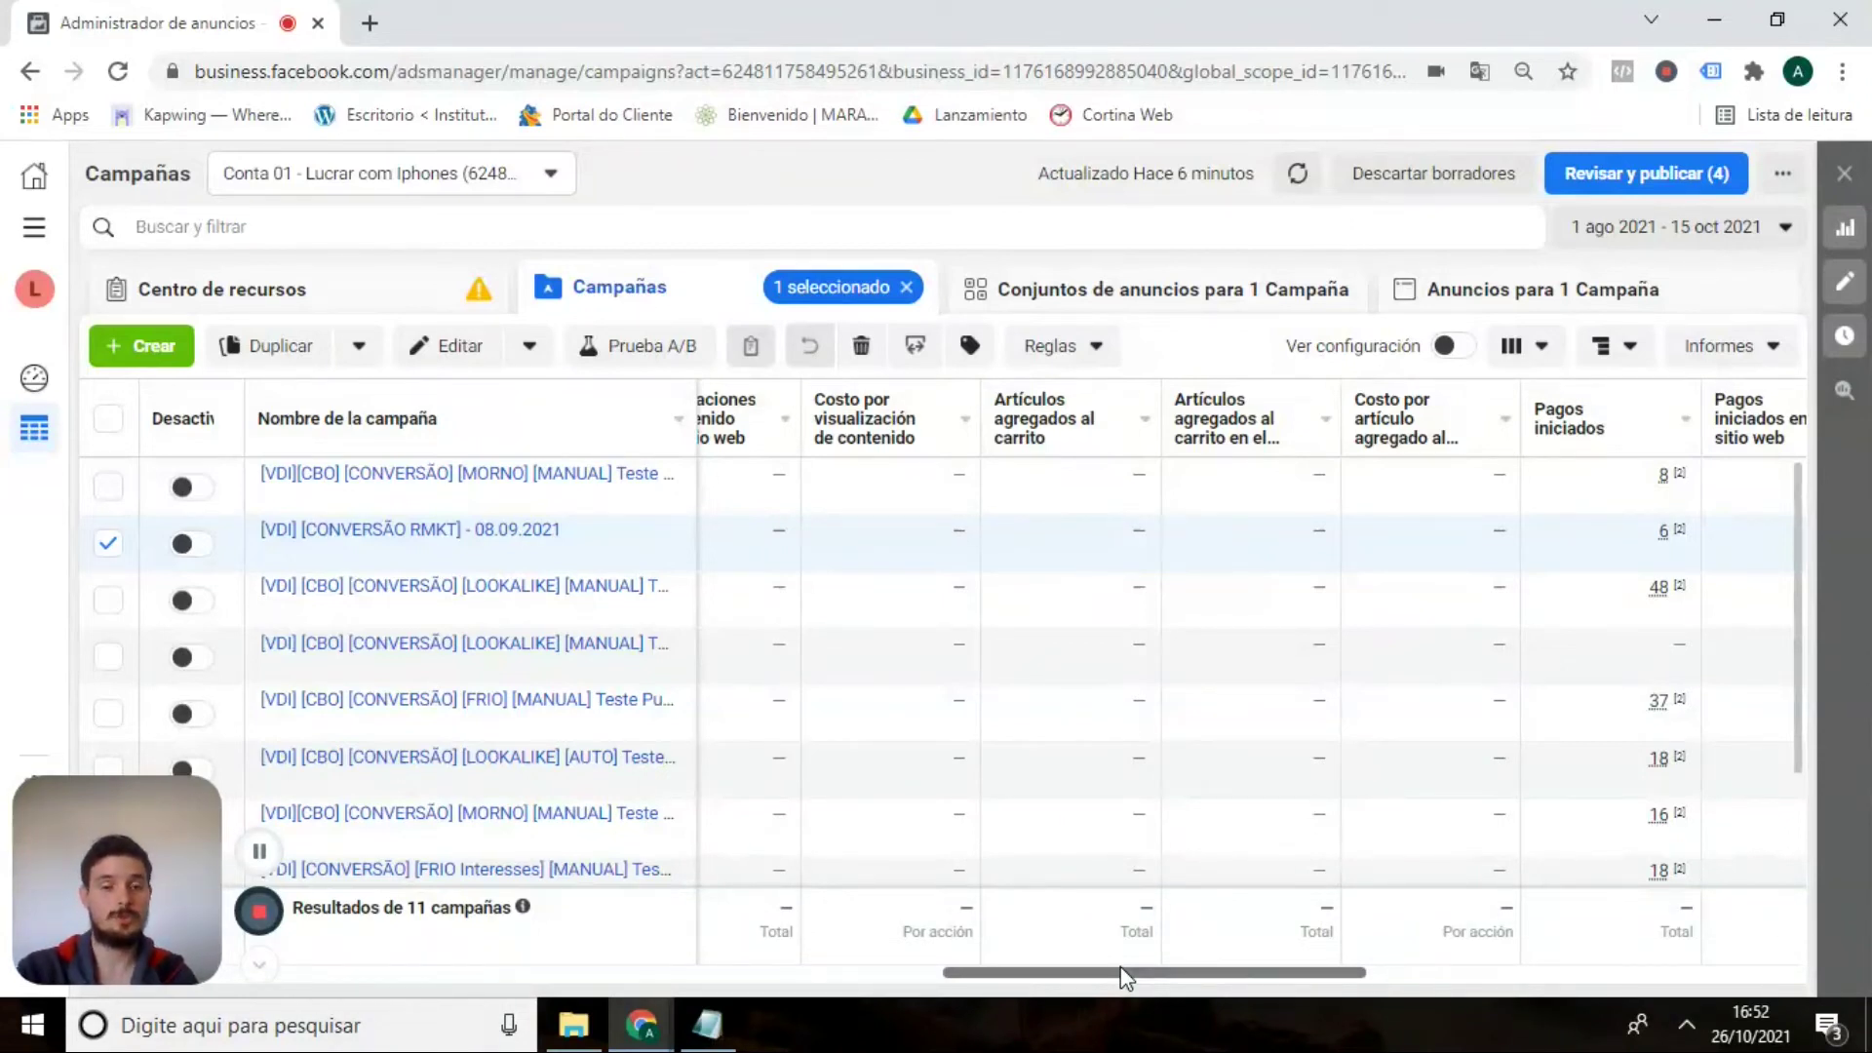
drag(1126, 975, 1145, 985)
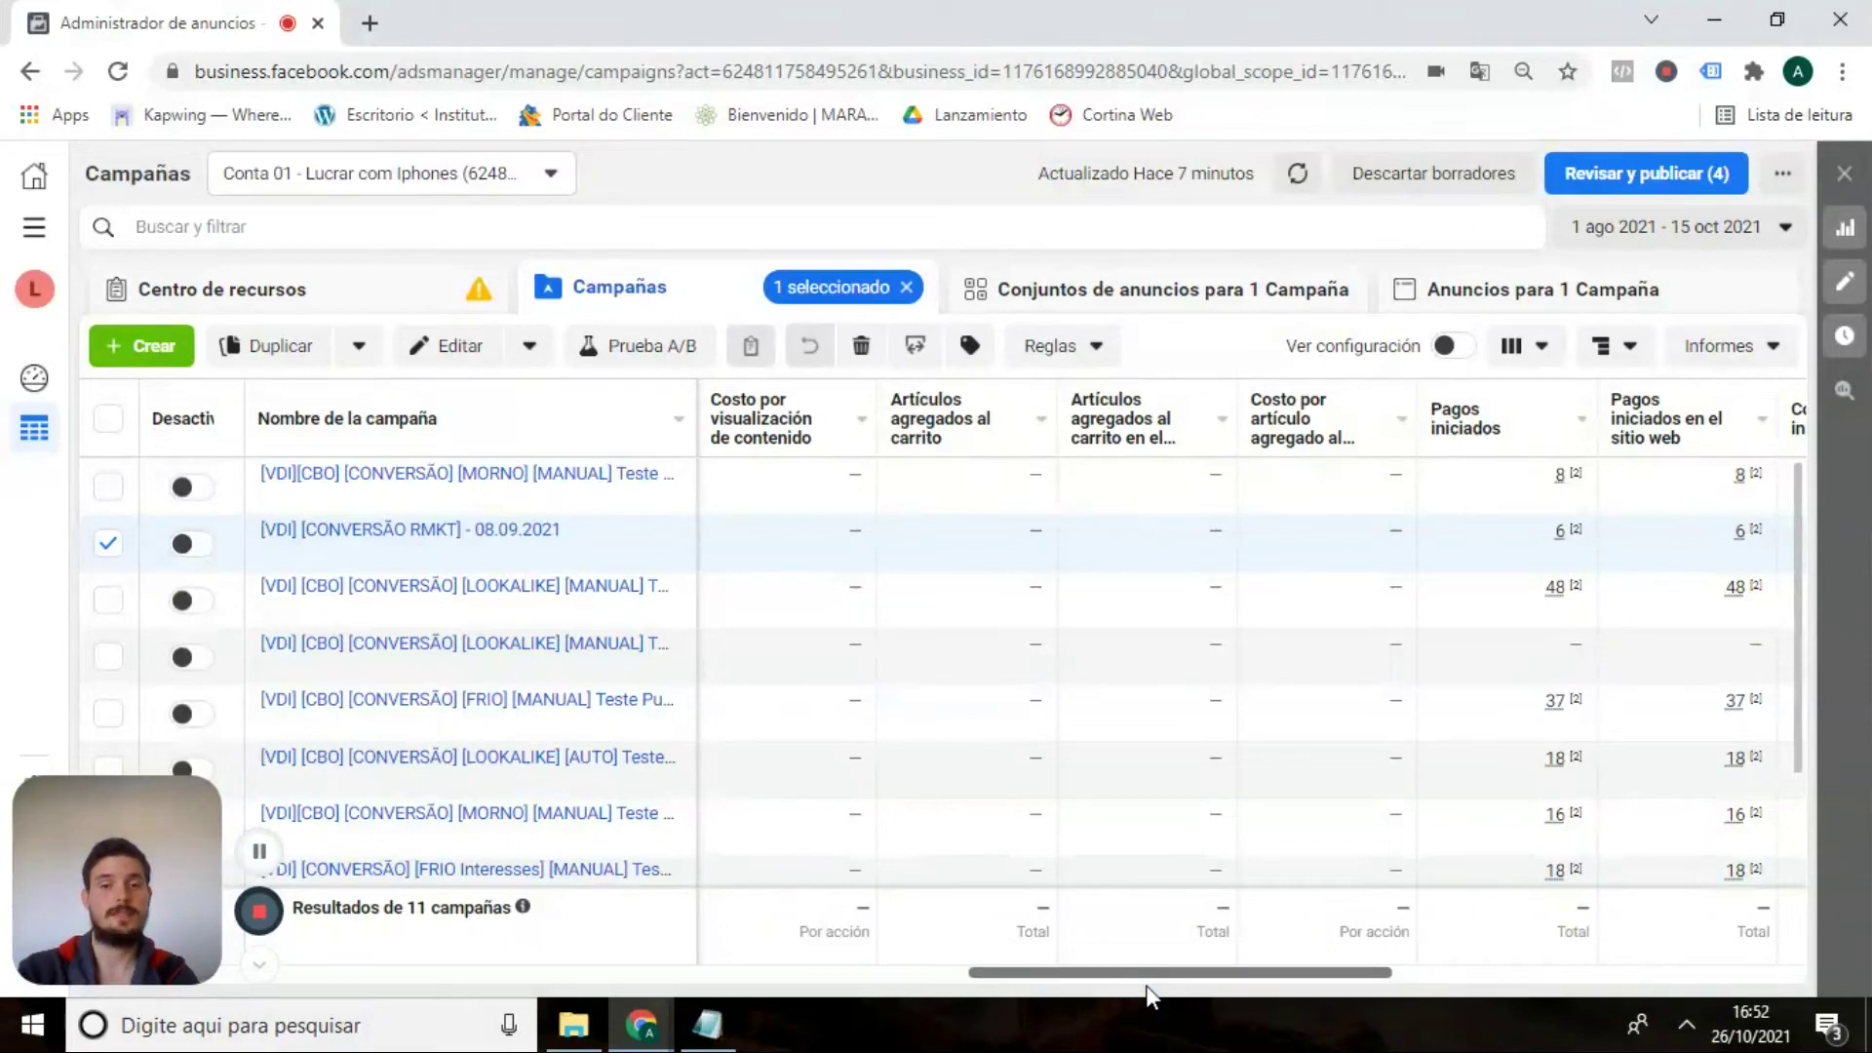
drag(1145, 985, 1173, 973)
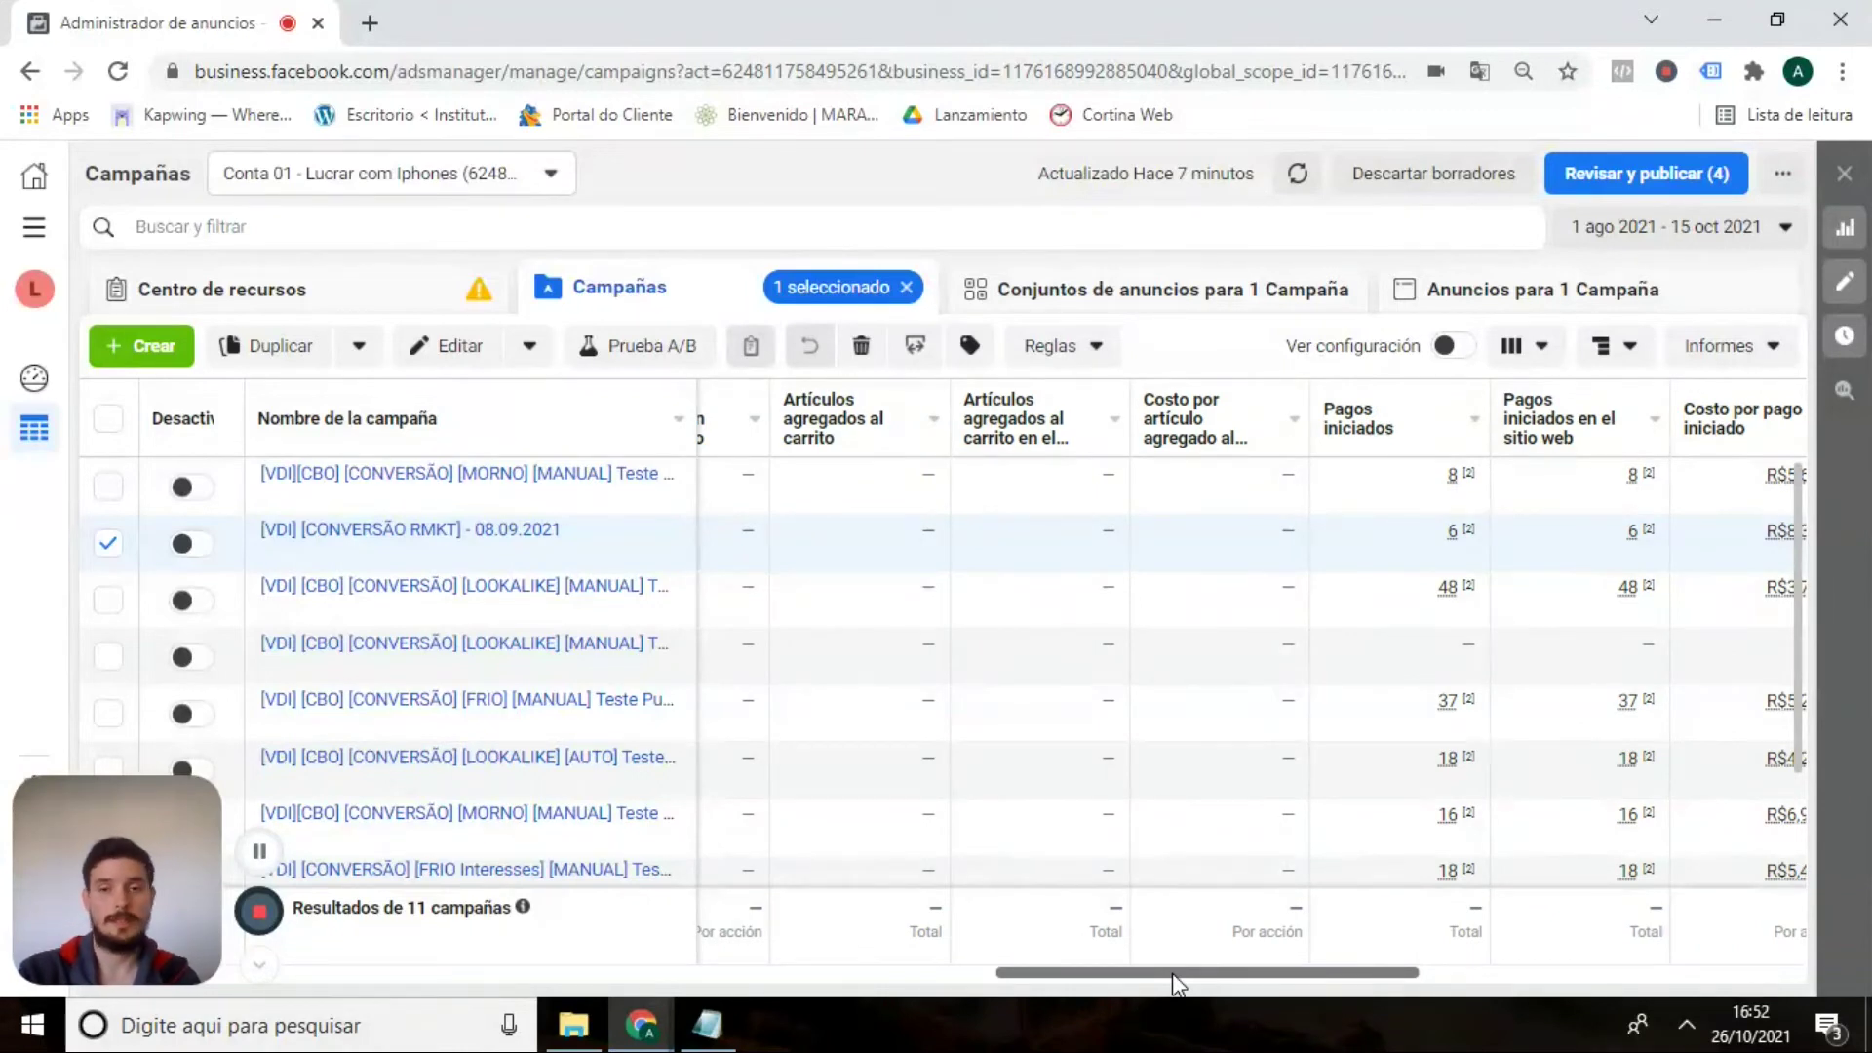
Examine Pagos iniciados and Costo por pago iniciado alongside the Información de pago agregada columns for each campaign.
drag(1172, 973, 1293, 973)
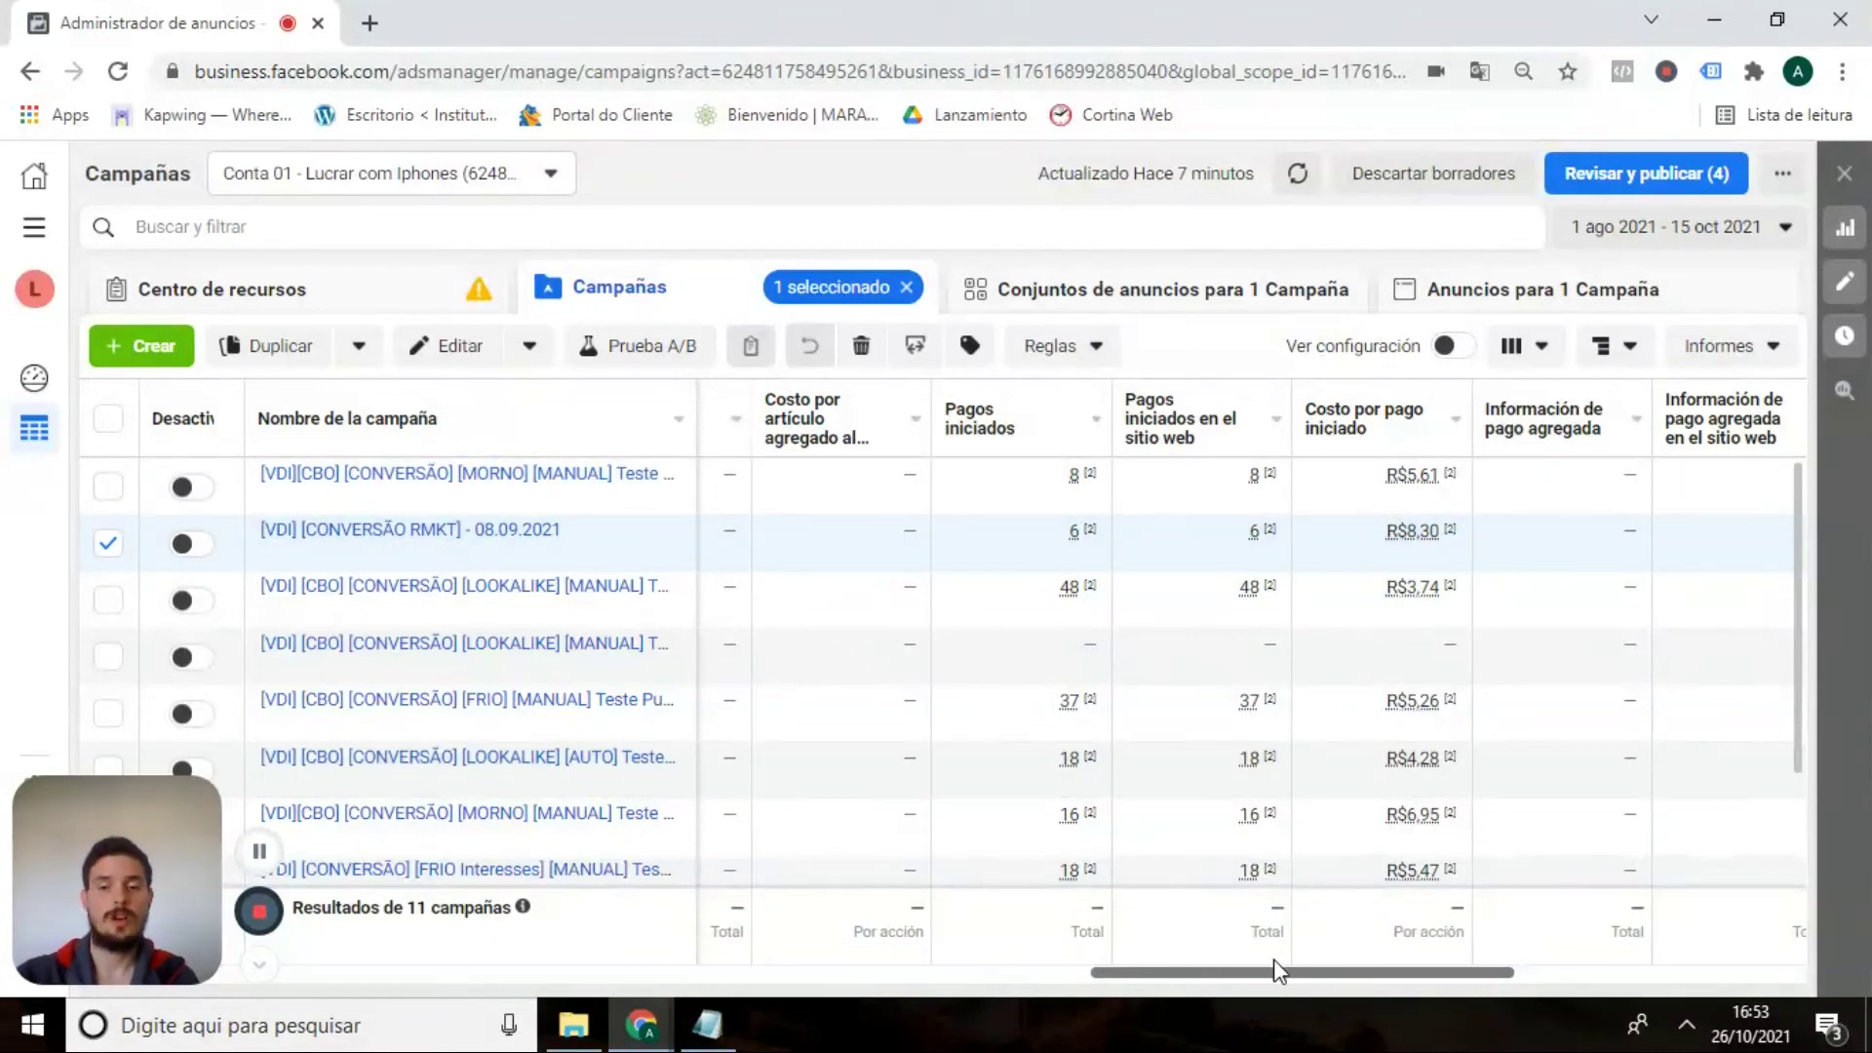
scroll(1277, 967, right, 2)
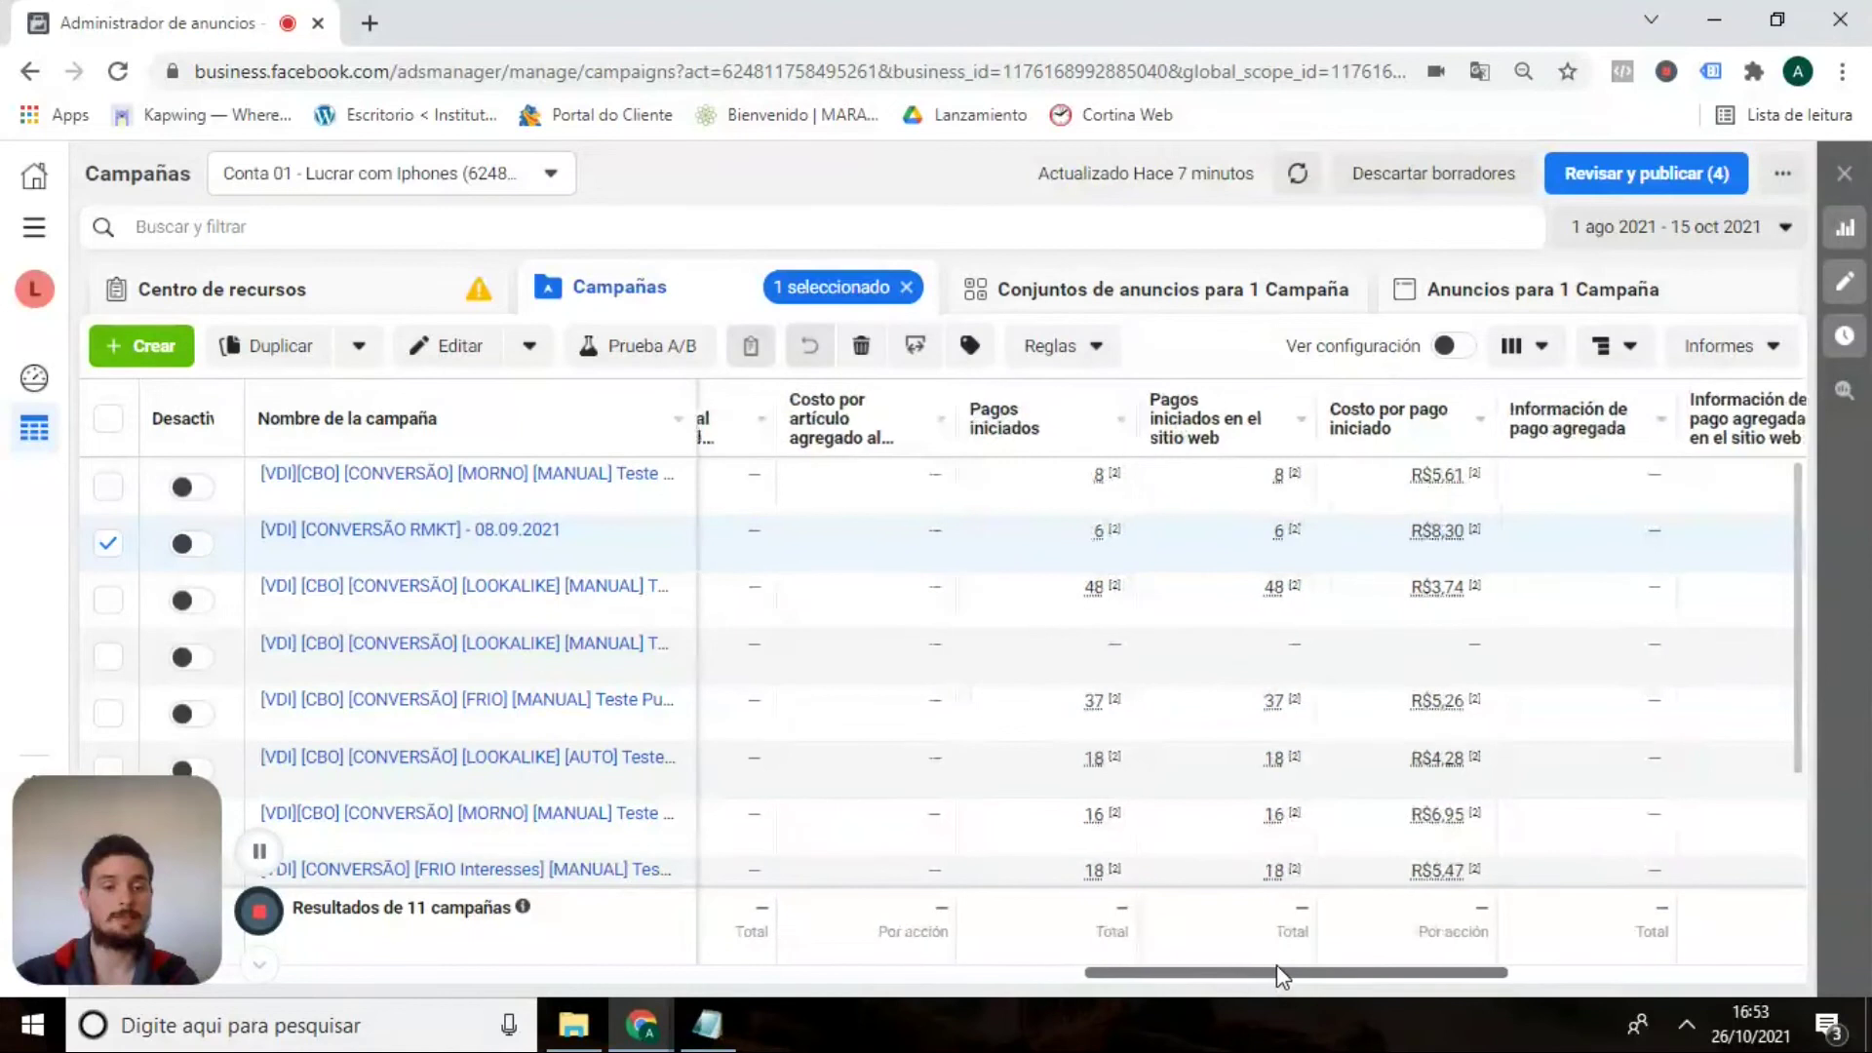
scroll(1307, 973, right, 6)
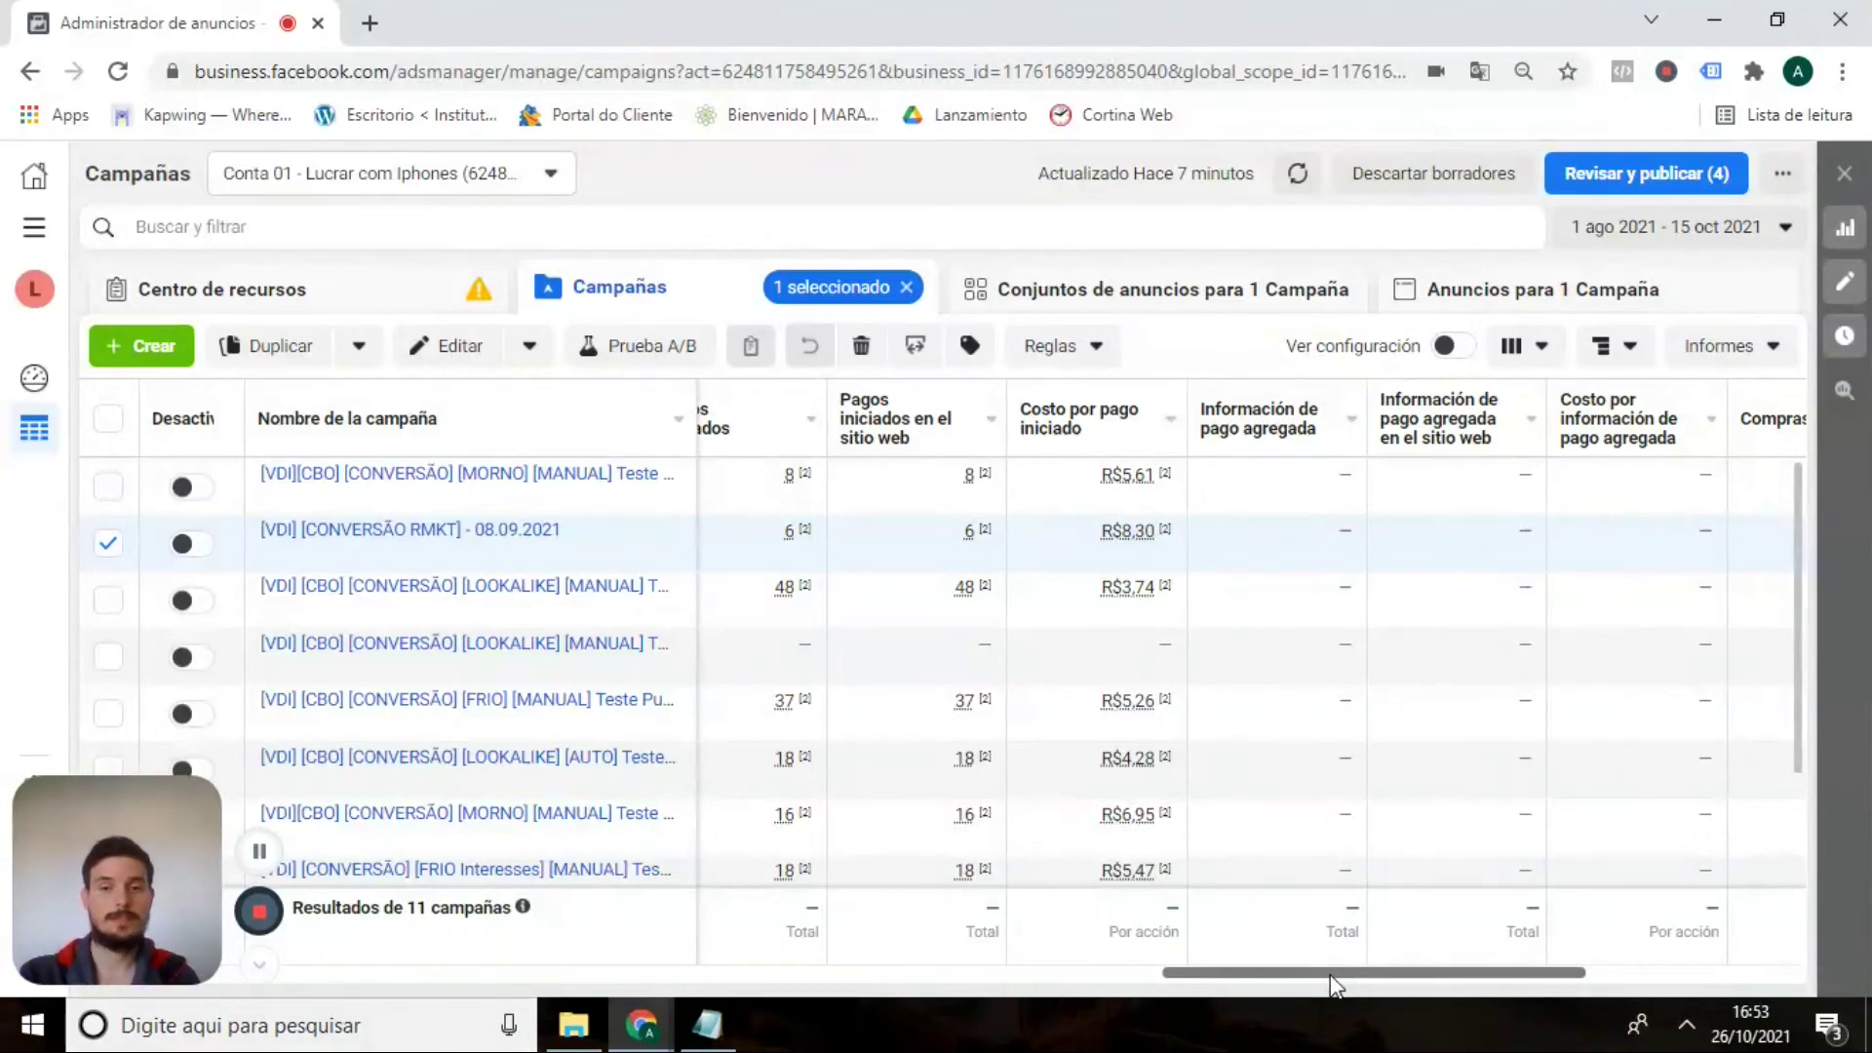
scroll(1326, 970, left, 1)
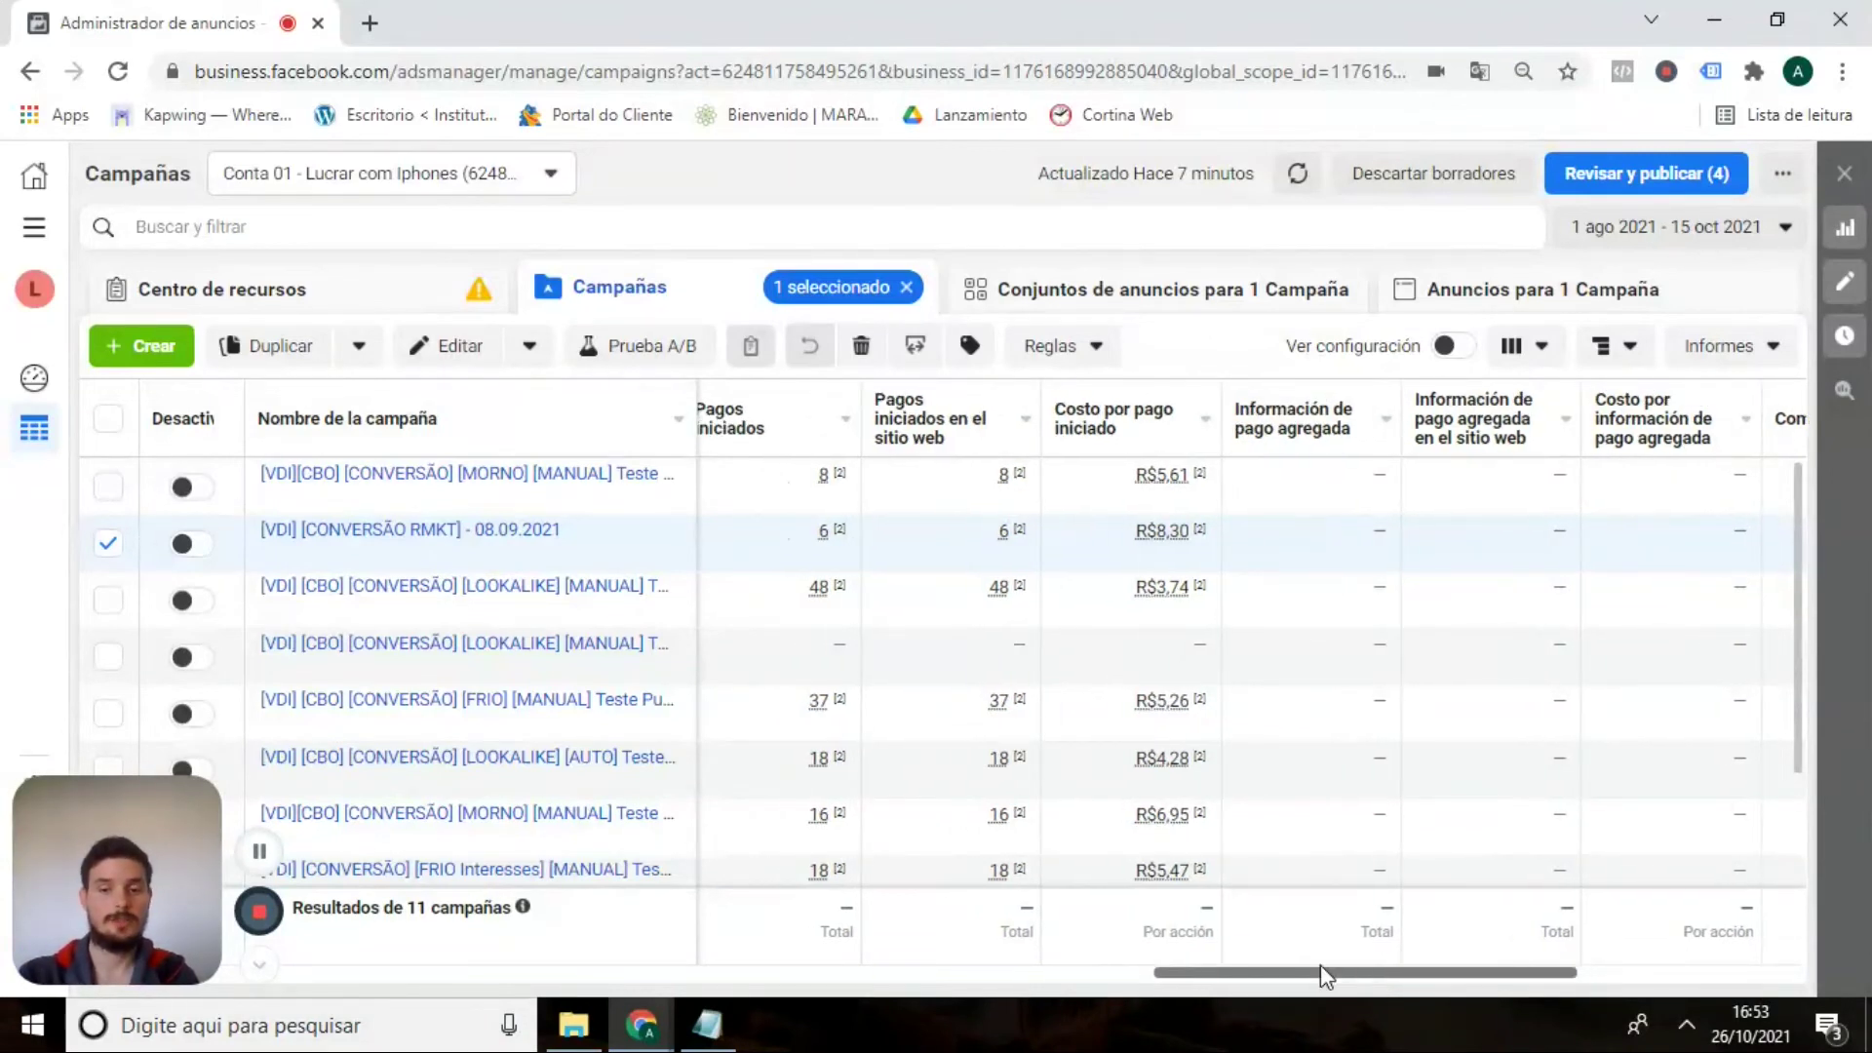
drag(1331, 969, 1342, 972)
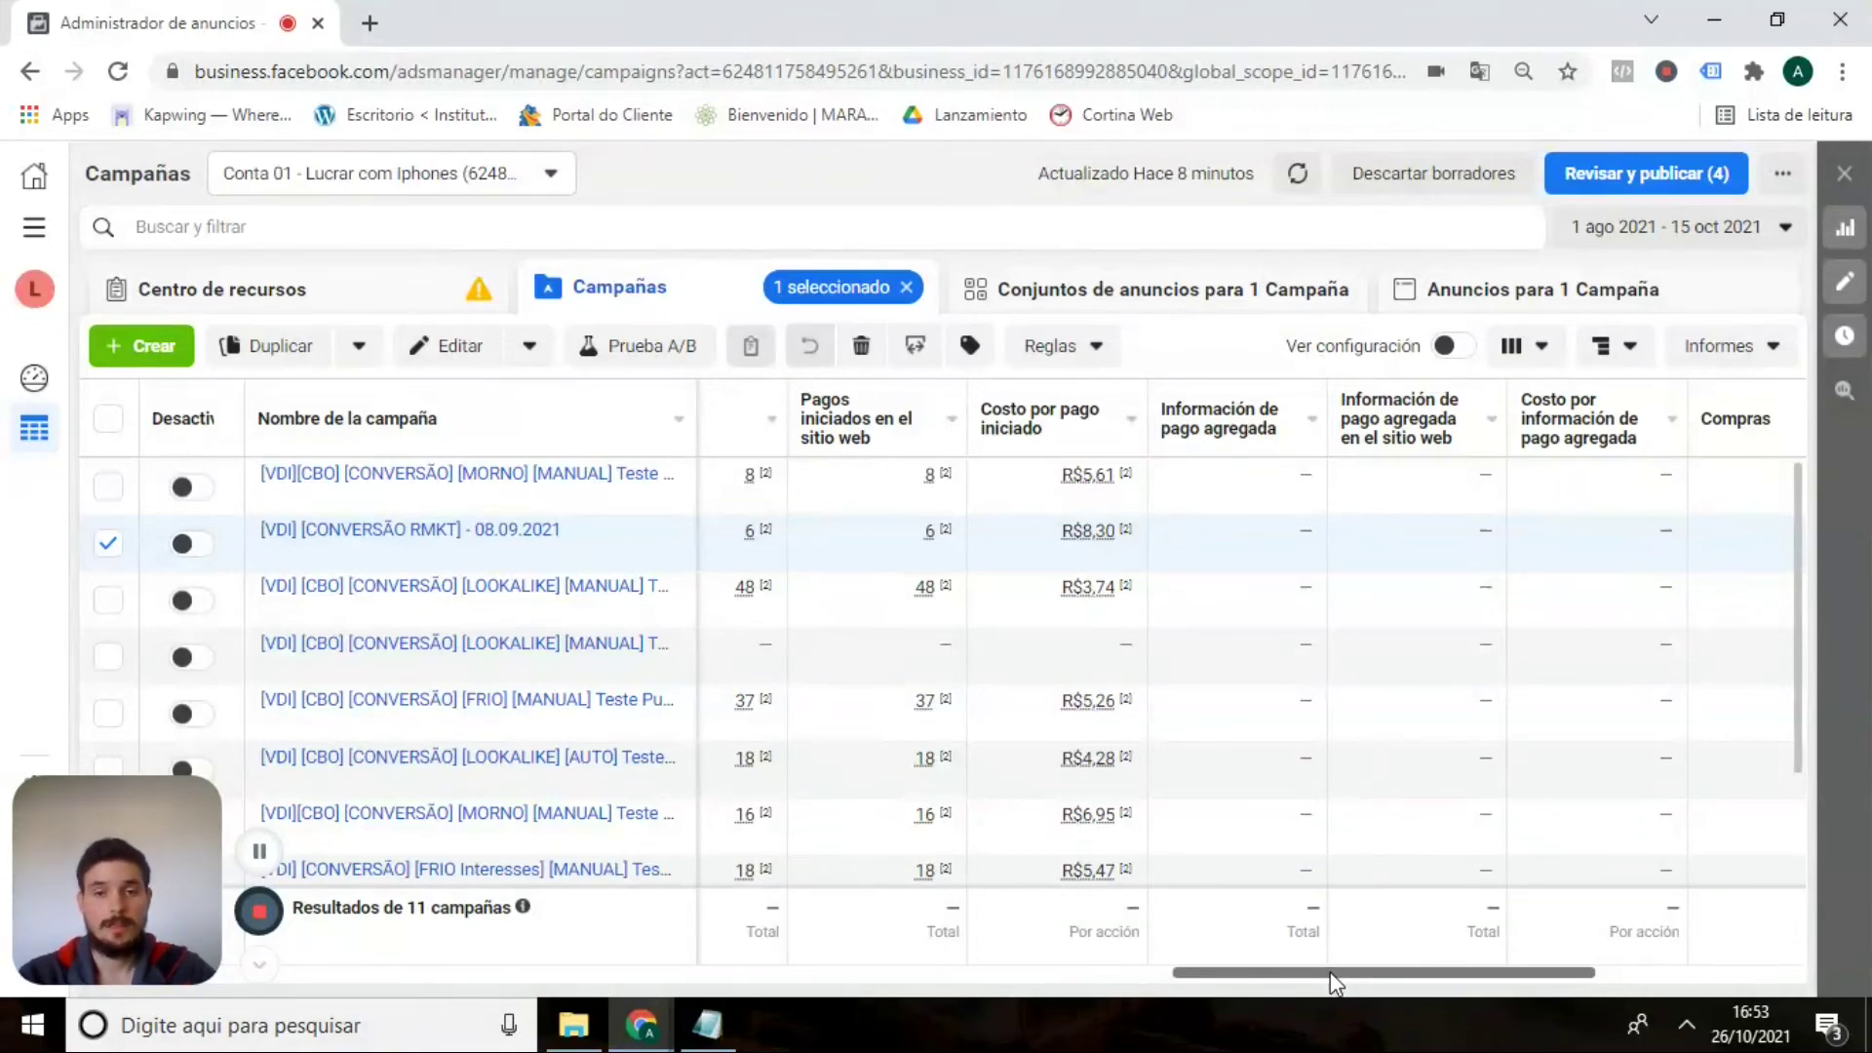
scroll(1330, 972, left, 1)
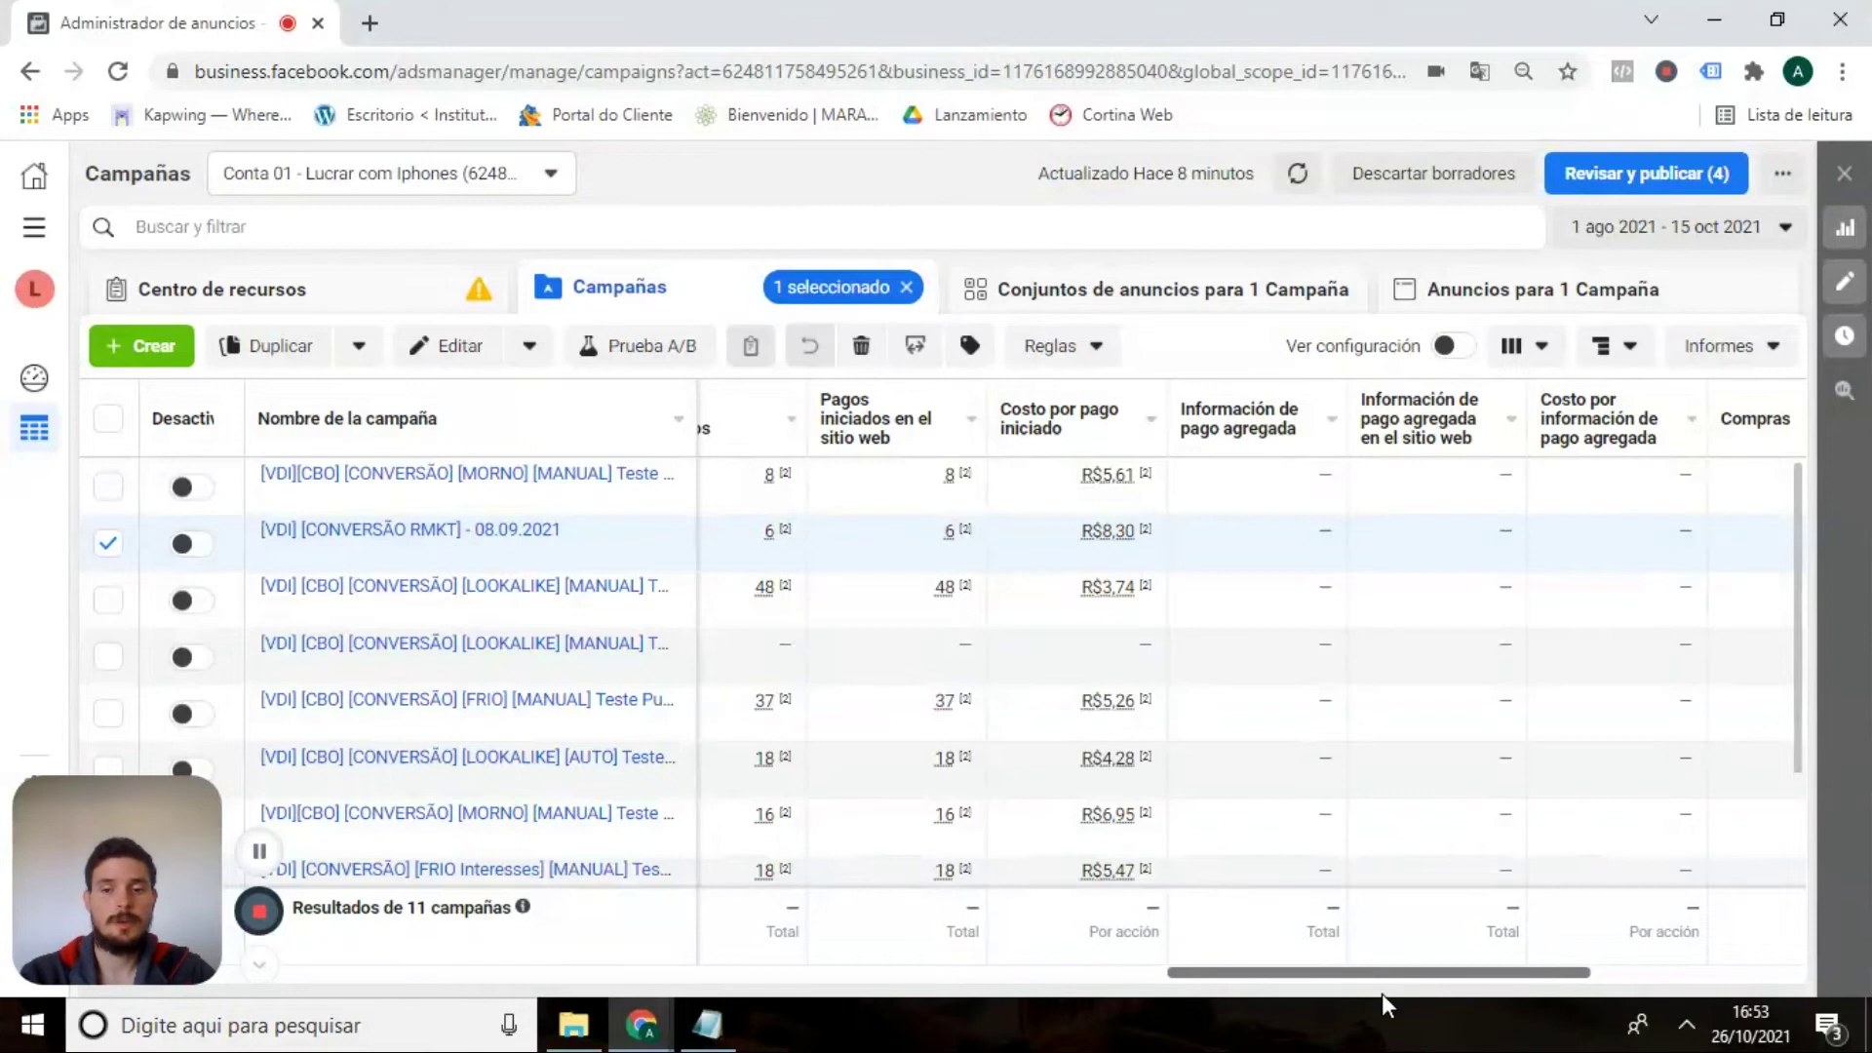
Compare Compras, Compras en el sitio web, Costo por compra and the ROAS columns across the campaigns.
scroll(1383, 991, right, 4)
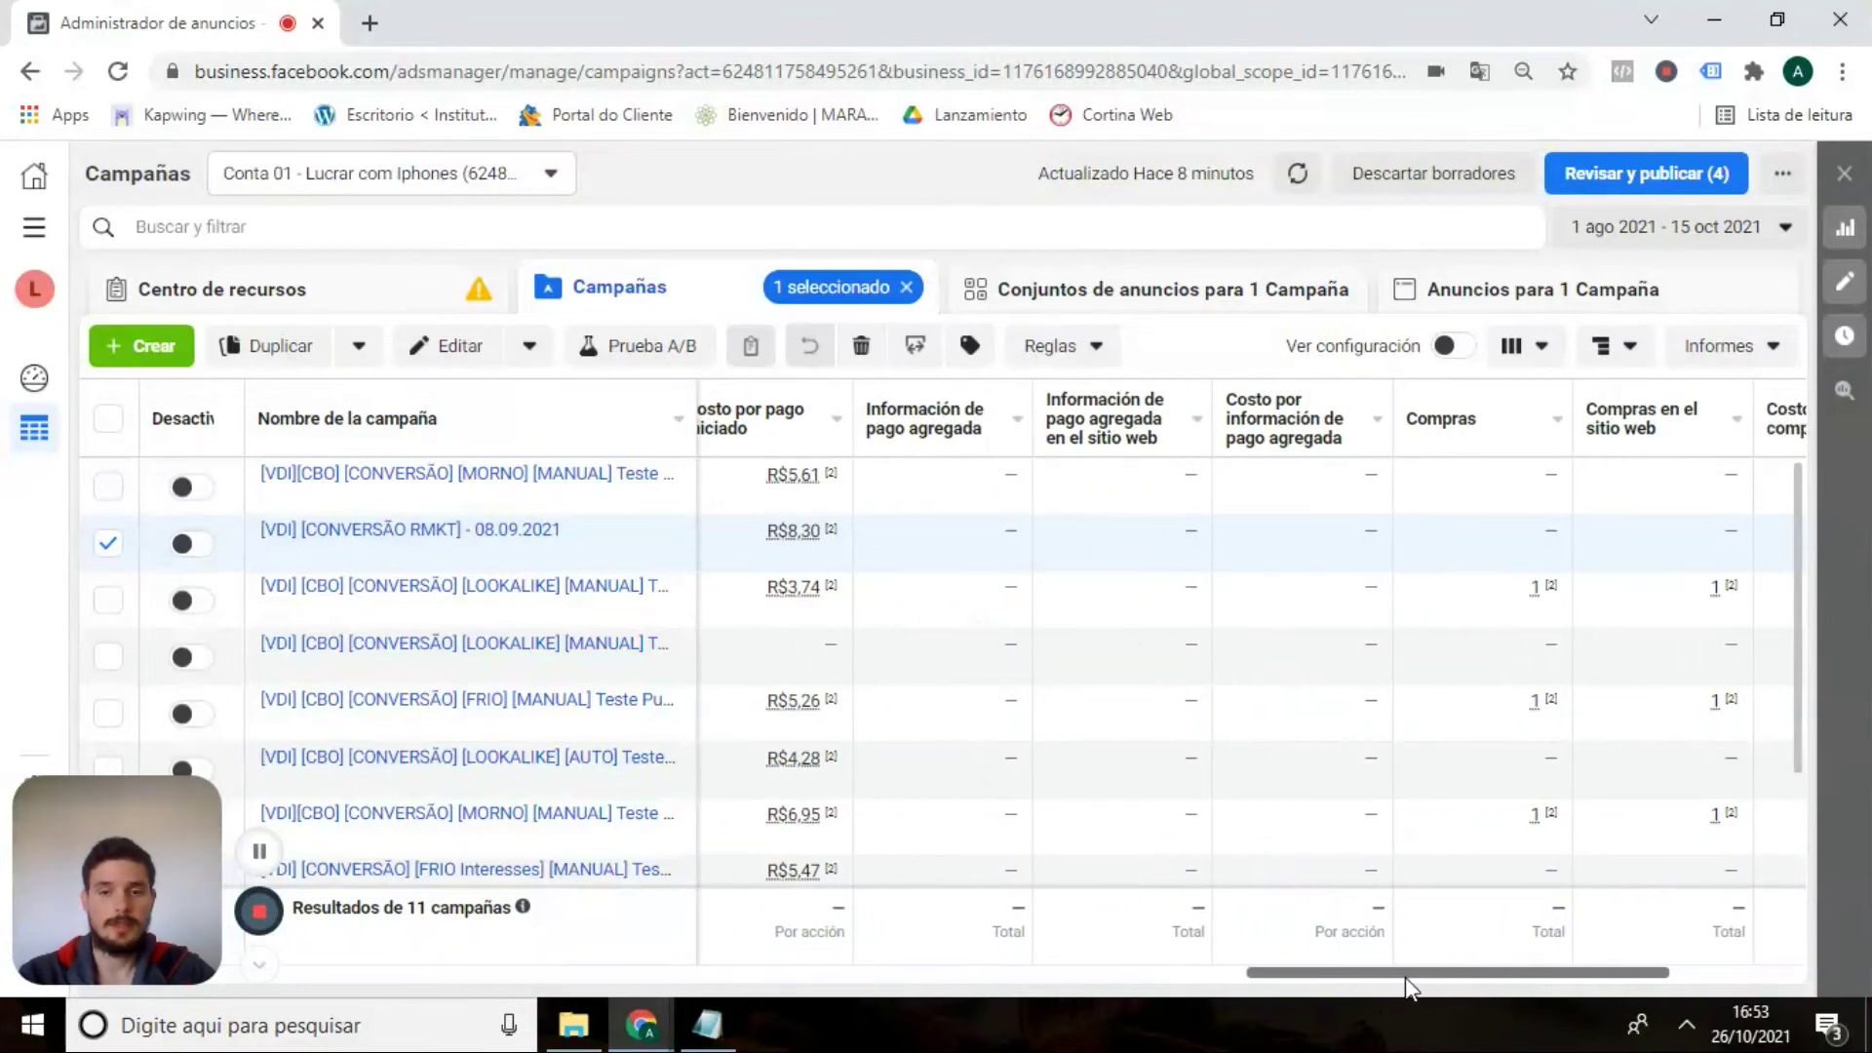
scroll(1459, 991, right, 3)
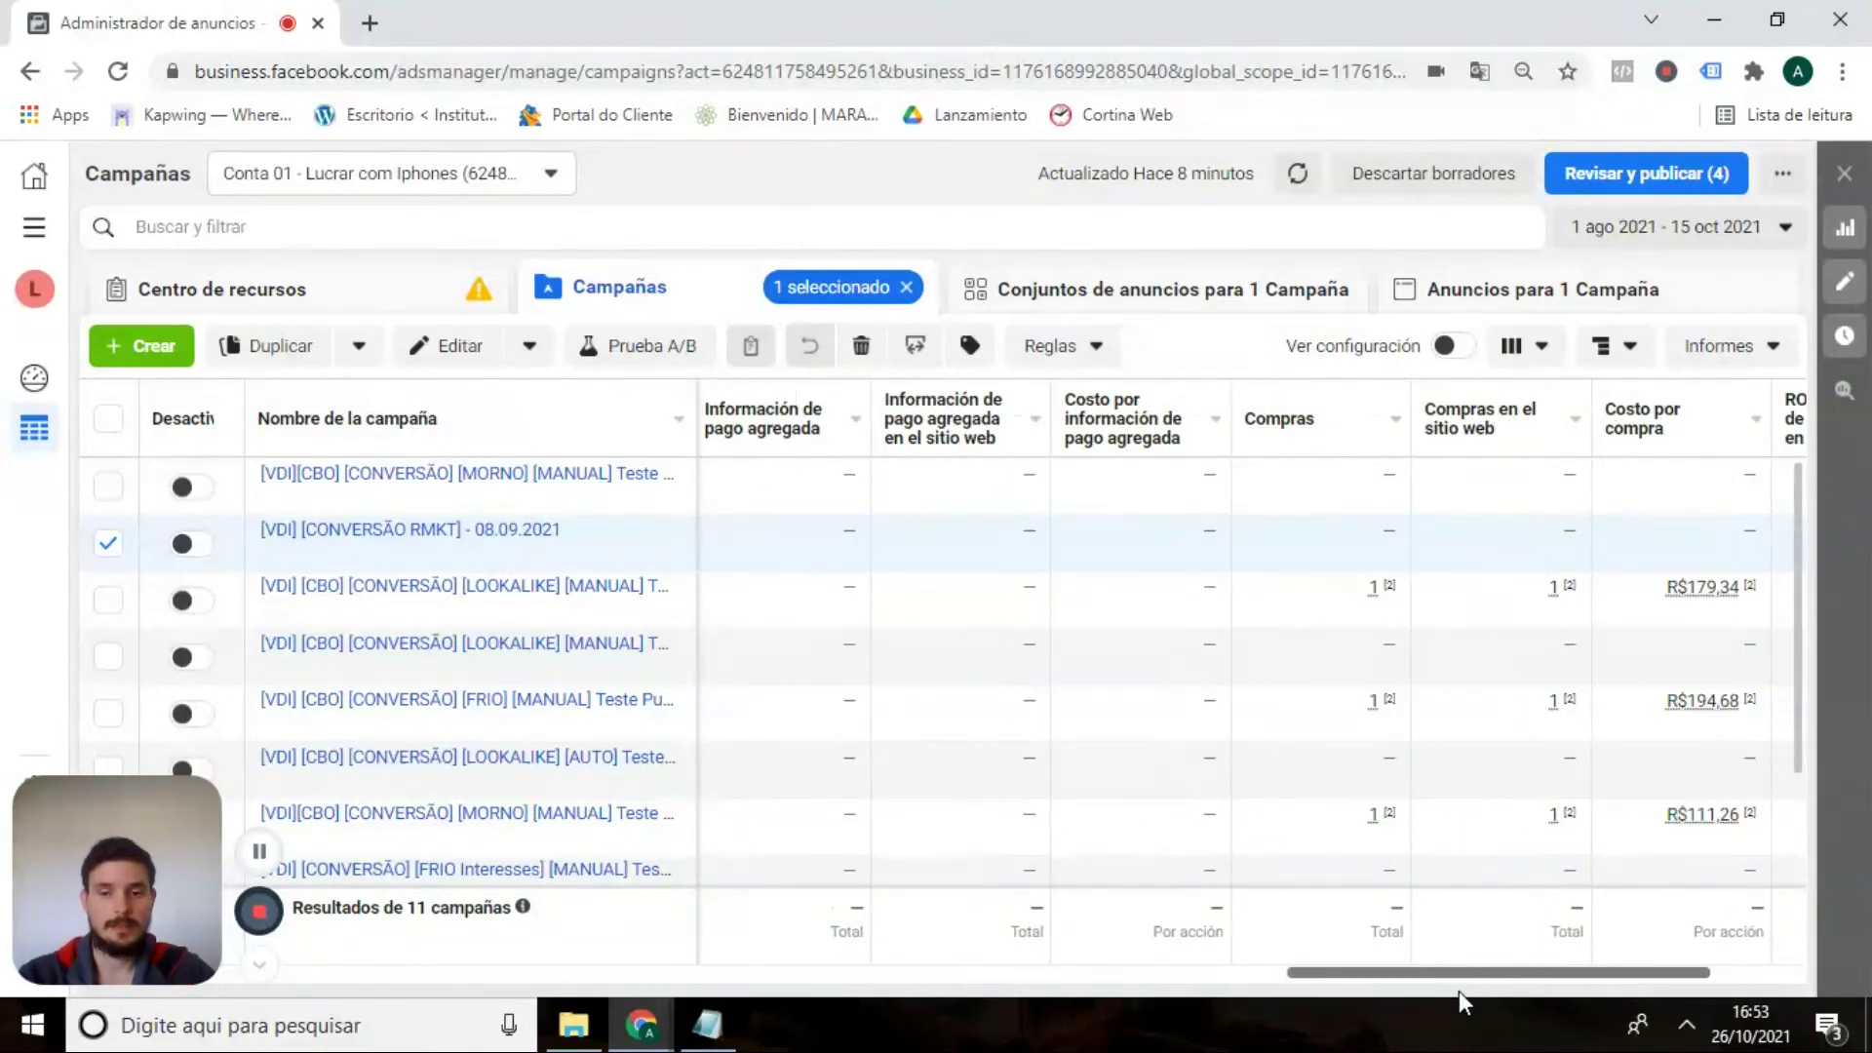
scroll(1455, 985, left, 1)
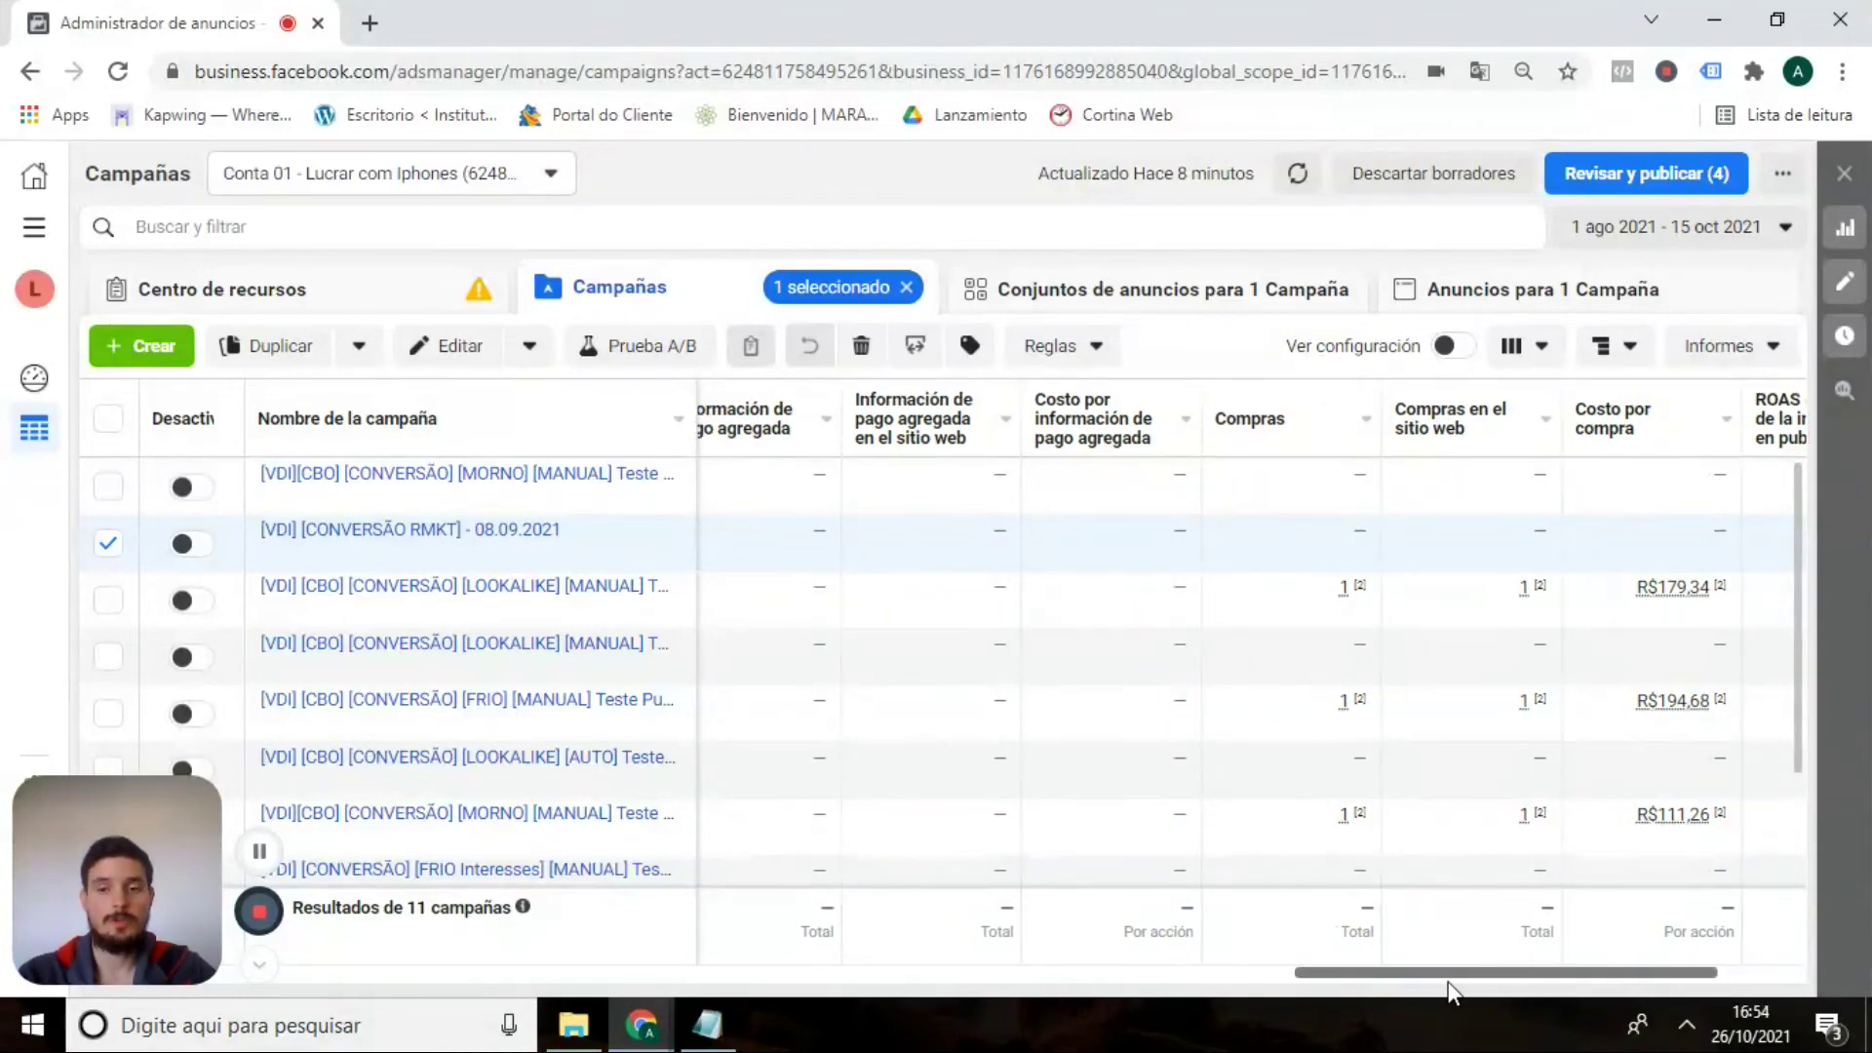
scroll(1472, 987, right, 3)
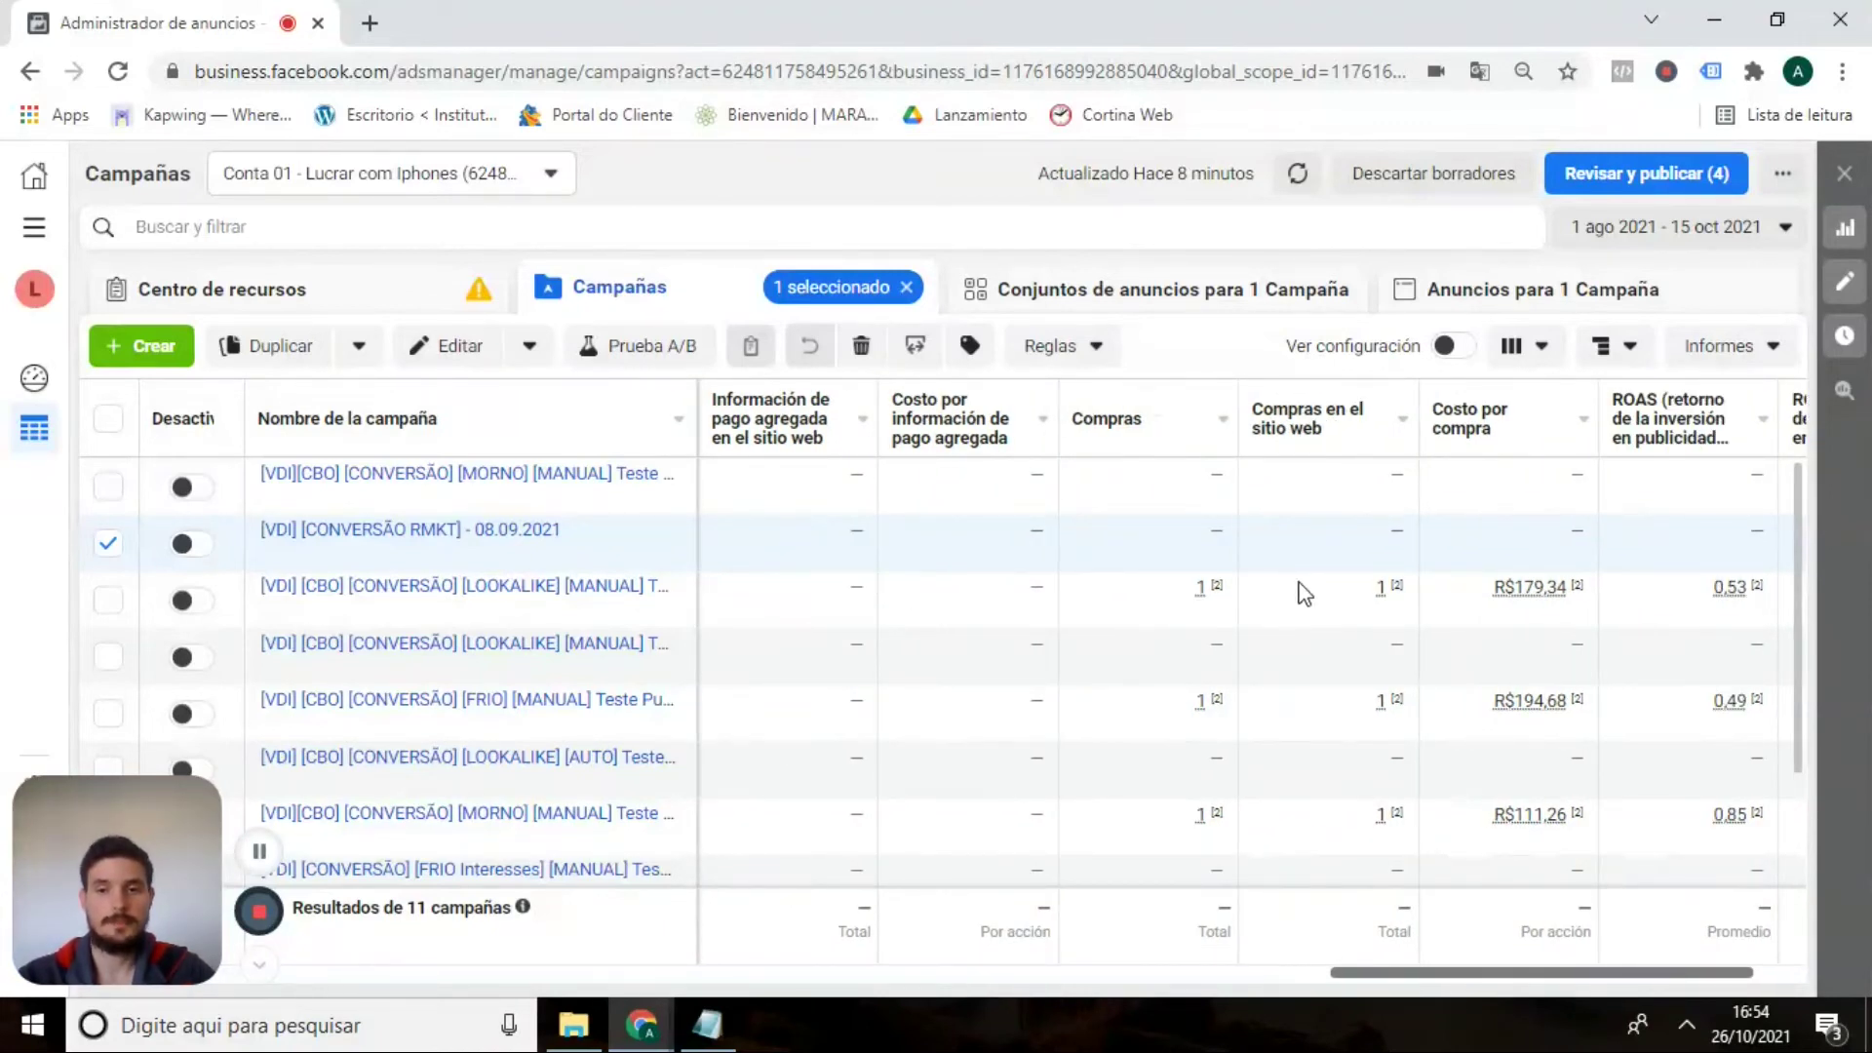
mouse_move(1375, 600)
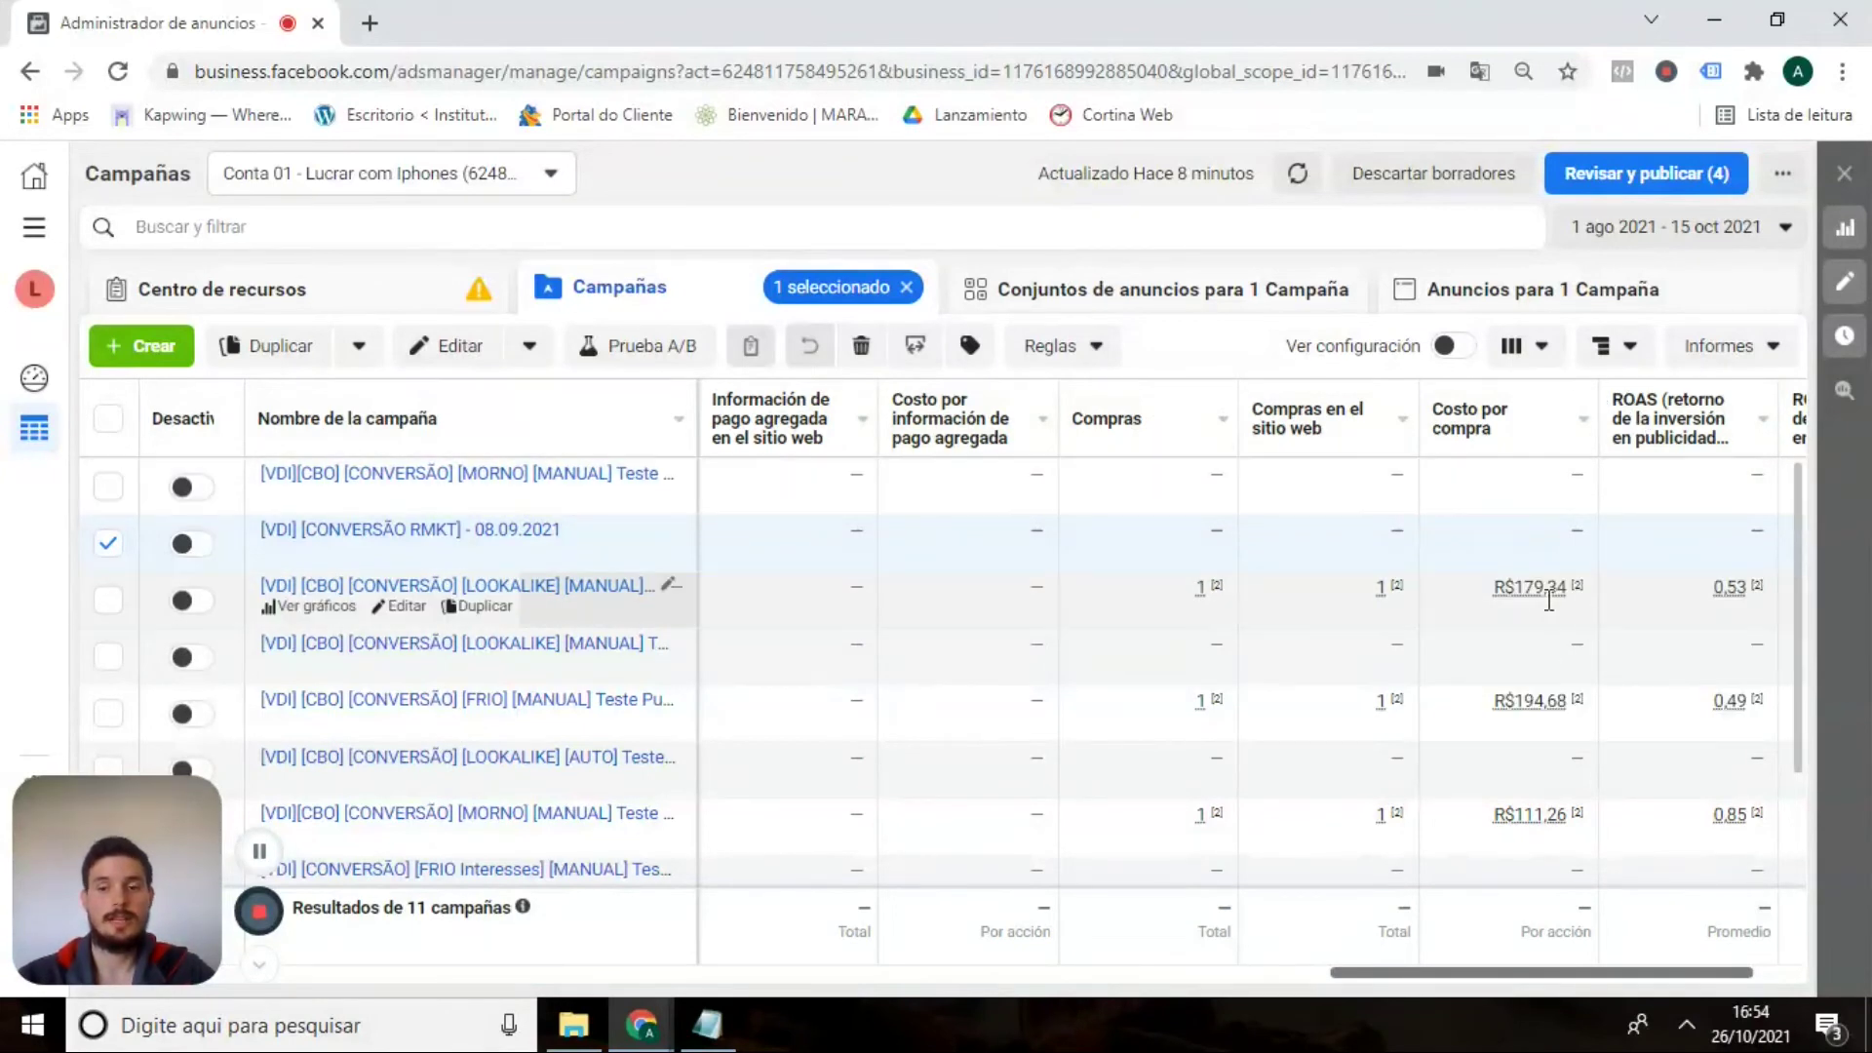
mouse_move(1553, 603)
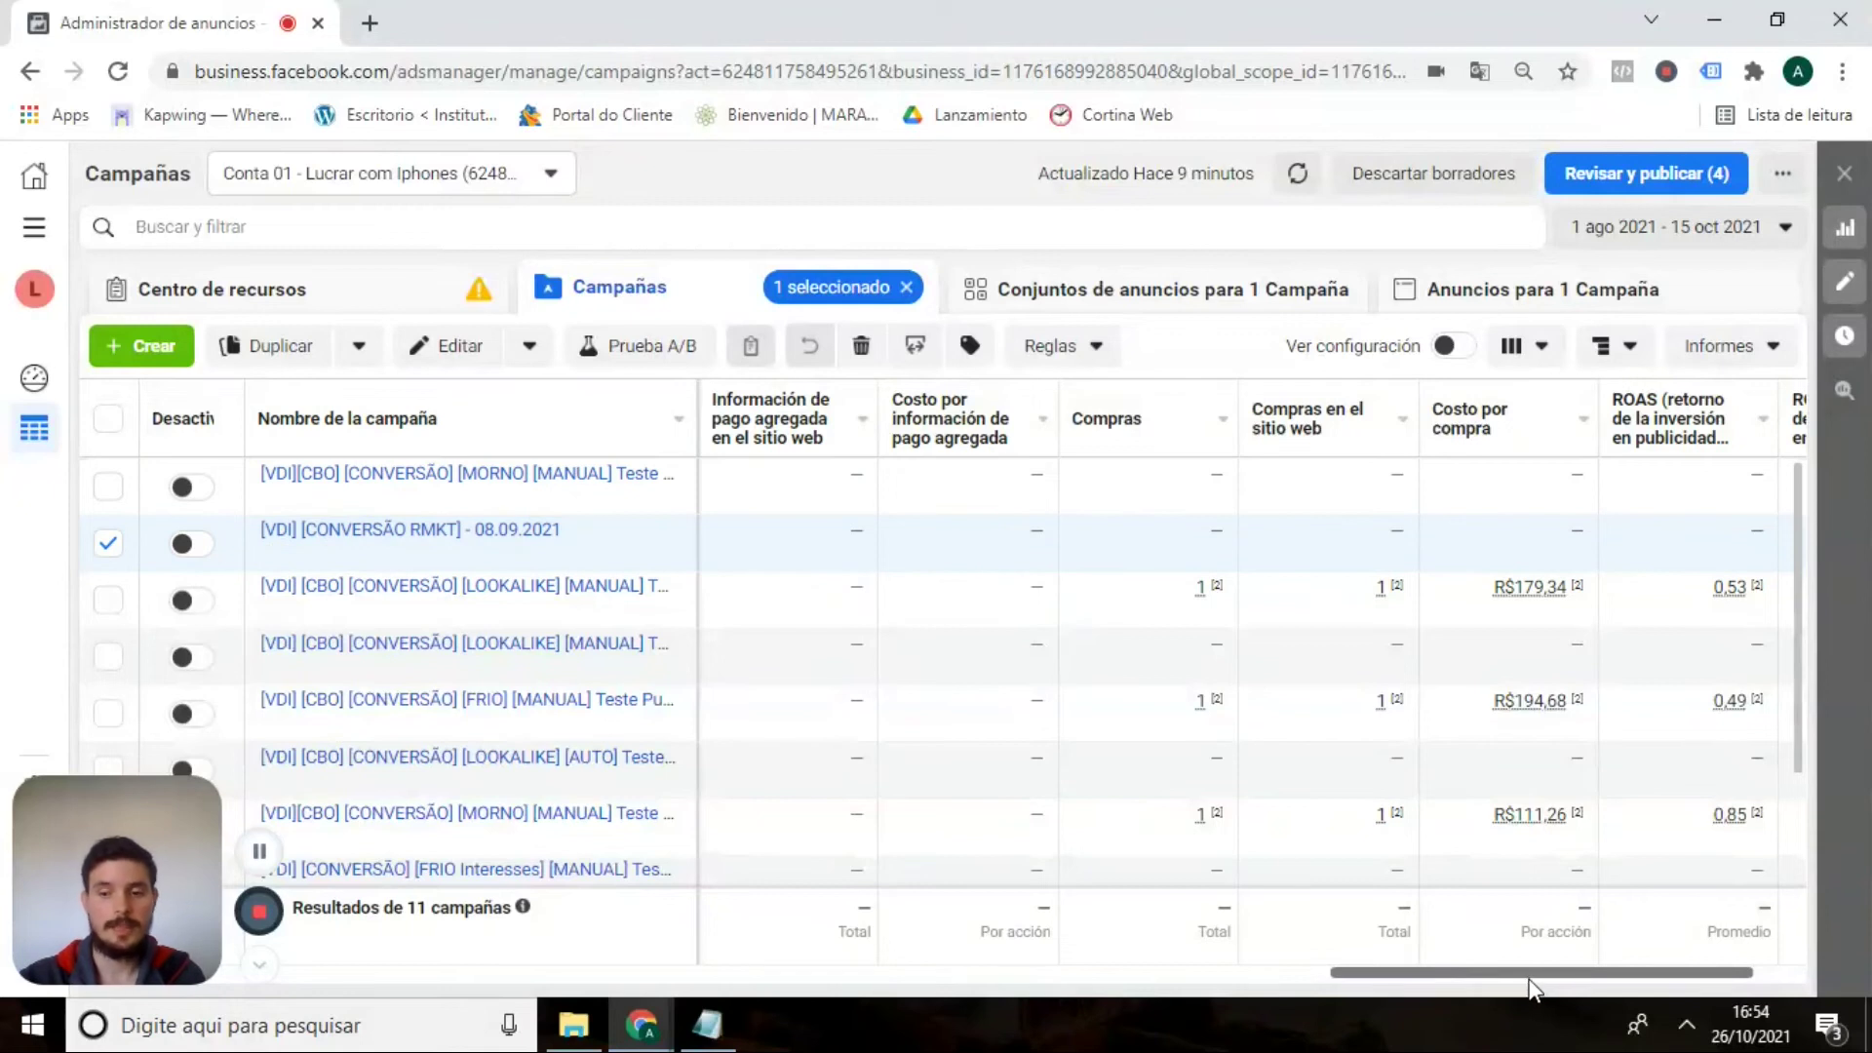
drag(1543, 975, 1576, 963)
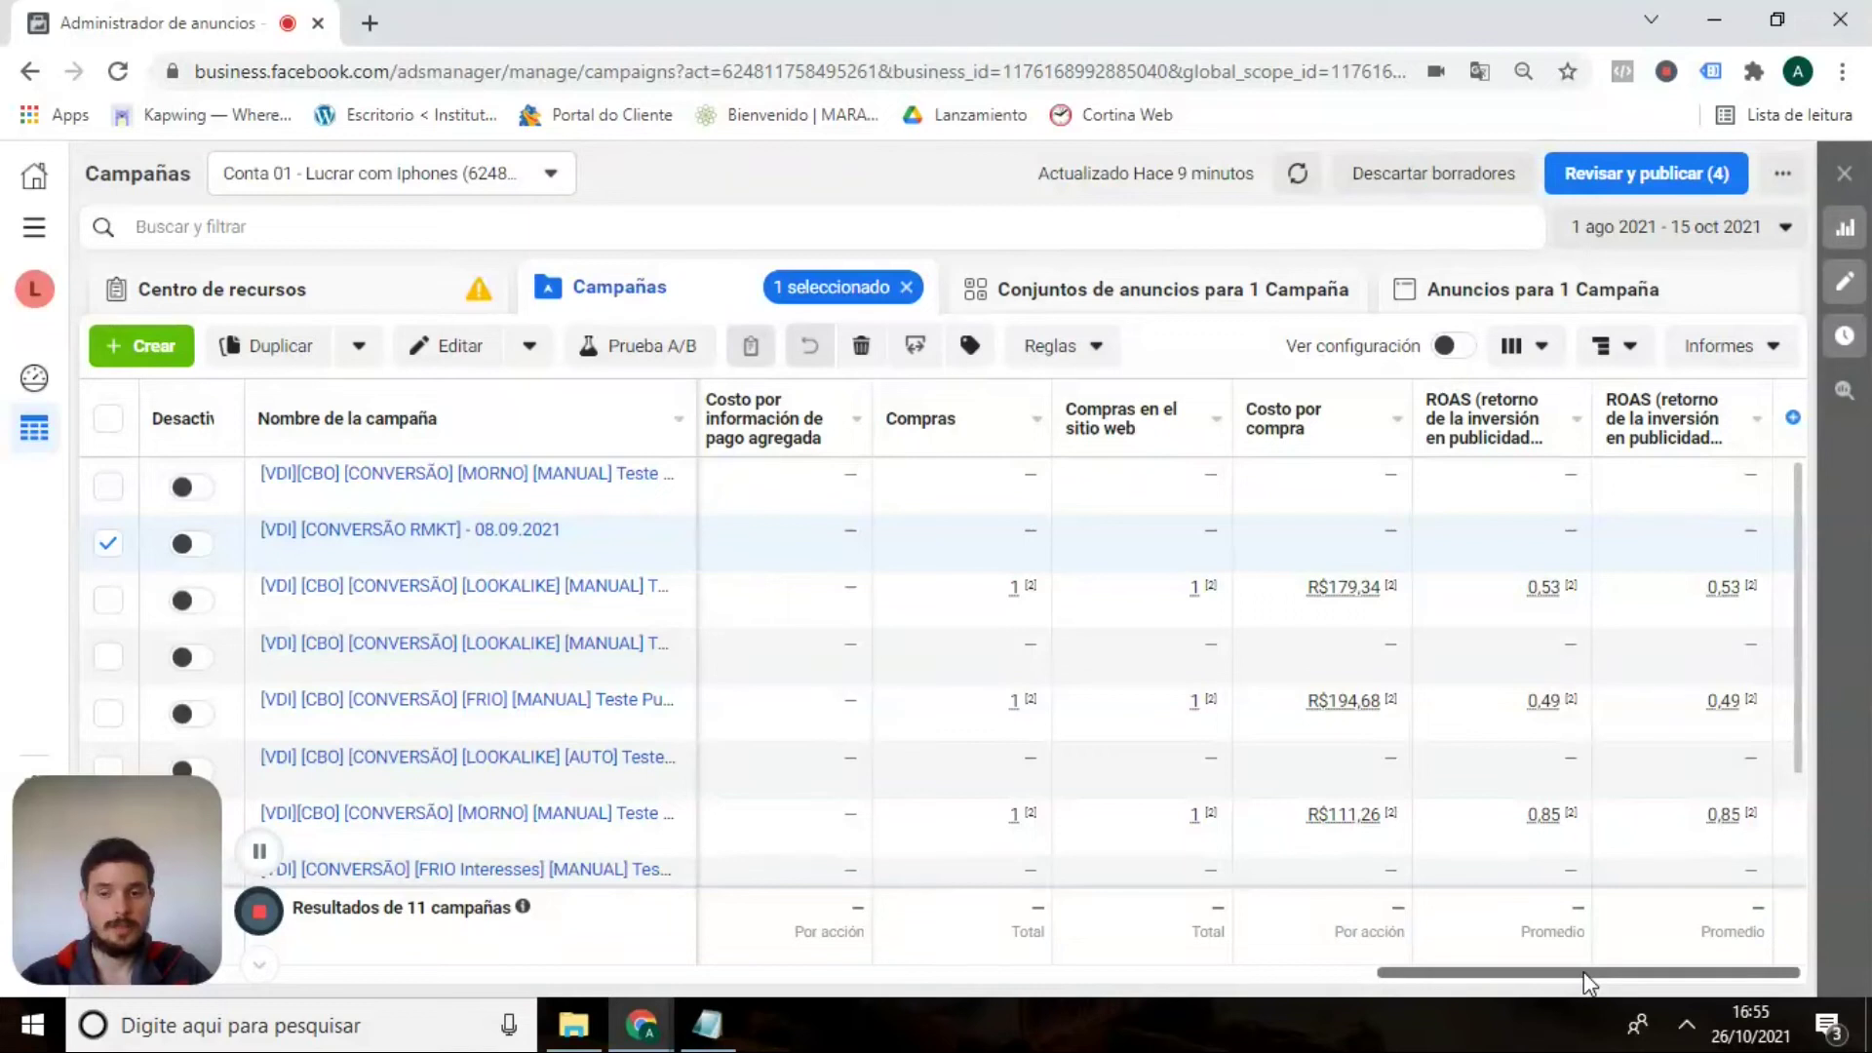
drag(1583, 972, 1554, 985)
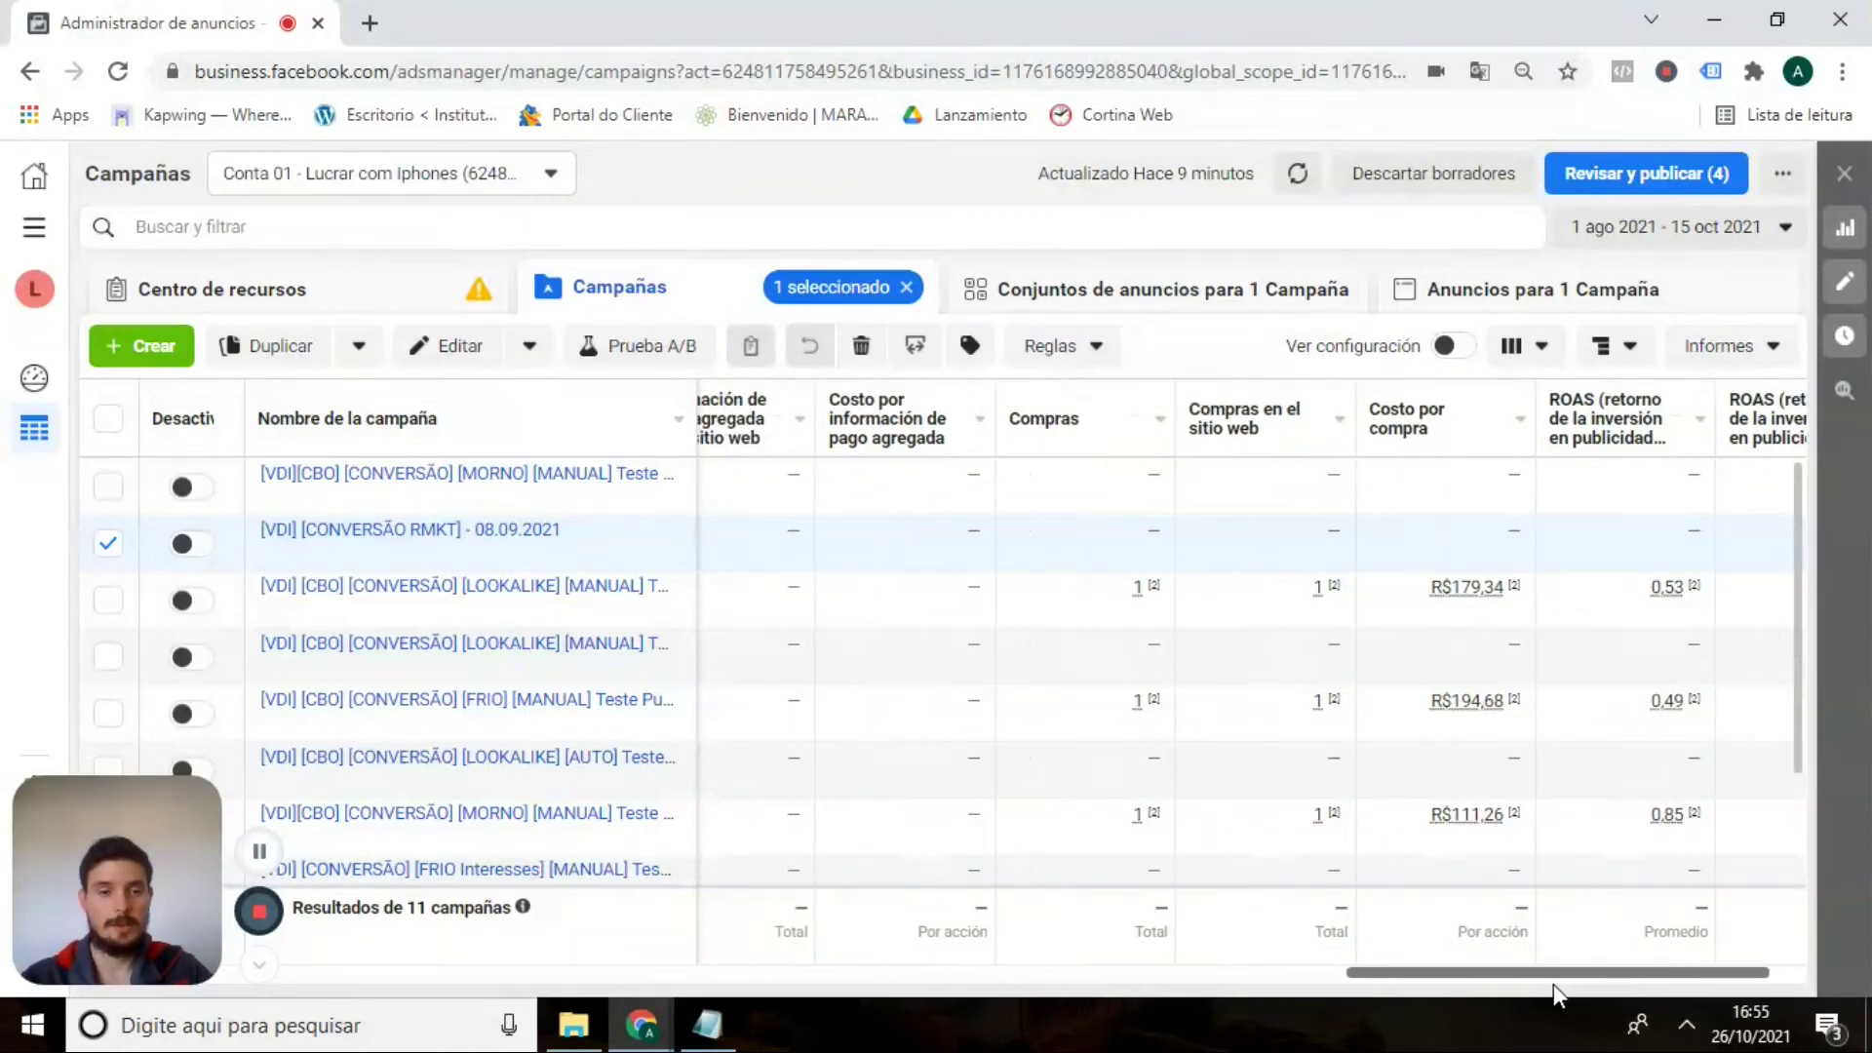
Look back over the funnel columns between Compras and Artículos agregados al carrito to check for missing metrics.
click(1302, 971)
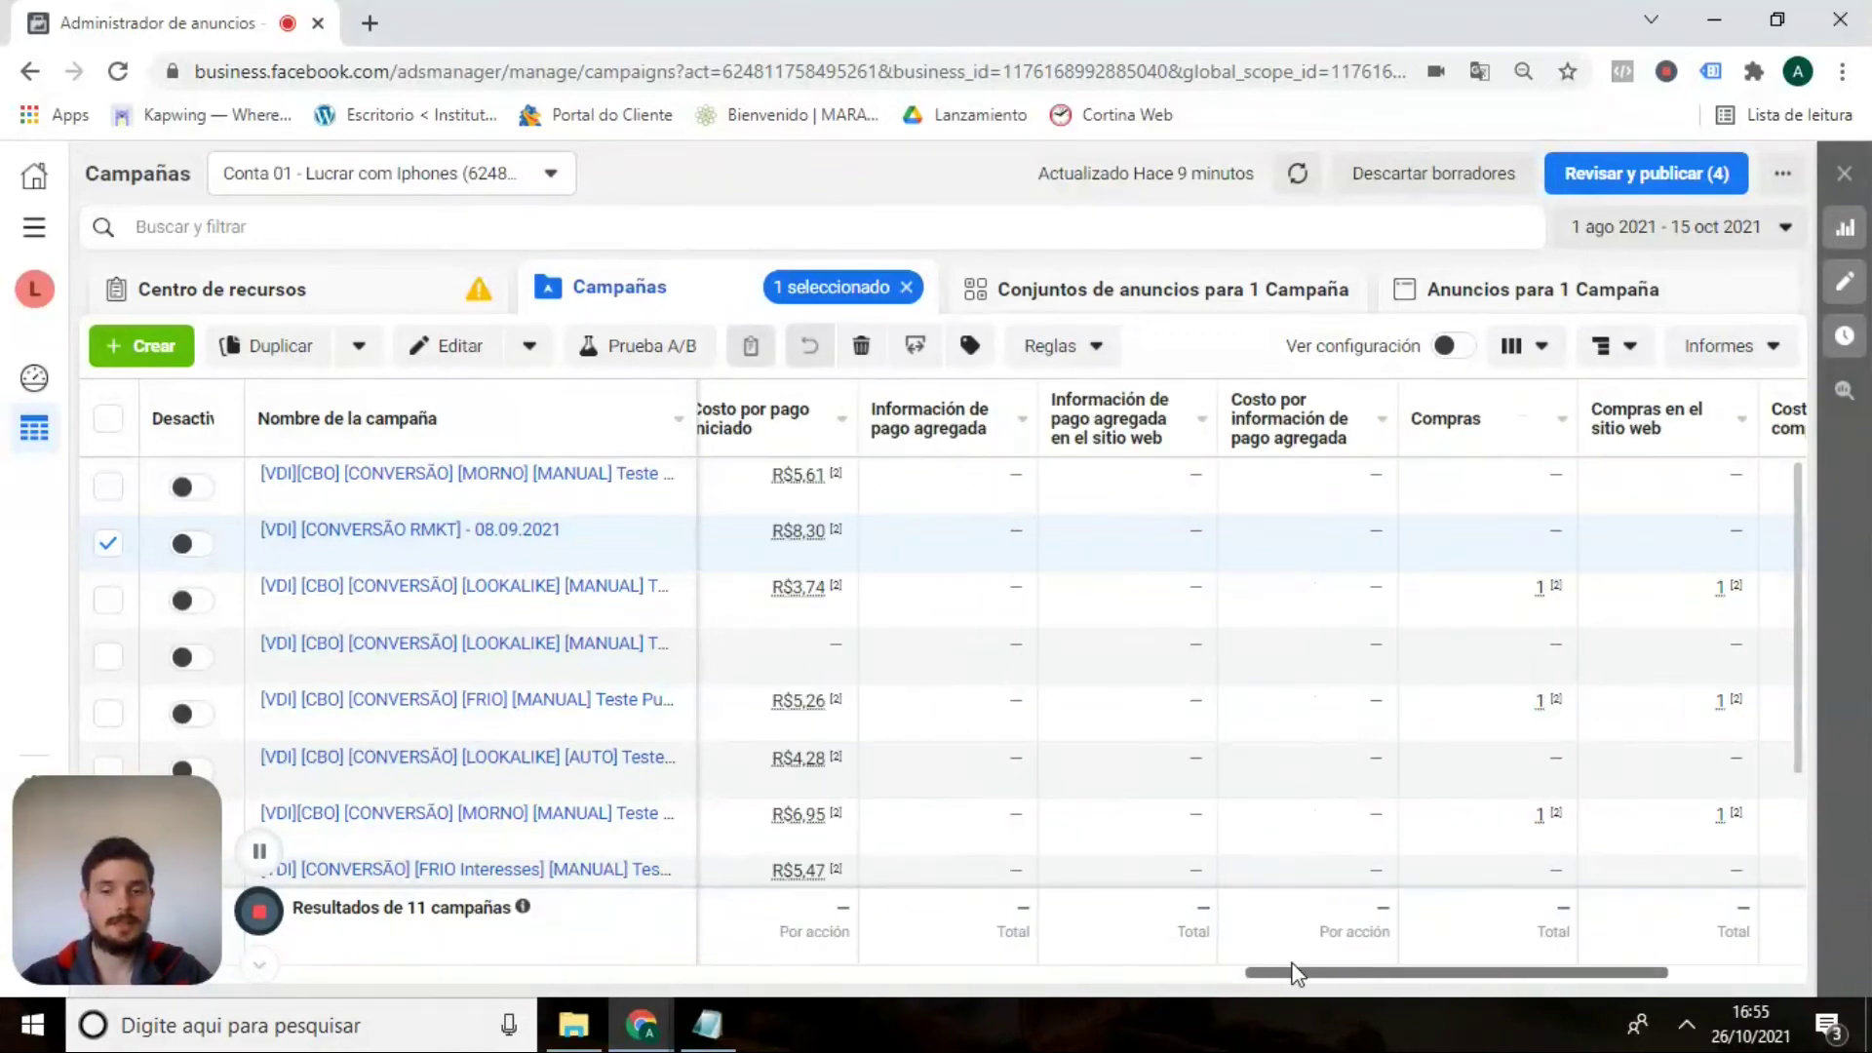
click(1196, 975)
click(1196, 975)
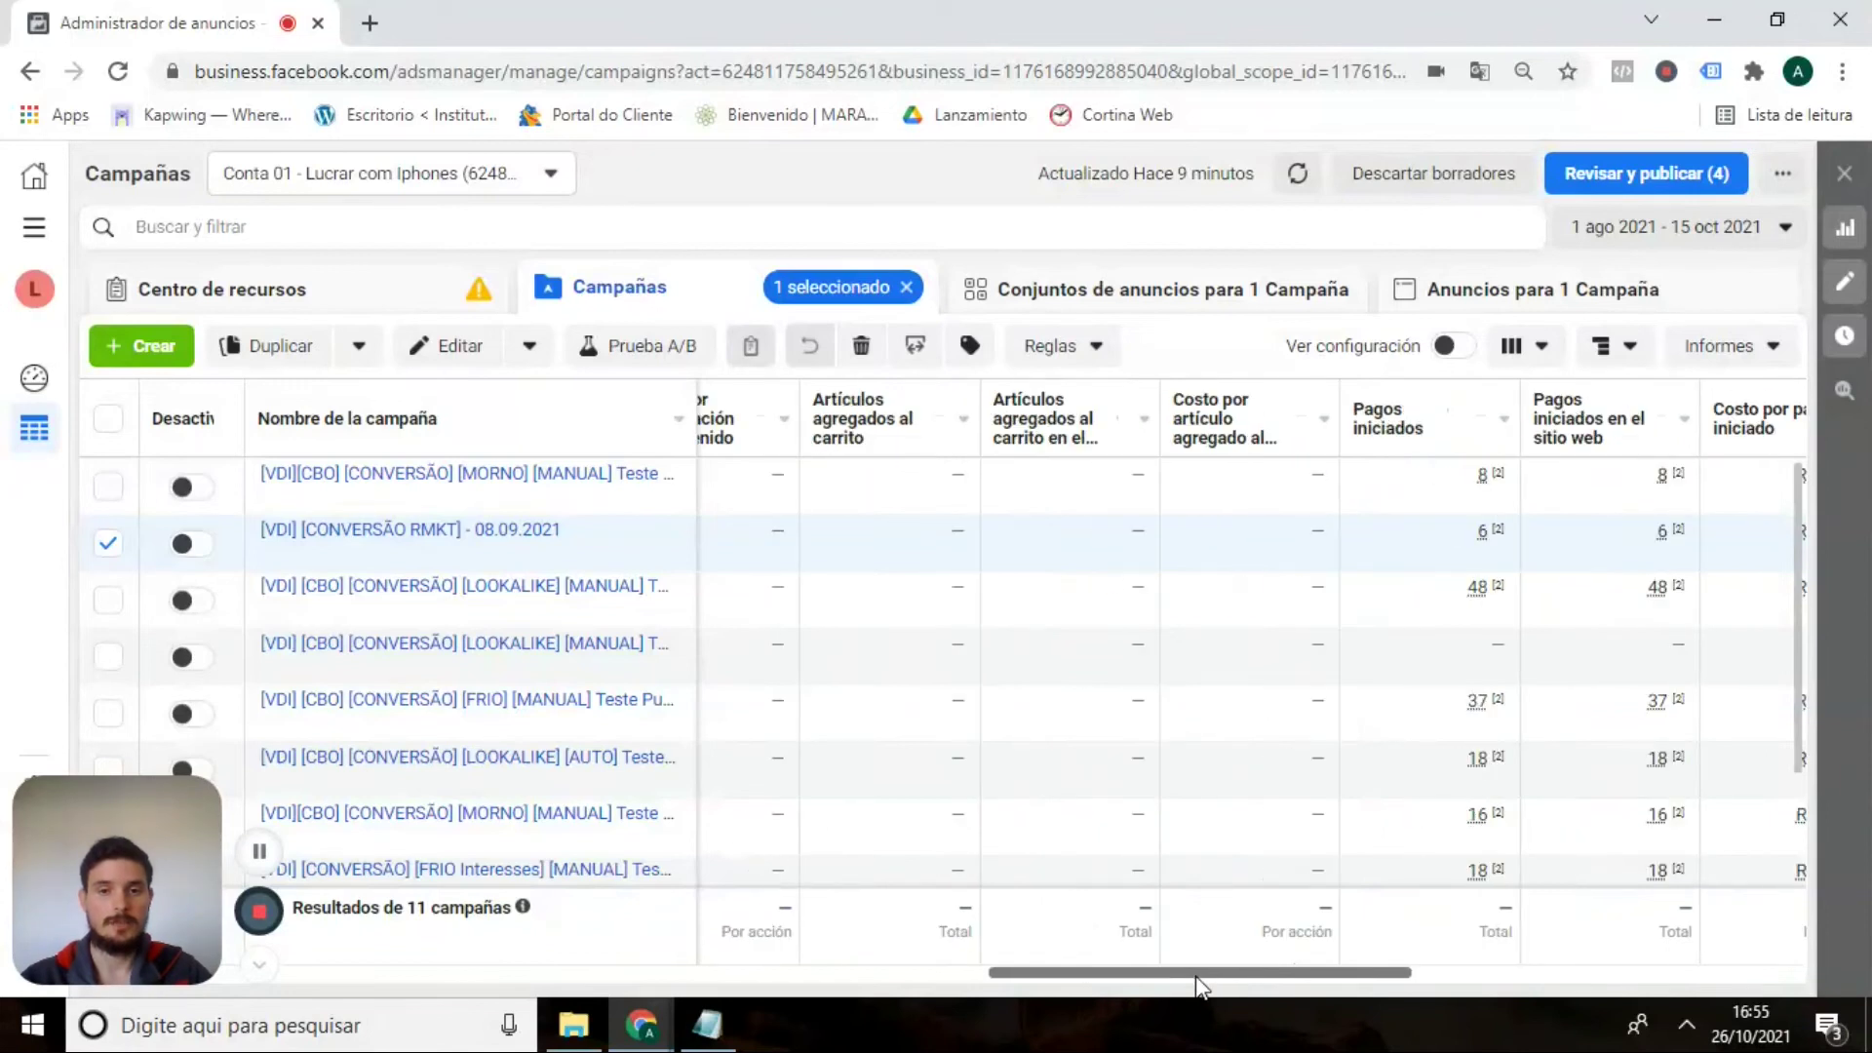
click(1190, 987)
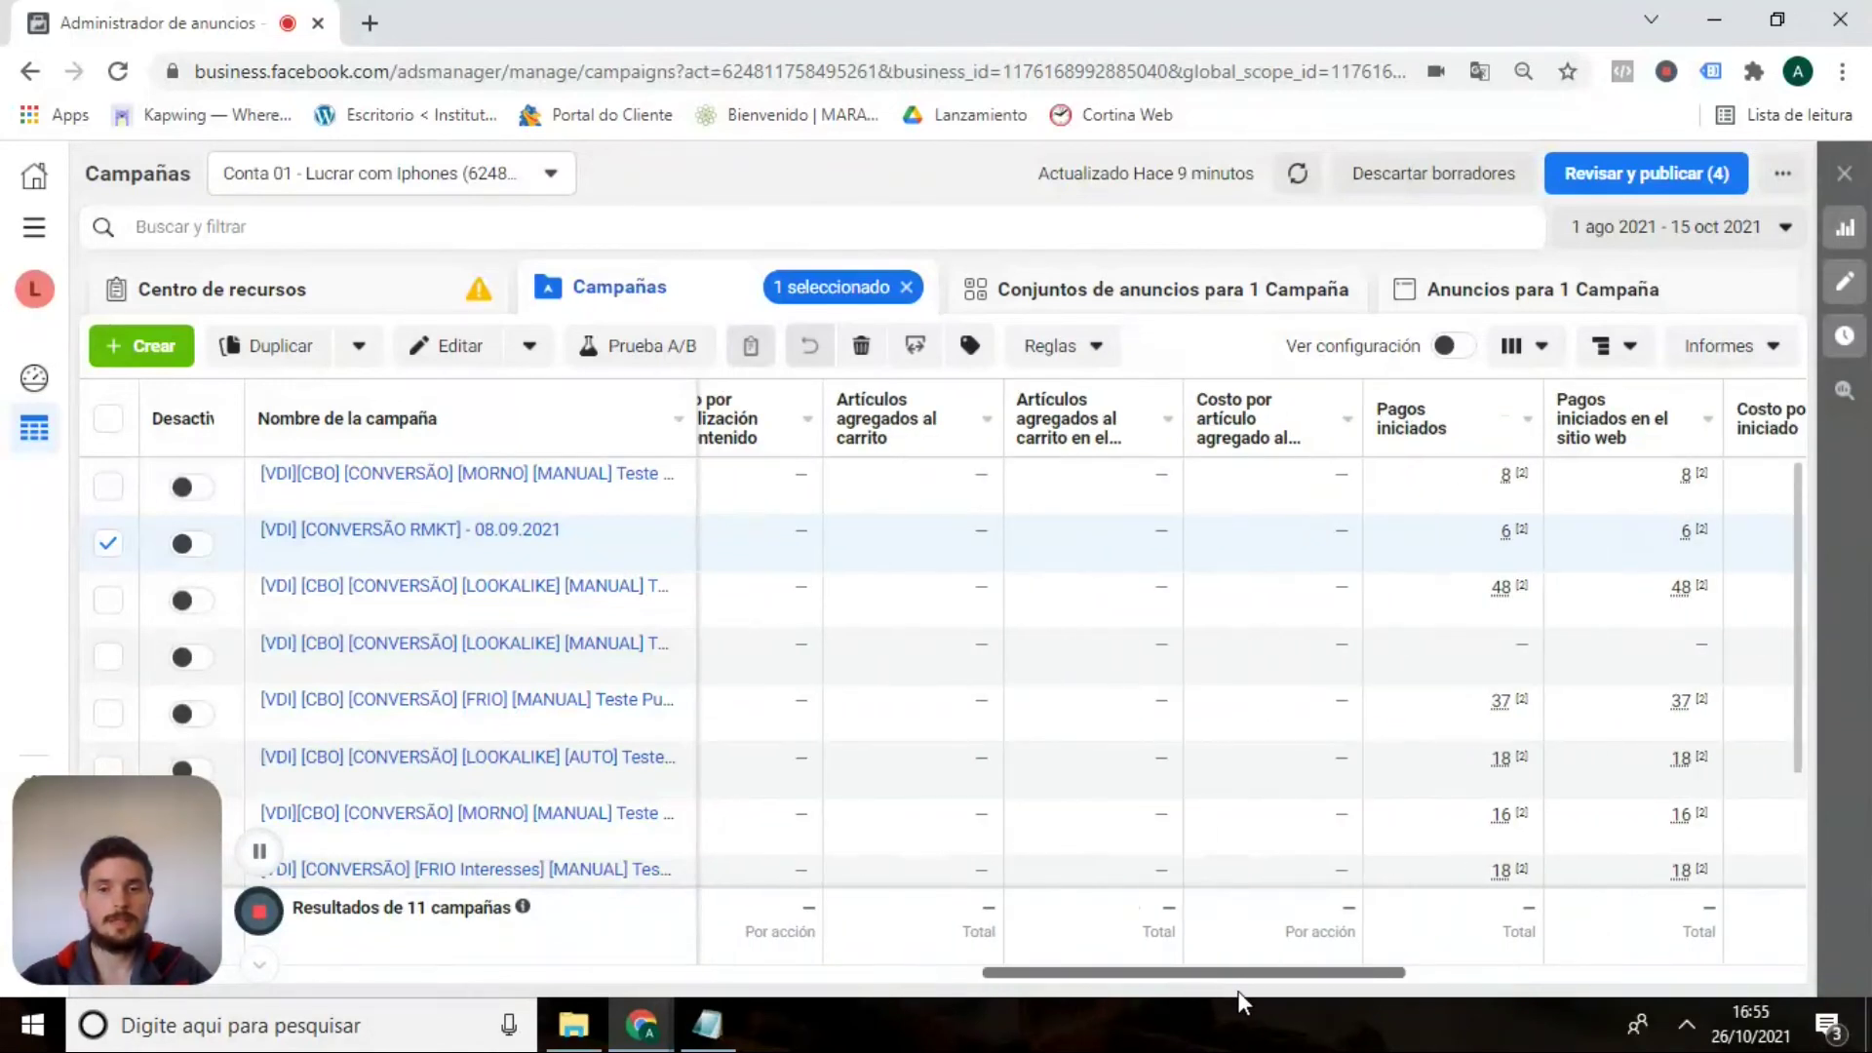
drag(1242, 991, 1422, 975)
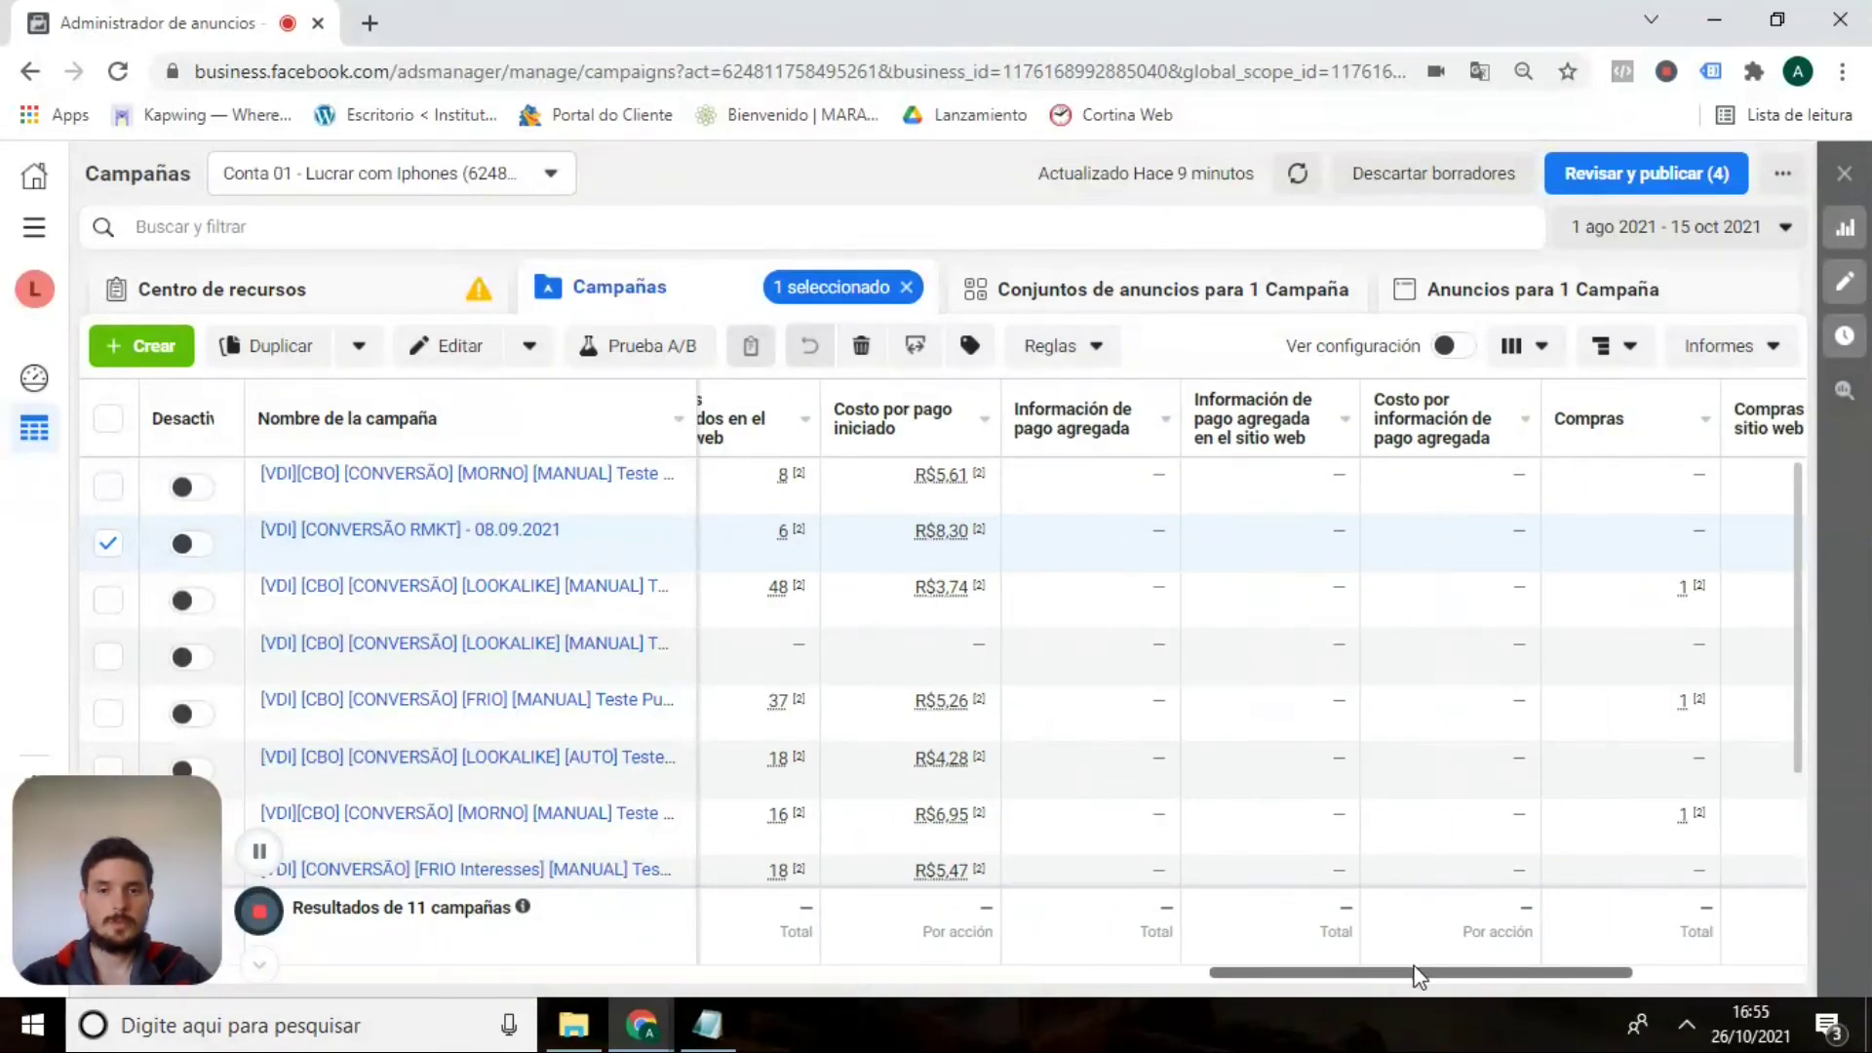
drag(1305, 987, 1222, 999)
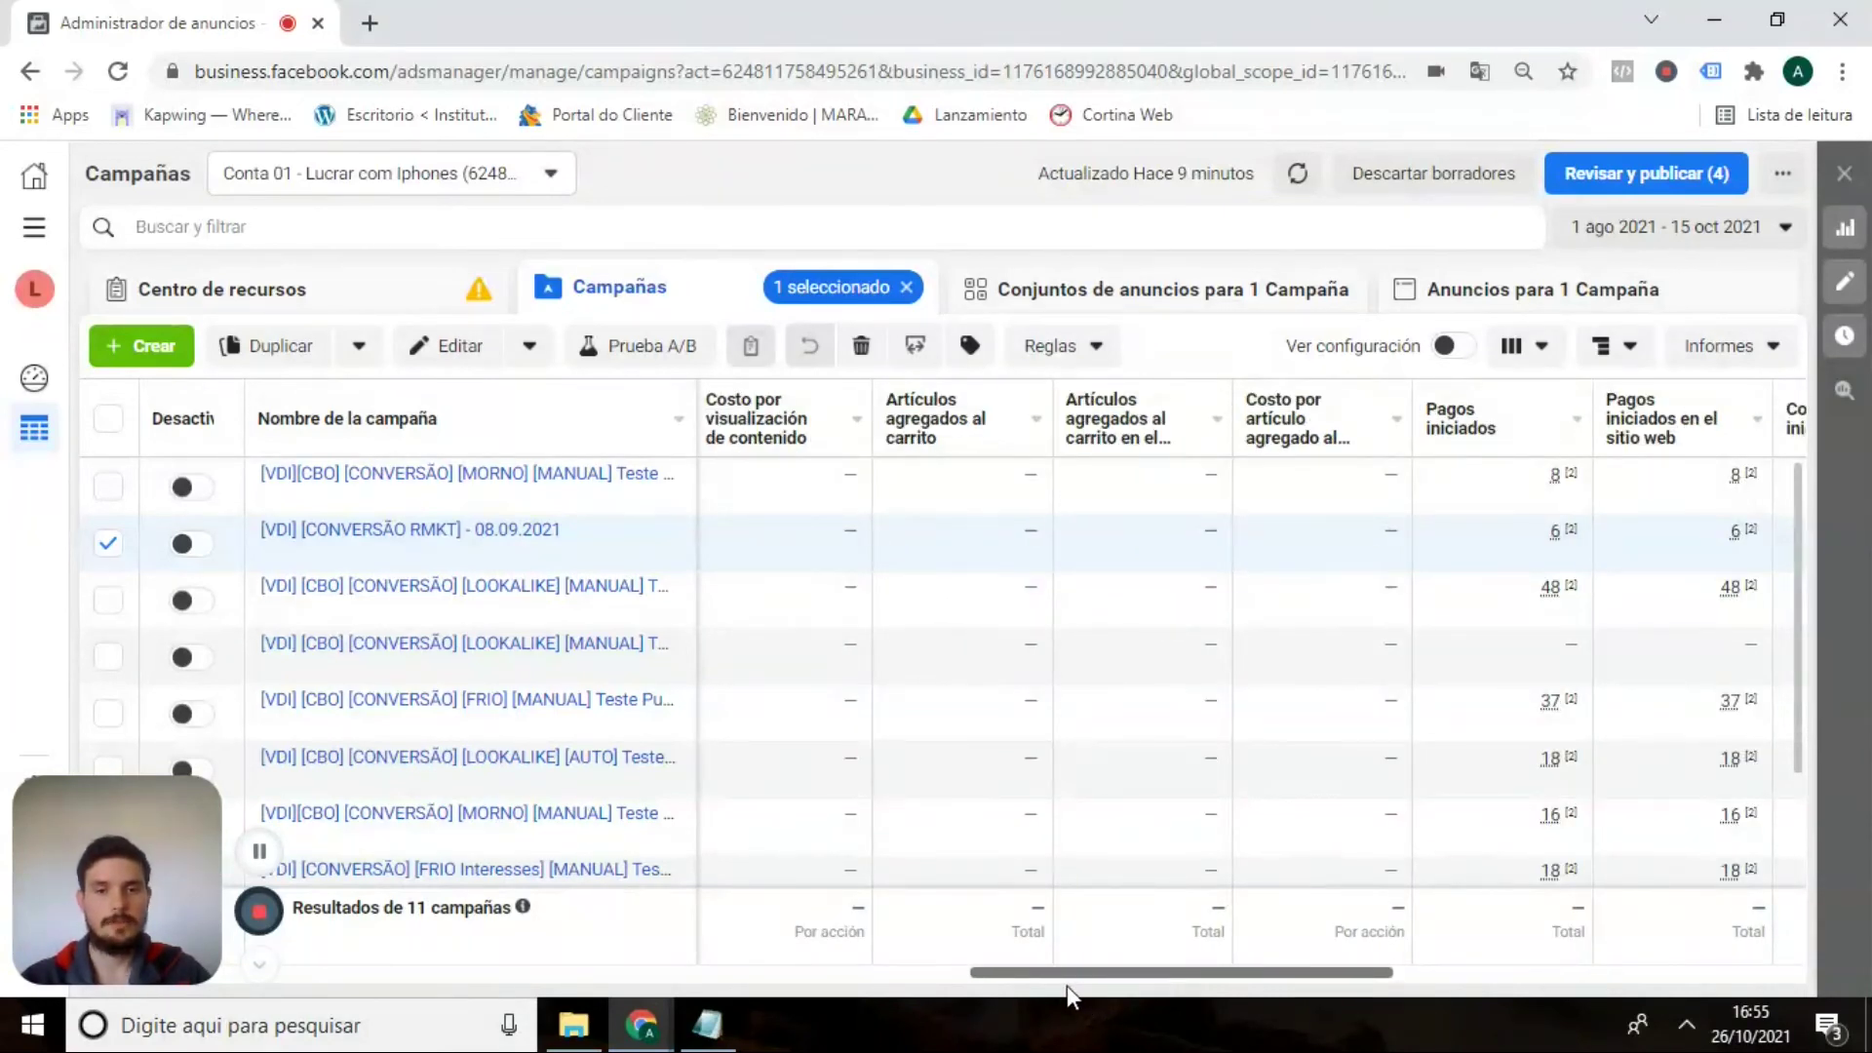
Consult the funnel metrics list in Notepad, and return to Ads Manager to open column customization for the Embudo preset.
click(707, 1024)
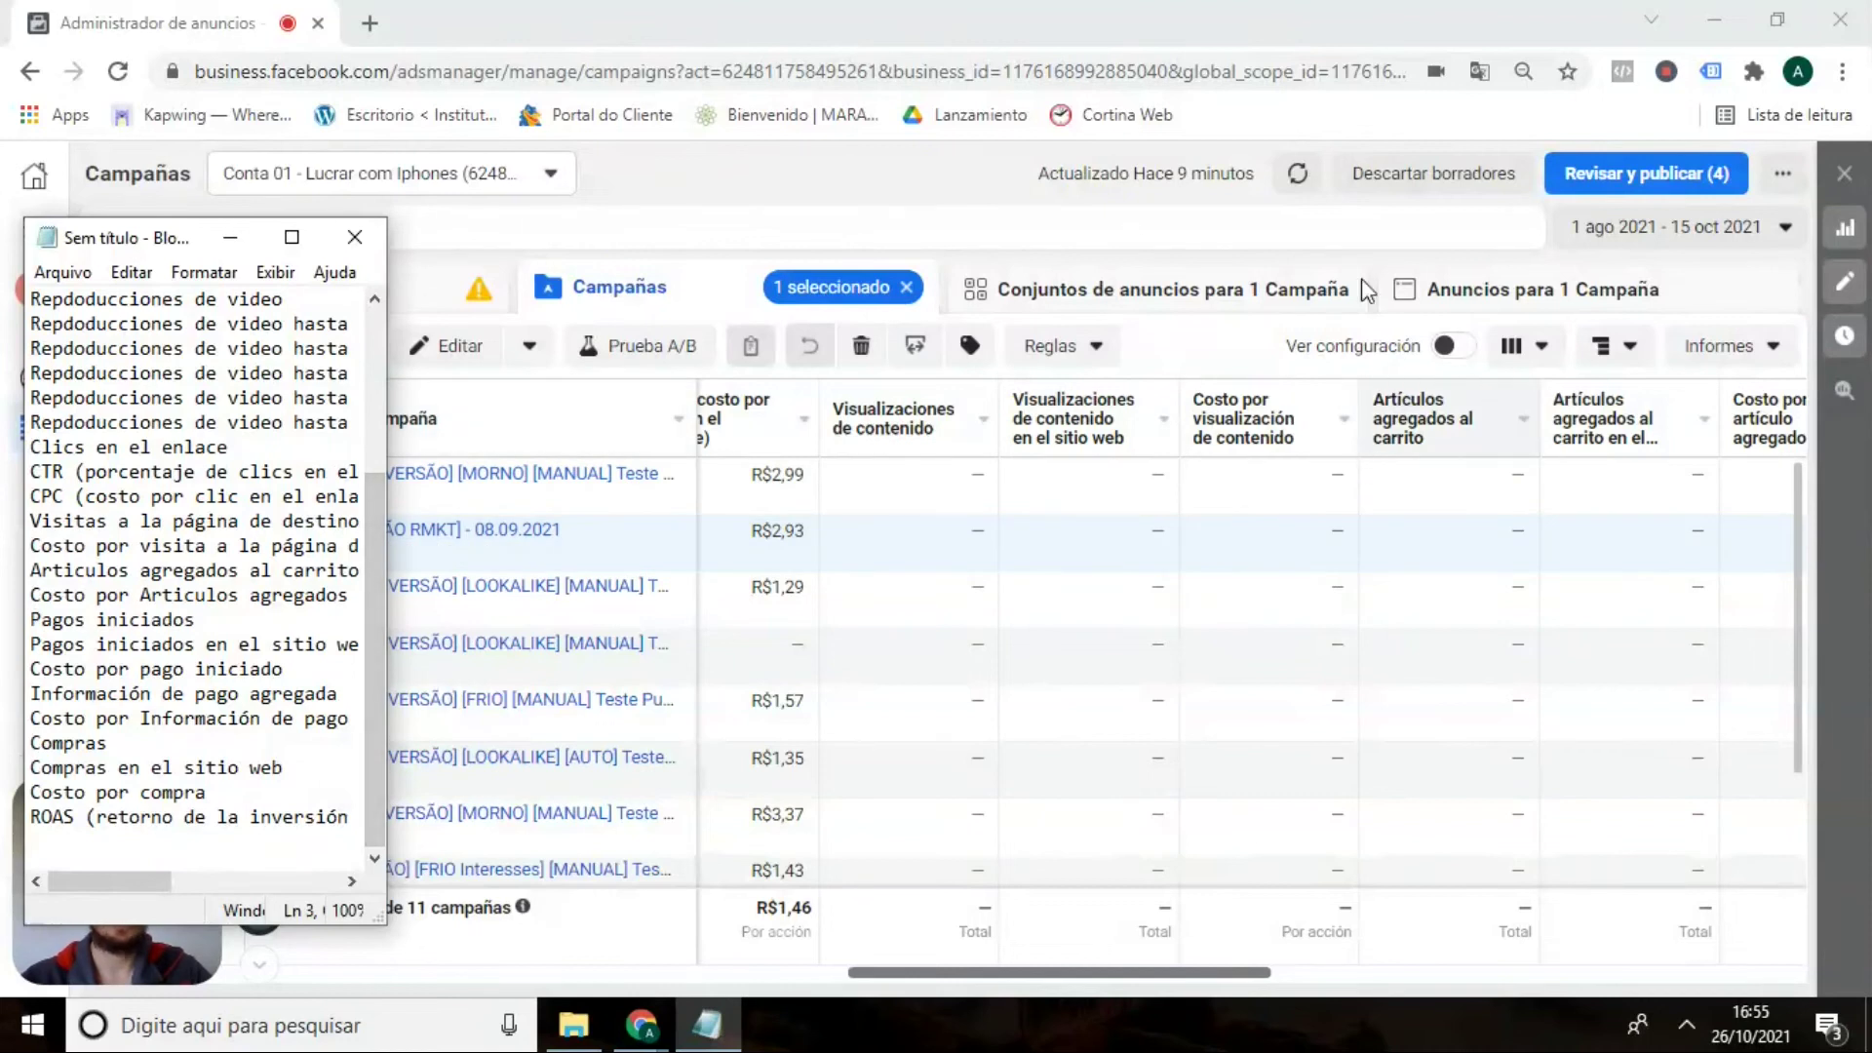
click(1543, 348)
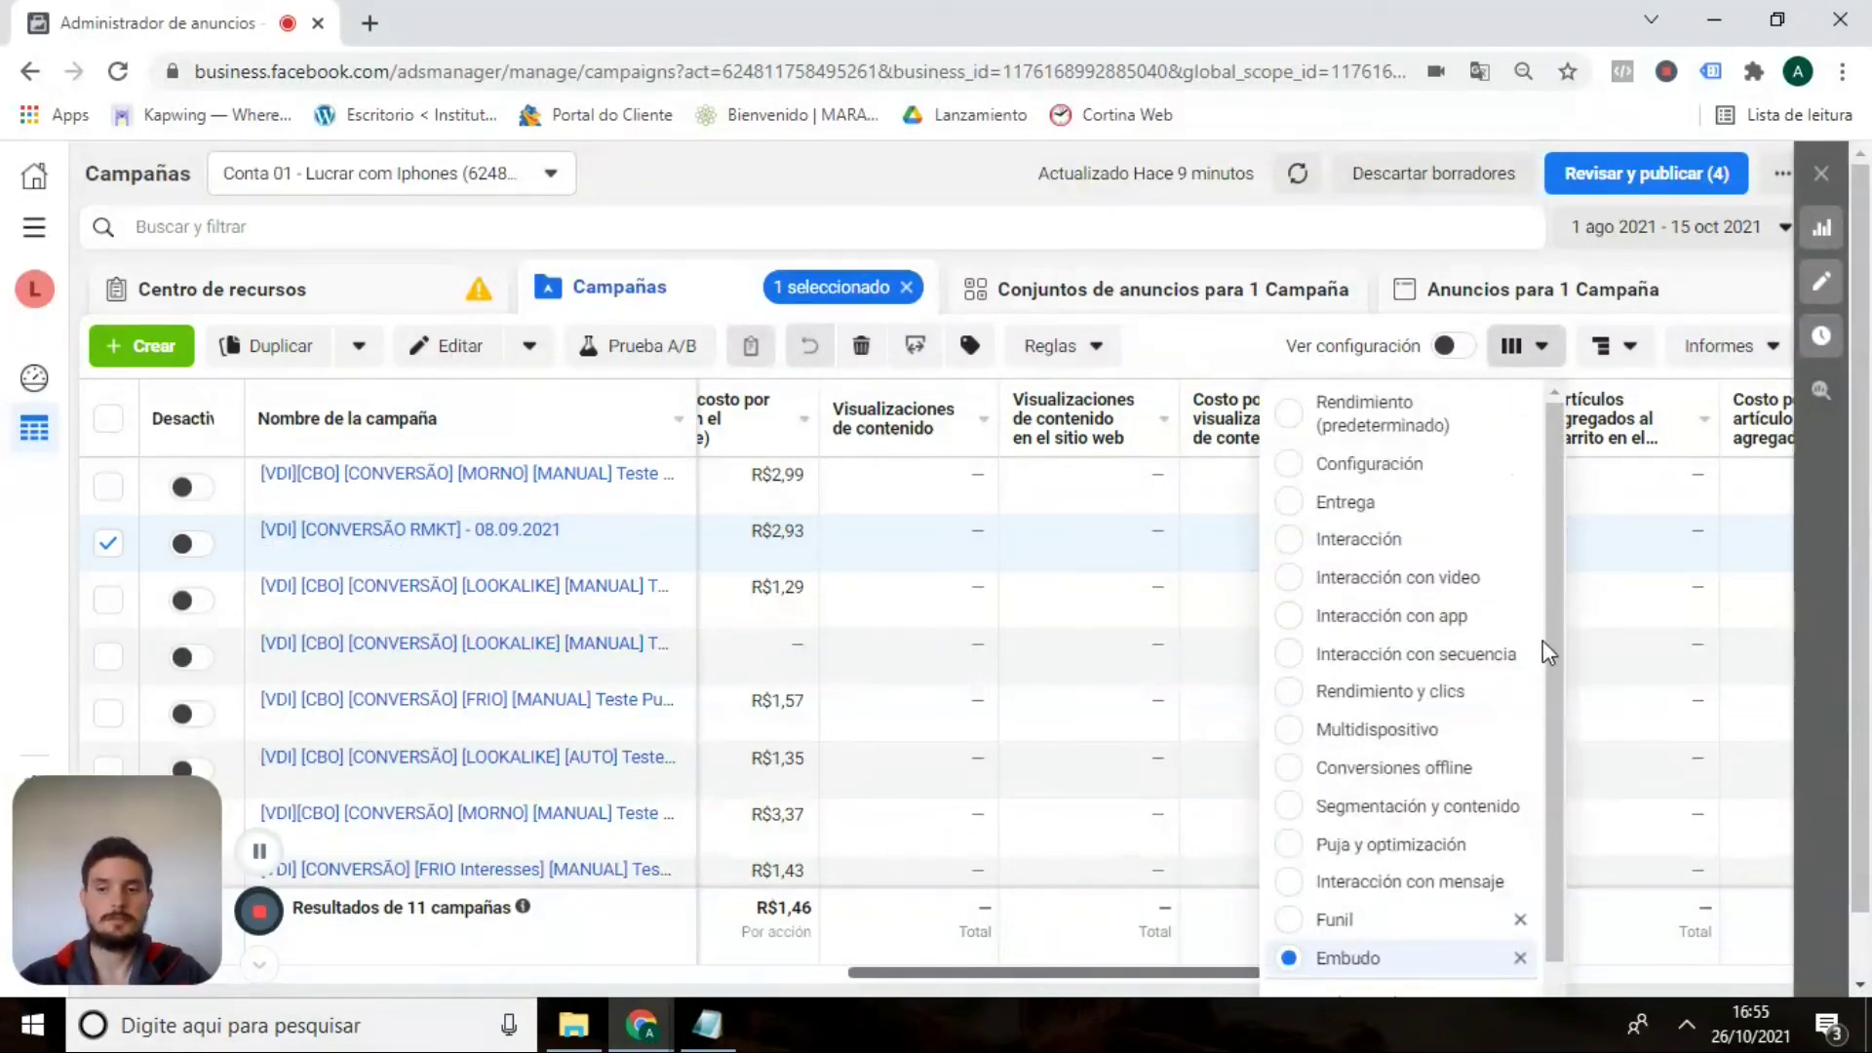
scroll(1530, 650, down, 1)
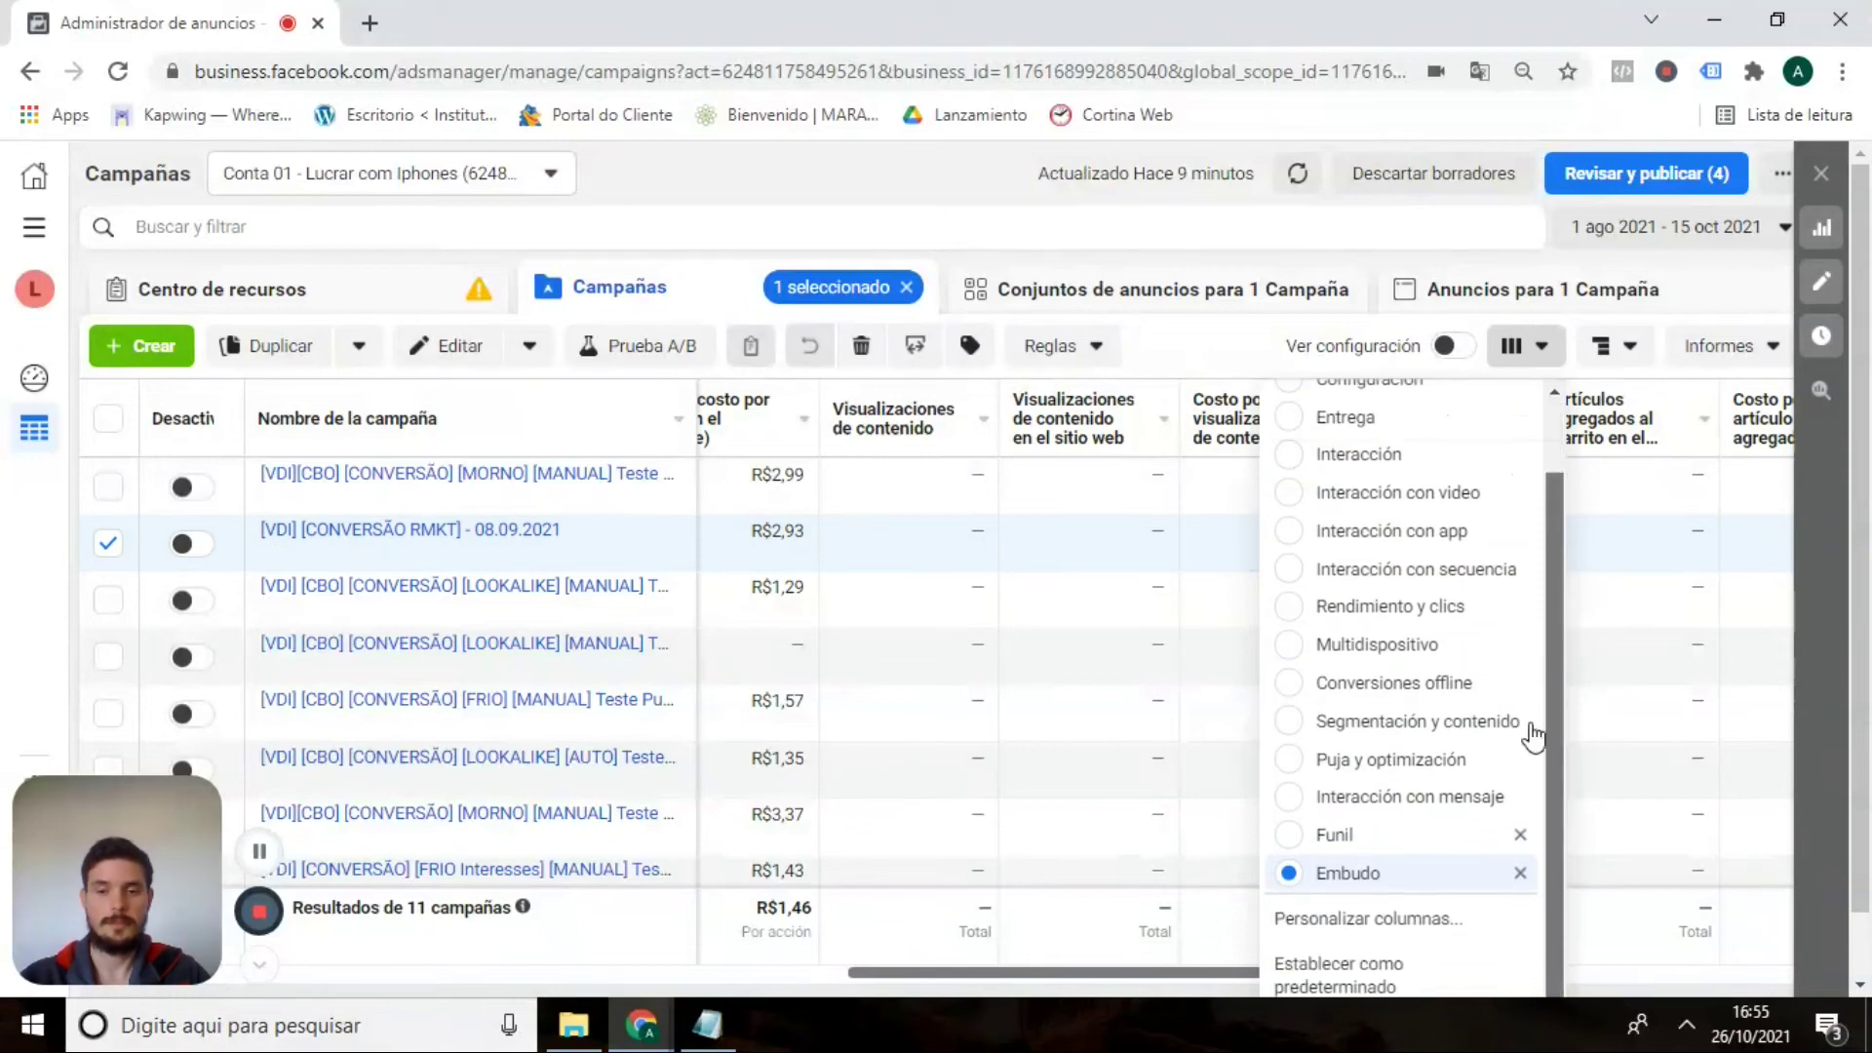
click(1379, 921)
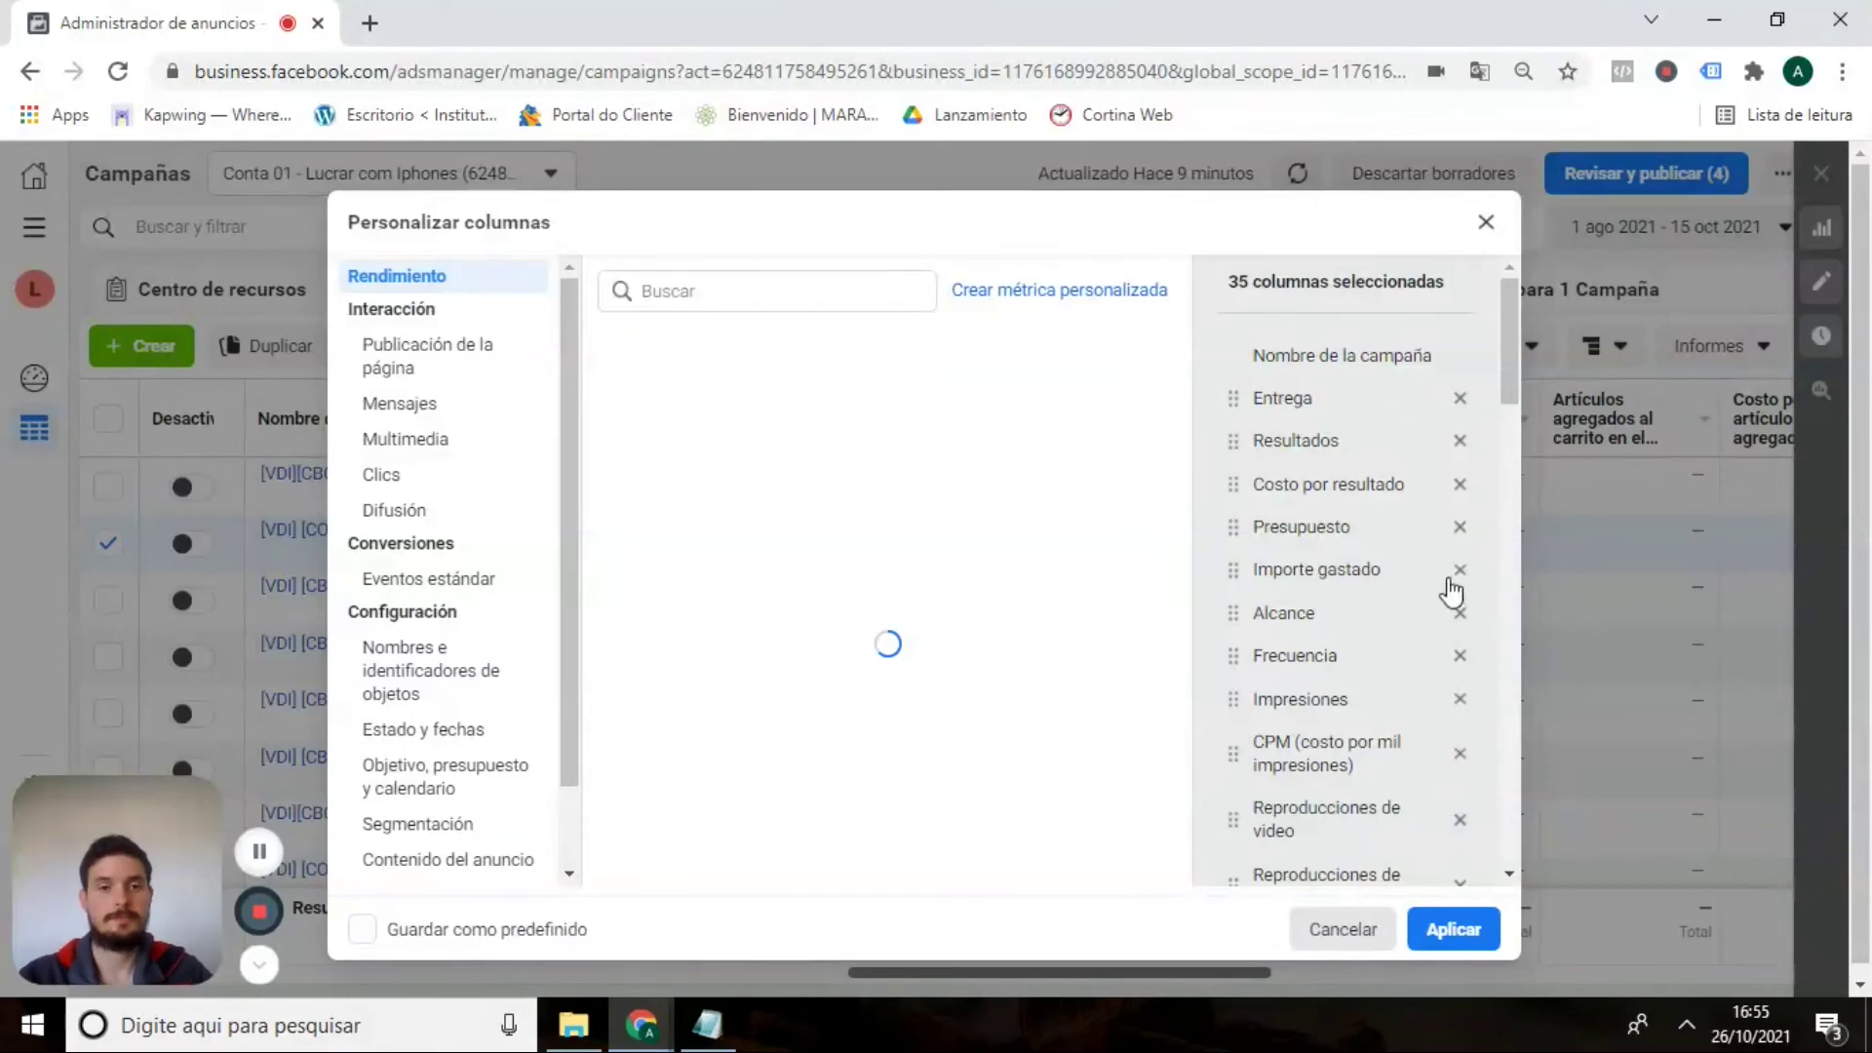
Find the Visitas a la página de destino metric by searching for "visi" and include its Total and Costo columns.
click(704, 290)
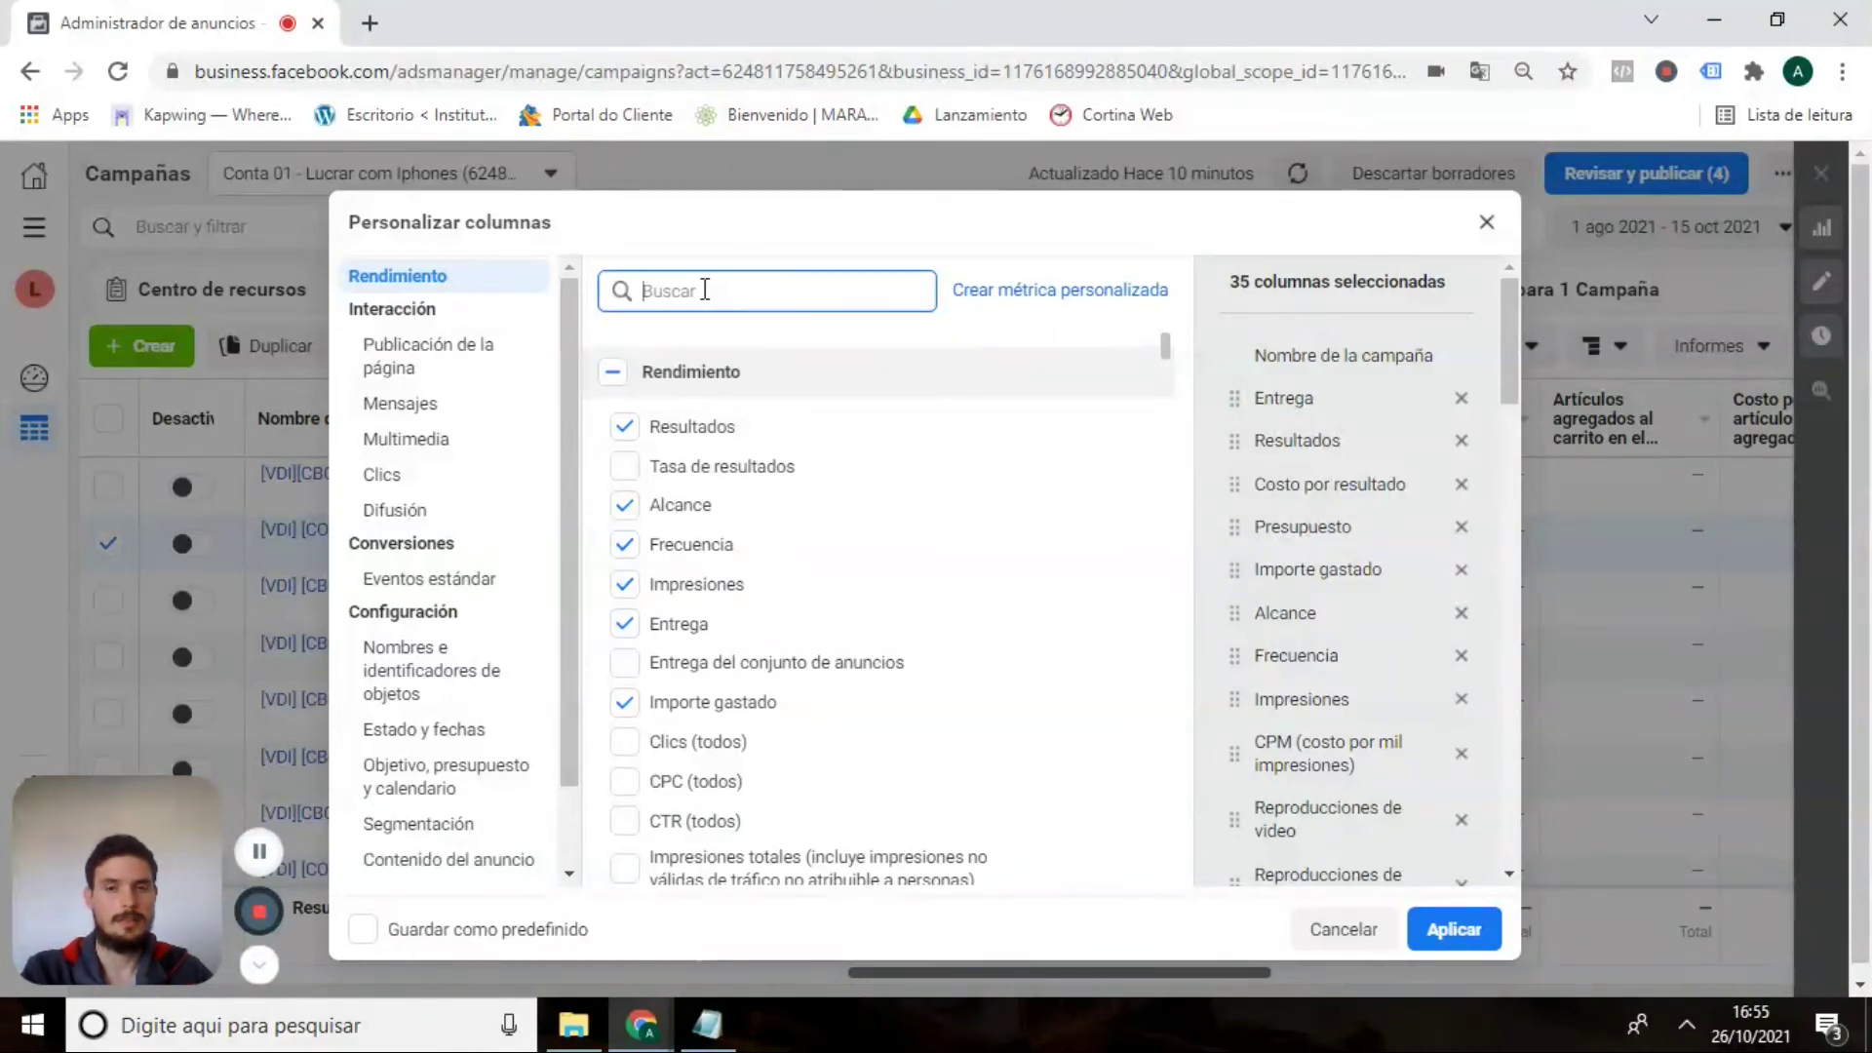
text(visi)
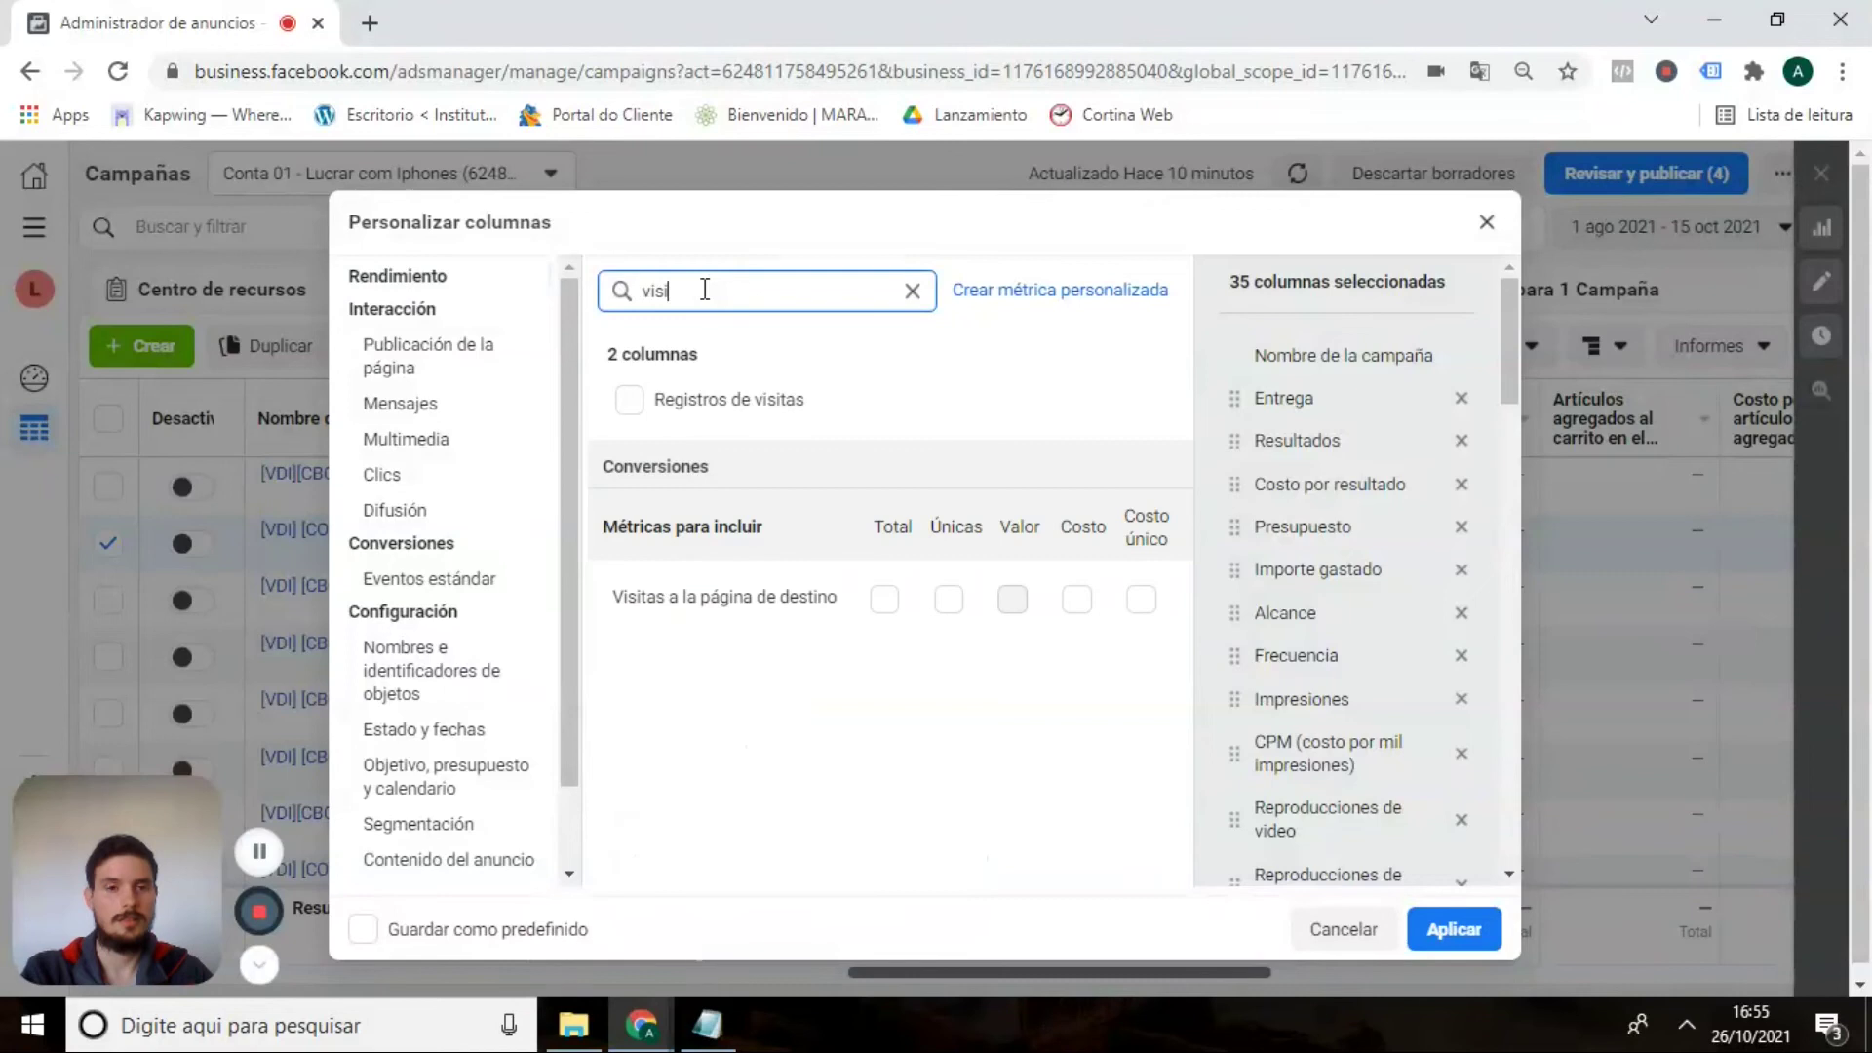
click(886, 603)
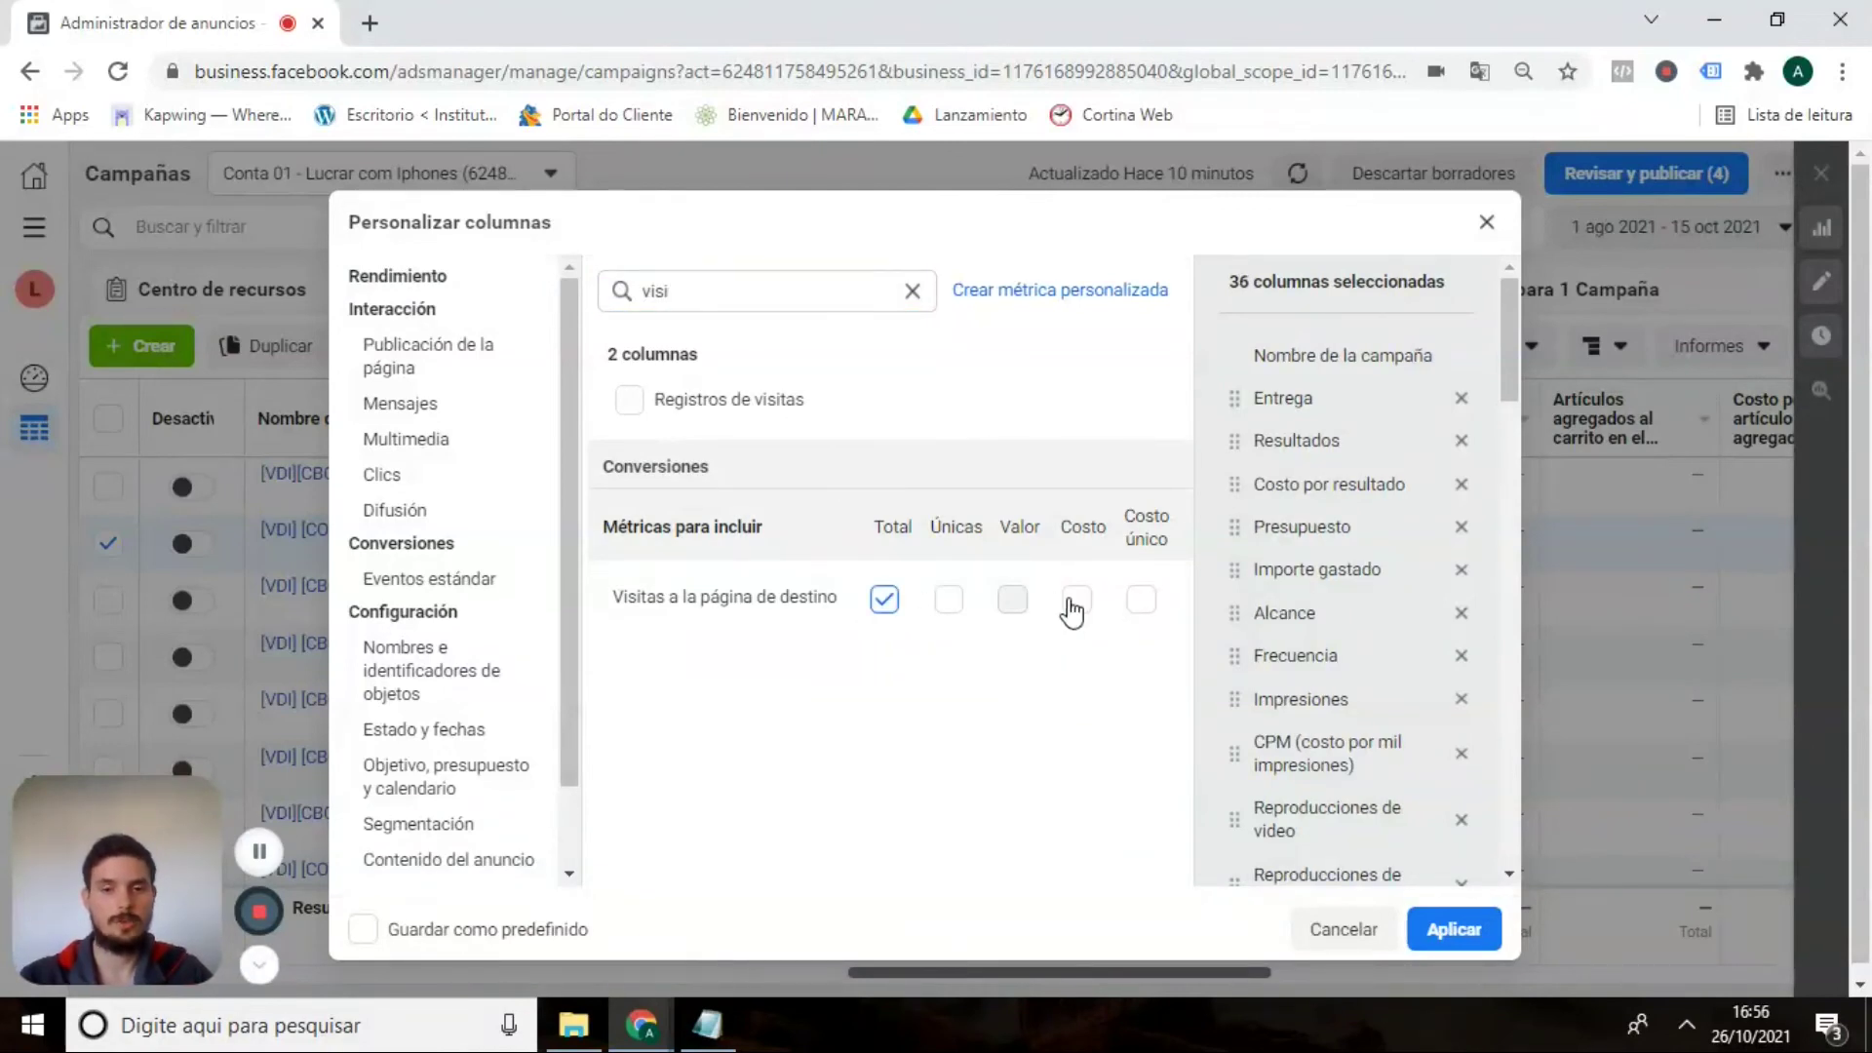
click(1077, 609)
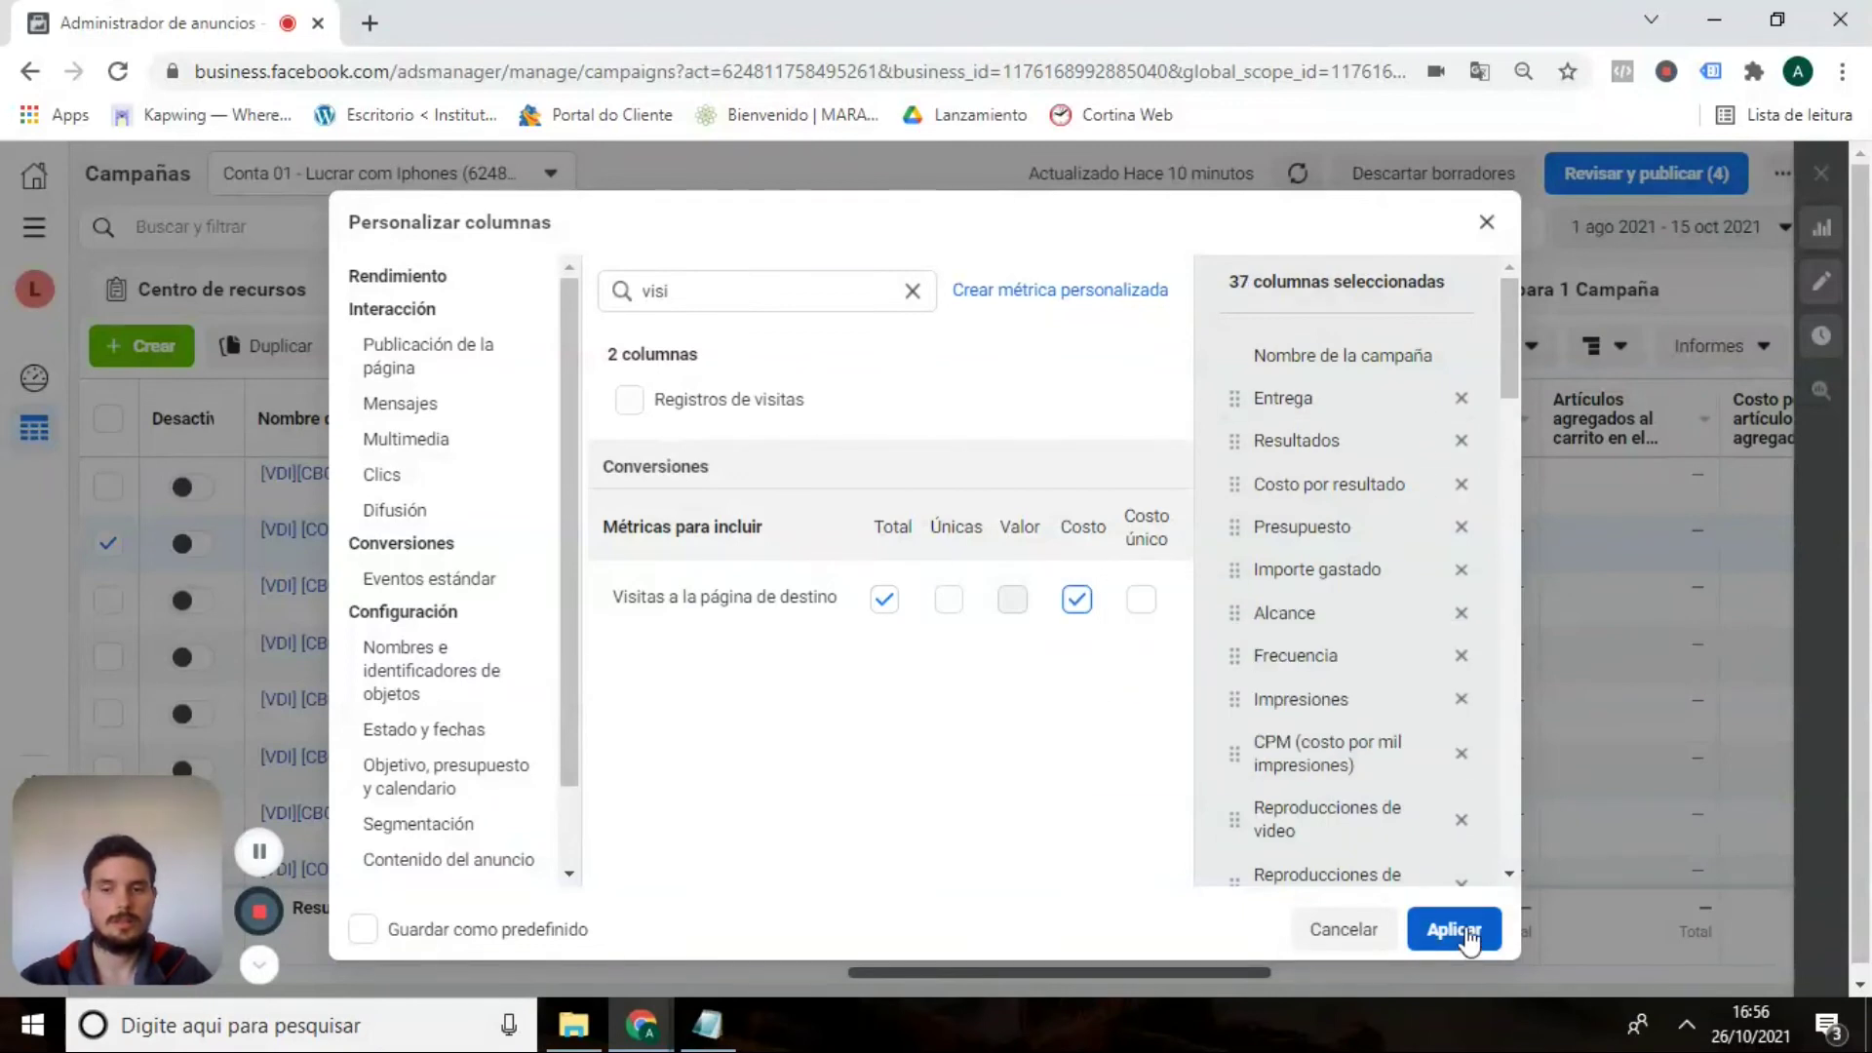
Move Visitas a la página de destino and Costo por visita a la página de destino directly after CPC, and apply the columns.
drag(1514, 325, 1482, 840)
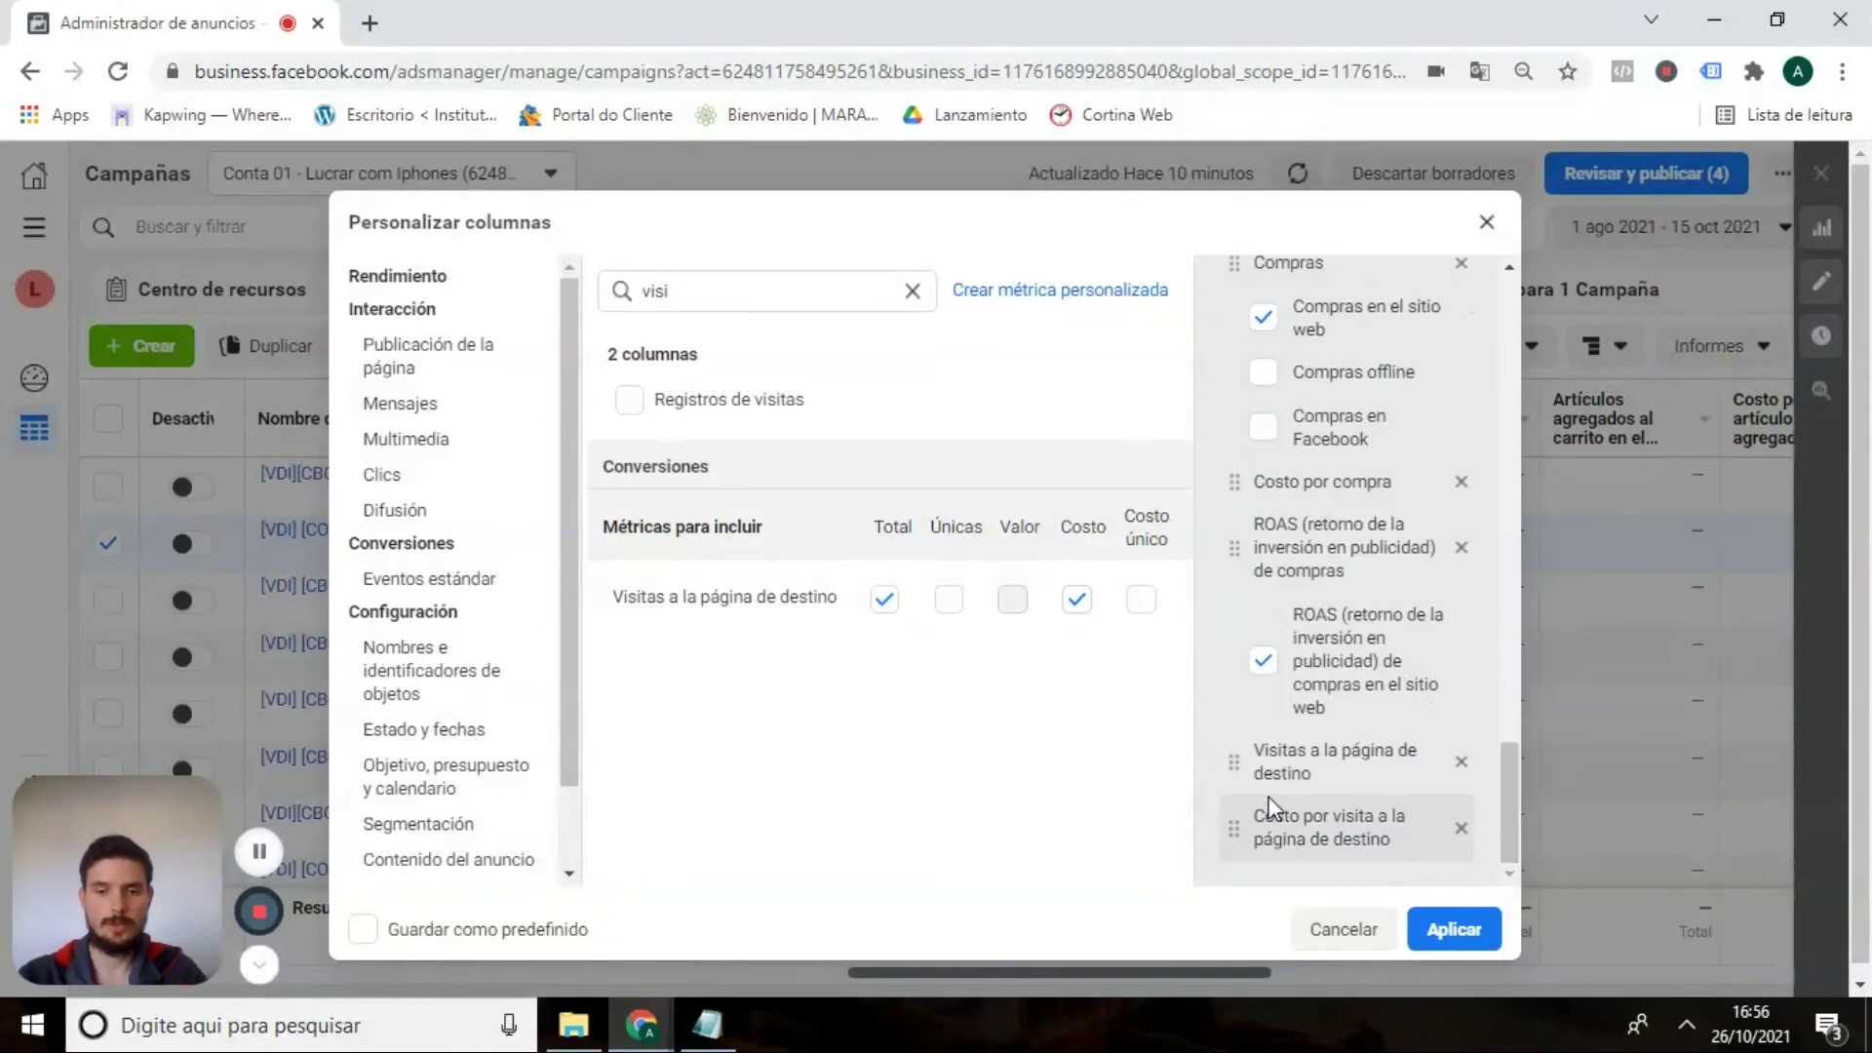
drag(1243, 763, 1263, 468)
drag(1272, 692, 1270, 682)
mouse_move(1265, 753)
mouse_down()
mouse_move(1233, 881)
mouse_move(1252, 483)
mouse_move(1222, 307)
mouse_move(1249, 736)
mouse_move(1236, 858)
mouse_move(1225, 752)
mouse_move(1282, 721)
mouse_move(1261, 755)
mouse_up()
drag(1517, 472, 1478, 833)
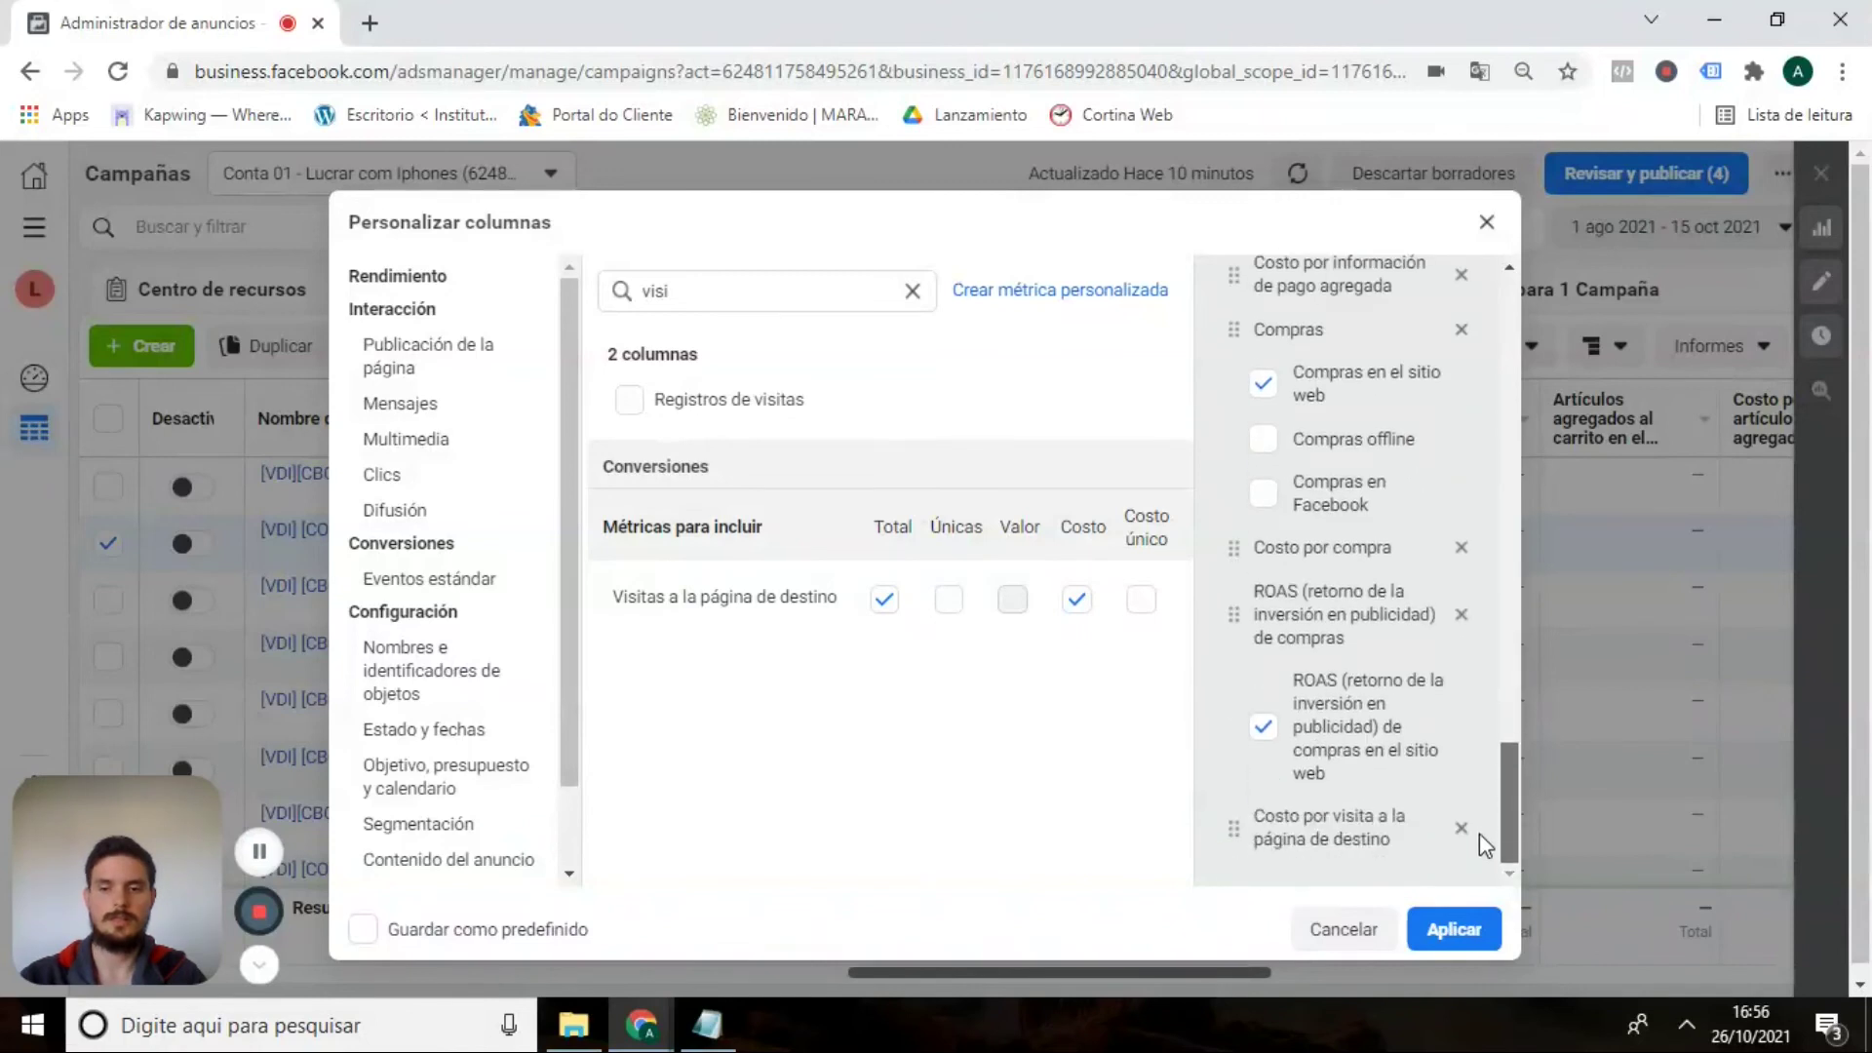
drag(1259, 833, 1269, 399)
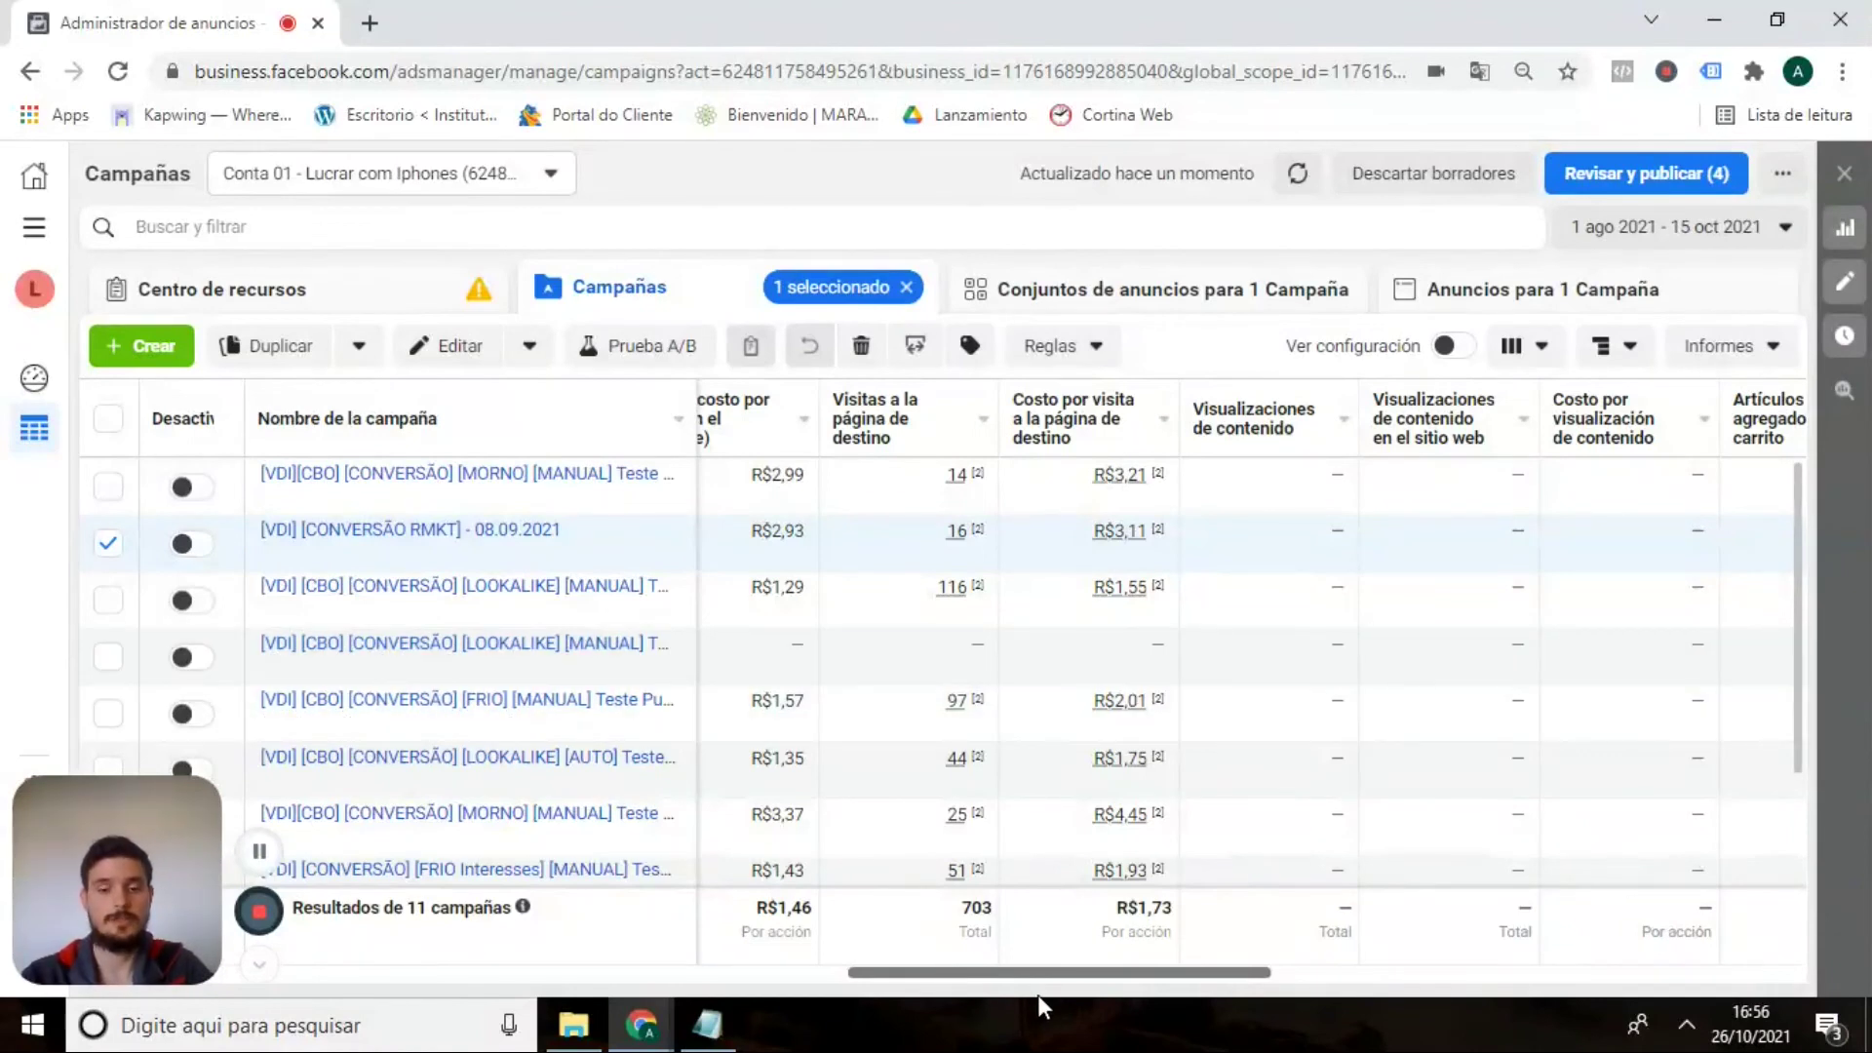
Compare Clics en el enlace and CPC with Visitas a la página de destino and its cost column across the campaigns.
drag(1040, 980, 956, 997)
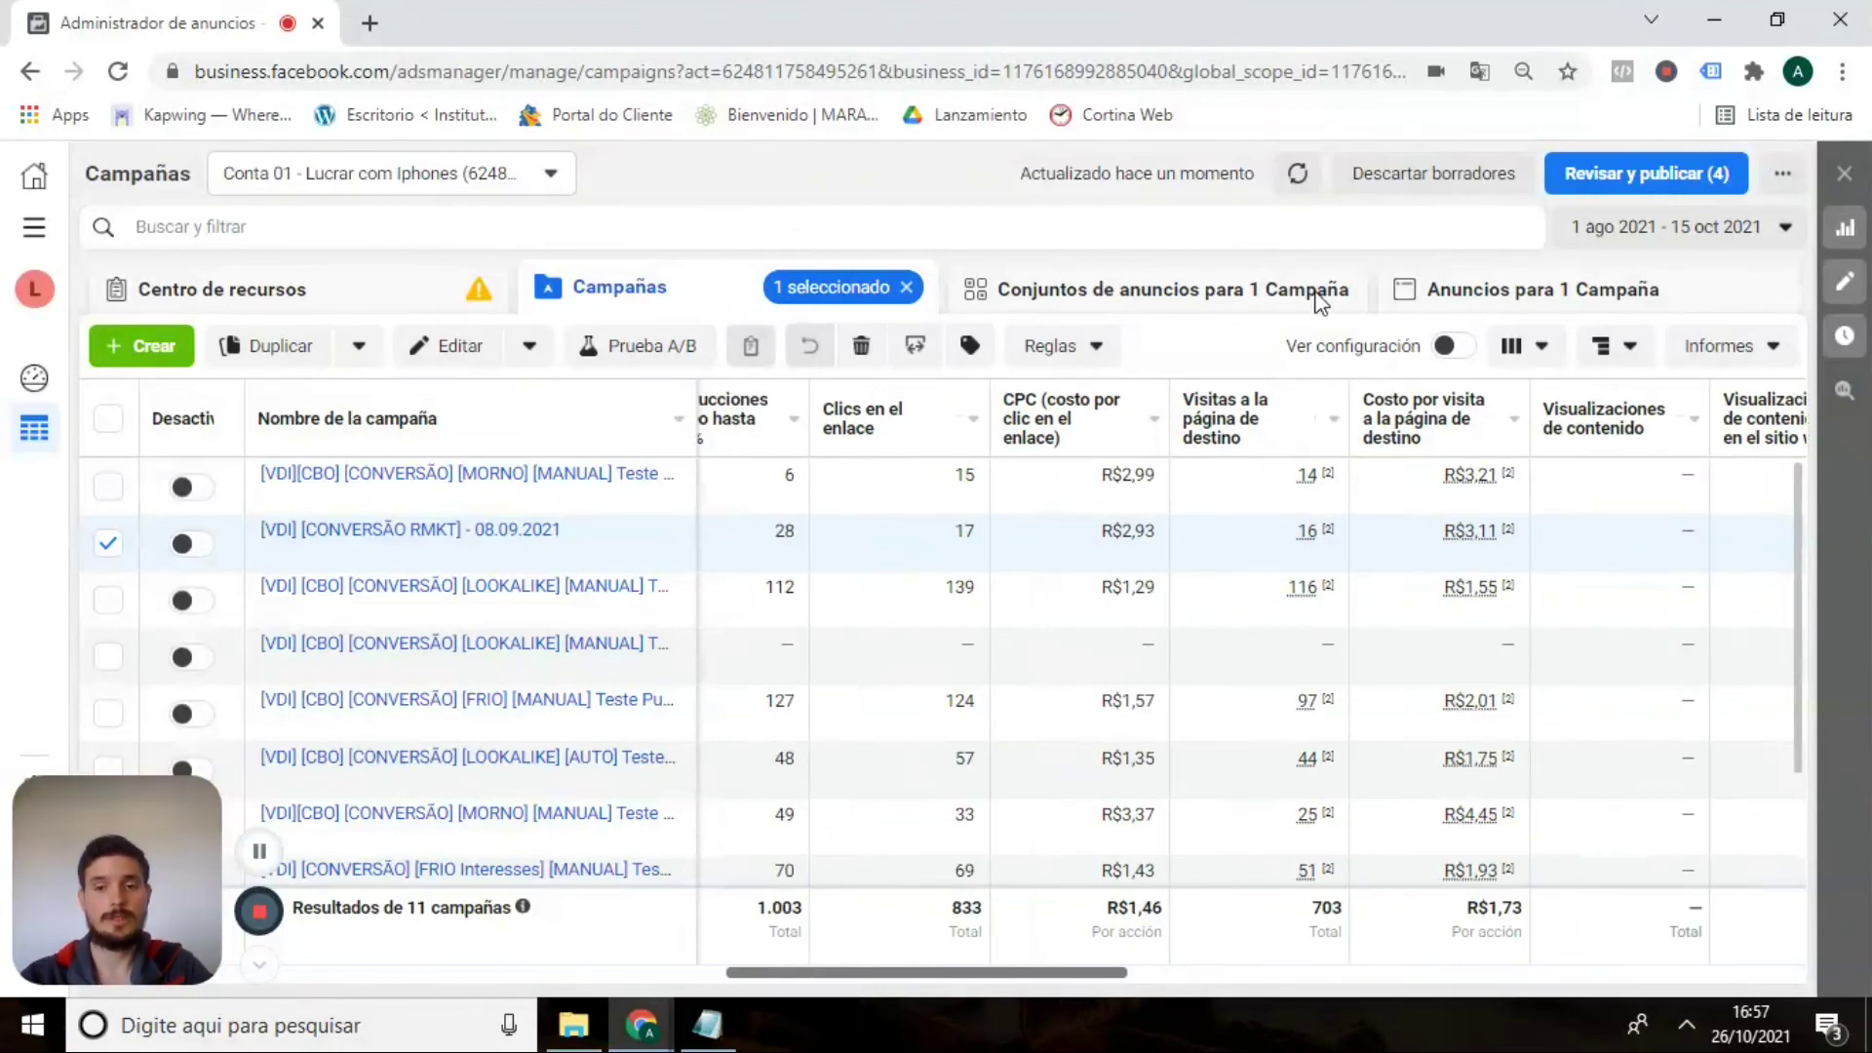
scroll(1265, 439, right, 1)
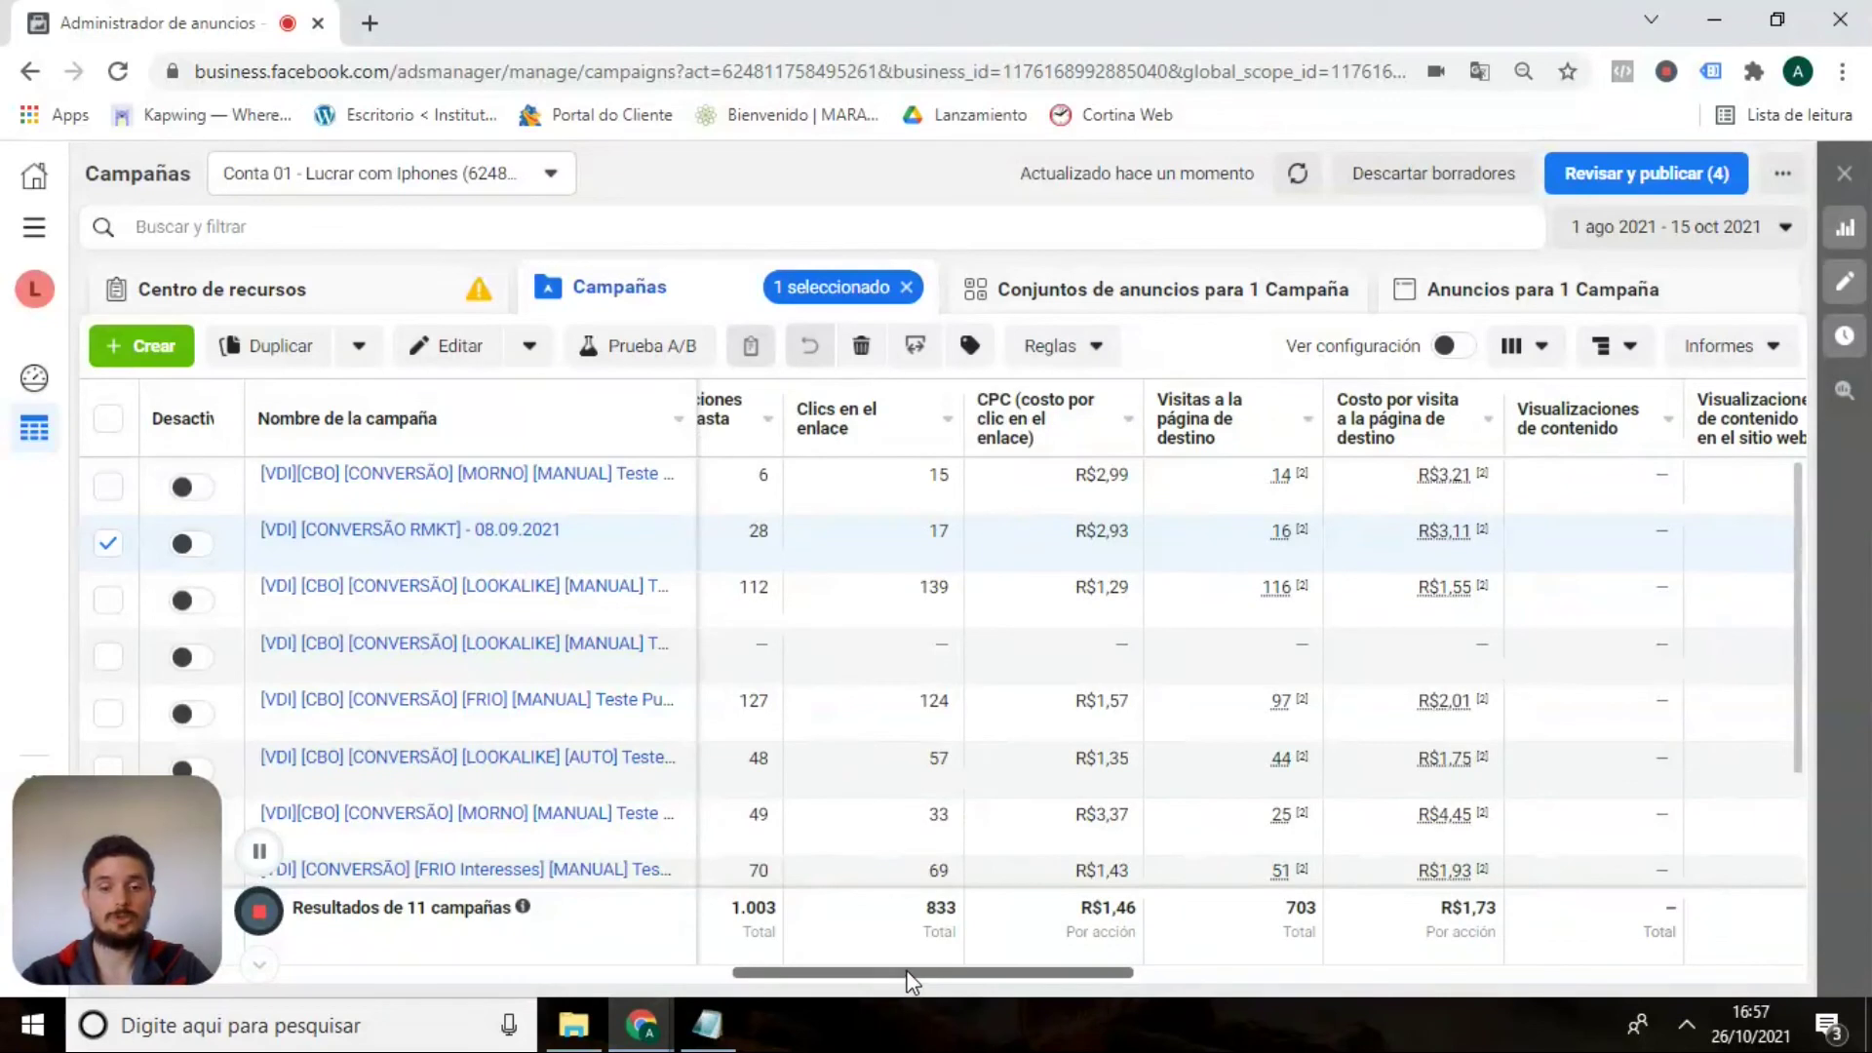
drag(909, 980, 869, 975)
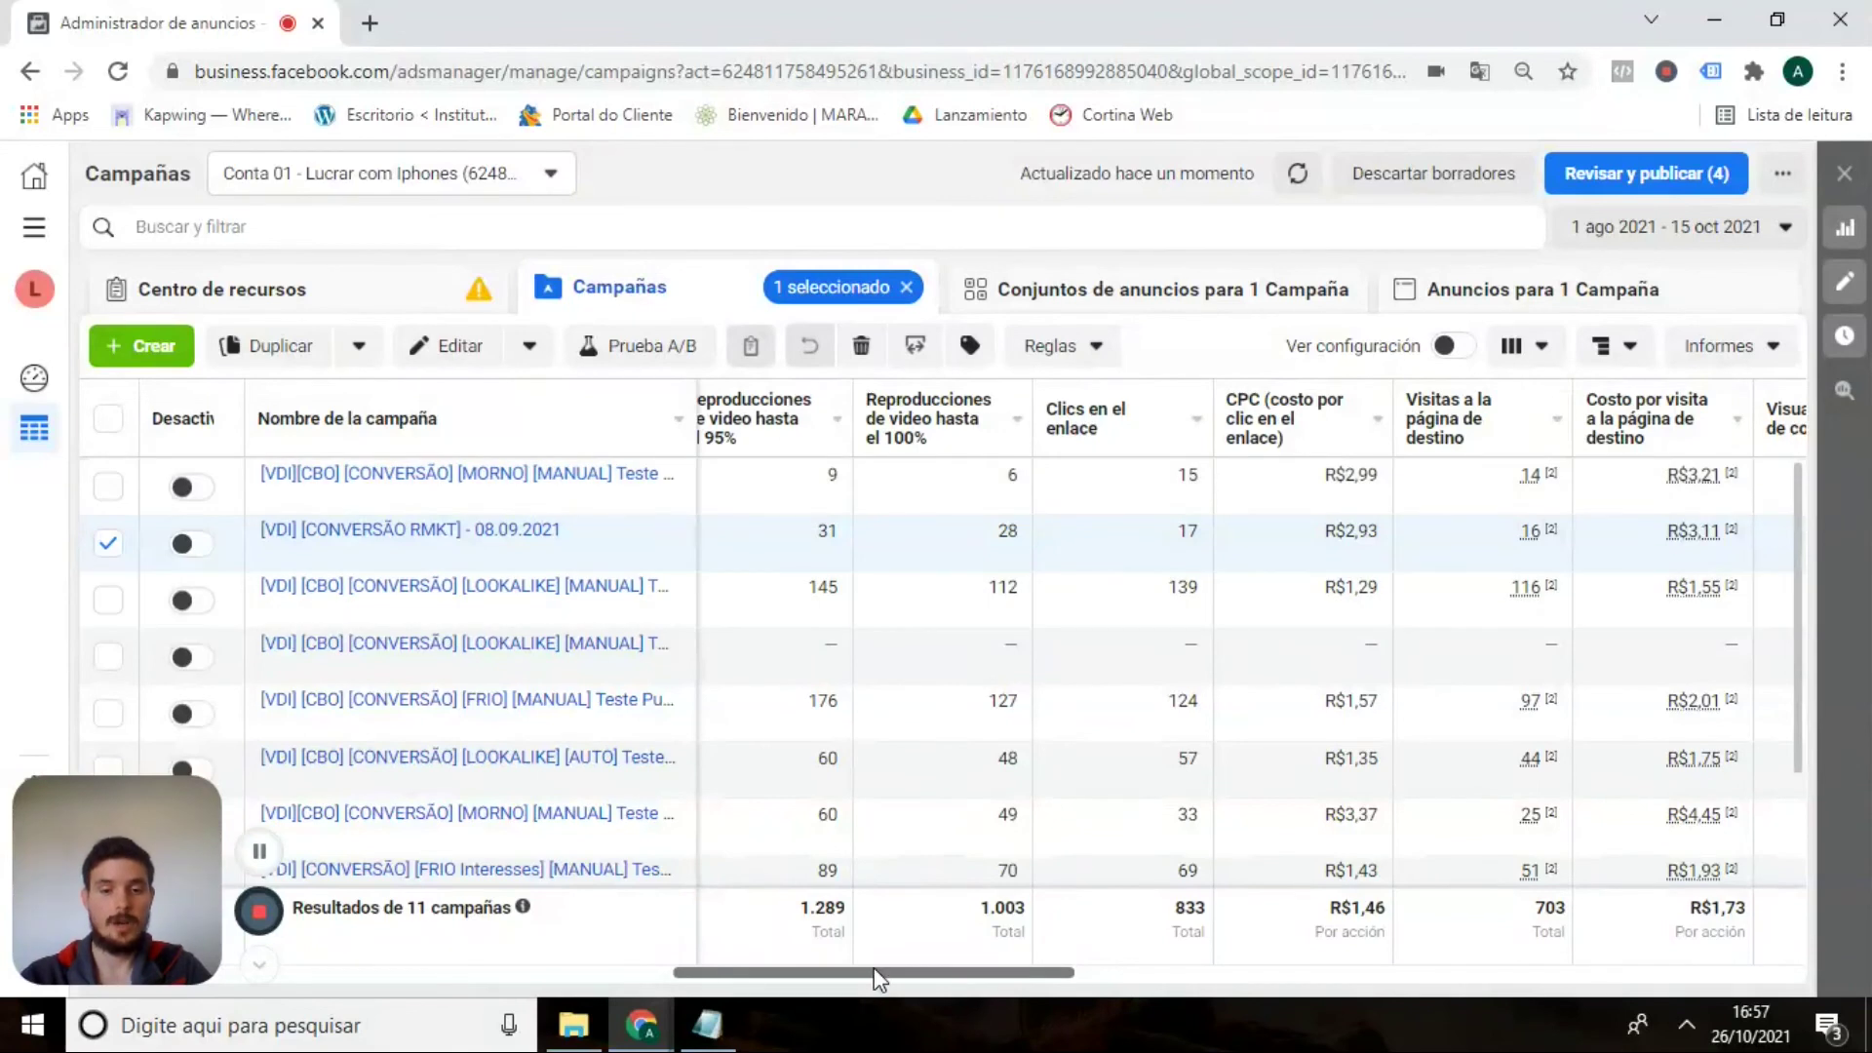
drag(874, 975, 892, 977)
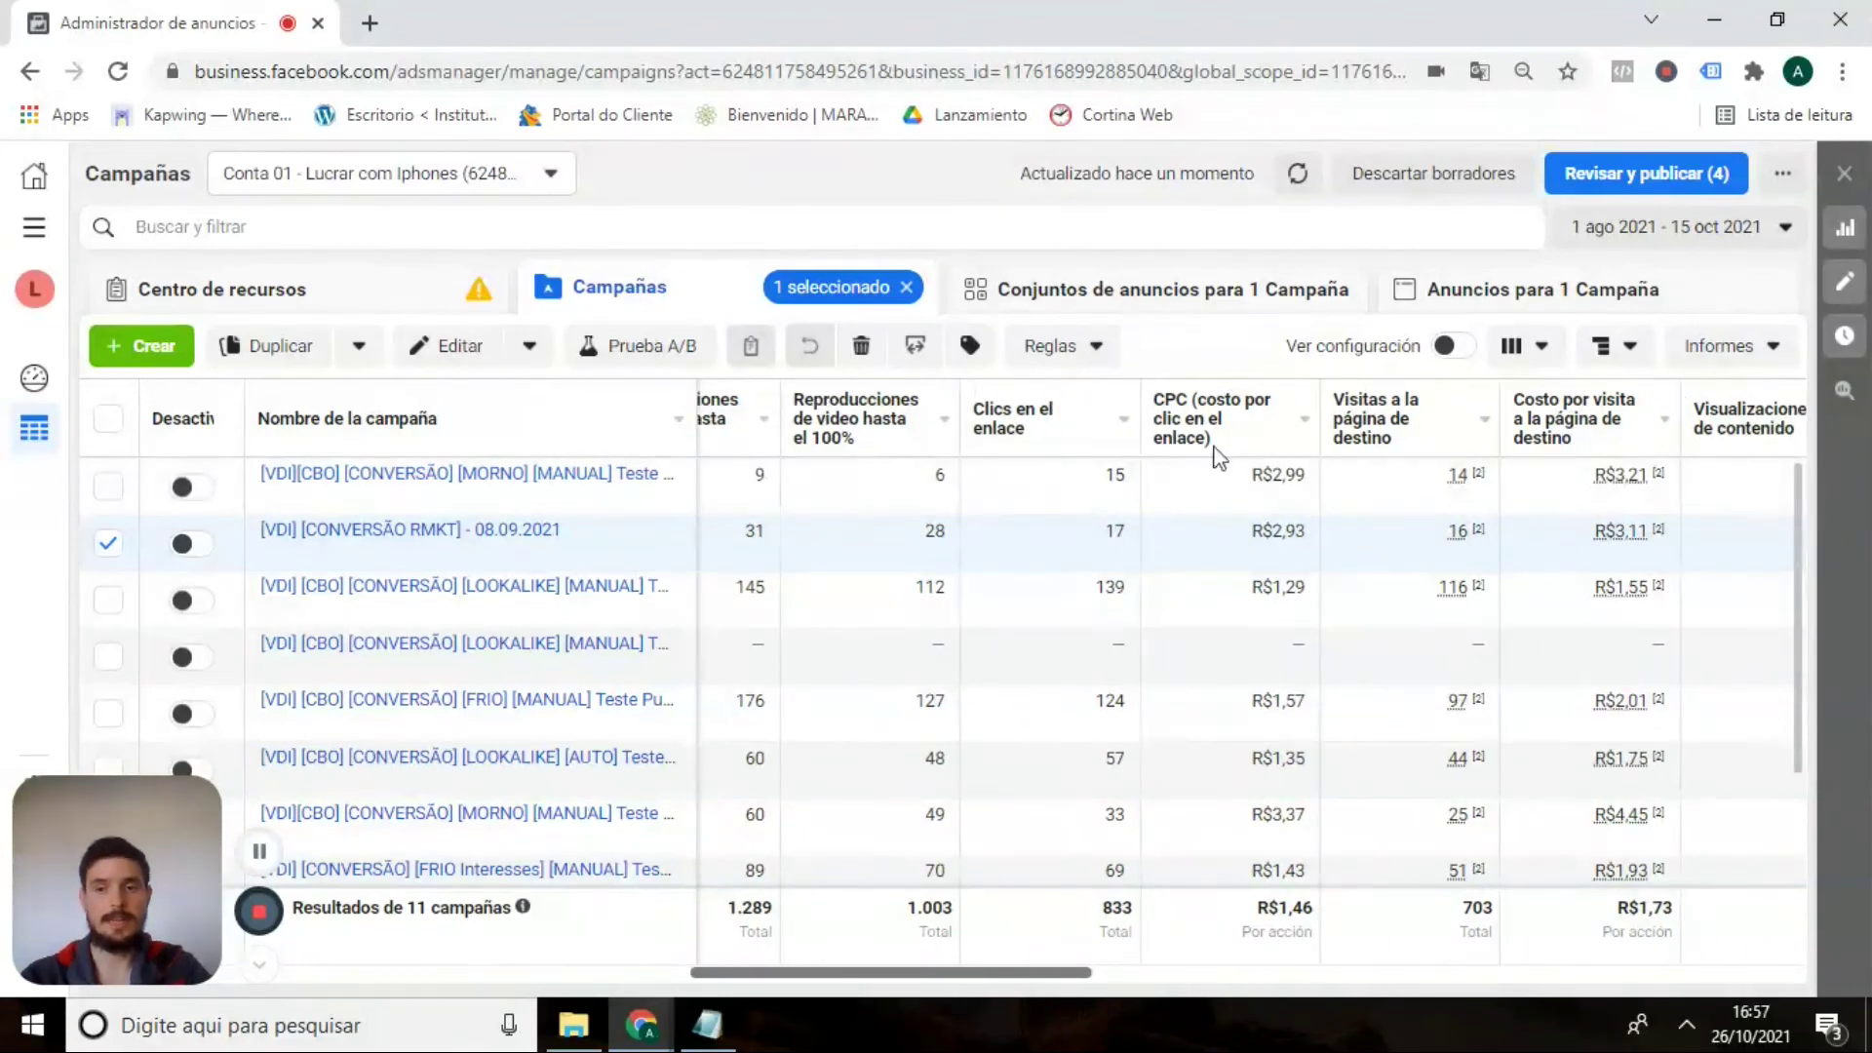
mouse_move(1482, 488)
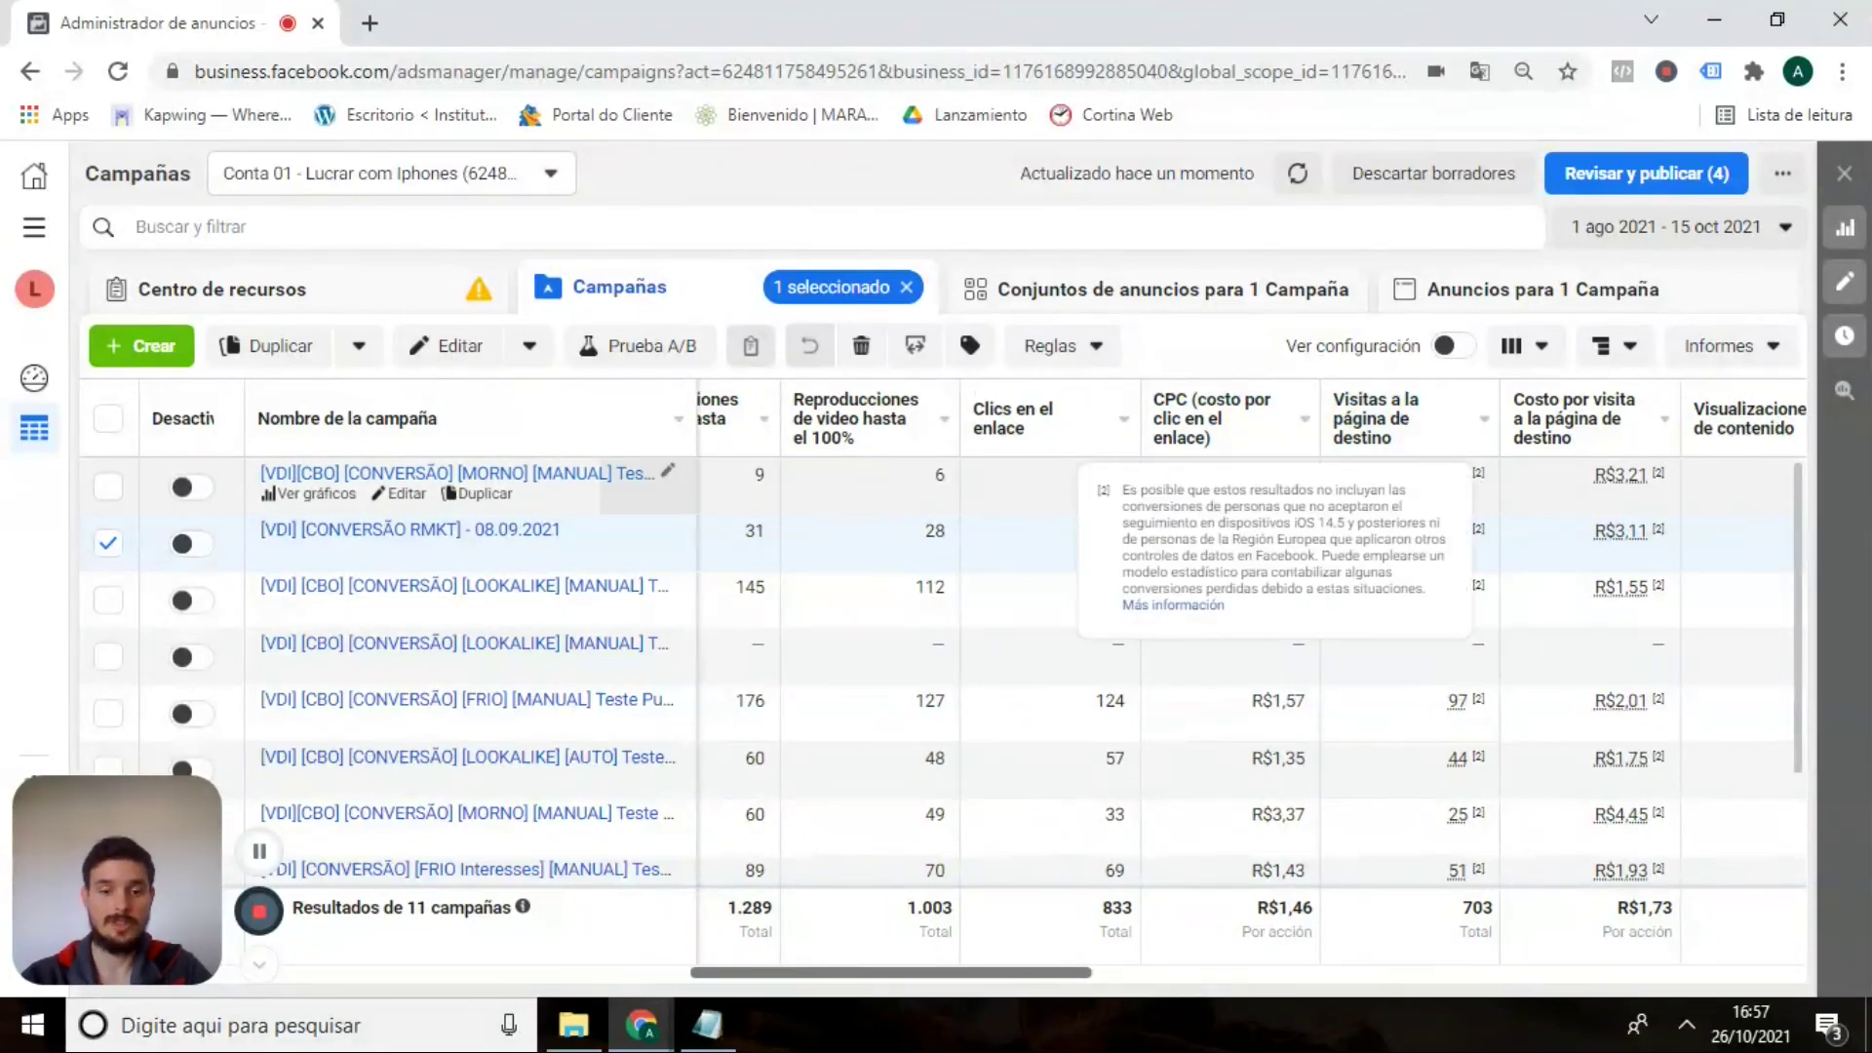
drag(857, 978, 802, 973)
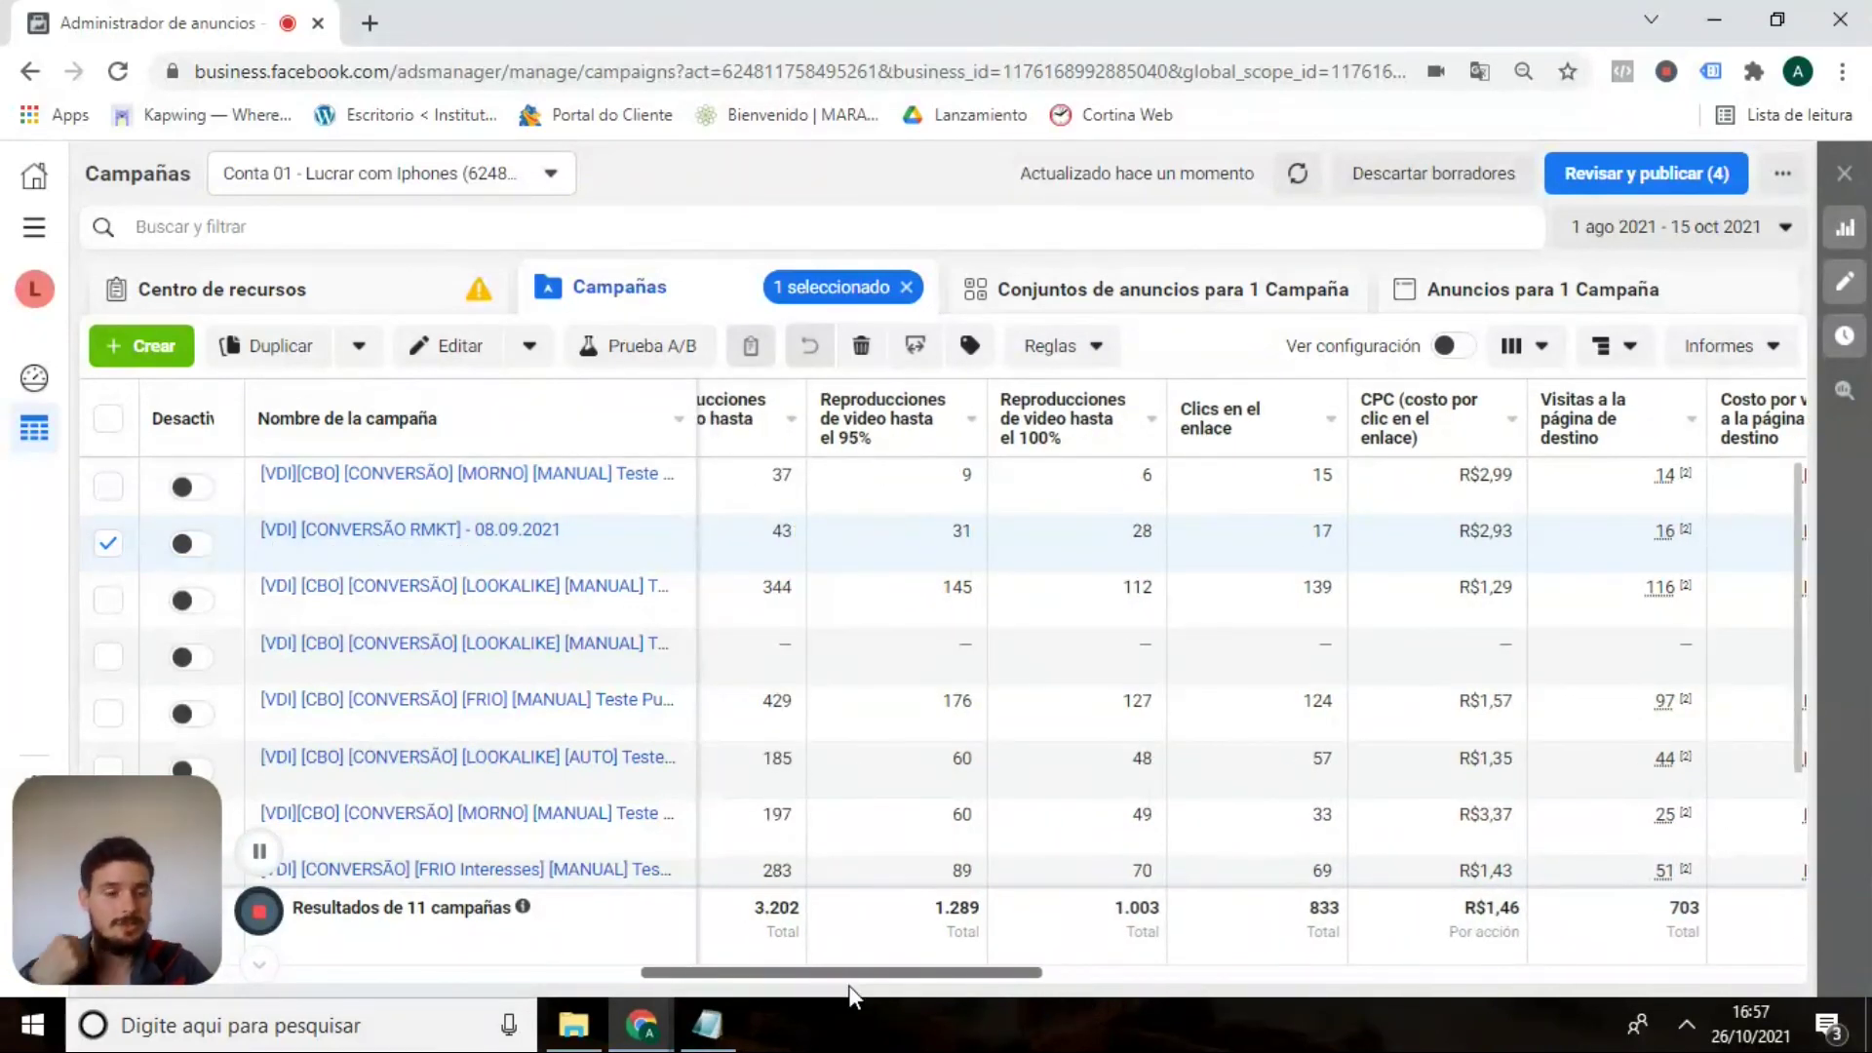
scroll(848, 990, right, 1)
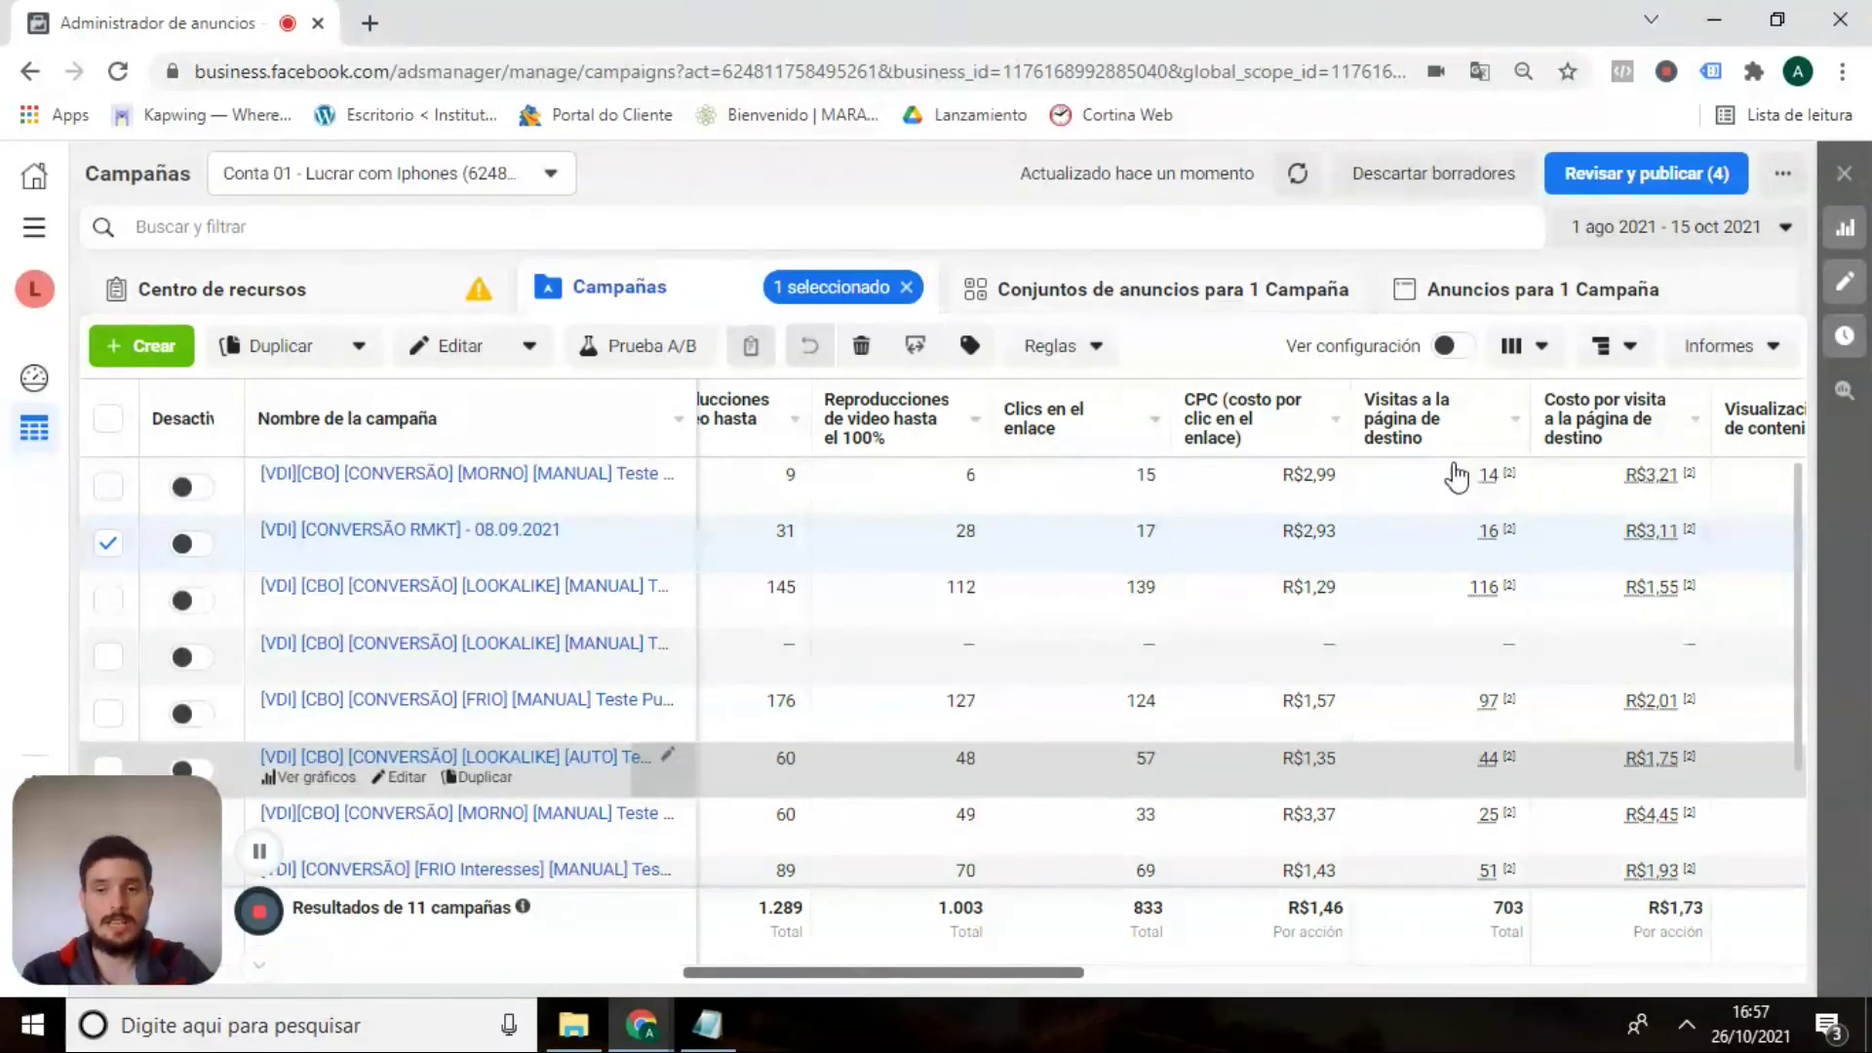
mouse_move(1492, 488)
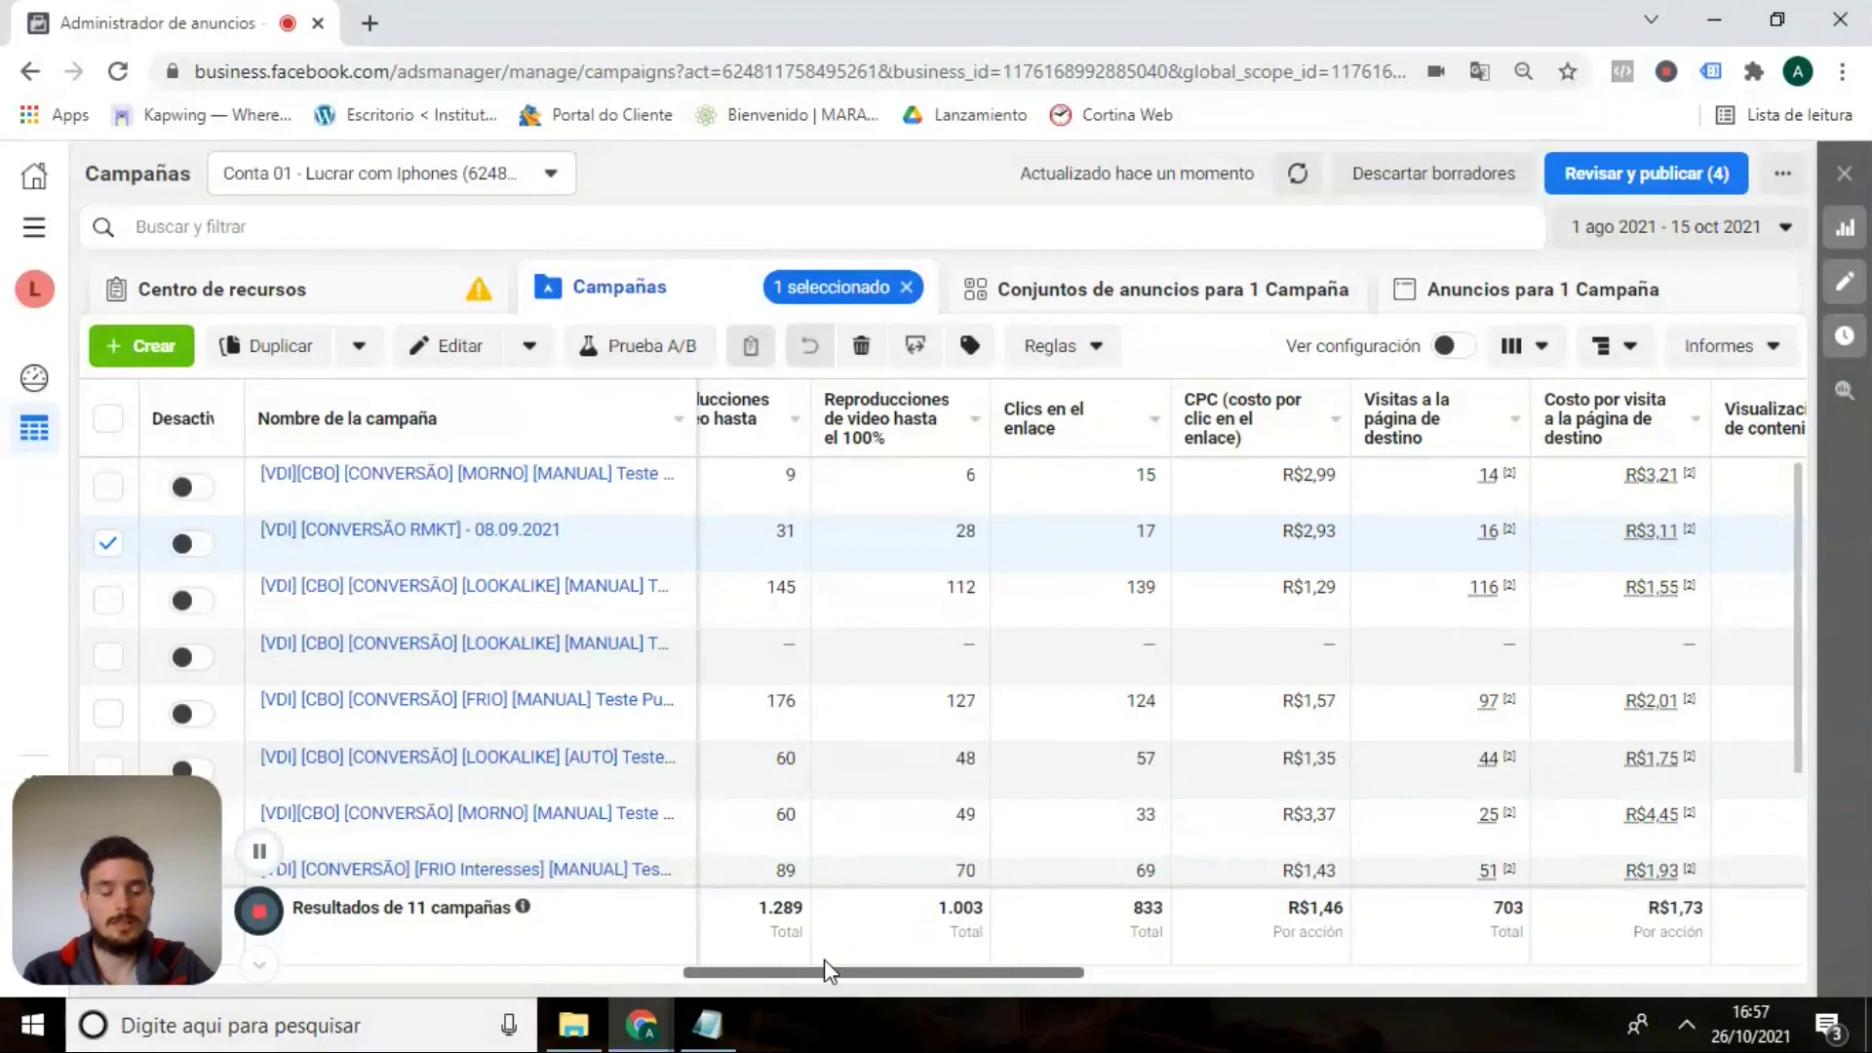
mouse_move(877, 979)
mouse_down()
mouse_move(975, 957)
mouse_move(1040, 980)
mouse_move(851, 967)
mouse_up()
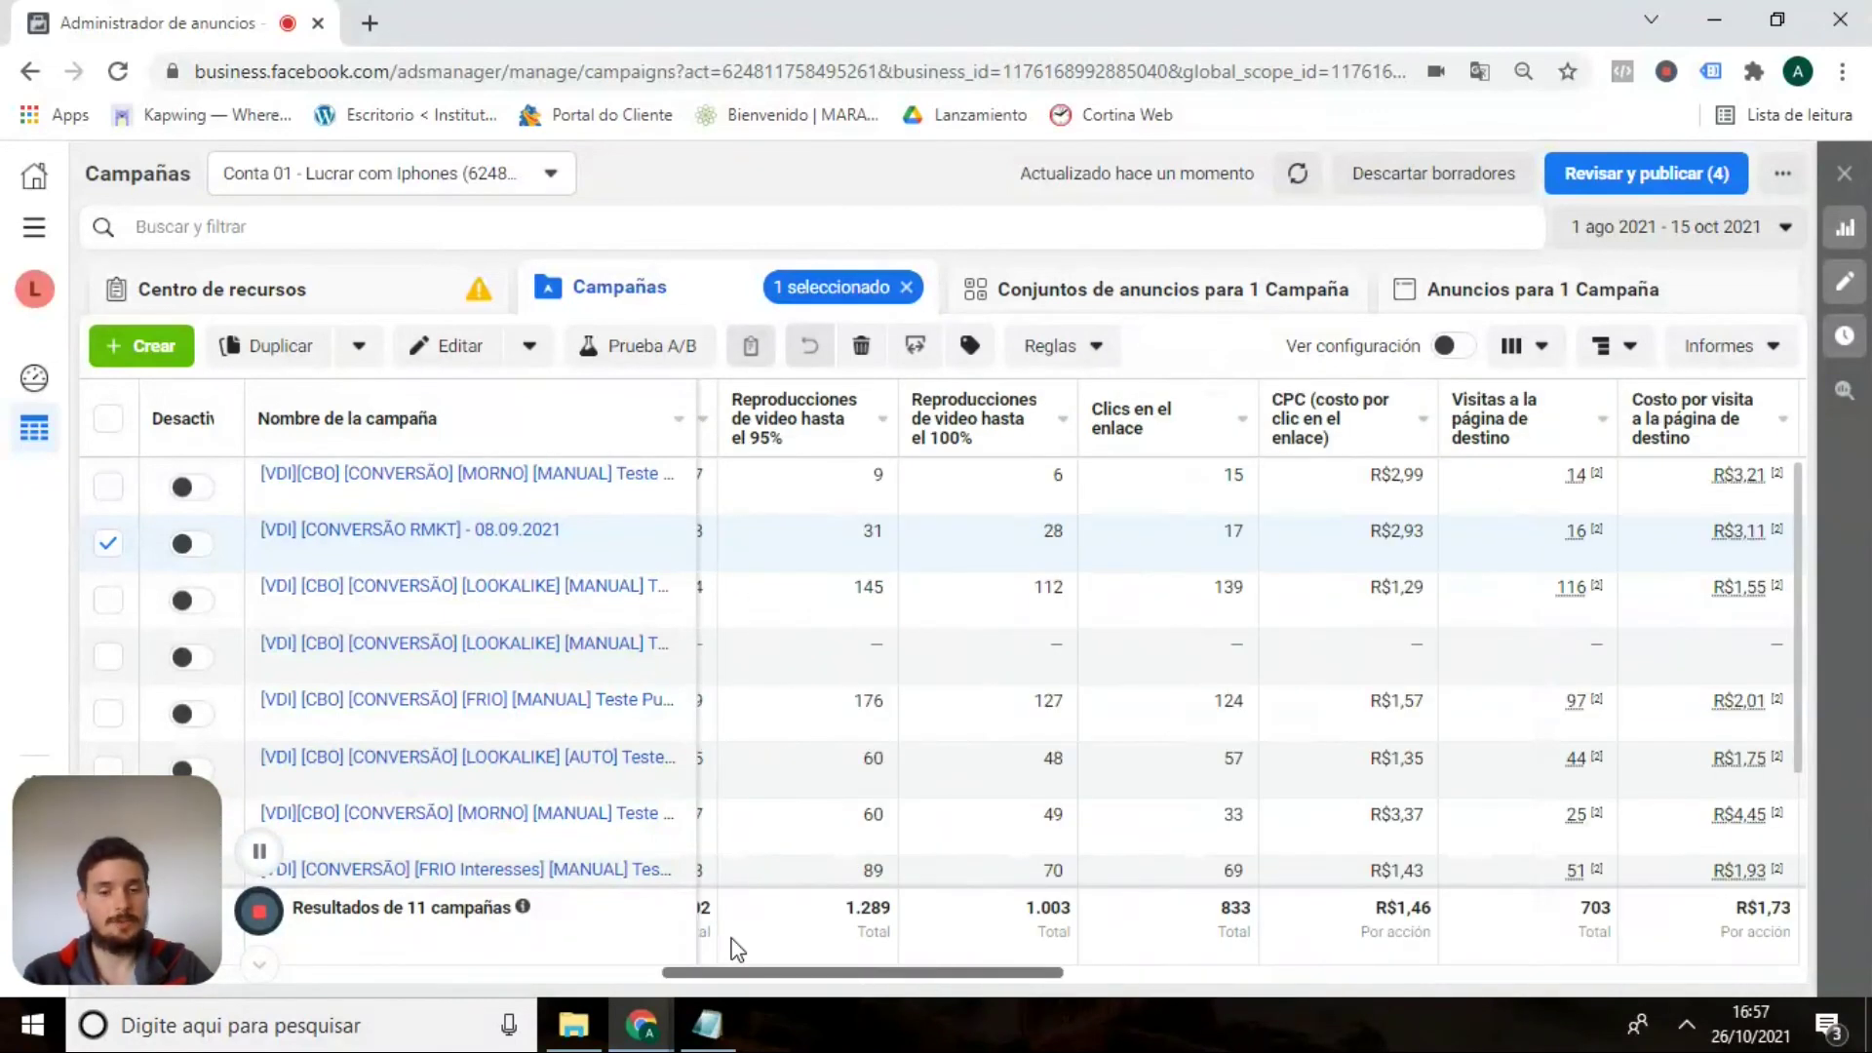
Review the early funnel columns, from Resultados and Importe gastado through the video playback percentages.
click(622, 983)
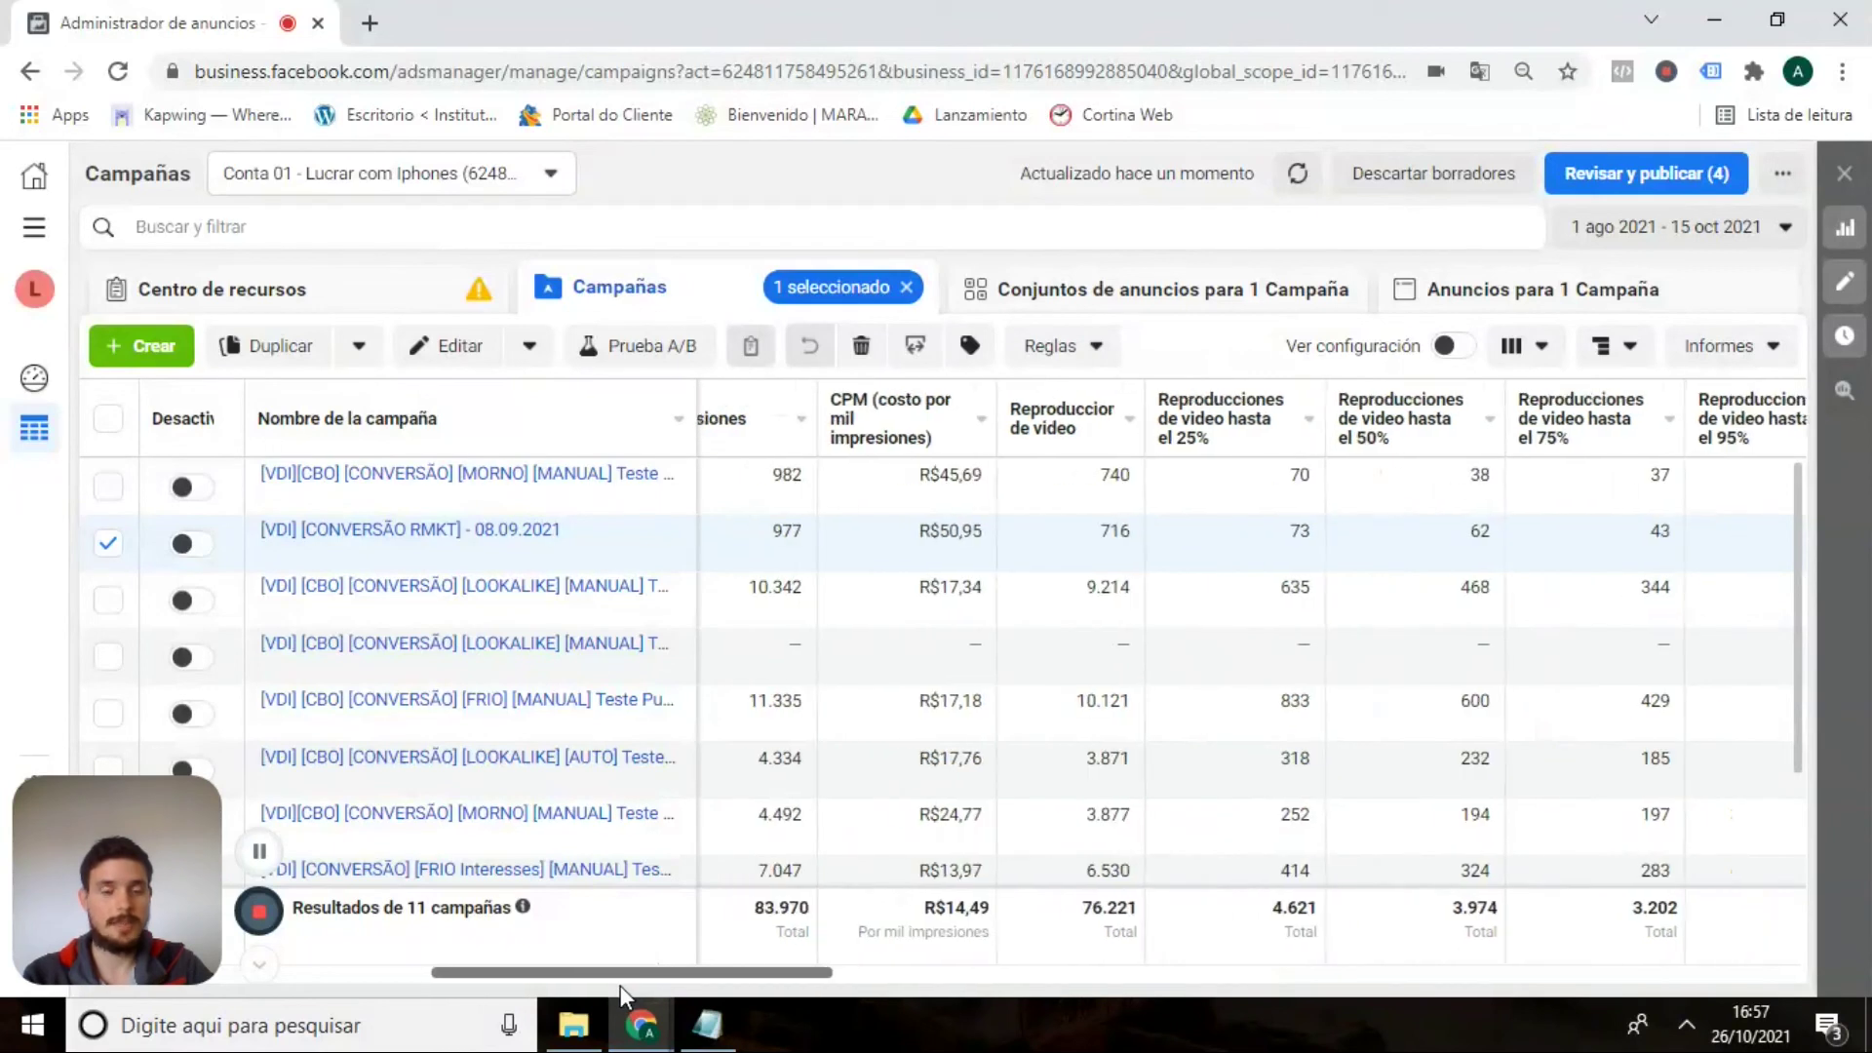
scroll(635, 985, right, 3)
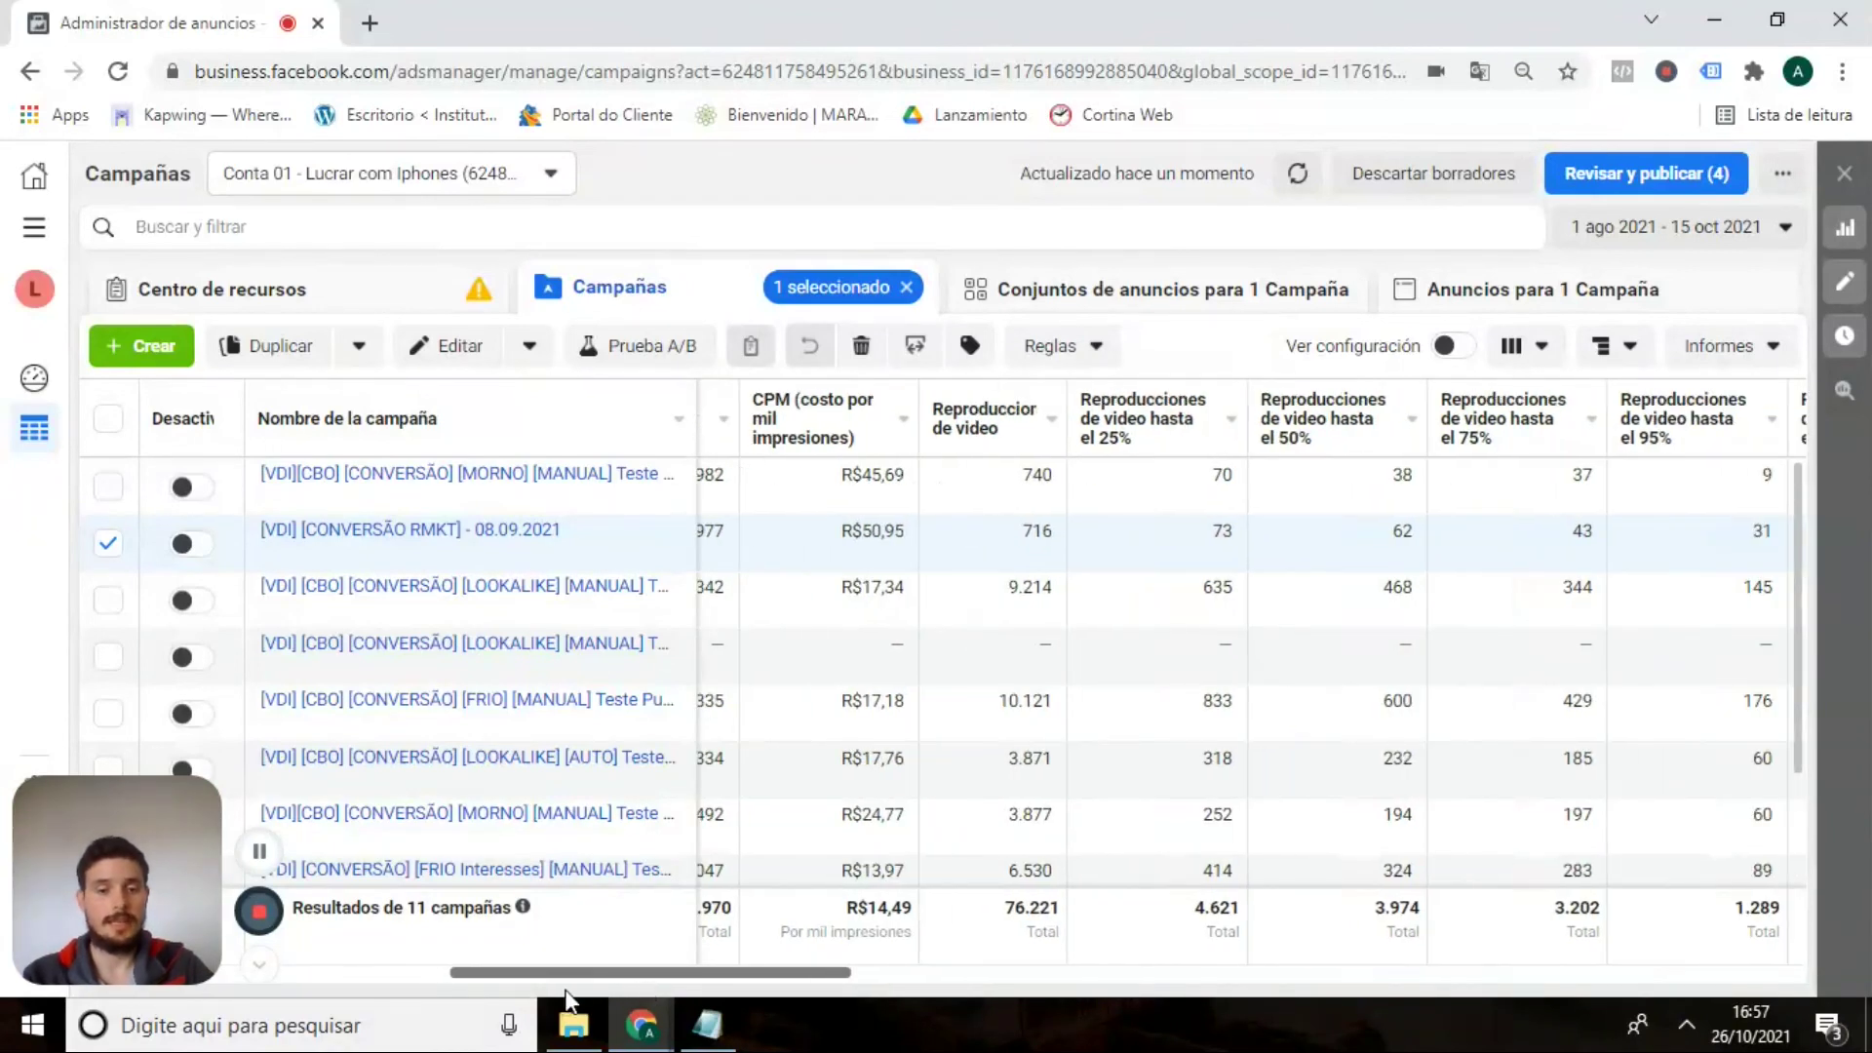
scroll(409, 990, left, 5)
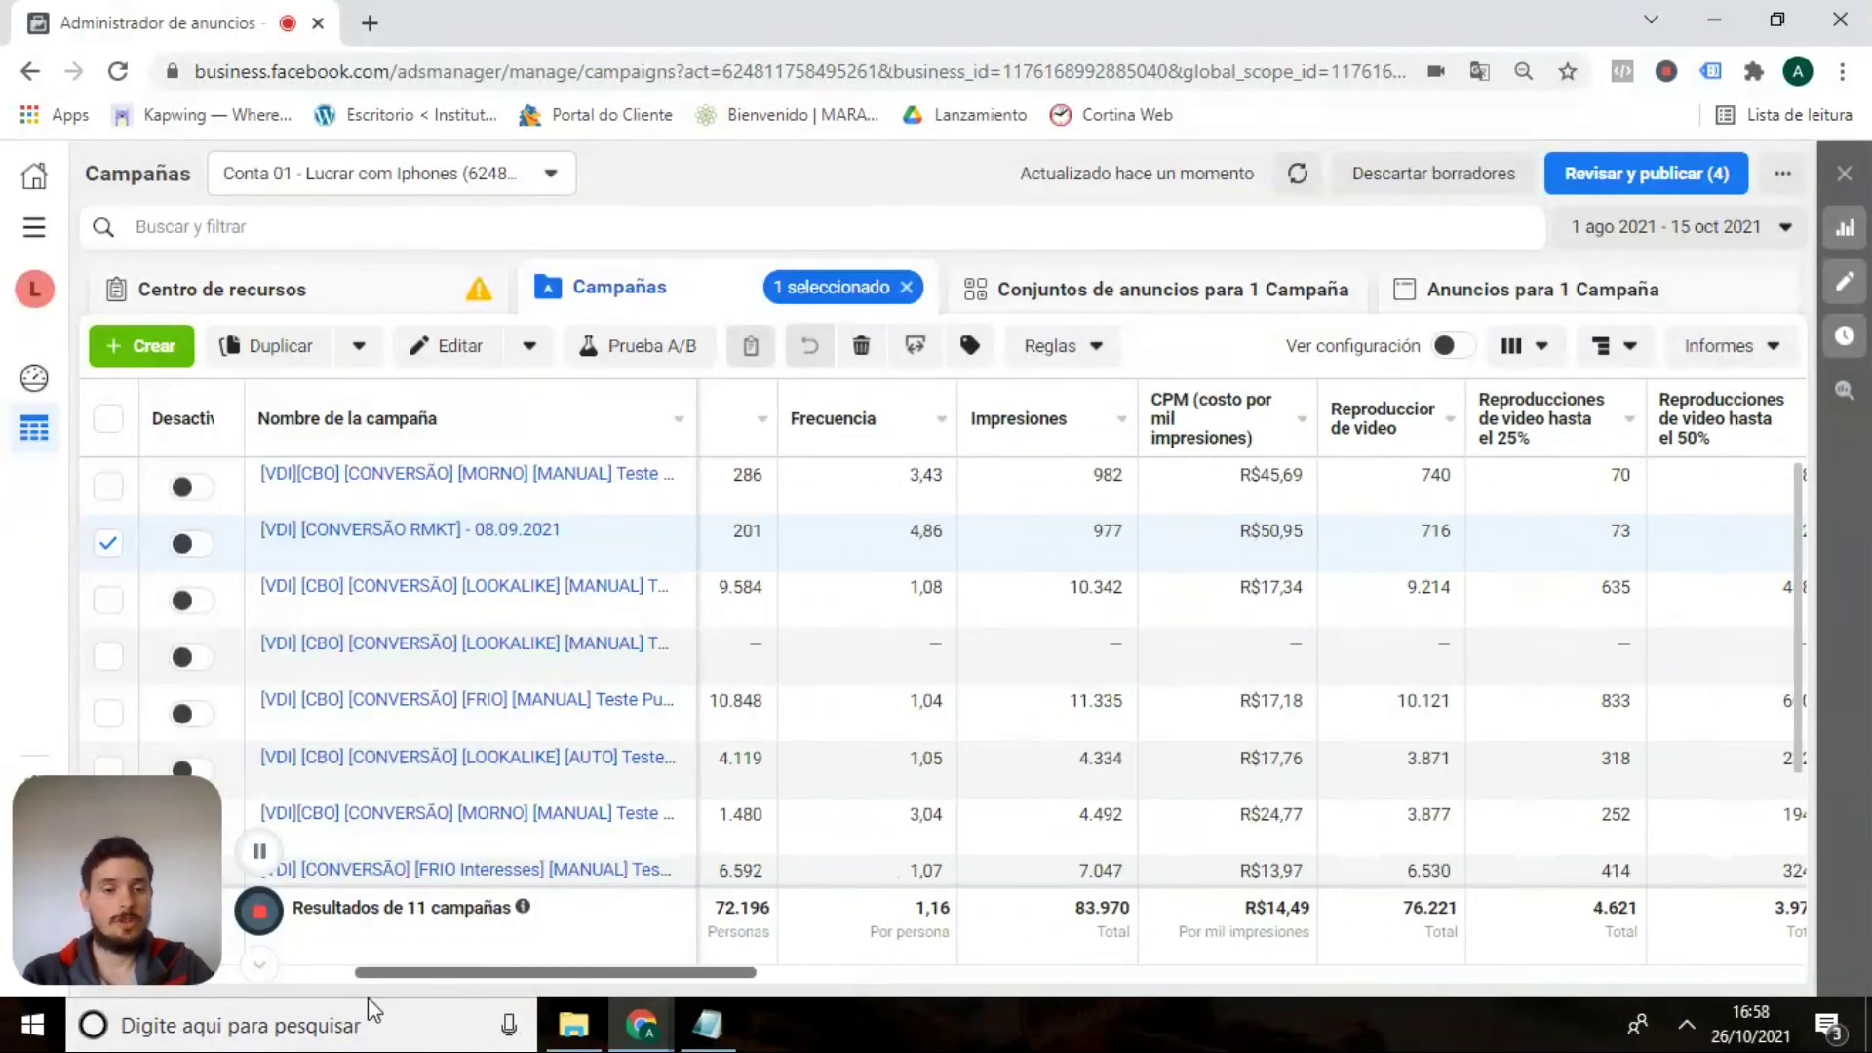
scroll(341, 987, left, 10)
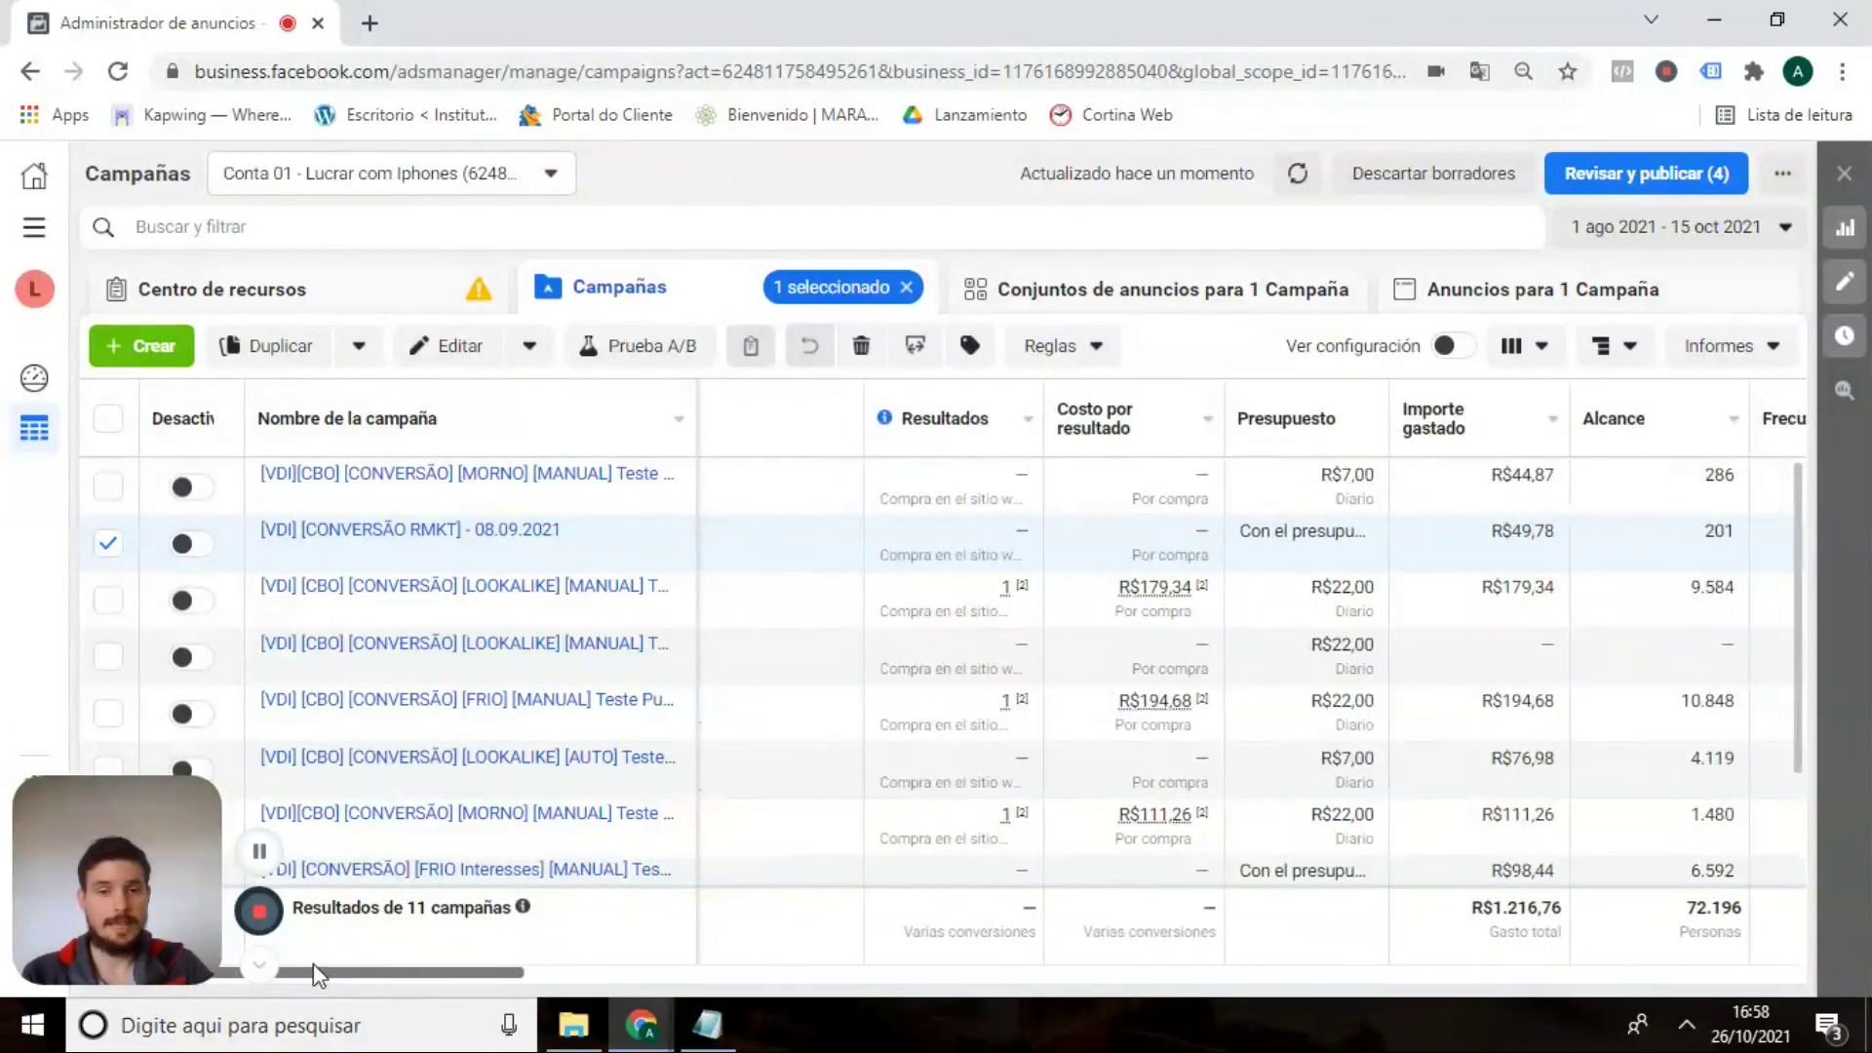
drag(315, 966, 591, 996)
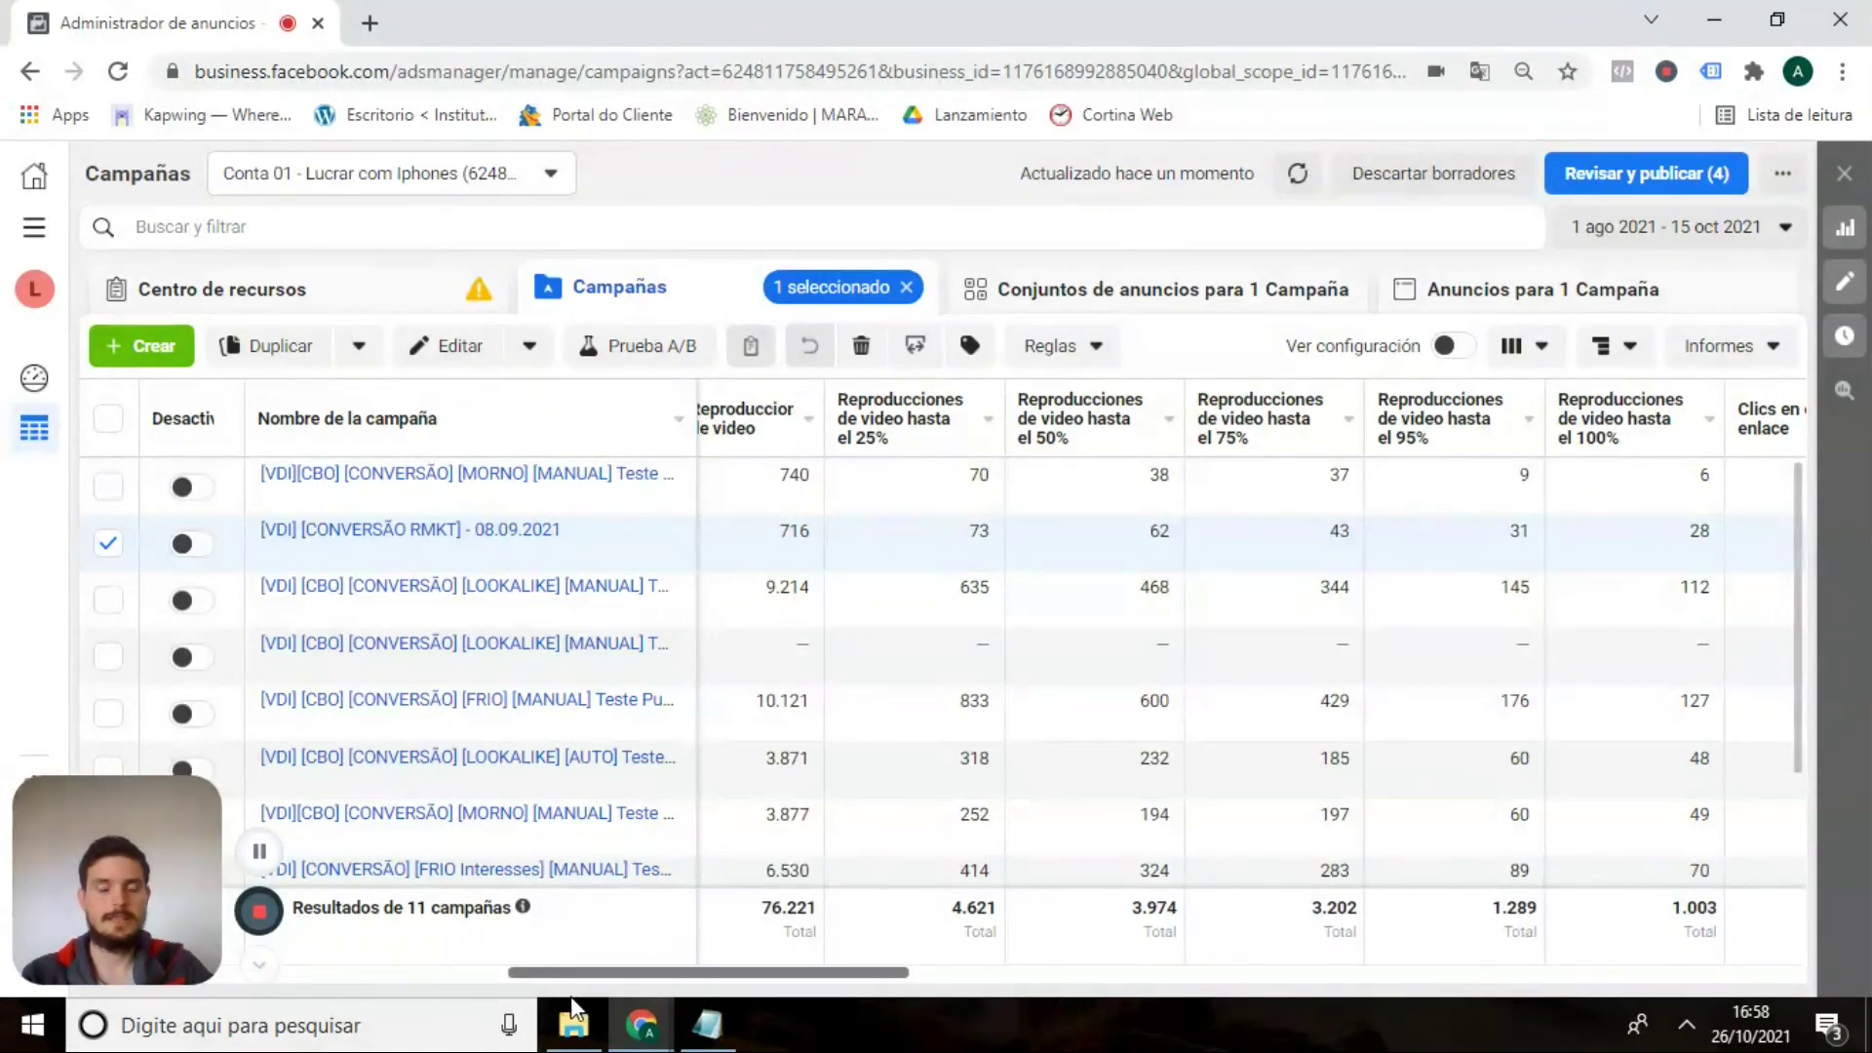
scroll(547, 985, left, 6)
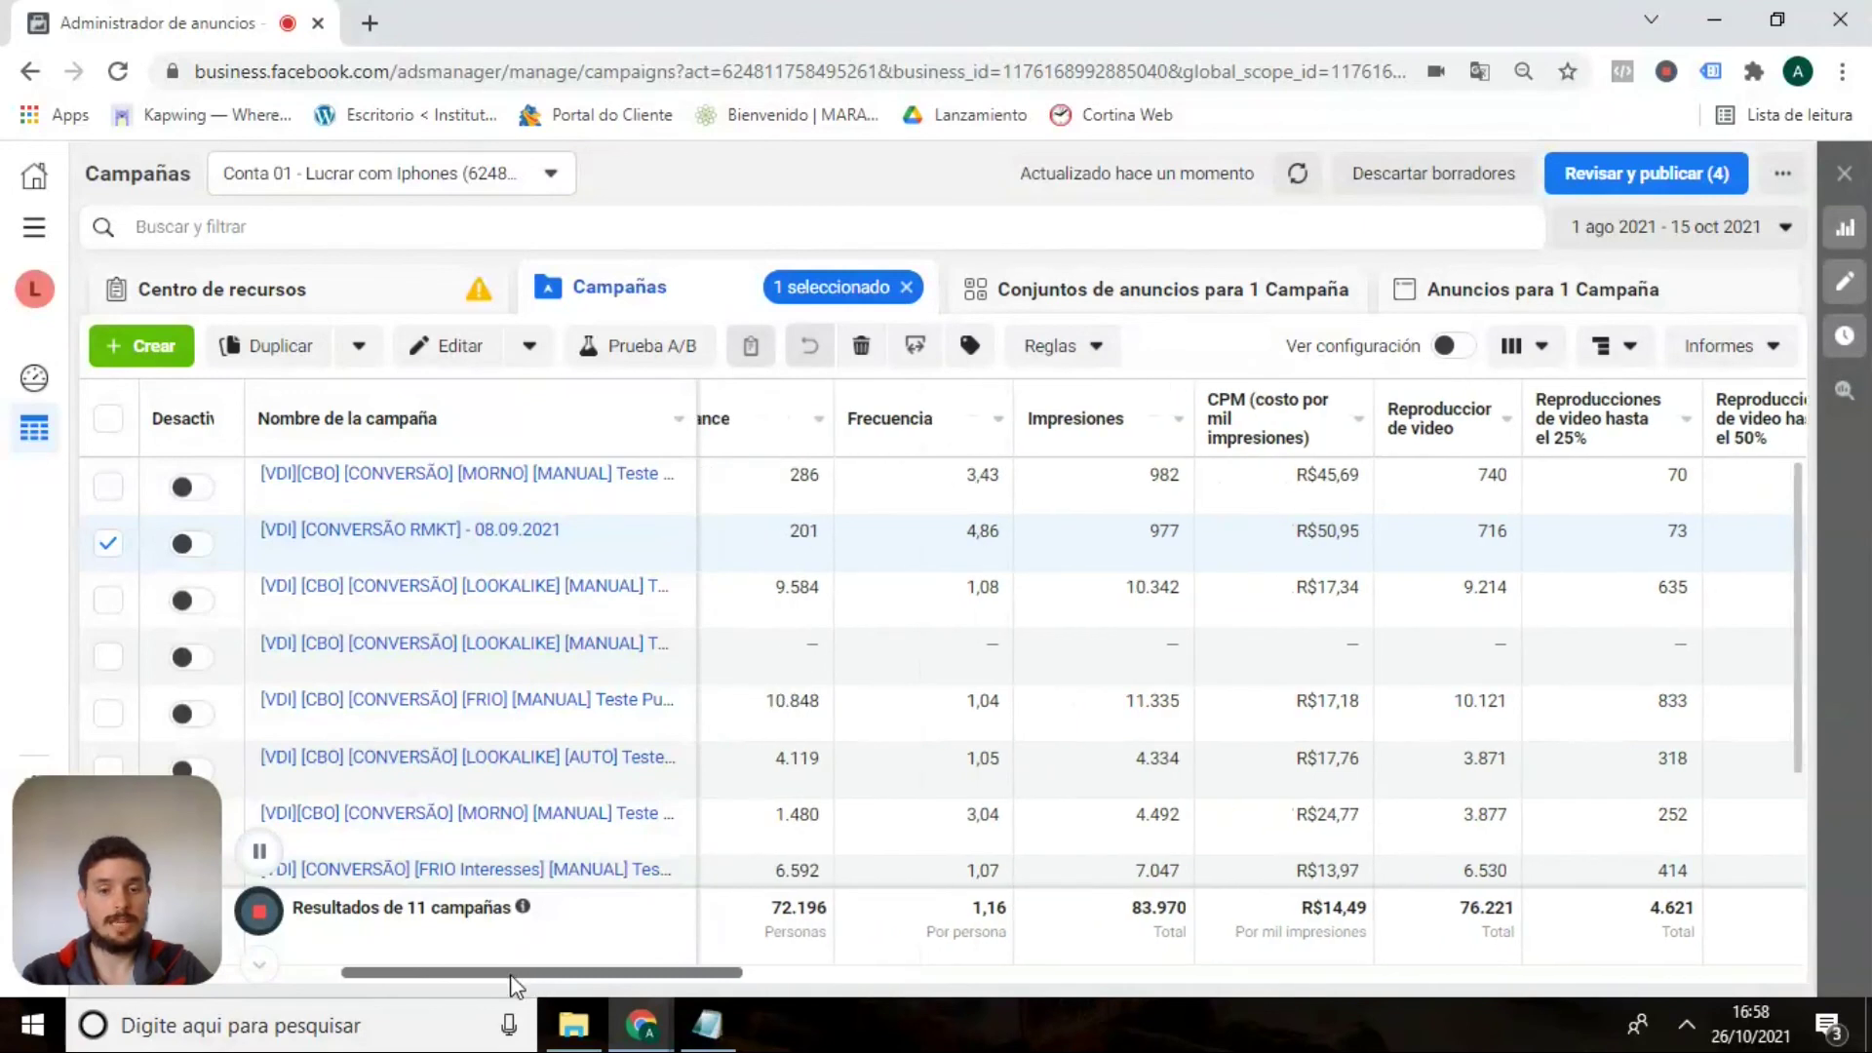
scroll(480, 971, left, 2)
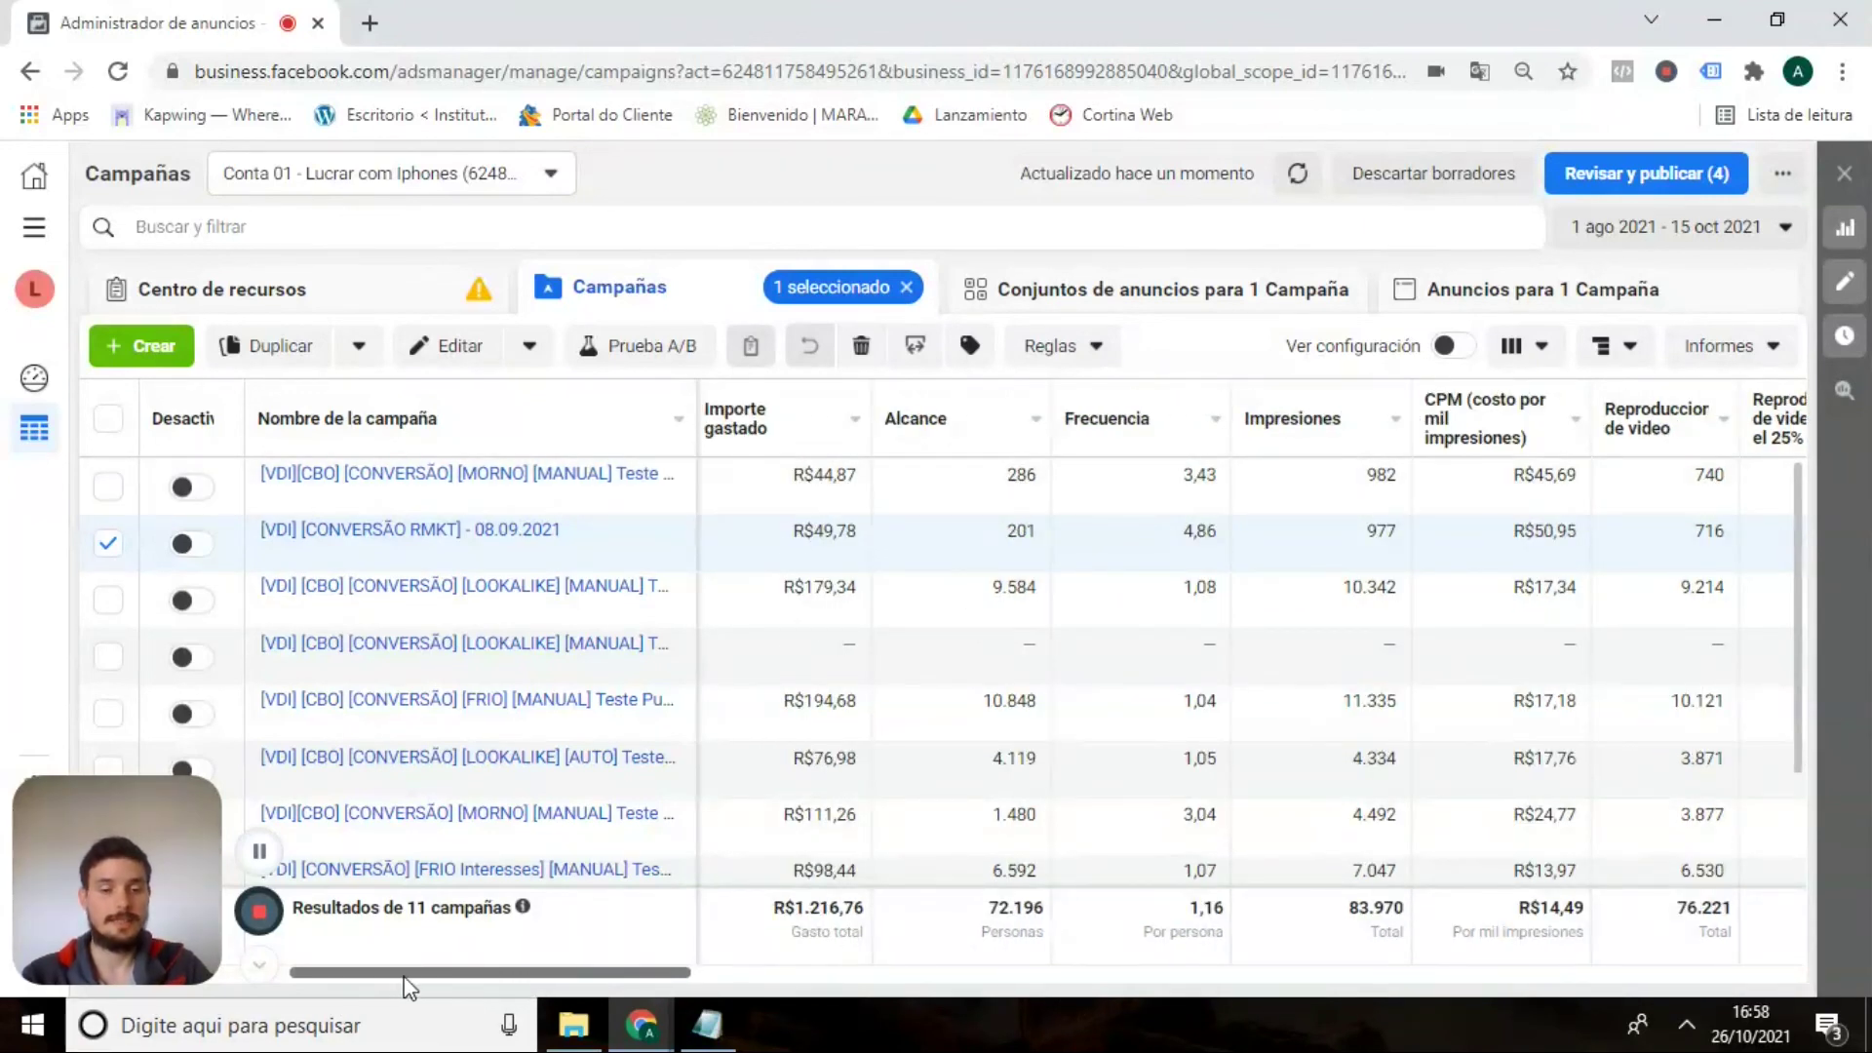
Follow the funnel from Importe gastado and Alcance through the video playback columns to Clics en el enlace.
drag(401, 974, 706, 940)
scroll(708, 944, right, 2)
scroll(722, 946, right, 1)
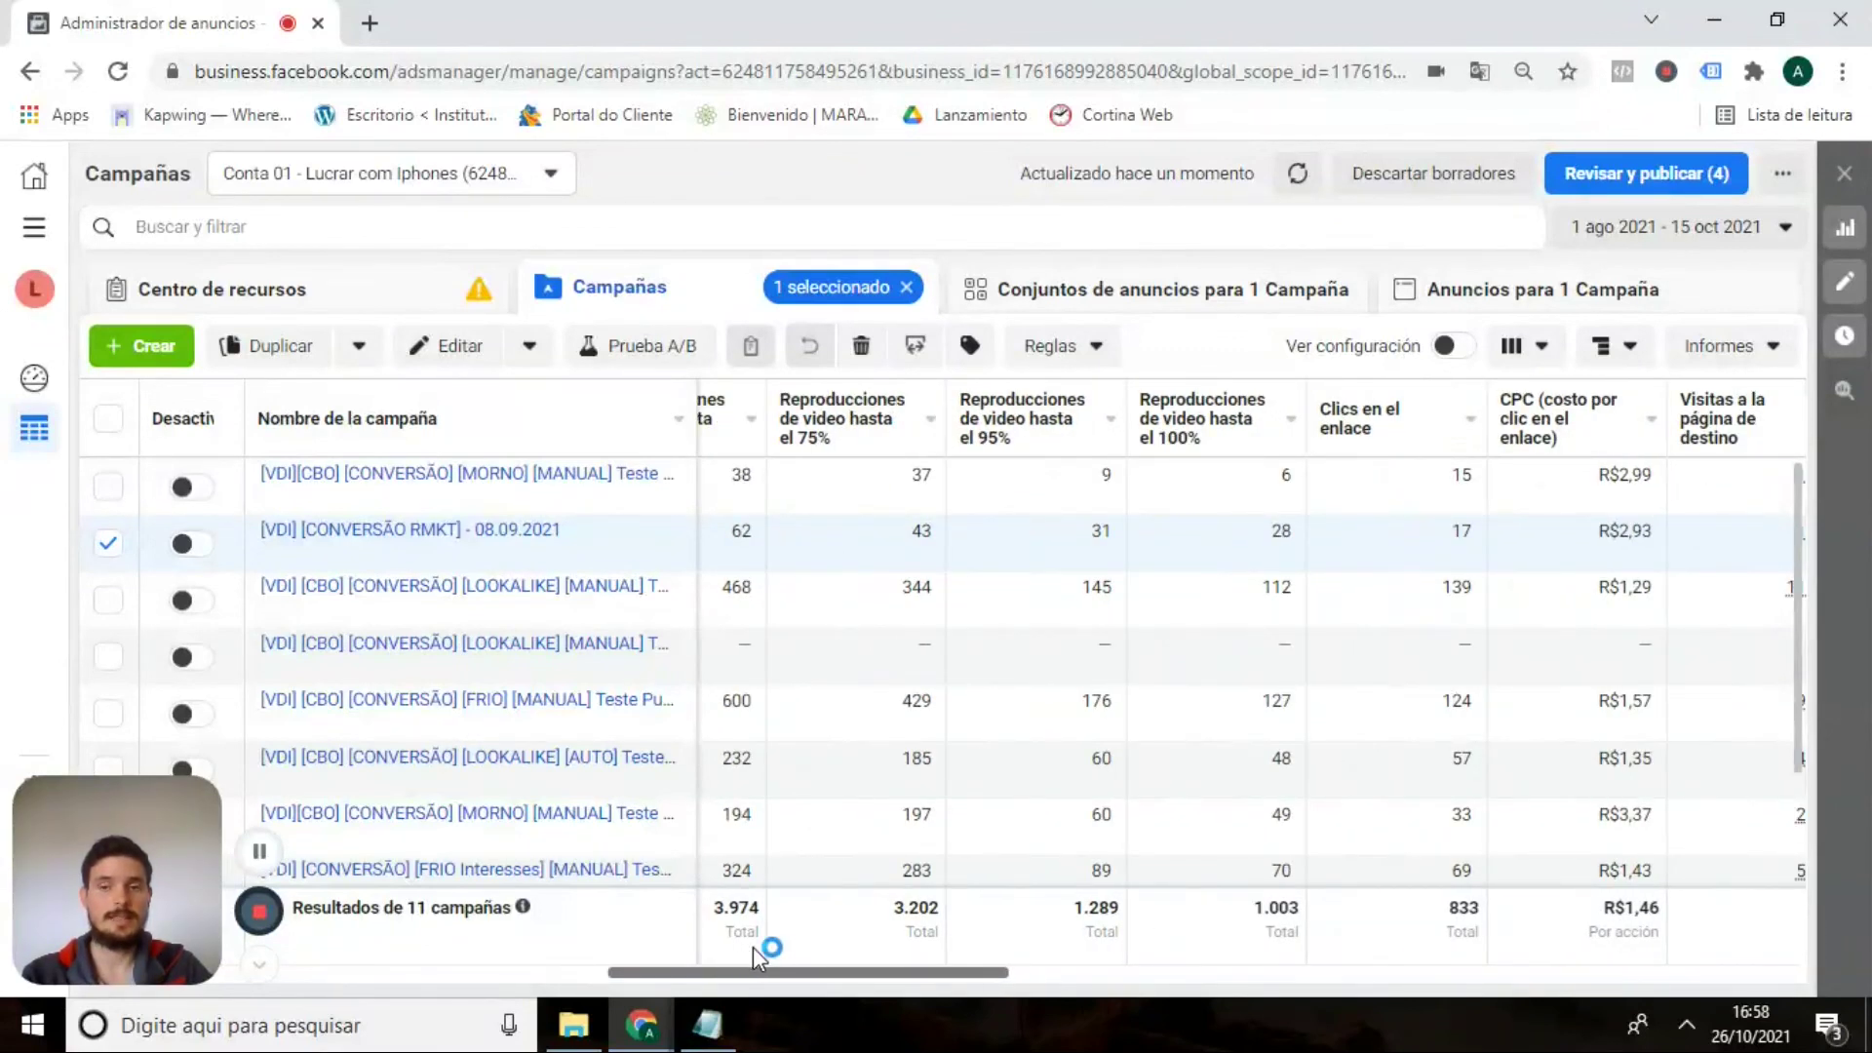
scroll(776, 956, right, 3)
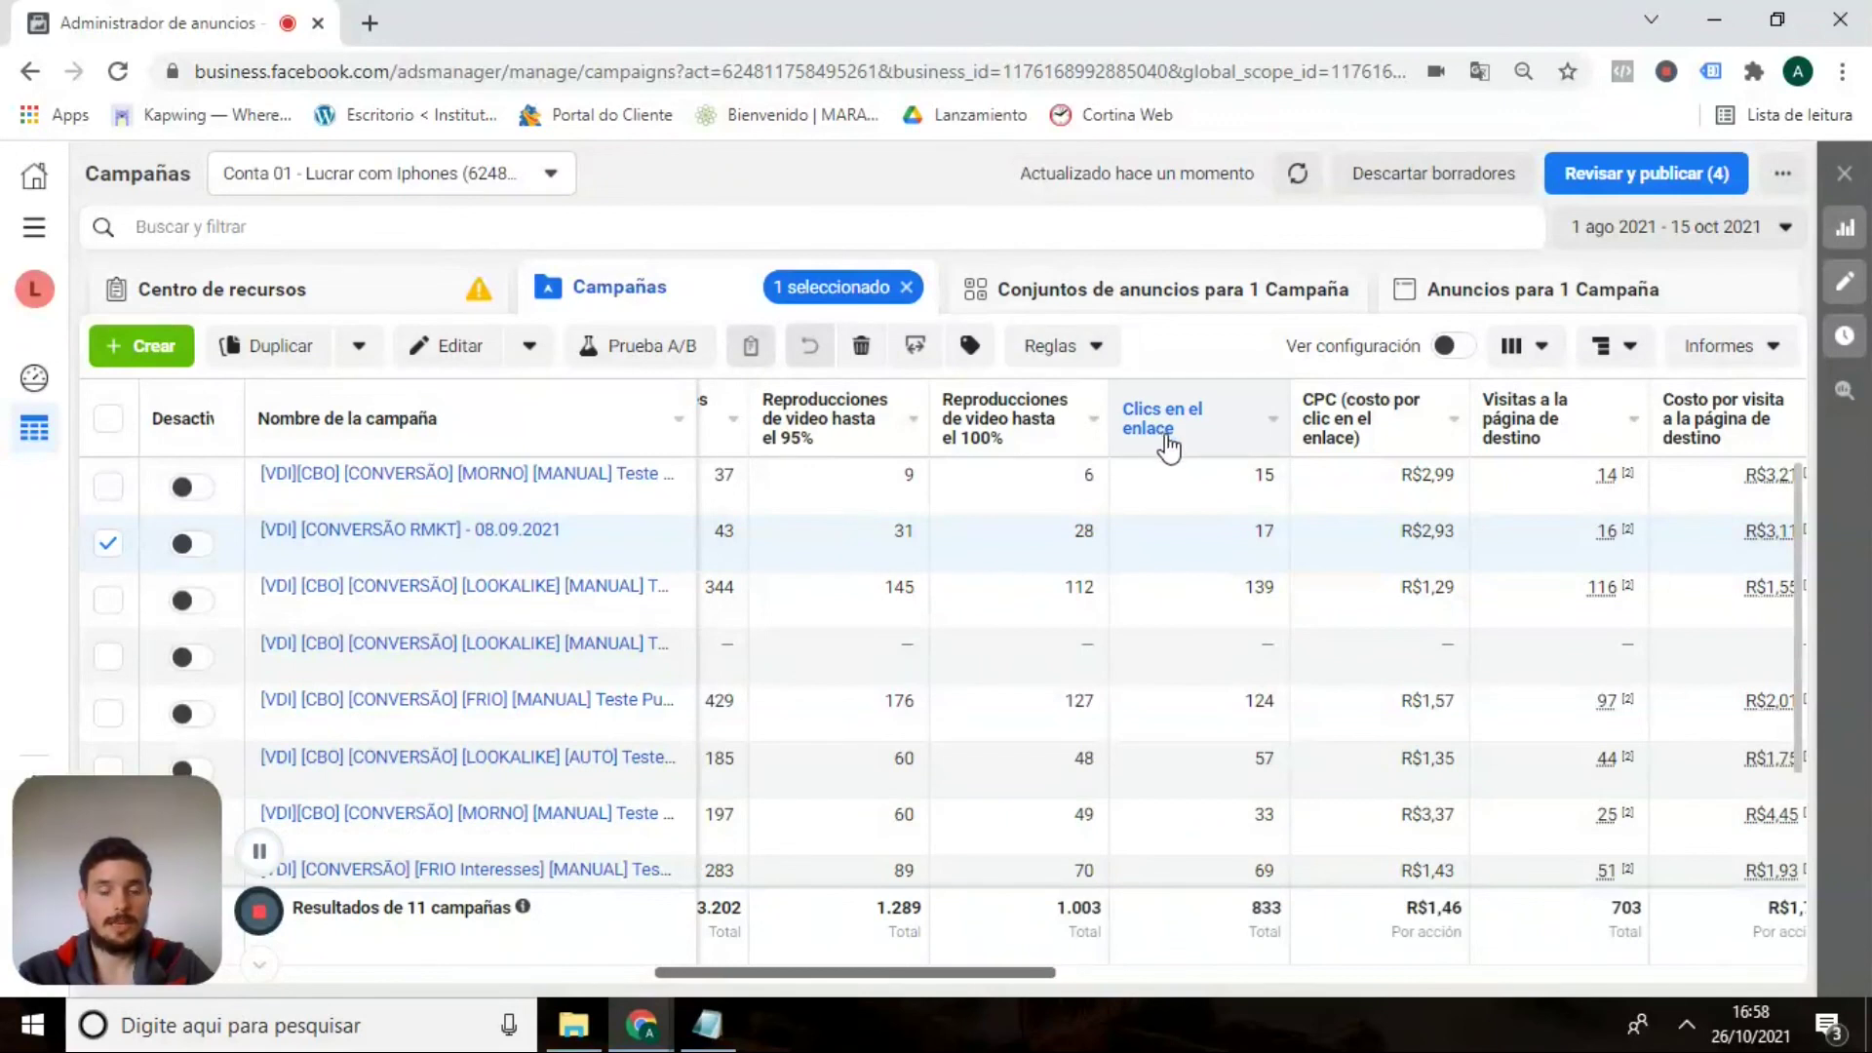
Examine the funnel stage from landing page visits and cost per visit to the Visualizaciones de contenido columns.
drag(810, 973, 909, 972)
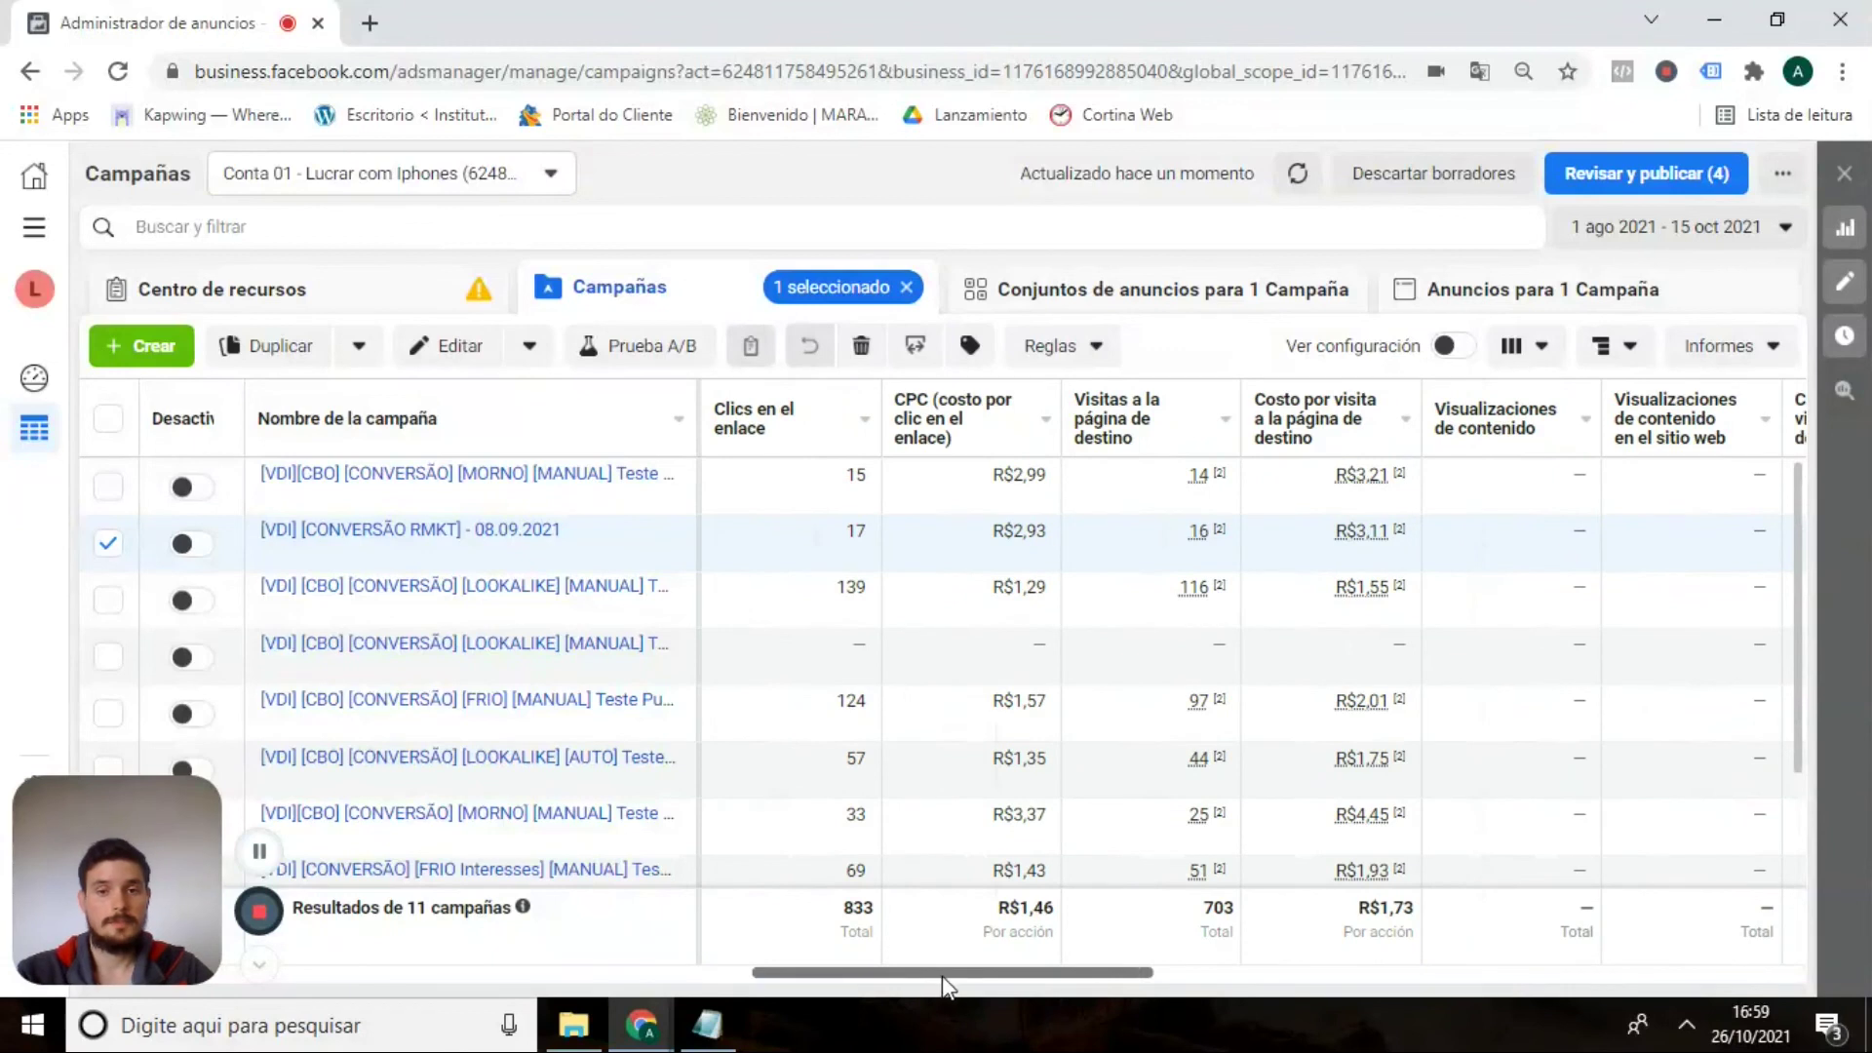
scroll(944, 981, right, 2)
scroll(942, 993, left, 1)
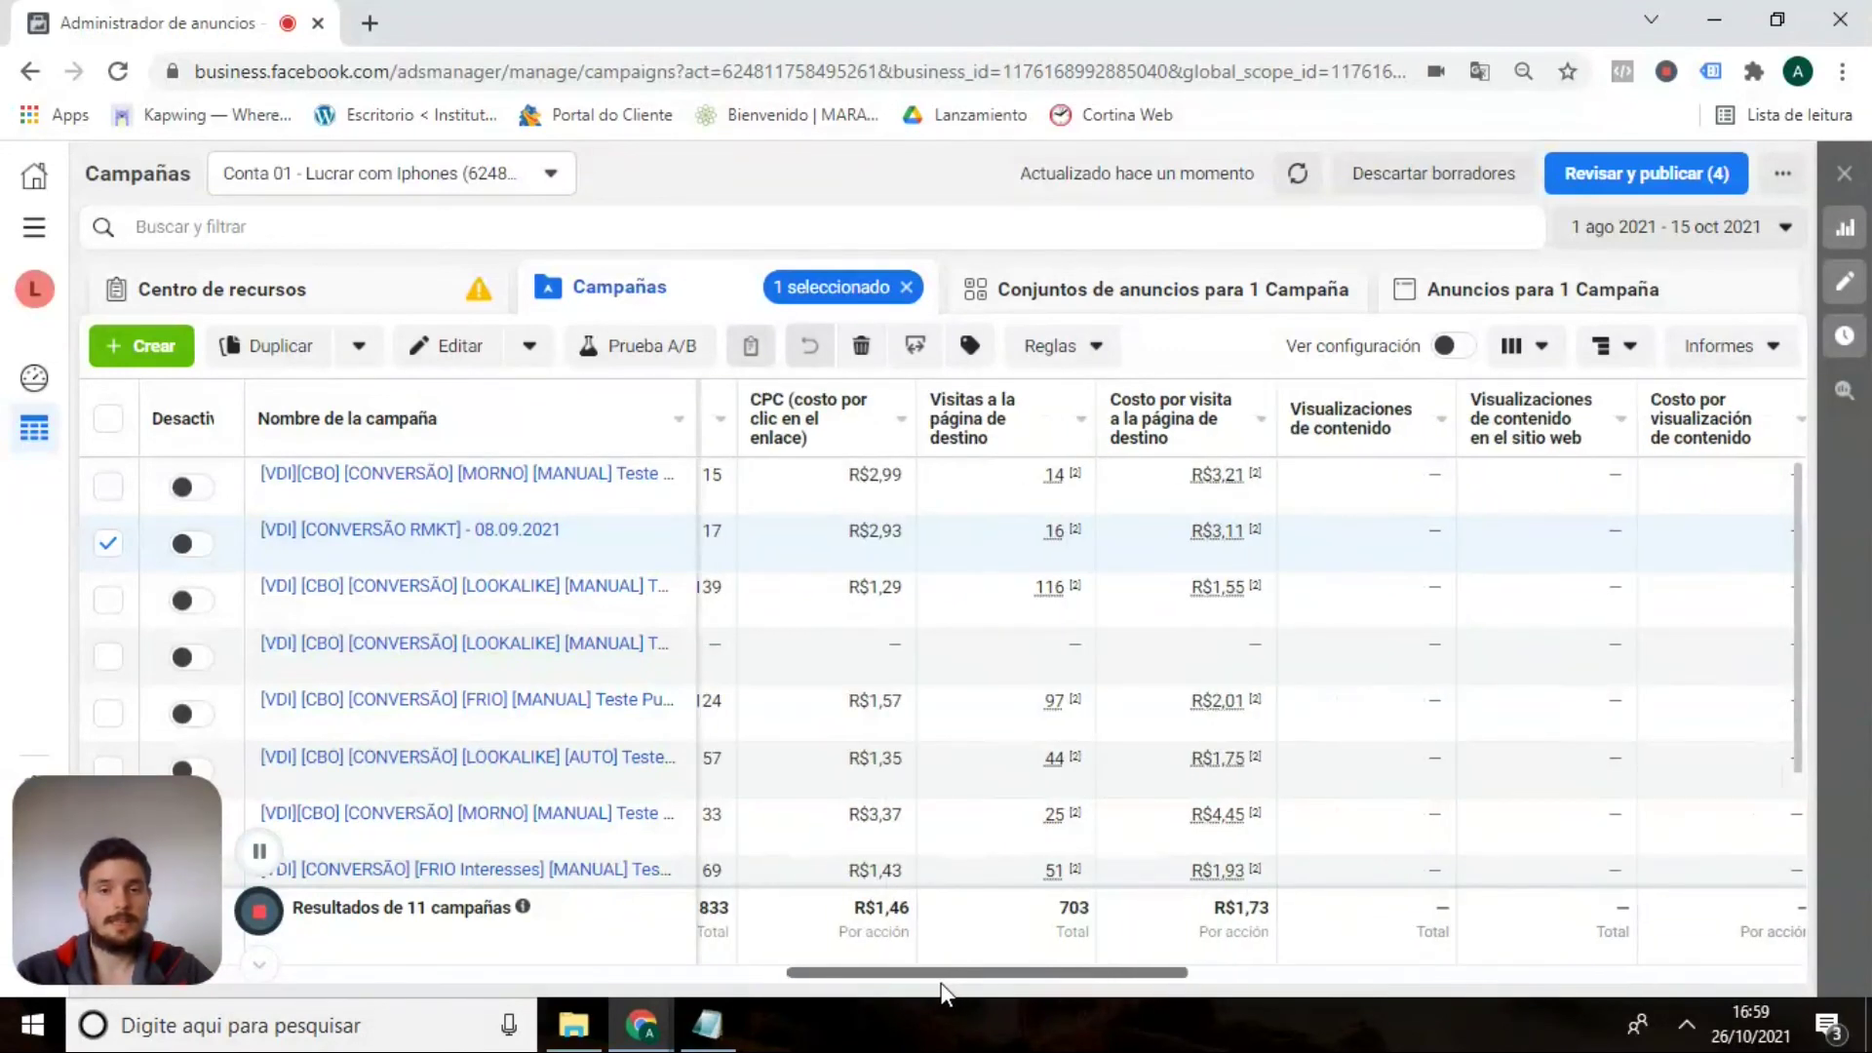
scroll(943, 993, left, 1)
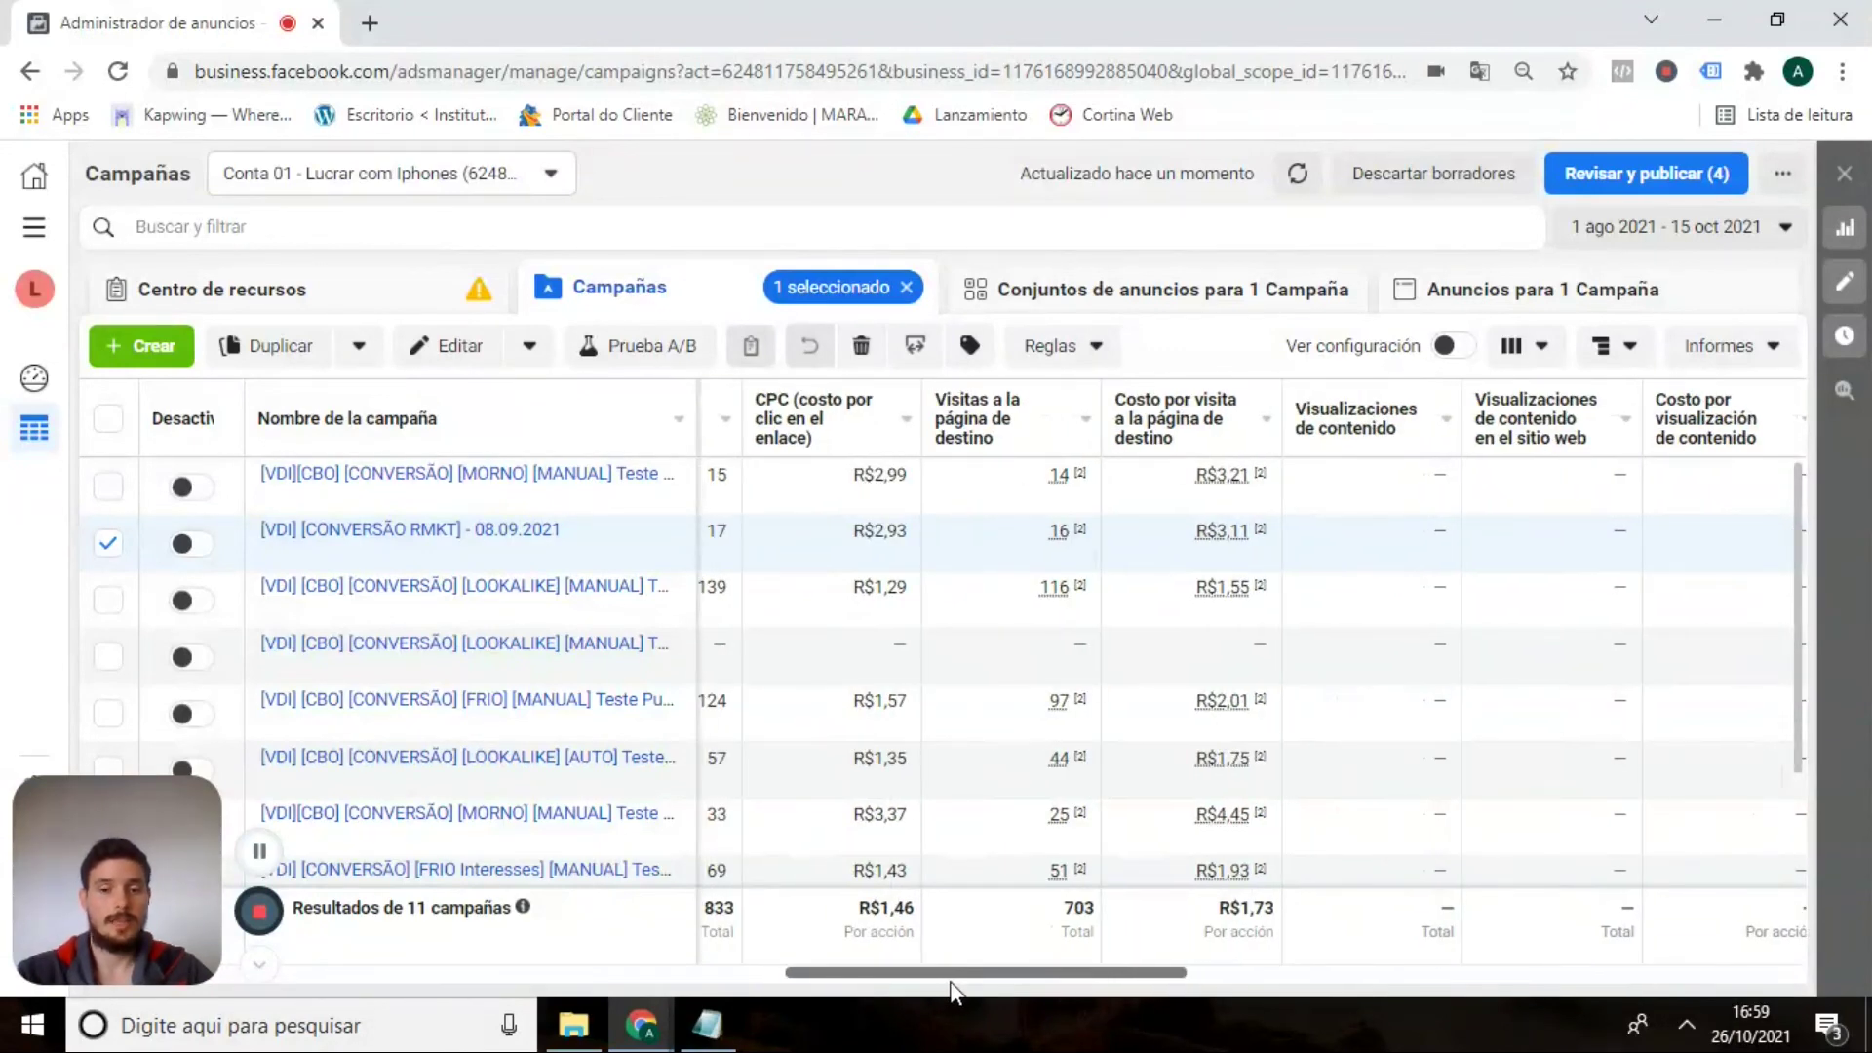
scroll(951, 989, right, 1)
scroll(957, 995, right, 1)
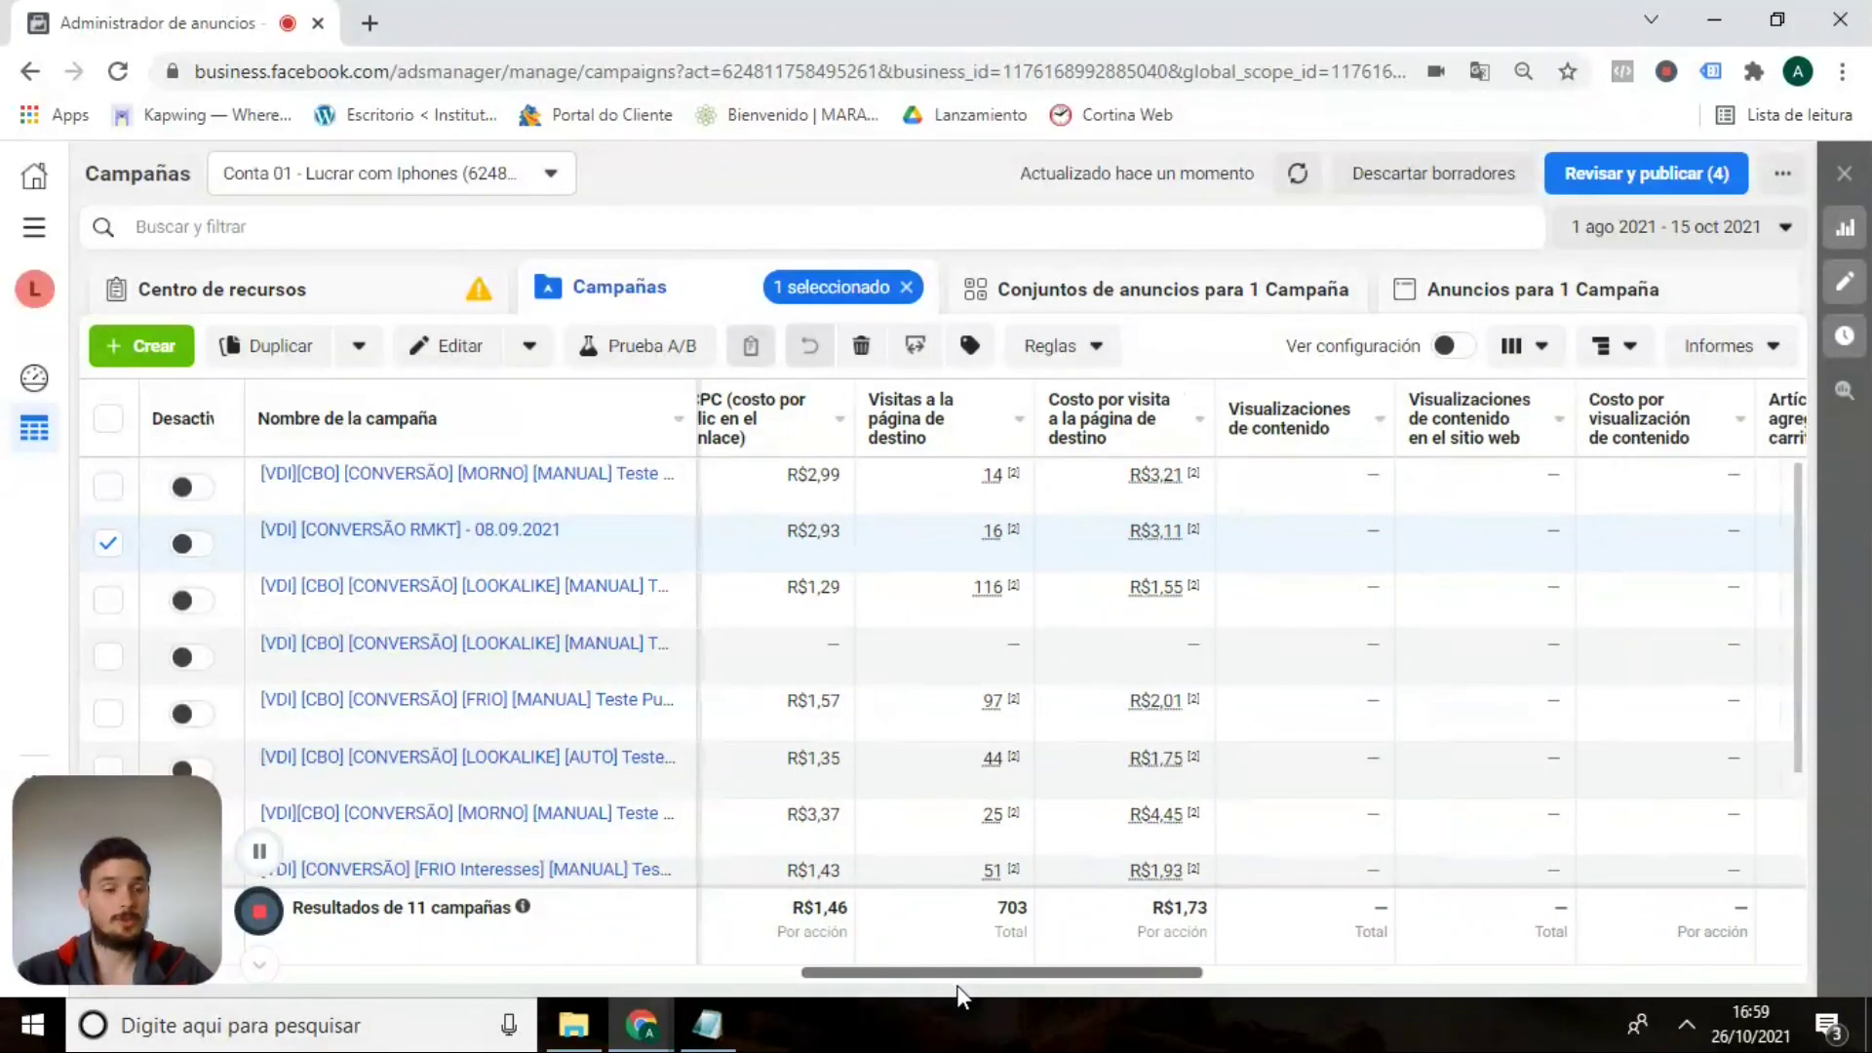
scroll(968, 987, right, 1)
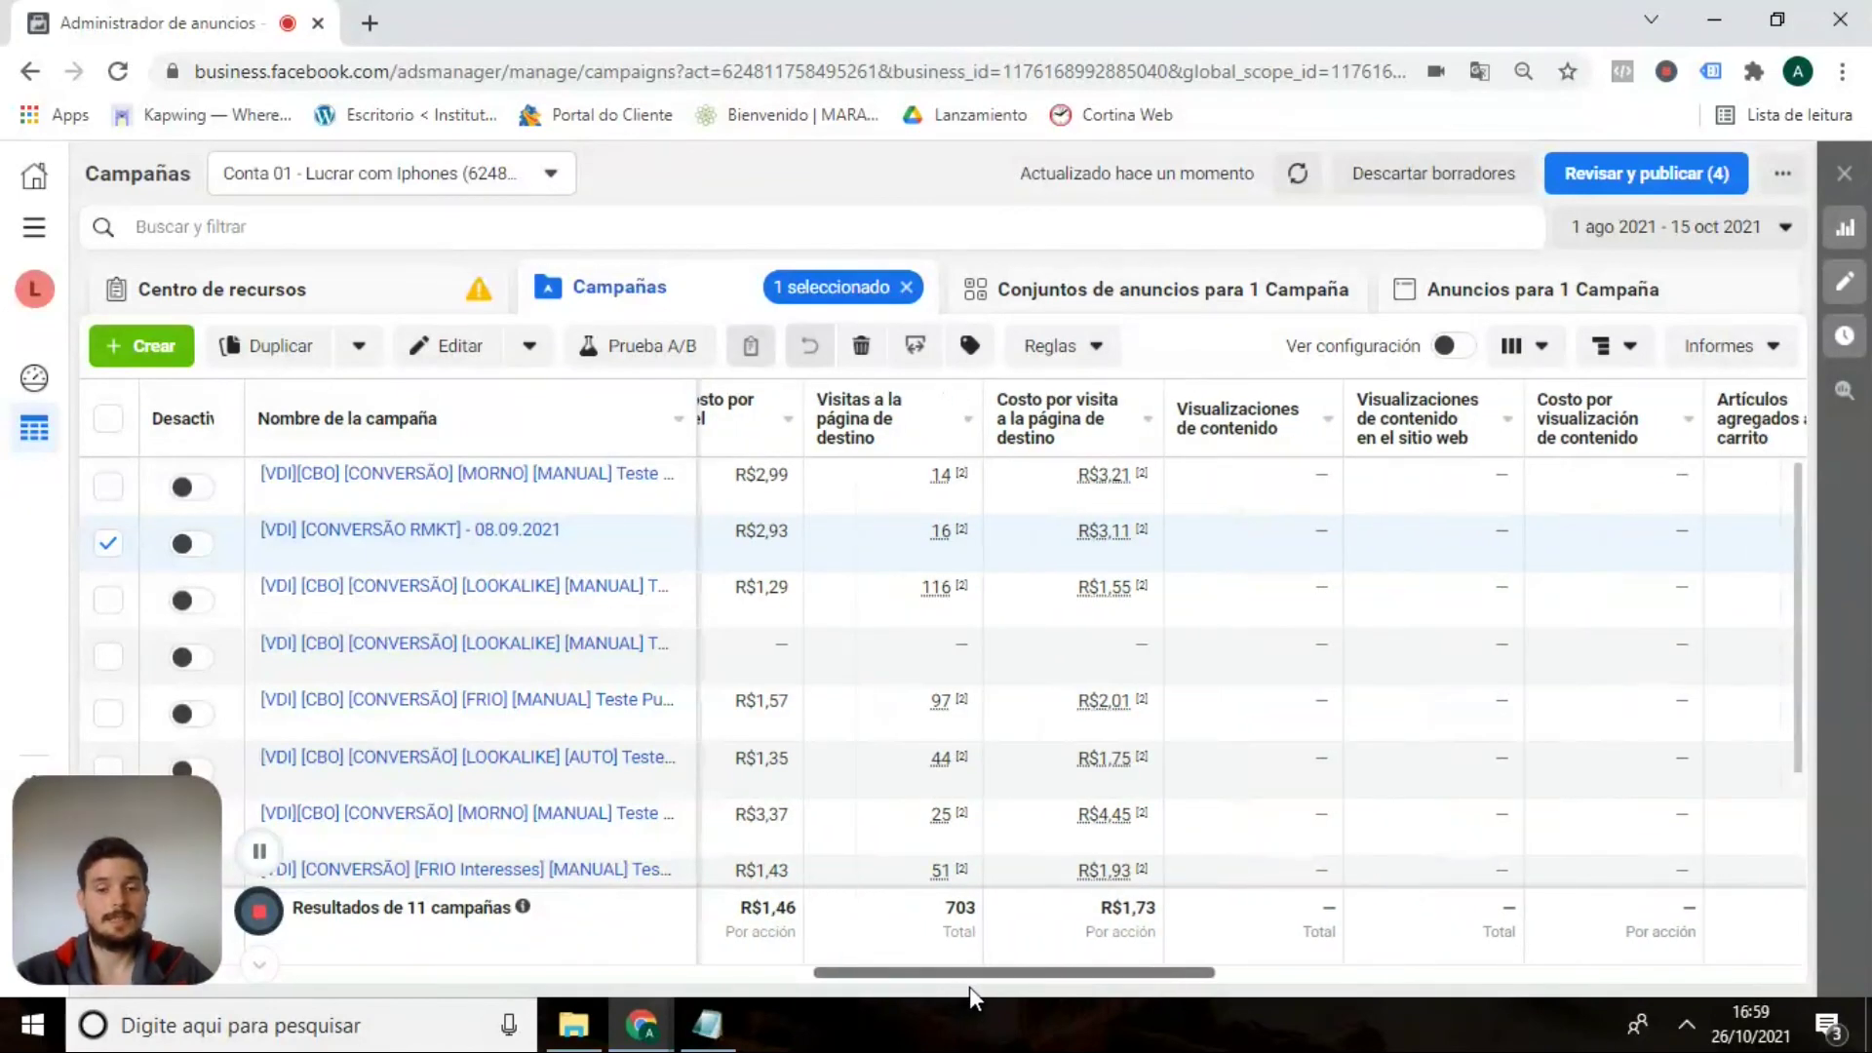
scroll(976, 987, right, 2)
scroll(991, 987, right, 2)
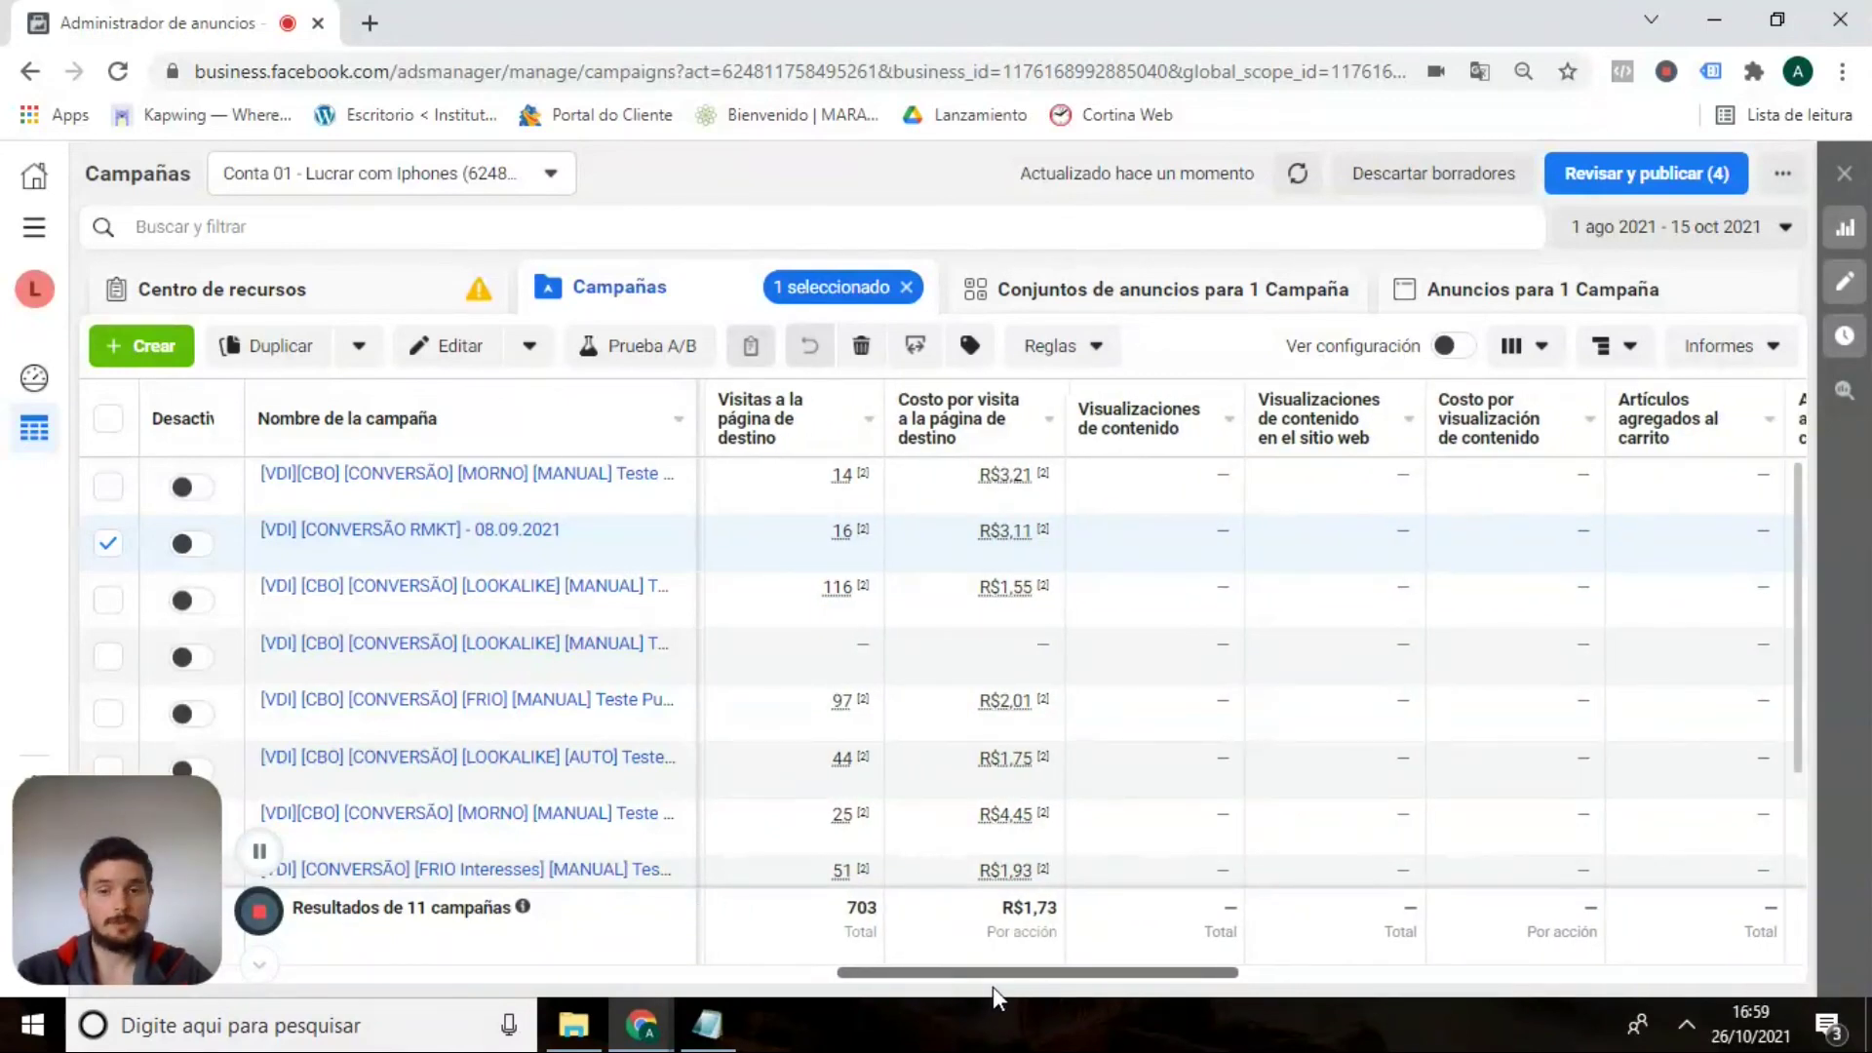
scroll(997, 987, right, 1)
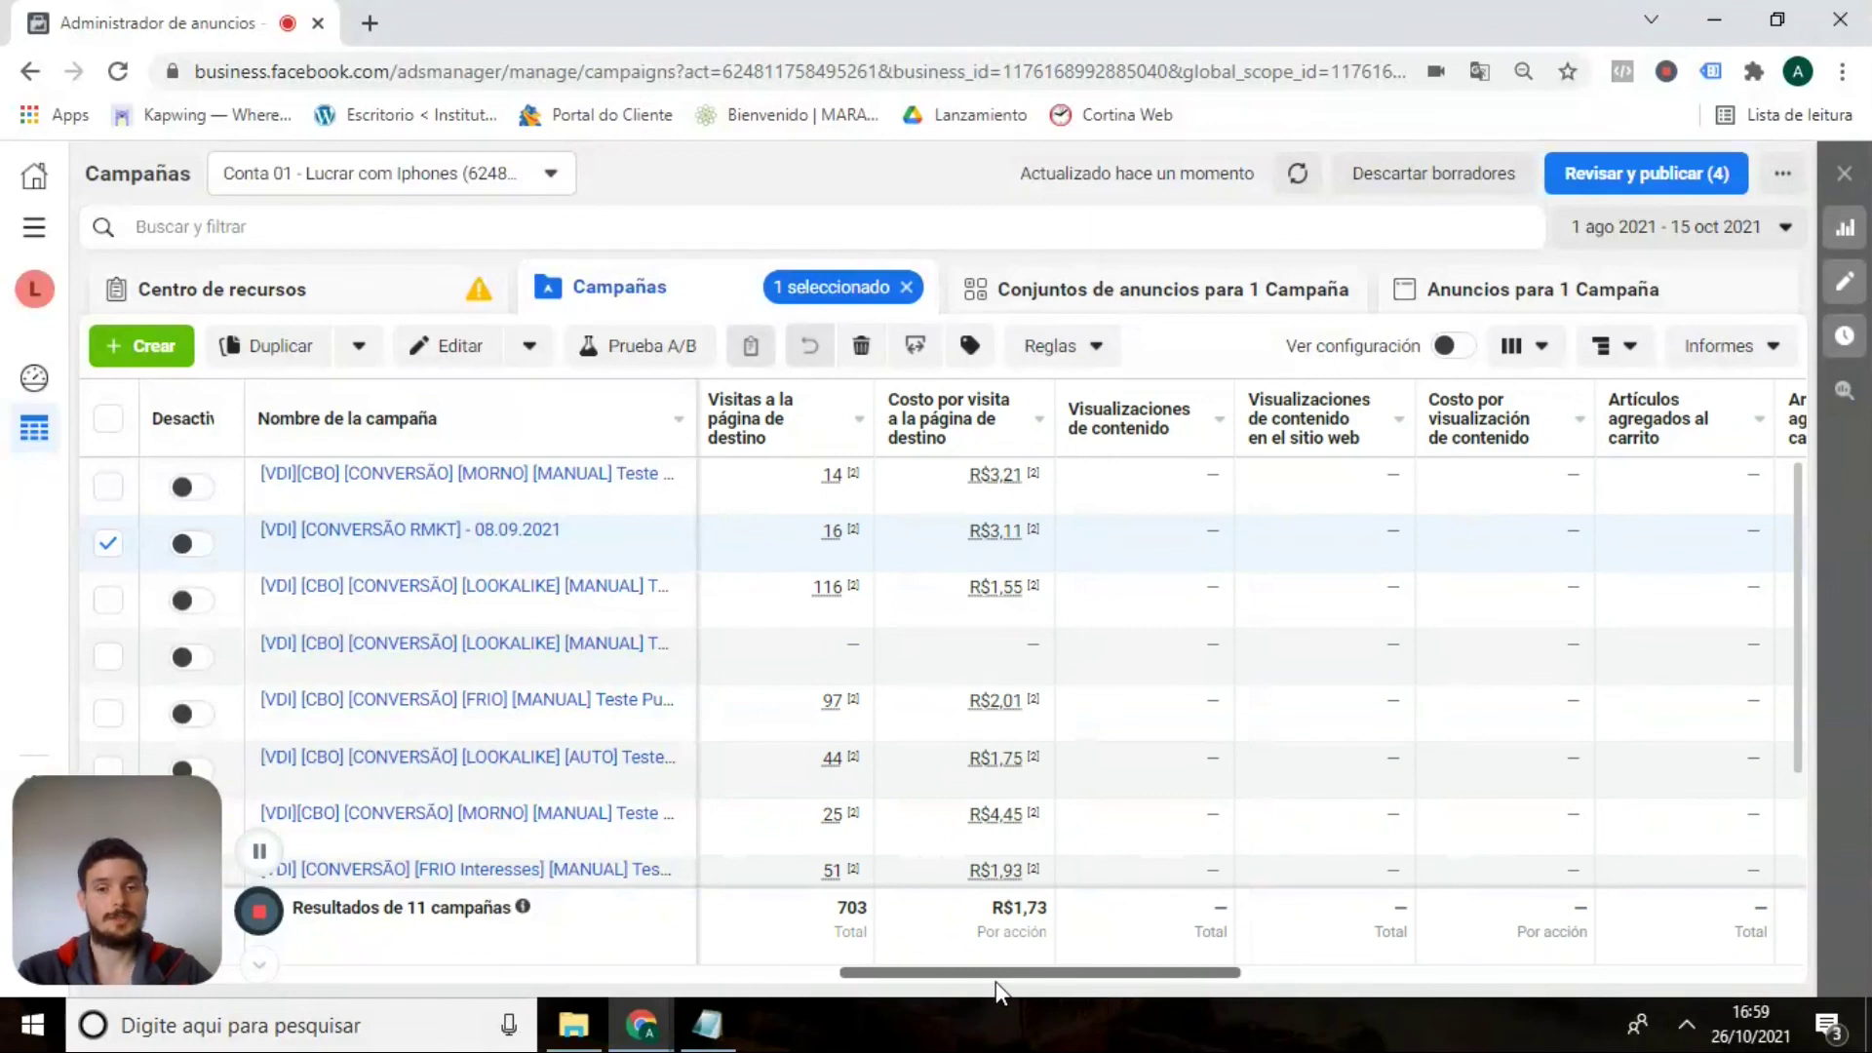
scroll(1015, 981, right, 2)
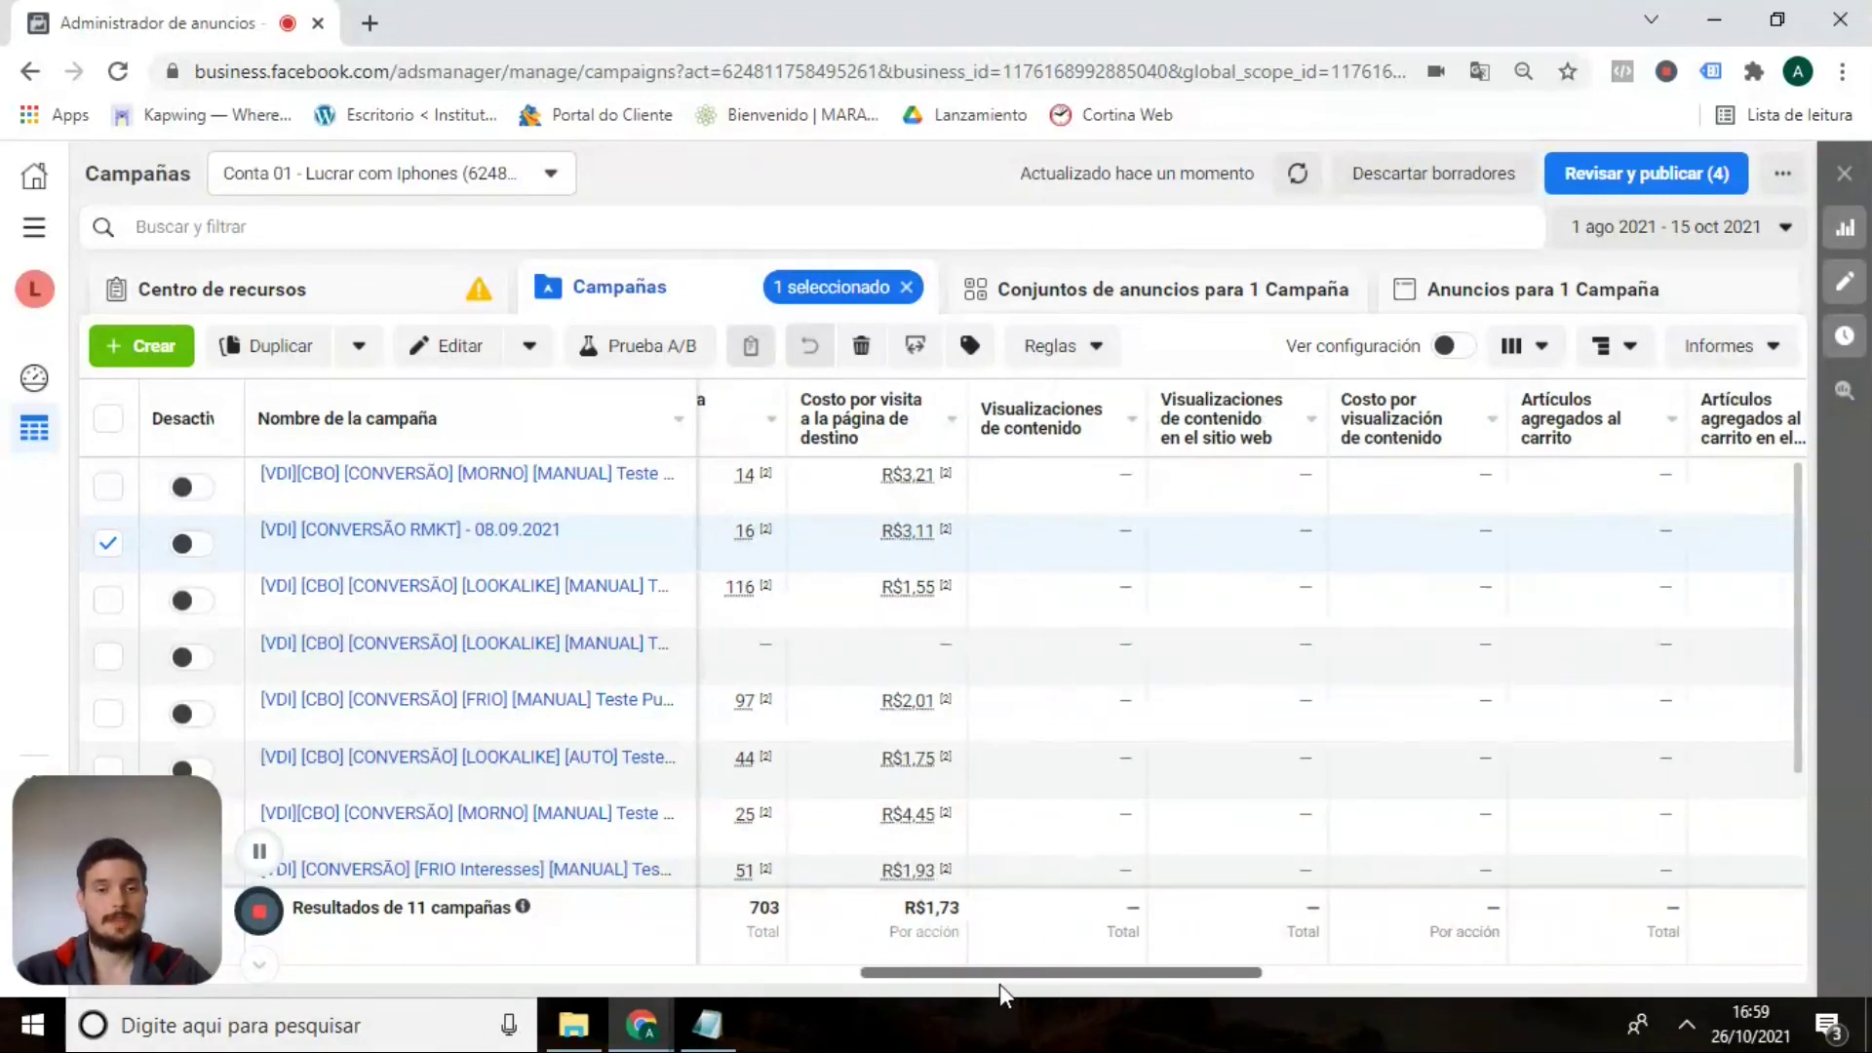
scroll(994, 985, left, 3)
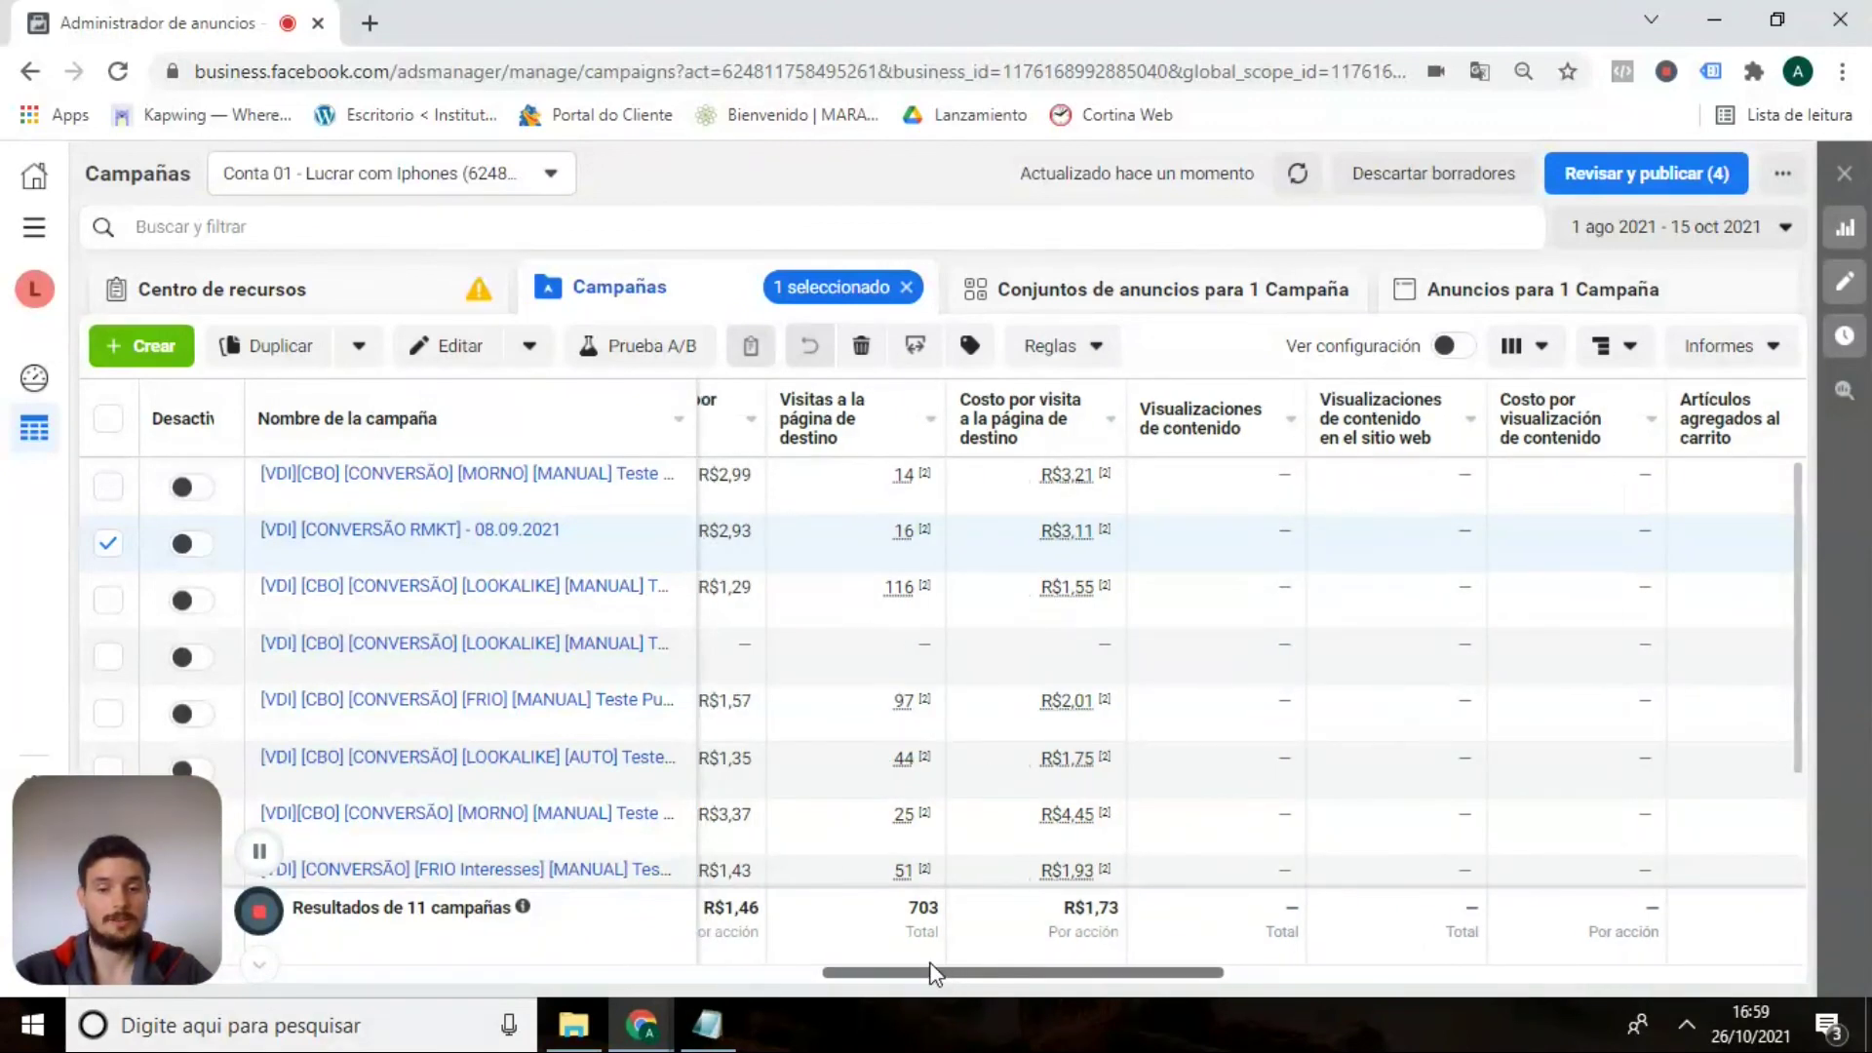
scroll(956, 980, left, 1)
Check the checkout stage columns from Artículos agregados al carrito to Pagos iniciados and Costo por pago iniciado.
scroll(995, 975, right, 4)
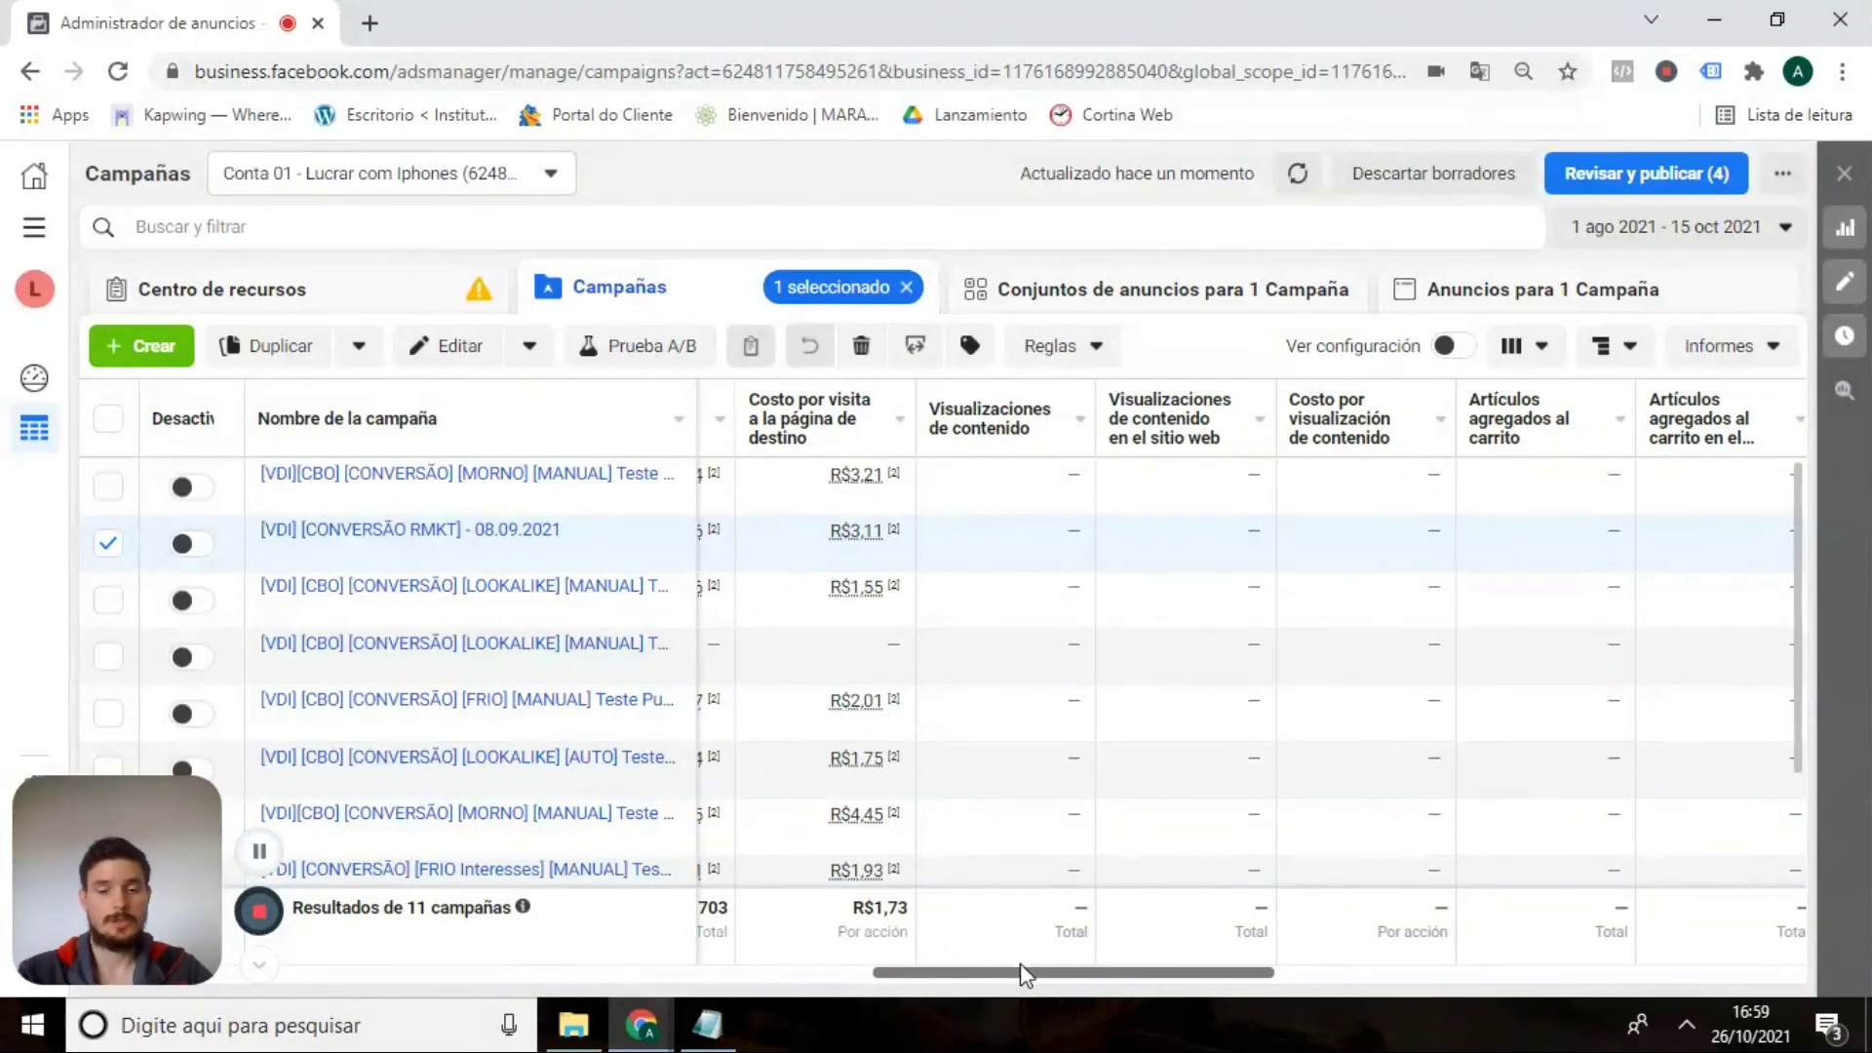
scroll(1038, 975, right, 1)
scroll(1068, 987, right, 4)
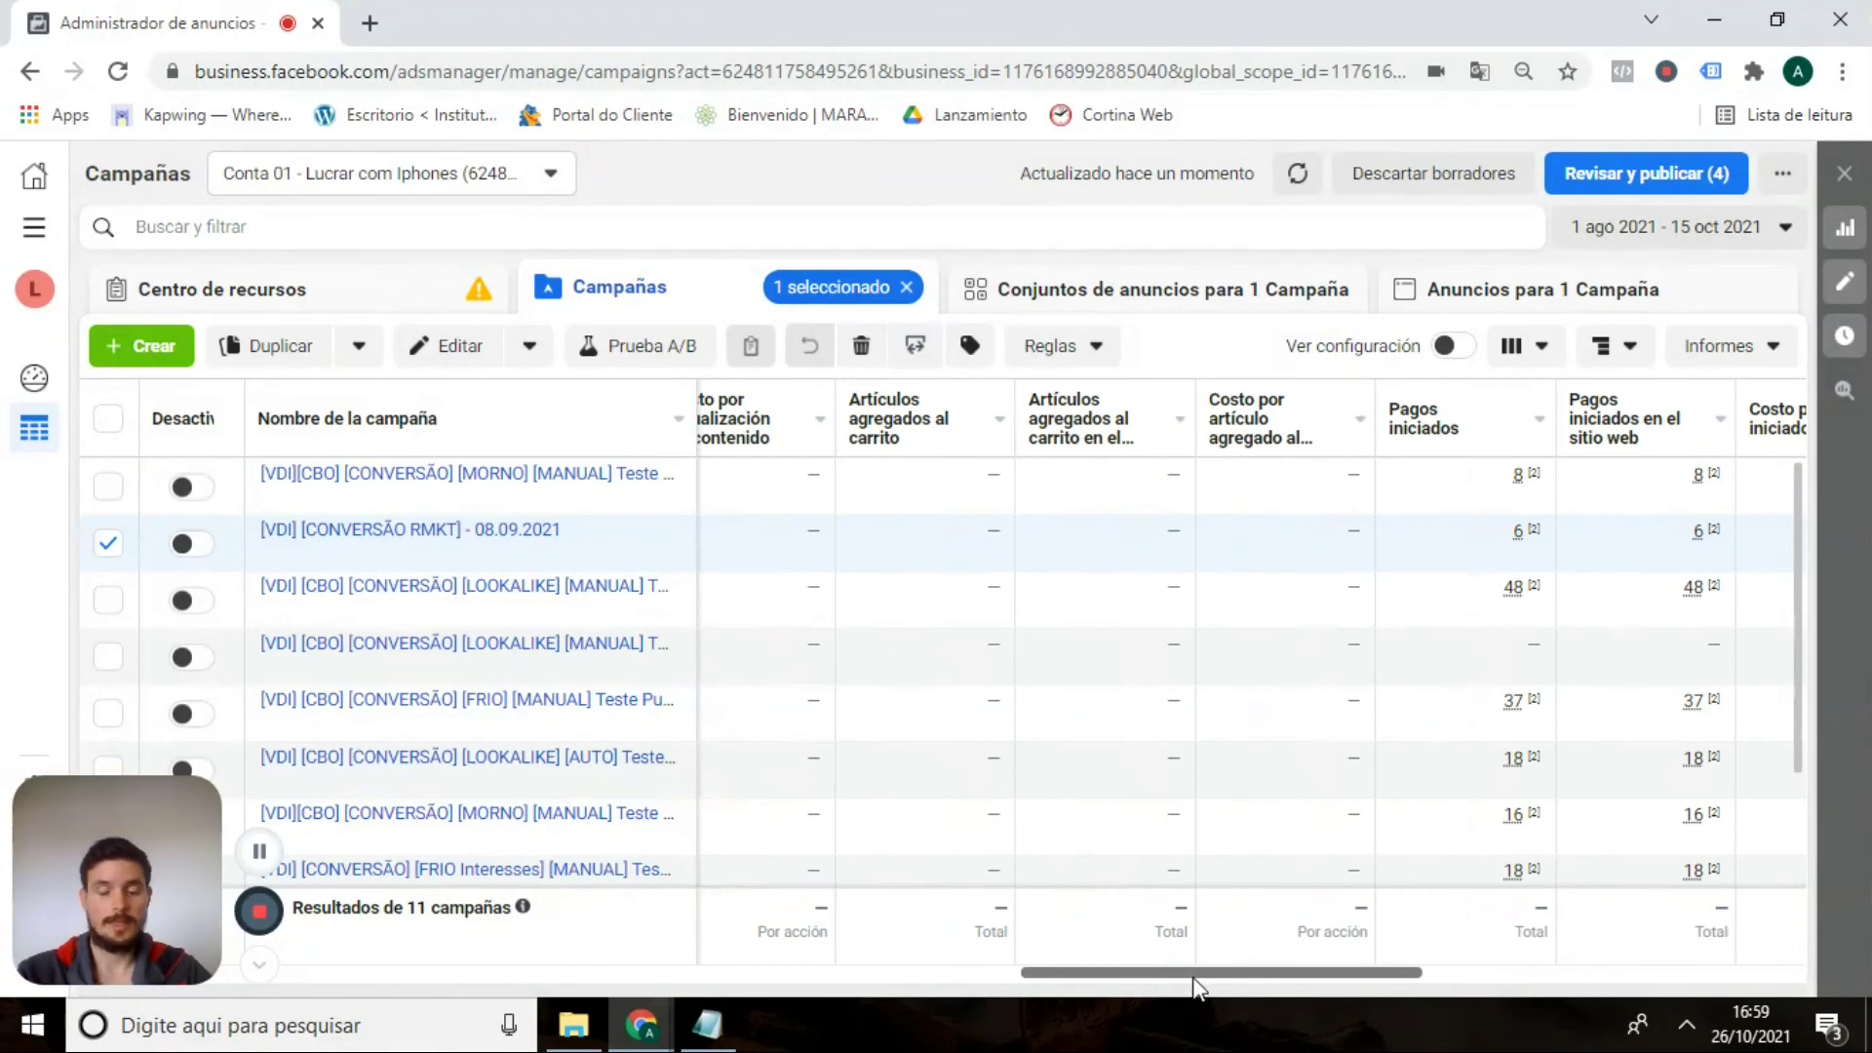
scroll(1196, 980, right, 3)
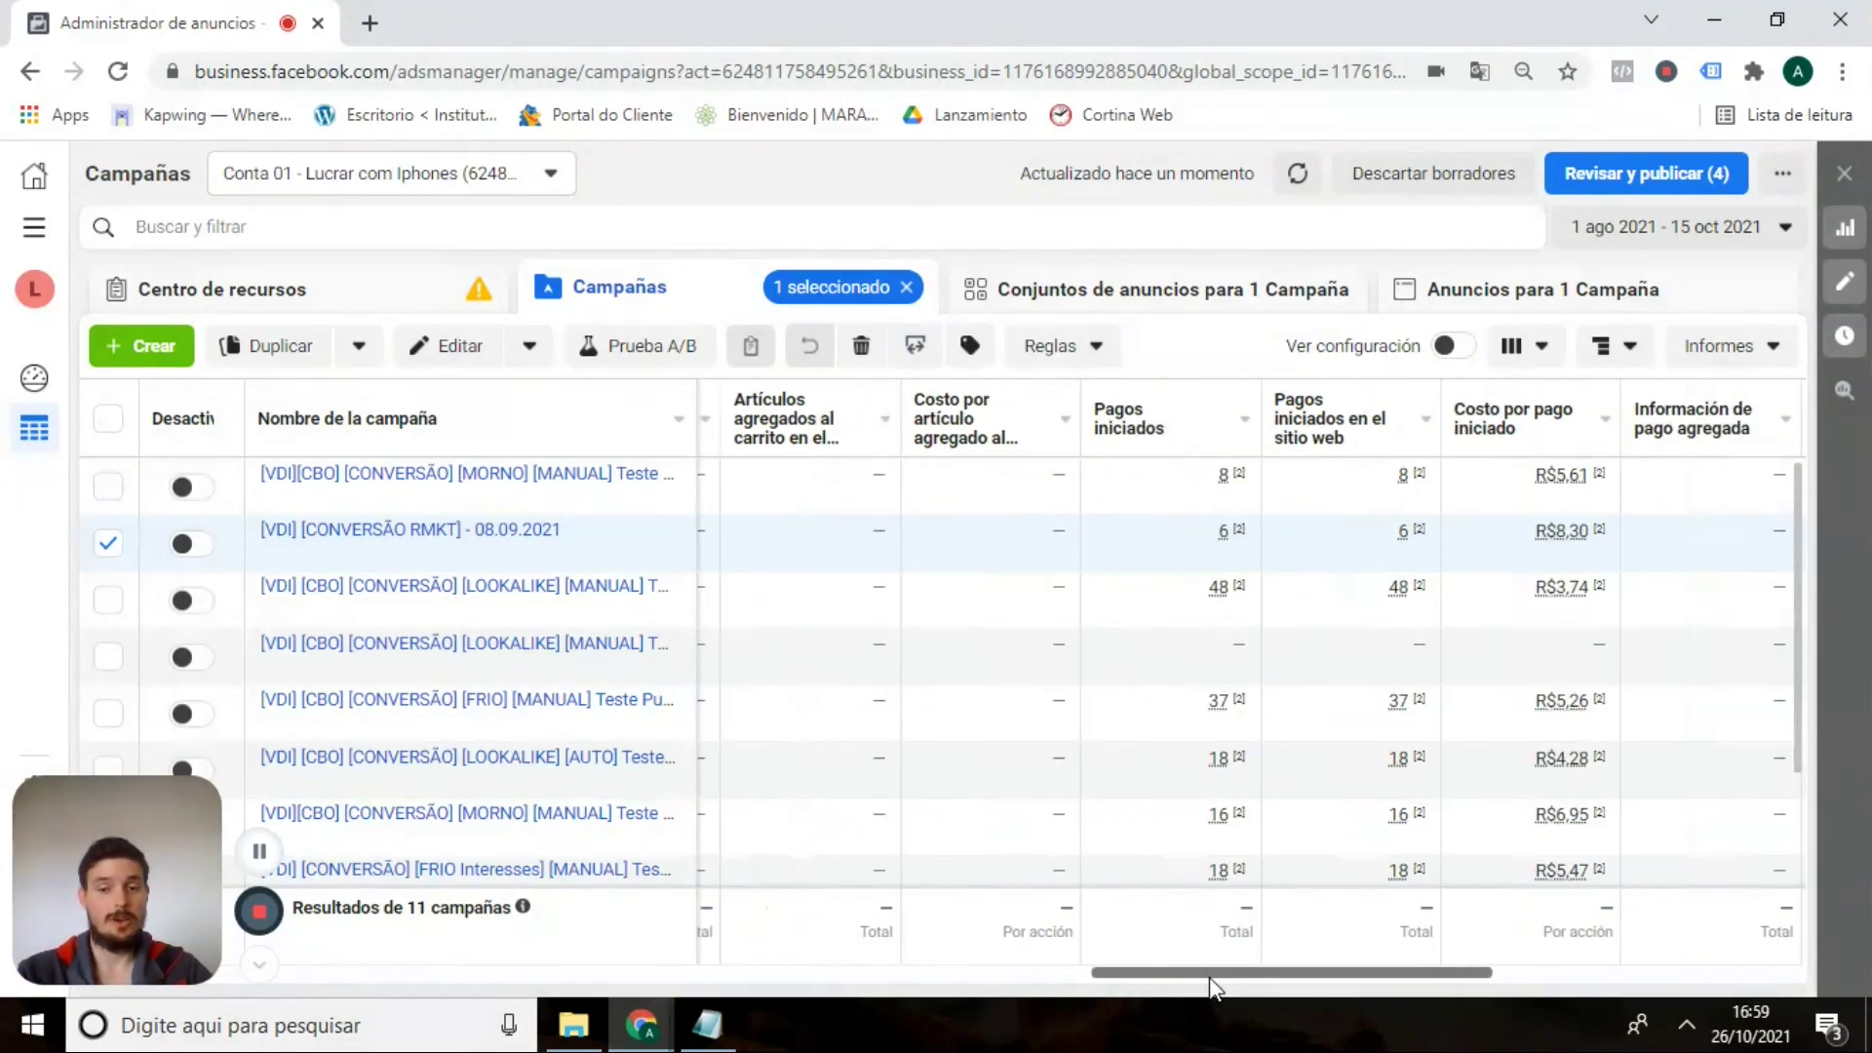
drag(1209, 977, 1225, 979)
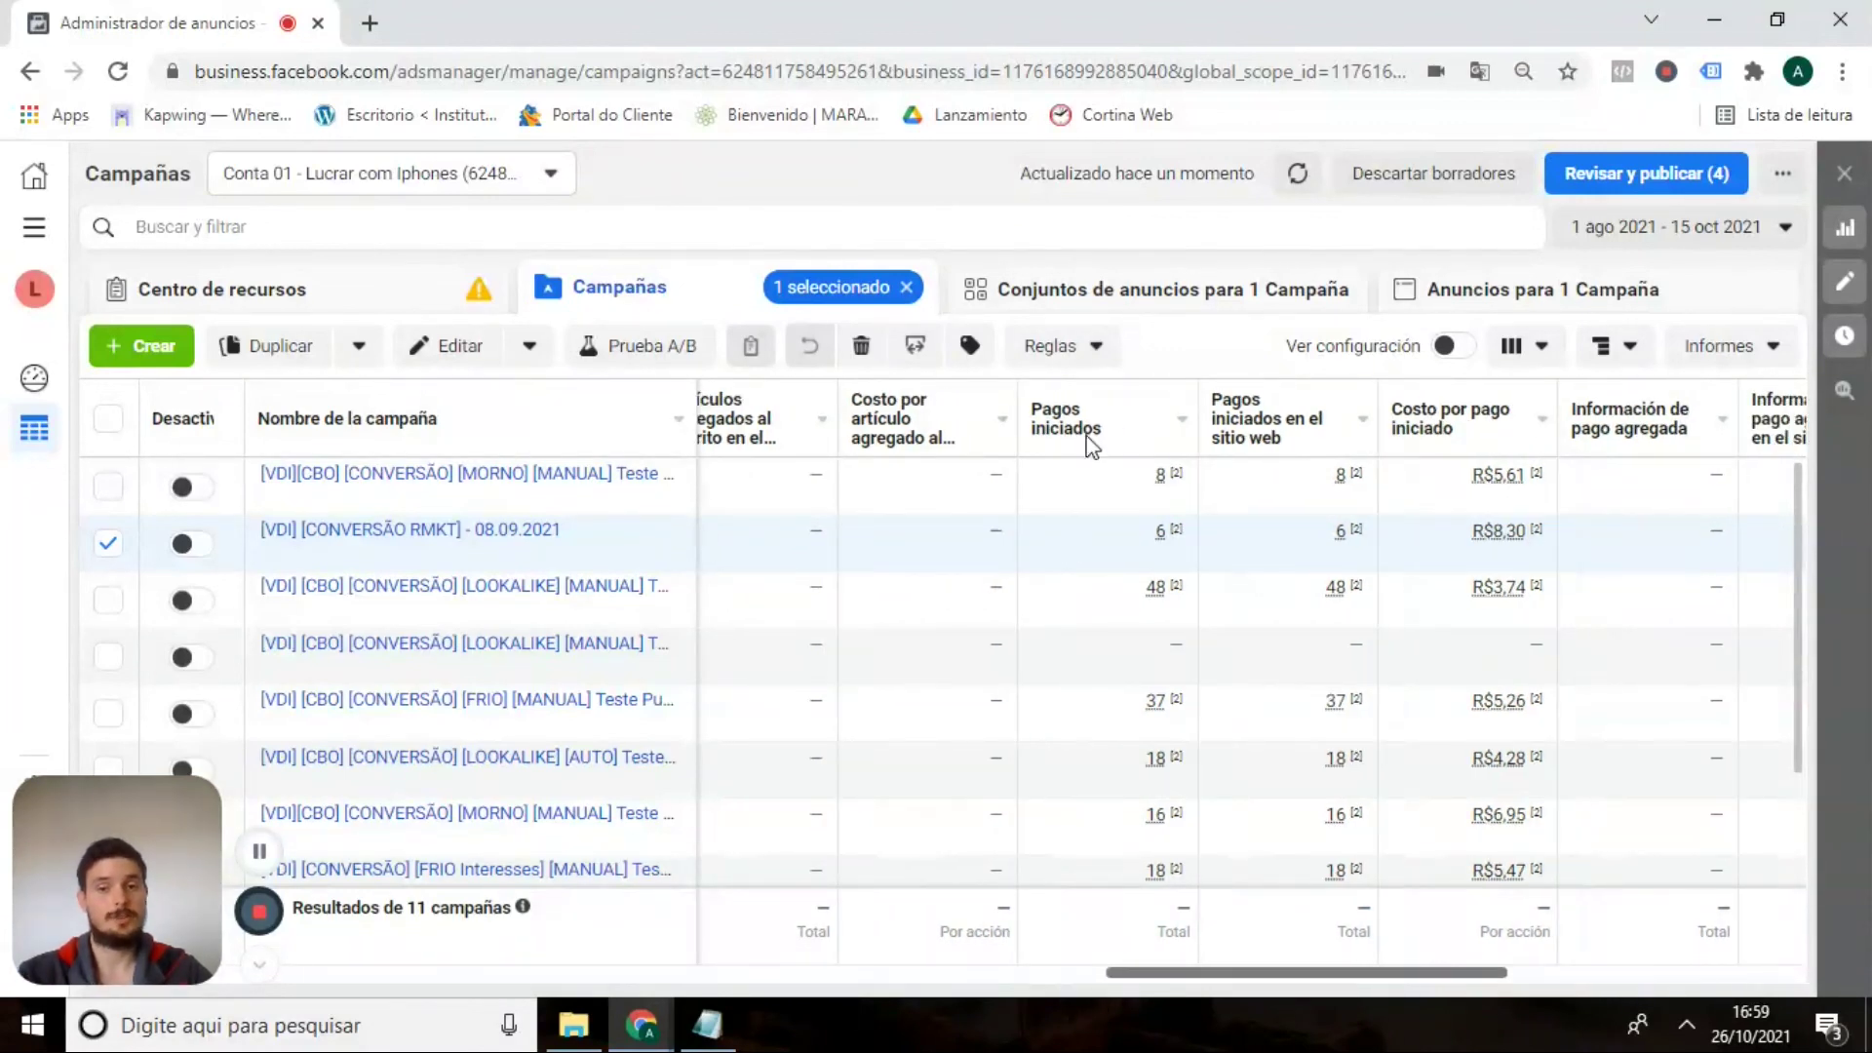